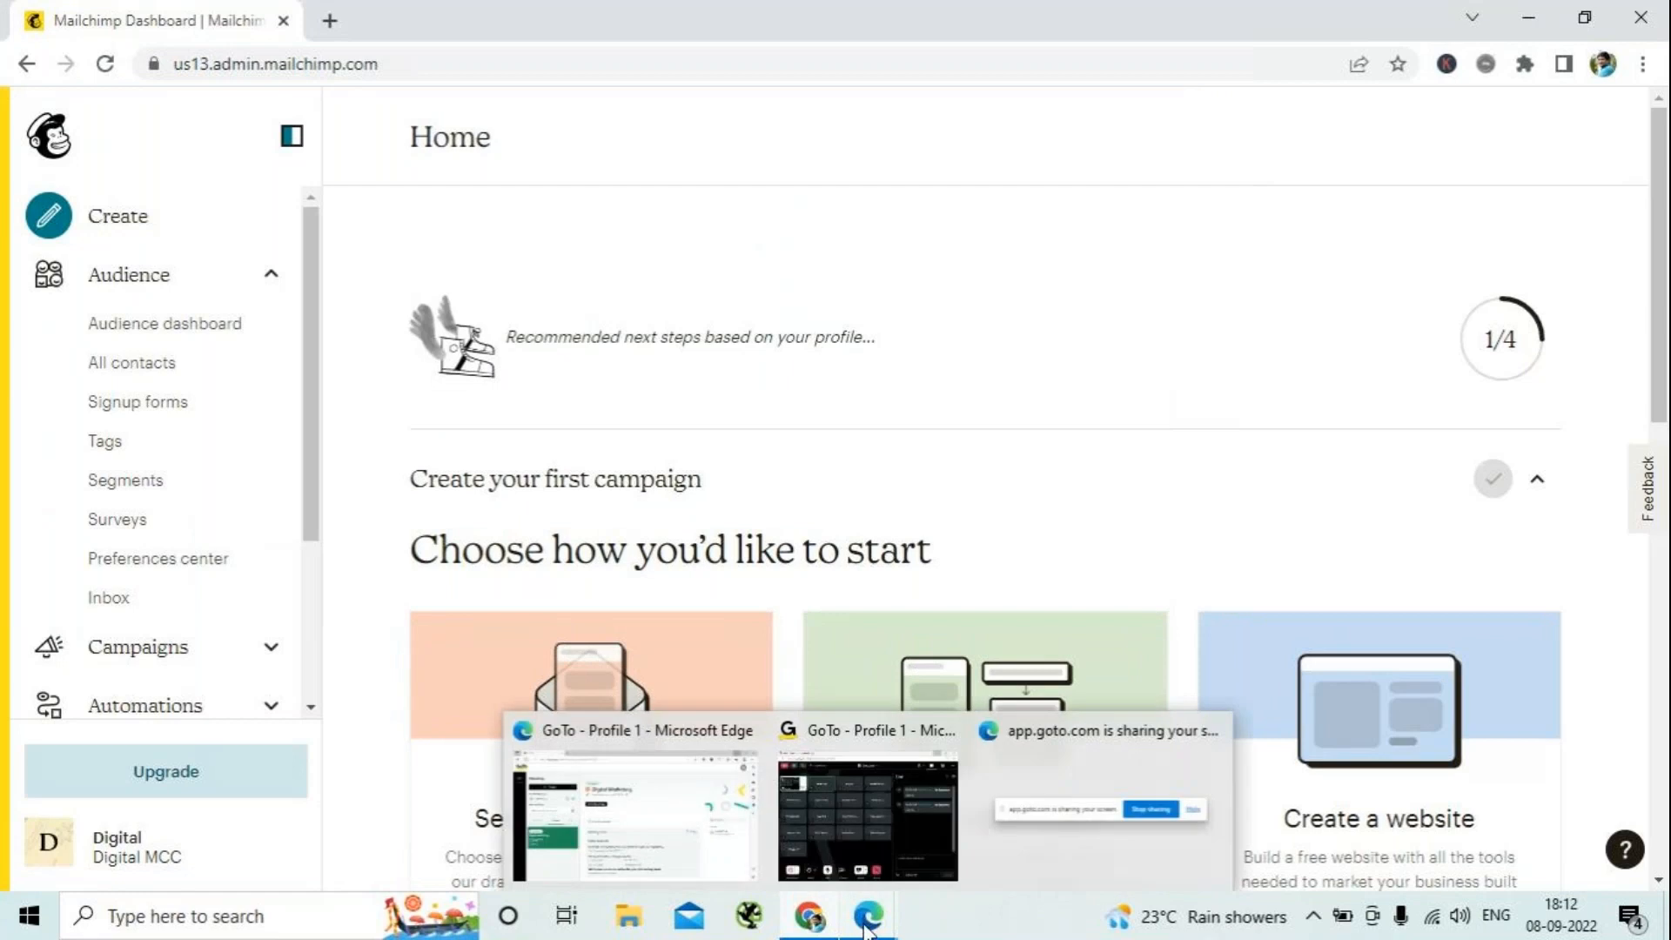
# - Switch to the GoTo meeting window and send "mailchimp.com" to everyone in the chat
pyautogui.click(924, 841)
pyautogui.click(959, 746)
pyautogui.write('mai')
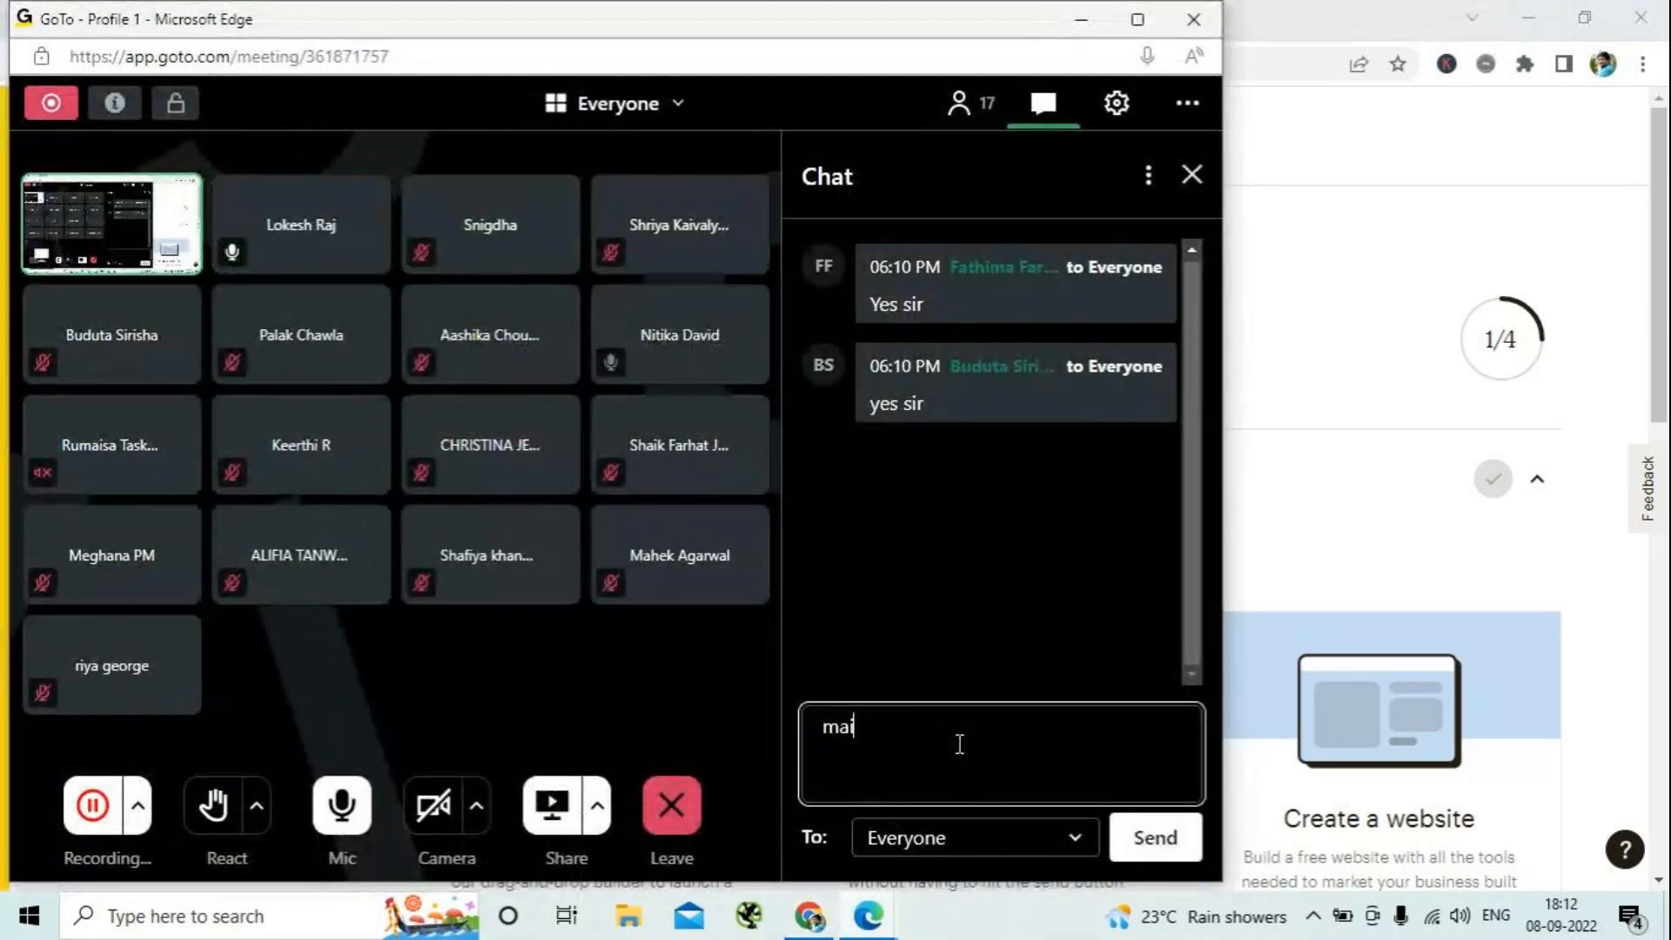
pyautogui.write('lchi')
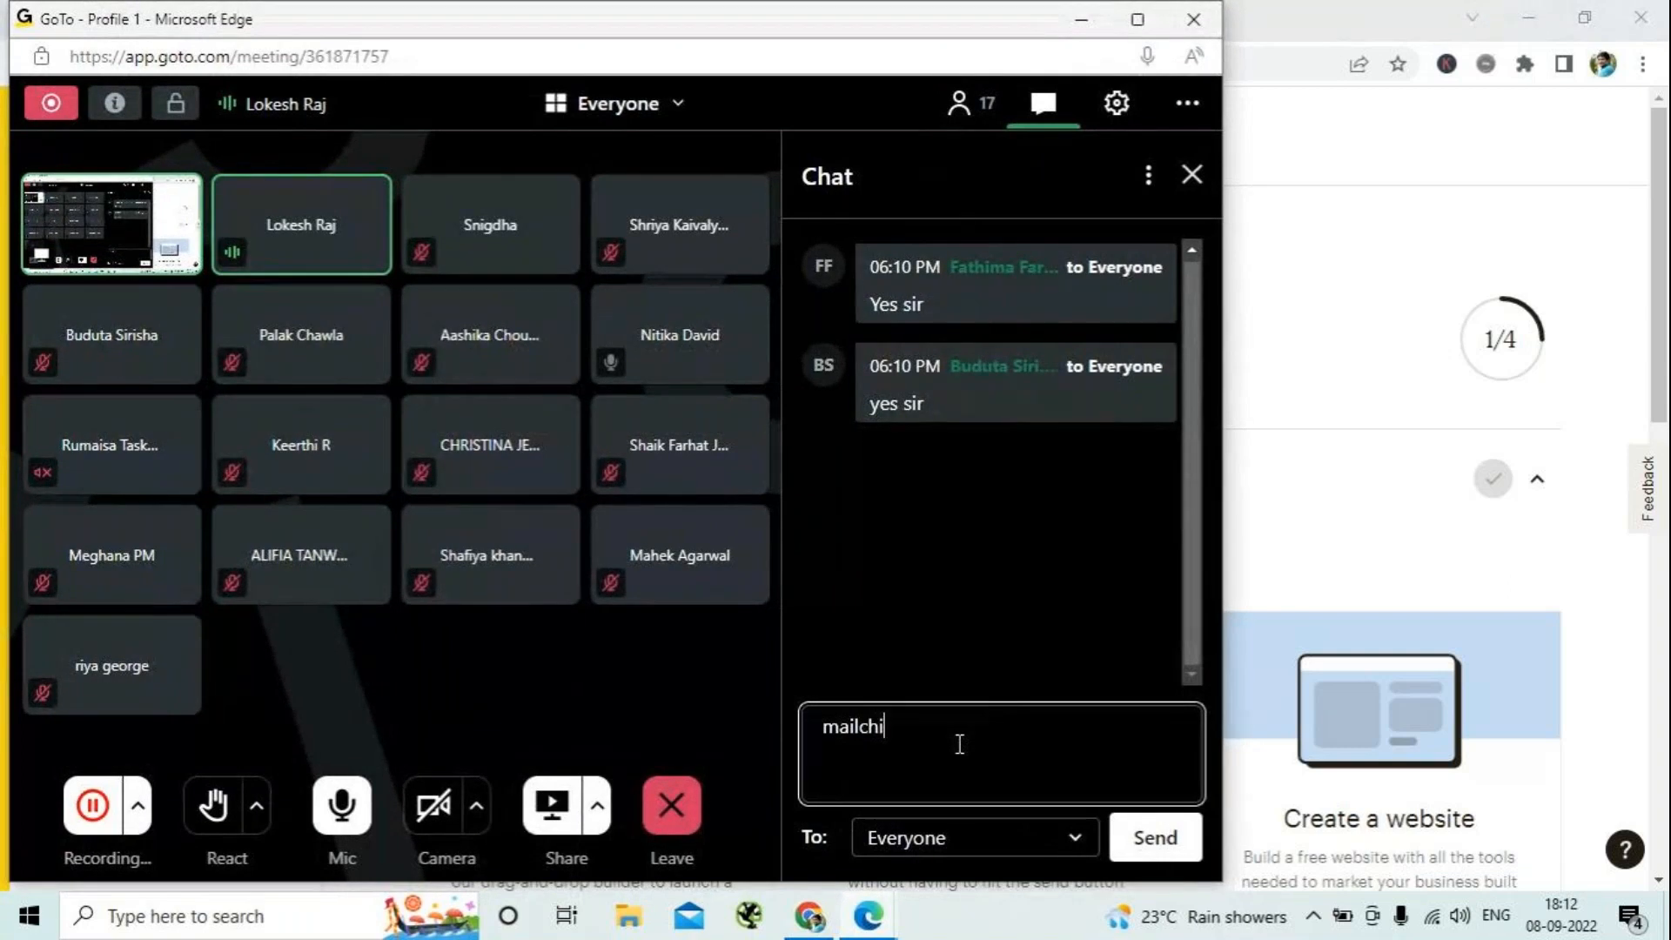
pyautogui.write('mp.com')
pyautogui.press('Return')
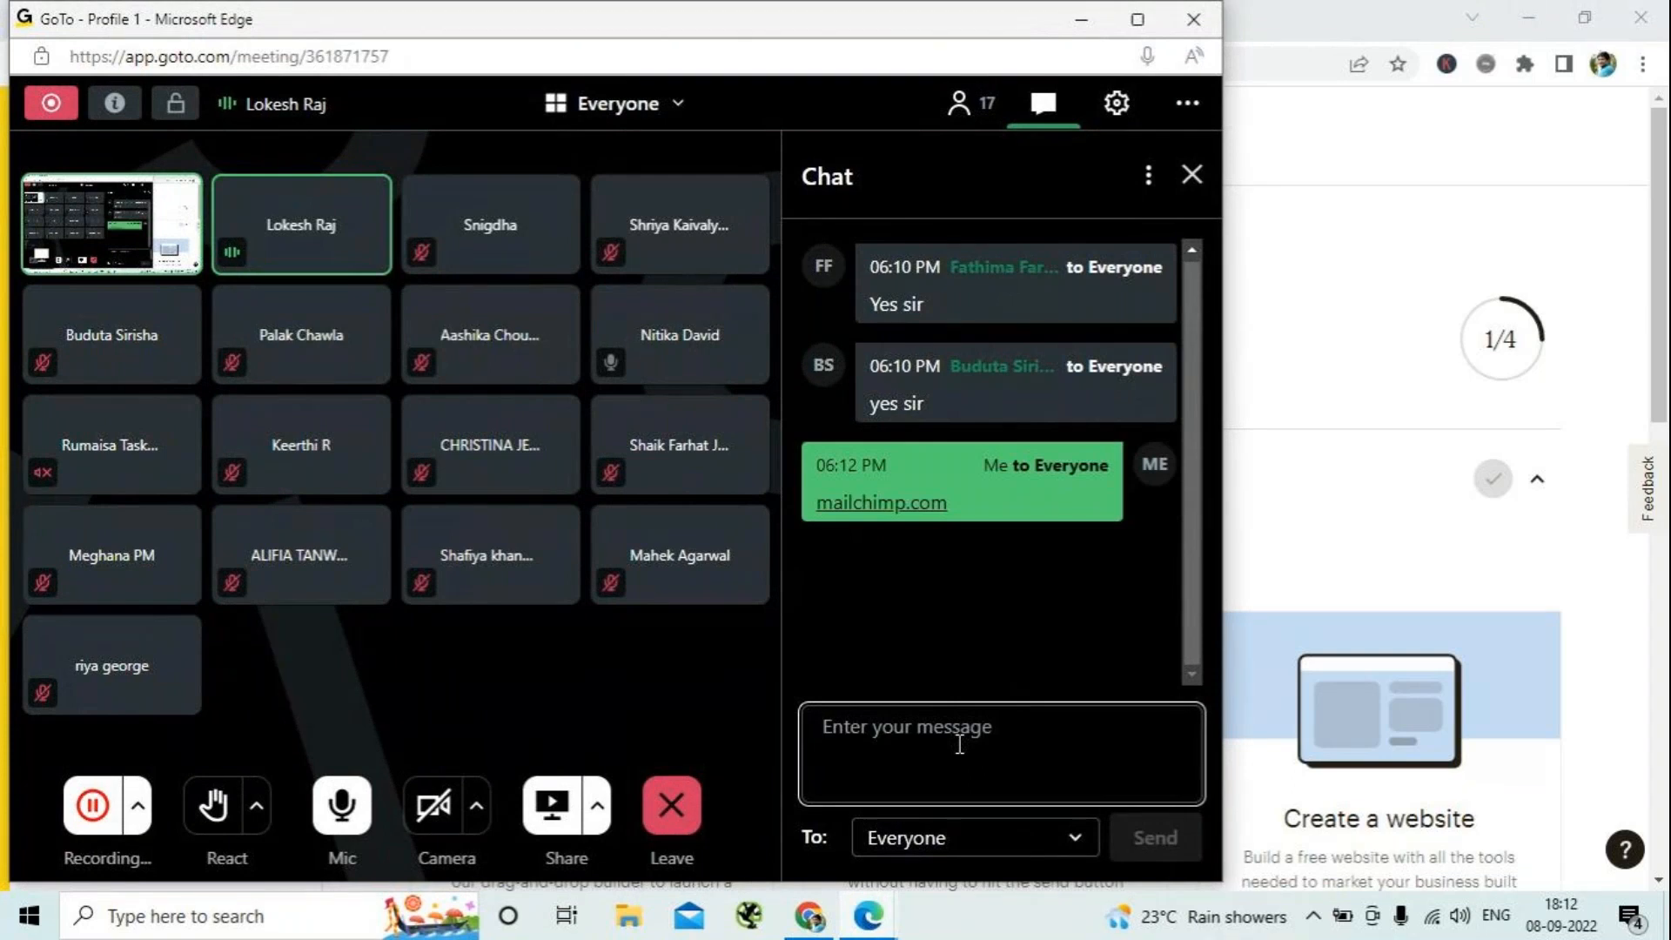
# - Send two more chat messages to everyone: "Login" and "Enter with username and its password"
pyautogui.write('Login')
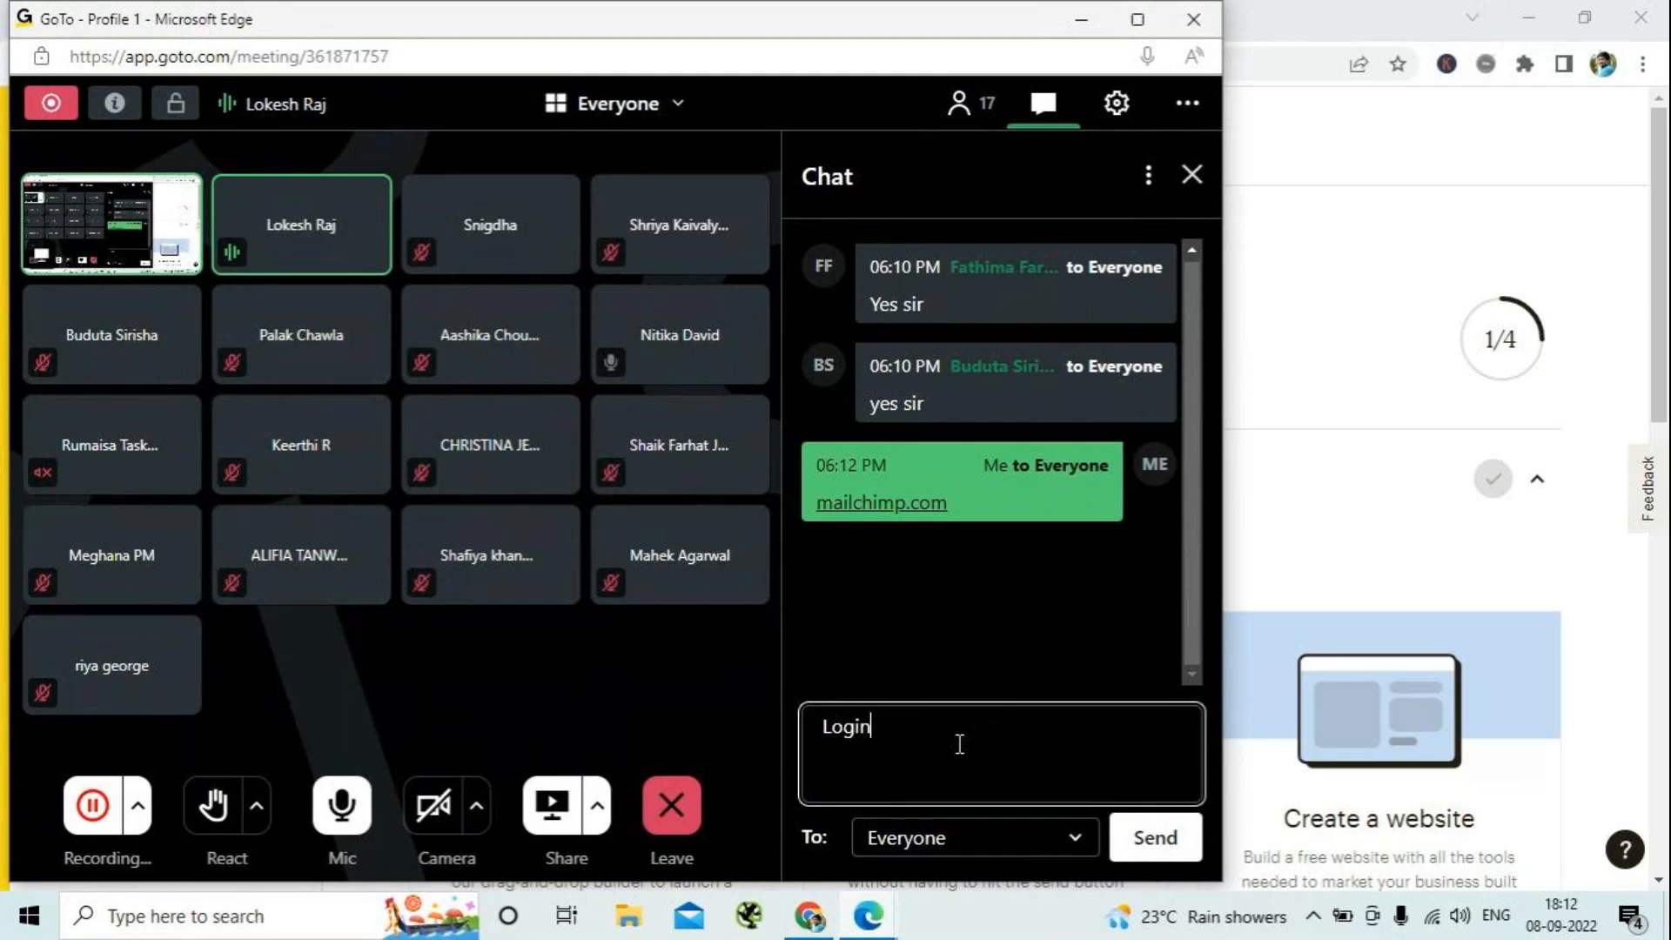
pyautogui.press('Return')
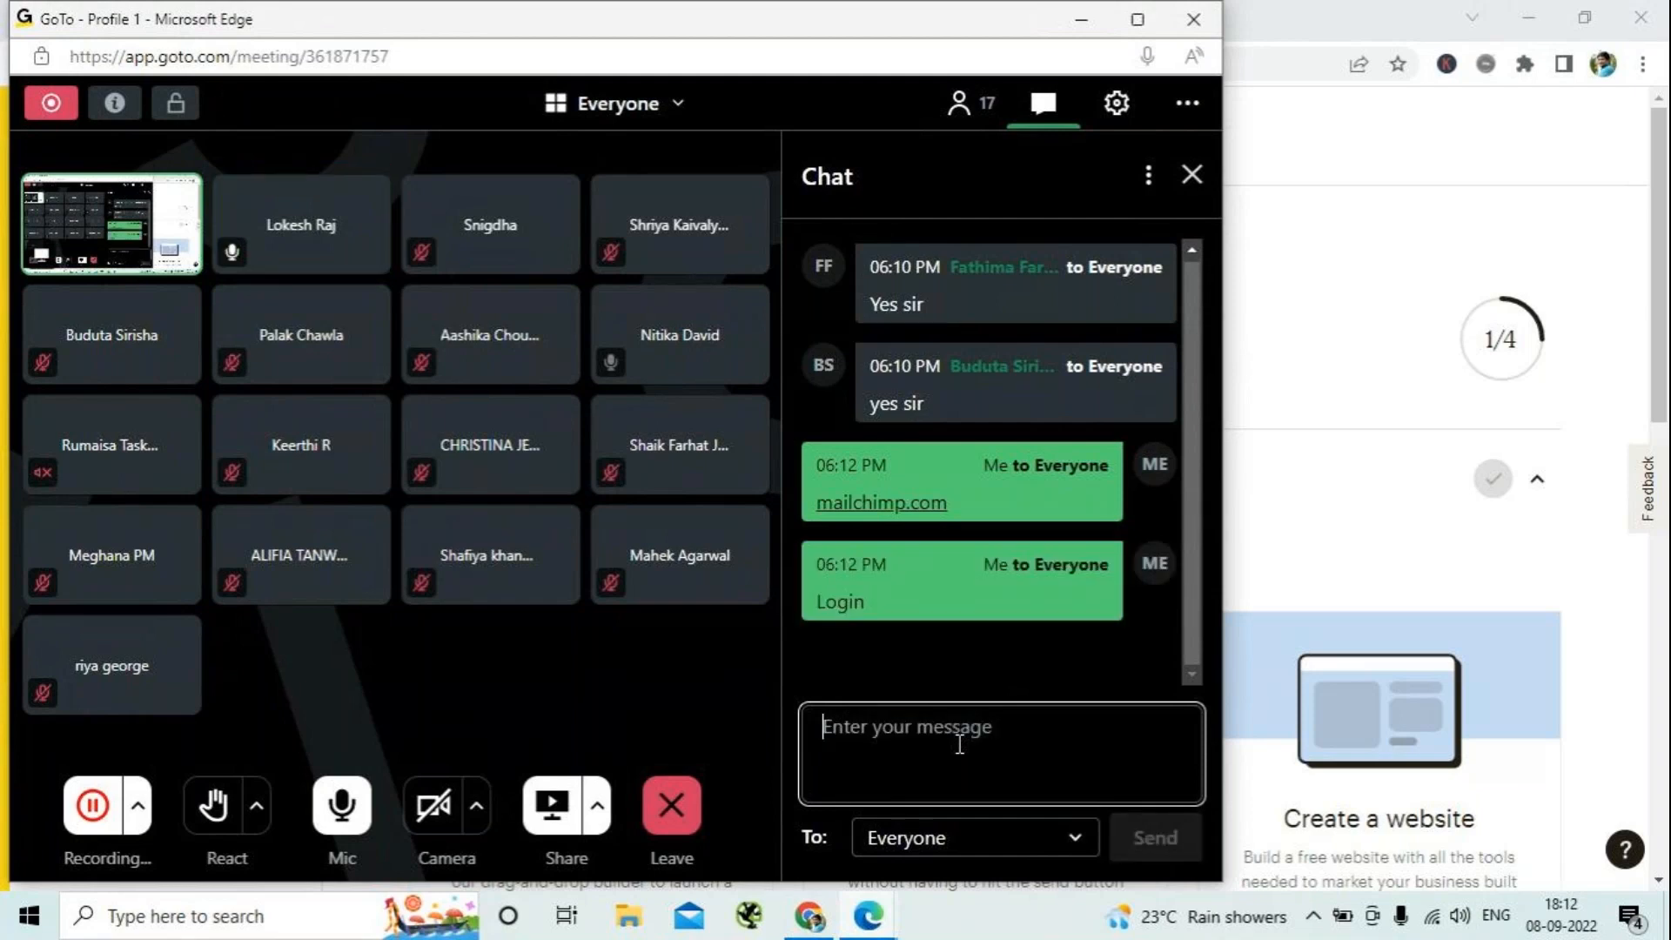
pyautogui.write('Enter with user')
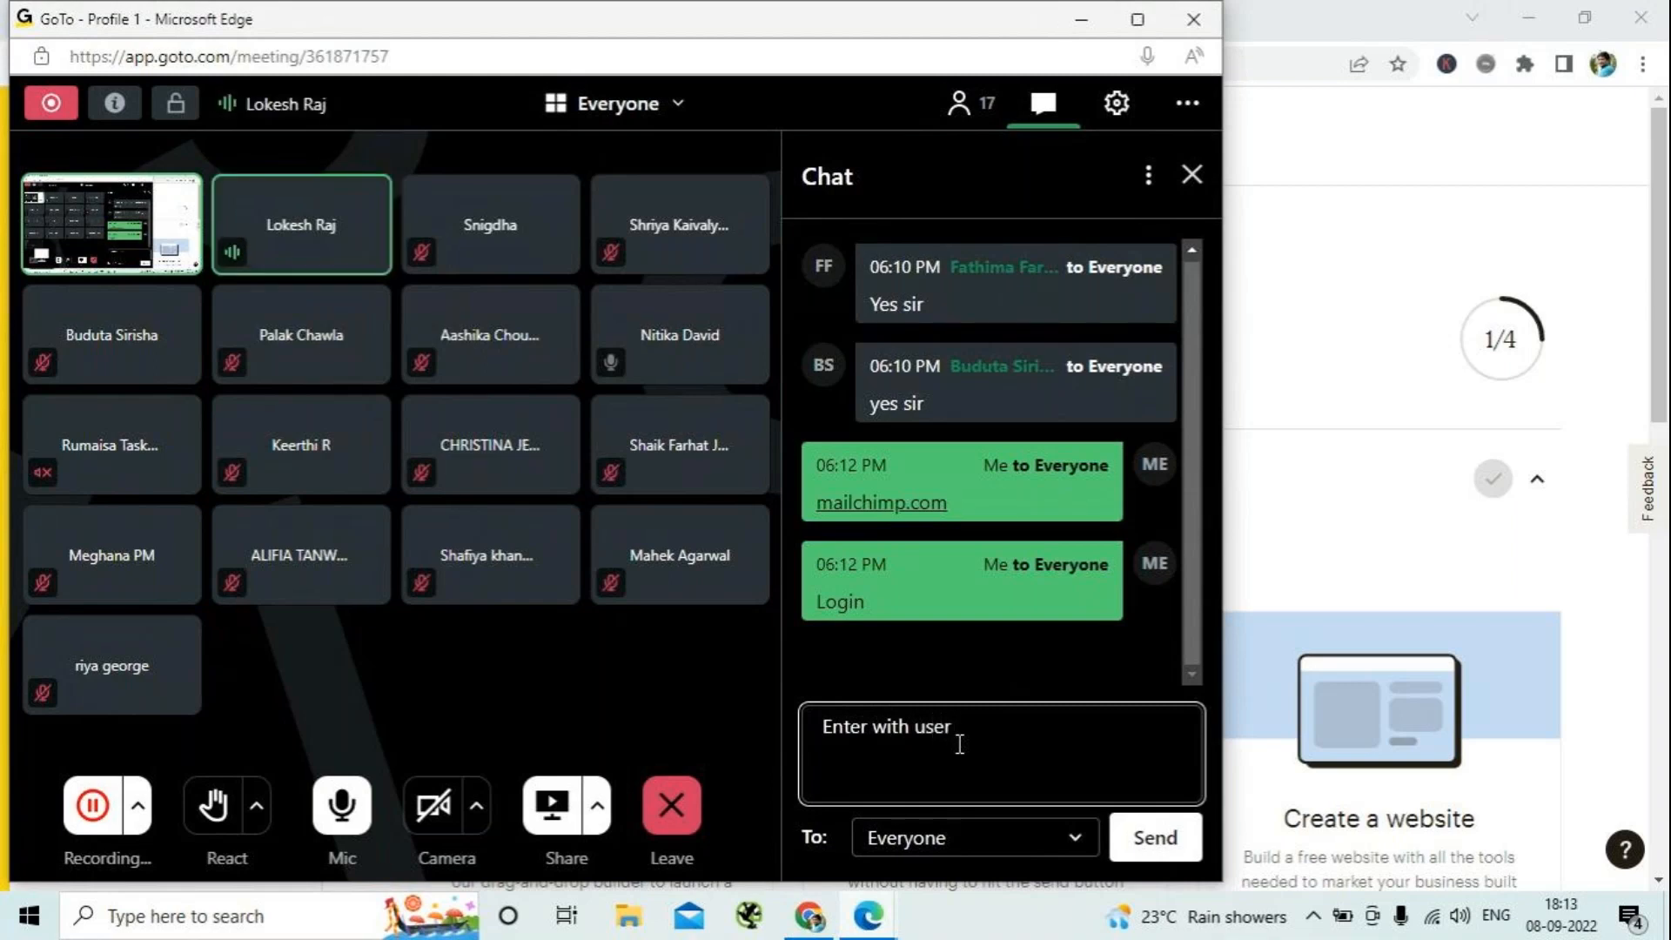
pyautogui.write('name and its ')
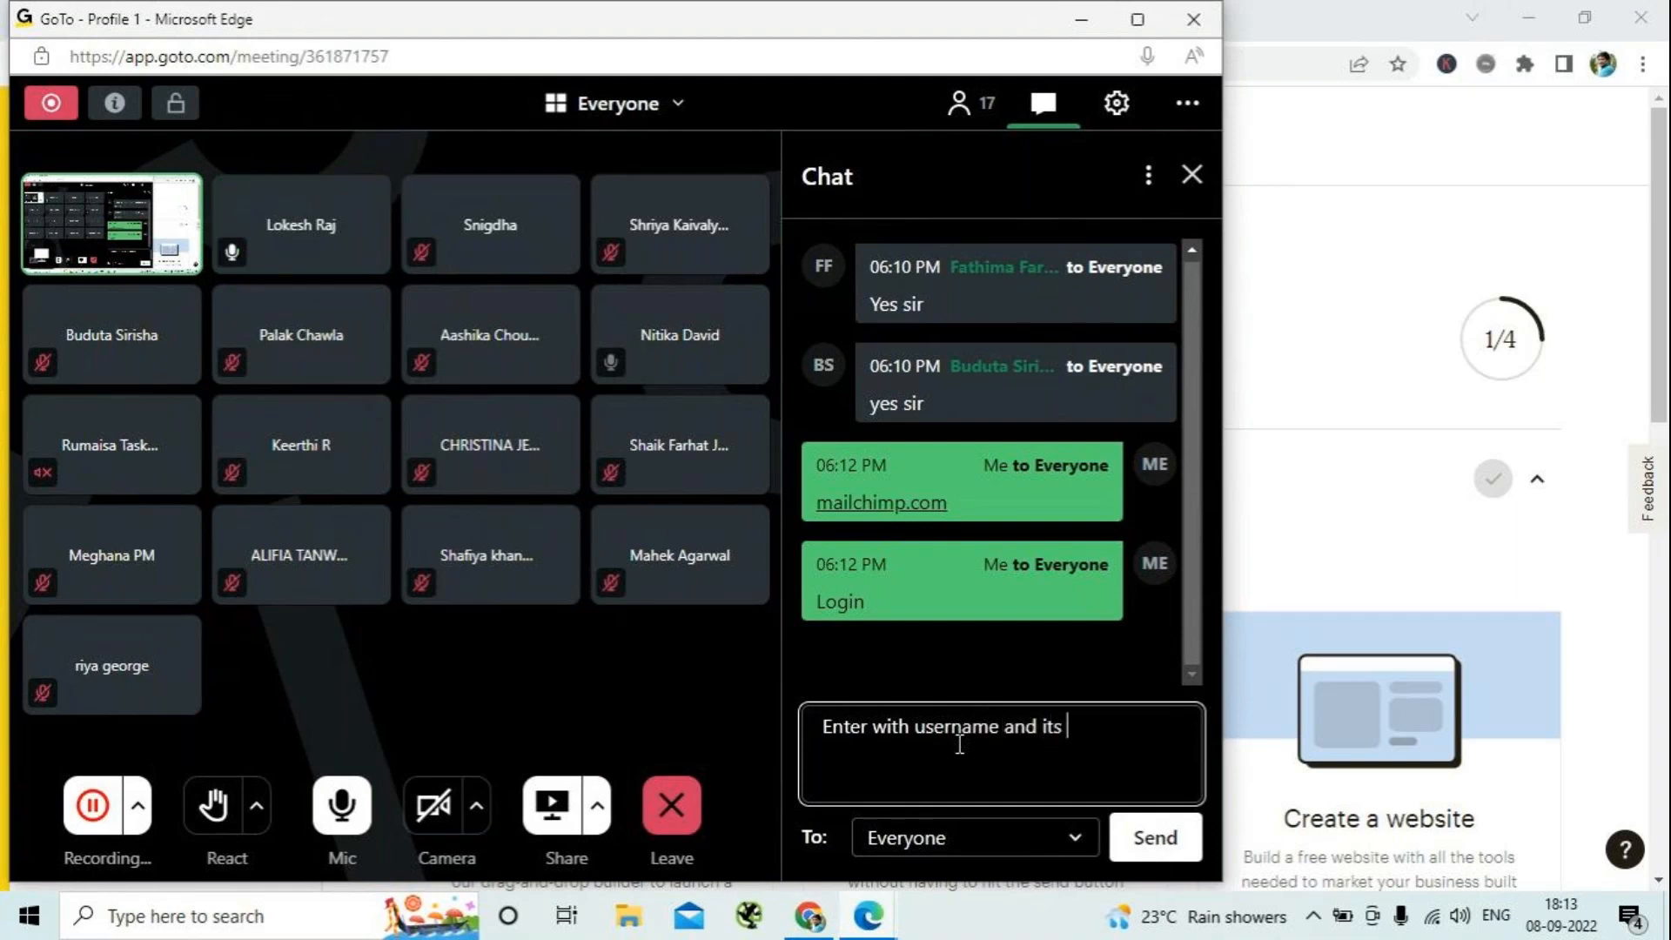
pyautogui.write('password')
pyautogui.press('Return')
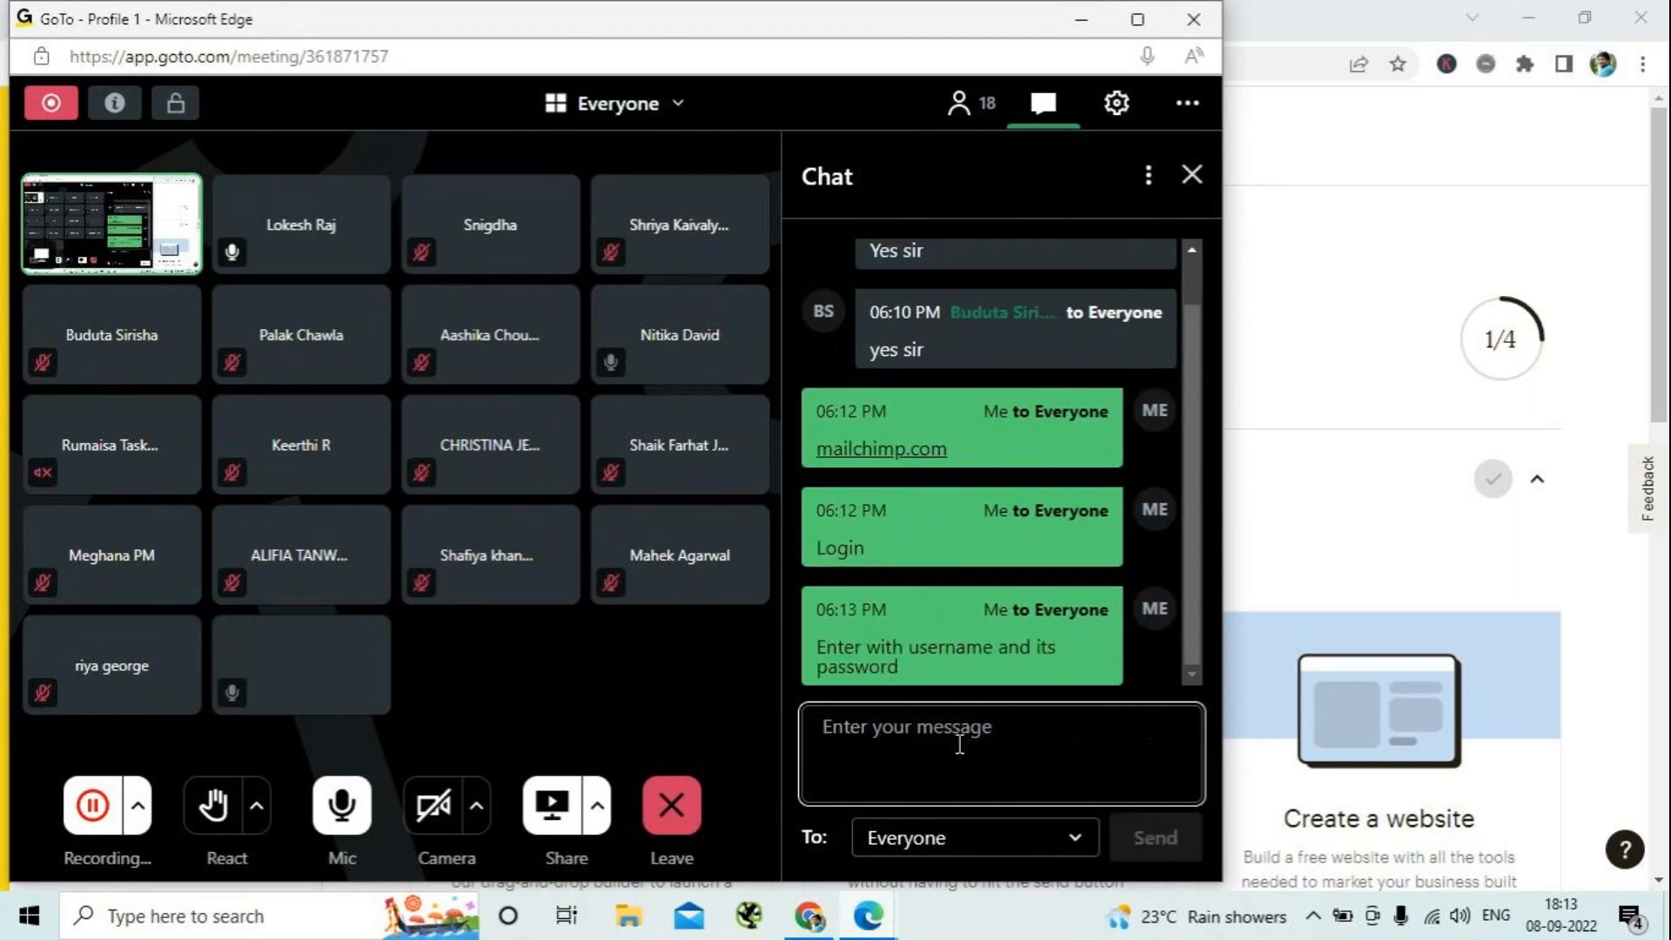
# - Send everyone the chat message "in the mailchimp account dashboard go to the Audience >> All Contacts"
pyautogui.write('in the mai')
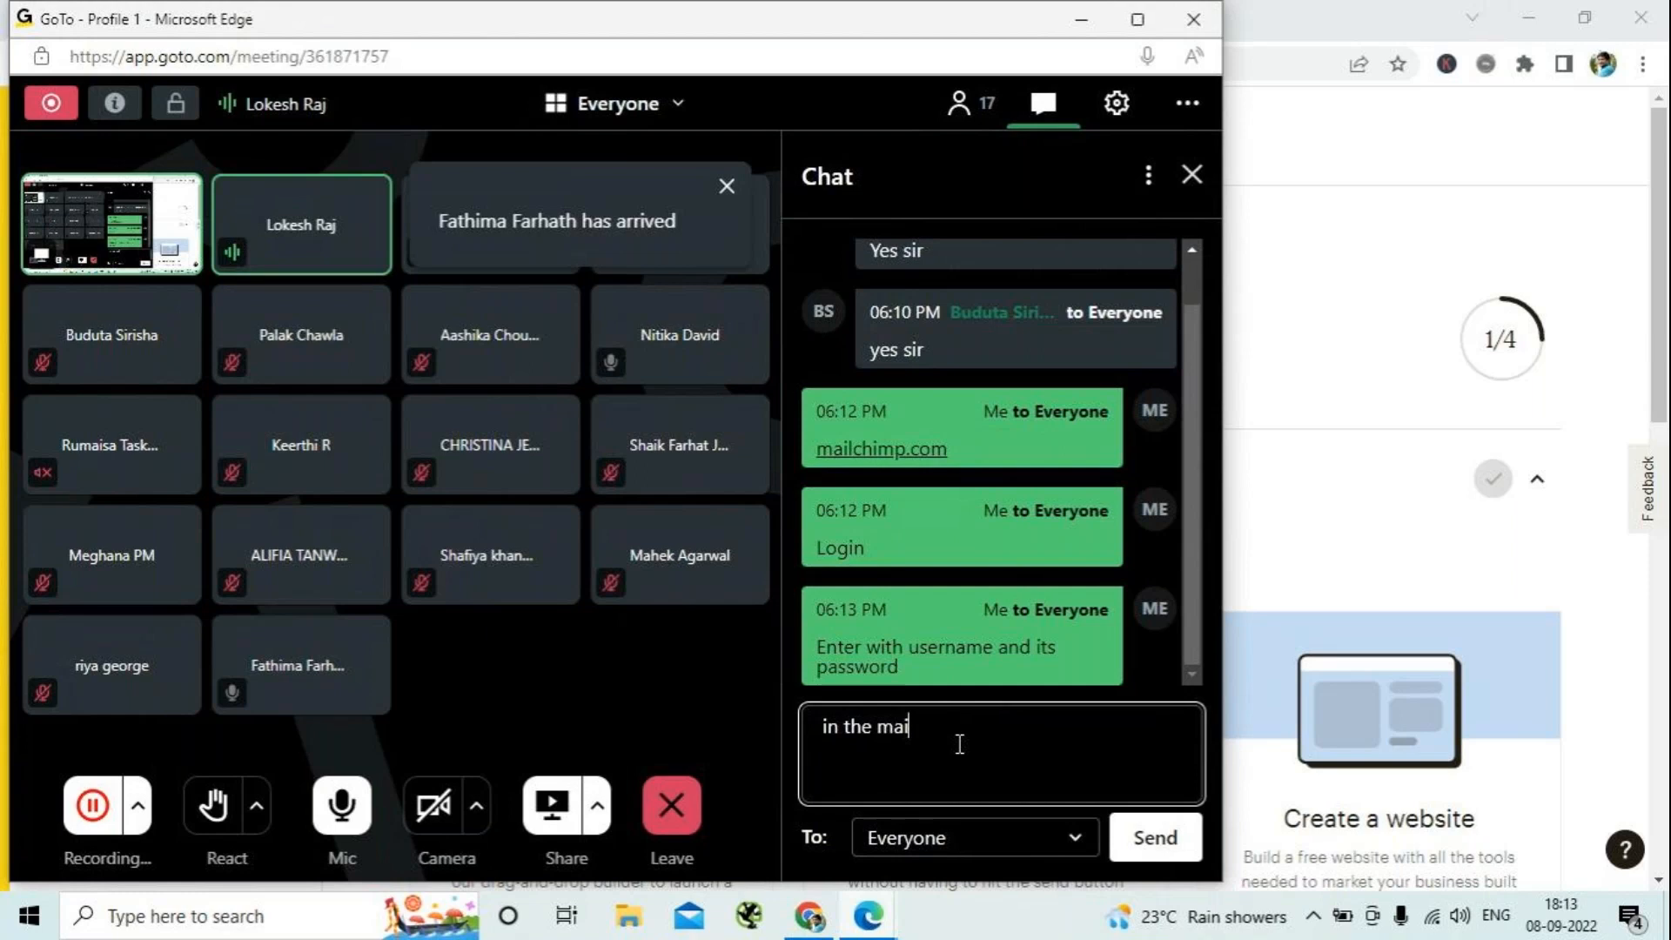
pyautogui.write('lchimp accpunt')
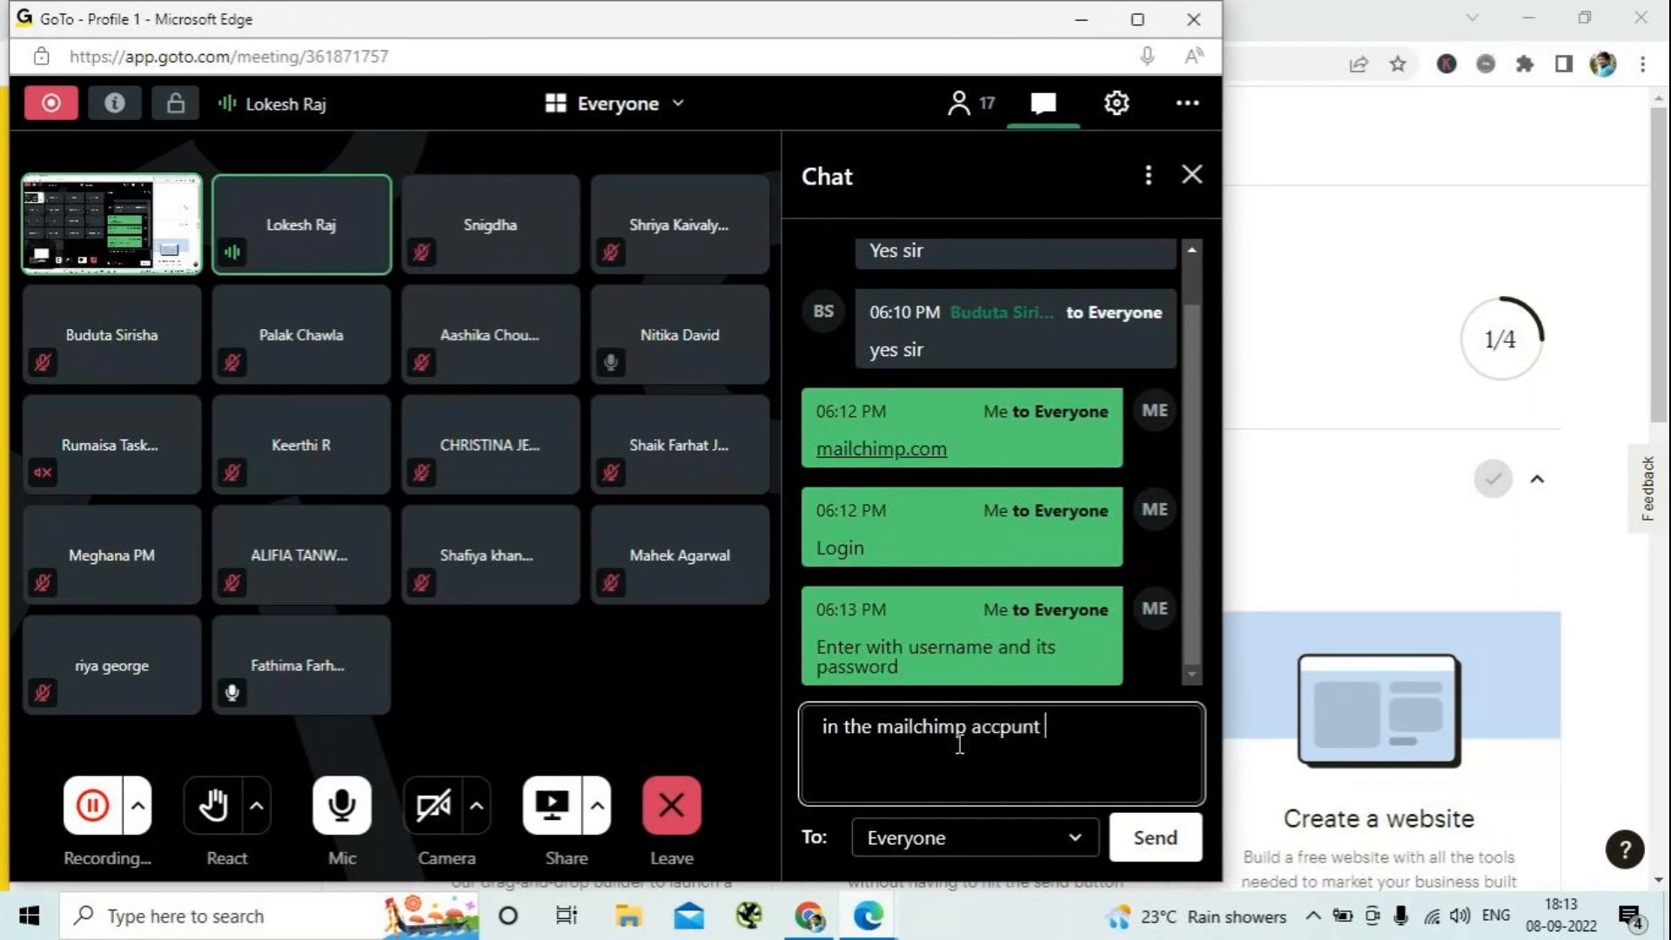
pyautogui.press('BackSpace')
pyautogui.press('BackSpace')
pyautogui.press('BackSpace')
pyautogui.press('BackSpace')
pyautogui.press('BackSpace')
pyautogui.write('ount das')
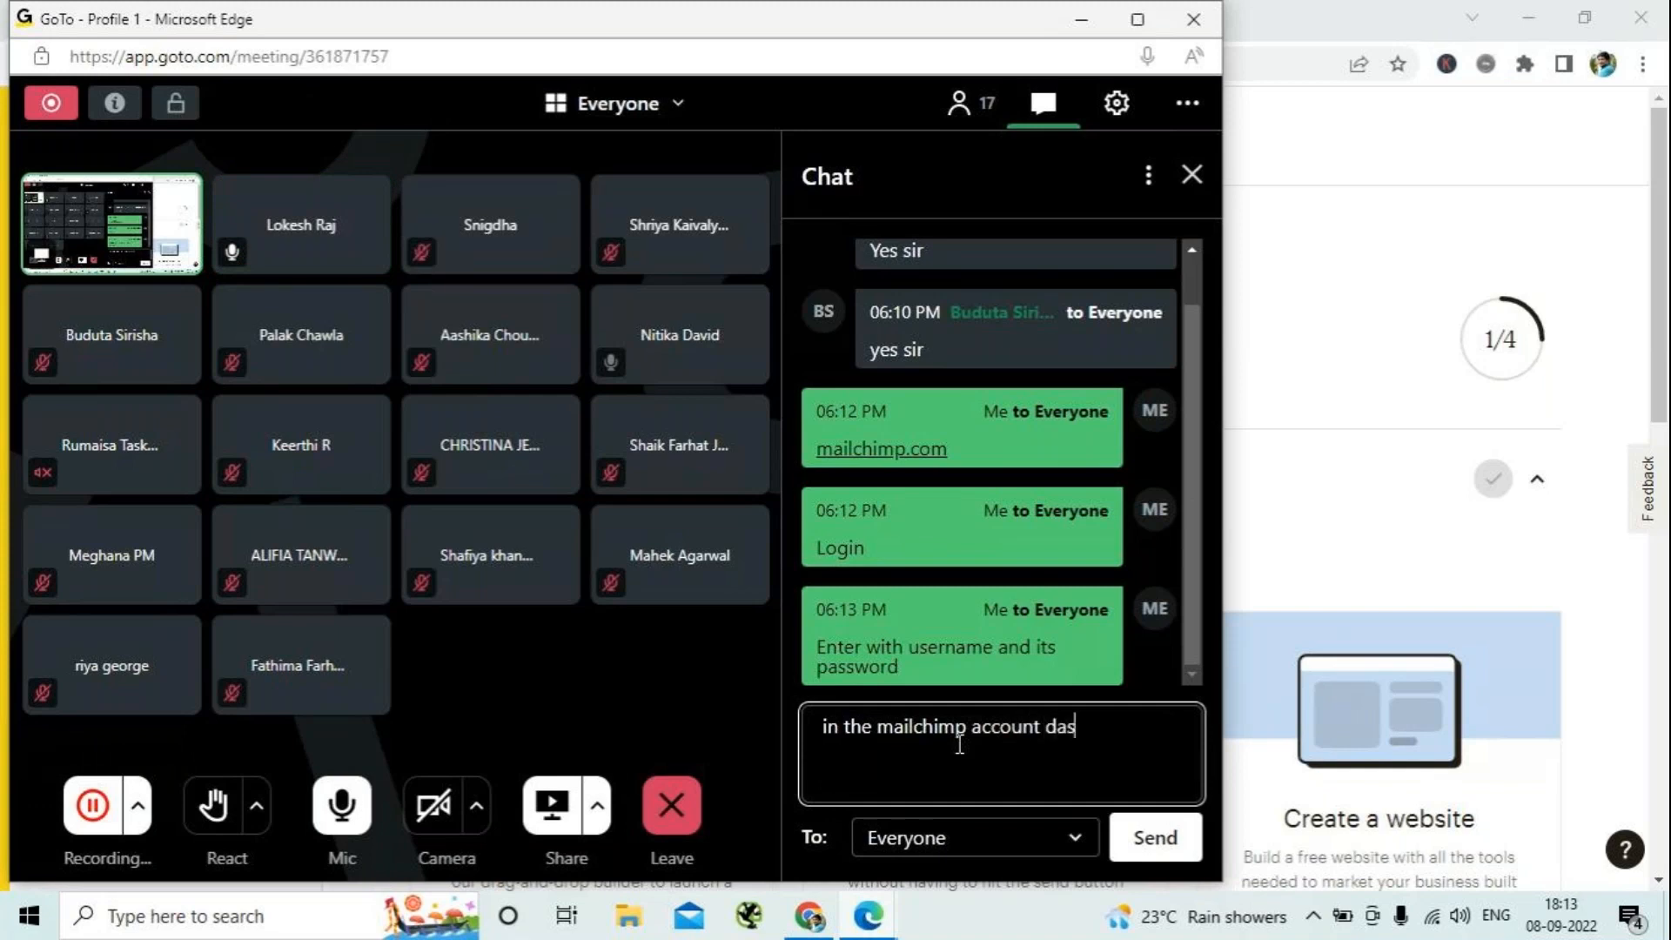
pyautogui.write('hboard go to the ')
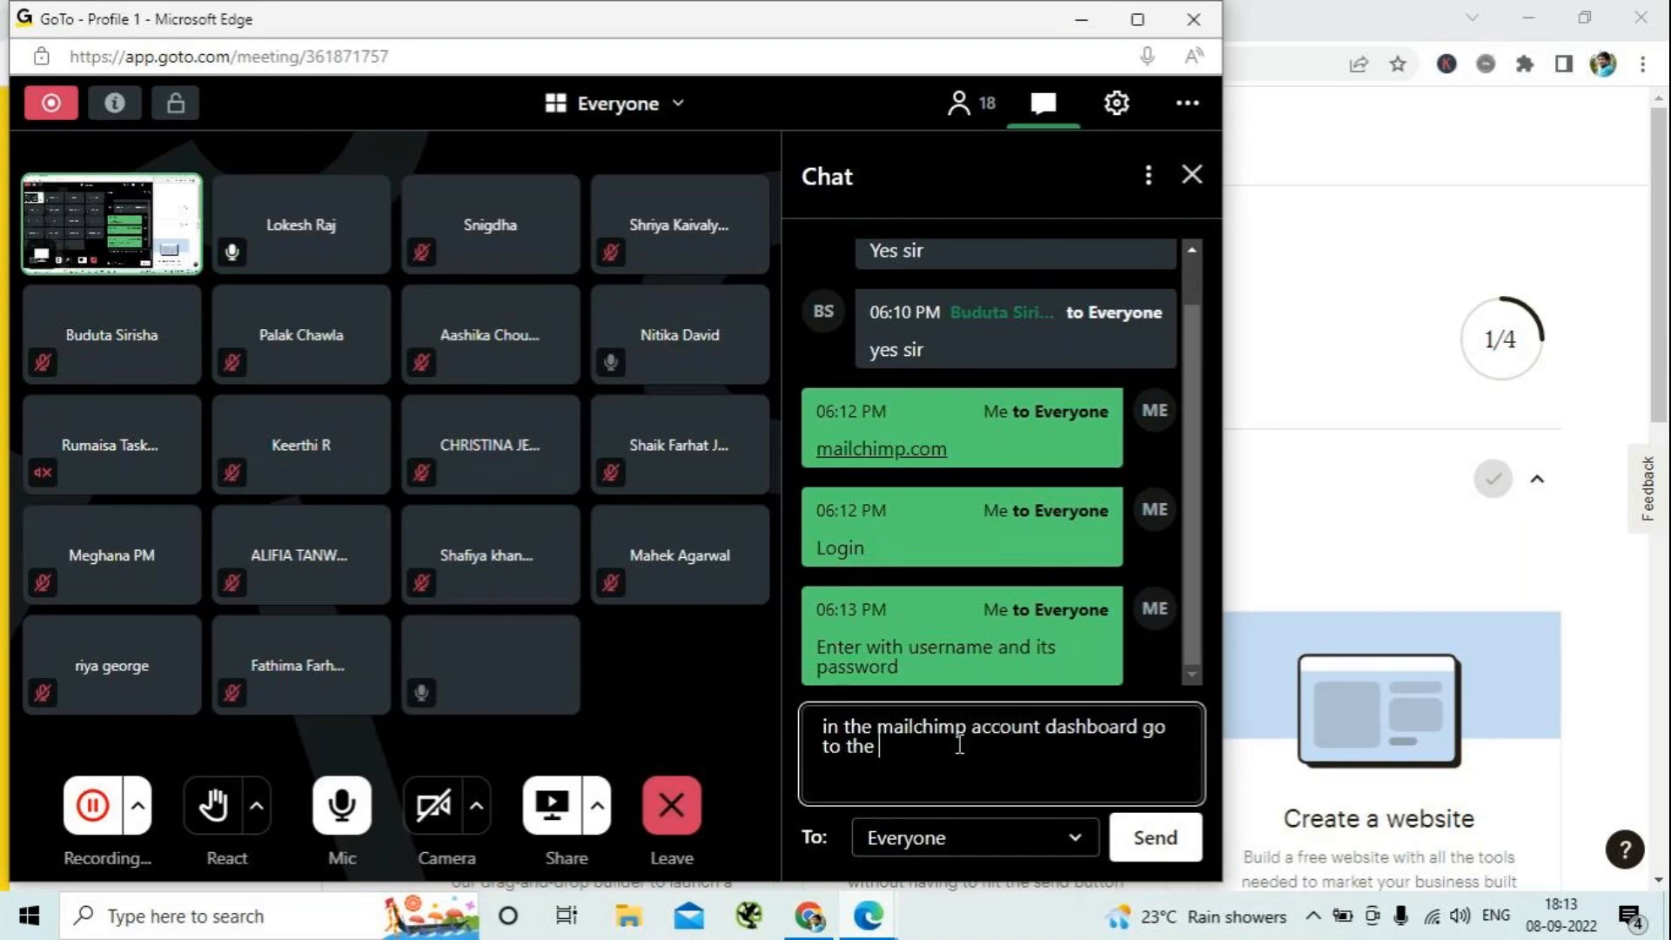
pyautogui.write('Audi')
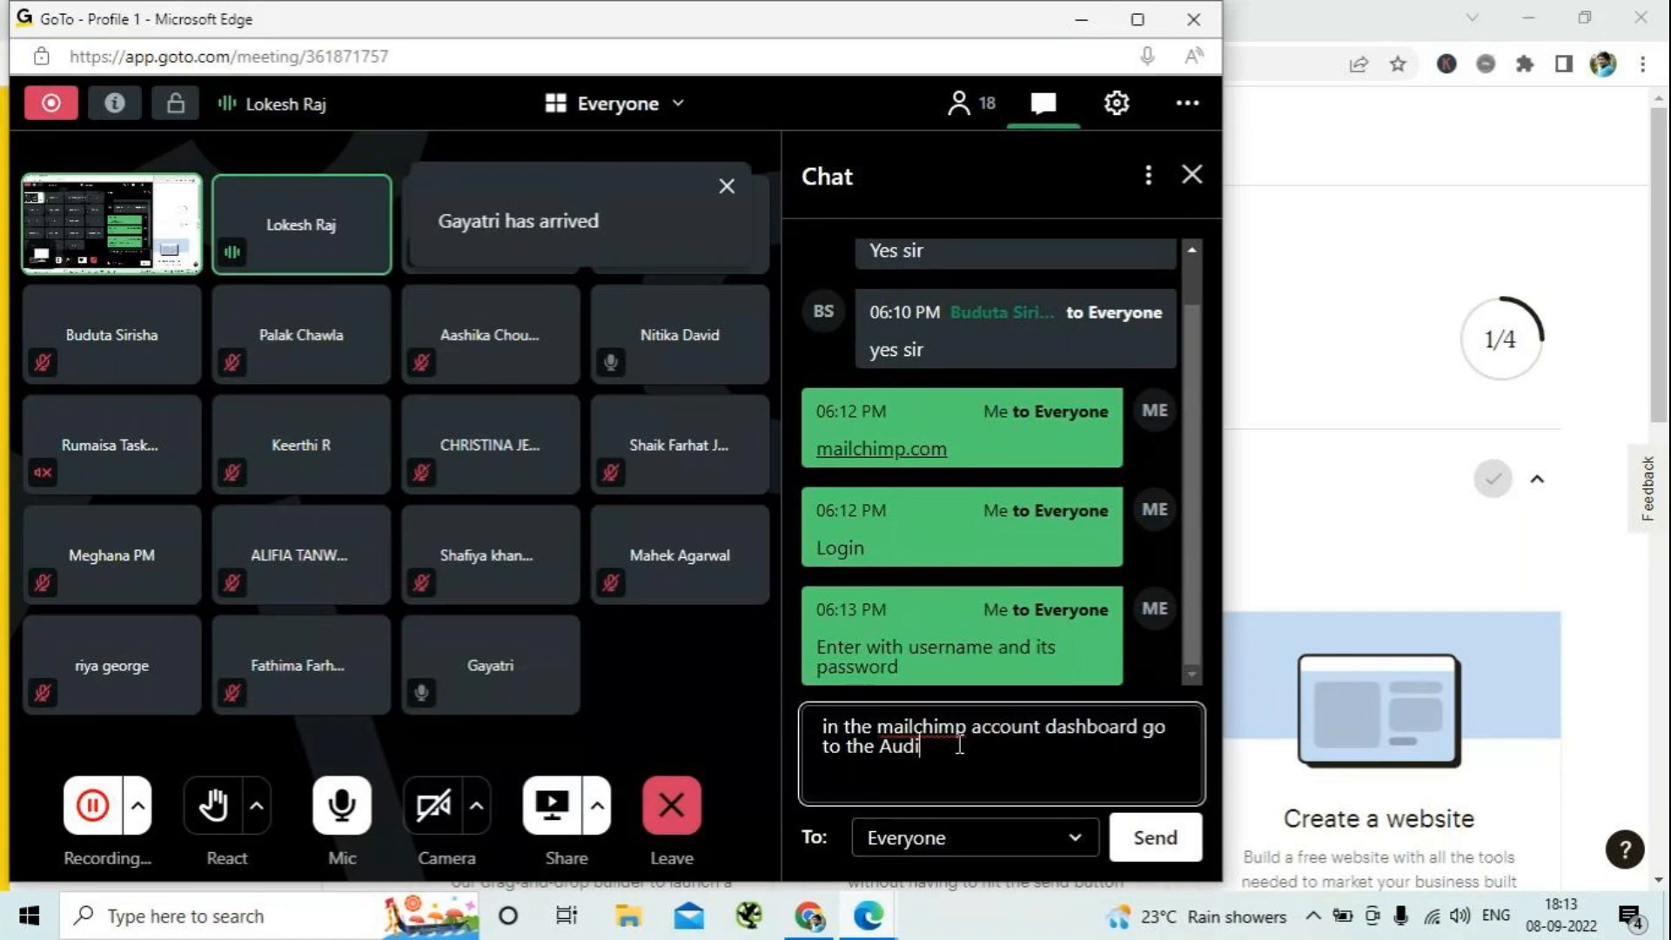
pyautogui.write('ence')
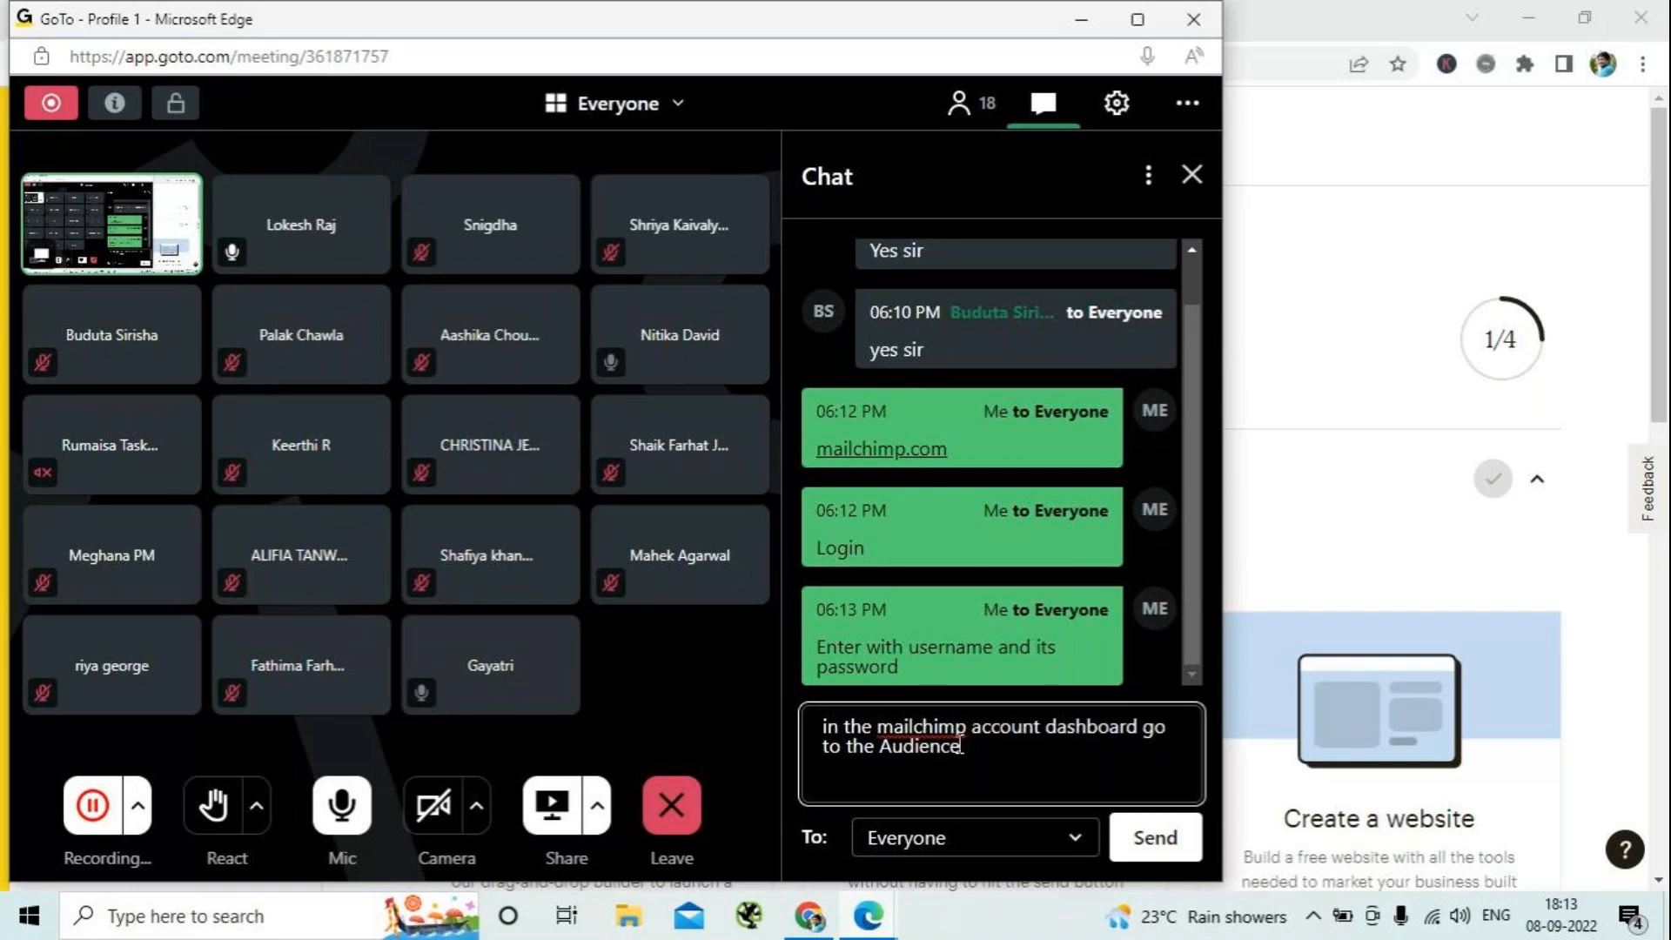
pyautogui.write('>> All')
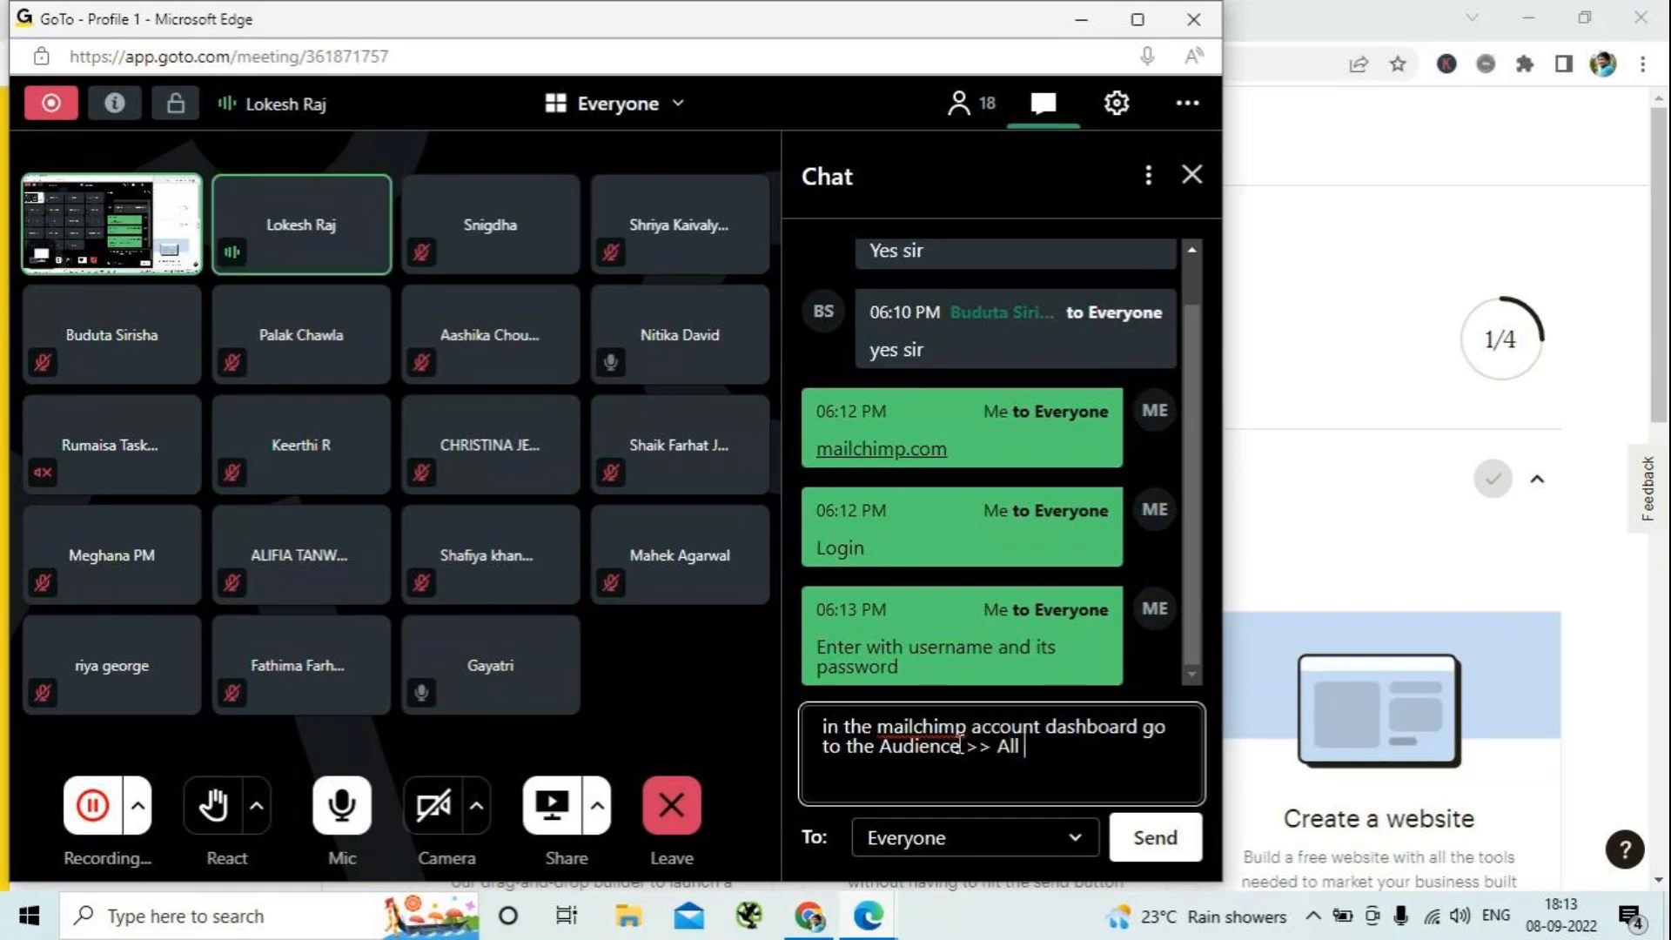
pyautogui.write(' C')
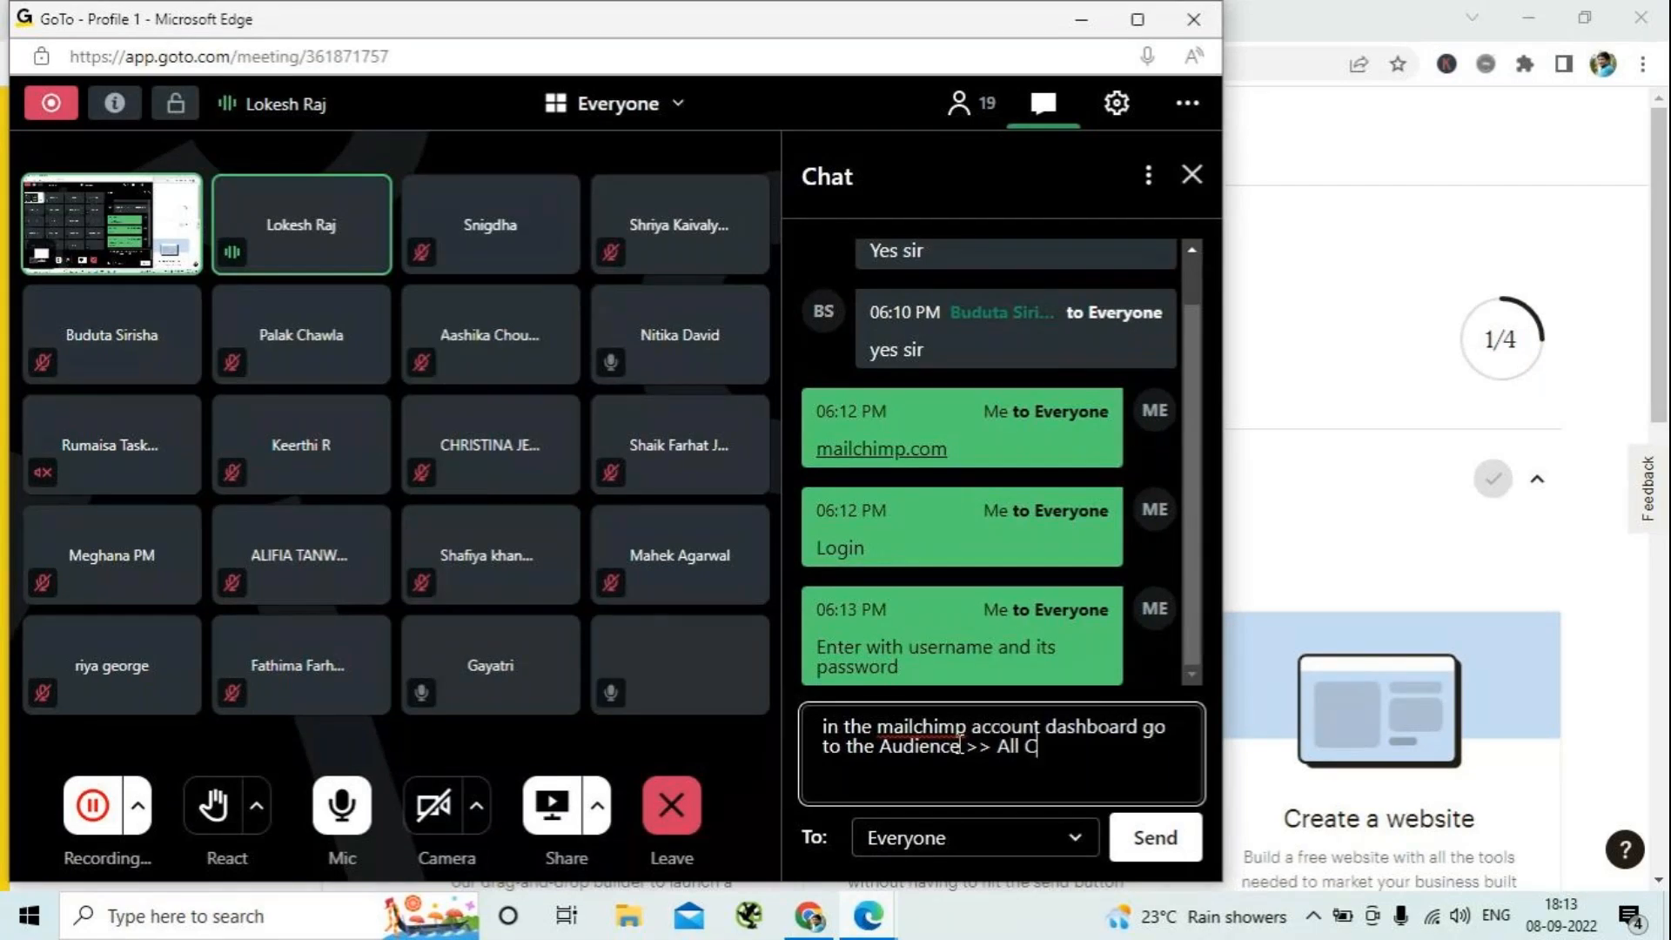
pyautogui.write('ontacts')
pyautogui.press('Return')
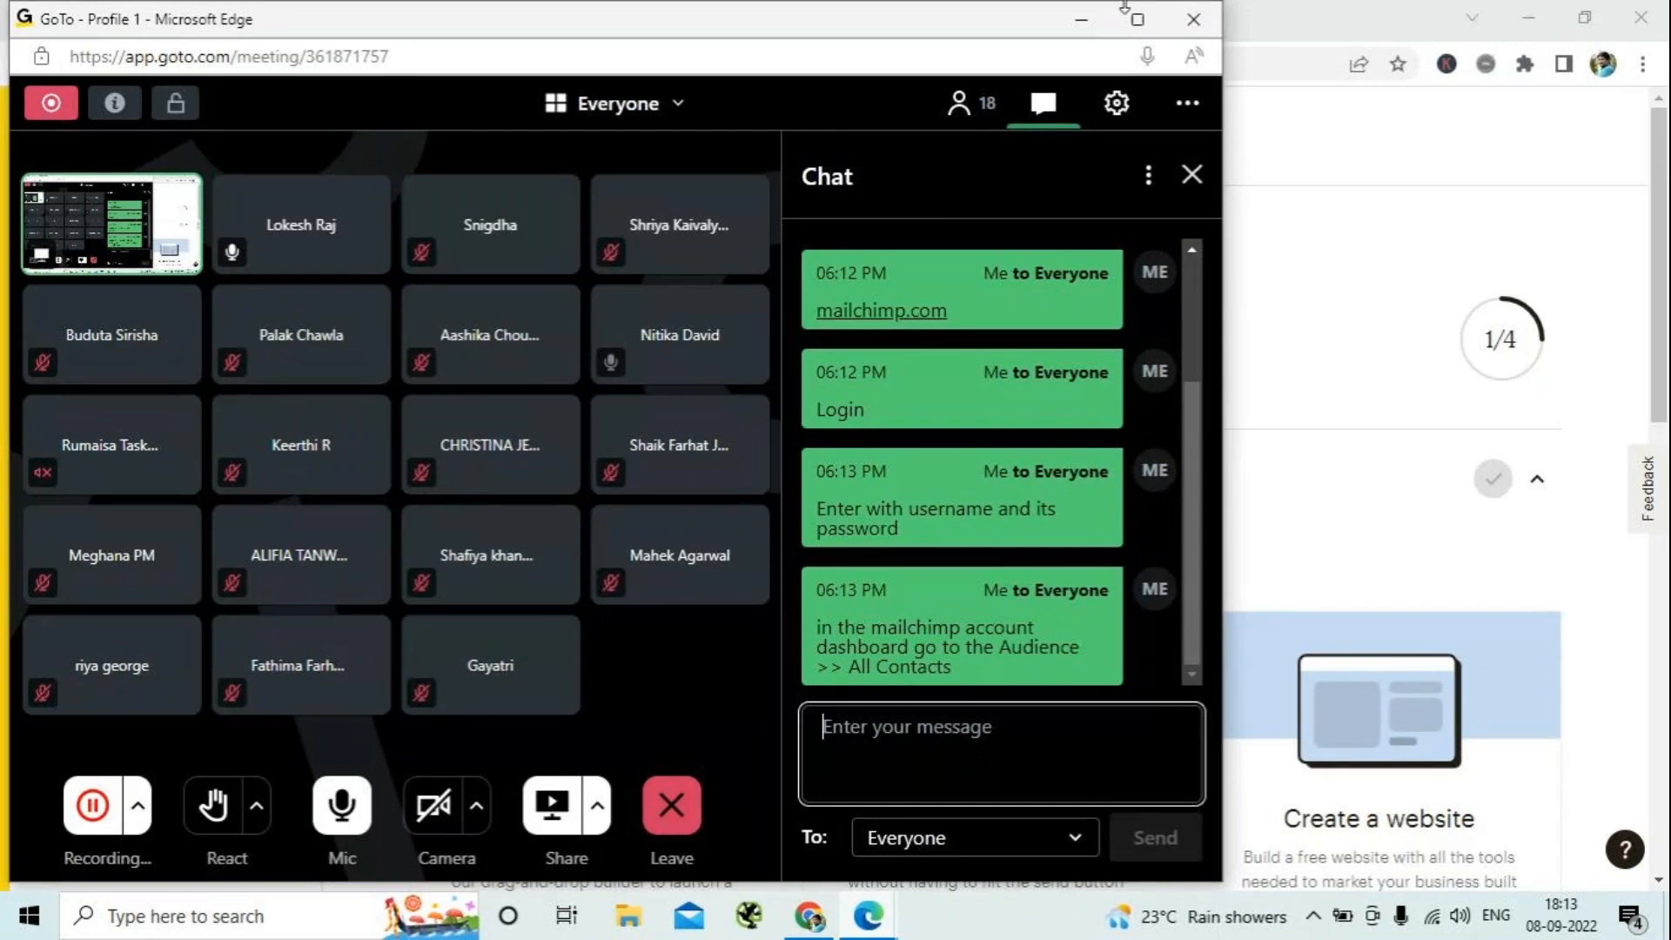
# - Switch back to Mailchimp, open all audience contacts and review the tags and email marketing status of each contact
pyautogui.click(1077, 28)
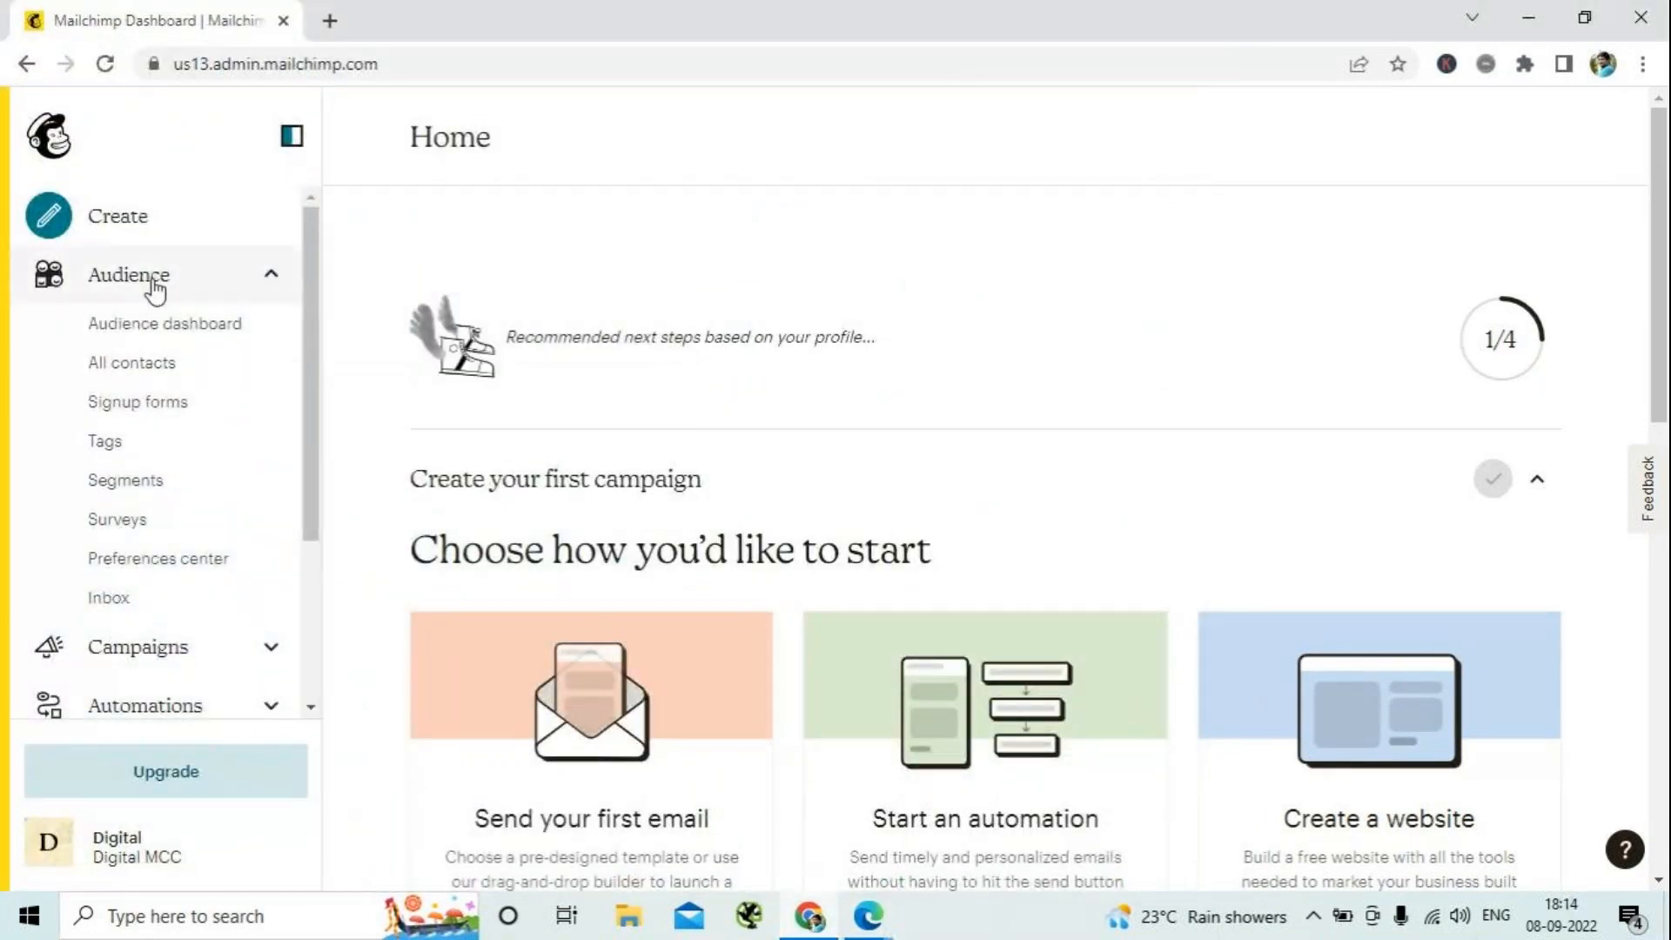
pyautogui.click(142, 369)
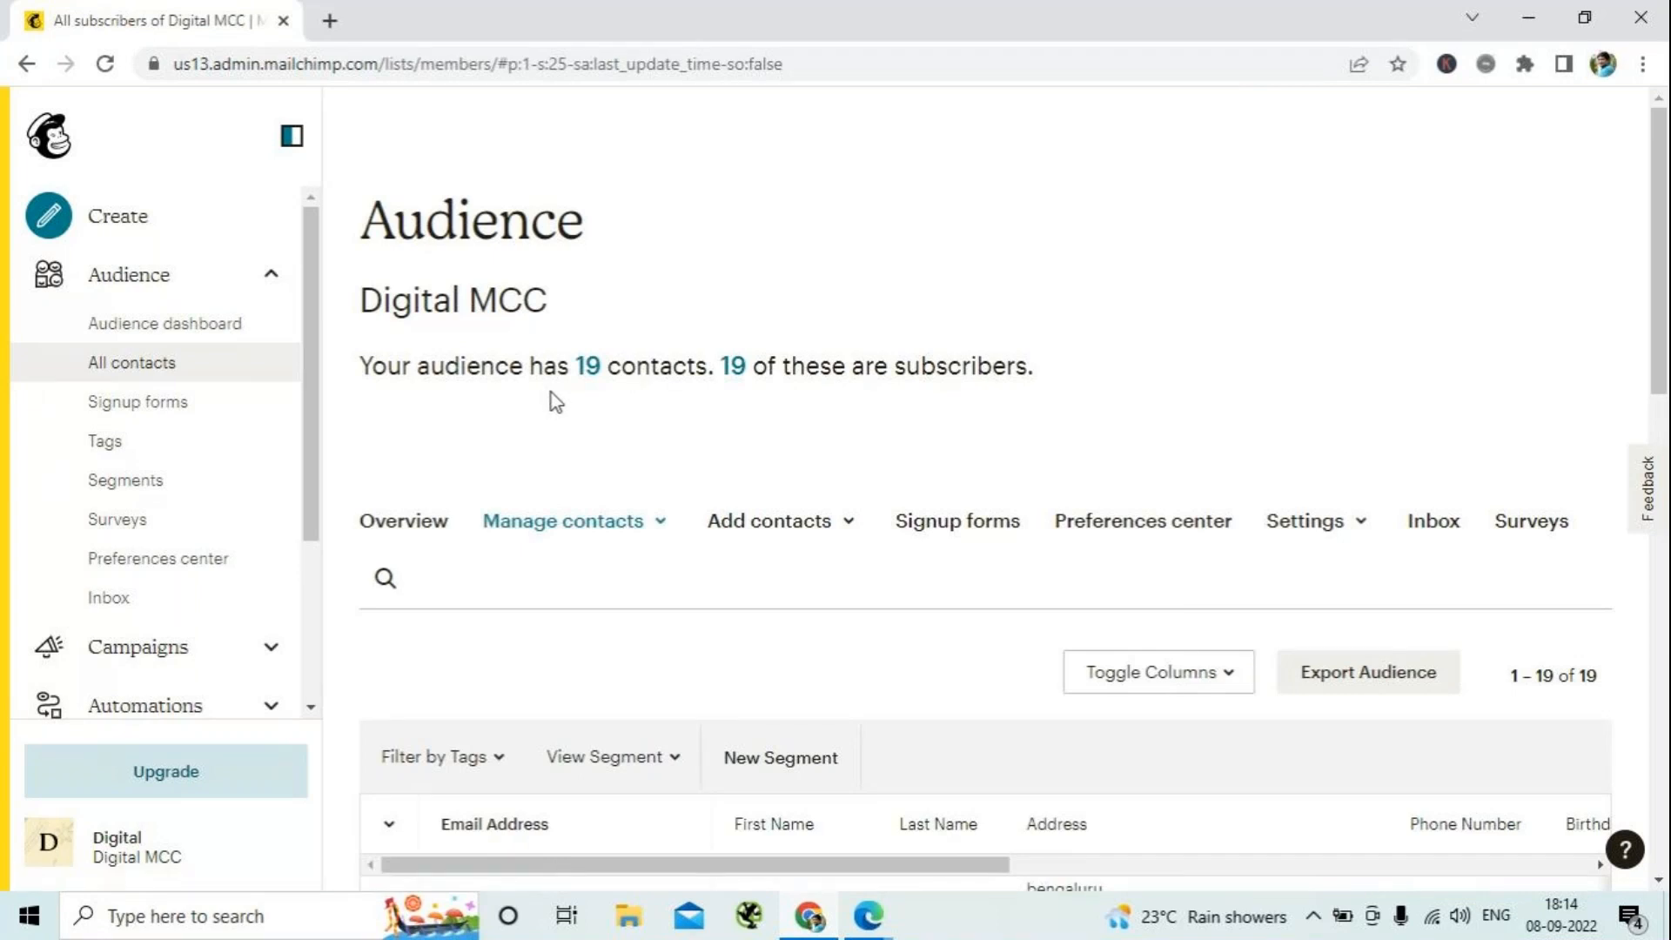
pyautogui.scroll(-5, 551, 396)
pyautogui.scroll(-1, 552, 399)
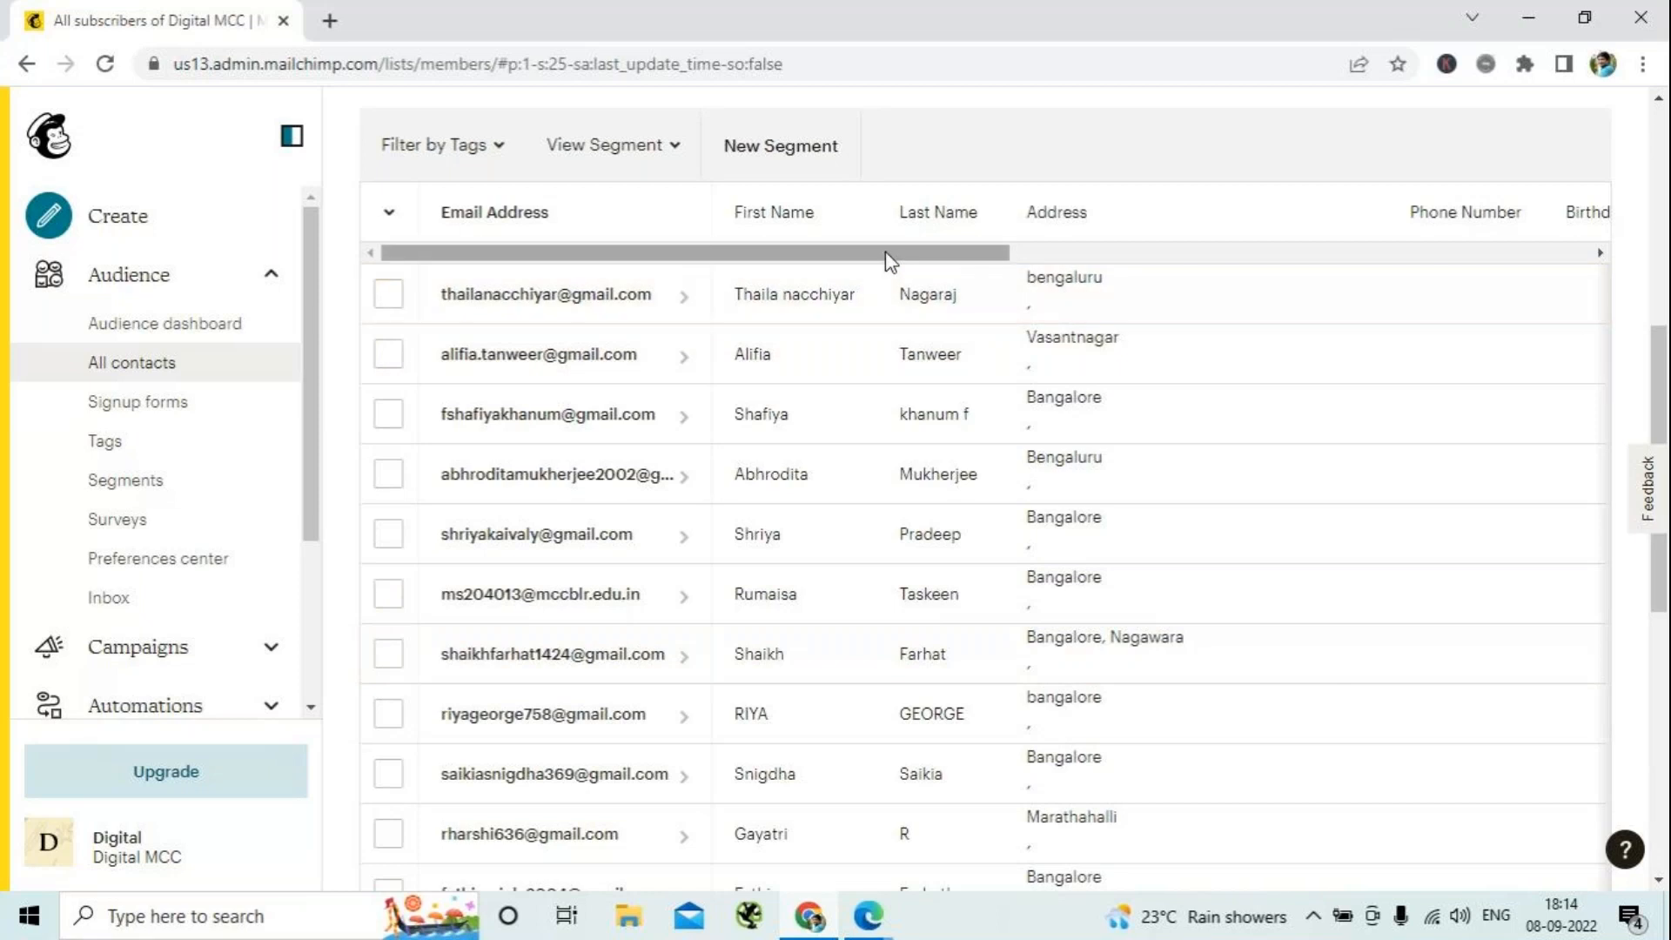
pyautogui.moveTo(887, 259); pyautogui.dragTo(1212, 292)
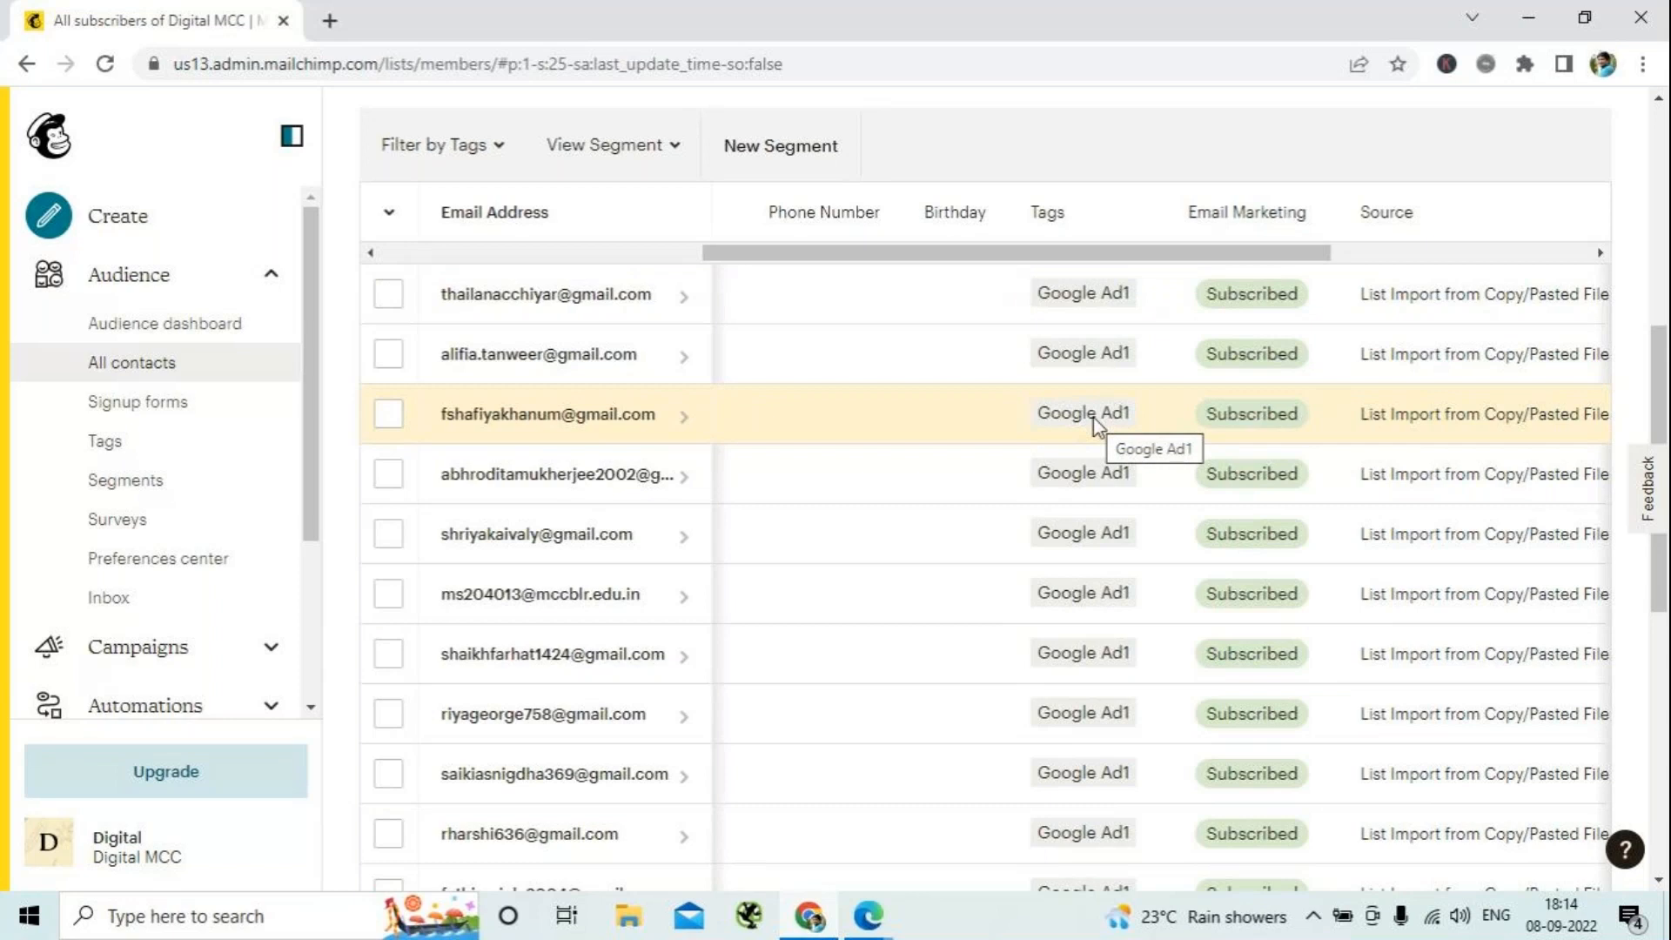
pyautogui.scroll(-8, 1093, 425)
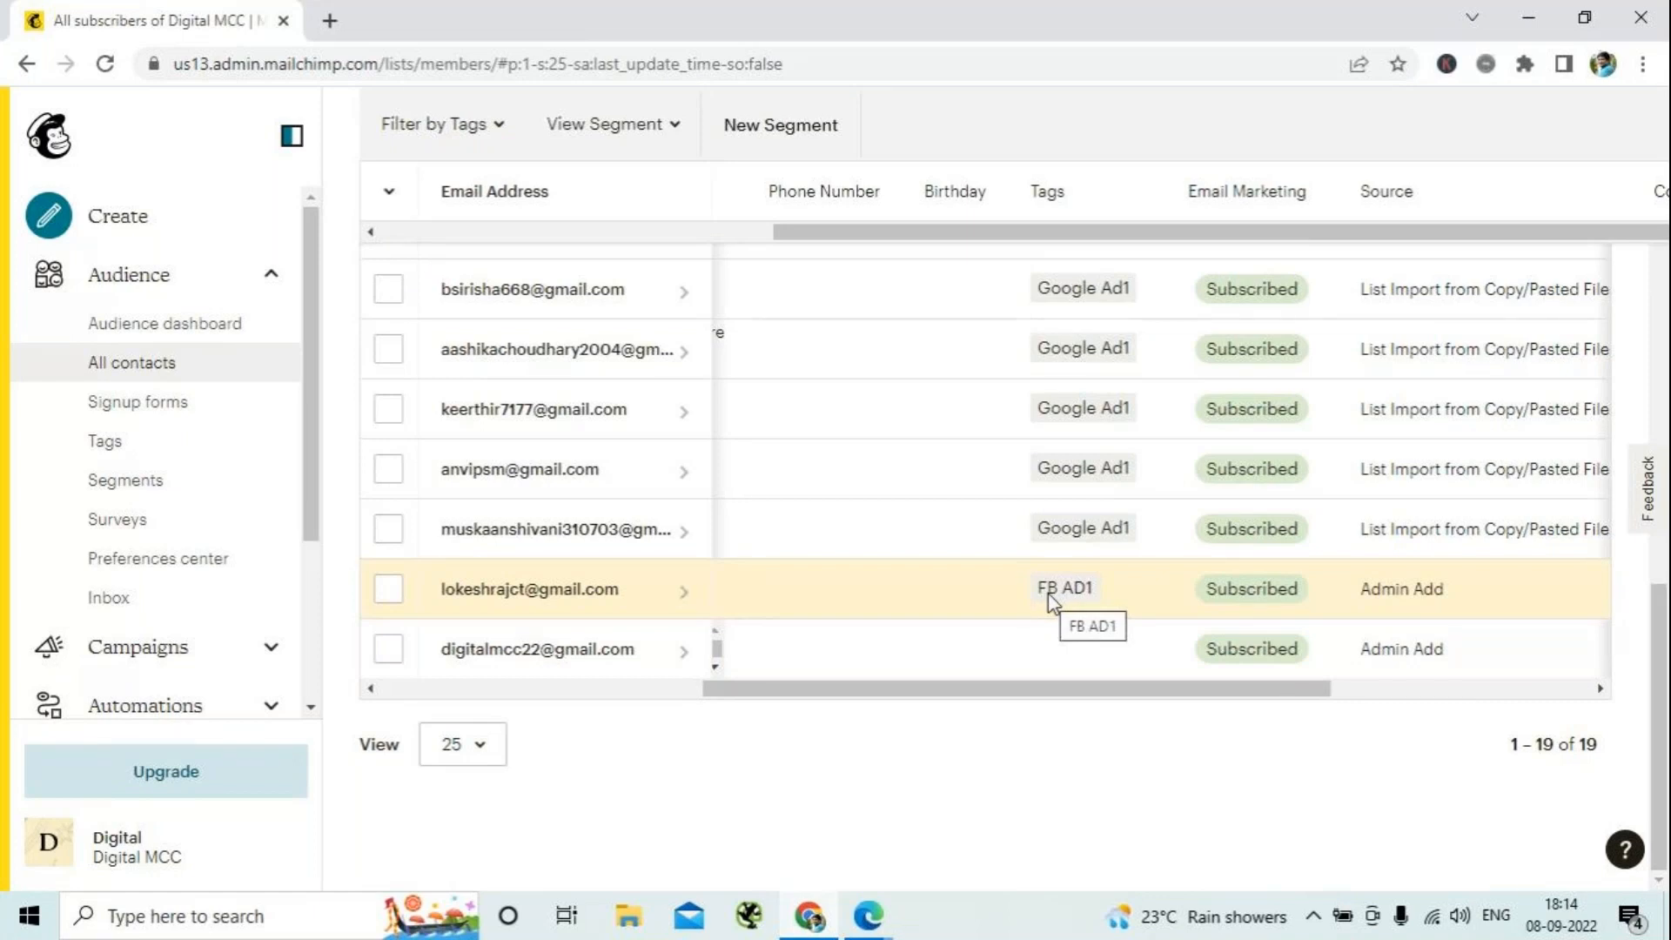
pyautogui.scroll(10, 1050, 609)
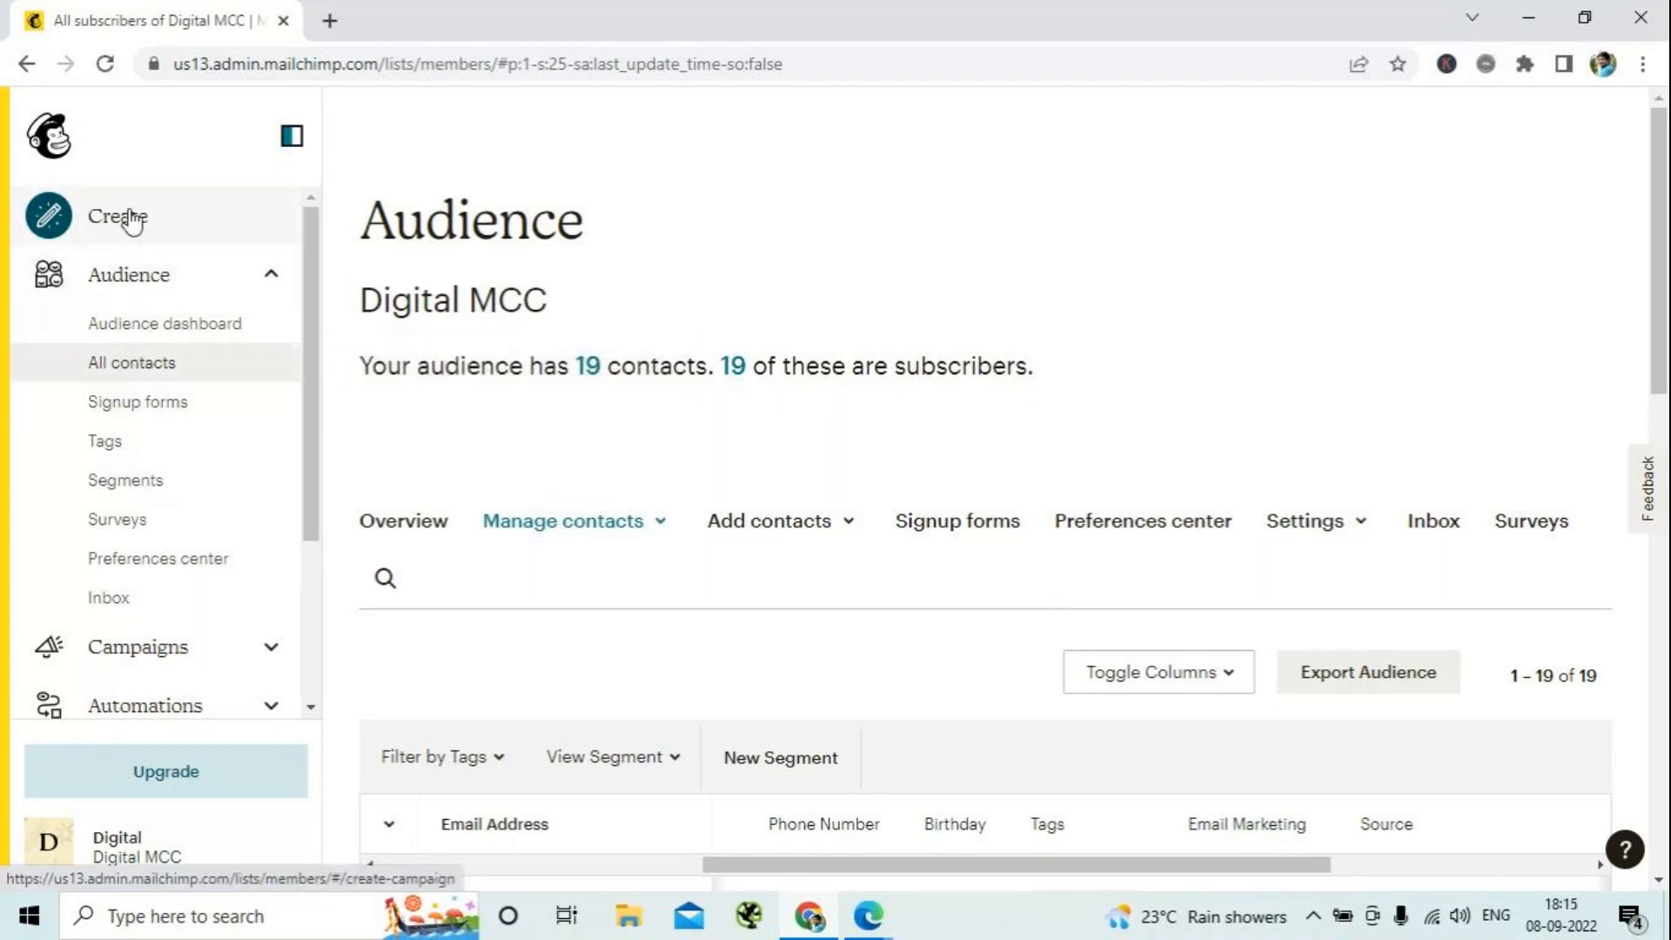
# - Start creating a new email template to reach the choice of starting points
pyautogui.click(133, 222)
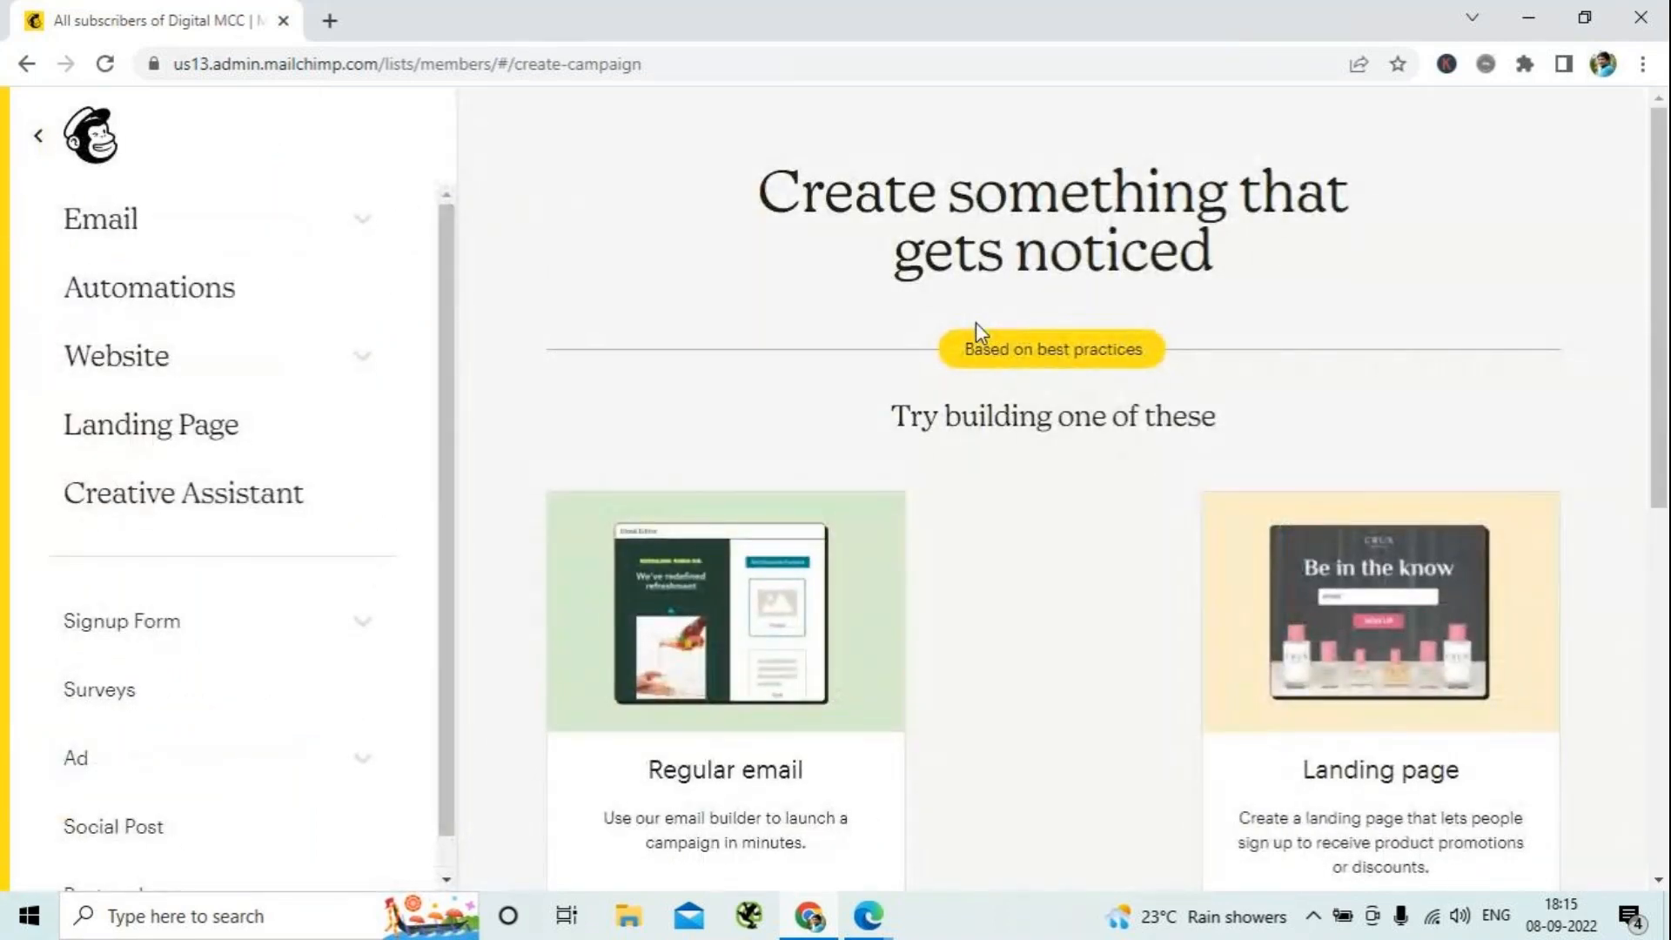
pyautogui.click(105, 228)
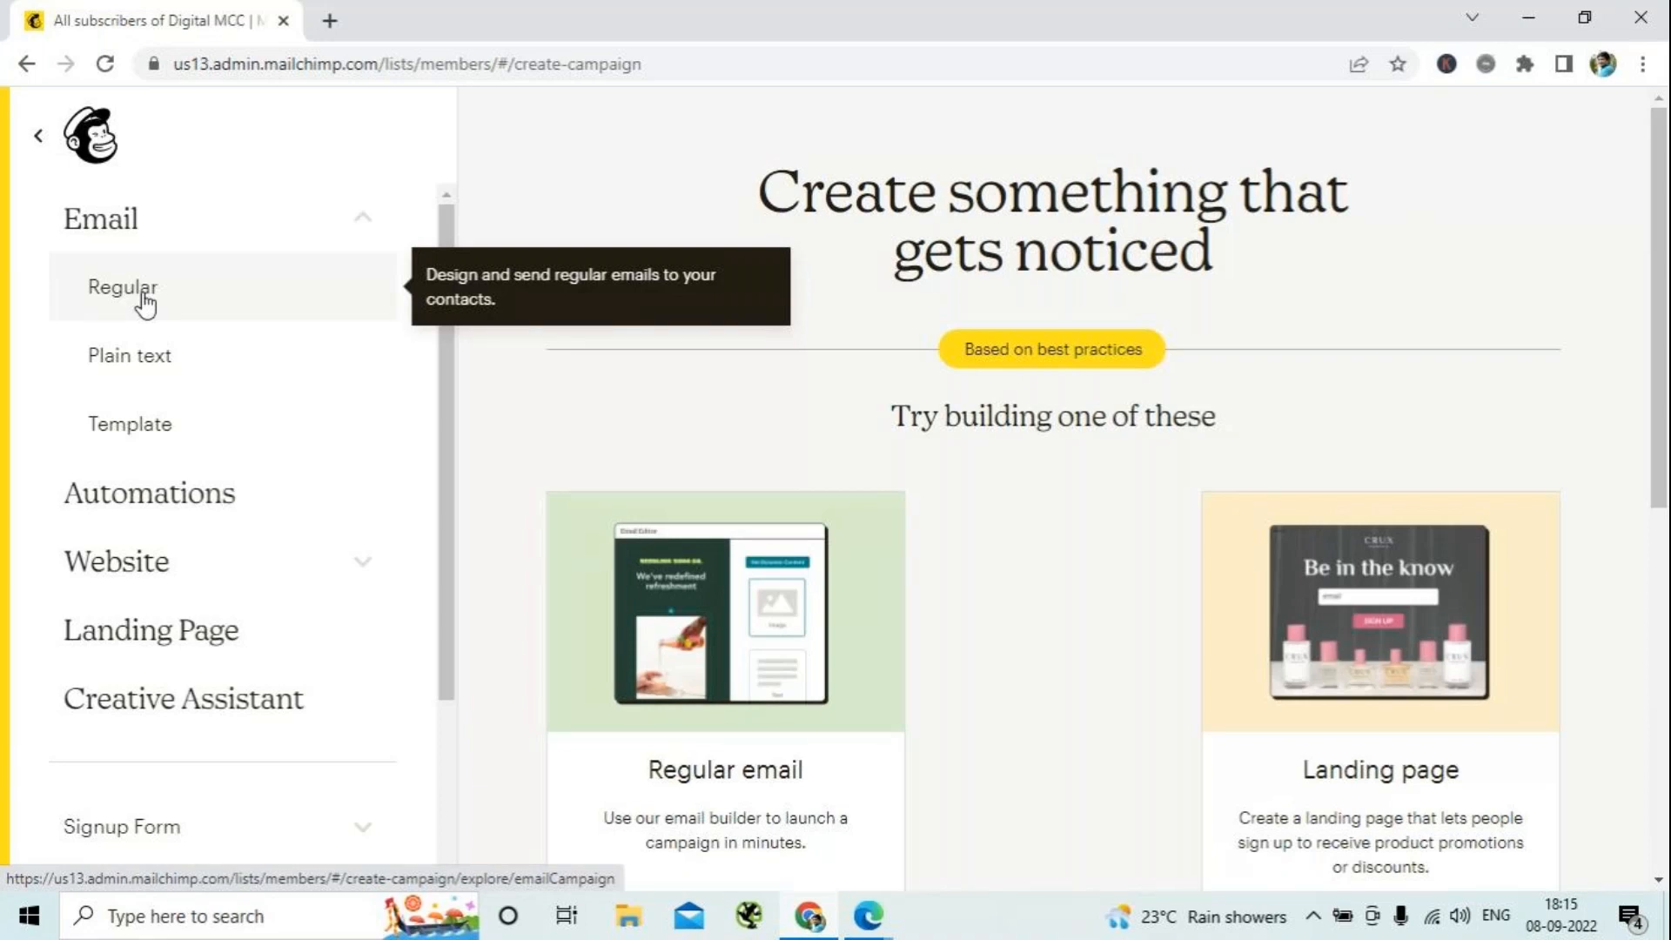
pyautogui.click(130, 426)
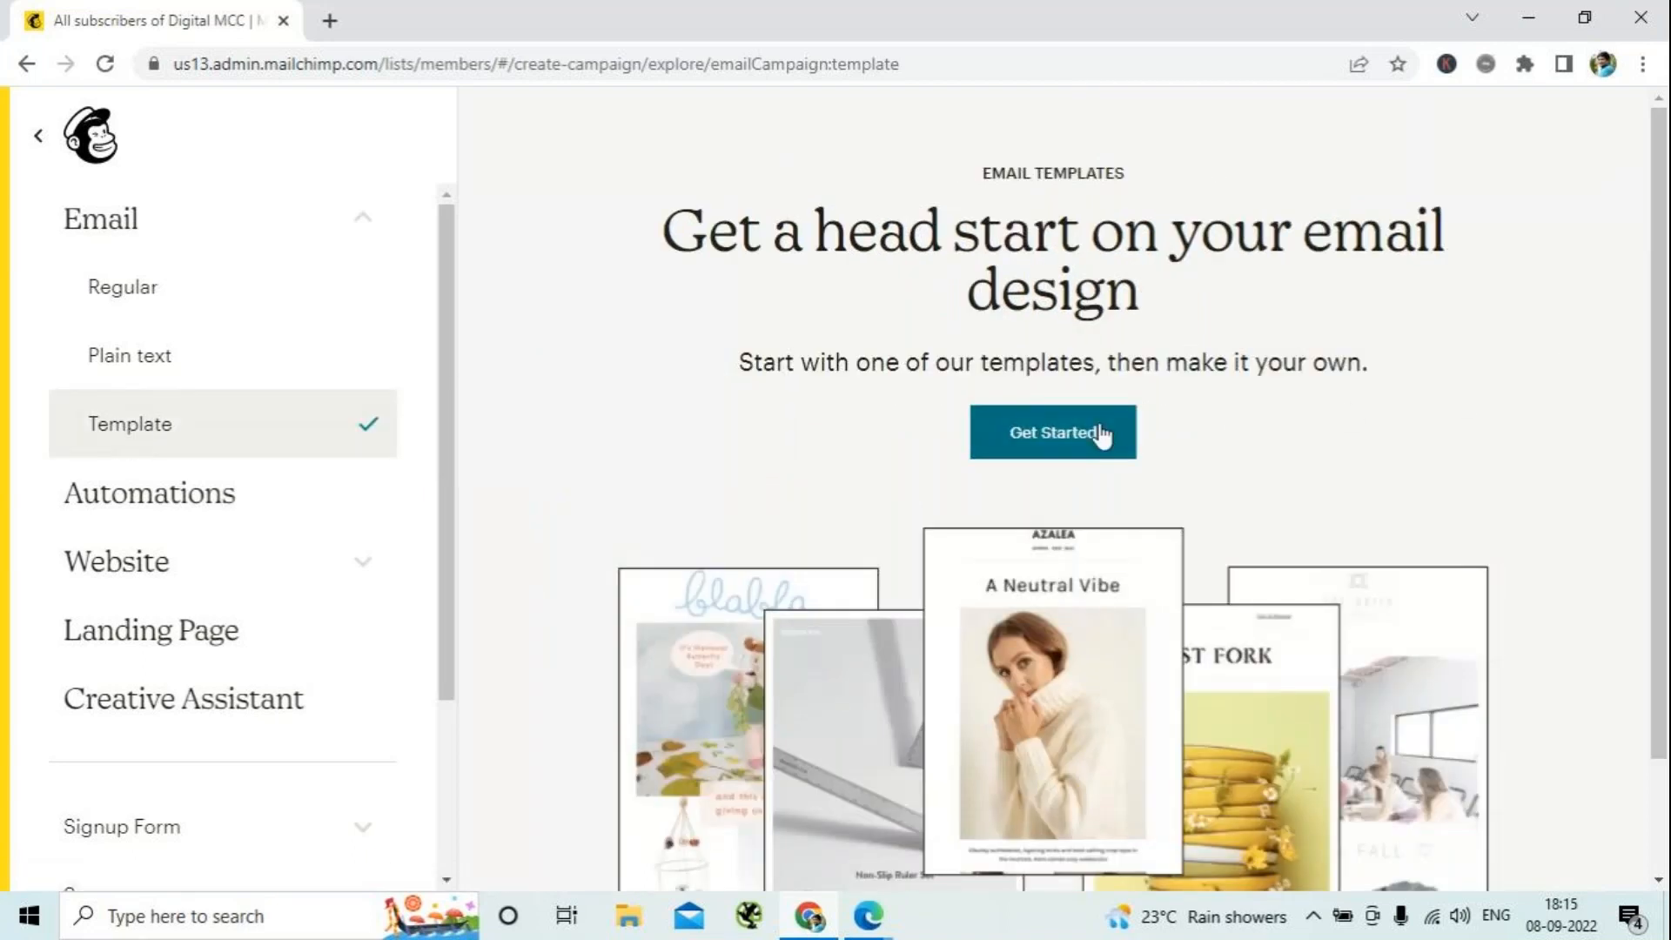
pyautogui.click(1079, 442)
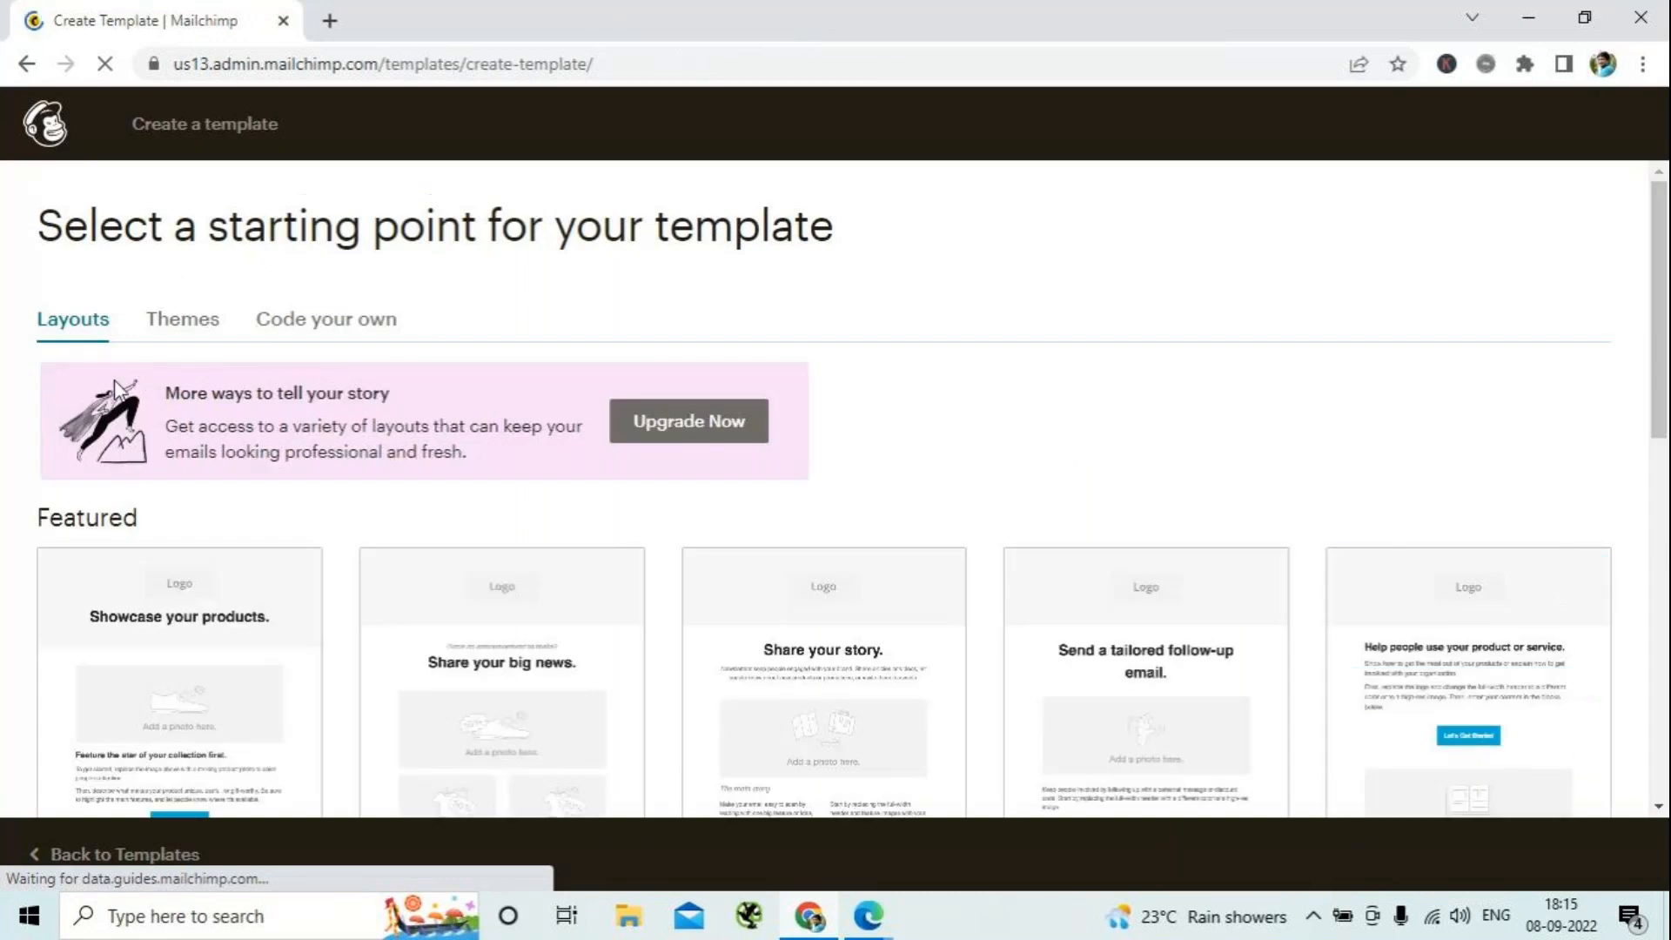
# - Examine the available template themes and the theme categories offered for filtering
pyautogui.click(196, 330)
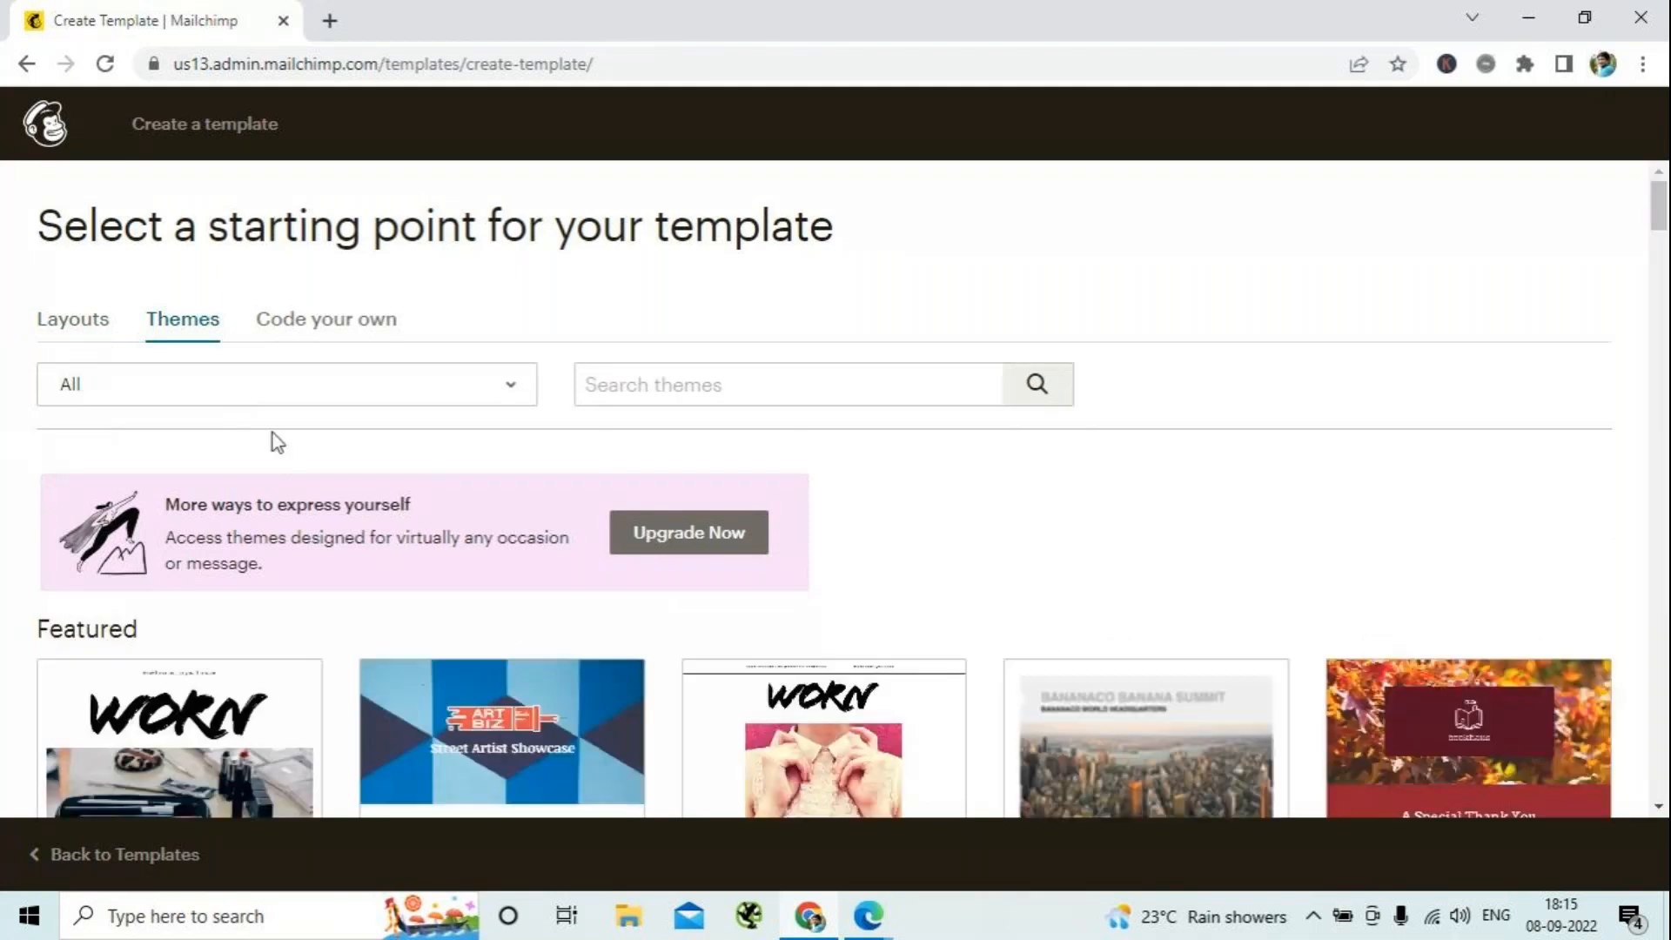
pyautogui.scroll(-10, 273, 440)
pyautogui.scroll(10, 272, 441)
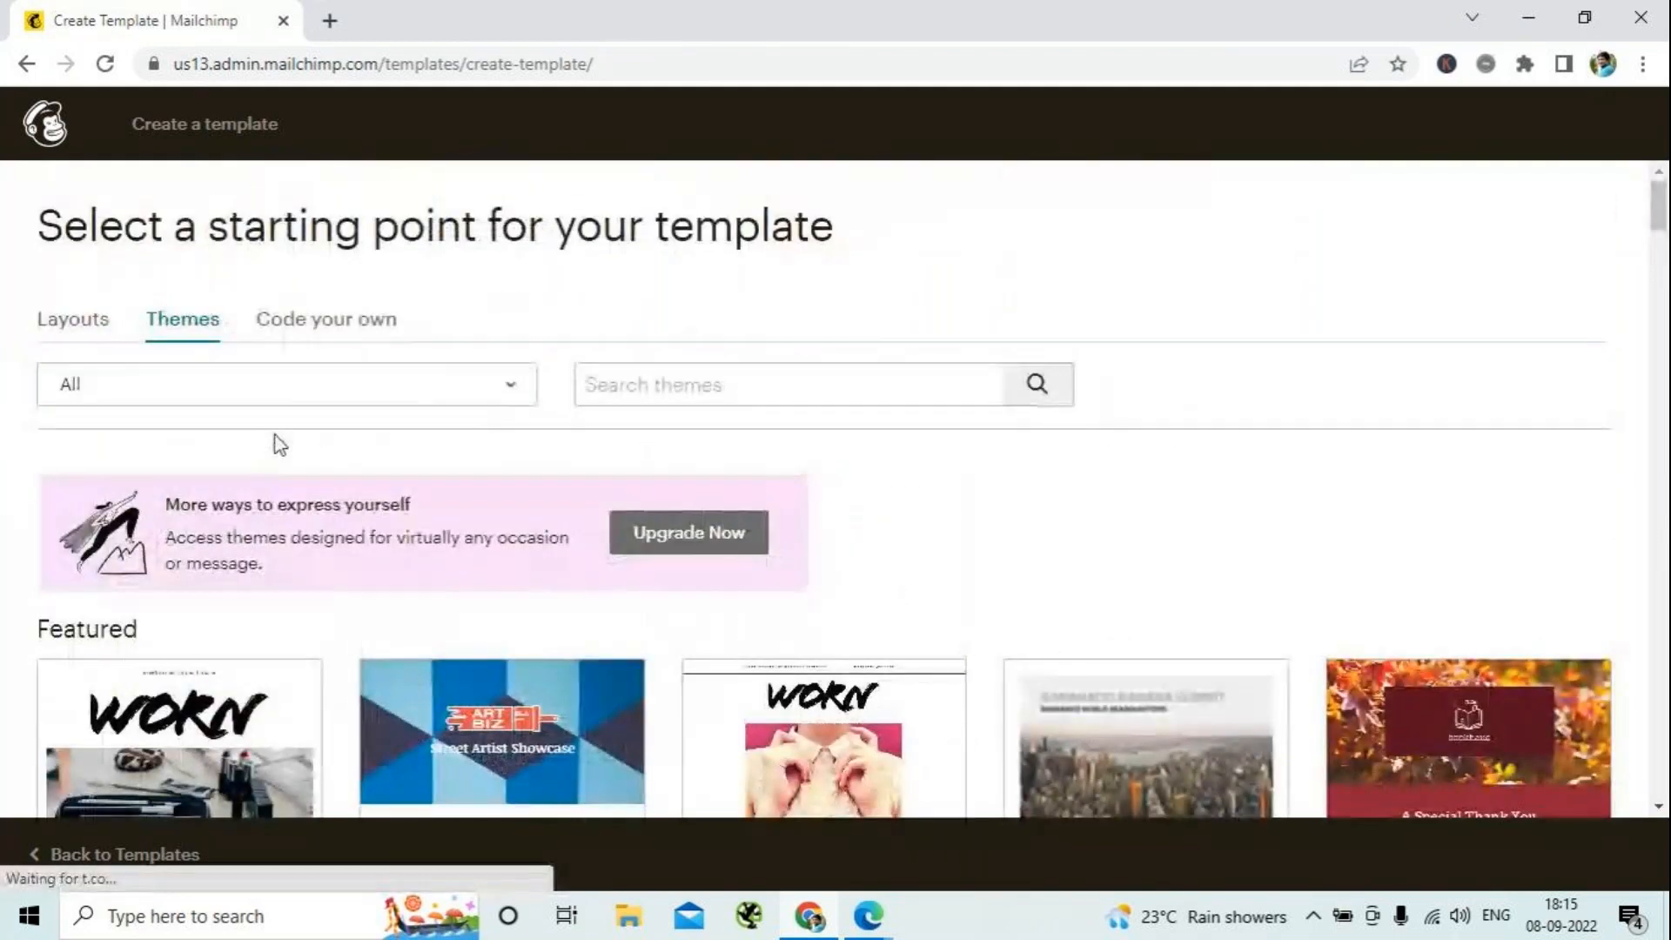
pyautogui.click(511, 383)
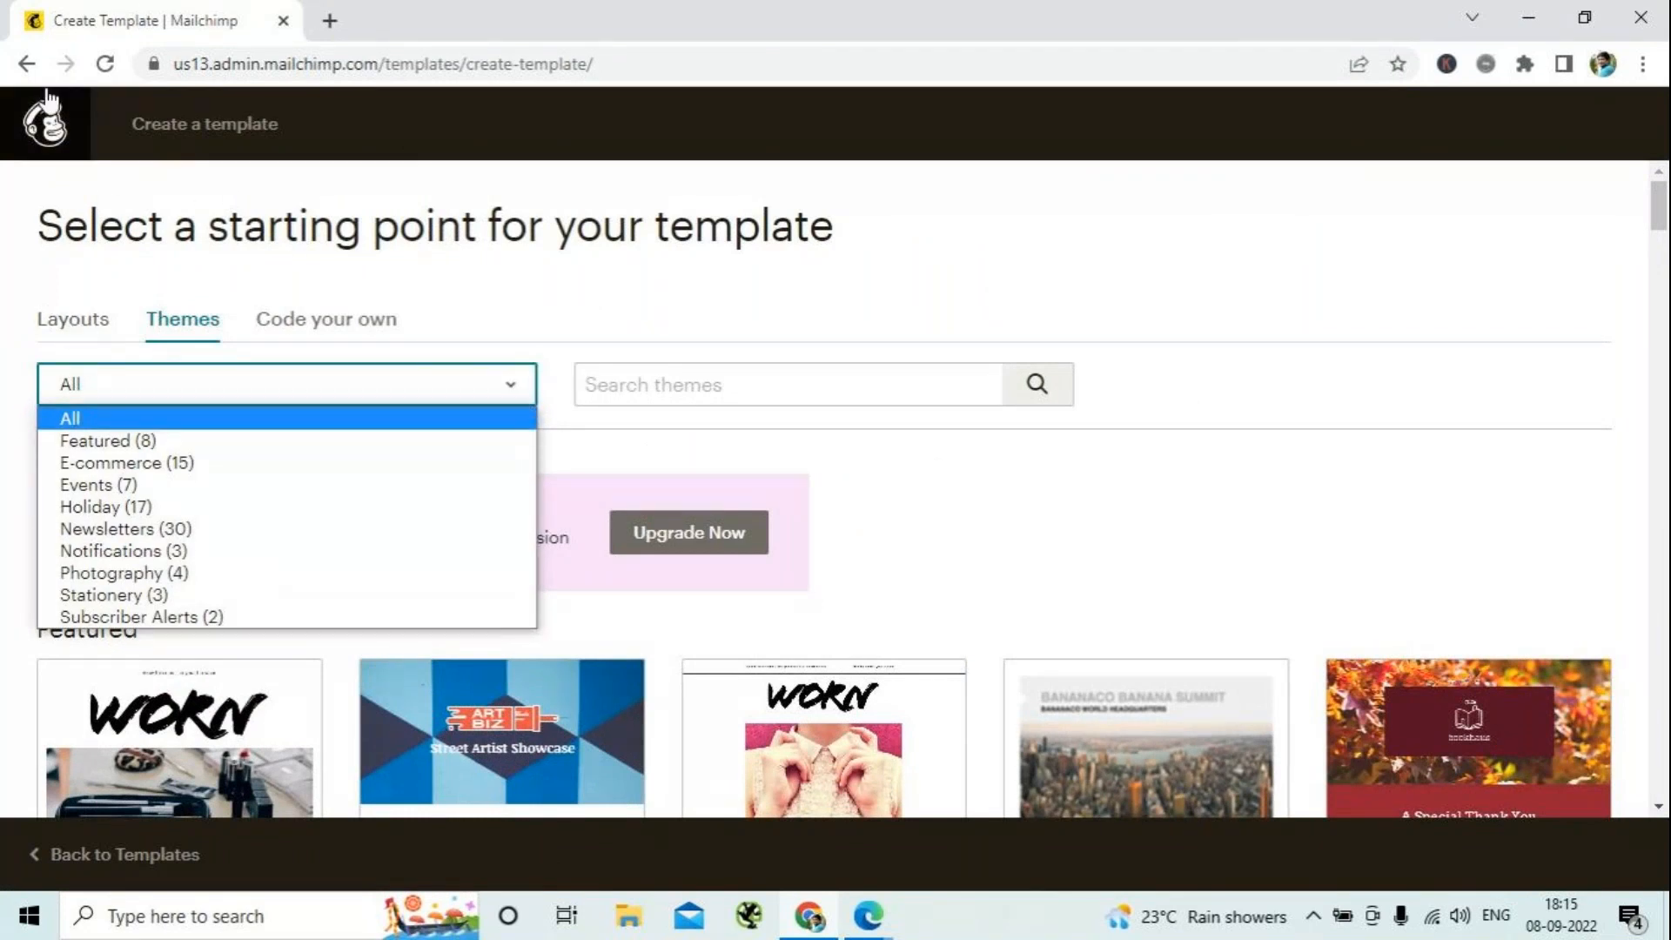
pyautogui.click(598, 442)
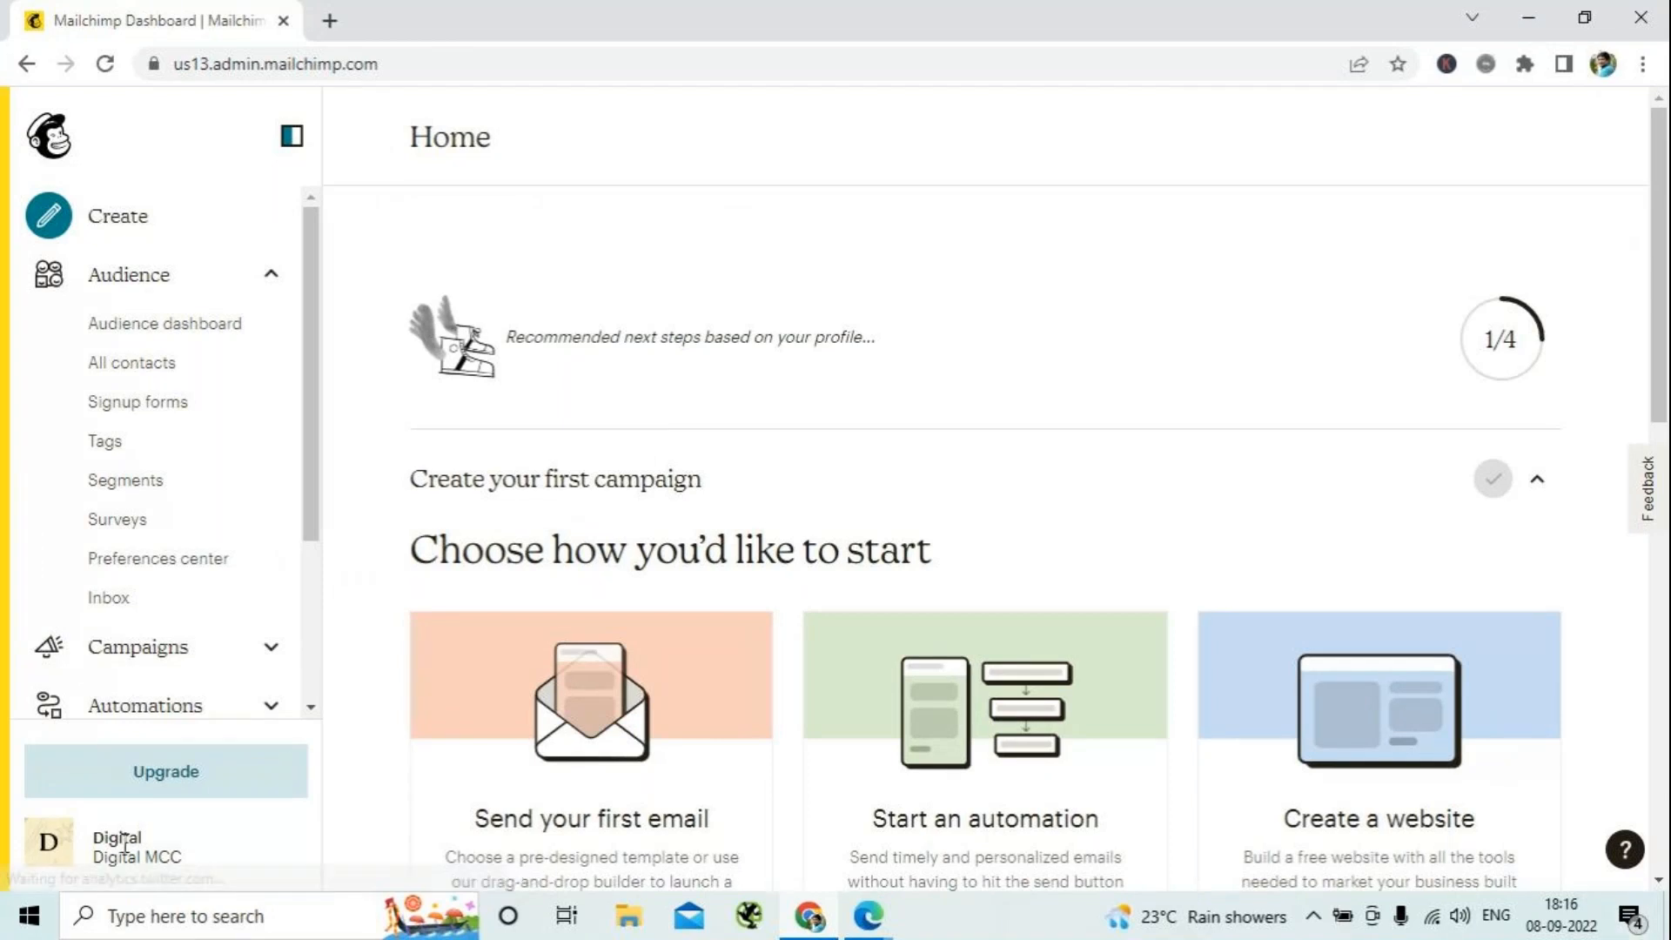
# - Open the list of all campaigns from the Mailchimp home page and look through it
pyautogui.scroll(-3, 199, 665)
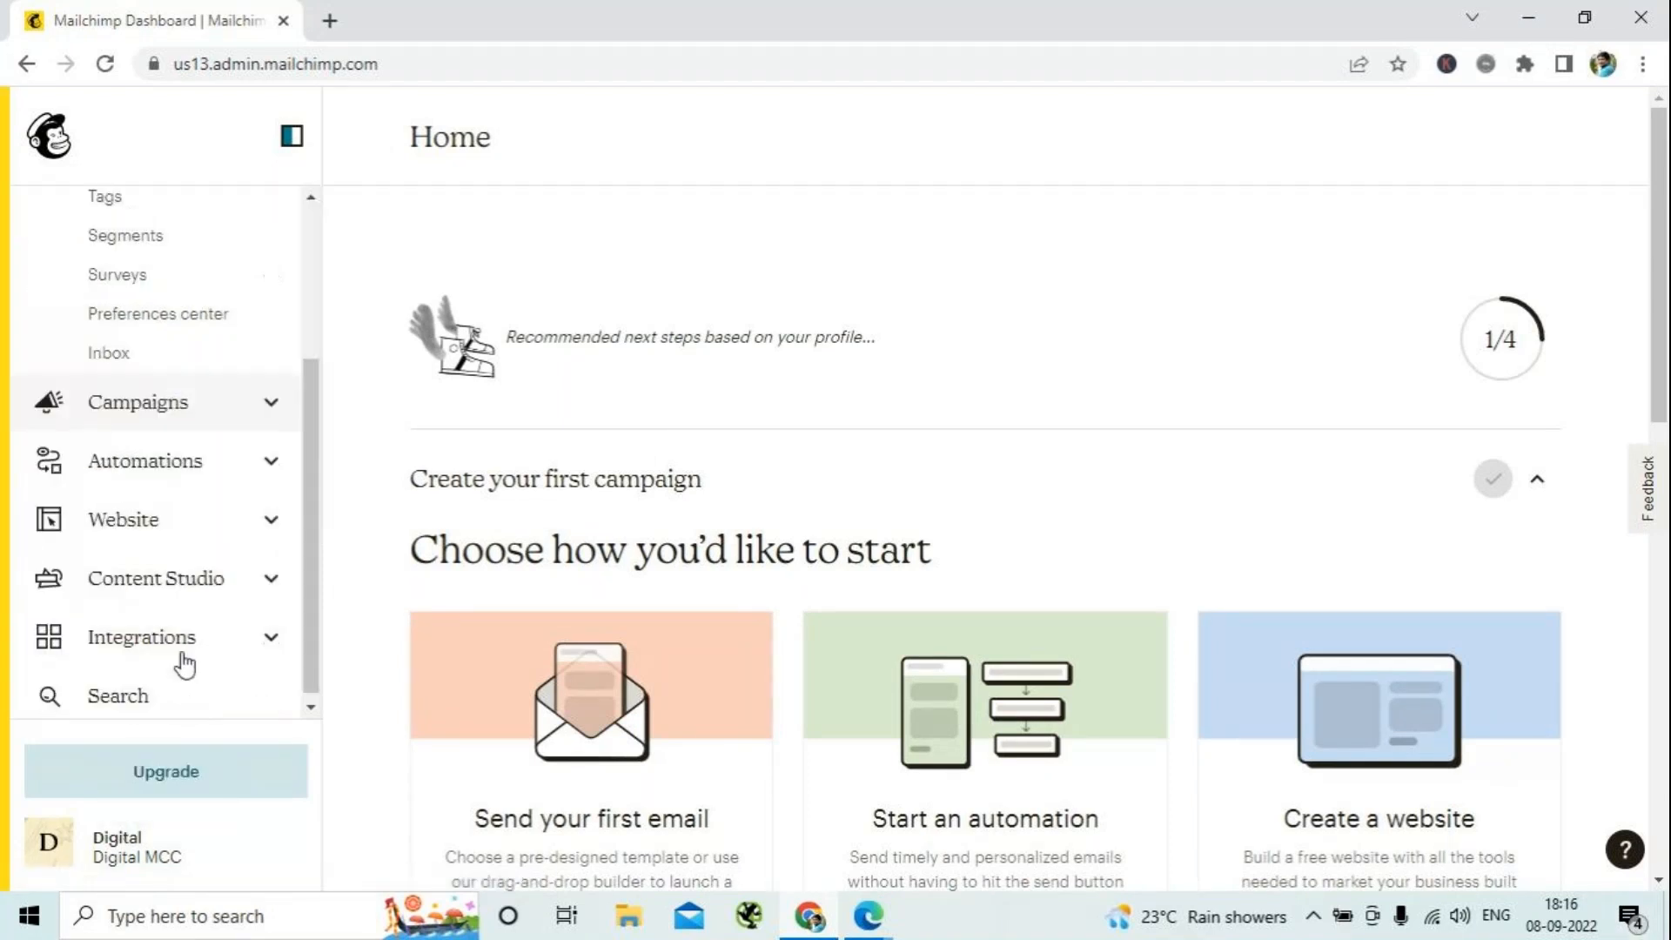
pyautogui.click(273, 413)
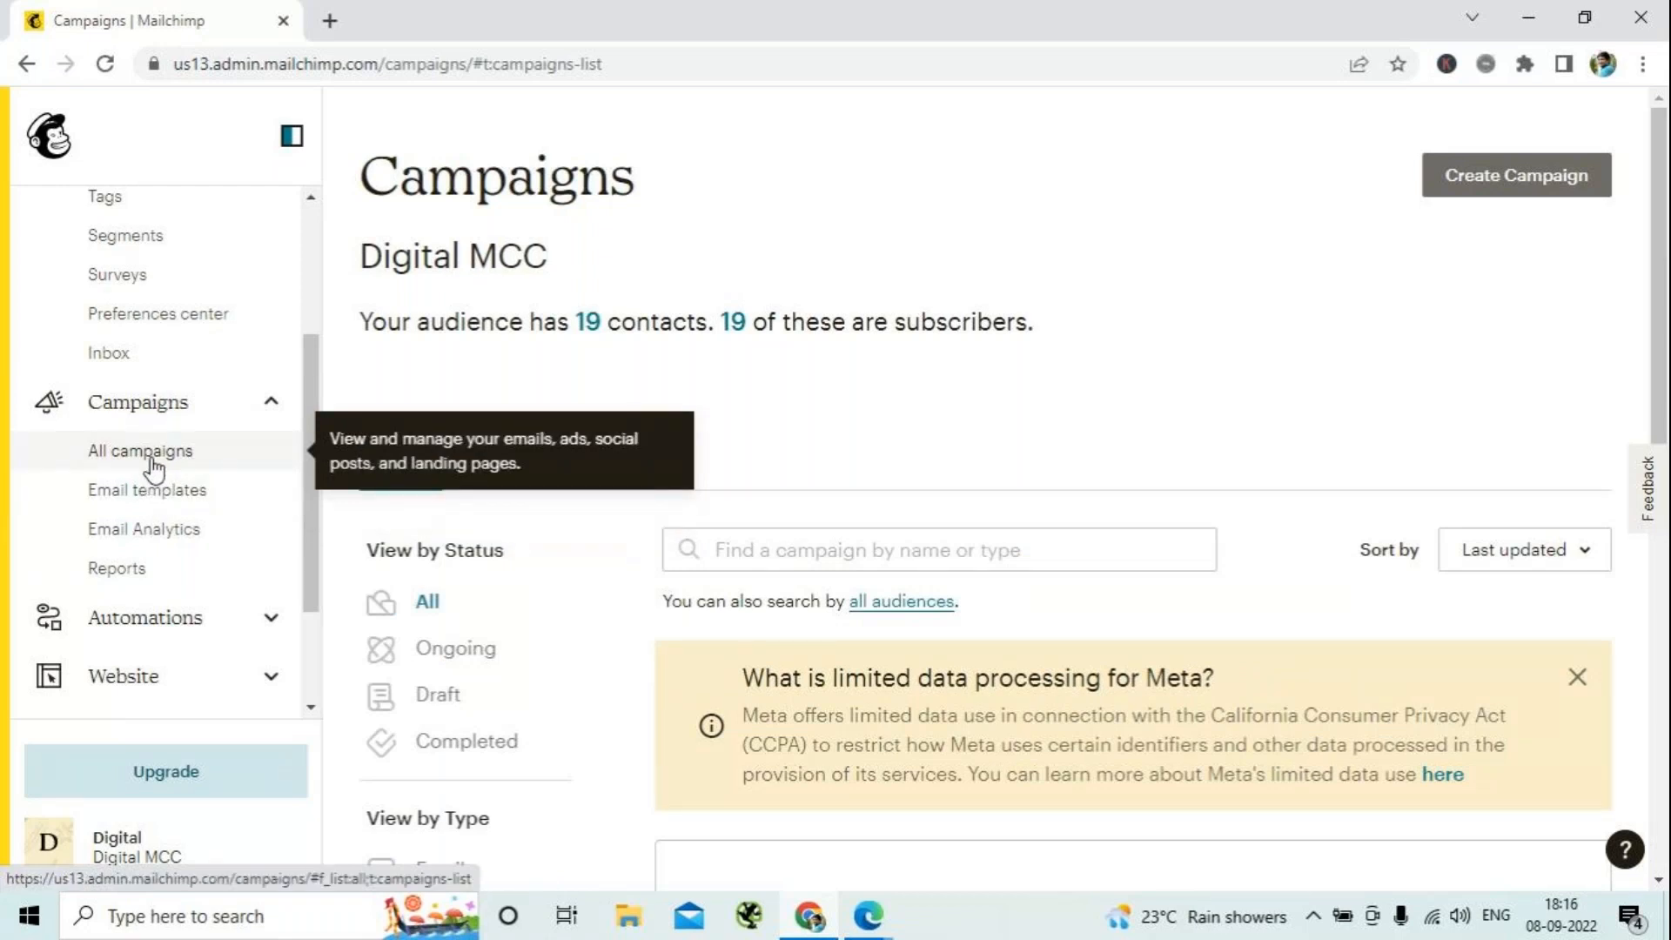
pyautogui.click(154, 470)
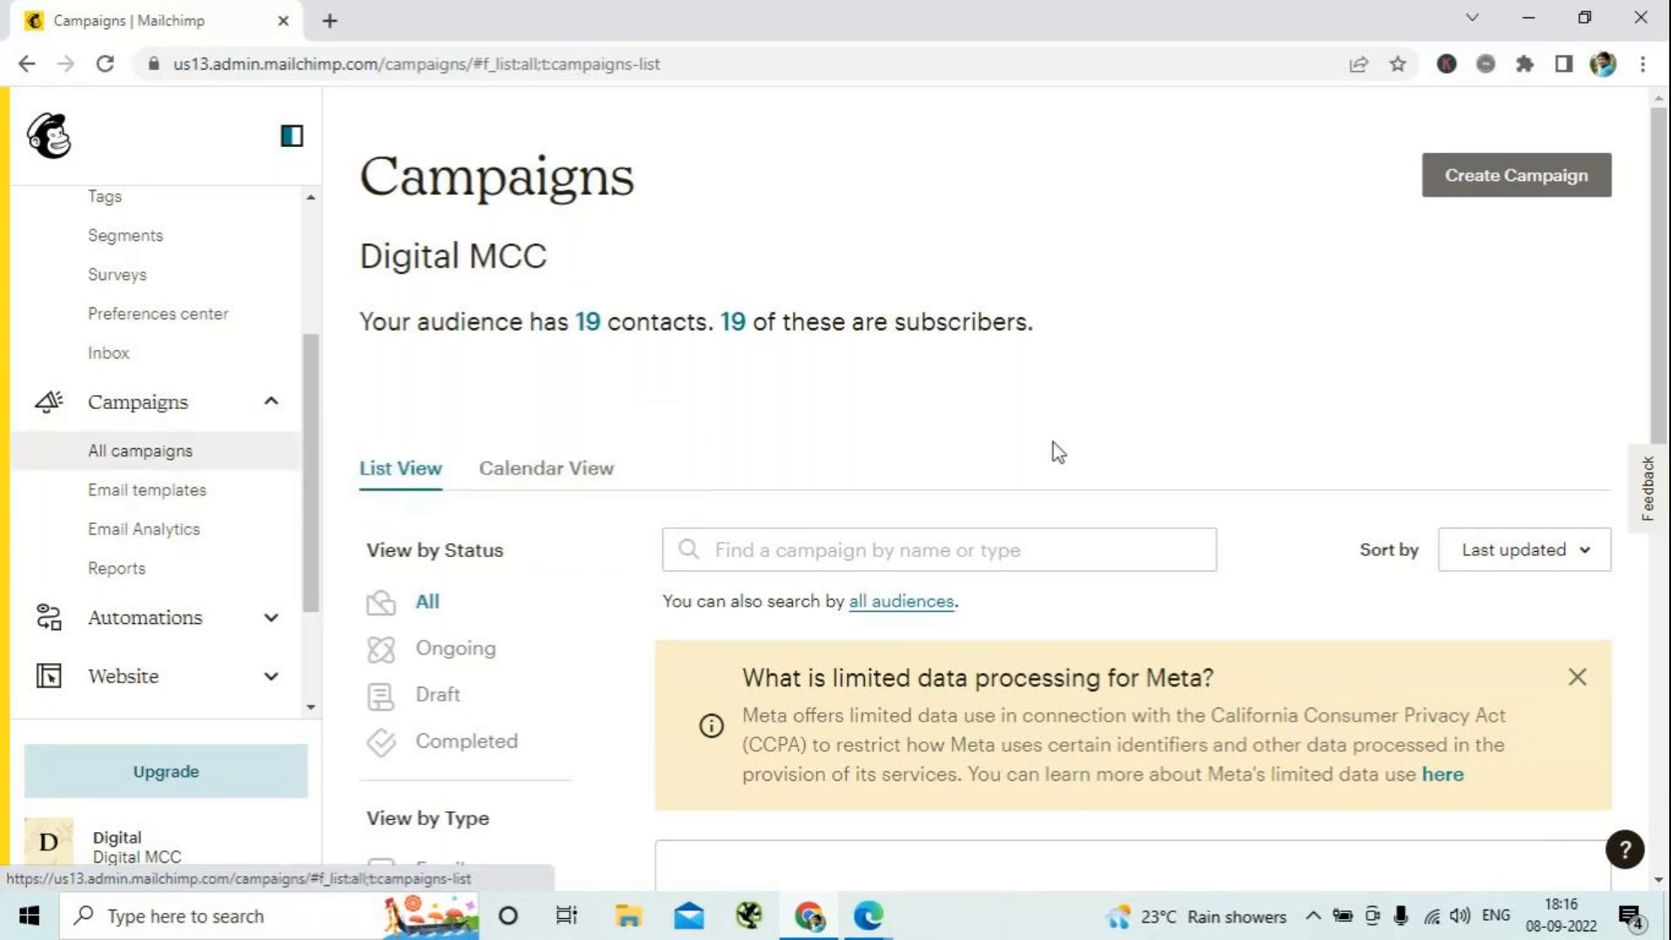
pyautogui.scroll(-8, 1246, 520)
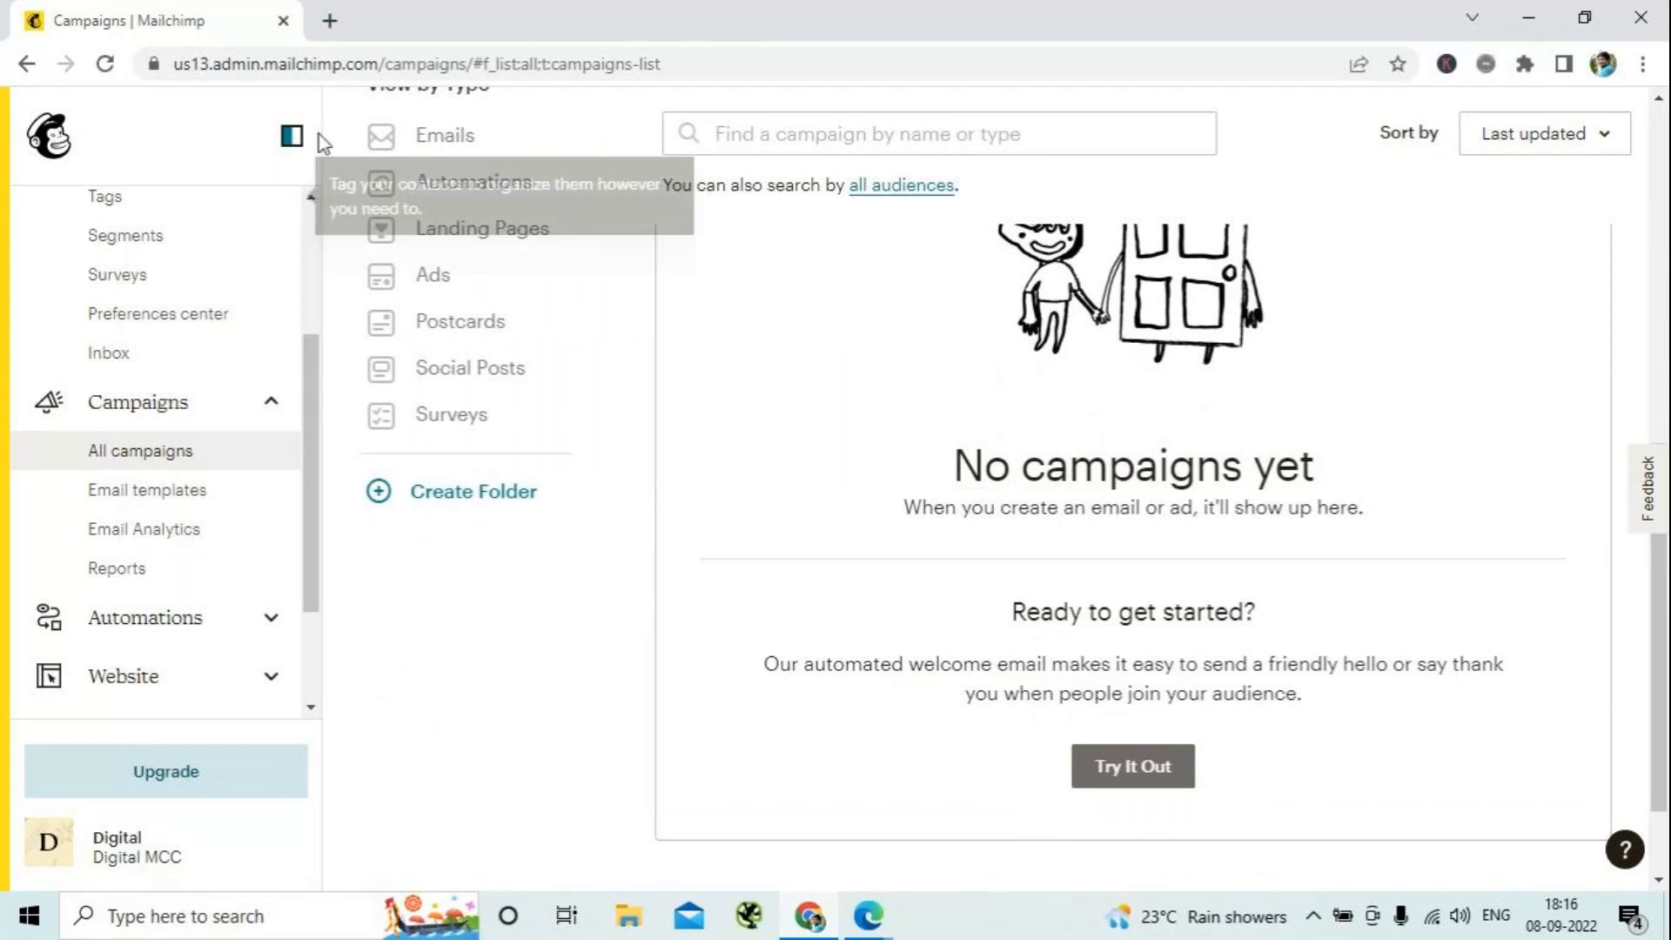
# - Filter the campaigns list by the Emails type and look over the regular email campaigns
pyautogui.click(439, 140)
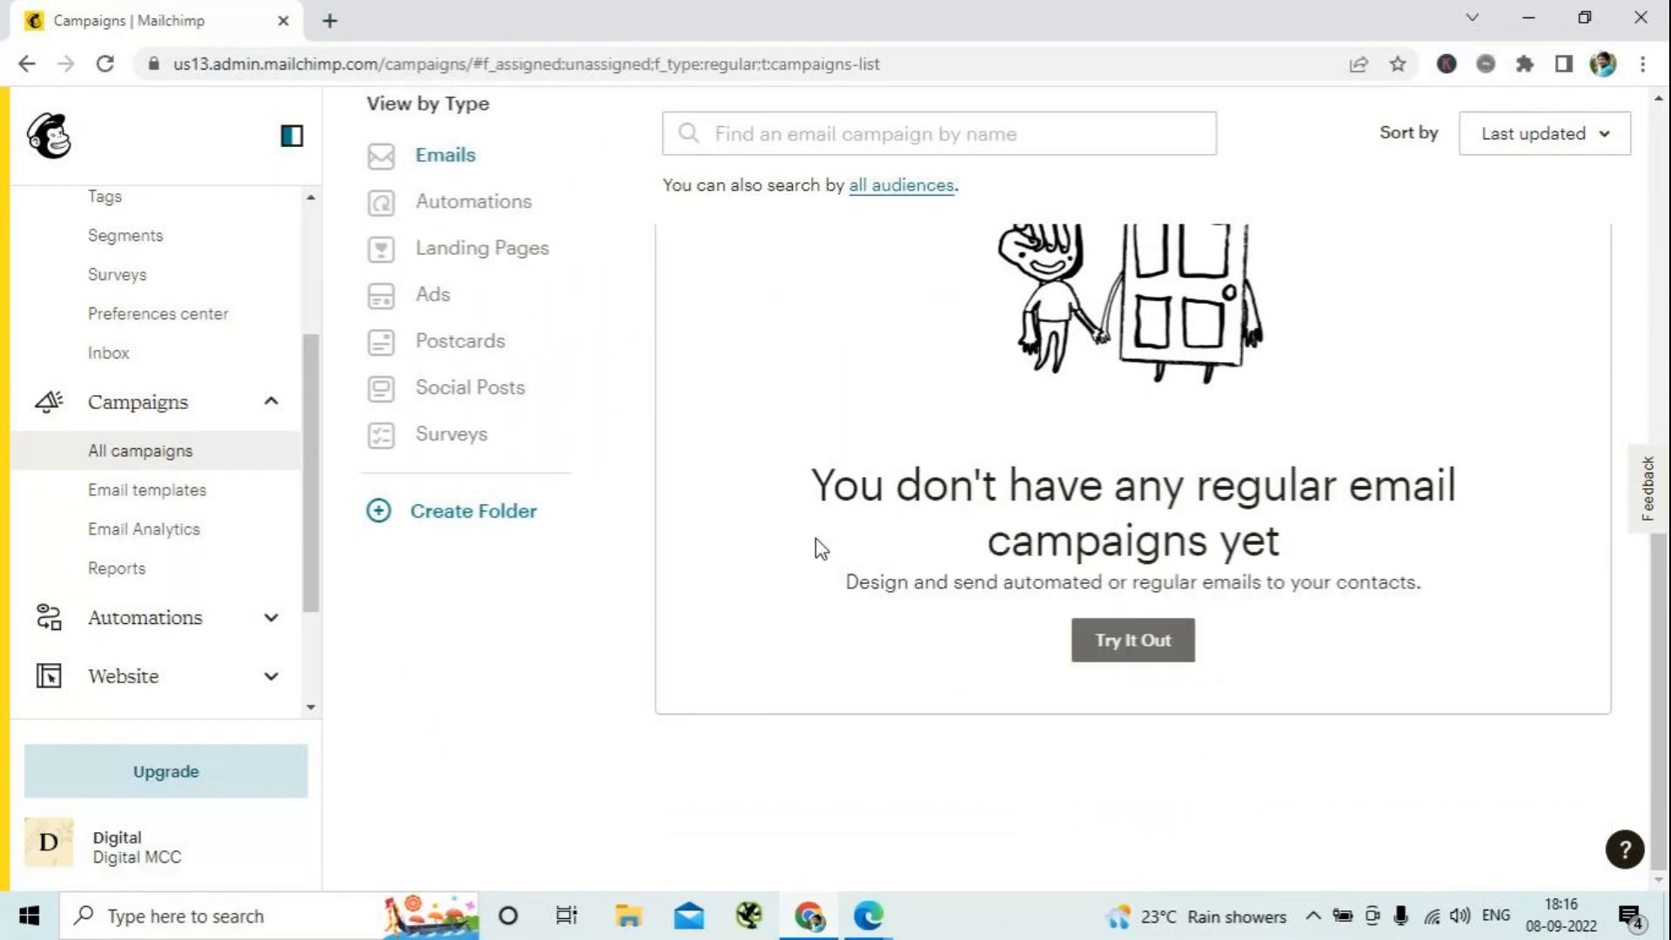
pyautogui.scroll(8, 842, 582)
pyautogui.scroll(-5, 862, 625)
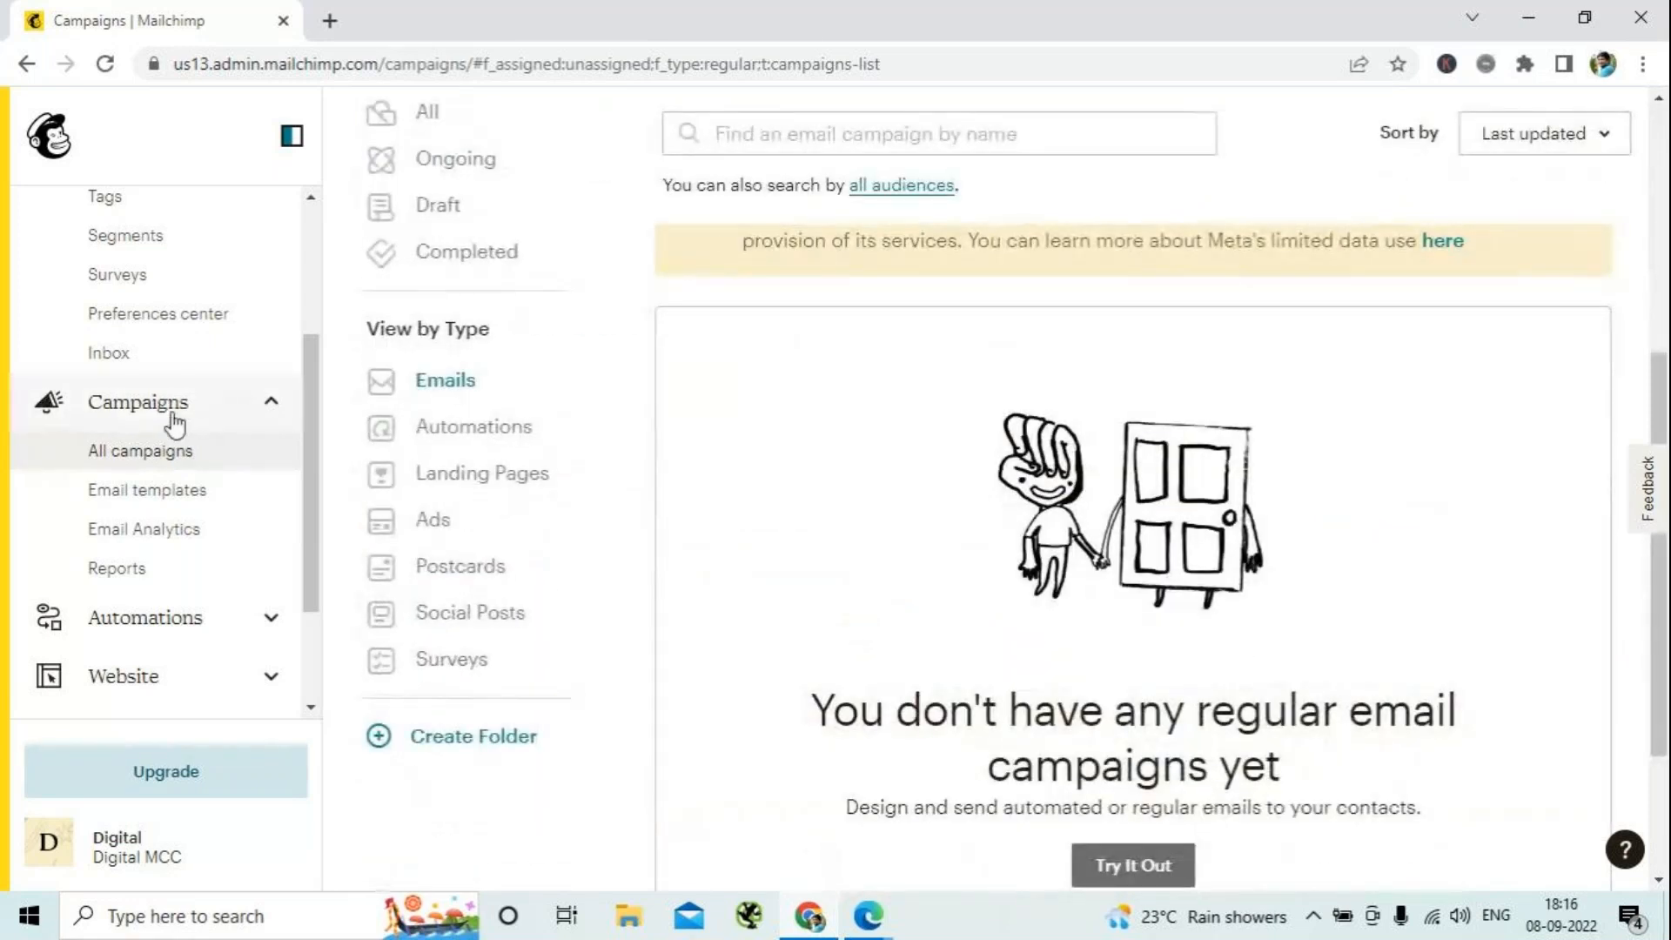
# - Open the saved Onam Offer Template for editing and check its whole layout in preview mode, including the desktop view
pyautogui.click(143, 490)
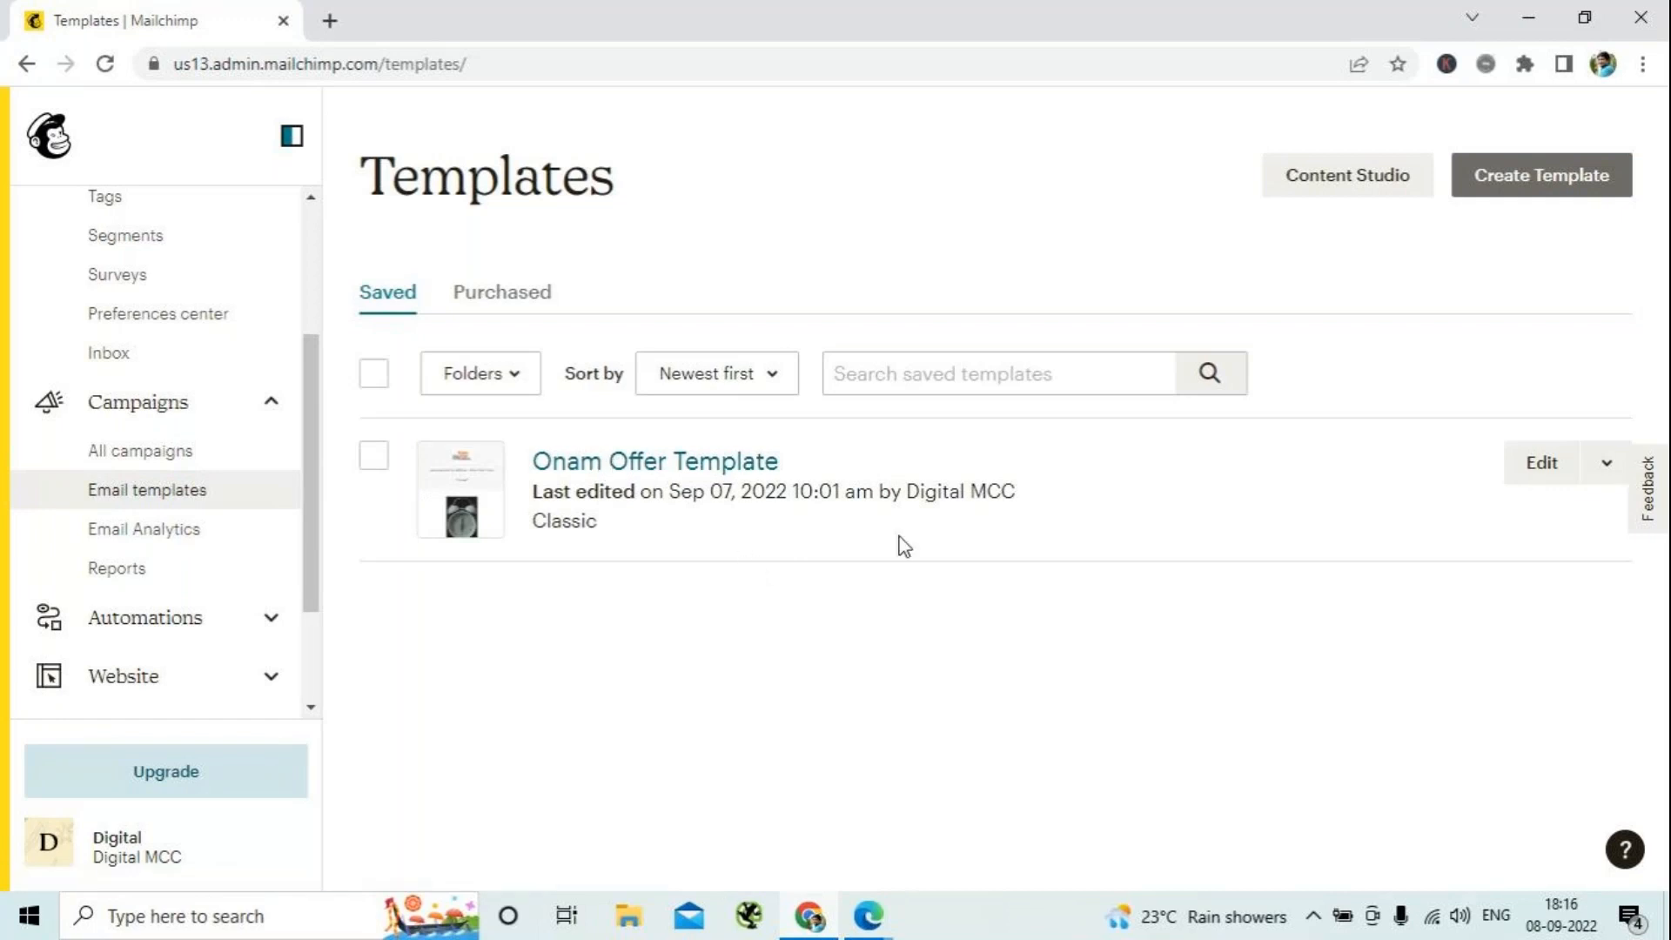
pyautogui.click(649, 463)
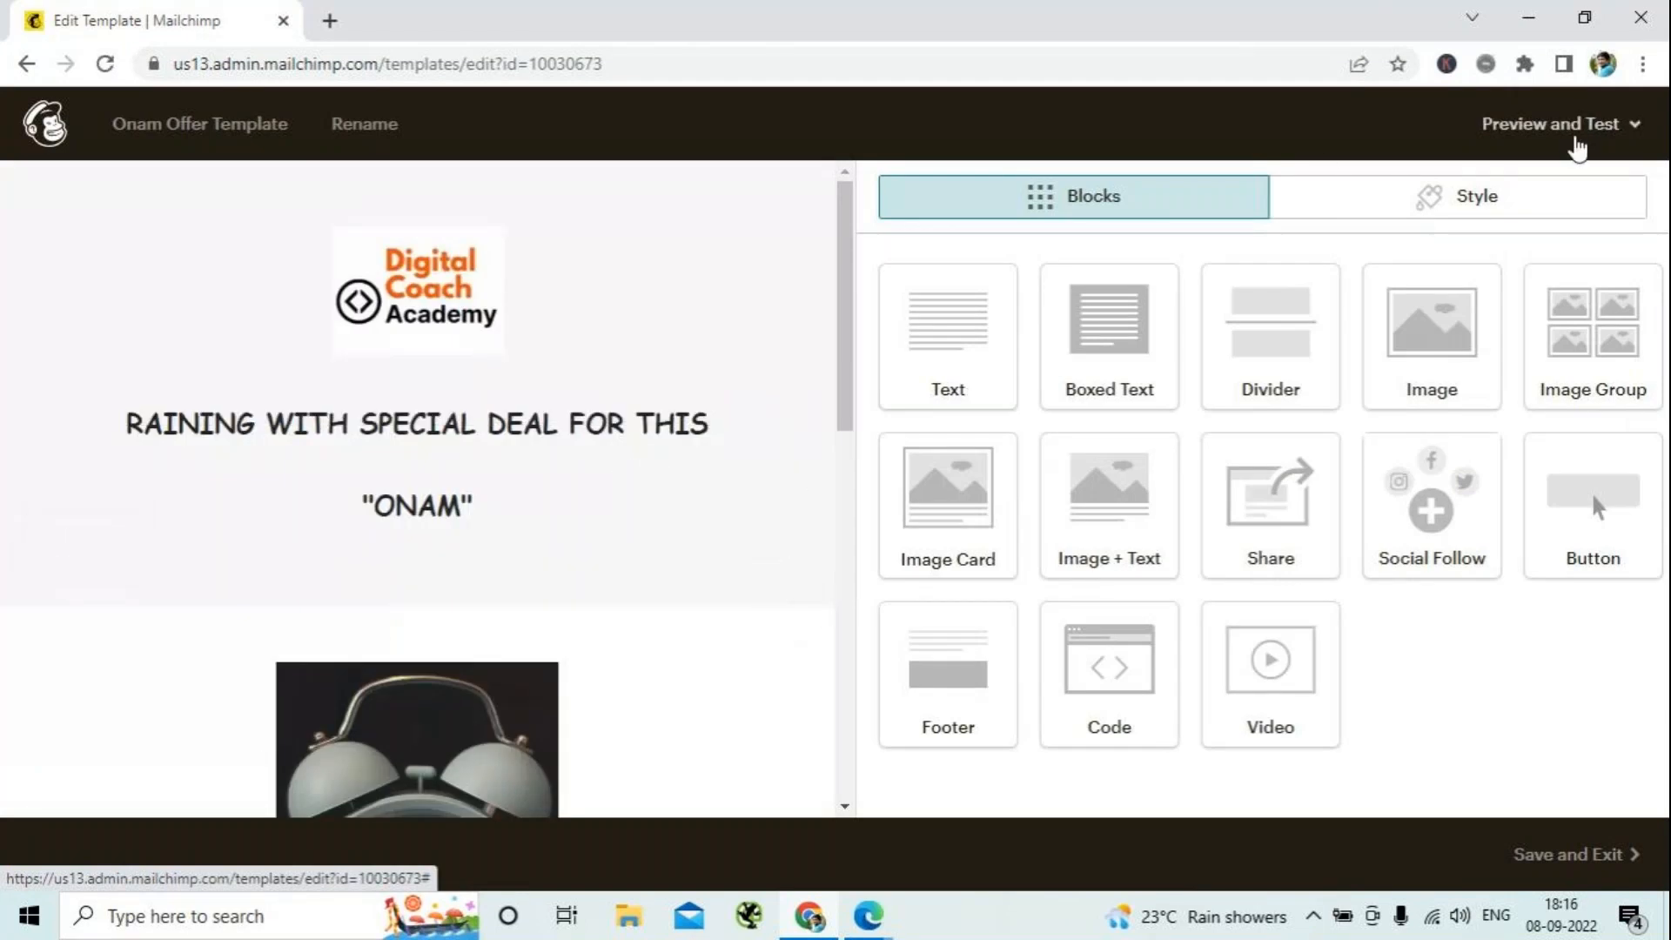
pyautogui.click(1601, 124)
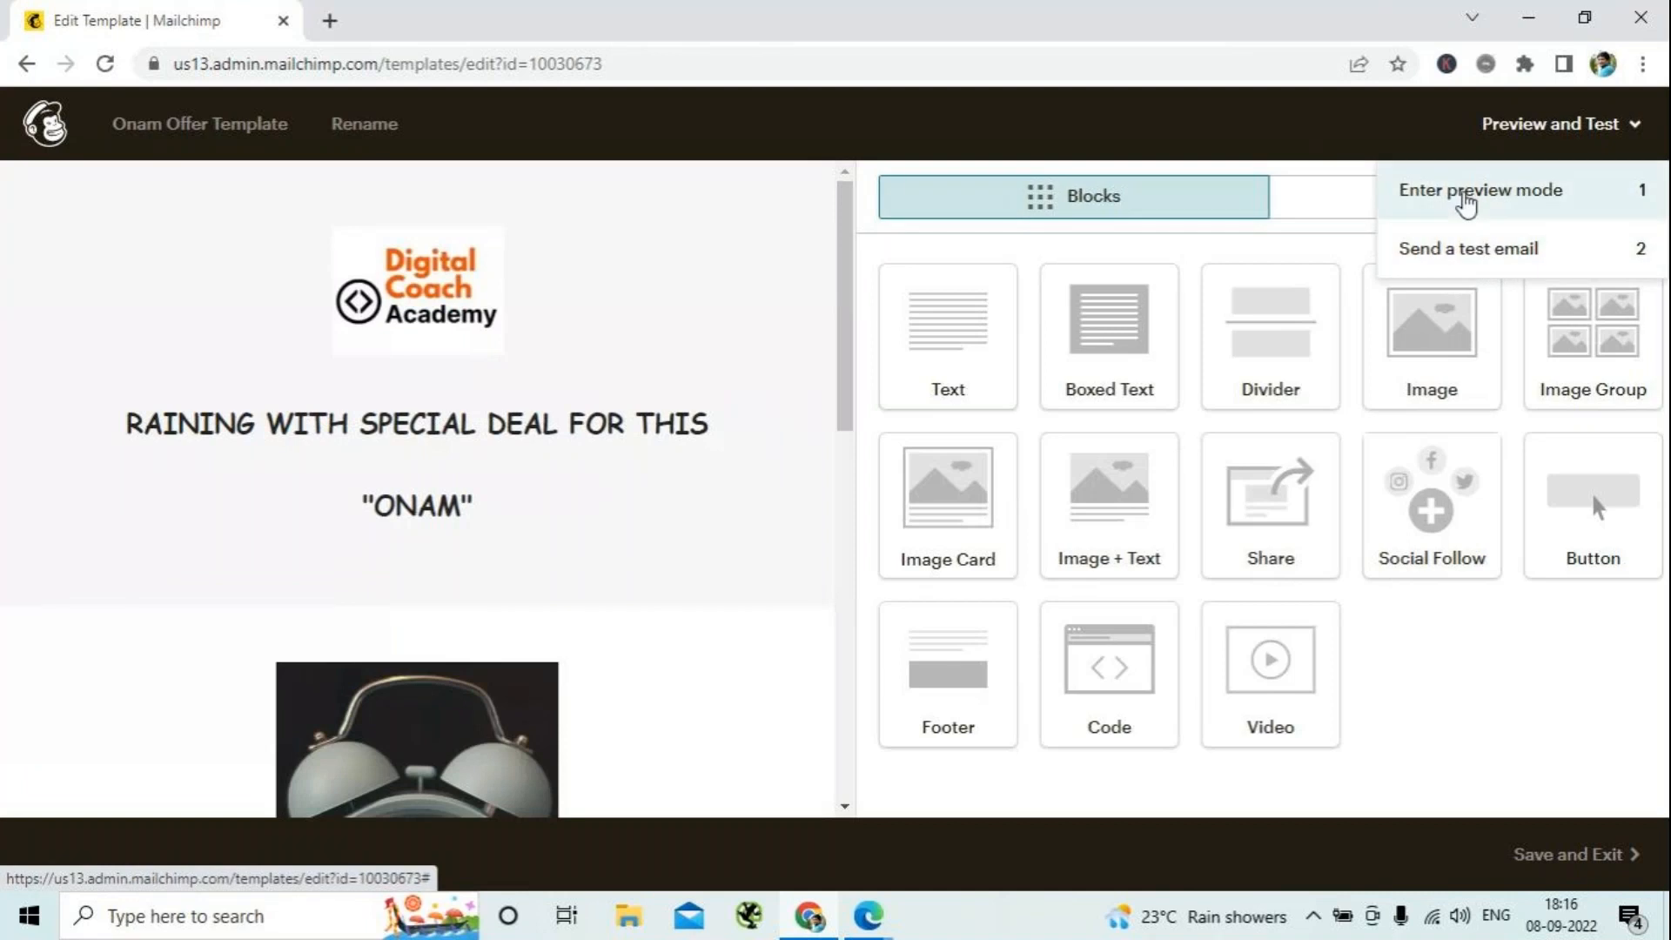
pyautogui.click(1466, 207)
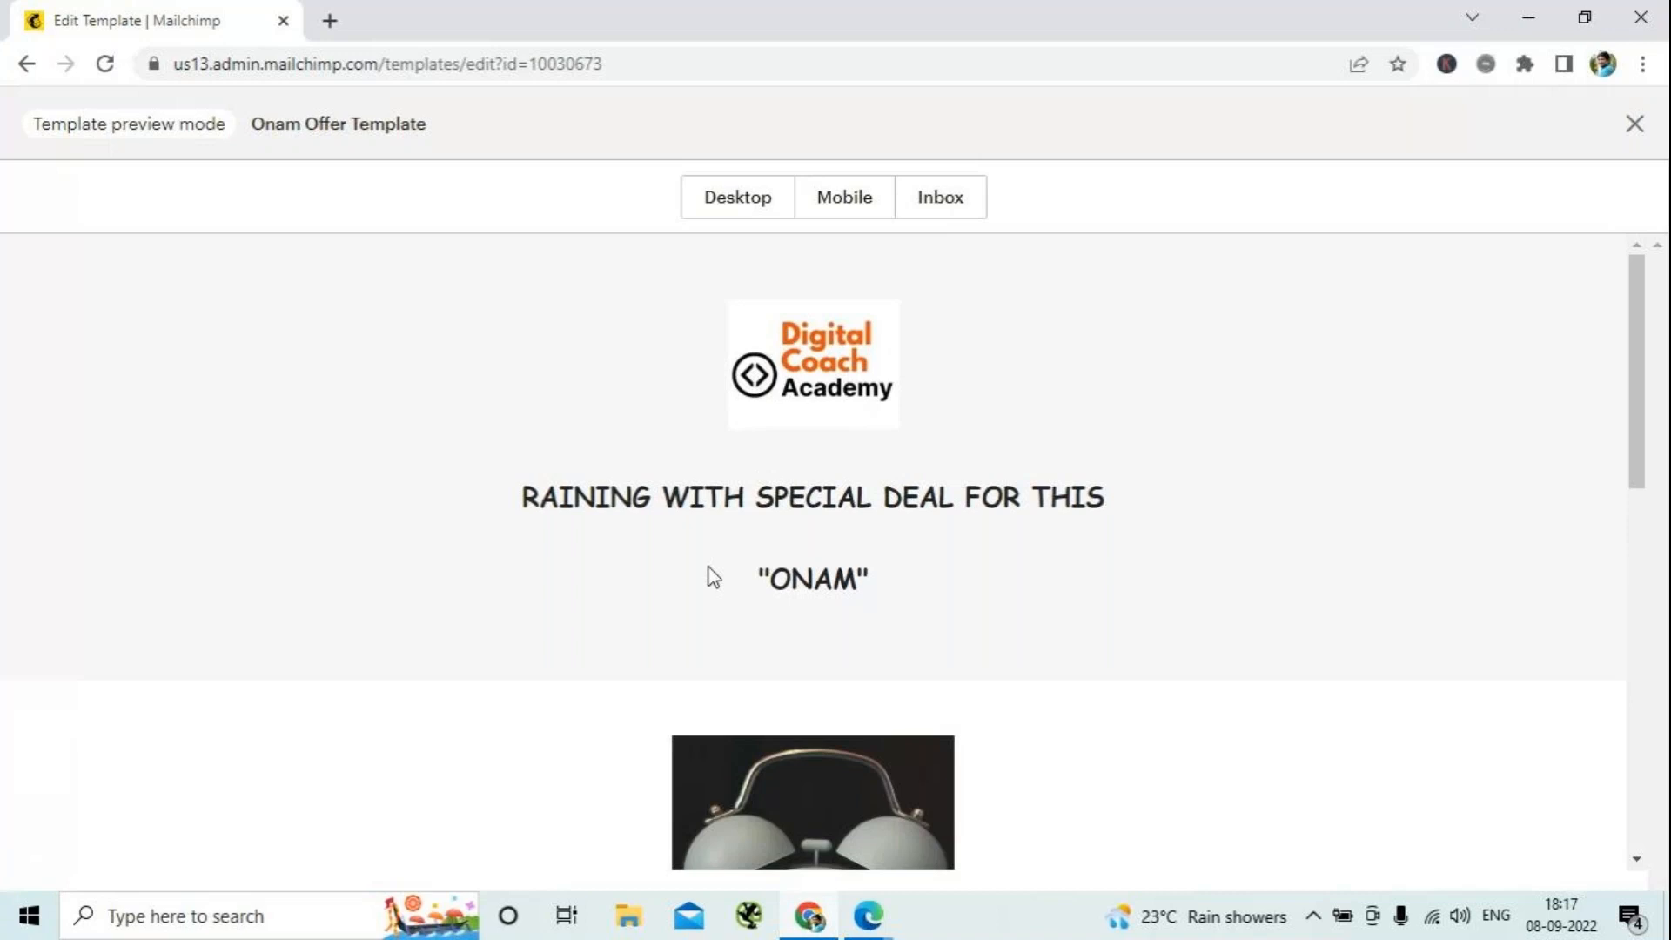
pyautogui.scroll(-8, 713, 578)
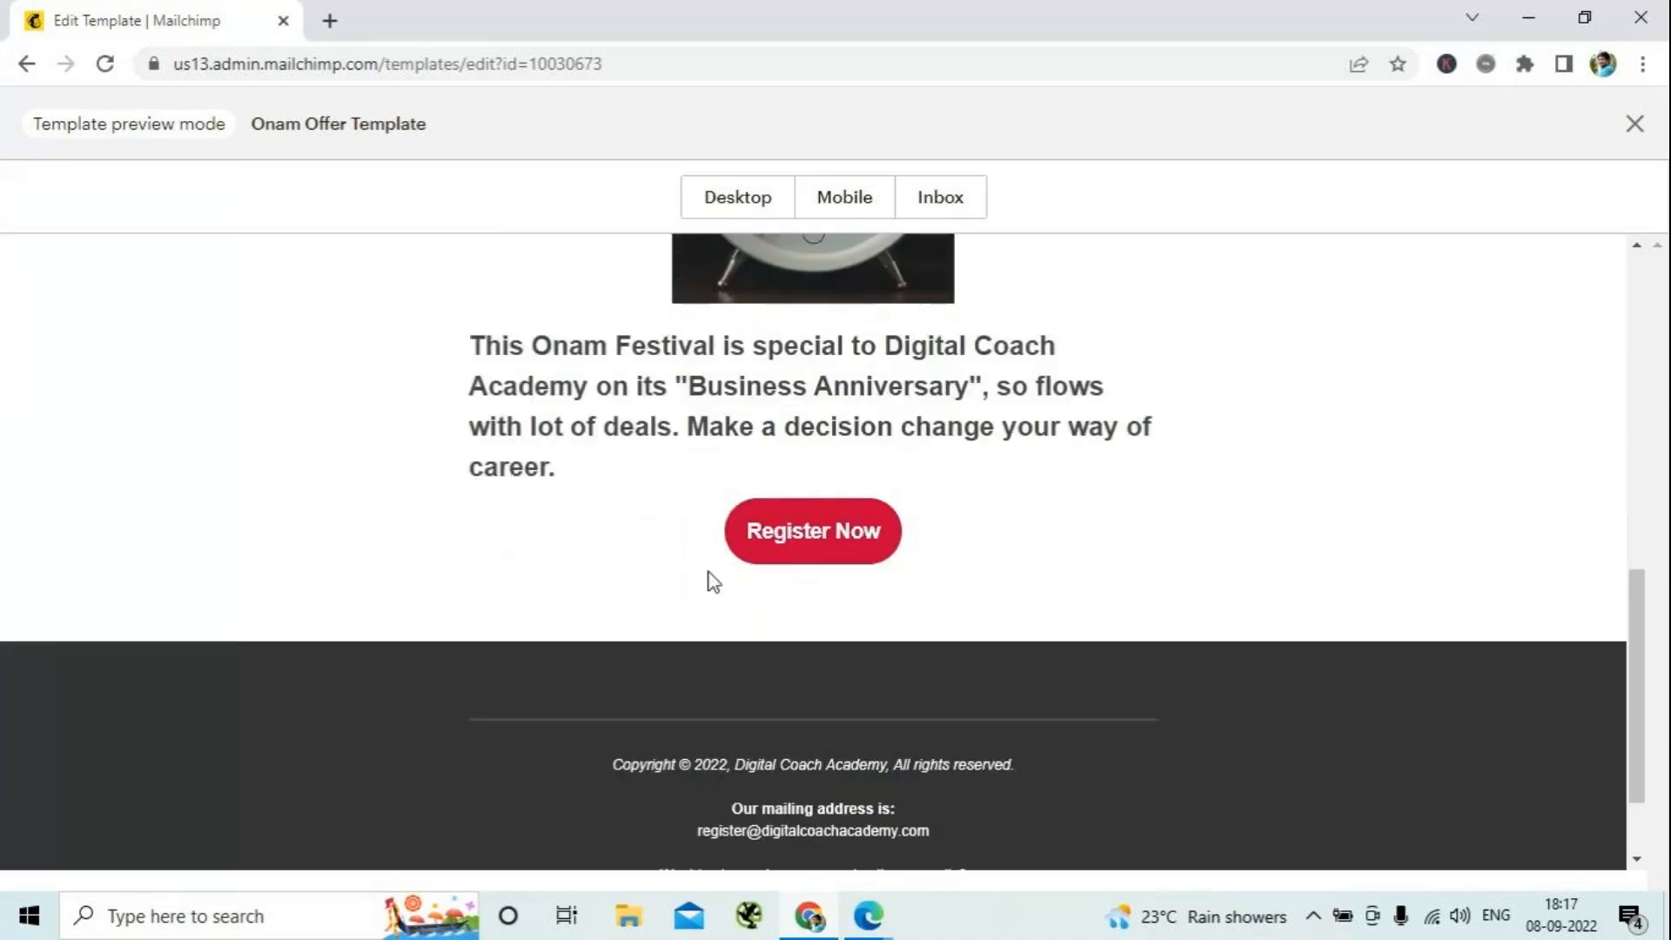
pyautogui.scroll(-2, 713, 582)
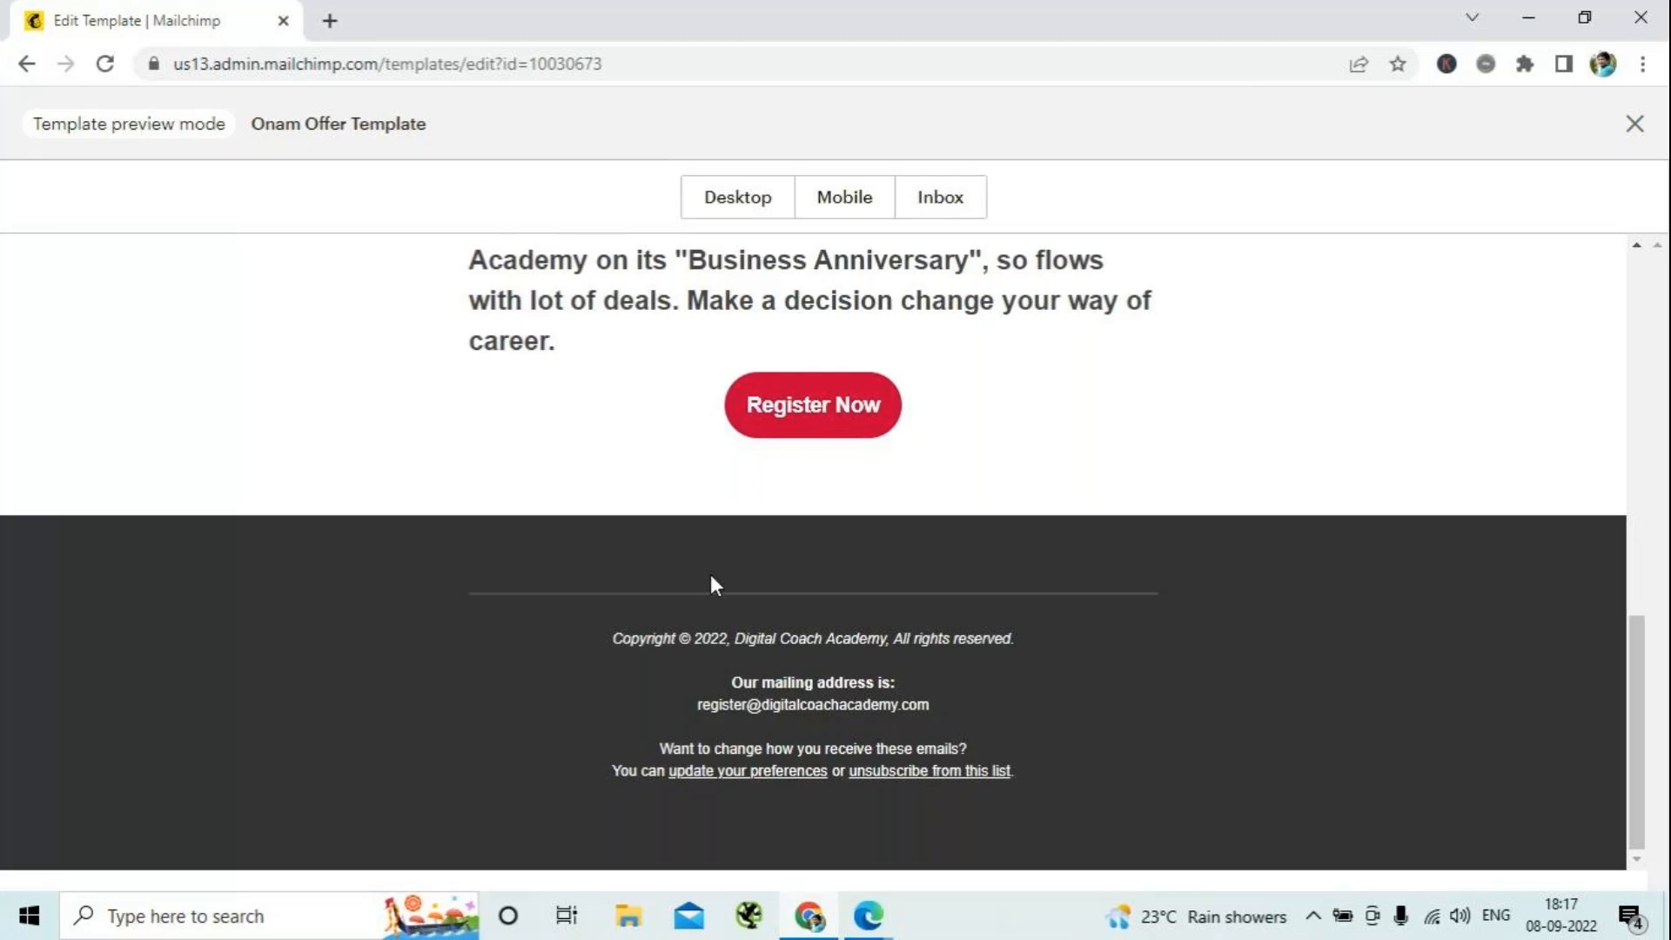
pyautogui.scroll(10, 711, 576)
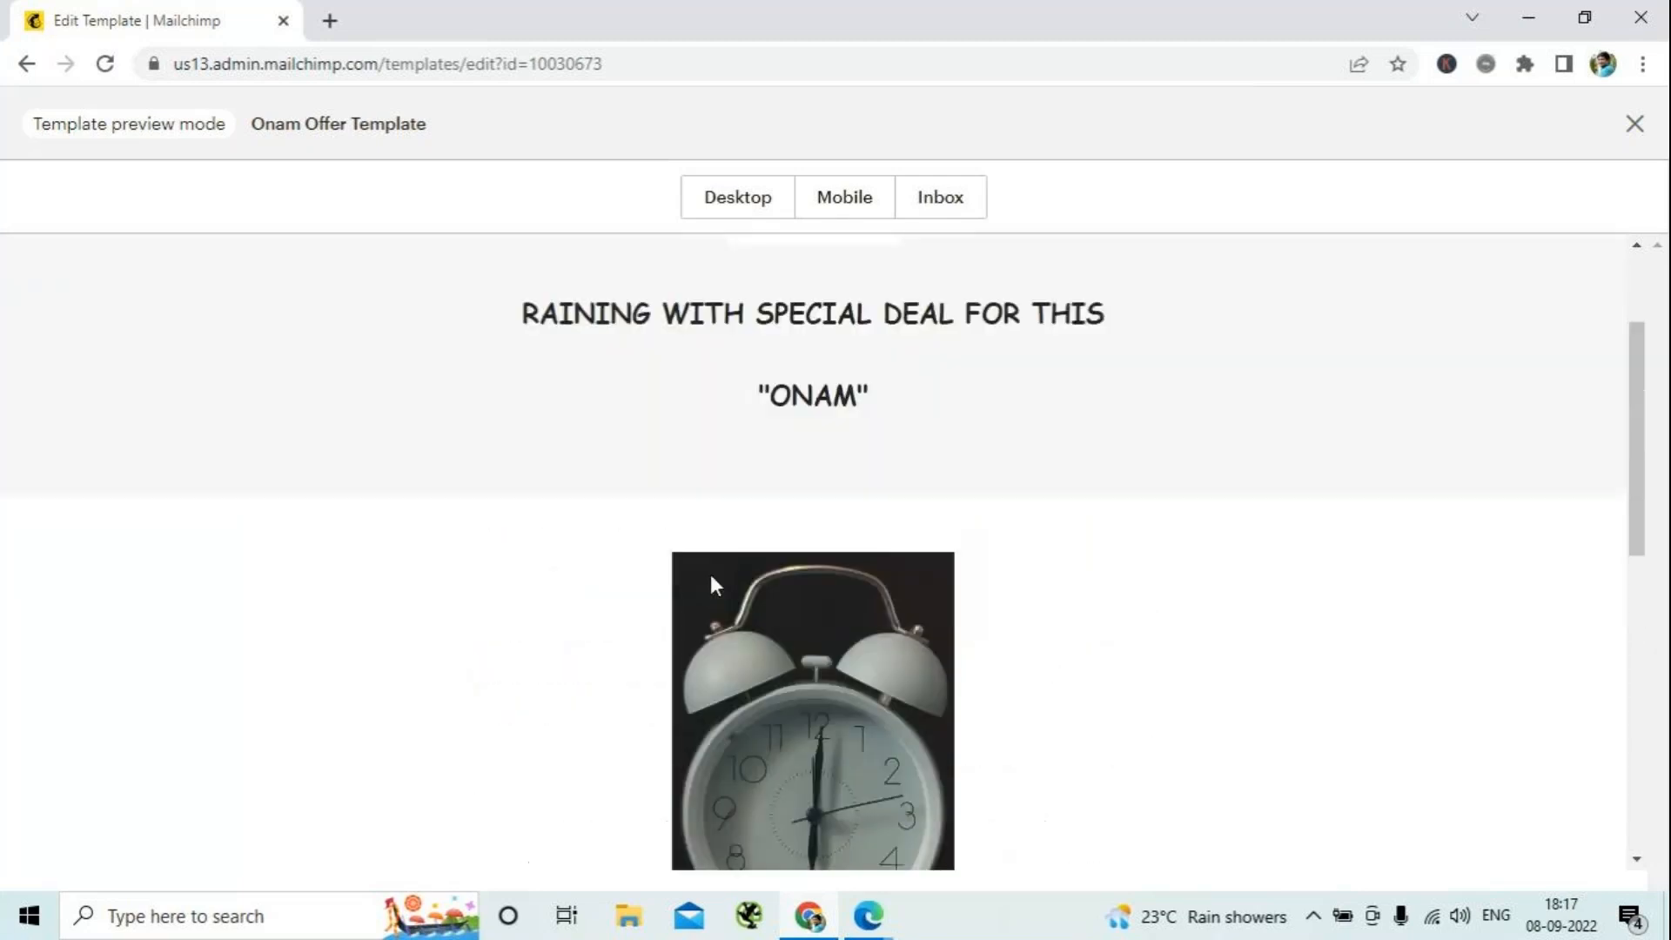
pyautogui.scroll(2, 710, 576)
pyautogui.click(687, 210)
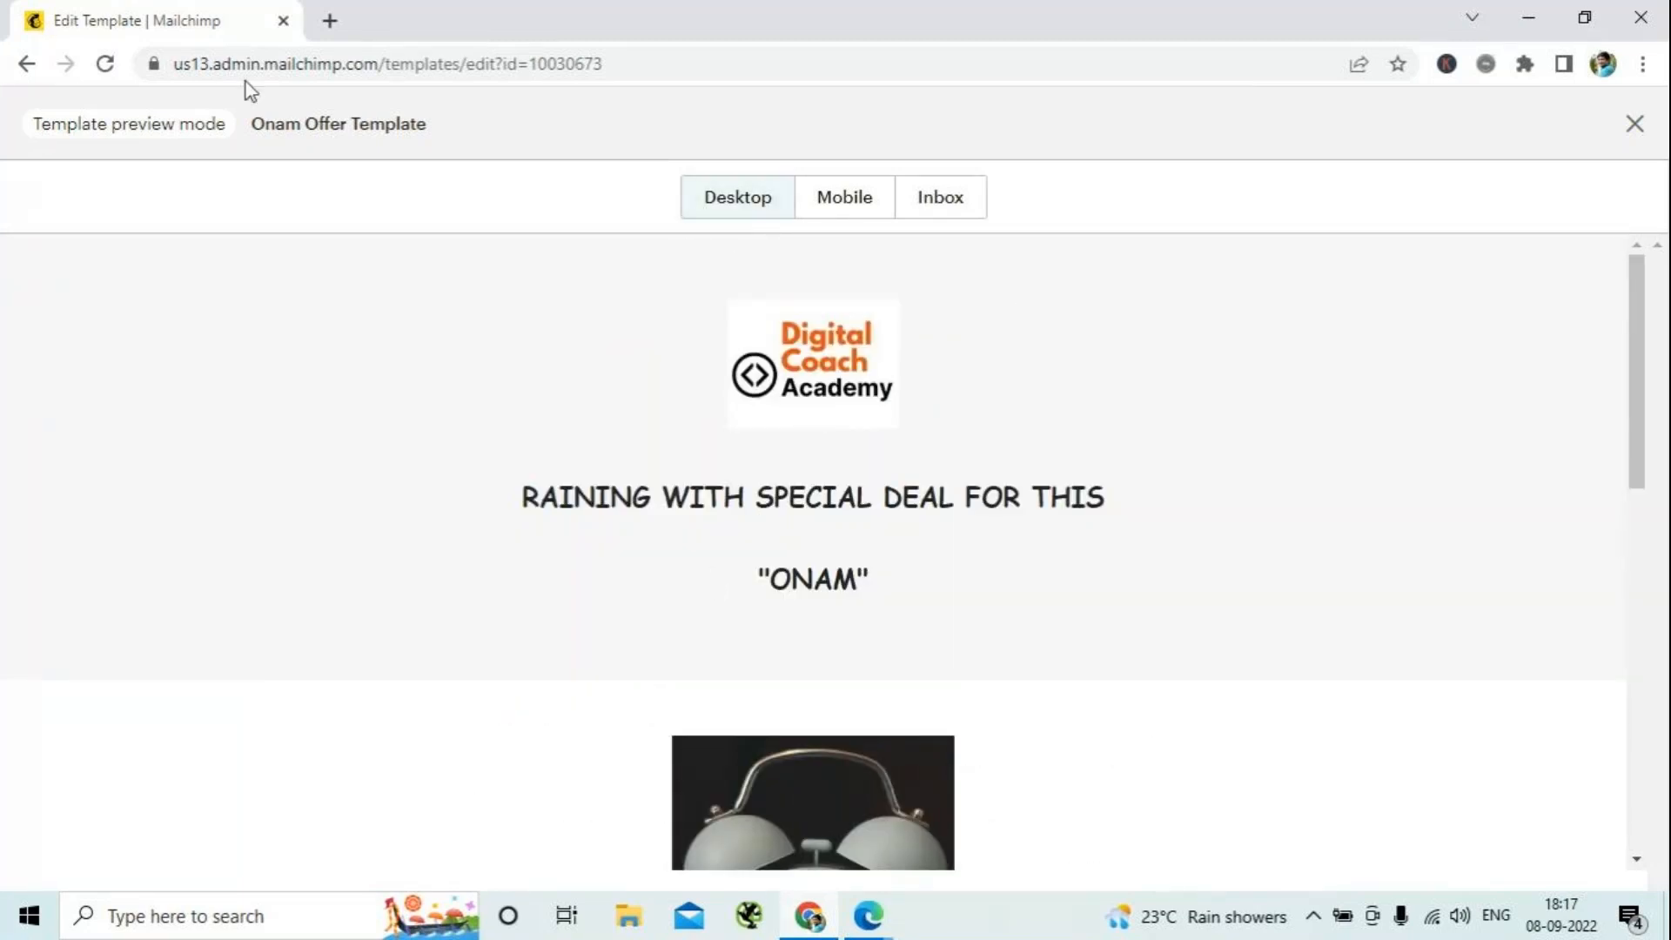
pyautogui.click(1634, 125)
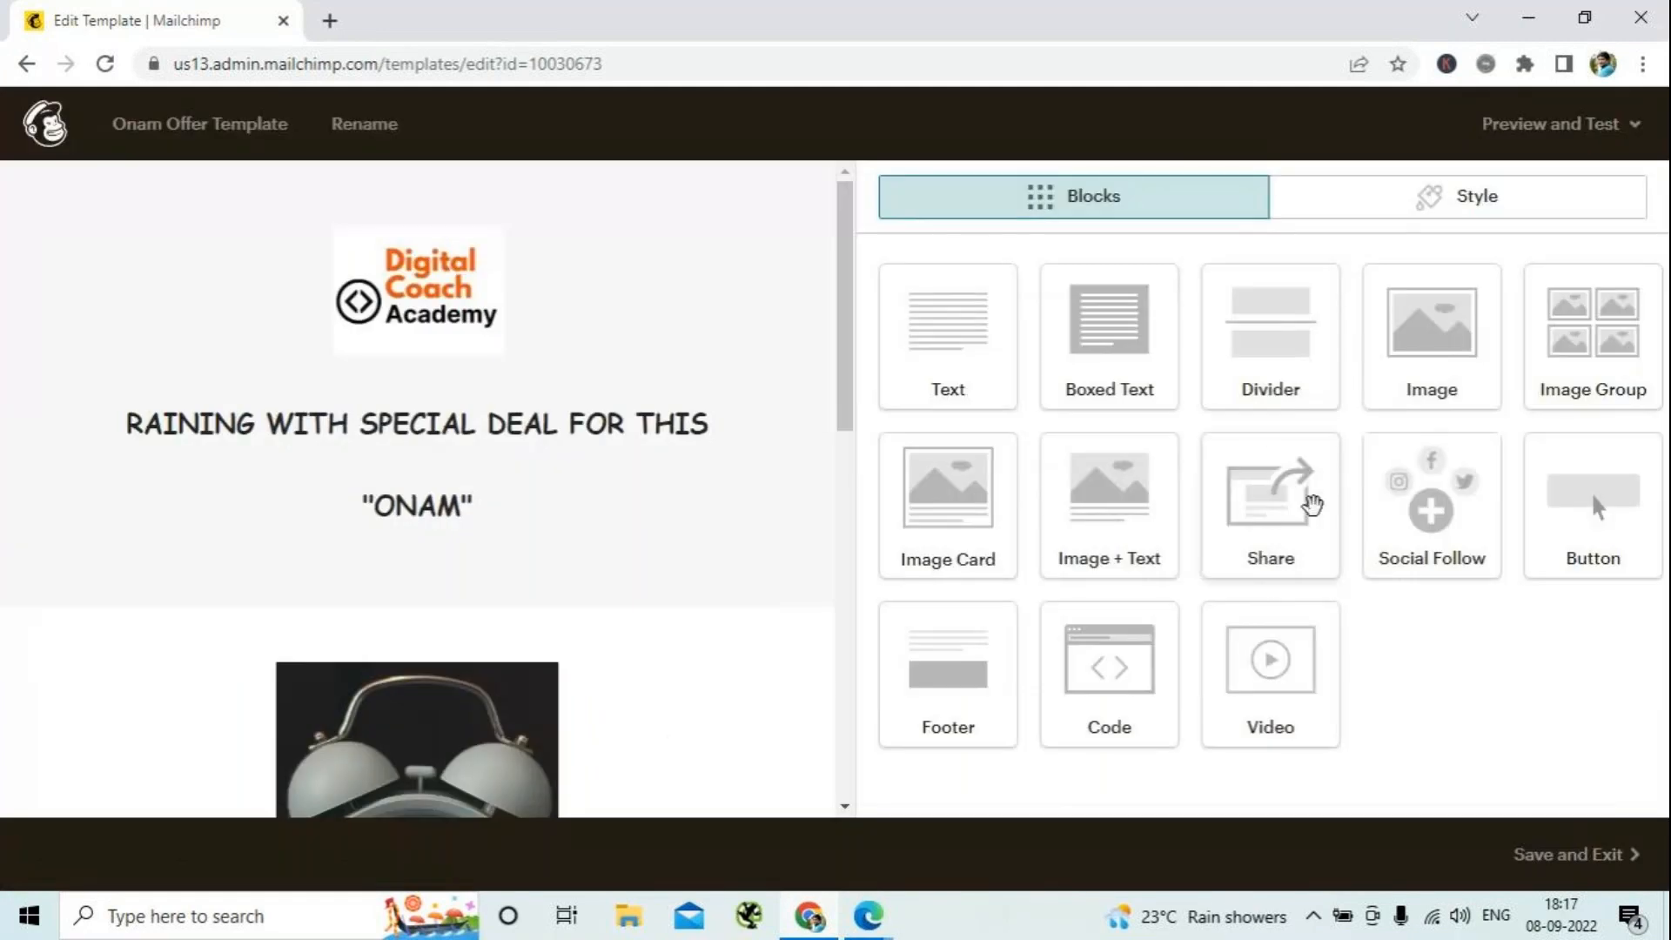
# - Open the template's footer block for editing and add the line "Contact Details" between the copyright notice and the mailing address
pyautogui.scroll(-7, 670, 600)
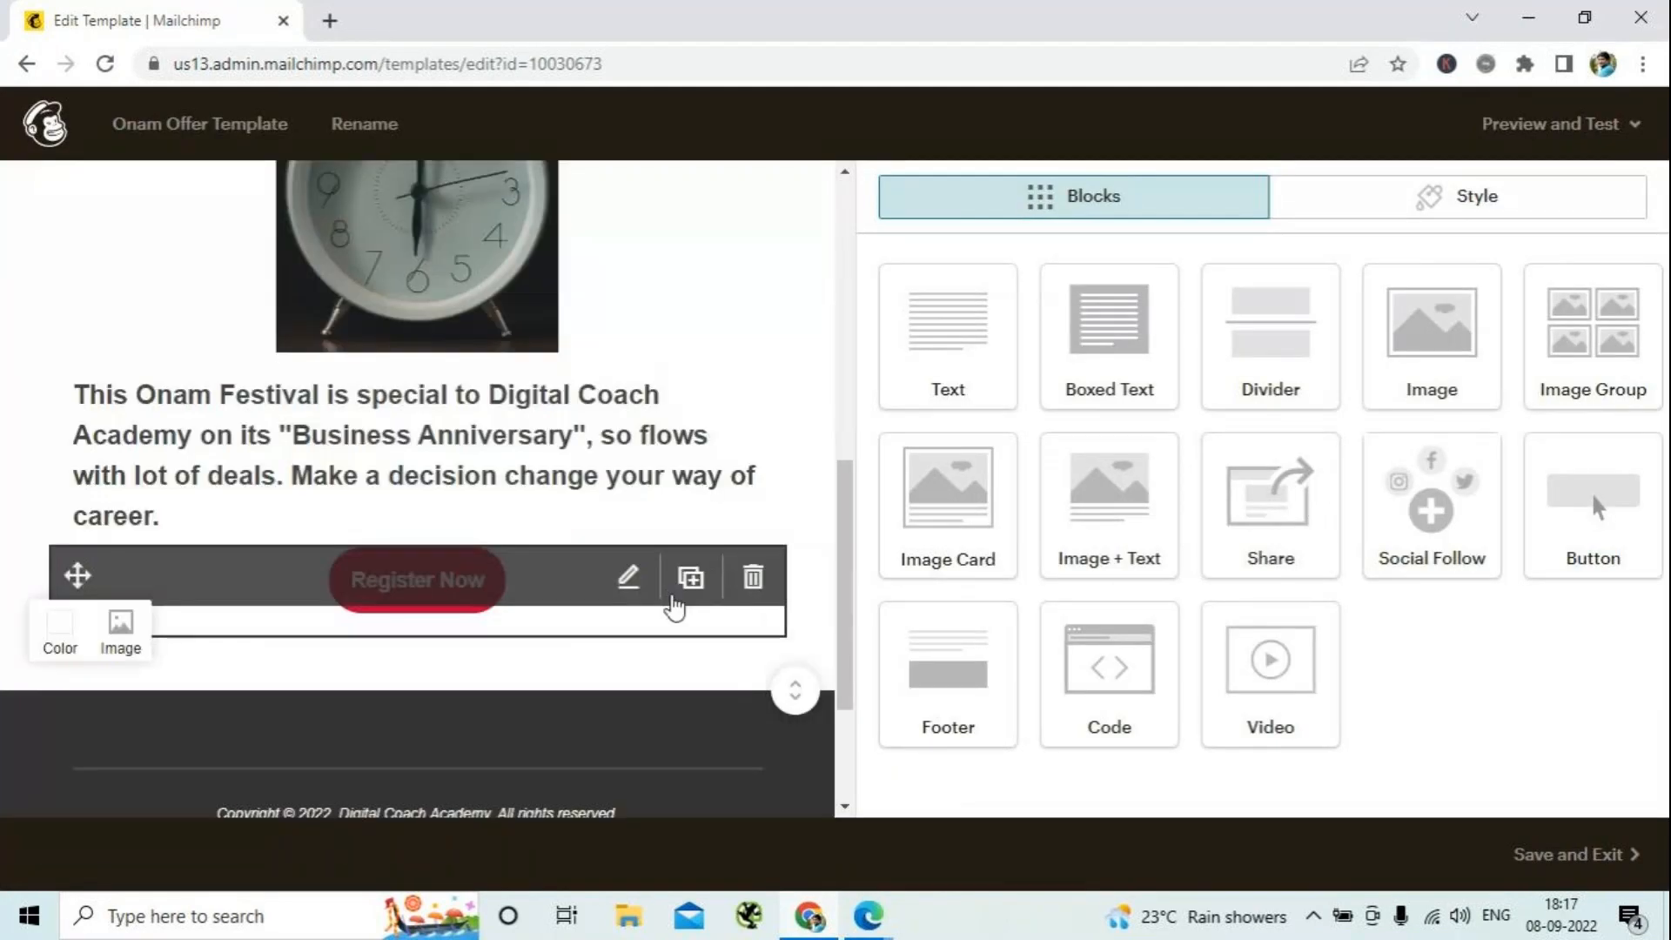
pyautogui.scroll(-3, 674, 608)
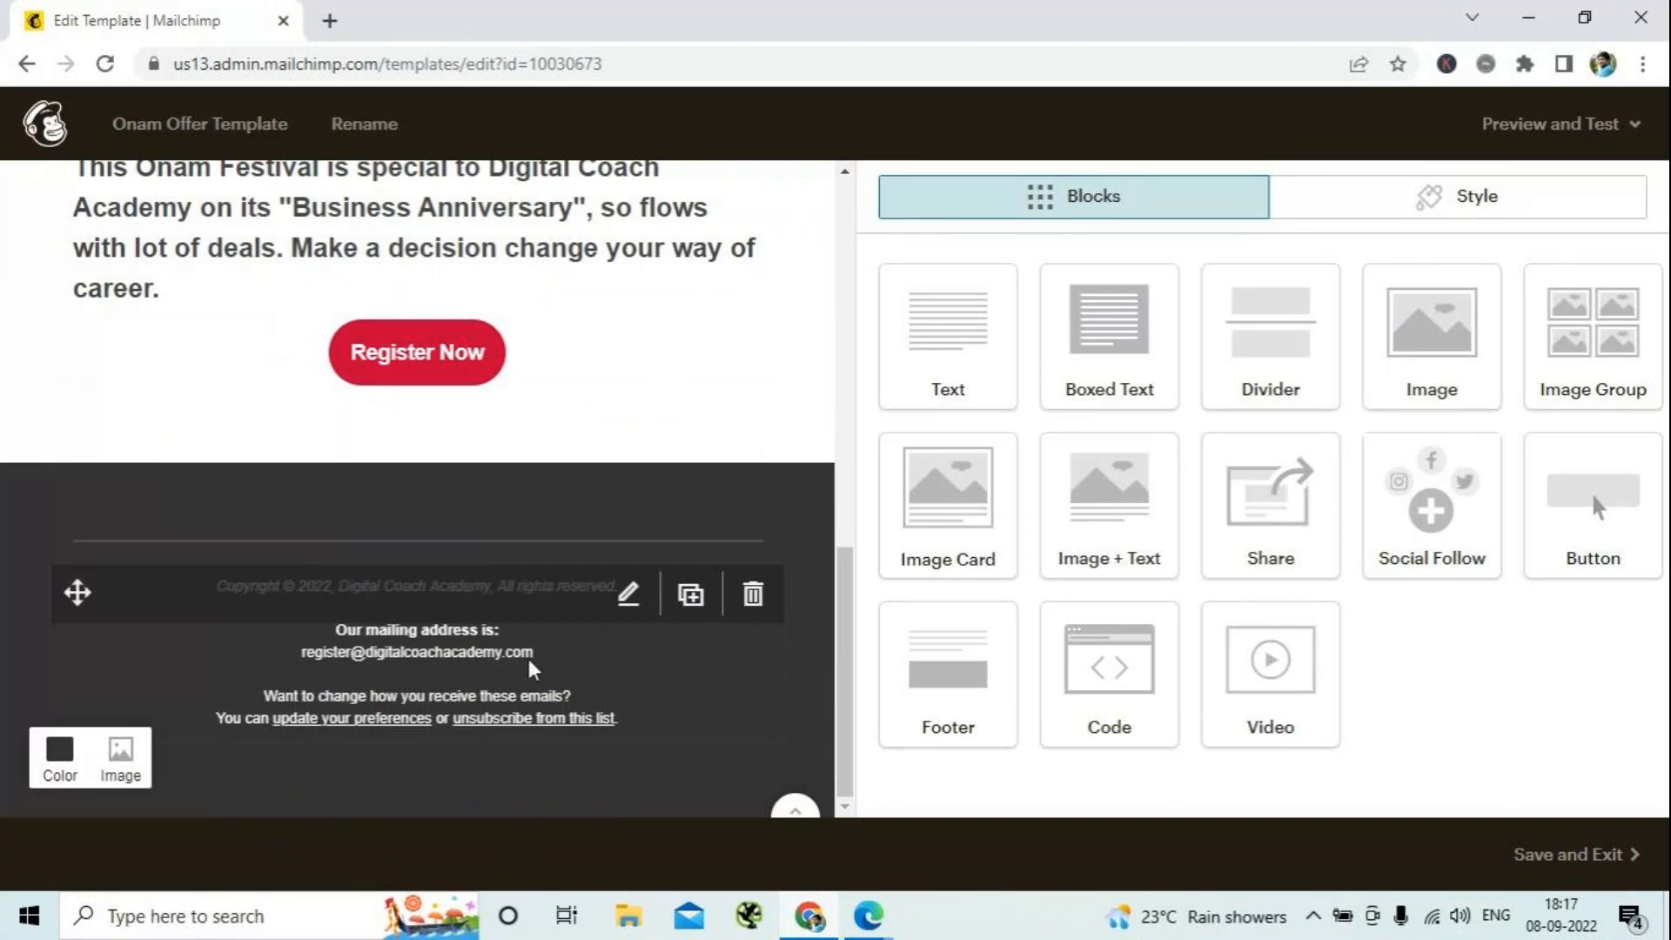
pyautogui.click(414, 636)
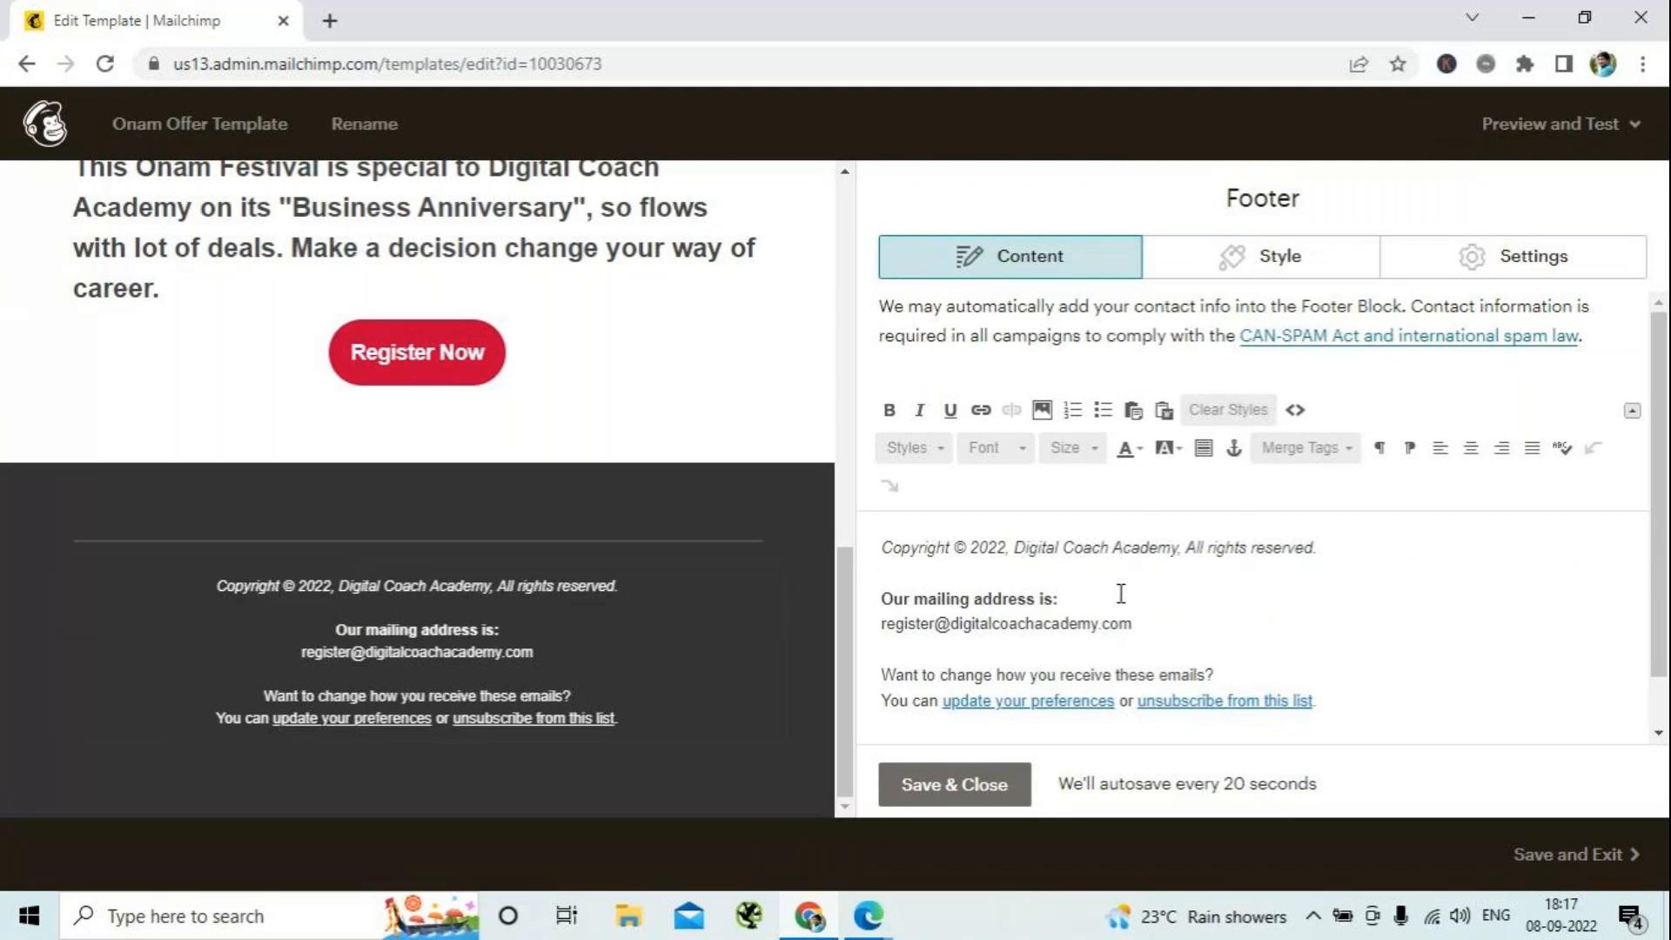
pyautogui.click(901, 576)
pyautogui.write('Contact Details')
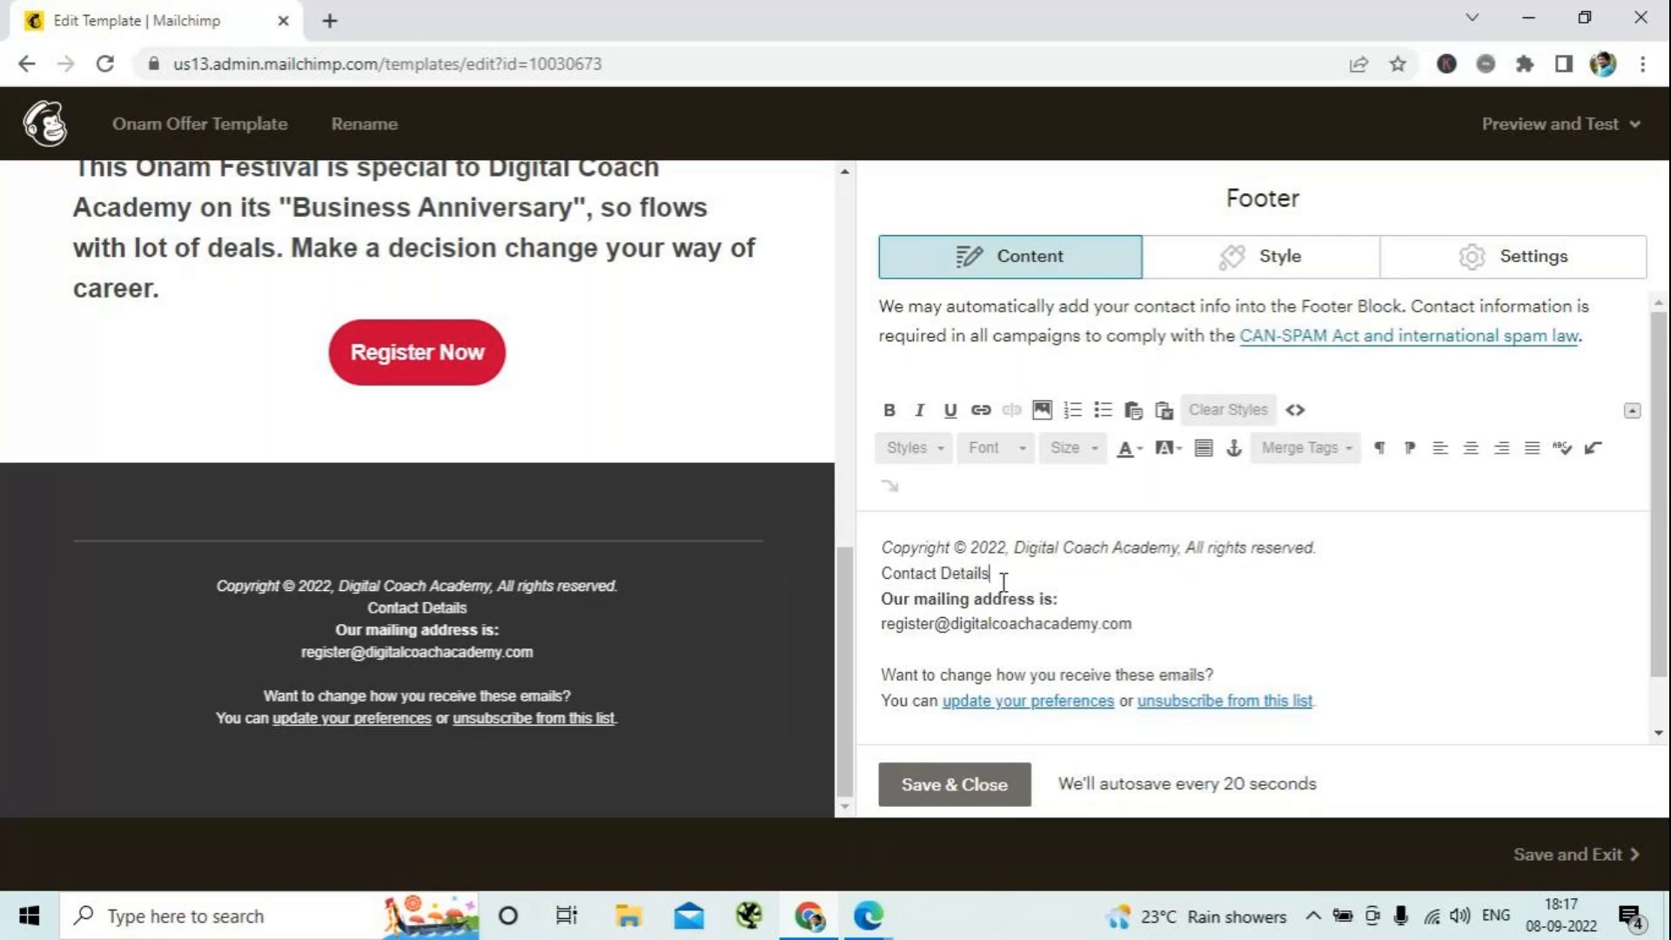
# - Make the "Contact Details" line in the footer bold and end it with a colon
pyautogui.hotkey('shift', 'Left')
pyautogui.hotkey('shift', 'Left')
pyautogui.hotkey('shift', 'Left')
pyautogui.hotkey('shift', 'Left')
pyautogui.hotkey('shift', 'Left')
pyautogui.hotkey('shift', 'Left')
pyautogui.hotkey('shift', 'Left')
pyautogui.hotkey('shift', 'Left')
pyautogui.hotkey('shift', 'Left')
pyautogui.hotkey('shift', 'Left')
pyautogui.hotkey('shift', 'Left')
pyautogui.hotkey('shift', 'Left')
pyautogui.hotkey('shift', 'Left')
pyautogui.hotkey('shift', 'Left')
pyautogui.hotkey('shift', 'Left')
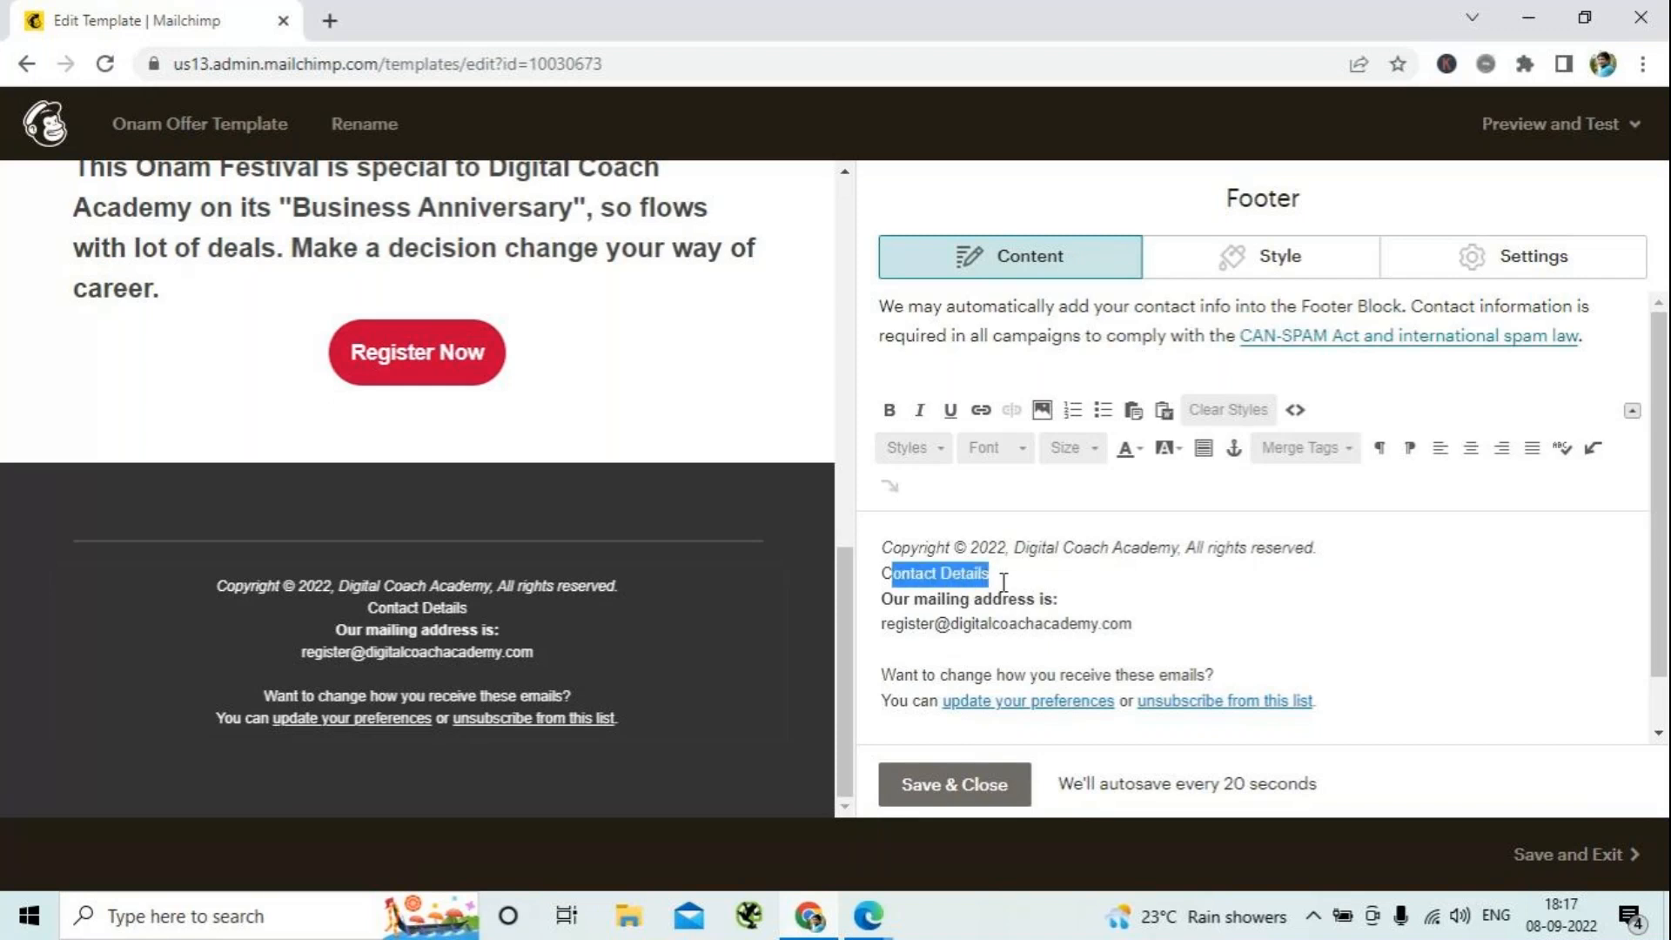
pyautogui.click(887, 410)
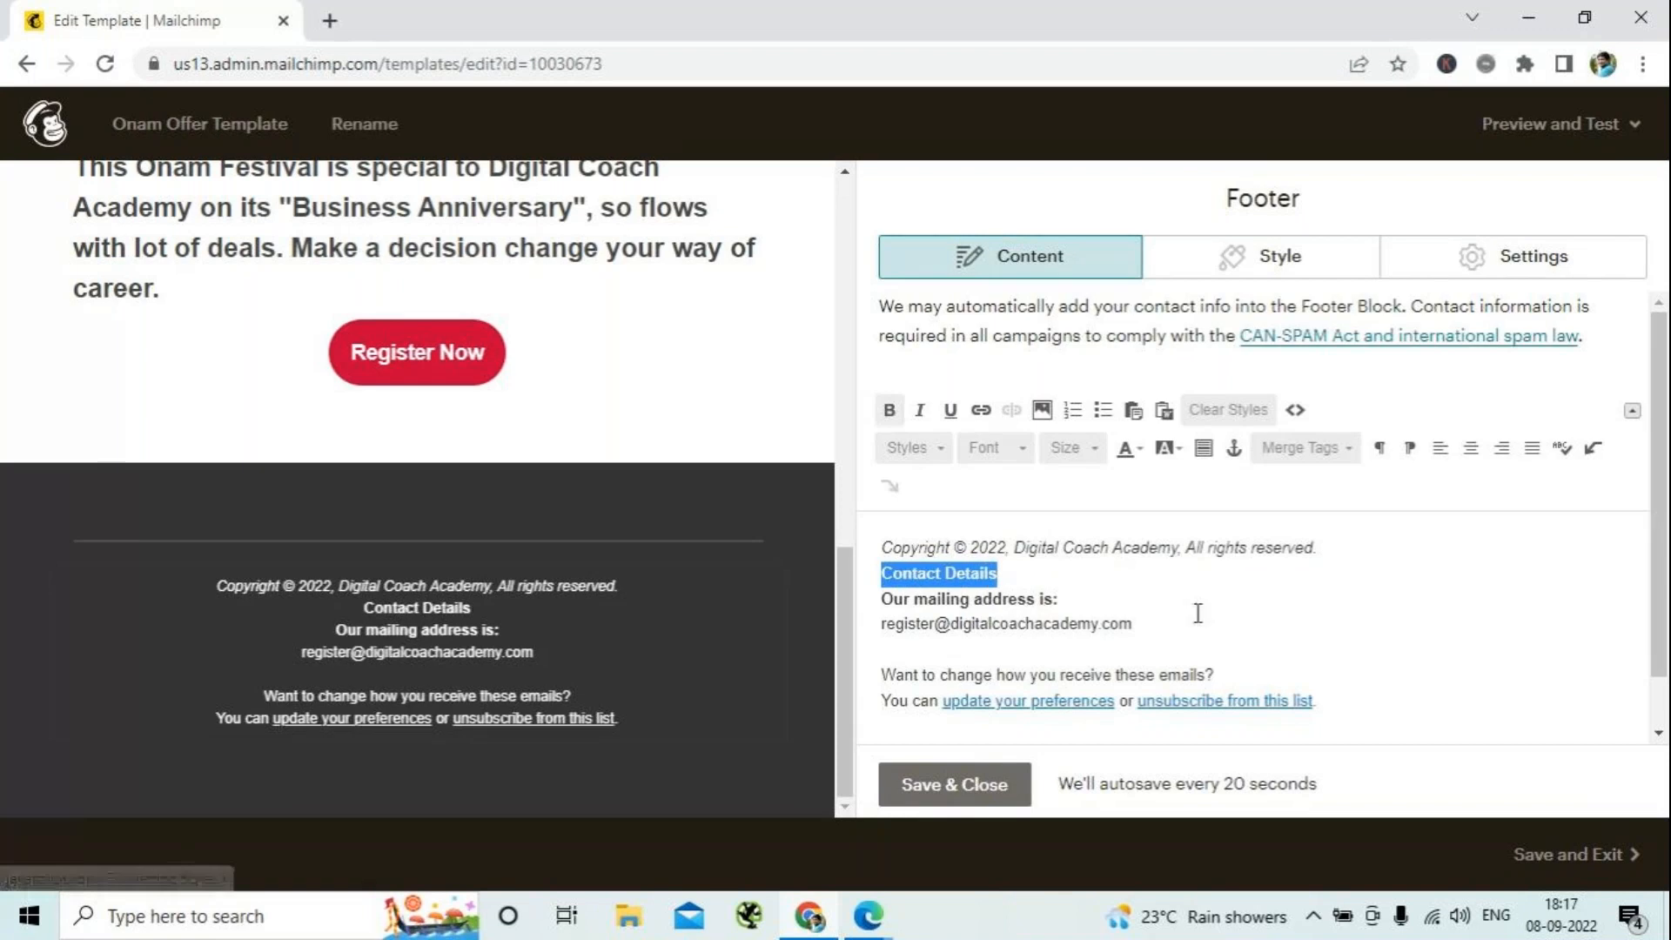
pyautogui.click(1014, 571)
pyautogui.write(':')
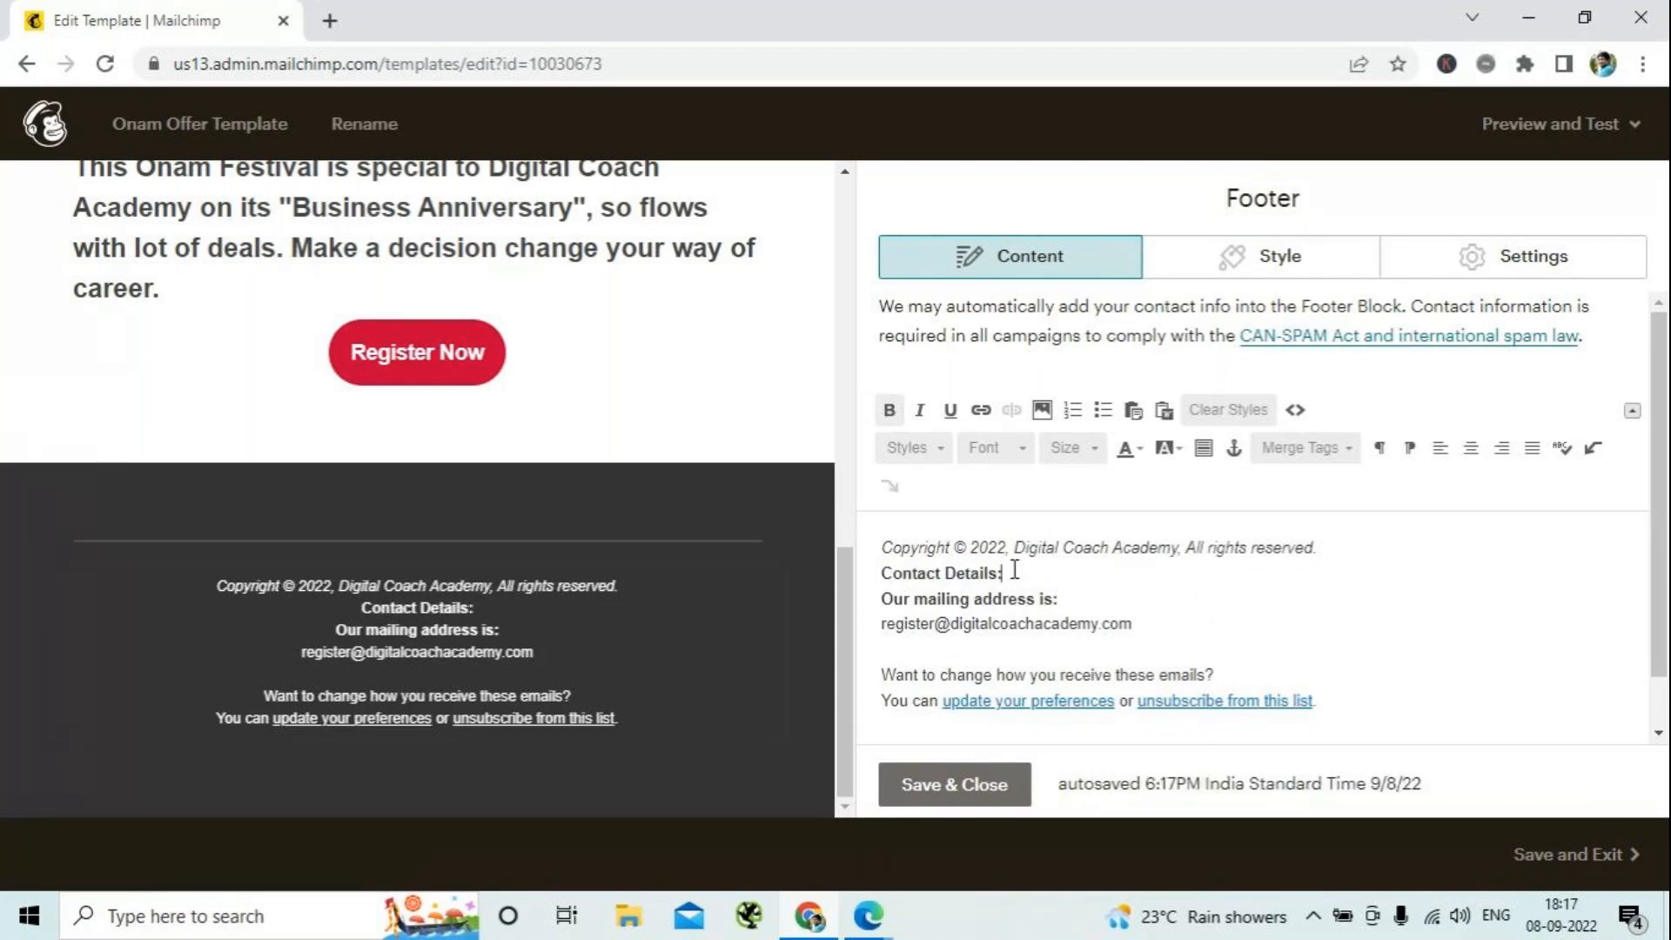
# - Add the contact person's name and the title "Managing Director" on separate non-bold lines below the Contact Details heading
pyautogui.press('Return')
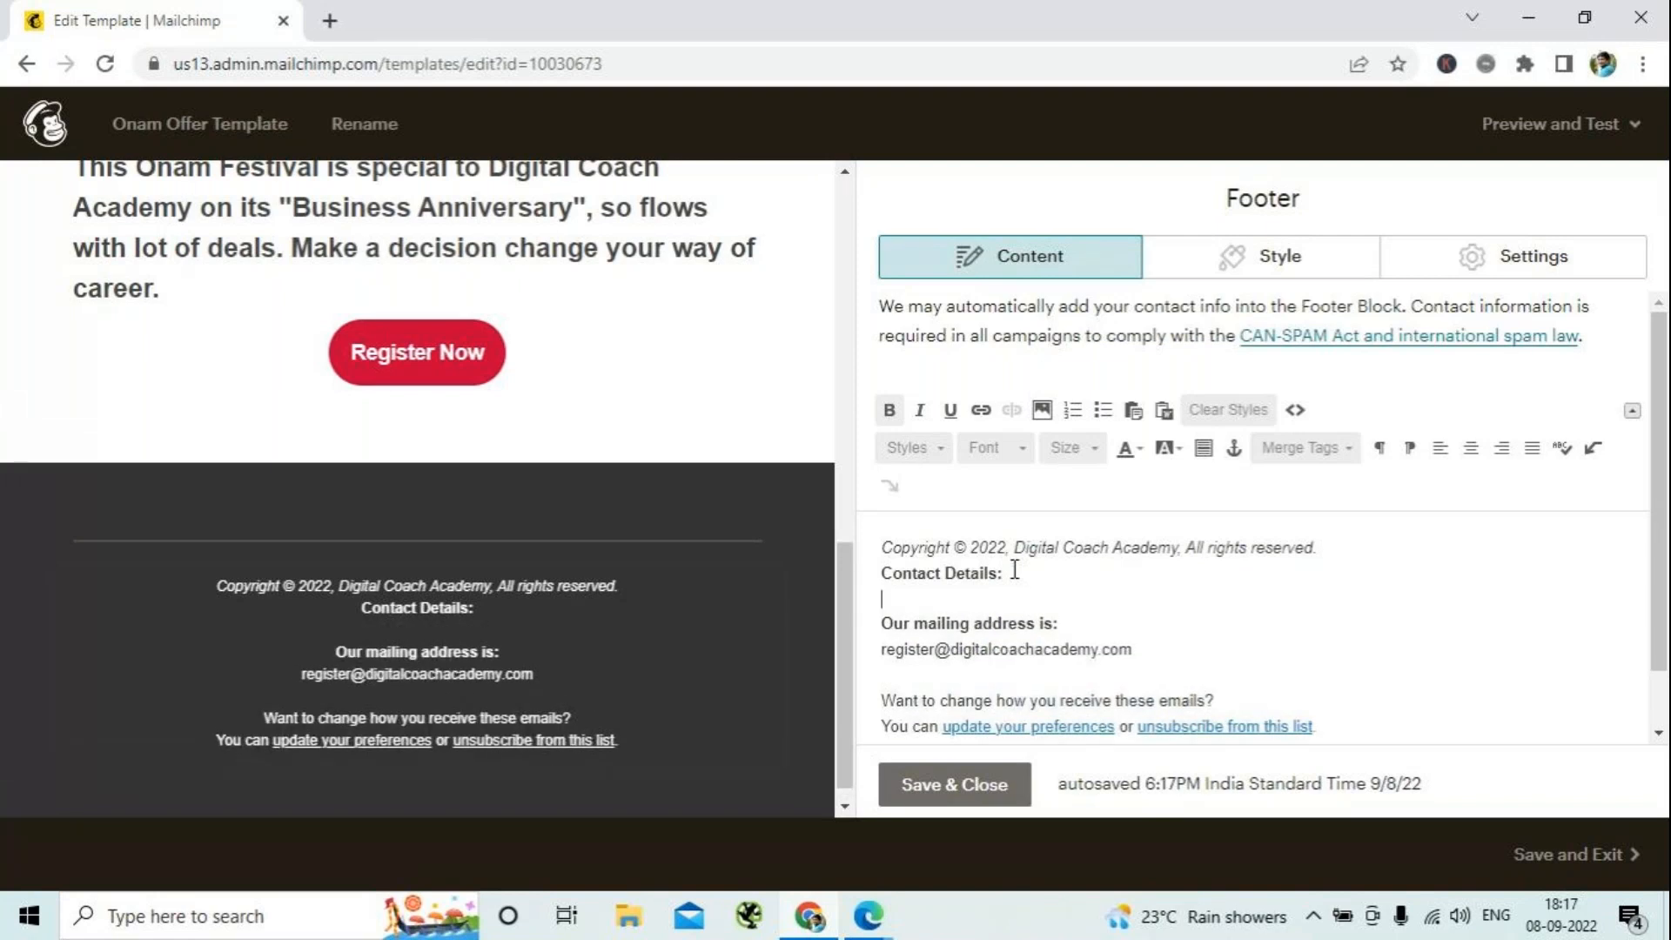
pyautogui.hotkey('ctrl', 'b')
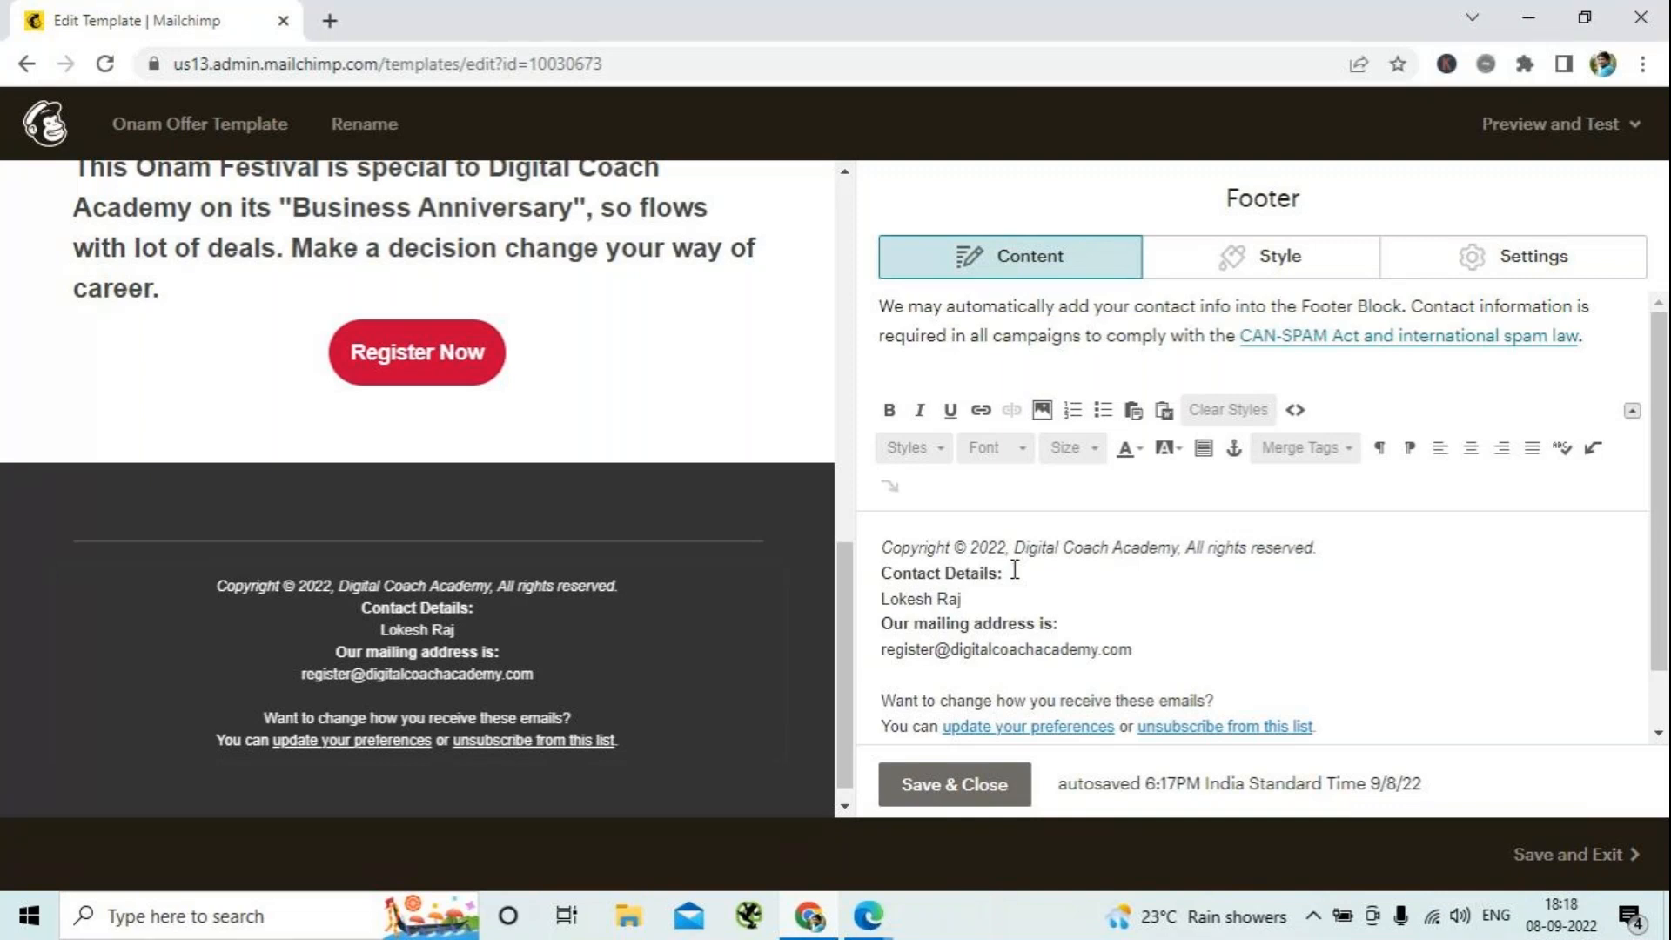
pyautogui.press('Return')
pyautogui.write('Man')
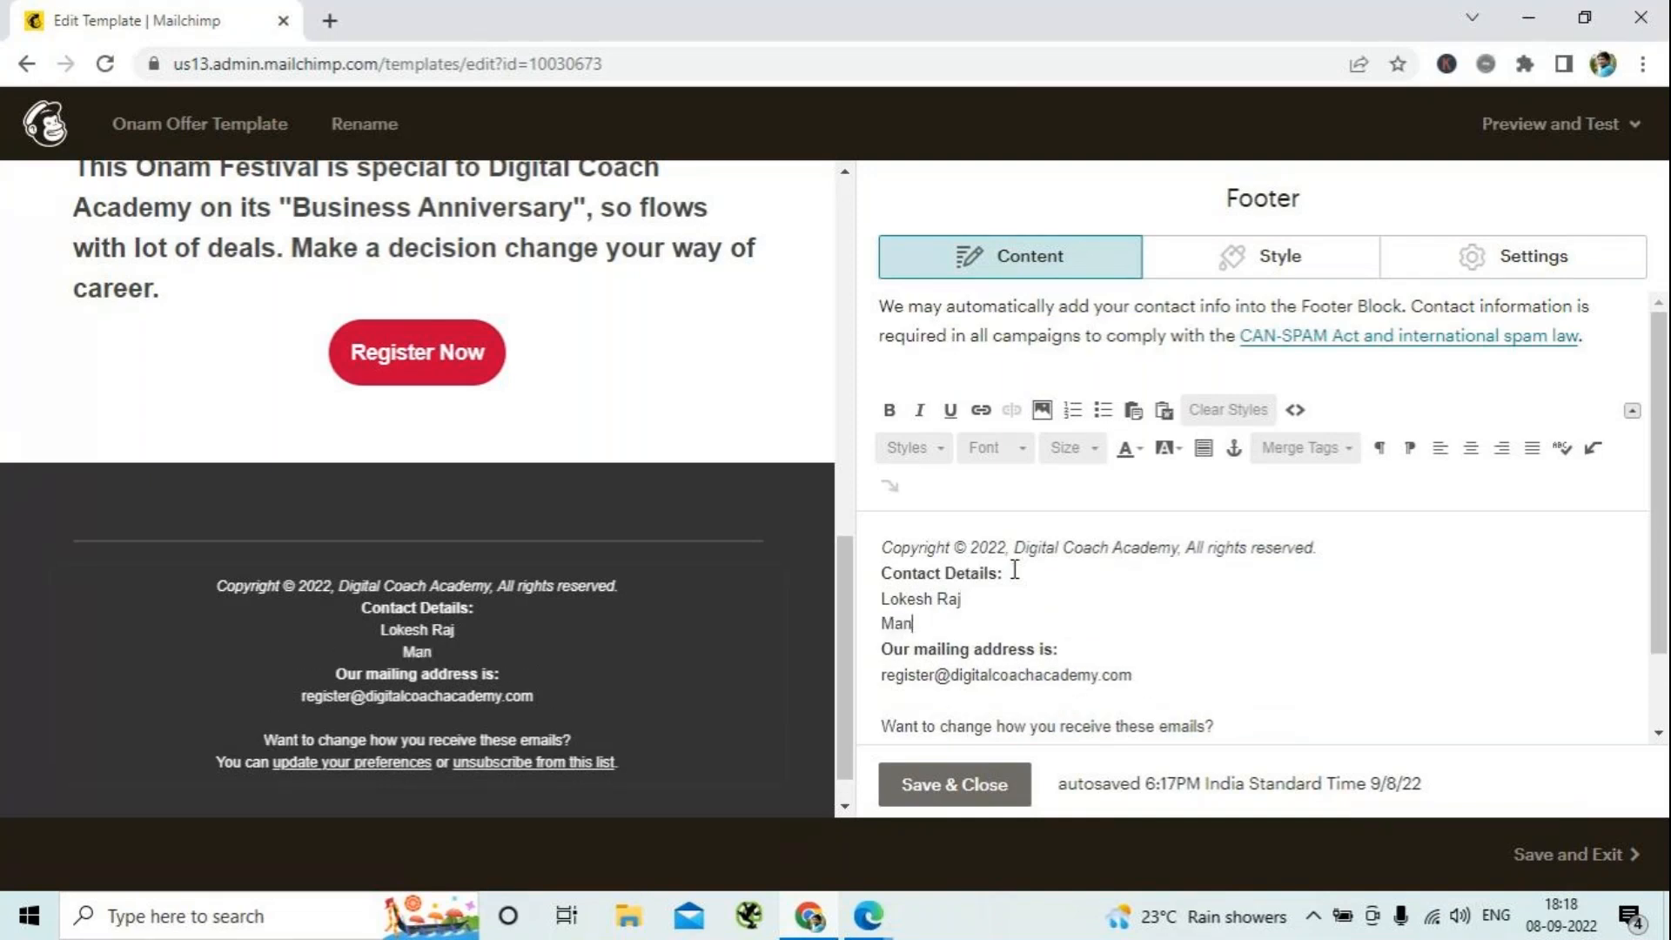
pyautogui.write('aging Director')
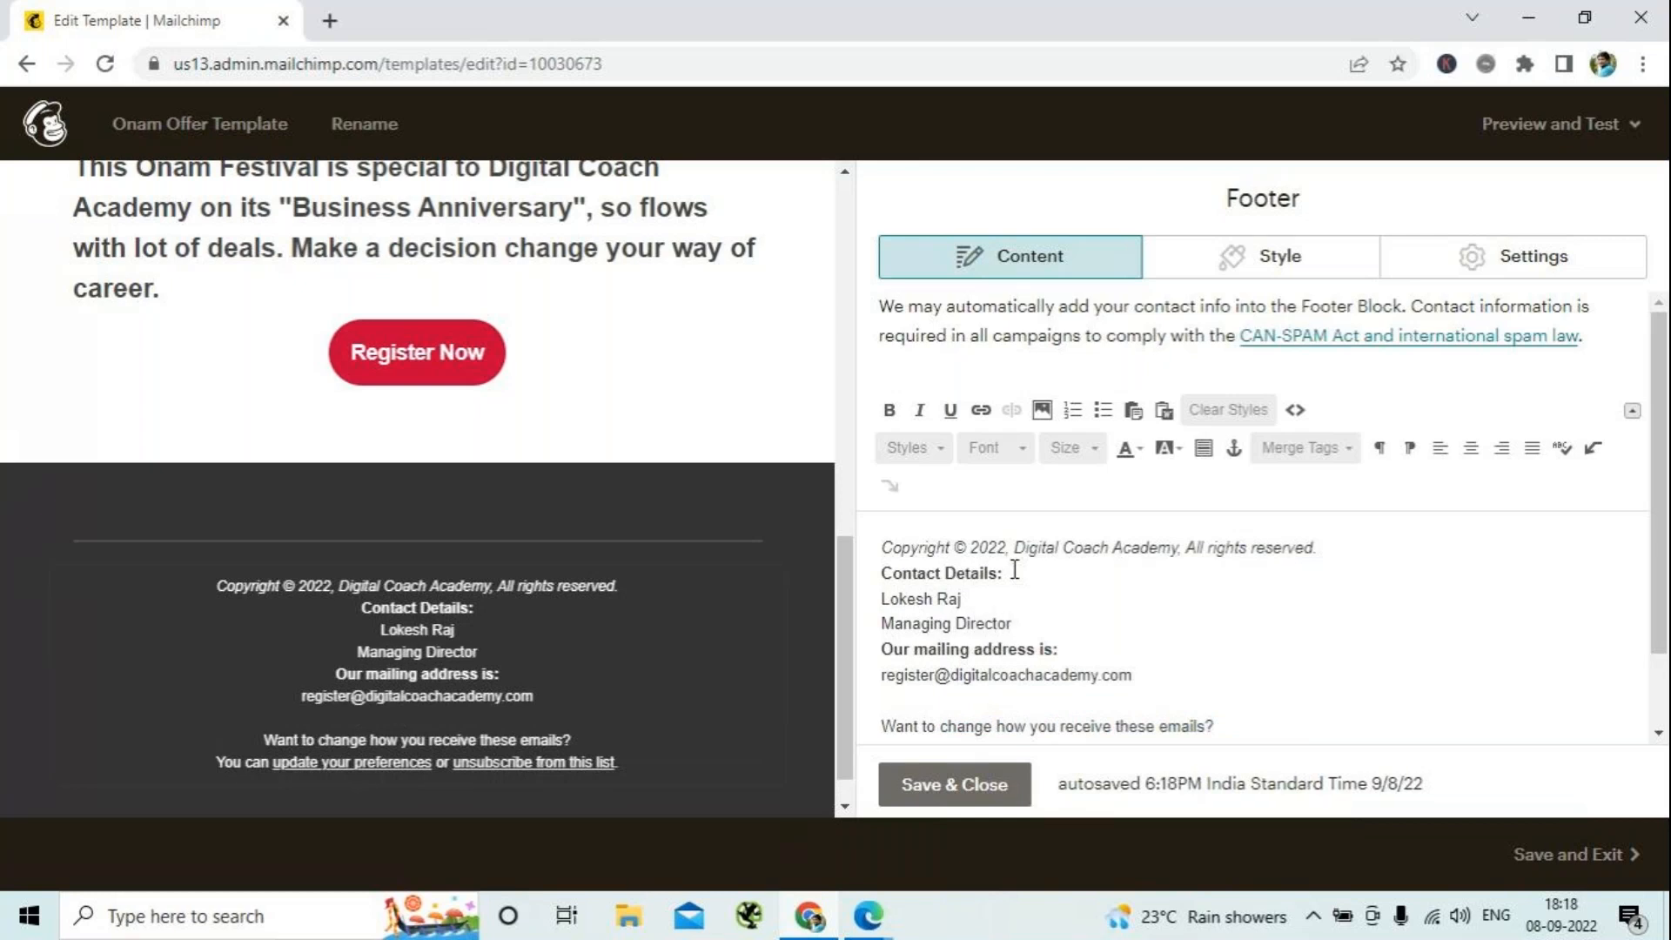
# - Add a "Mob:" line with the contact's mobile number below the Managing Director title
pyautogui.press('Return')
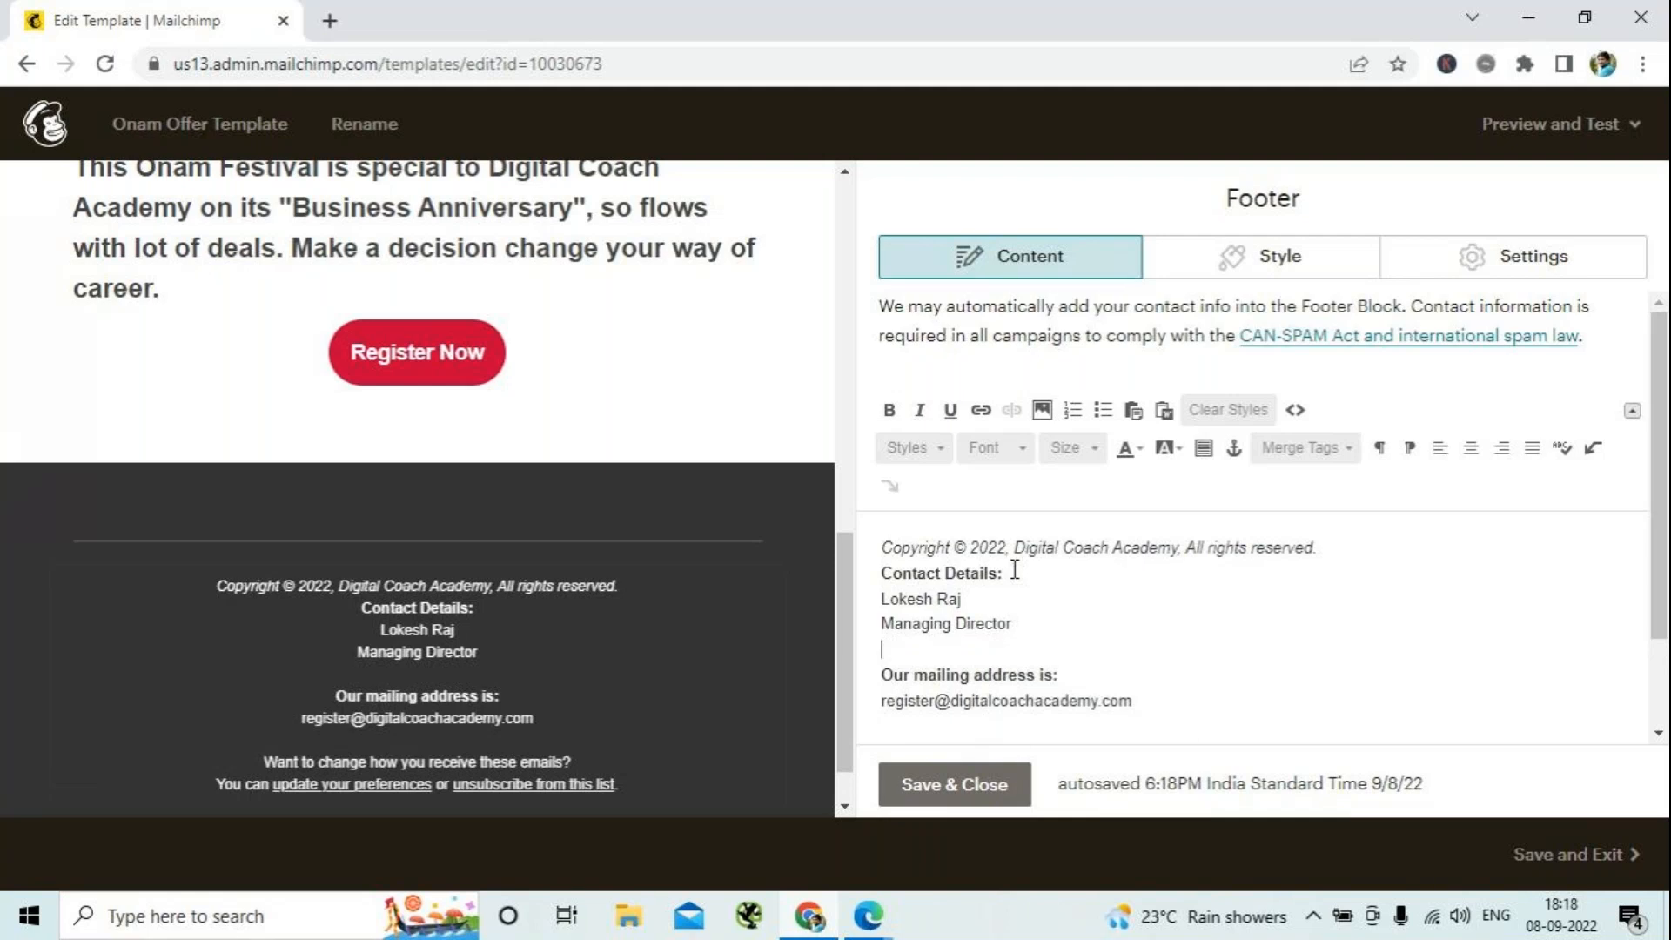
pyautogui.write('Mob.')
pyautogui.write(':')
pyautogui.scroll(-2, 1013, 569)
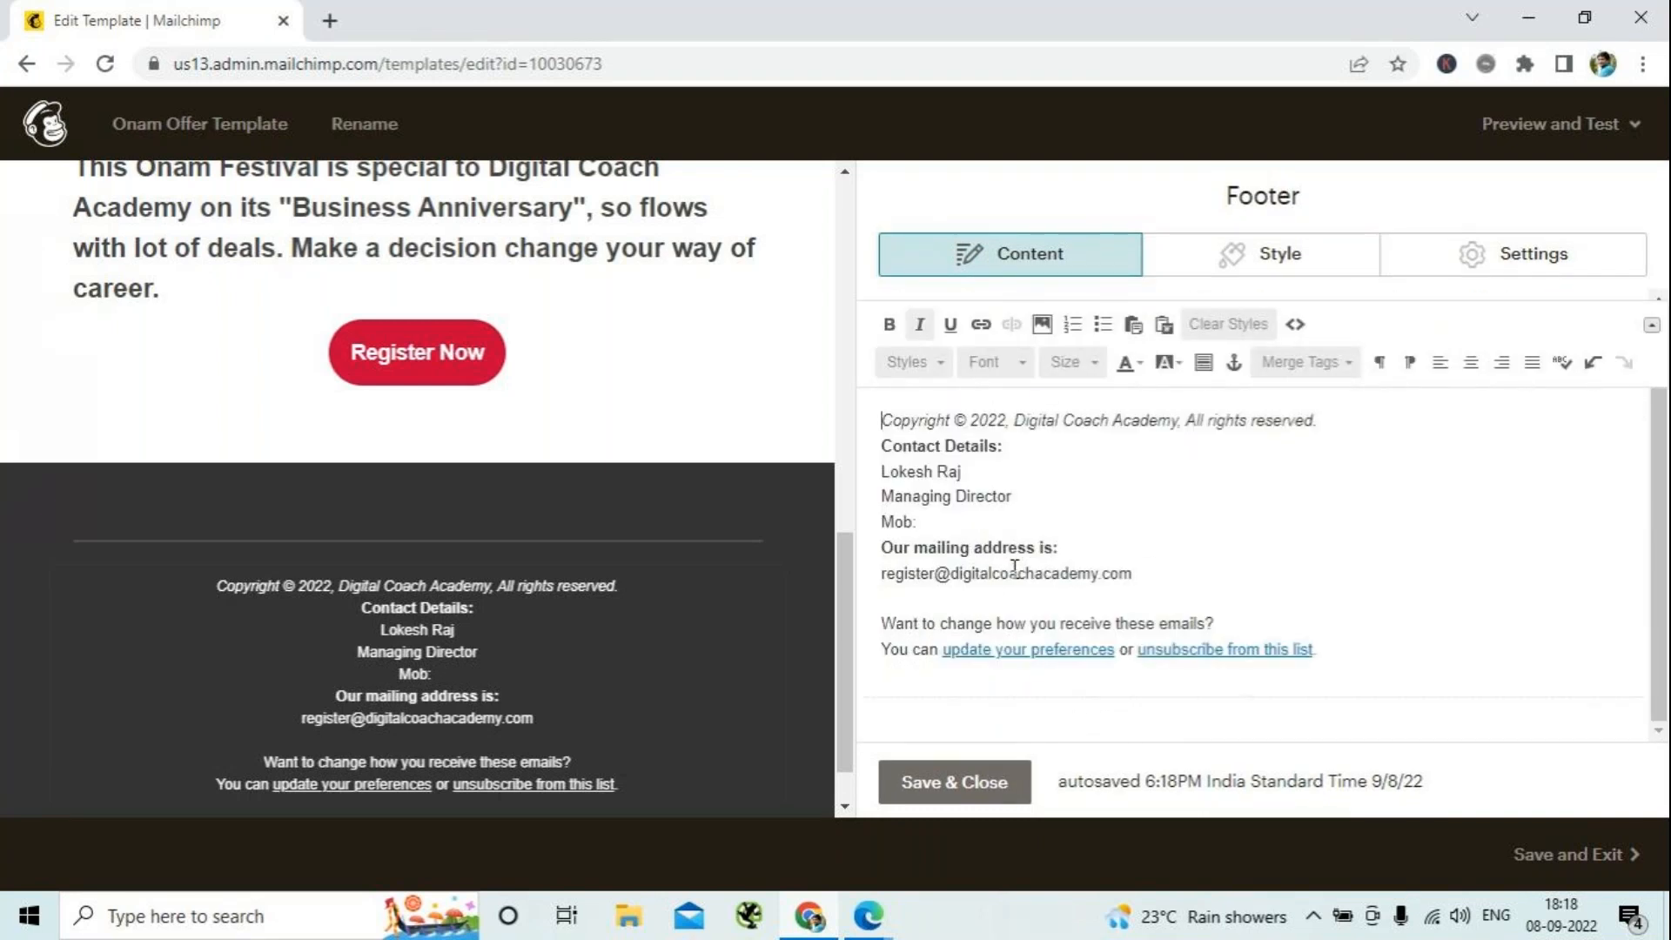
pyautogui.click(925, 522)
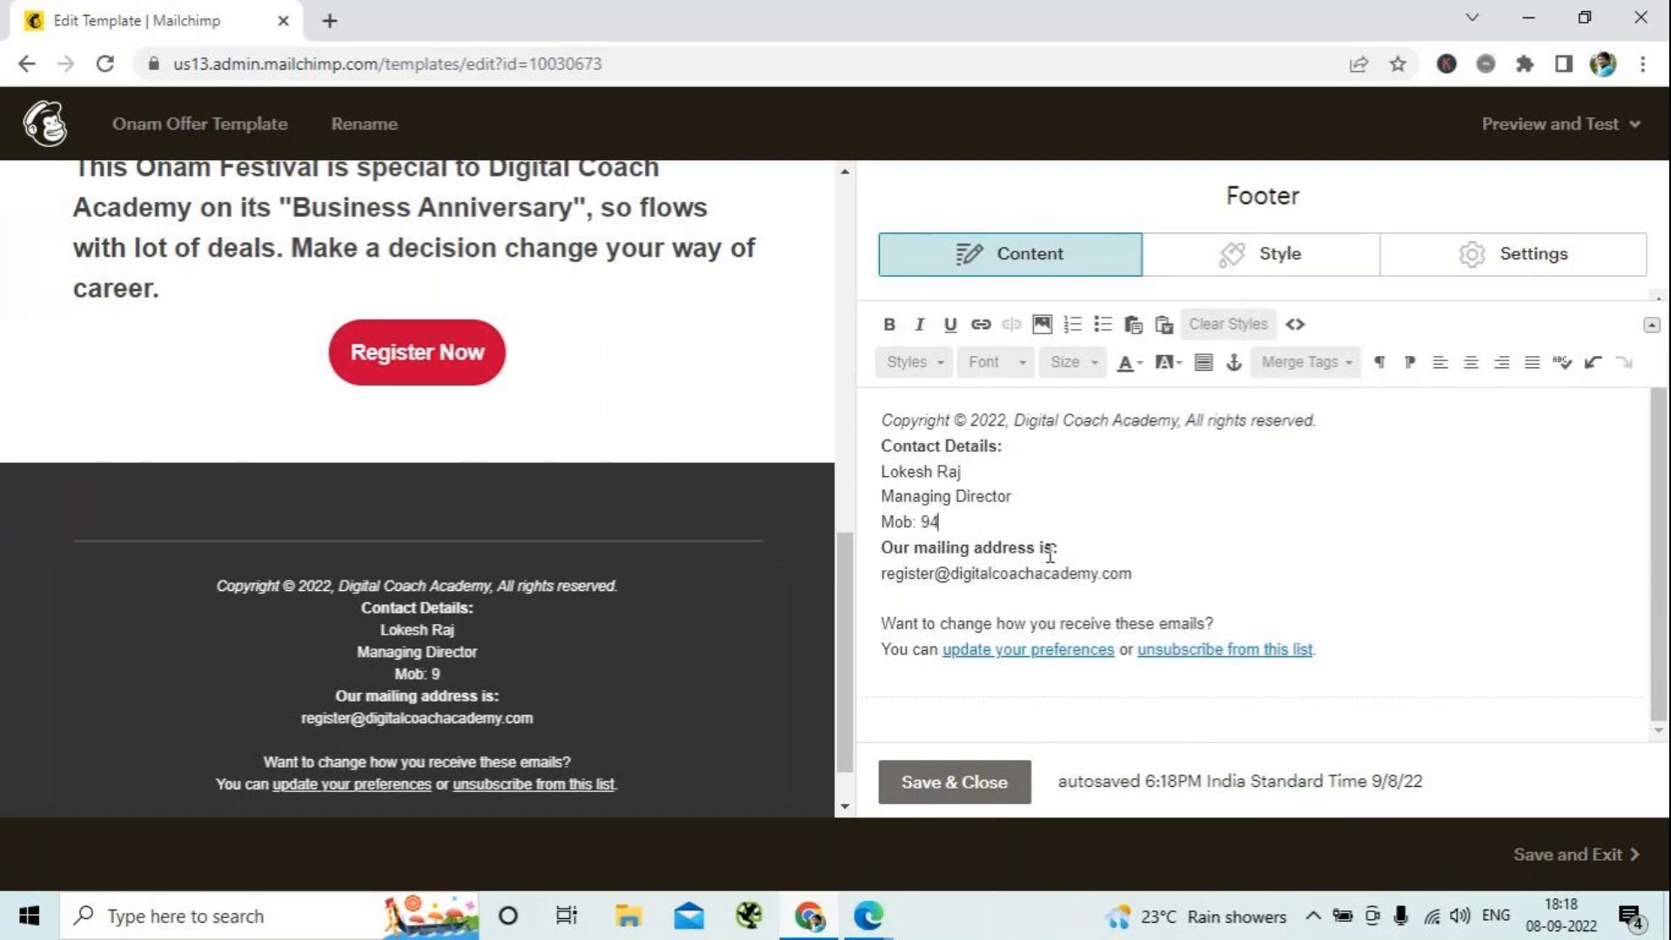
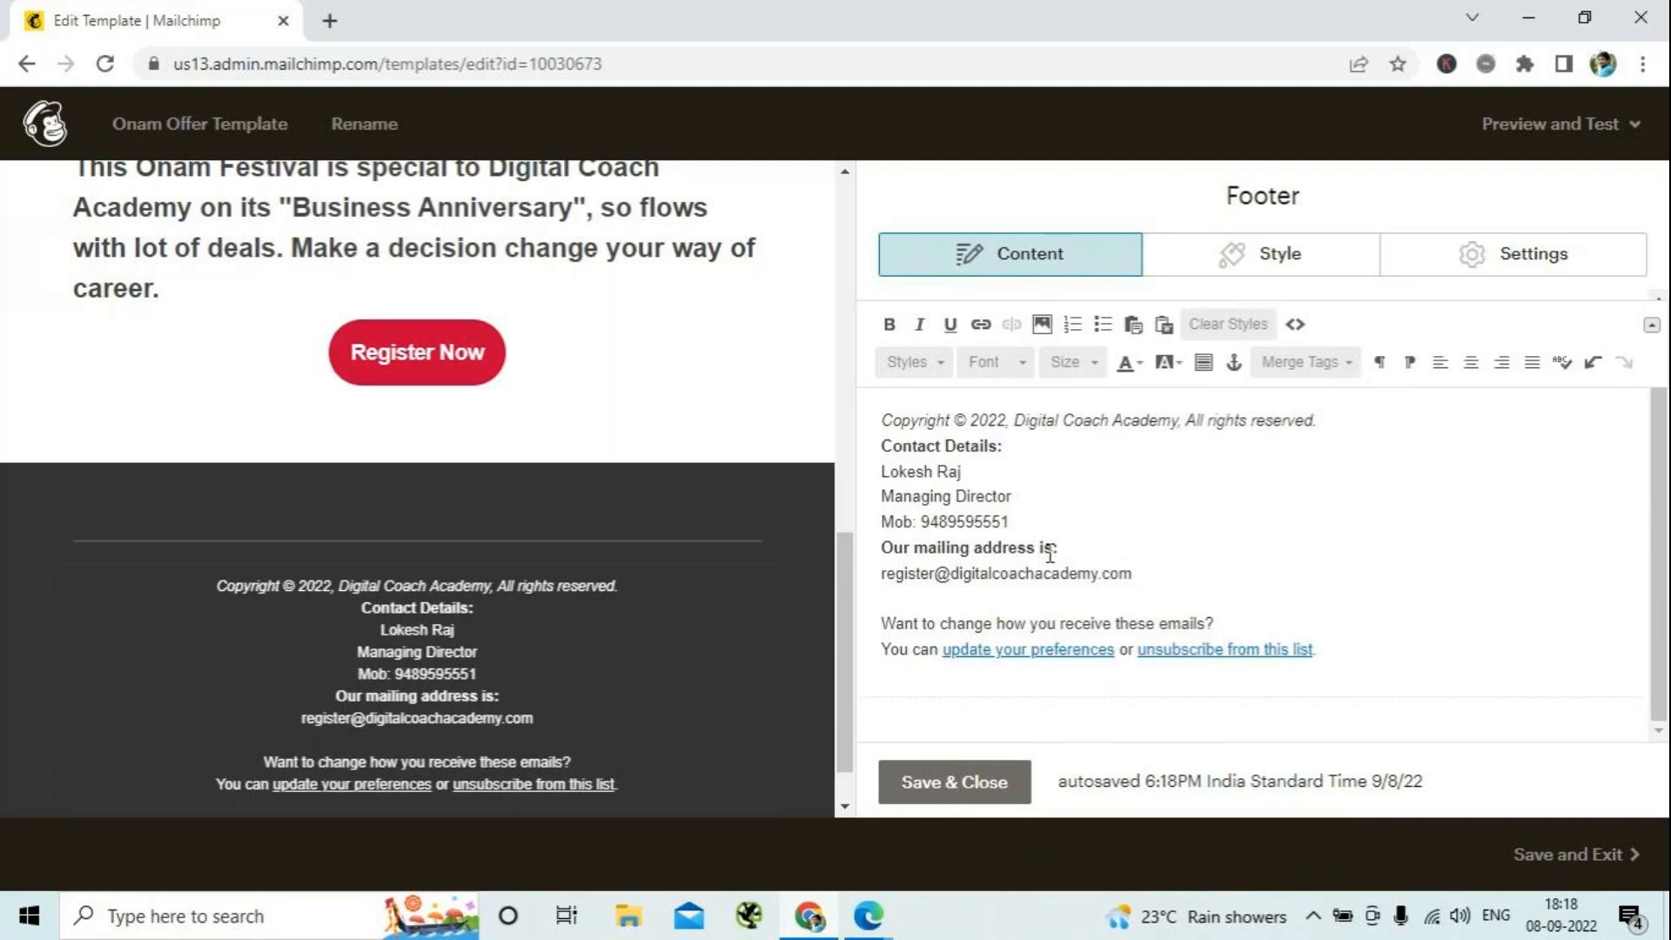
# - Replace the "Our mailing address is:" heading with "Mail to:" placed on the same line before the e-mail address
pyautogui.press('Return')
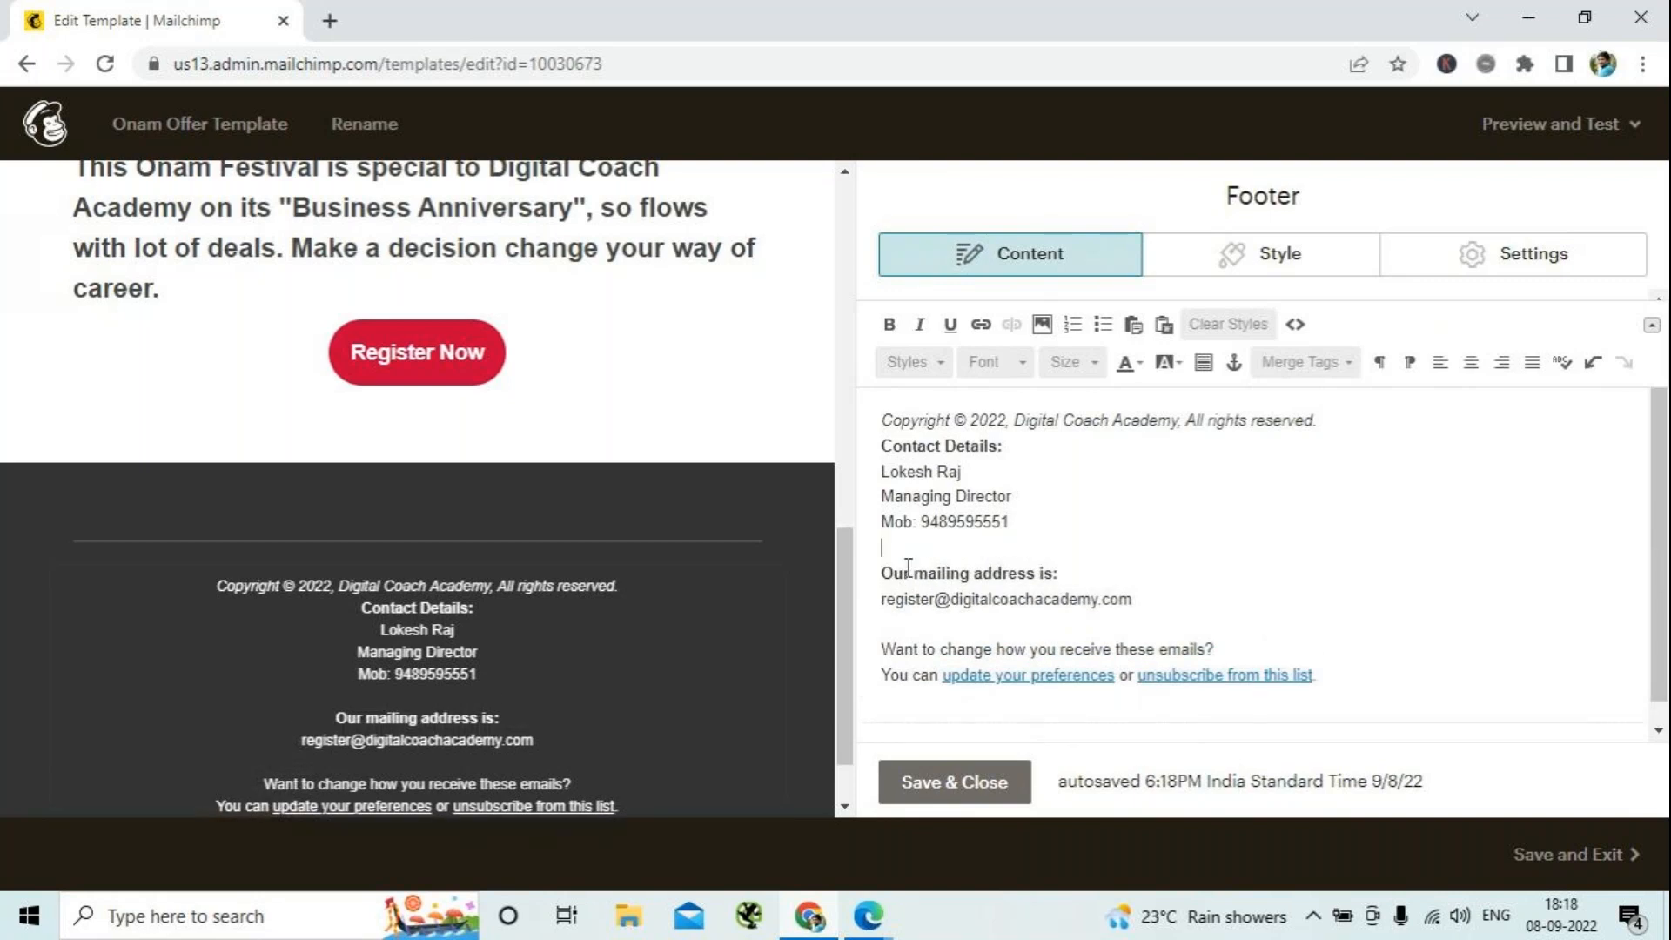
pyautogui.moveTo(1061, 573); pyautogui.dragTo(882, 548)
pyautogui.press('BackSpace')
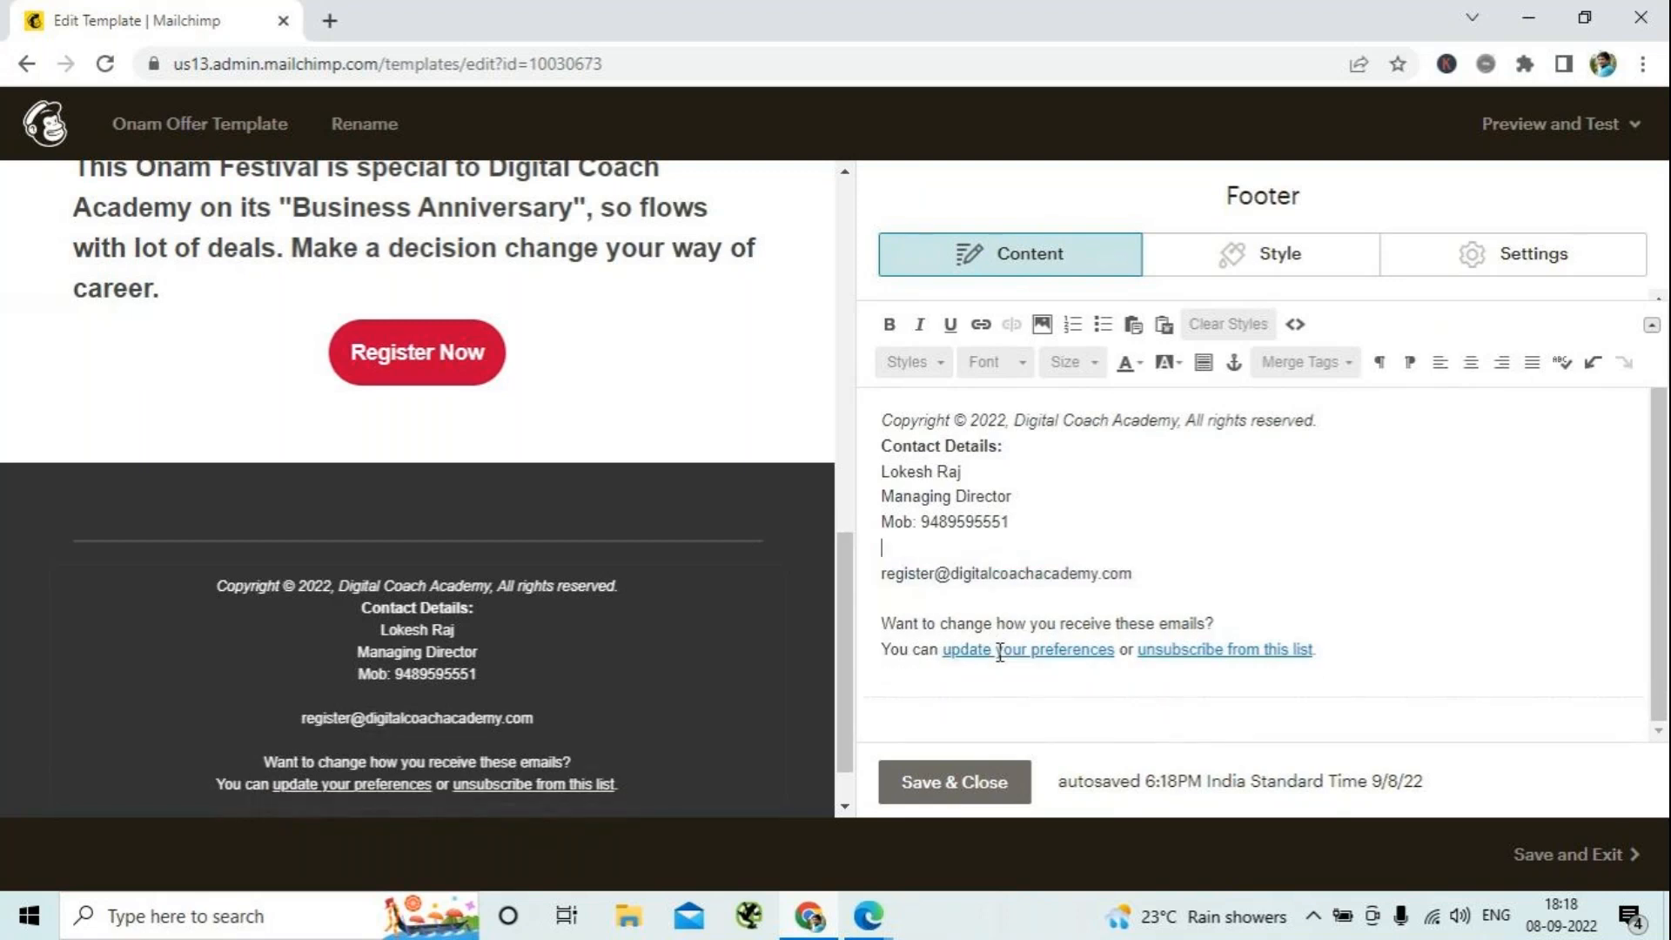
pyautogui.write('Mail')
pyautogui.write('to:')
pyautogui.press('Right')
pyautogui.press('BackSpace')
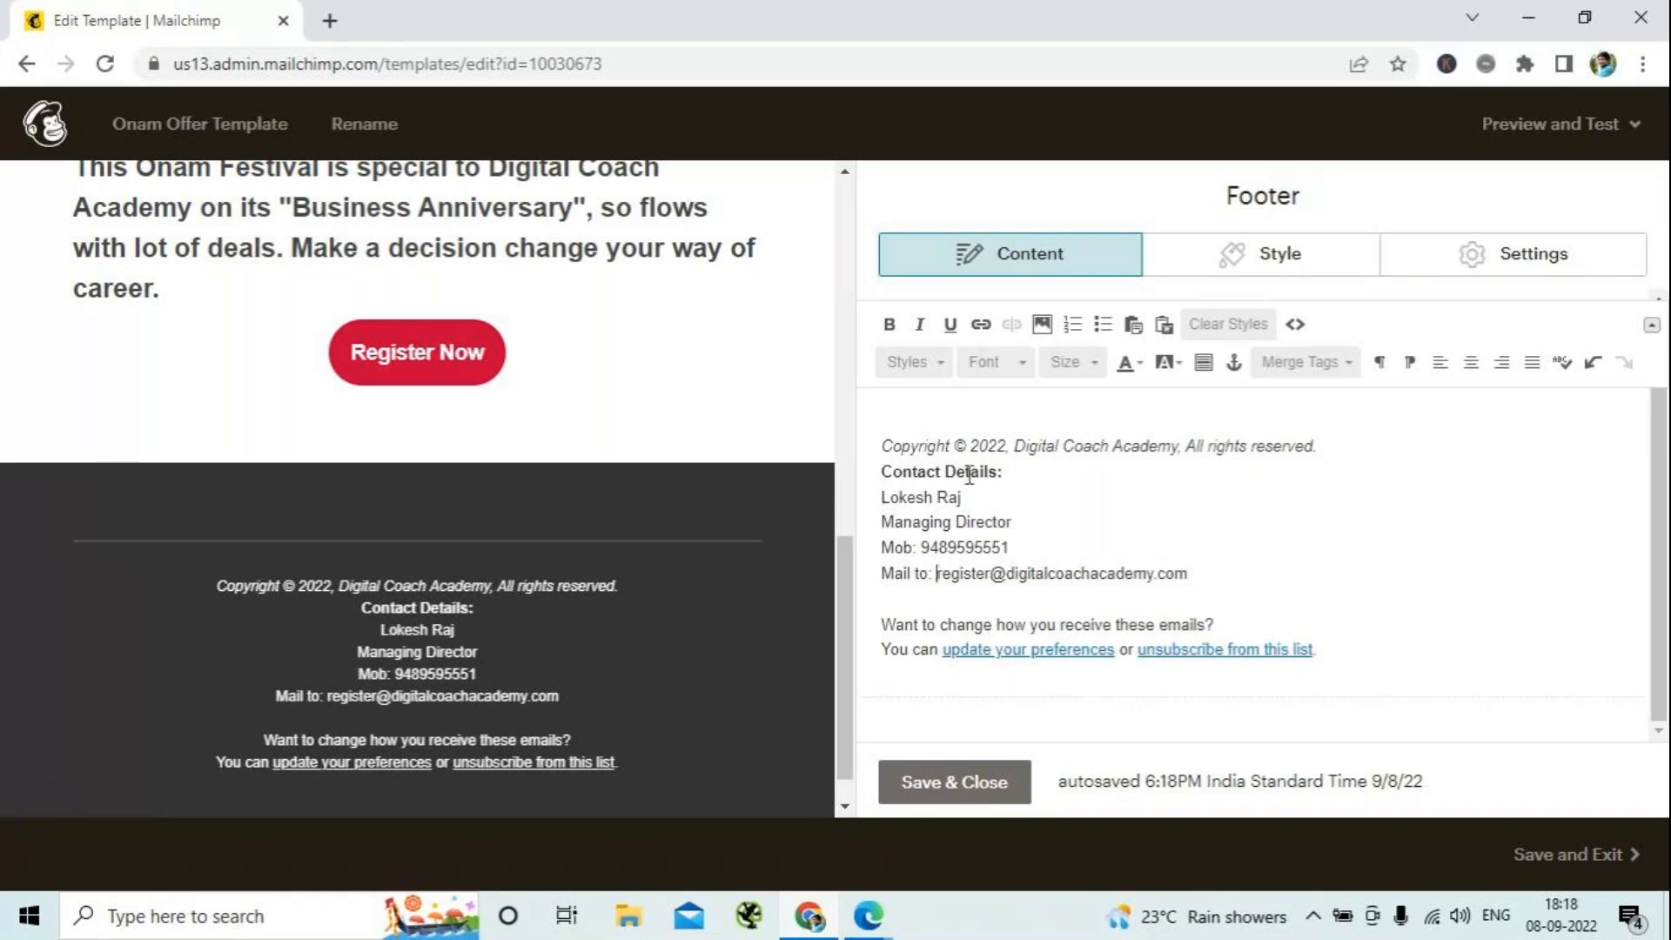
# - Insert a blank line above the Contact Details heading, and save and close the footer block
pyautogui.click(881, 471)
pyautogui.press('Return')
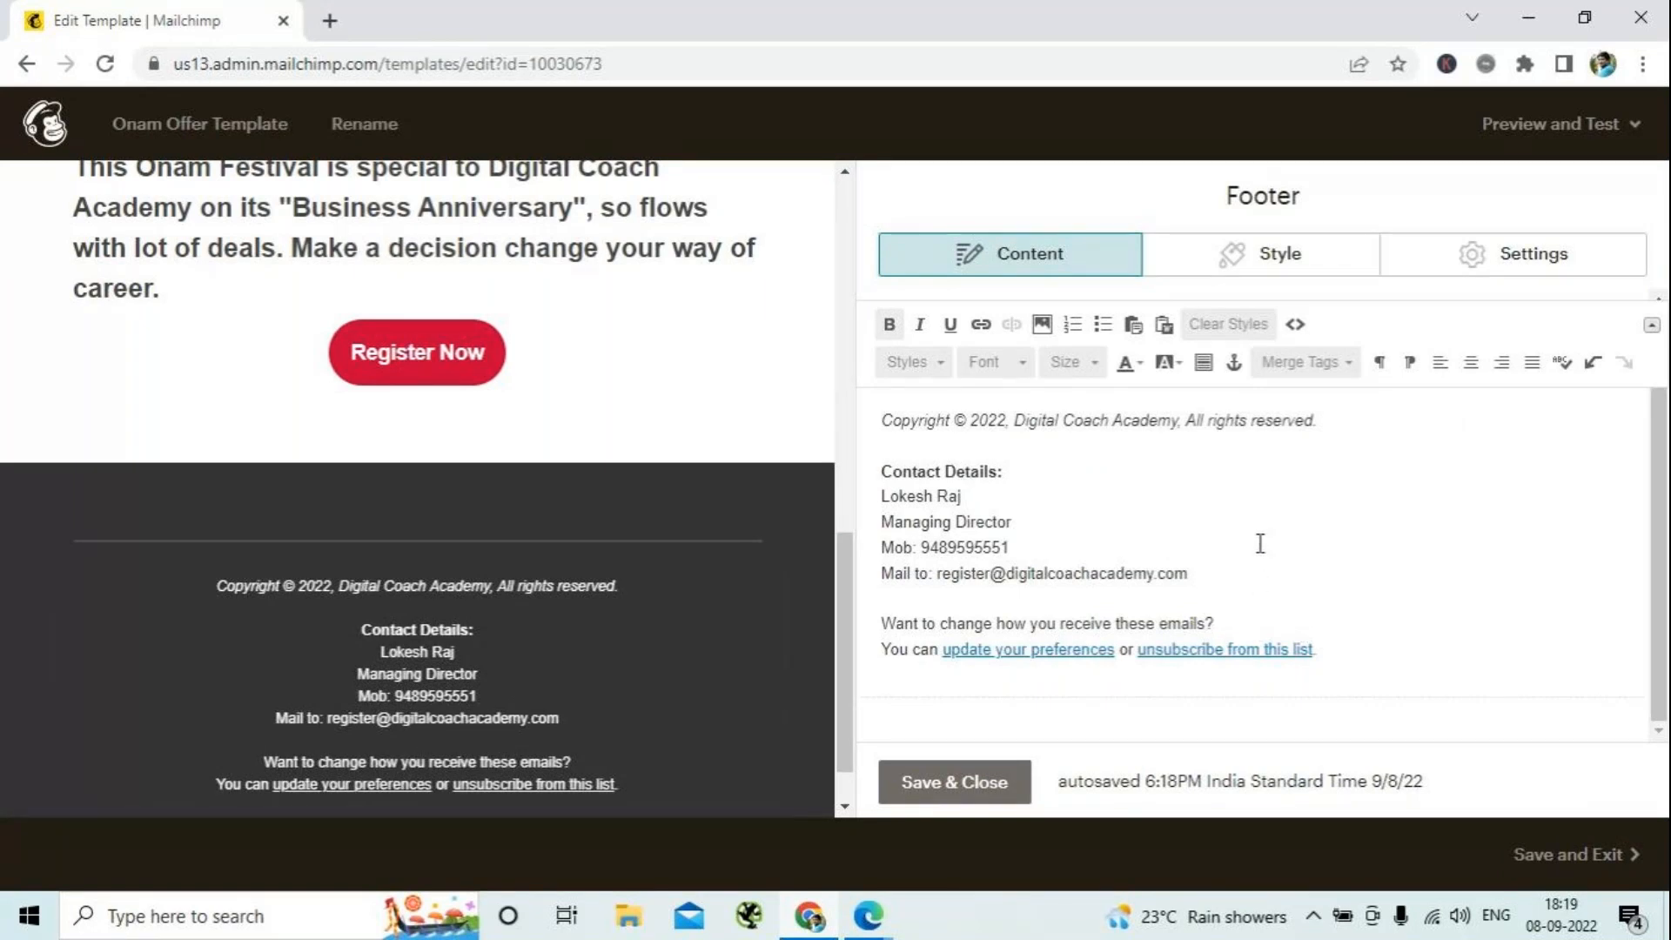
pyautogui.click(954, 782)
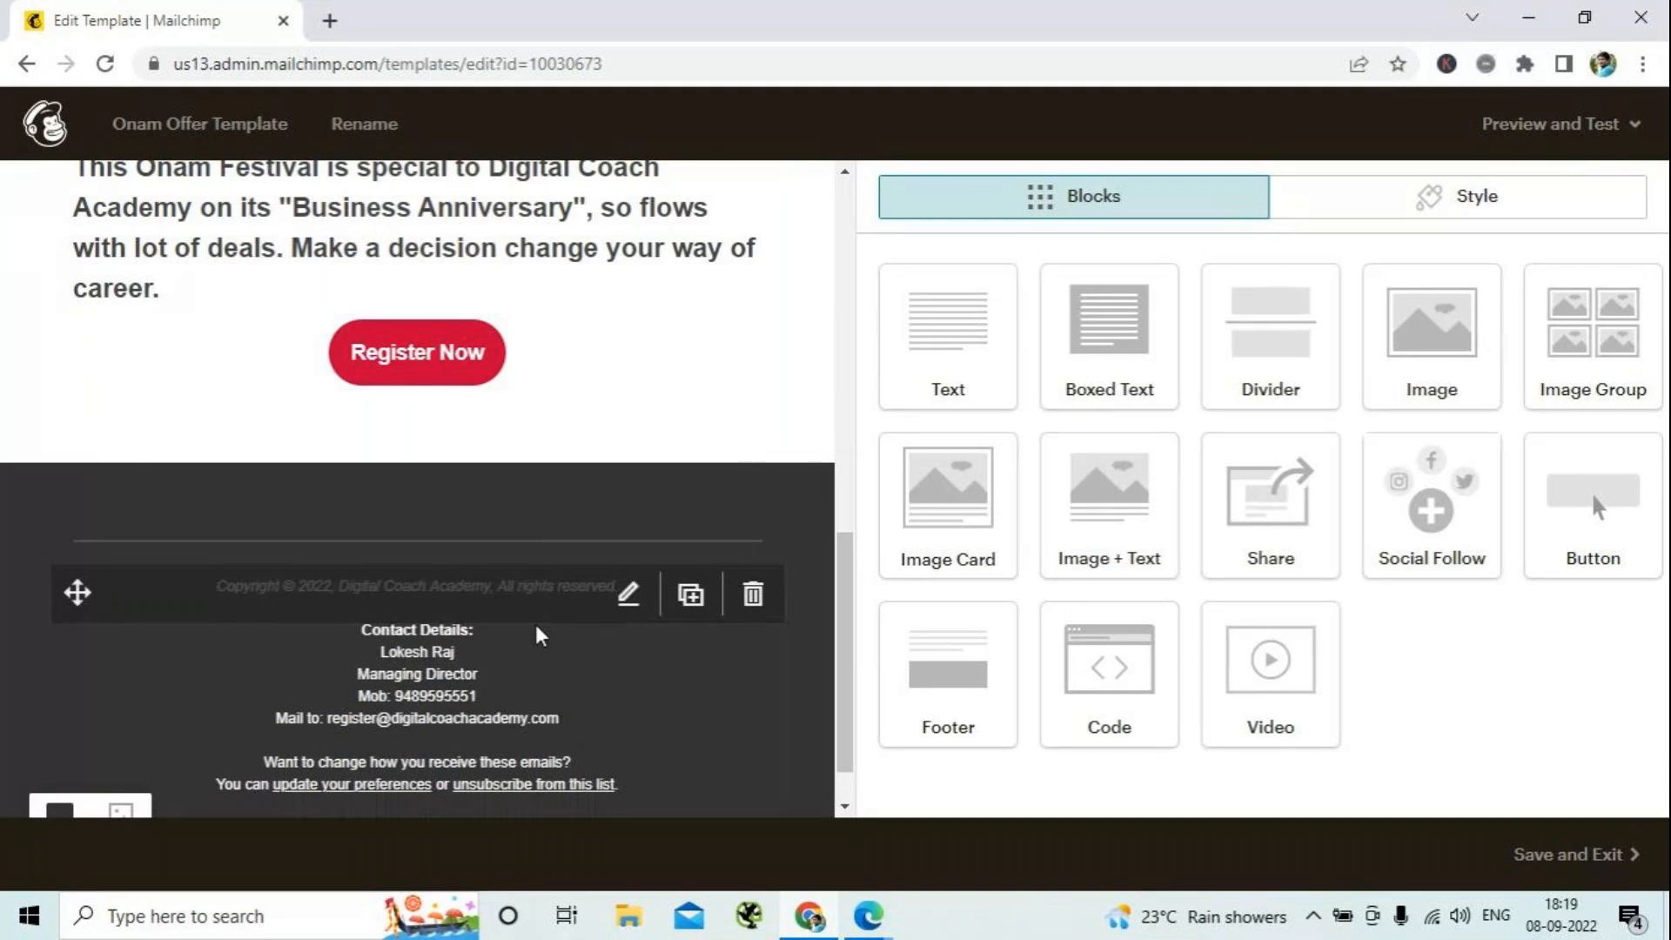
# - Reopen the footer block and left-align all of its text, from the copyright notice to the unsubscribe line
pyautogui.click(468, 701)
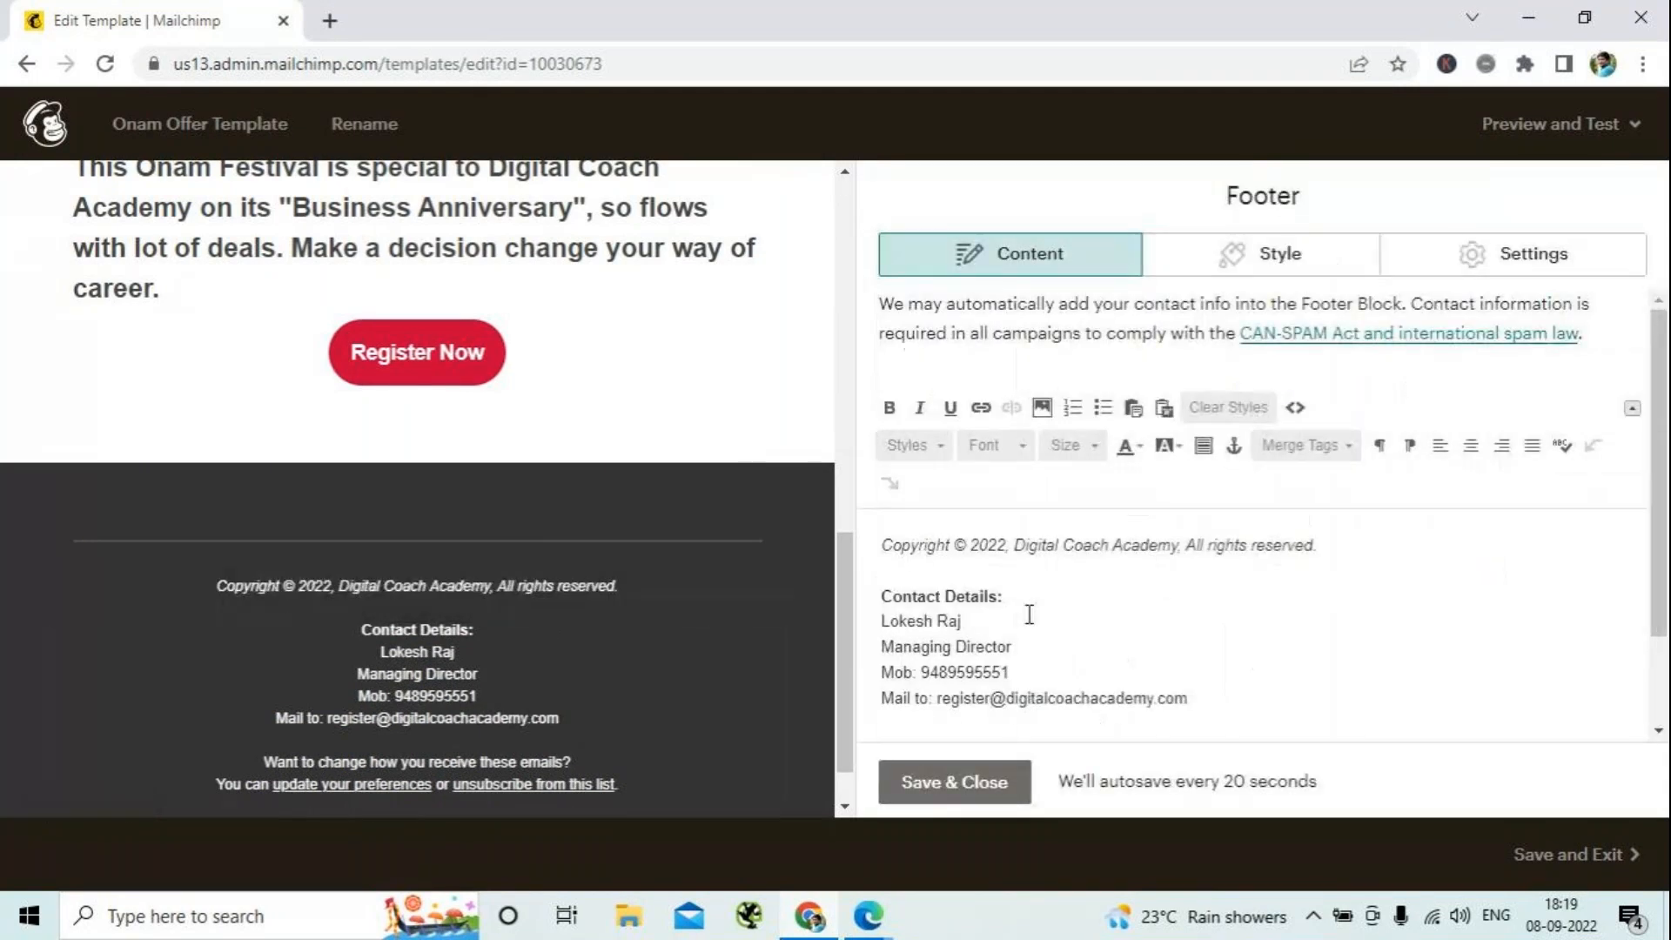
pyautogui.click(1442, 447)
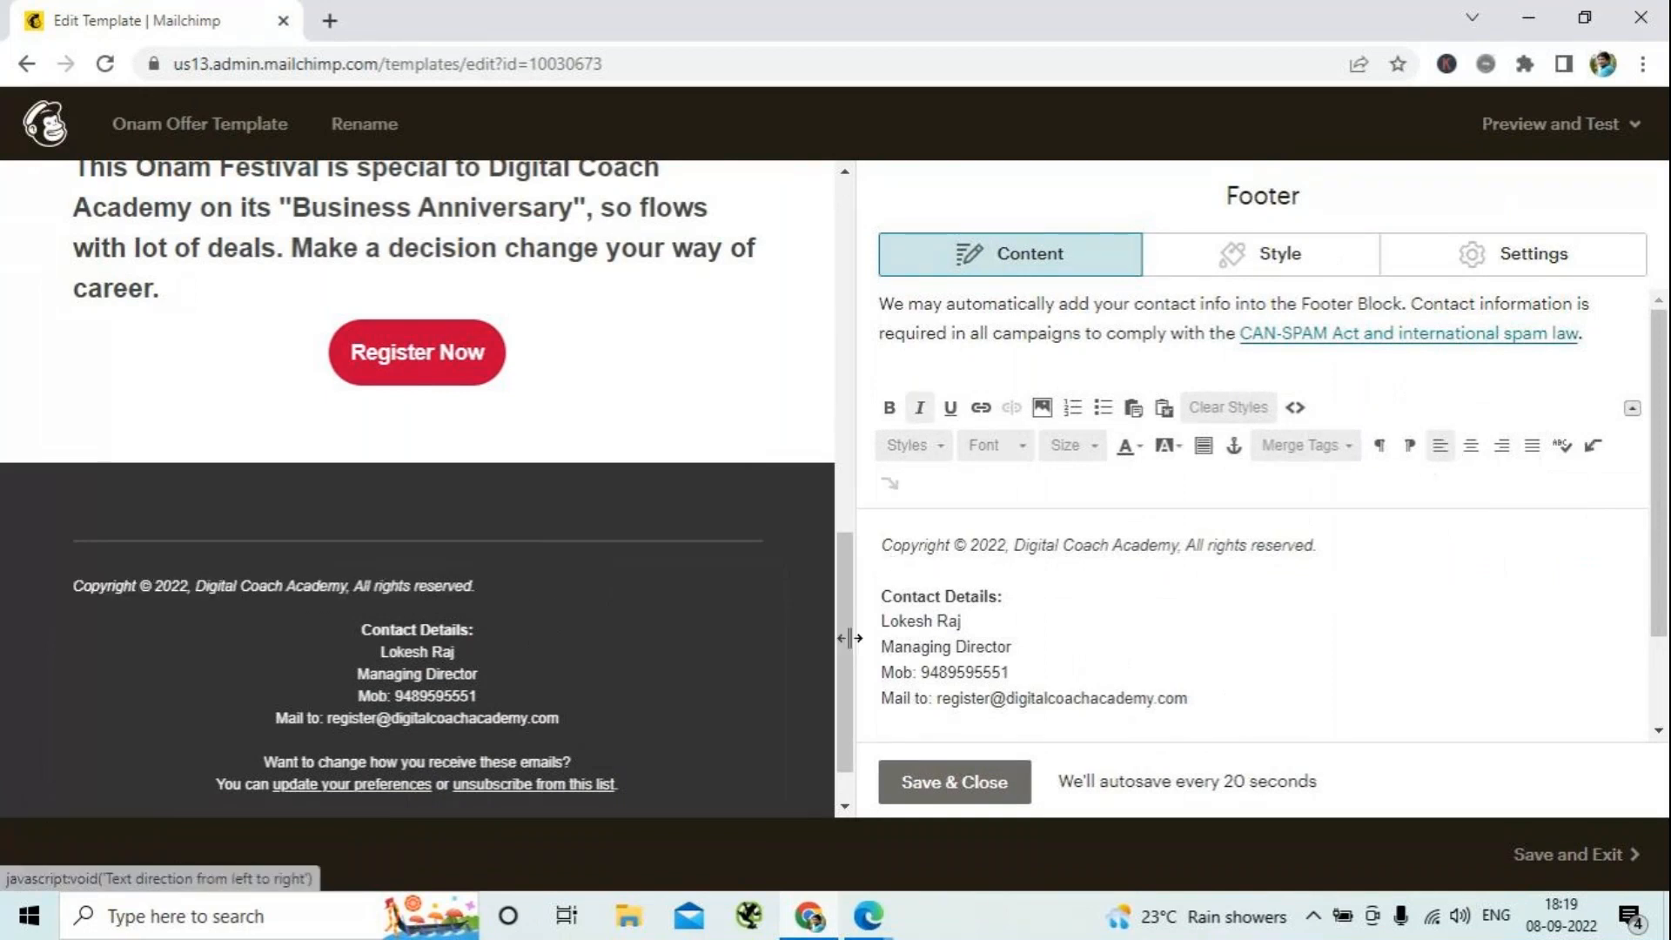
pyautogui.moveTo(883, 545); pyautogui.dragTo(1382, 822)
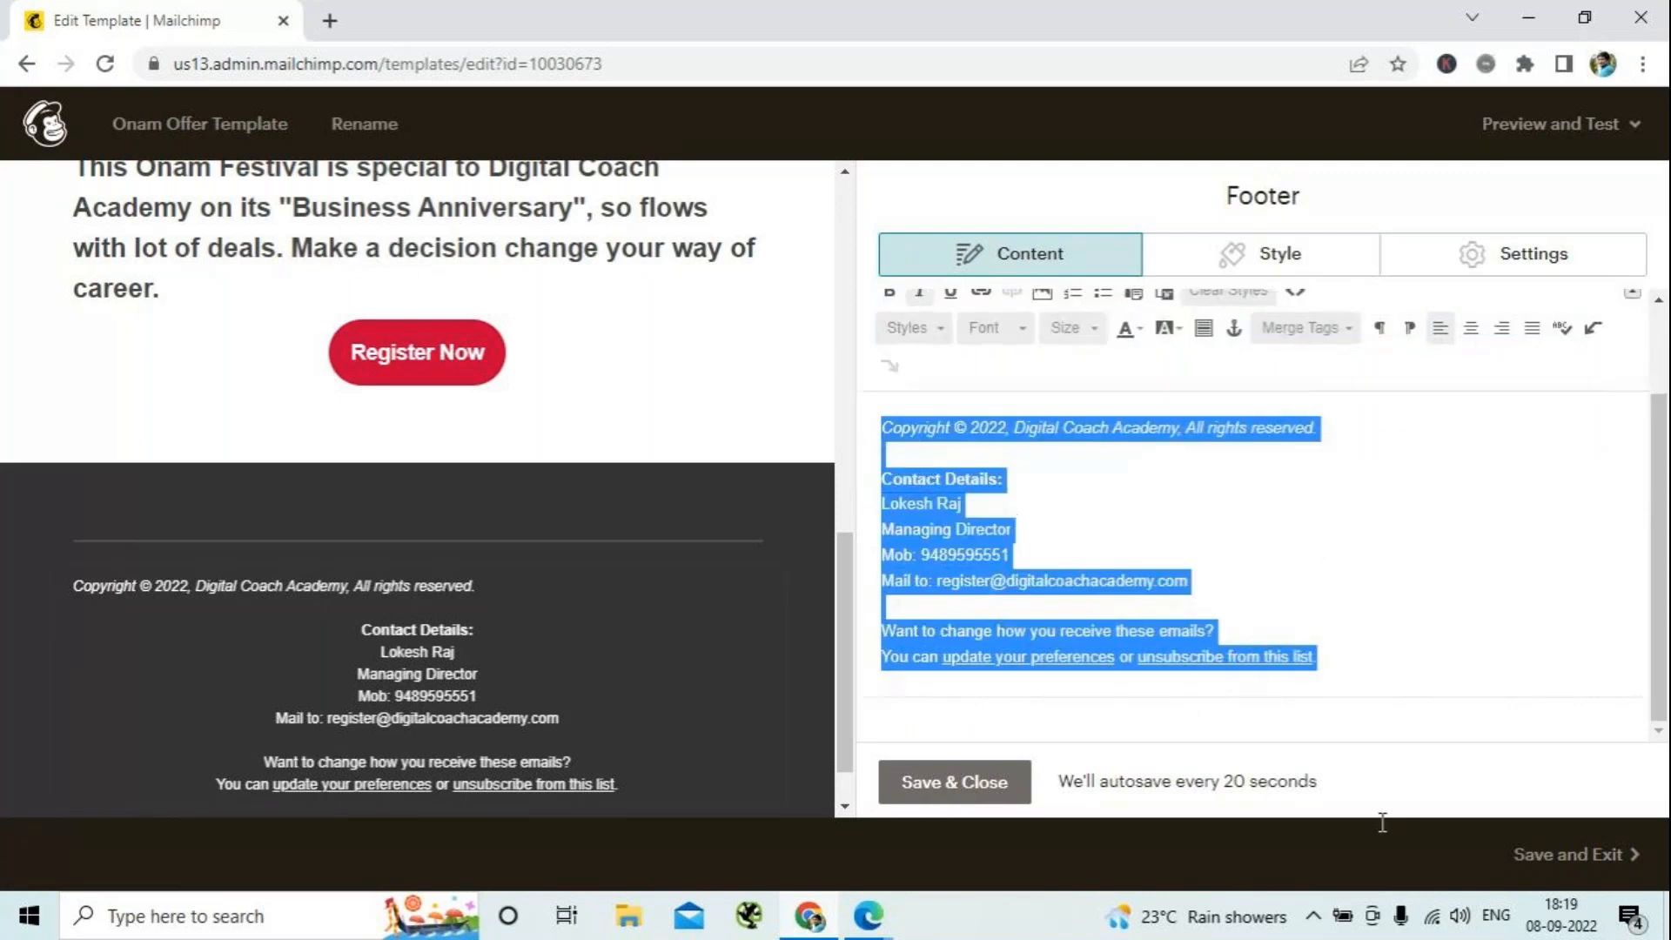
pyautogui.click(1441, 331)
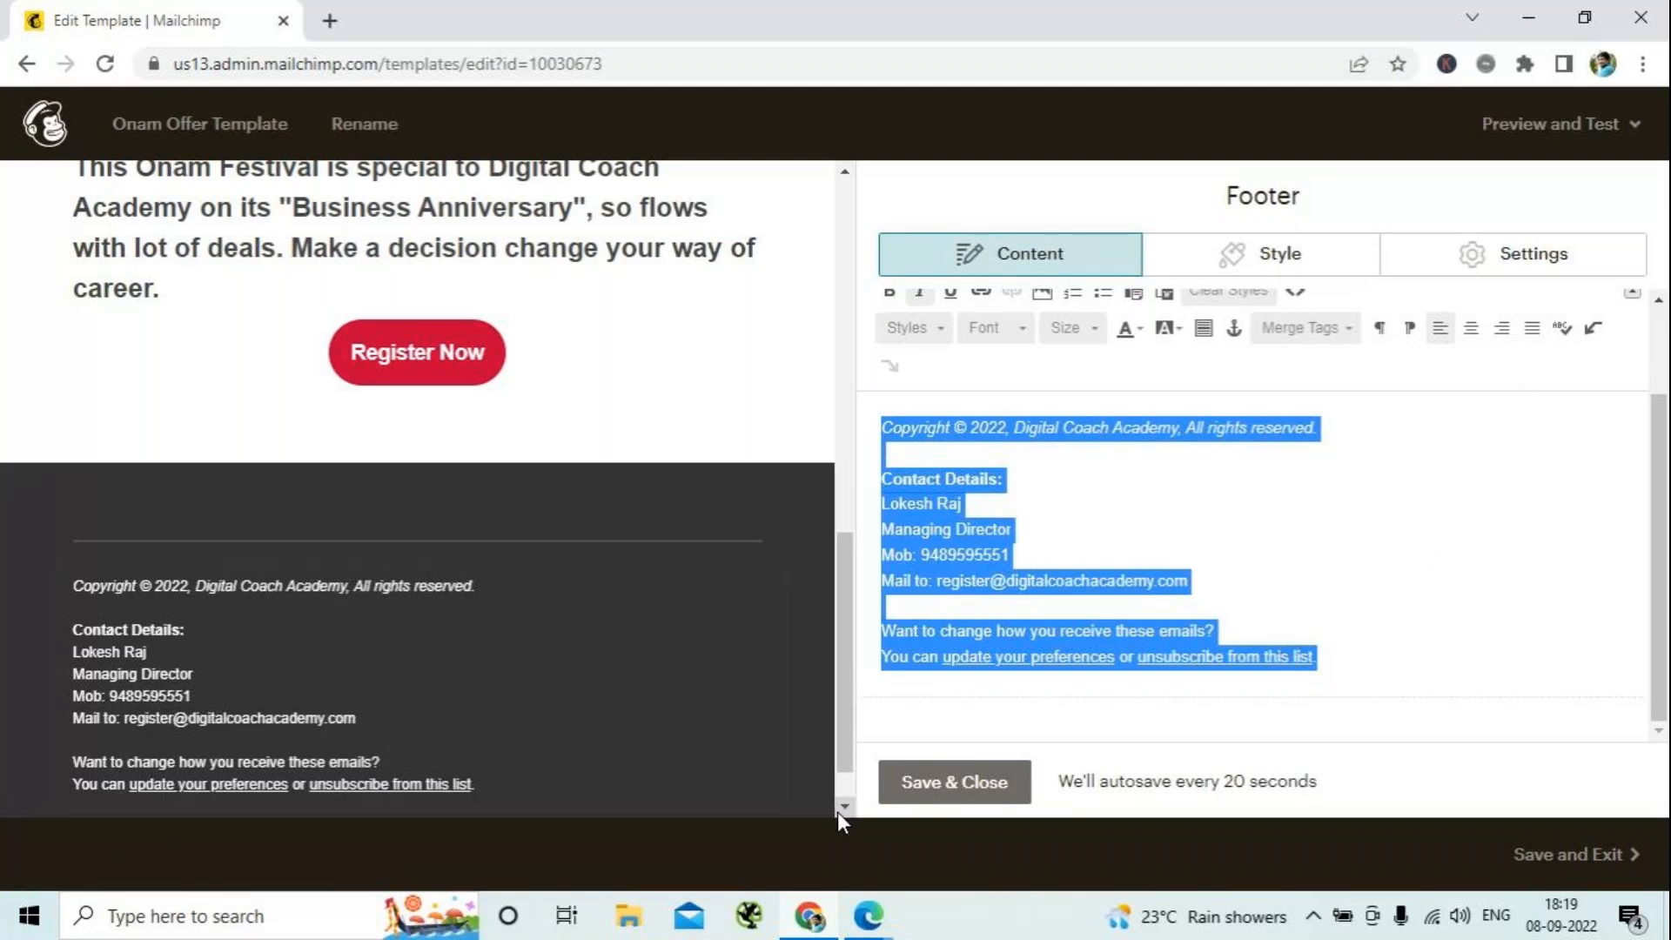
# - Save and close the footer block, then save the template and exit to the Templates page
pyautogui.click(922, 788)
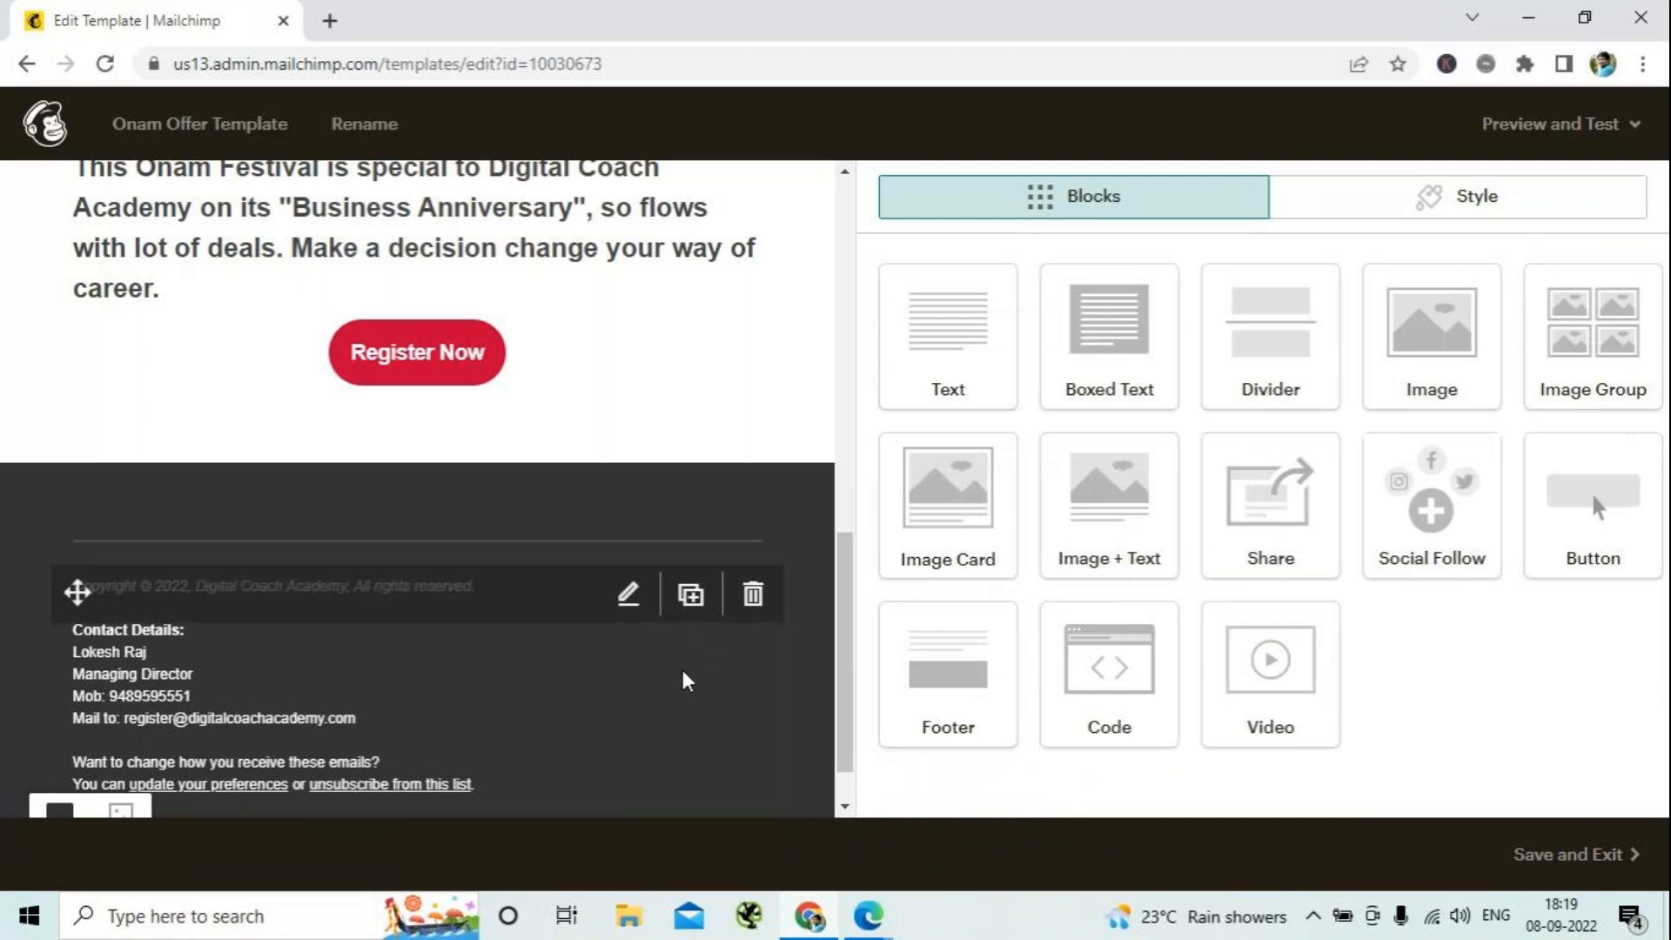
pyautogui.scroll(-1, 684, 682)
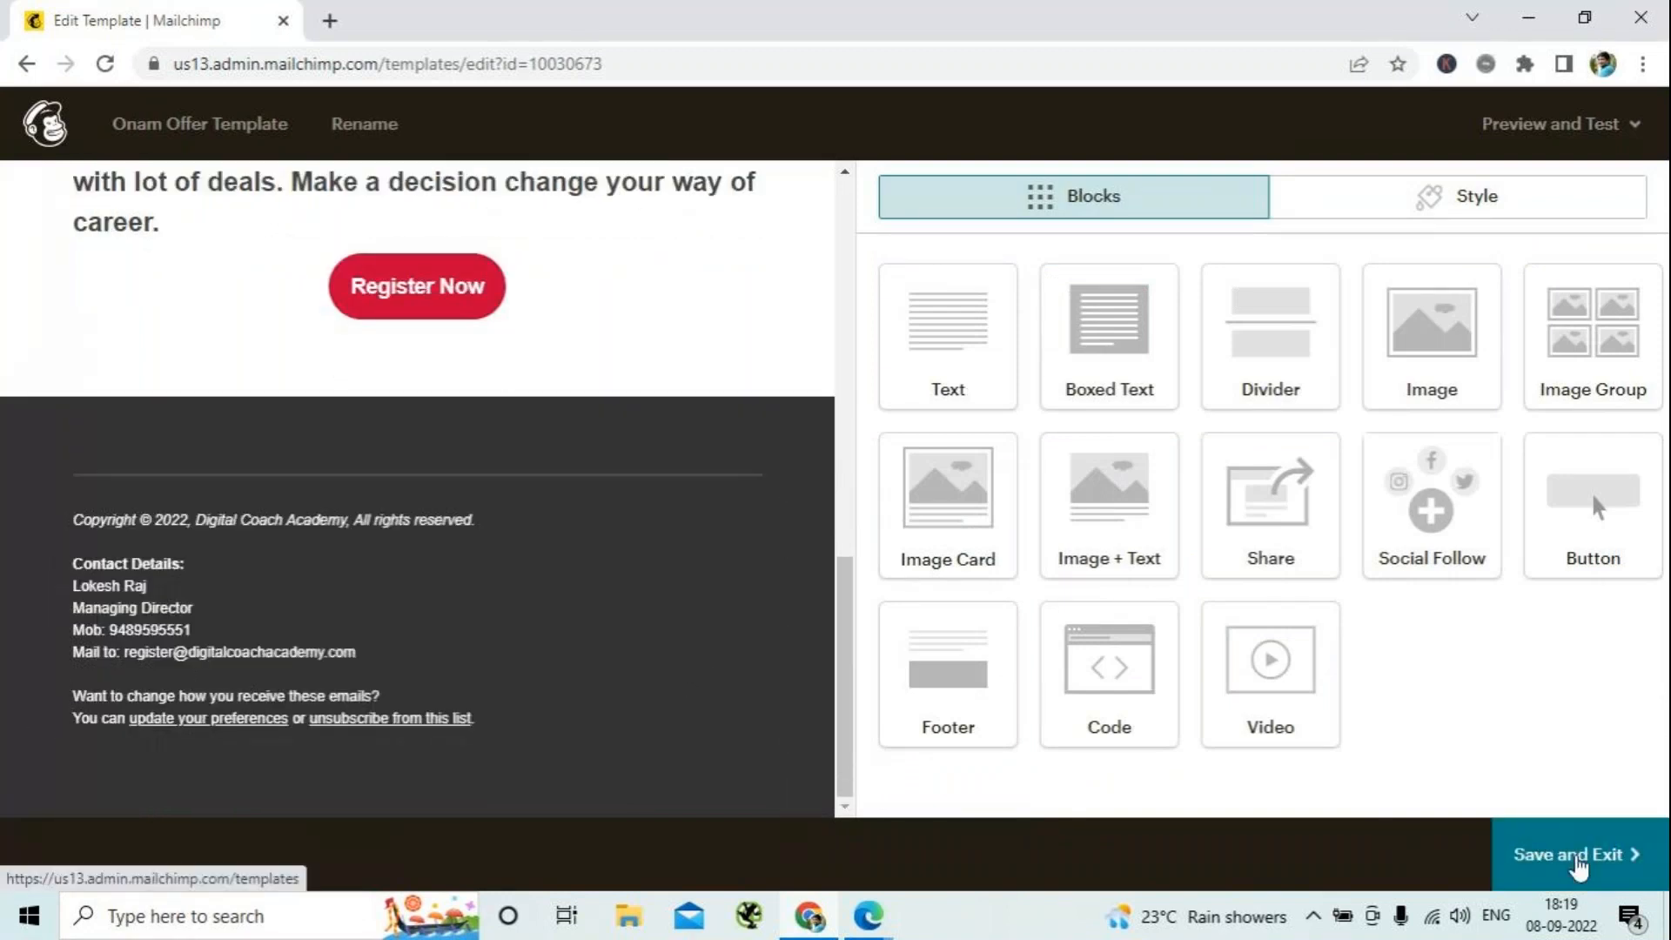
pyautogui.click(1579, 857)
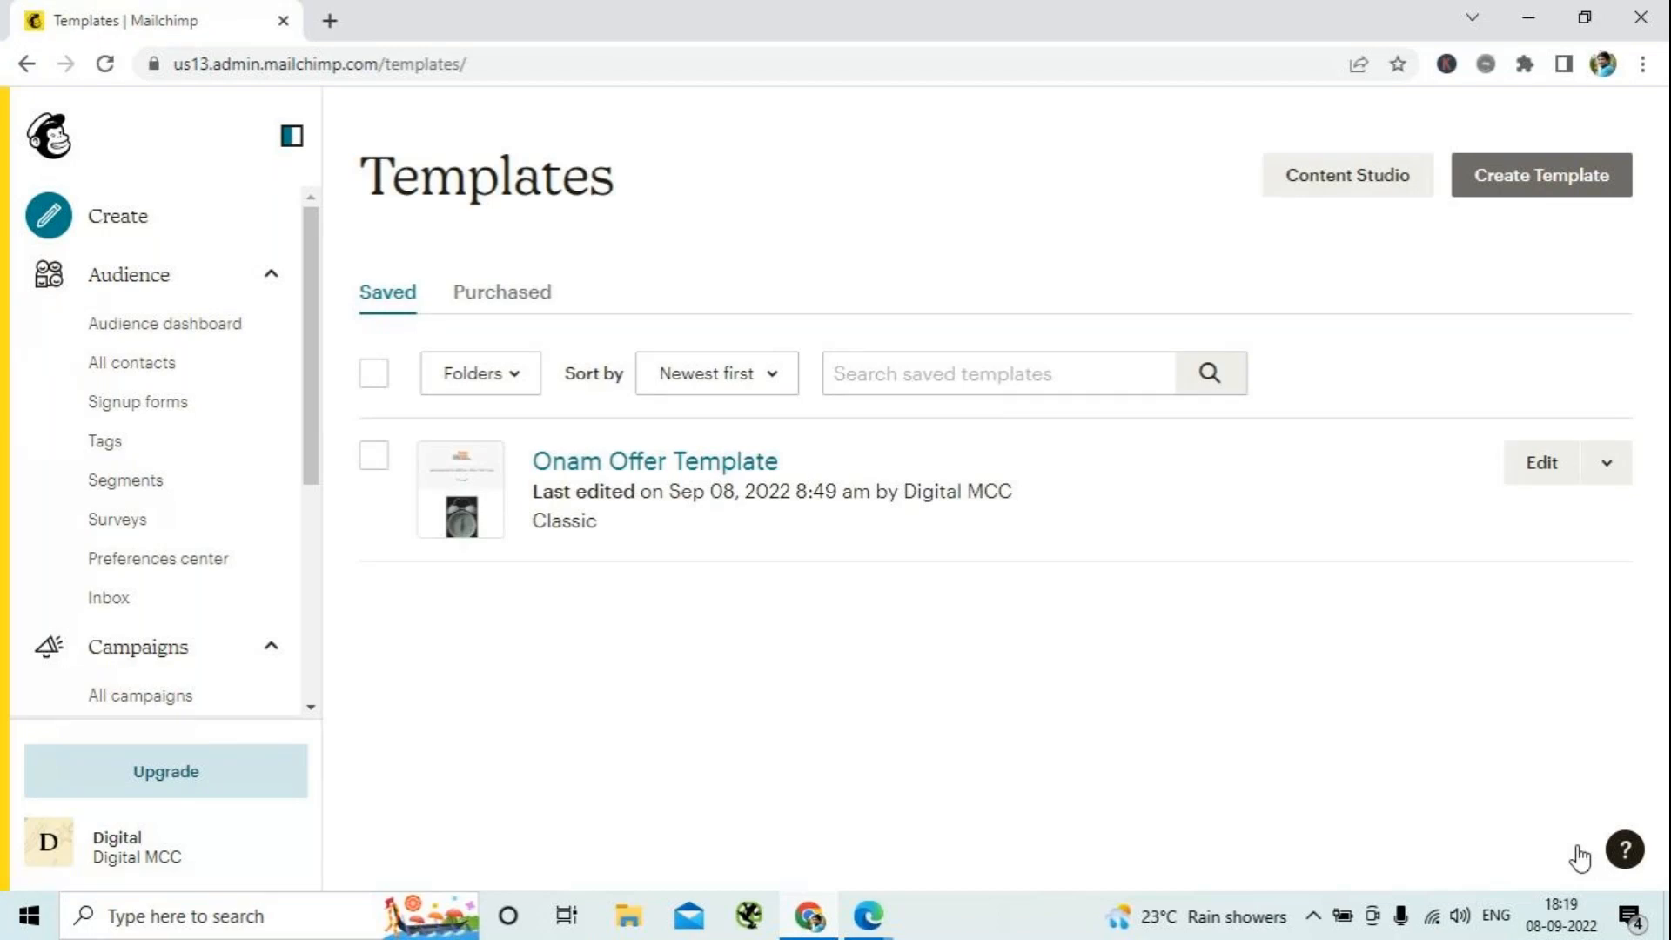
# - Create a regular email campaign named "Onam Festive Deal"
pyautogui.click(103, 230)
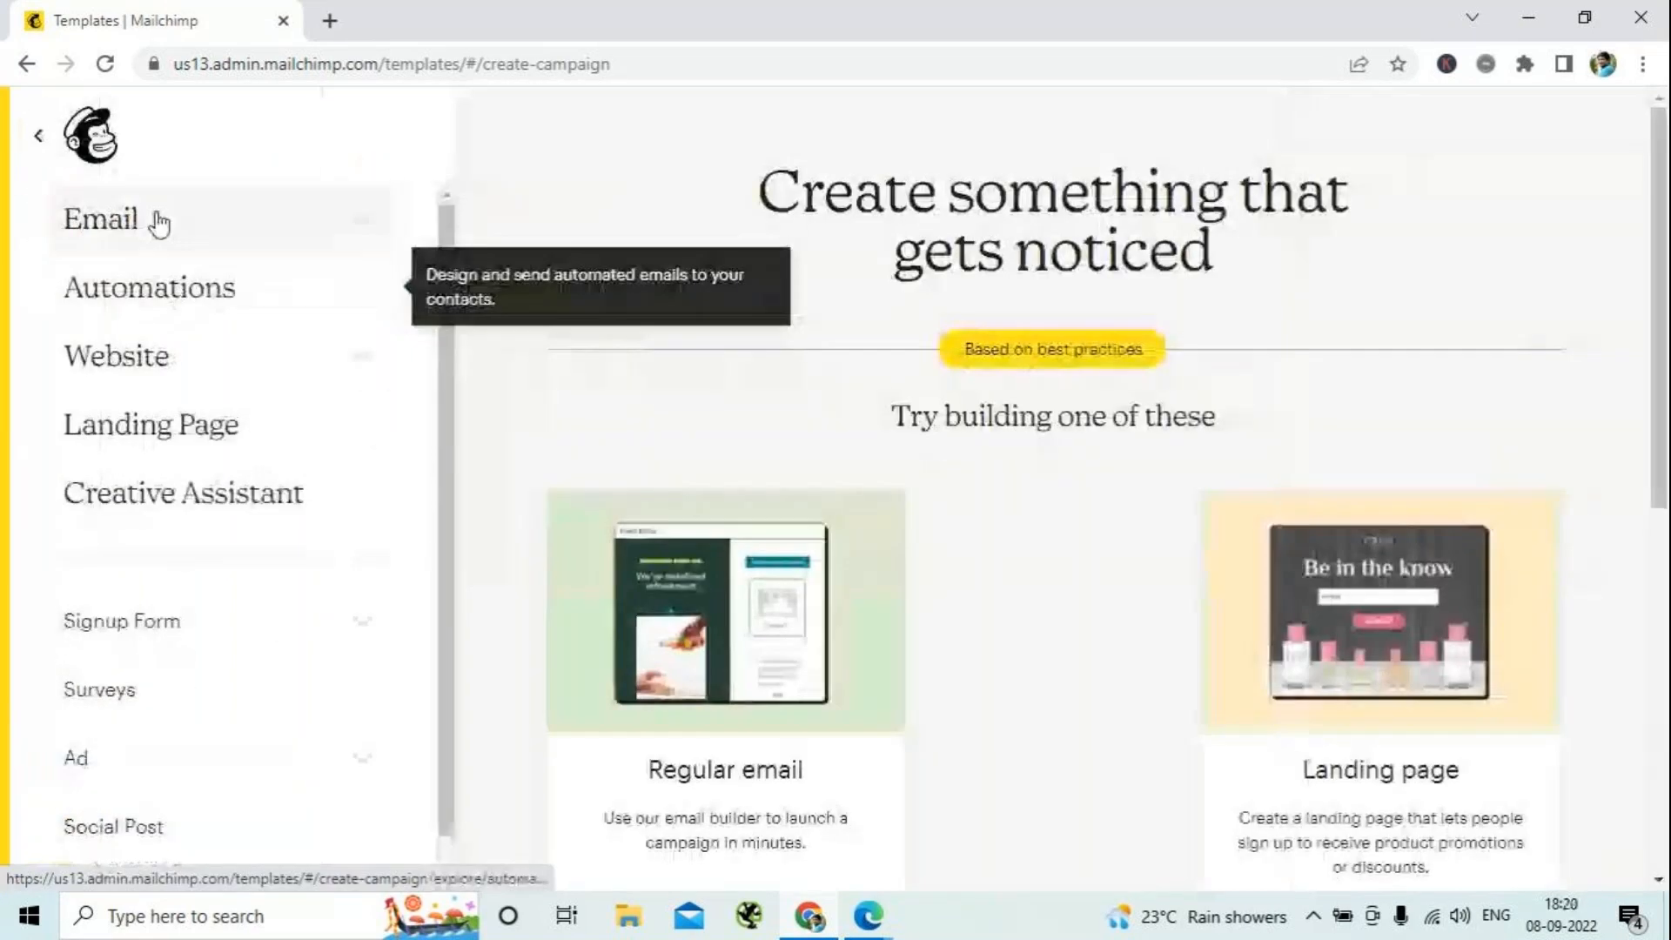
pyautogui.click(150, 228)
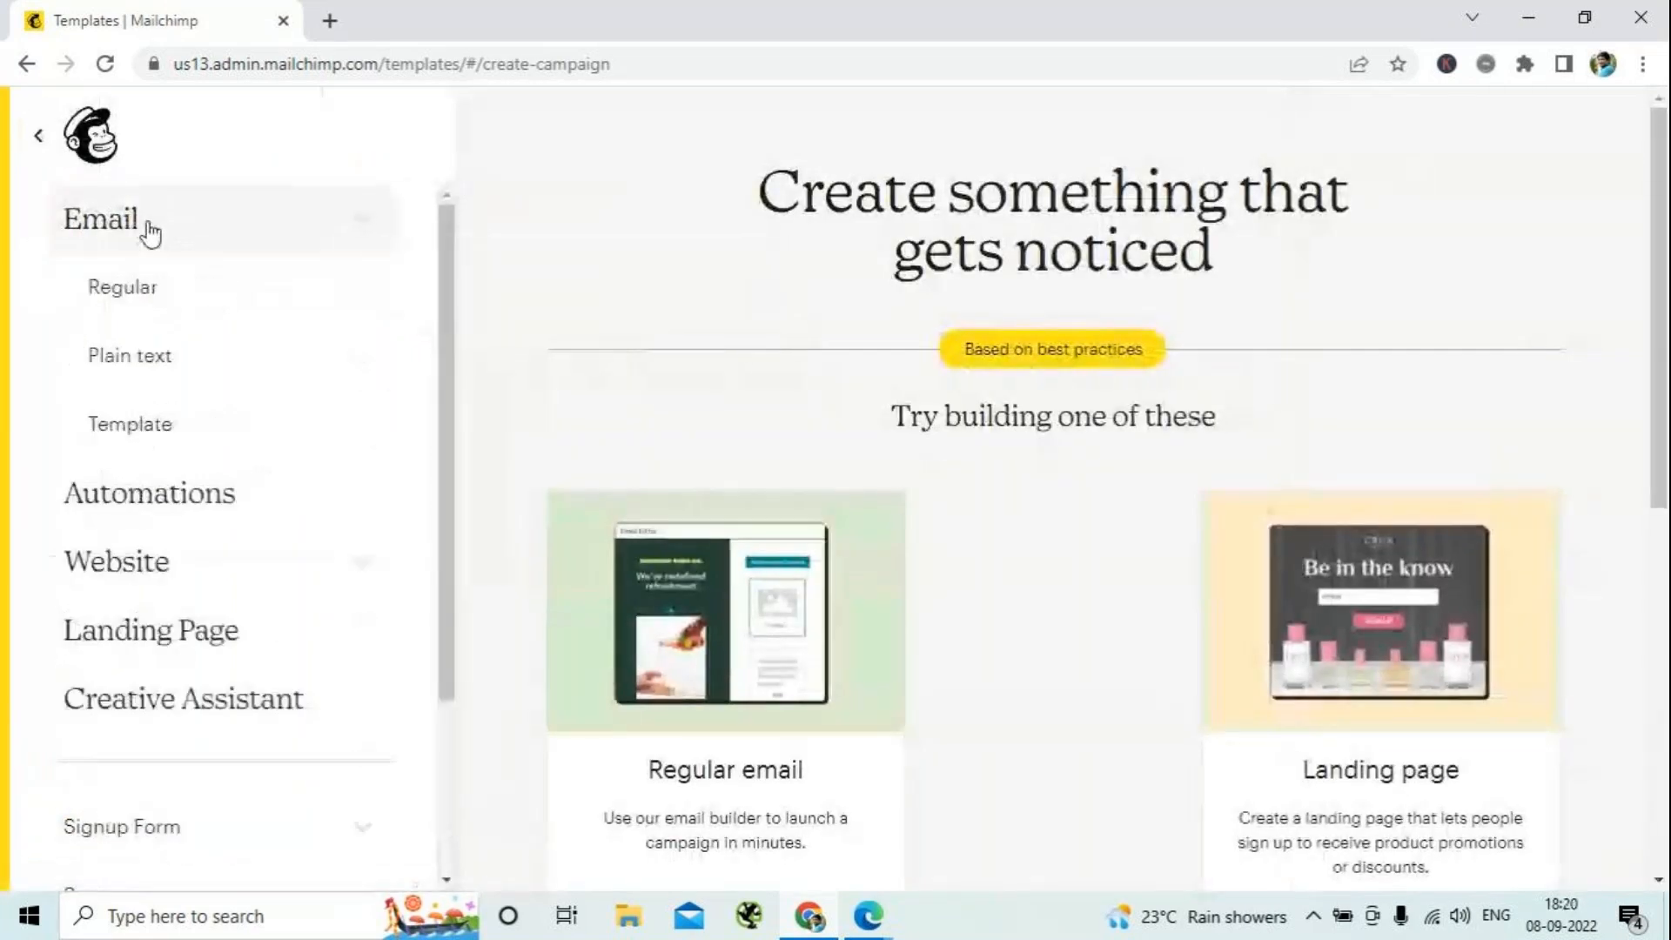
pyautogui.click(162, 293)
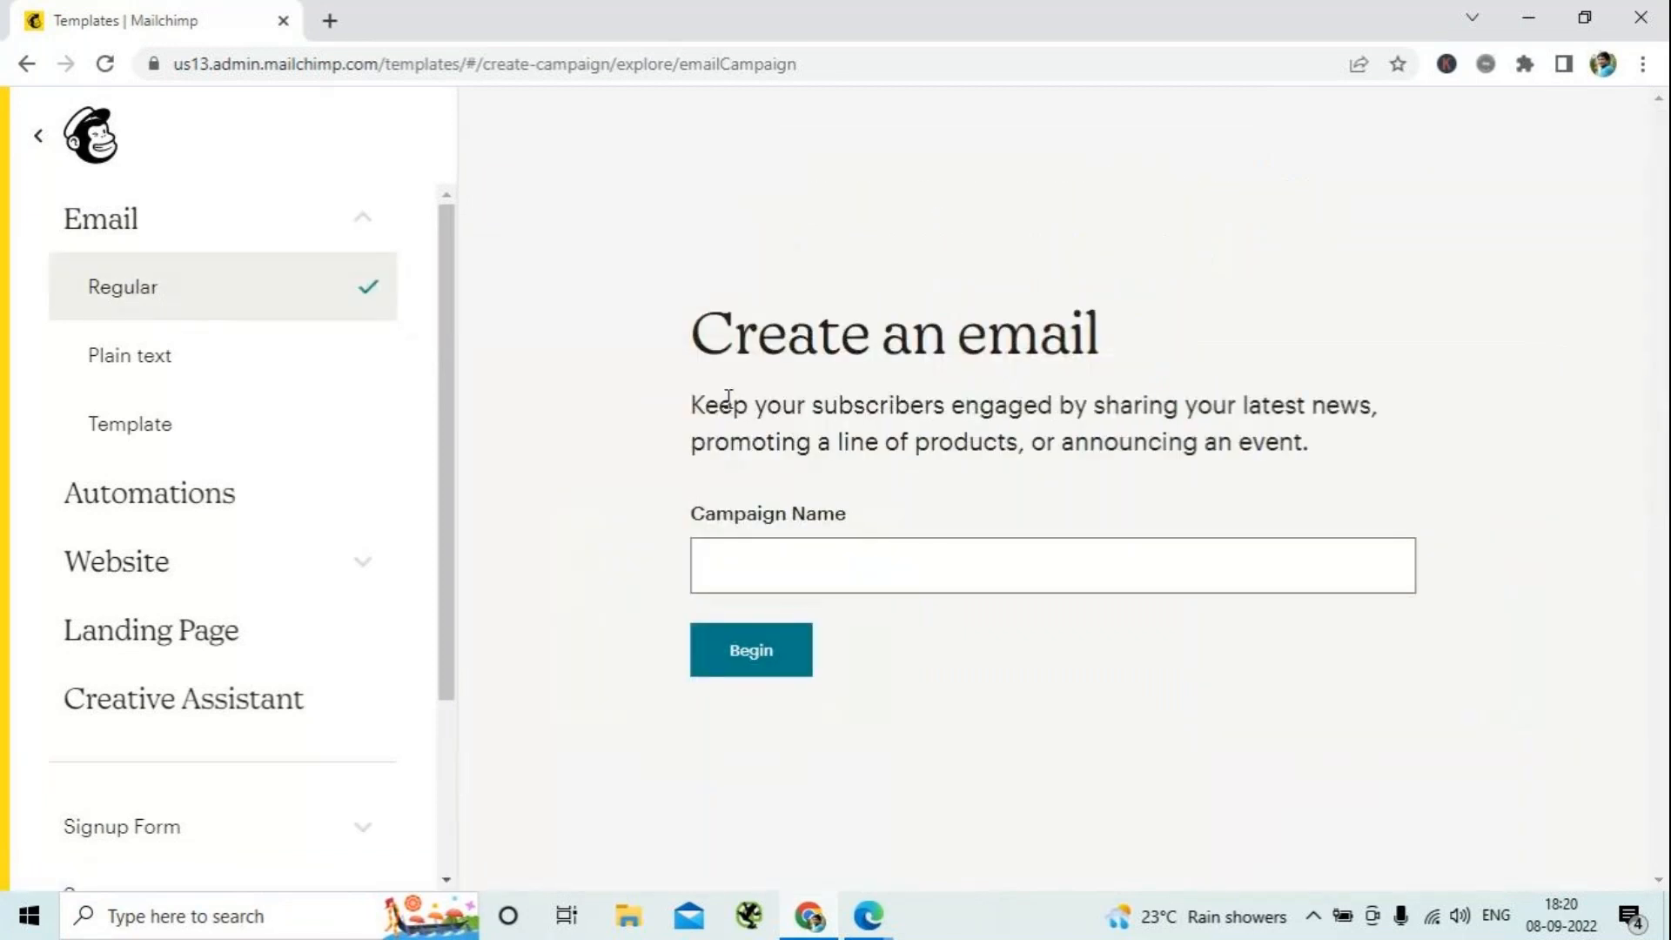
pyautogui.click(786, 557)
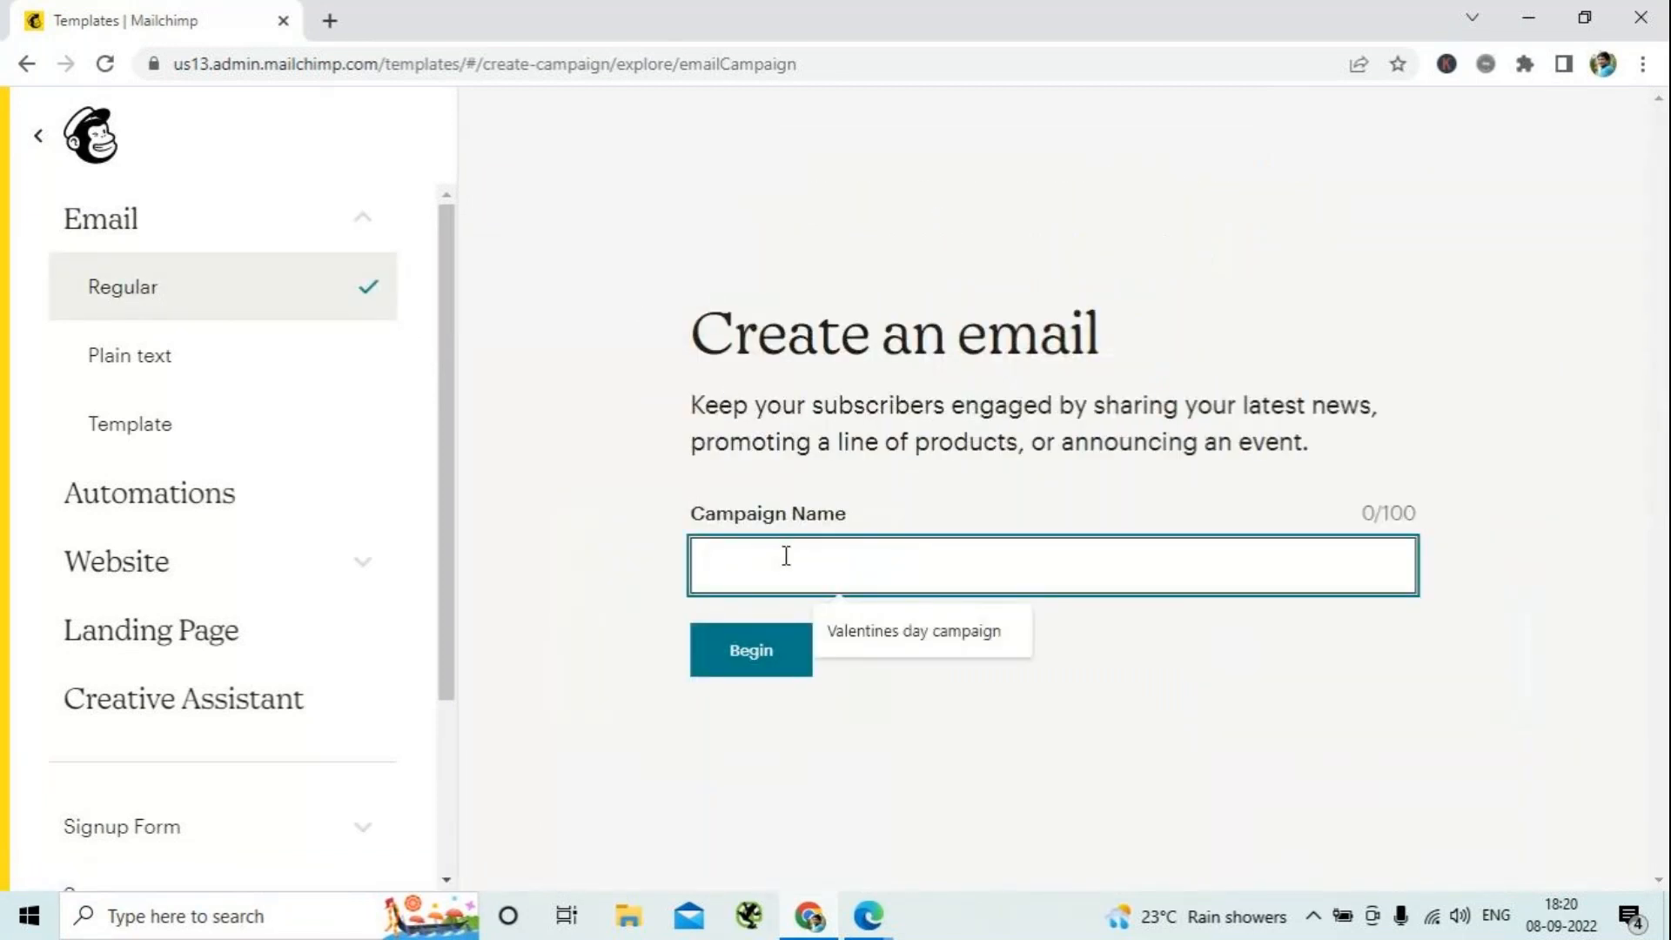
pyautogui.write('Onam ')
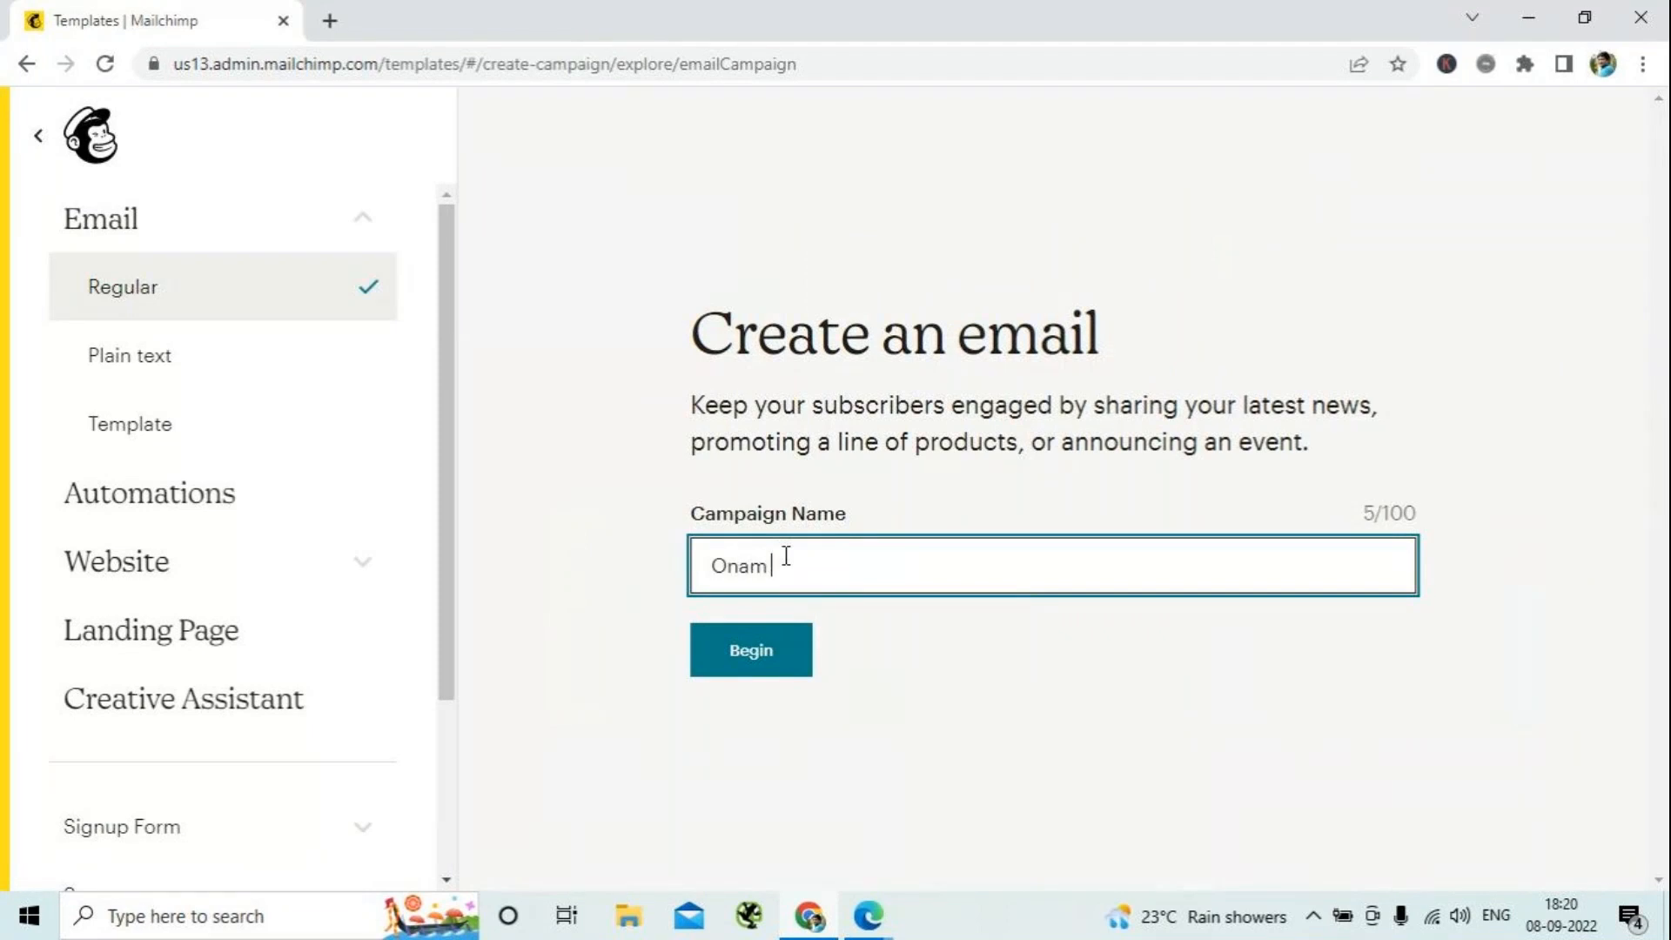
pyautogui.write('Festive Deal')
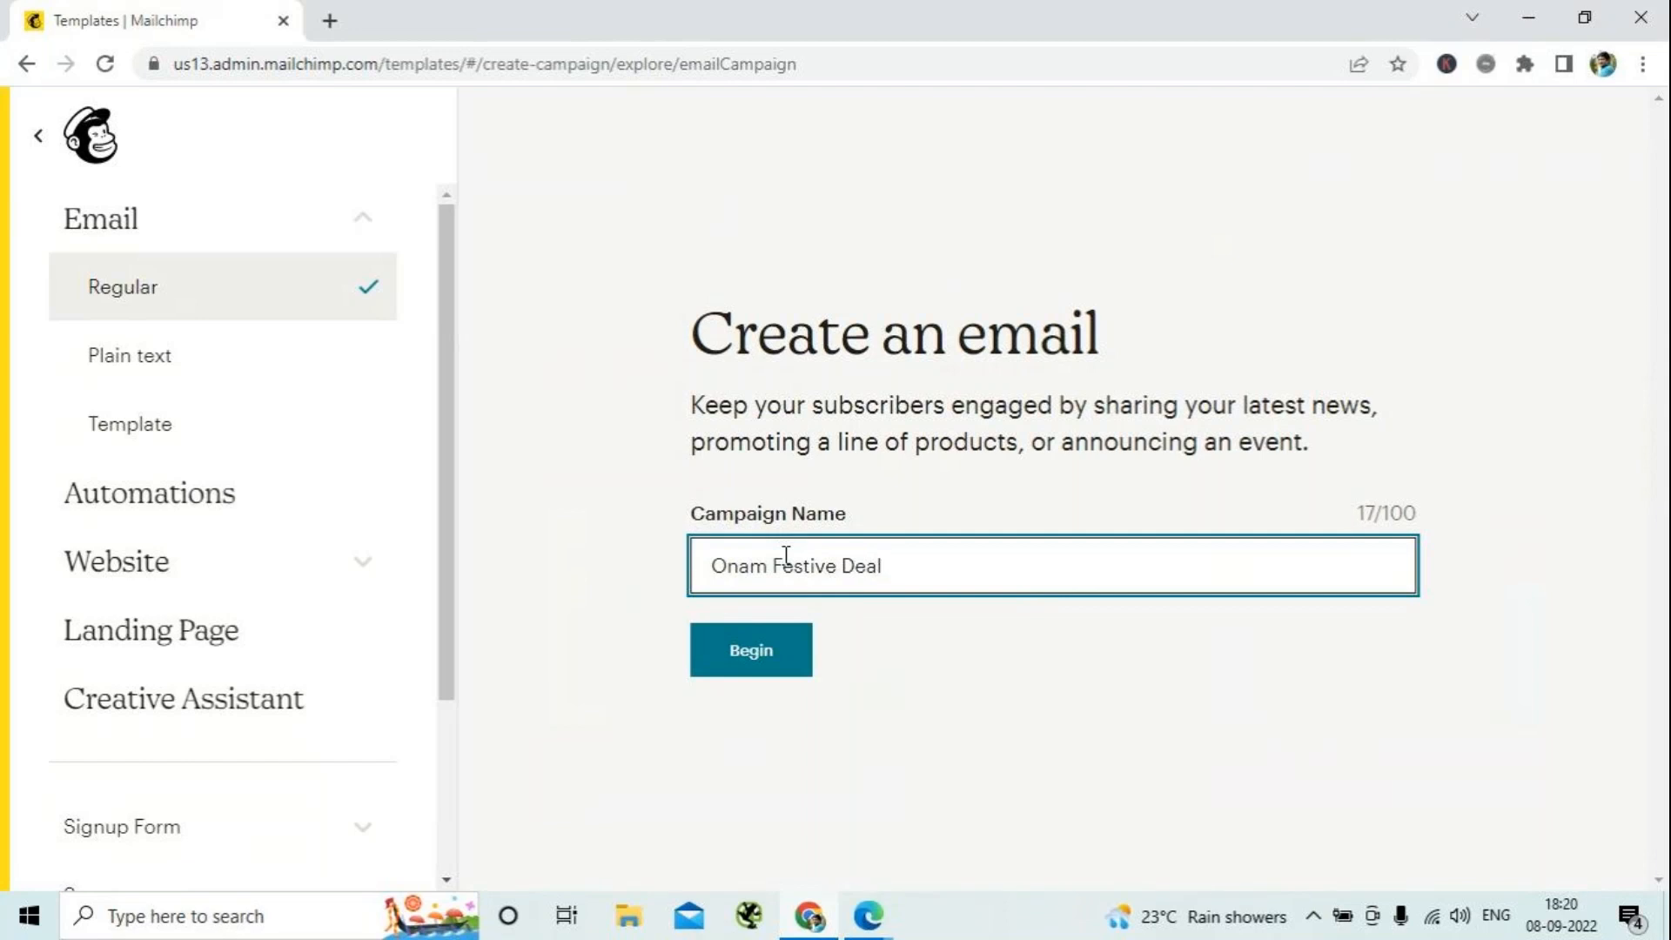
pyautogui.click(761, 673)
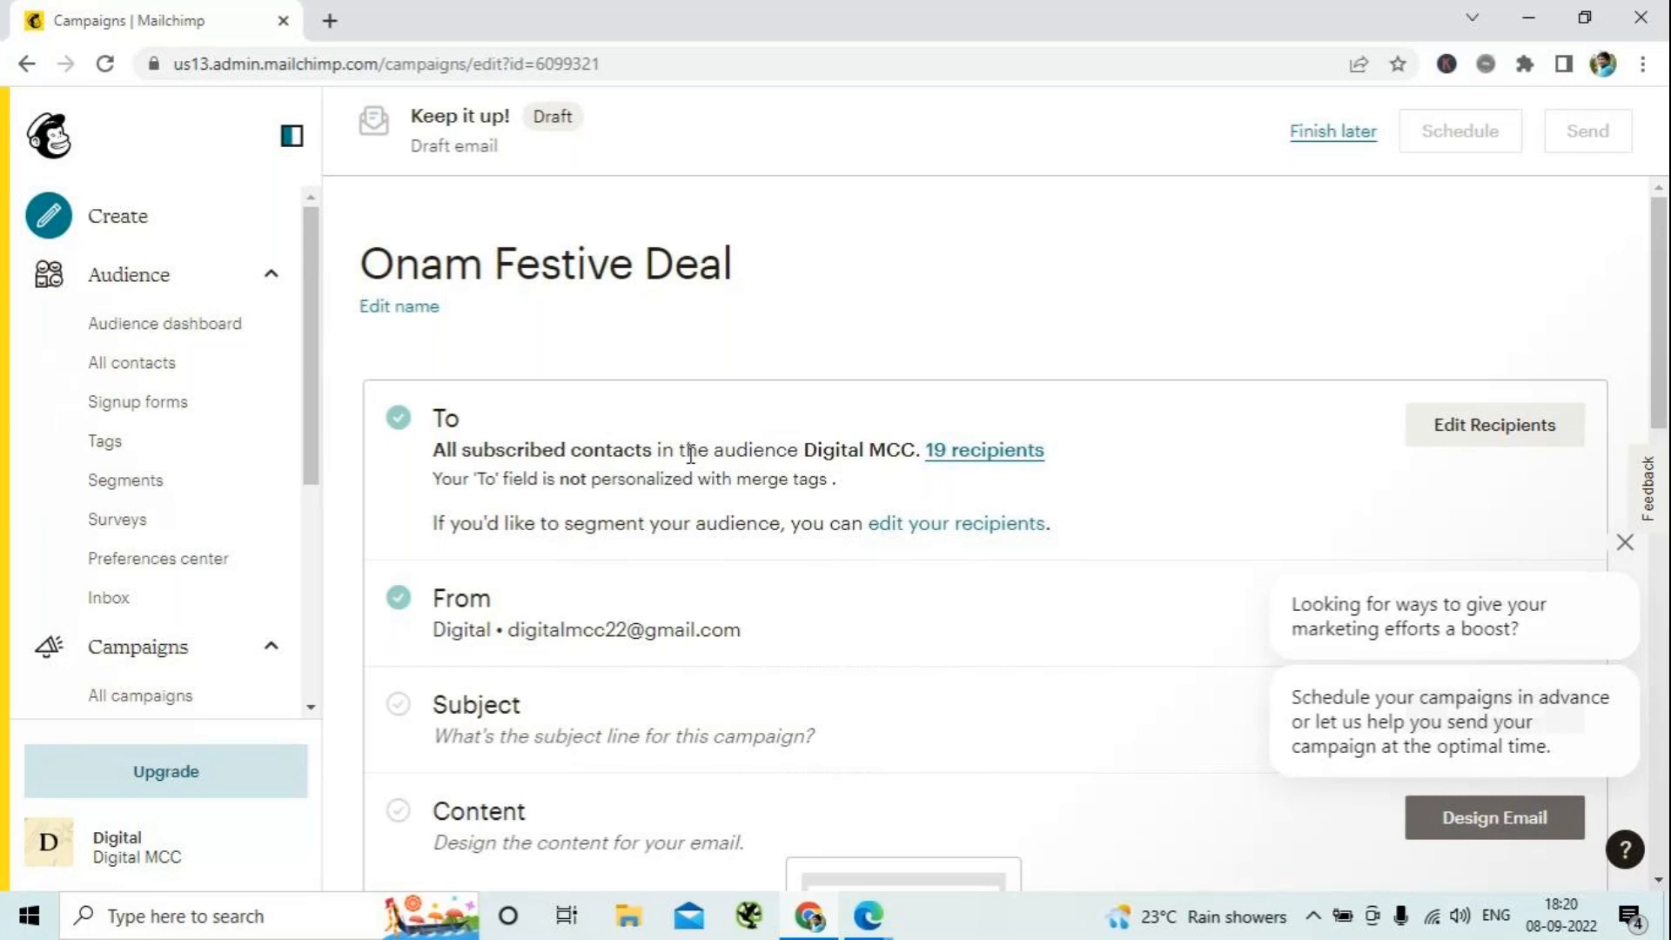
# - Edit the campaign's recipients, trying the Google Ad1 tag and switching back to All subscribers in audience
pyautogui.click(1625, 543)
pyautogui.click(1510, 424)
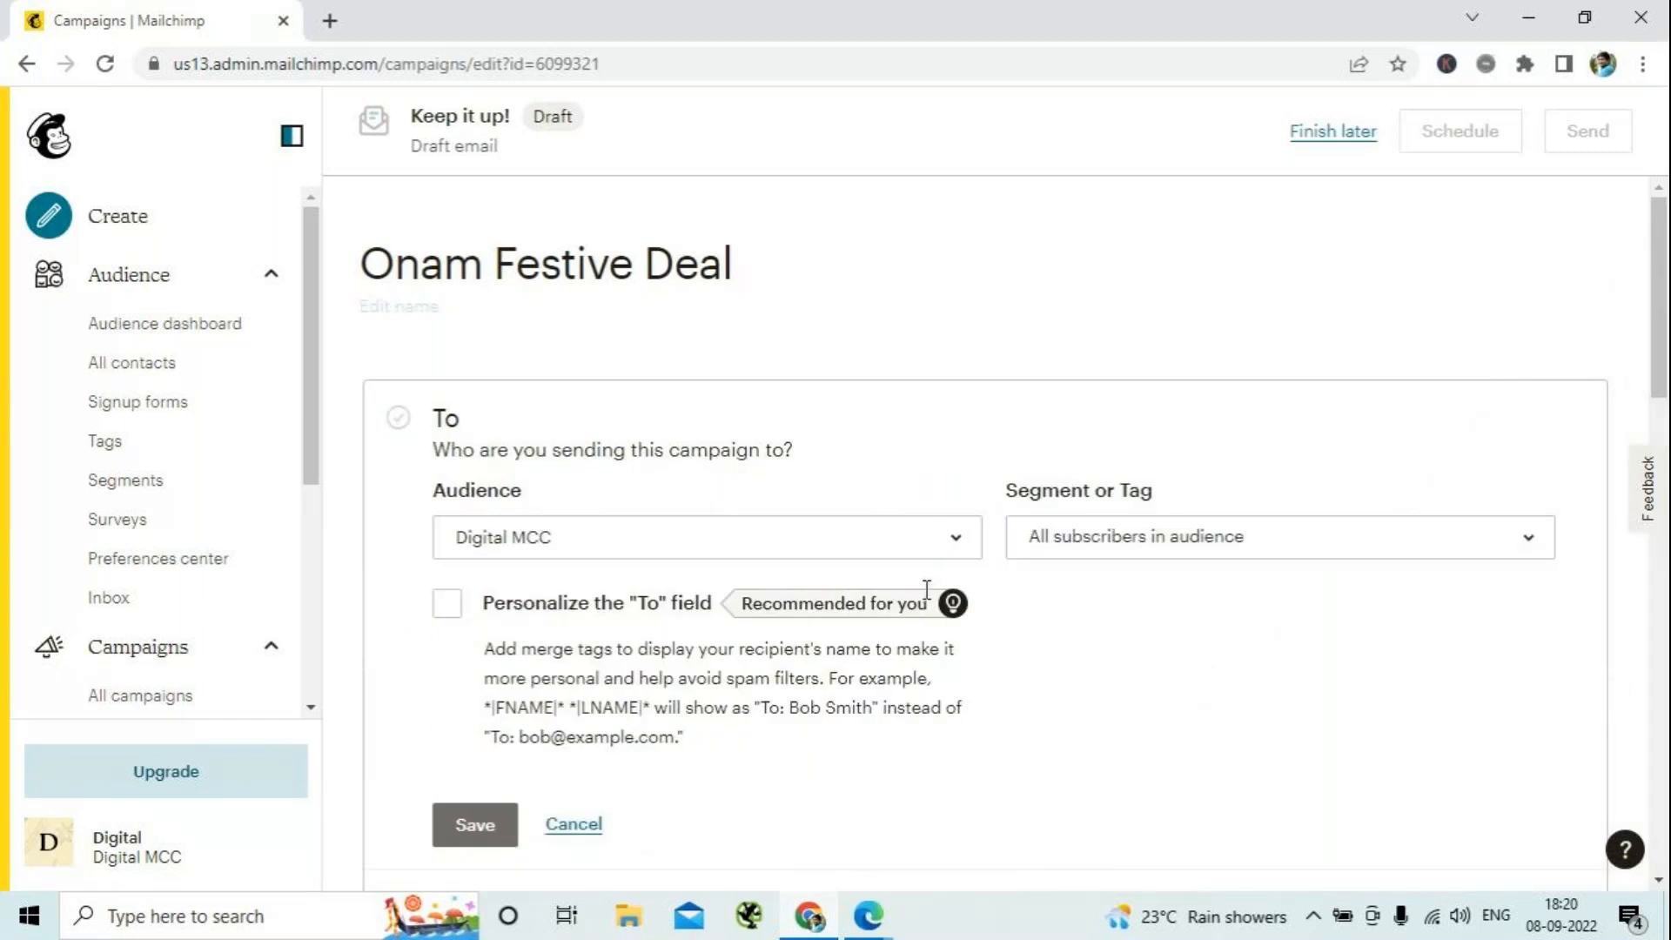
pyautogui.click(1537, 564)
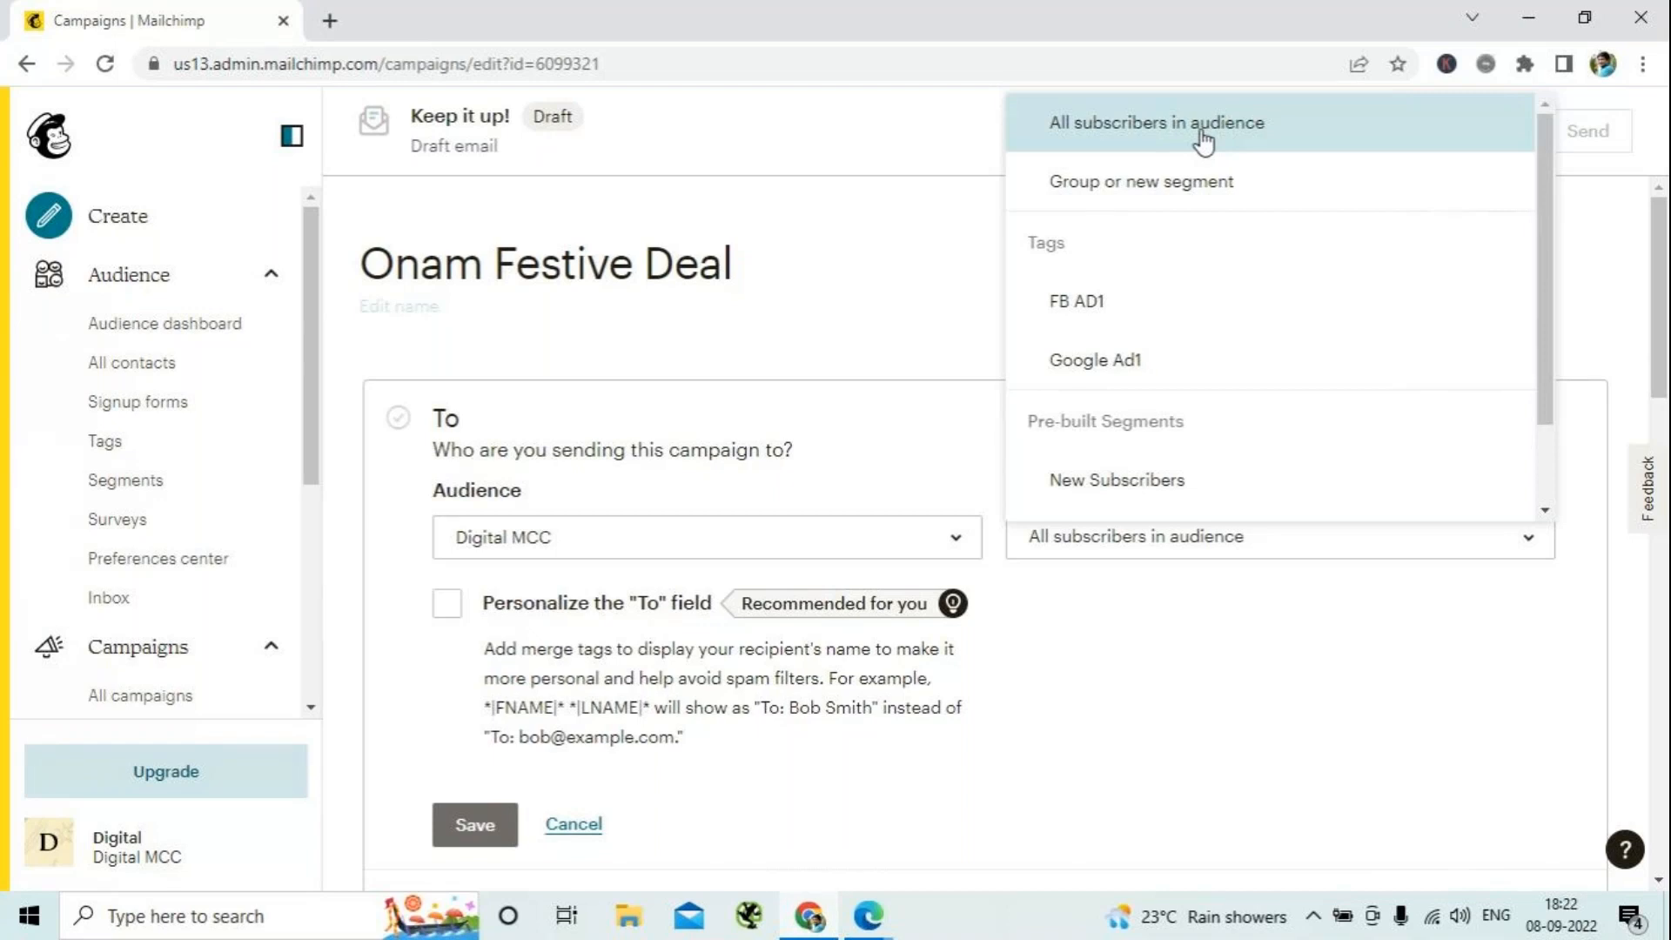
pyautogui.click(1140, 361)
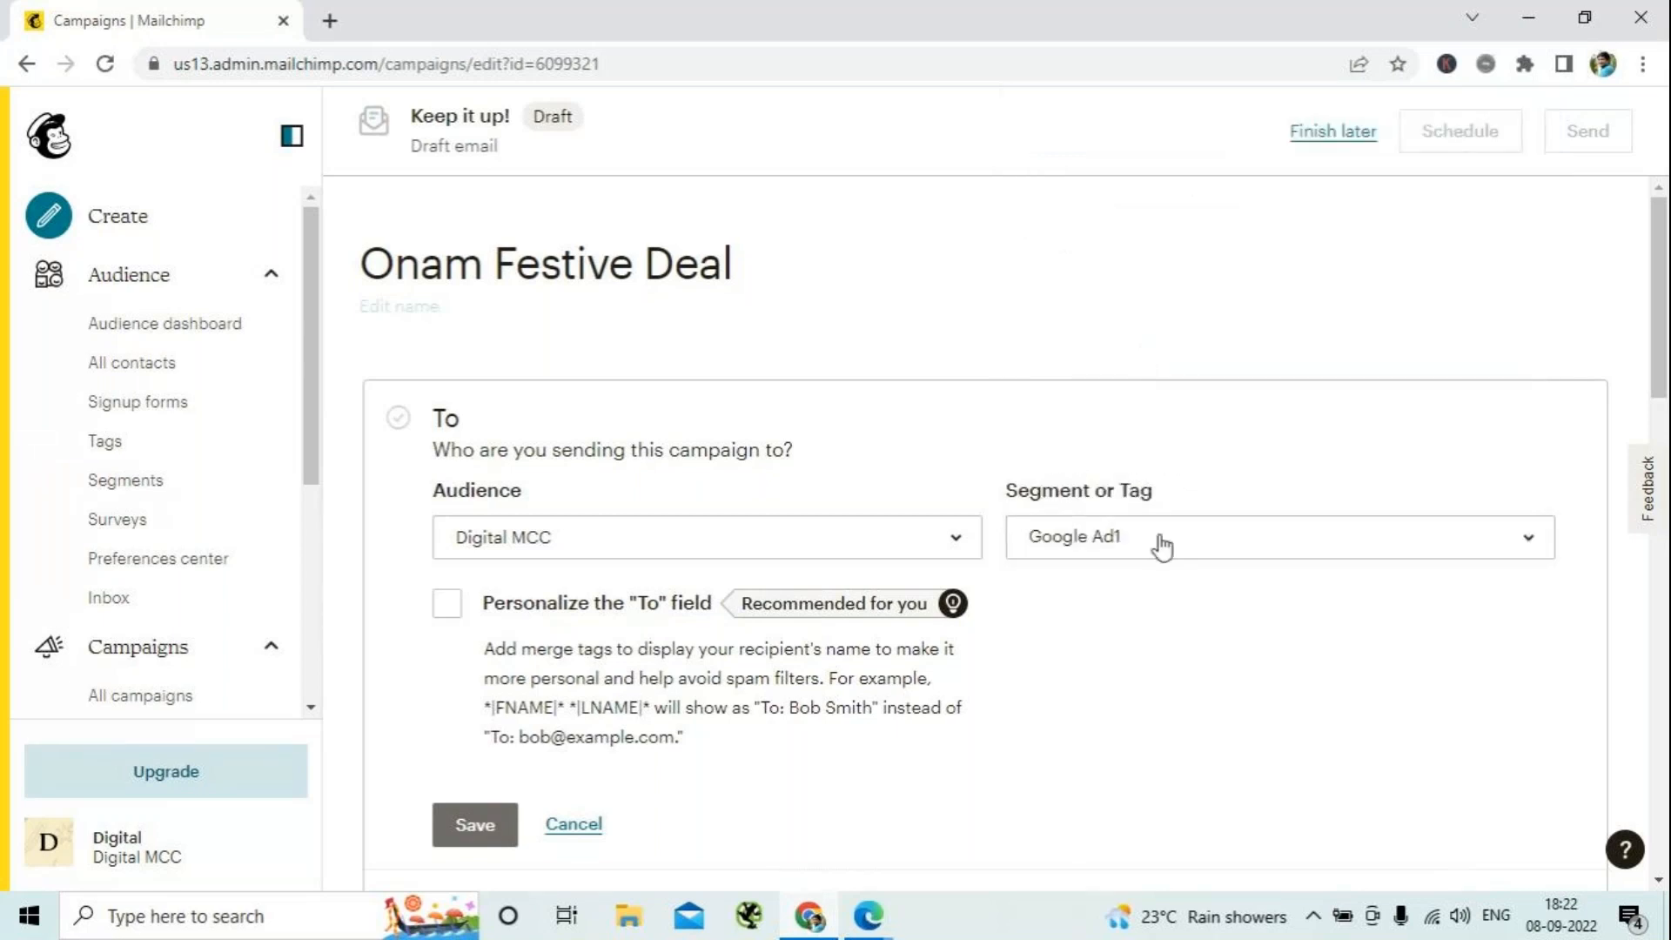
pyautogui.click(1157, 544)
pyautogui.click(1204, 317)
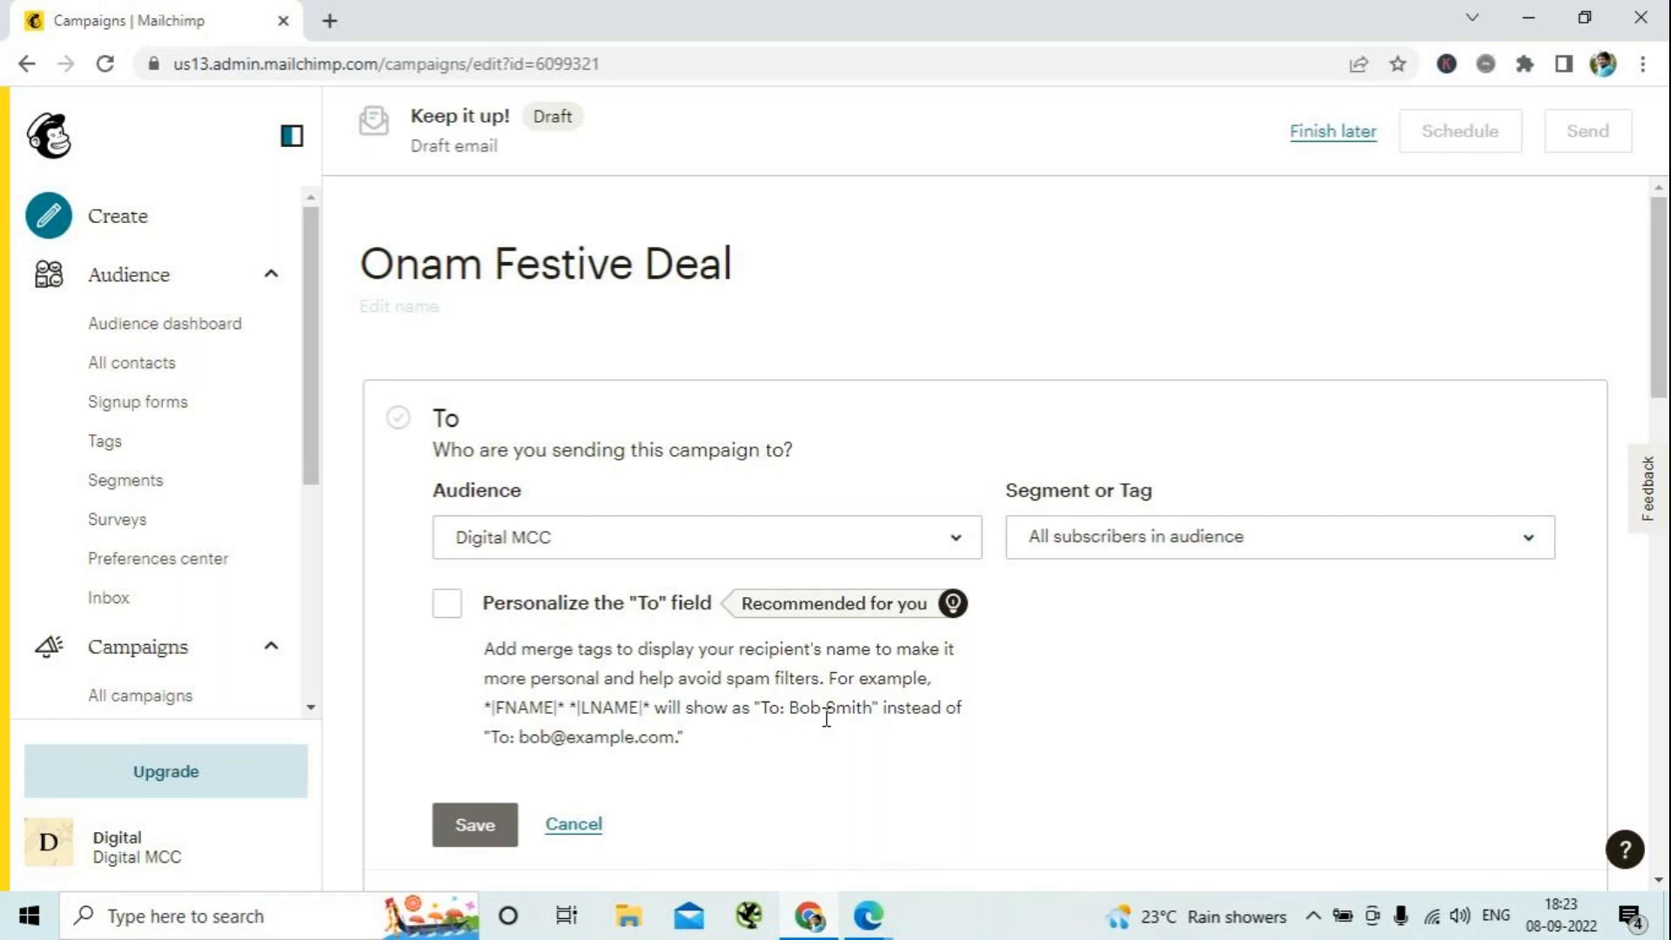
# - Personalize the "To" field with the *|FNAME|* *|LNAME|* merge tag and save the recipient settings
pyautogui.click(448, 609)
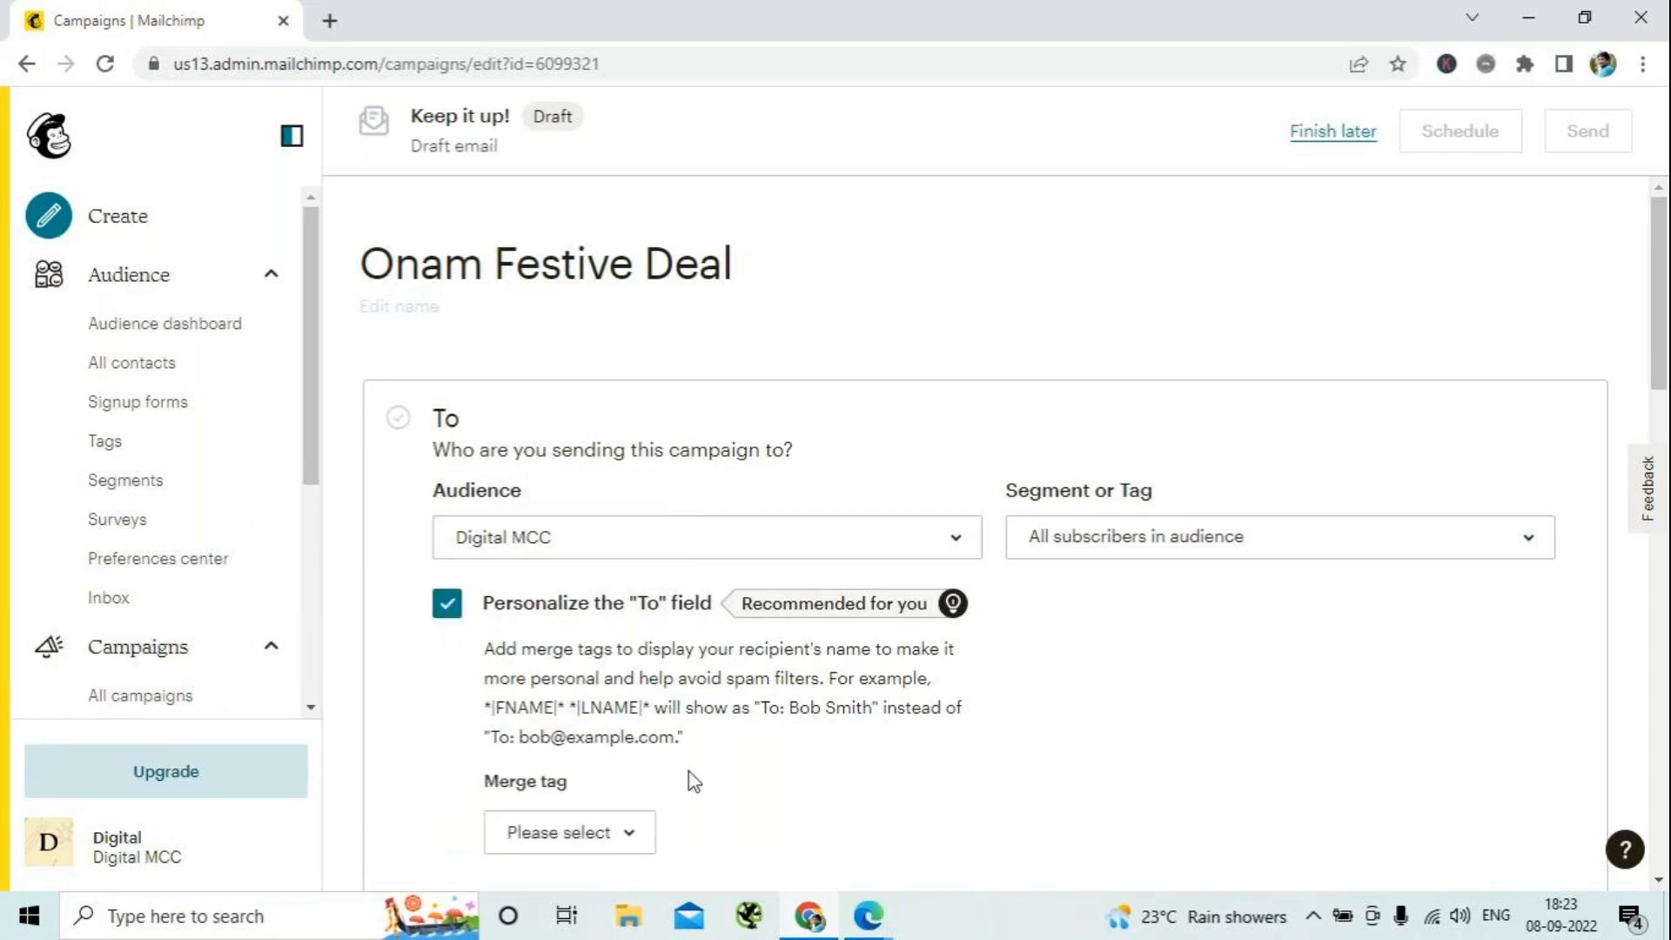
pyautogui.scroll(-3, 746, 765)
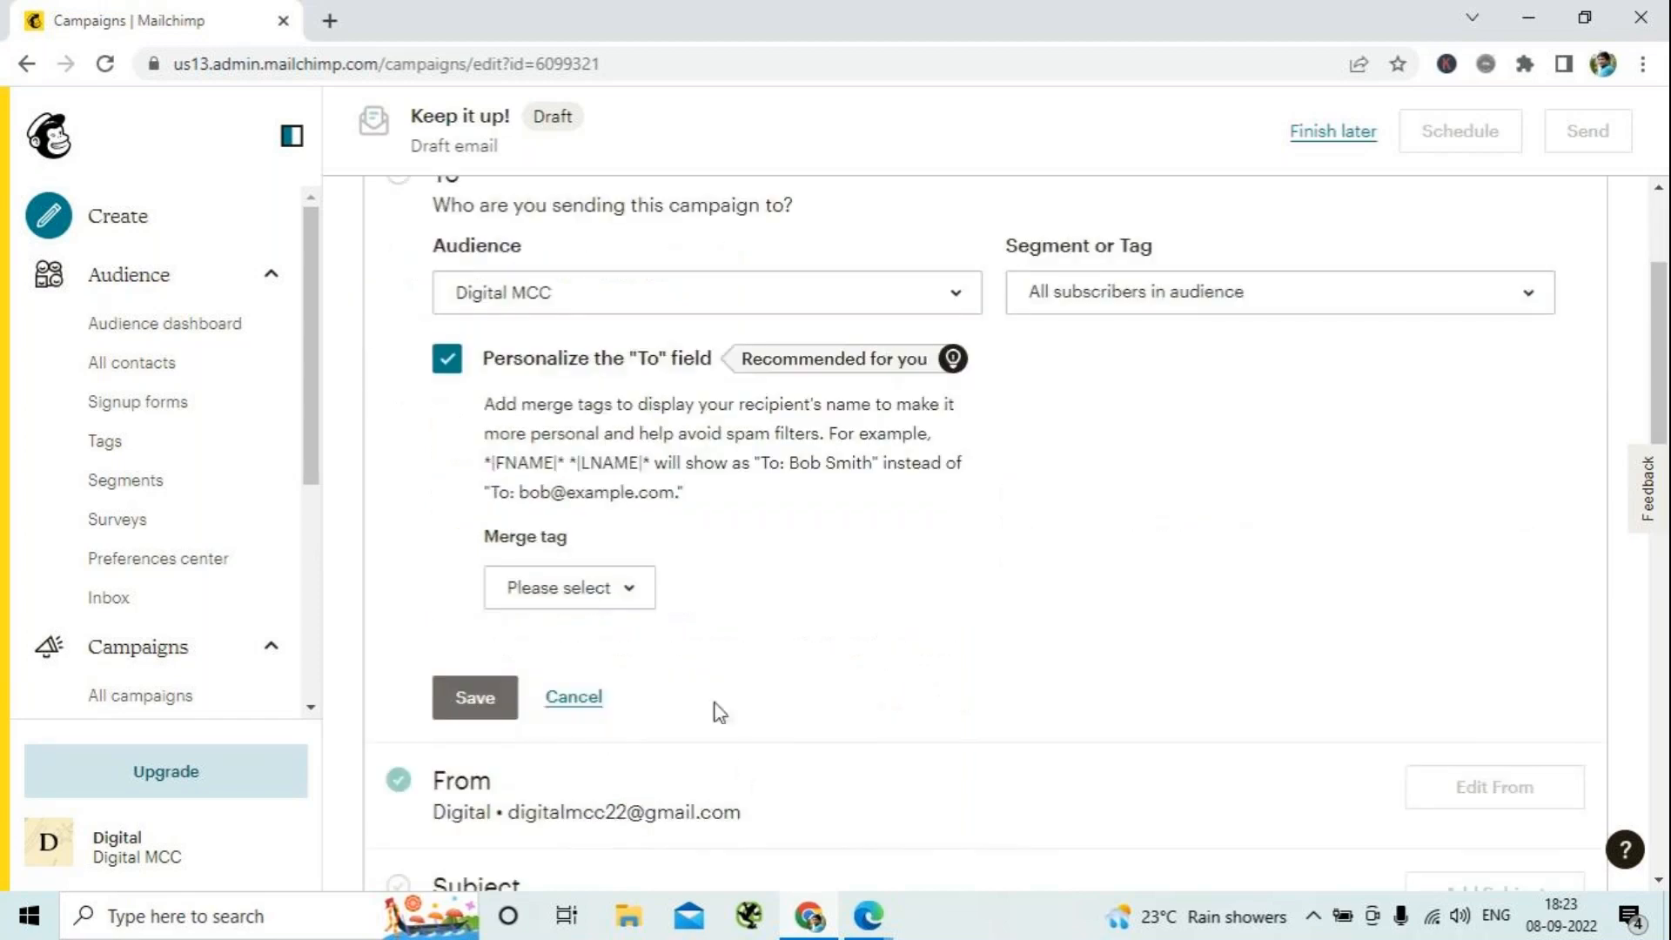
pyautogui.click(596, 600)
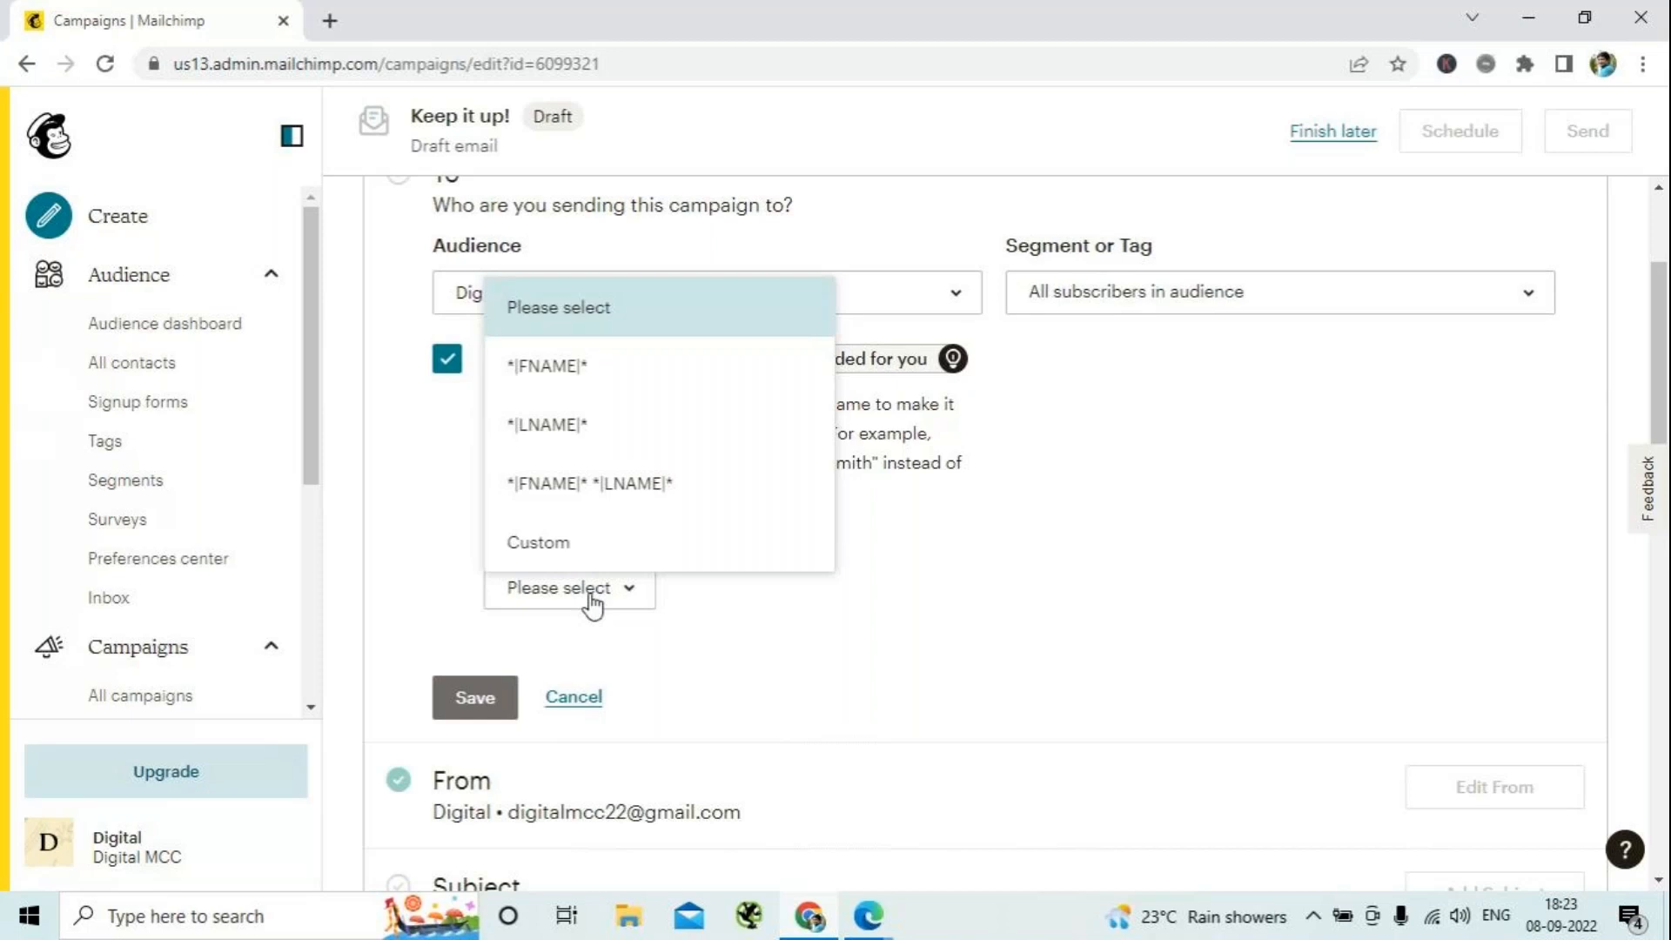
pyautogui.click(590, 488)
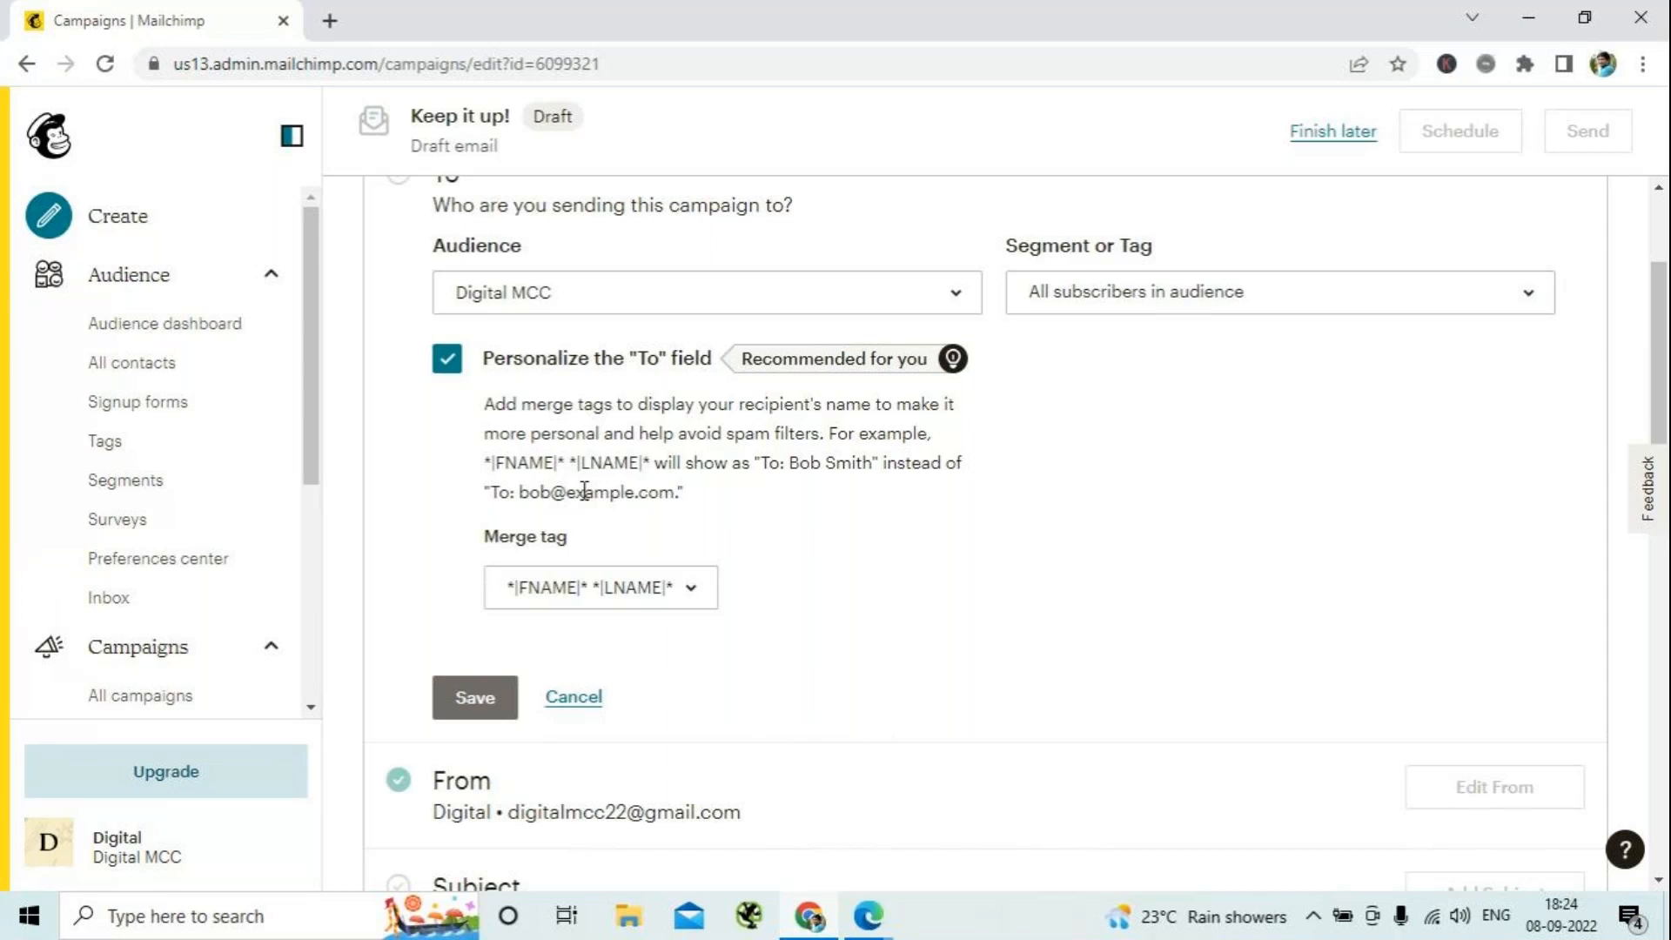
pyautogui.click(480, 701)
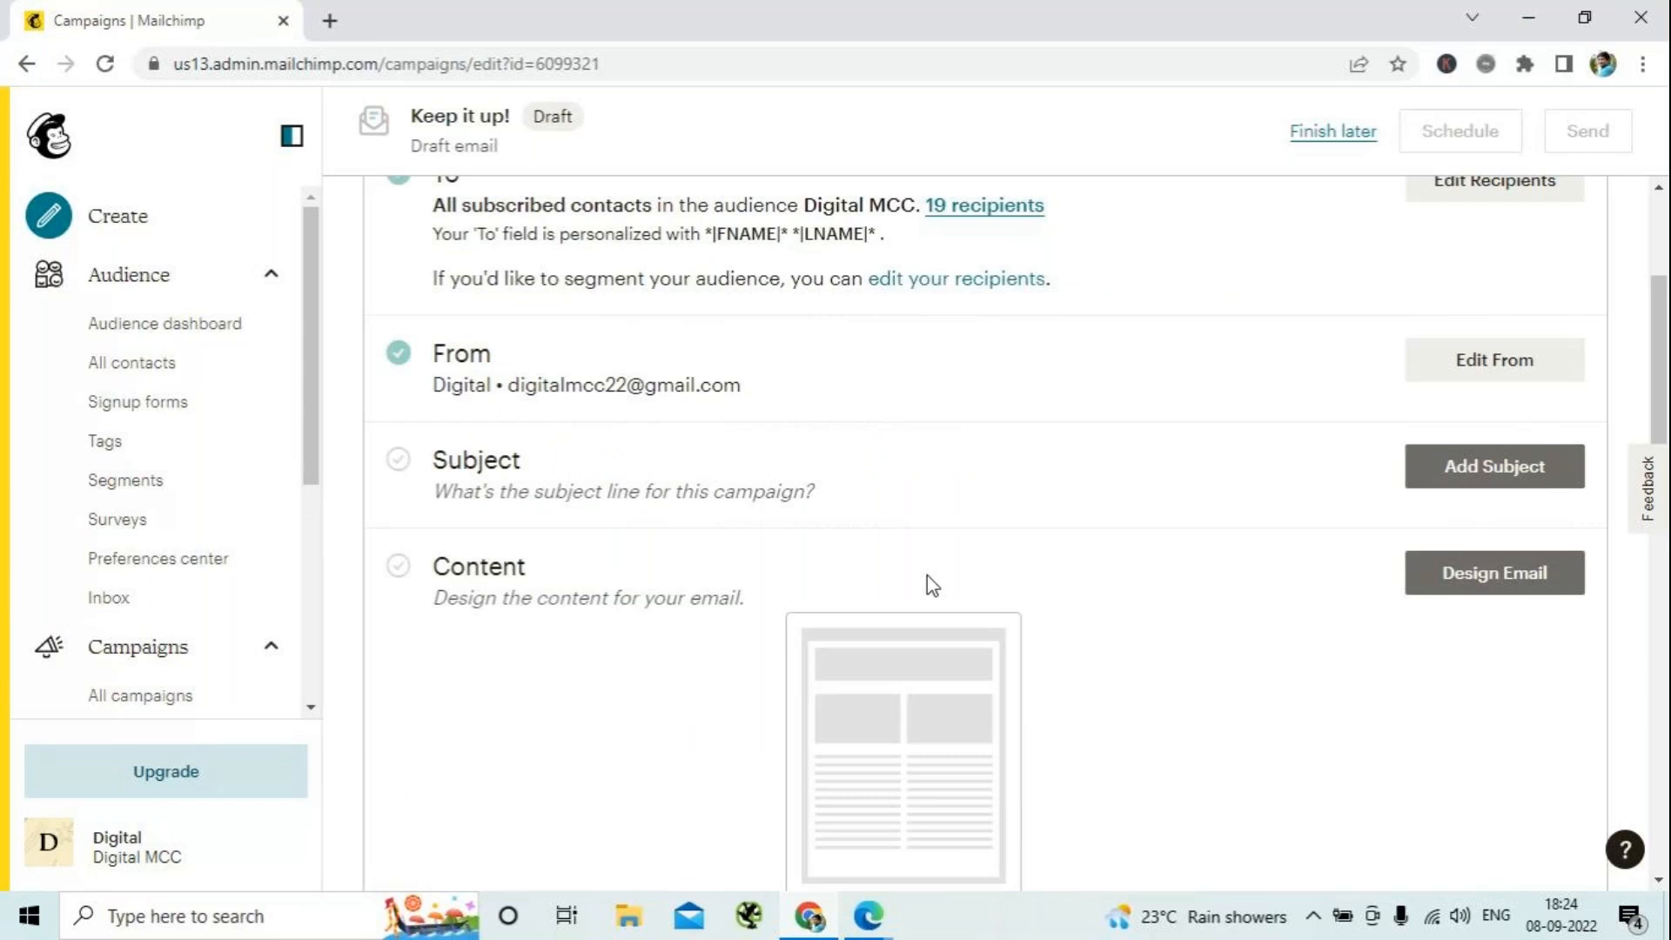
# - Set the campaign's From name to "Digital Coach Academy" and save it
pyautogui.scroll(3, 927, 575)
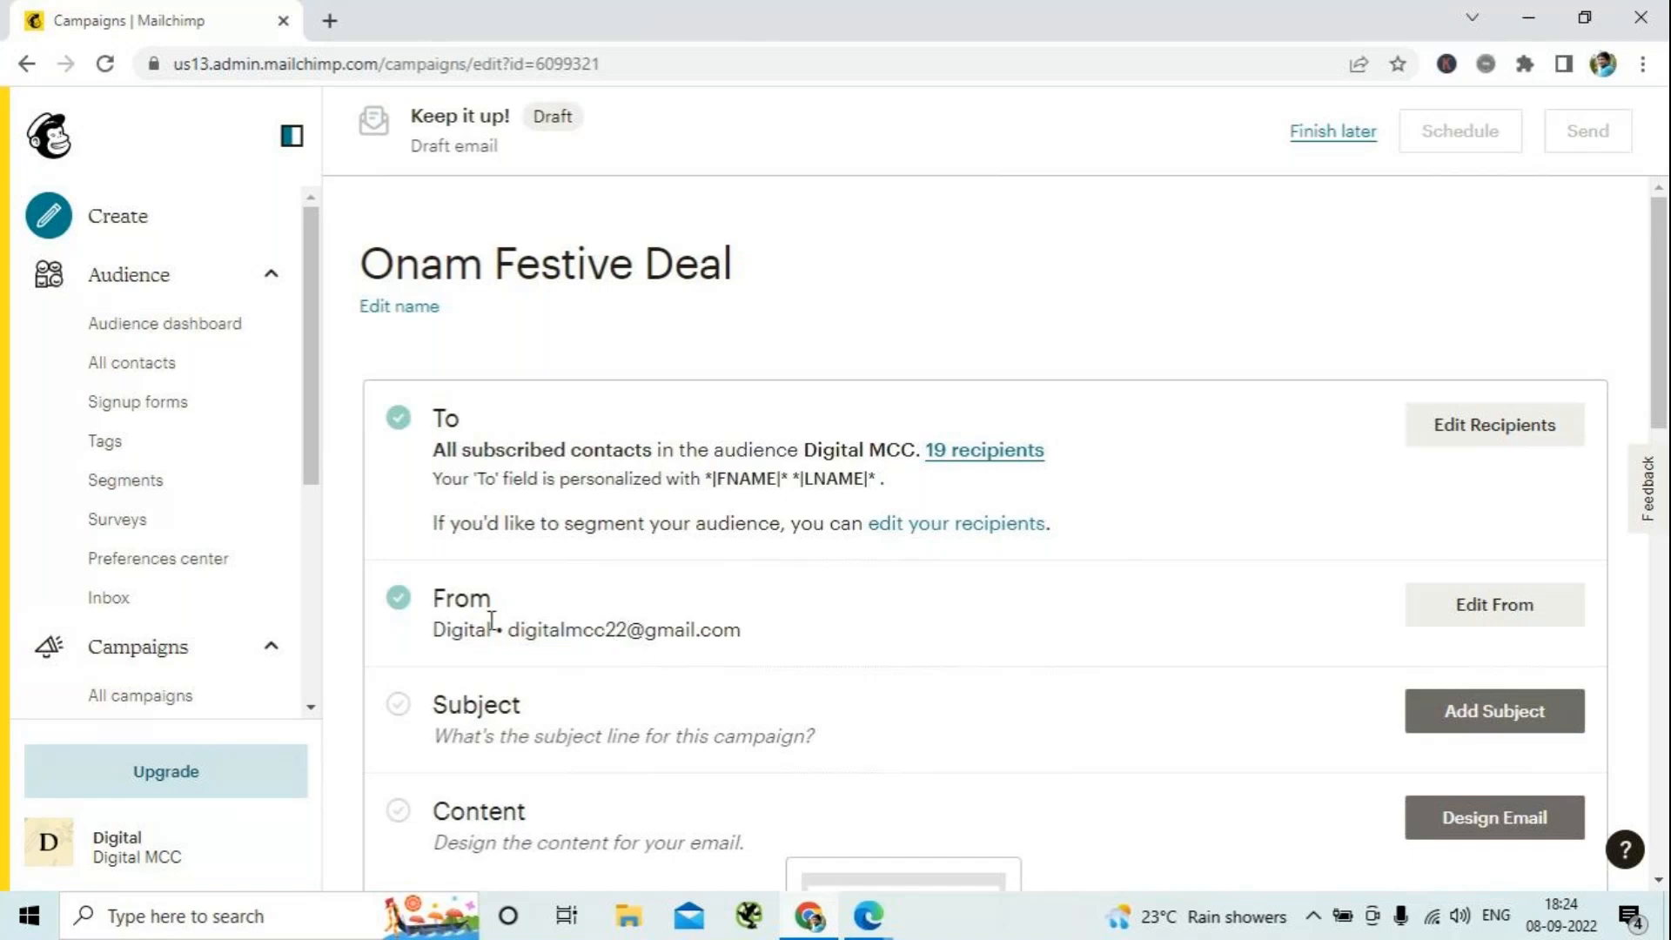
pyautogui.scroll(-1, 632, 515)
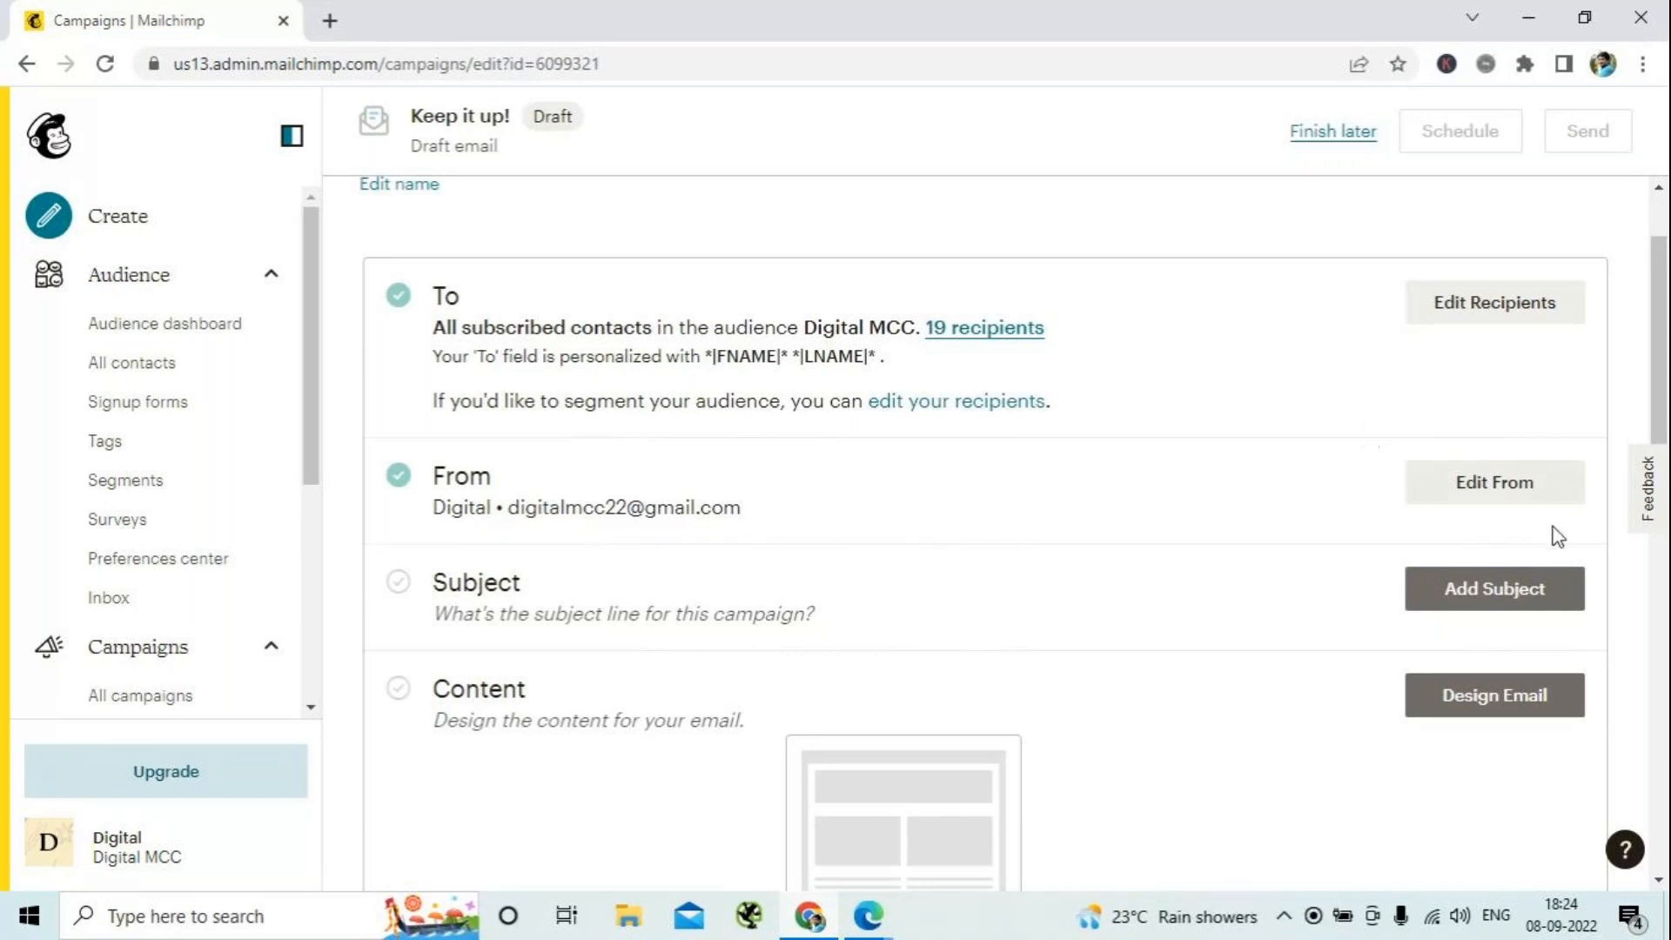
pyautogui.click(1488, 498)
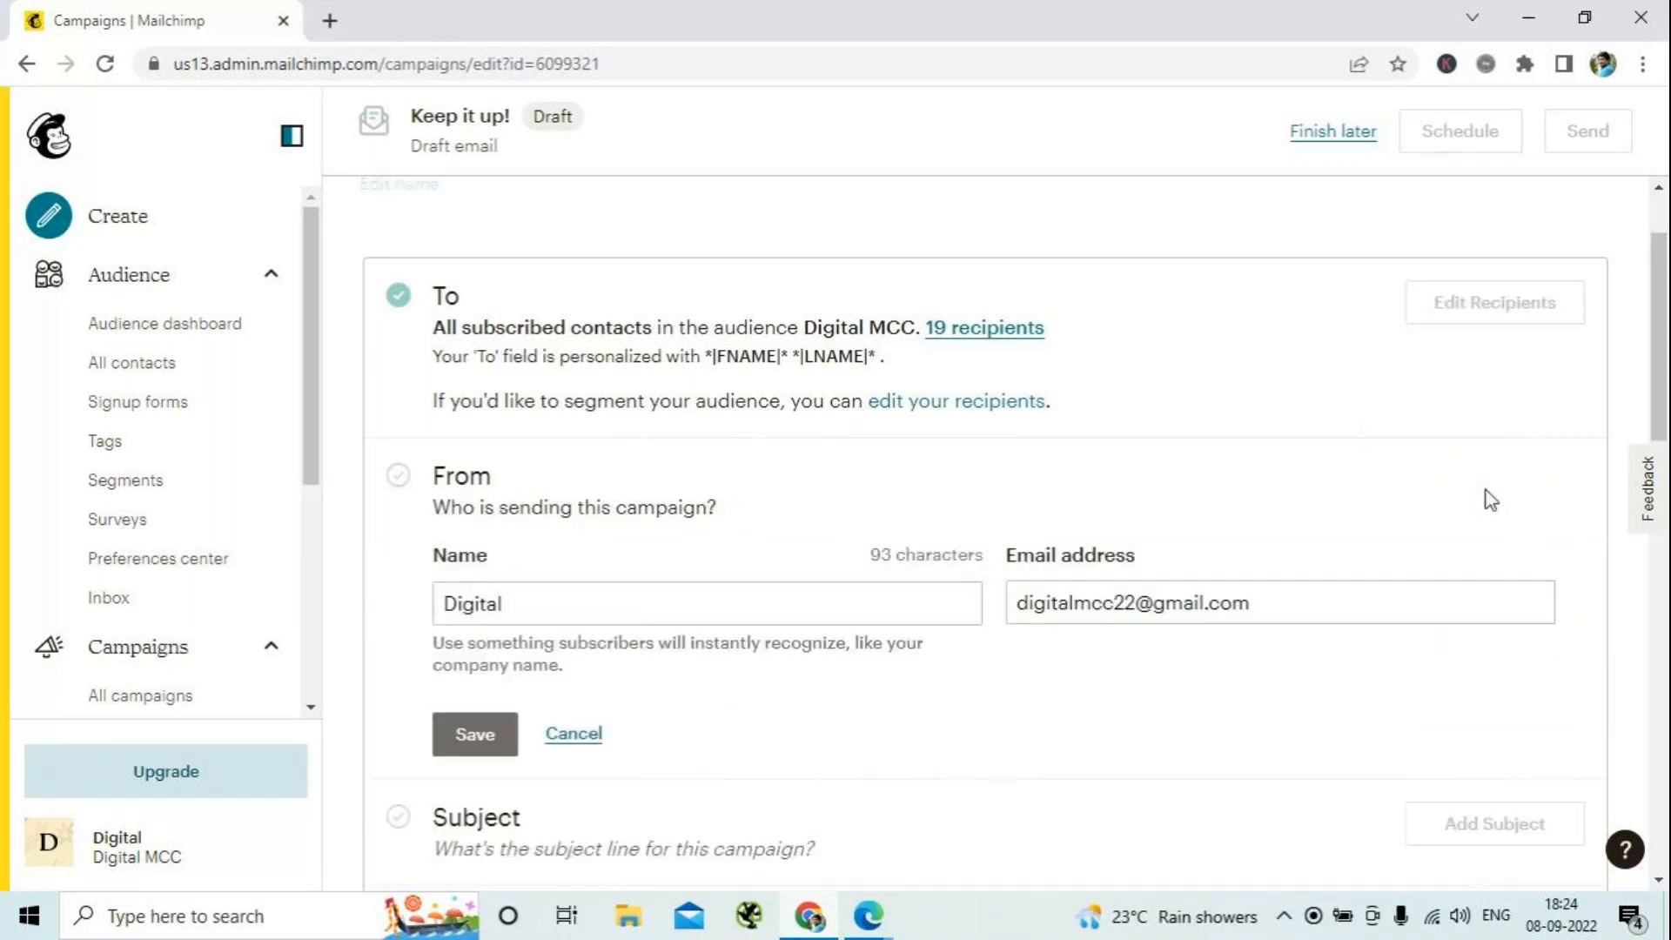
pyautogui.click(532, 599)
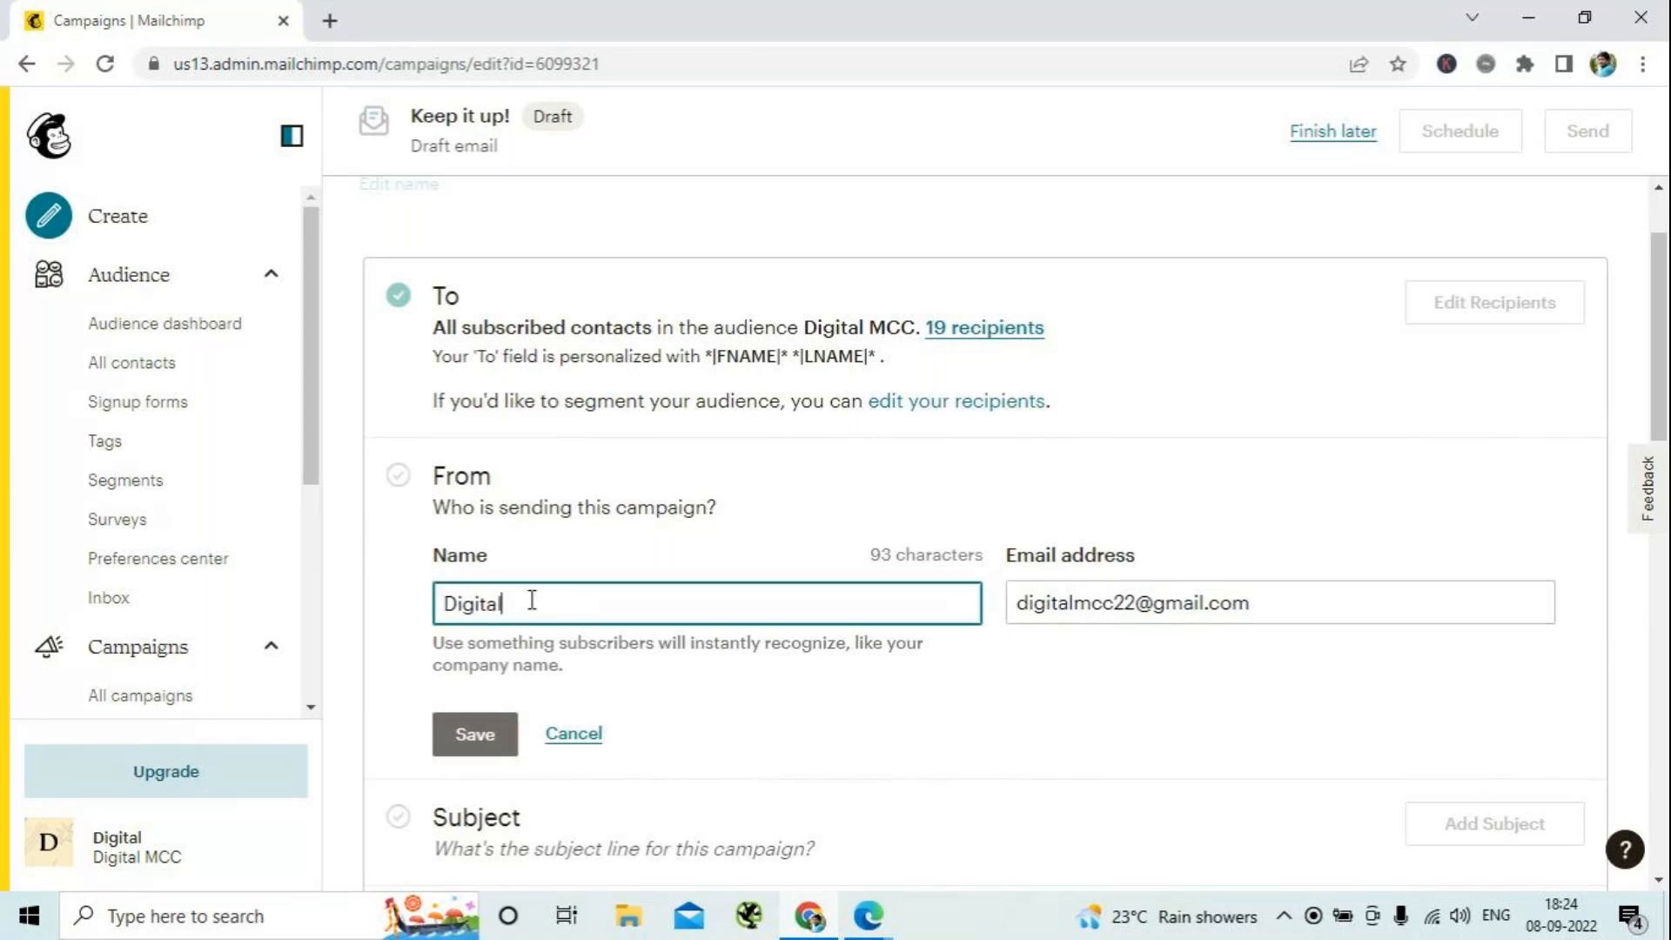
pyautogui.write('Coach Acad')
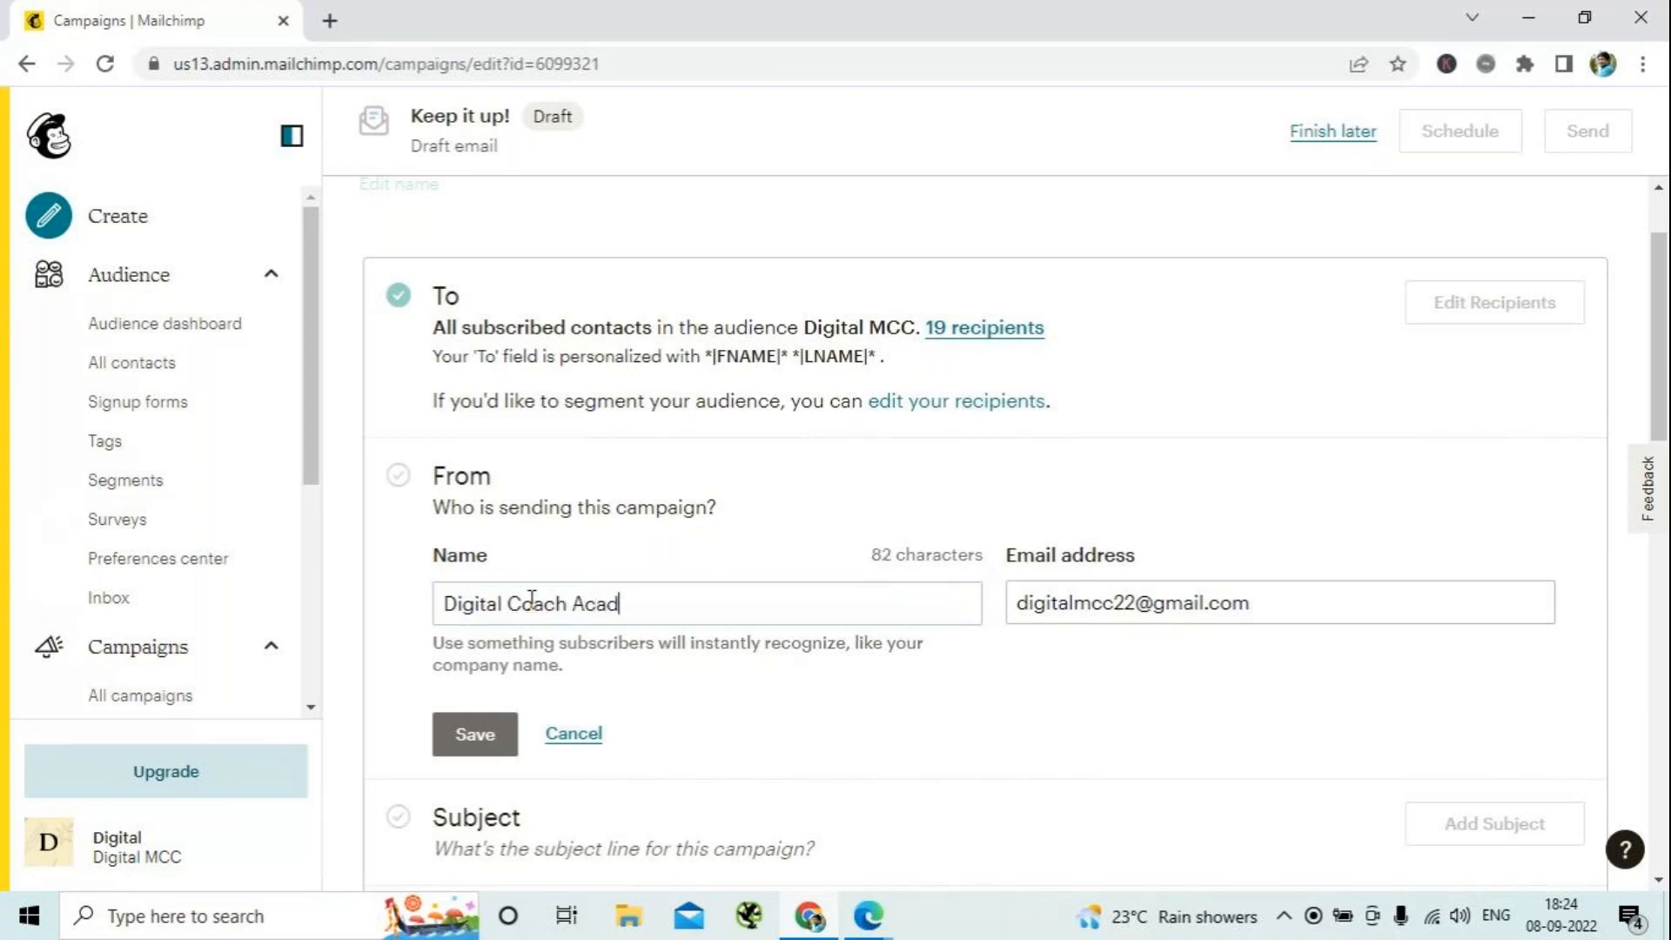
pyautogui.write('emy')
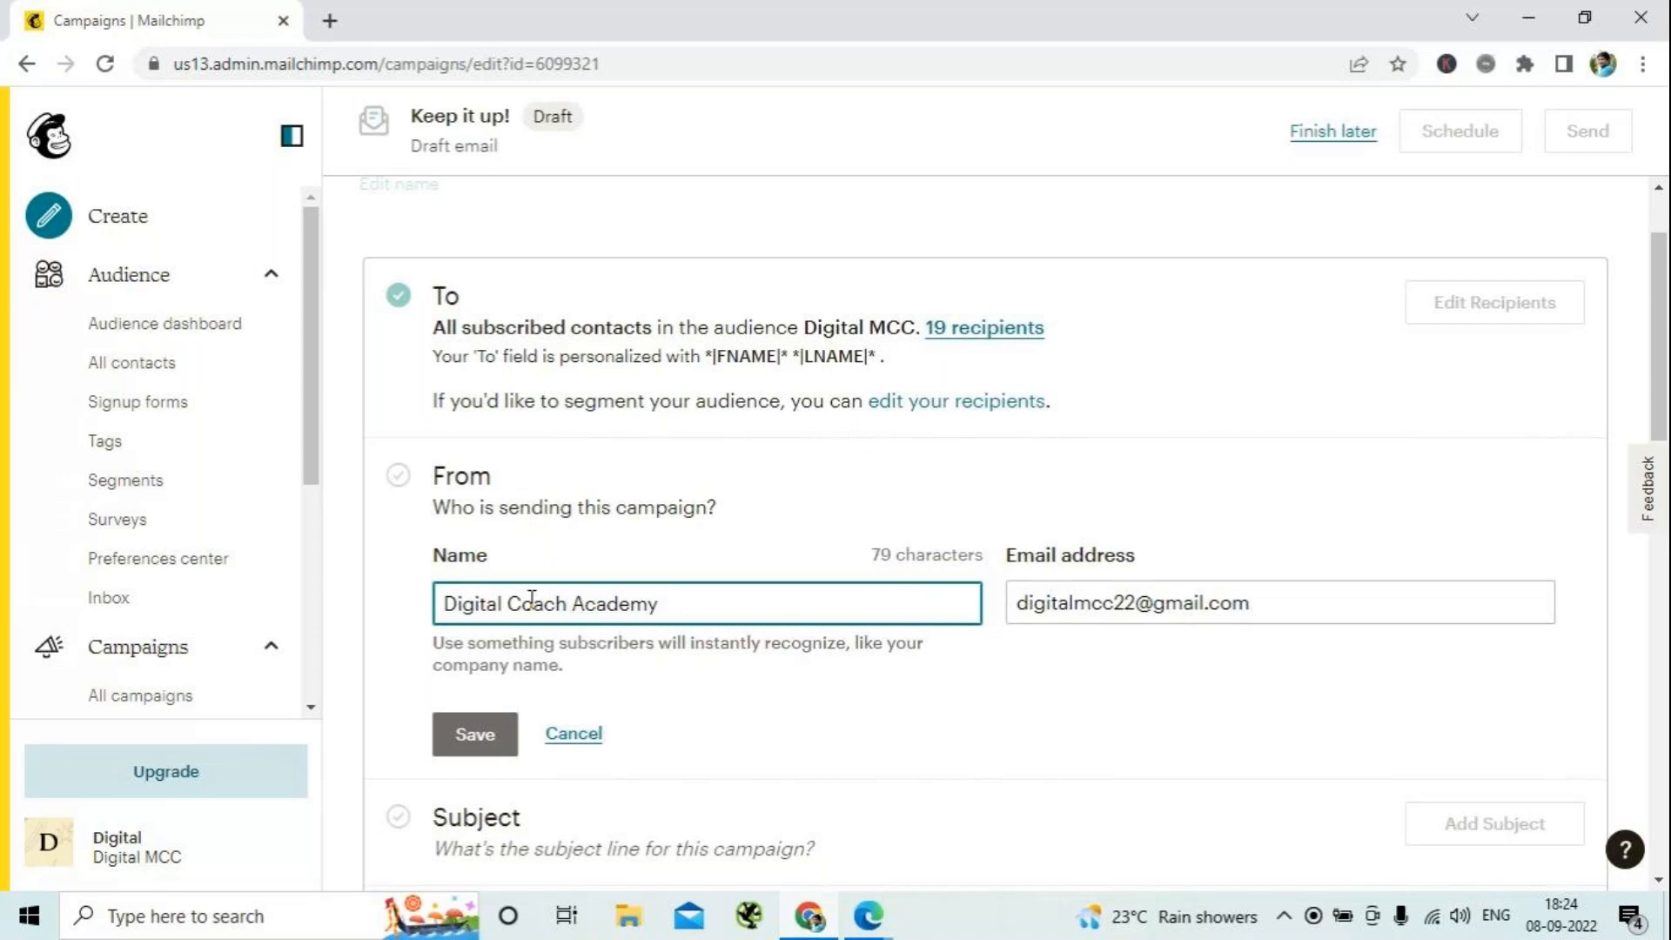
pyautogui.click(467, 735)
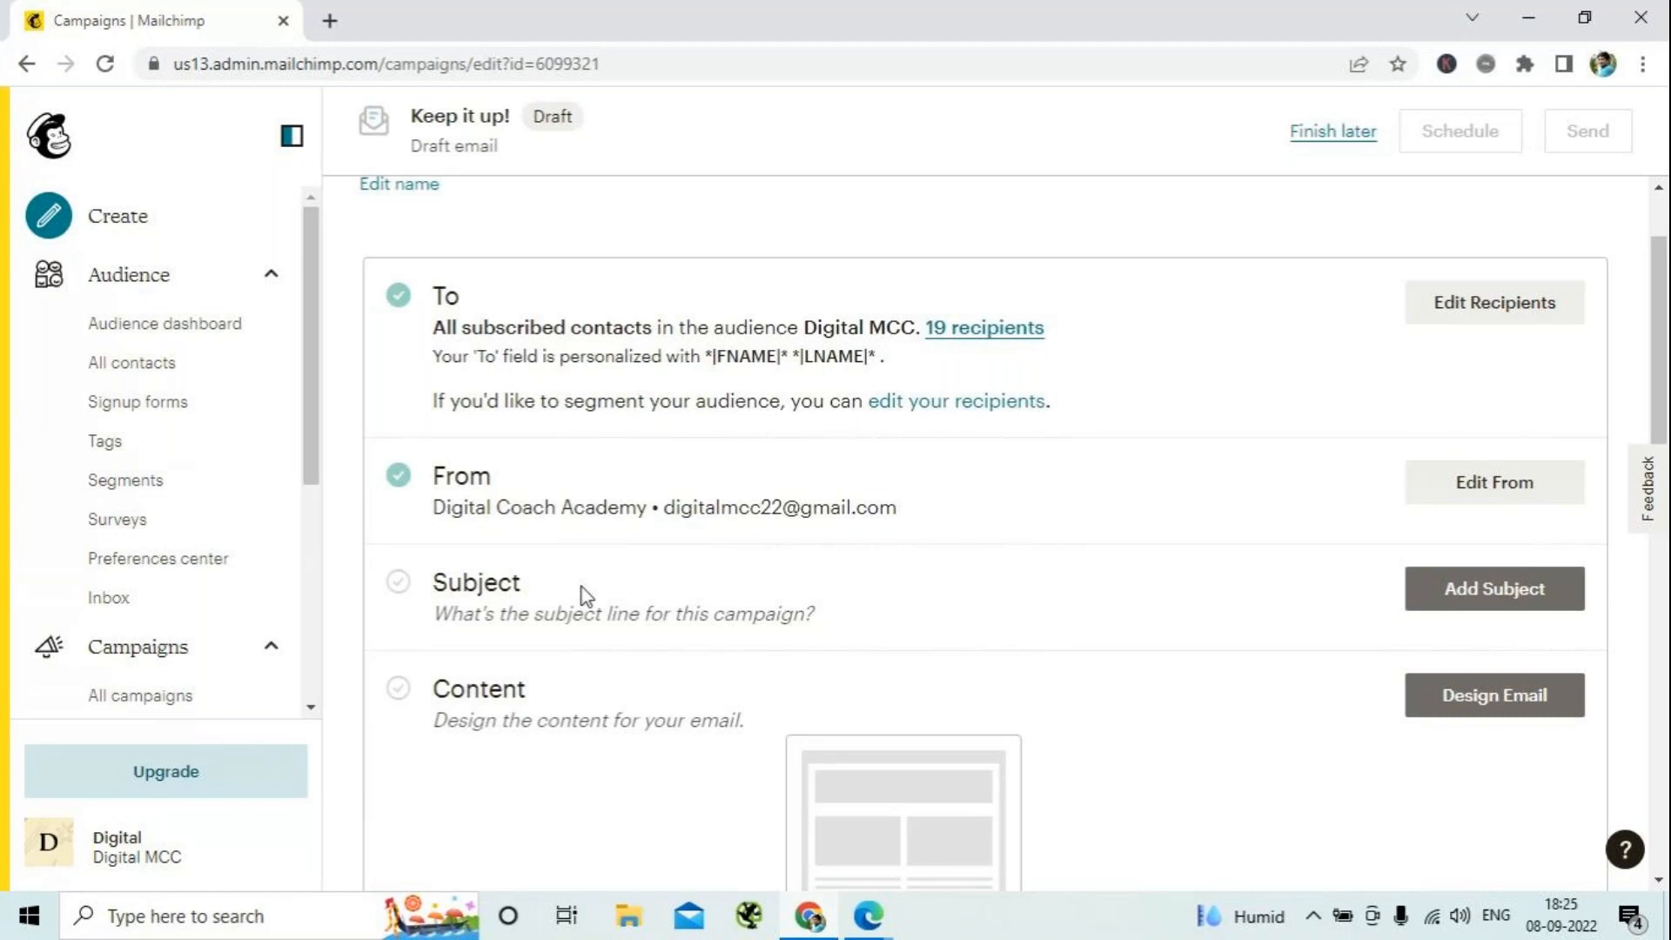
# - Open the Email Marketing presentation in PowerPoint and examine the slide listing words to avoid in an email subject line
pyautogui.click(1529, 19)
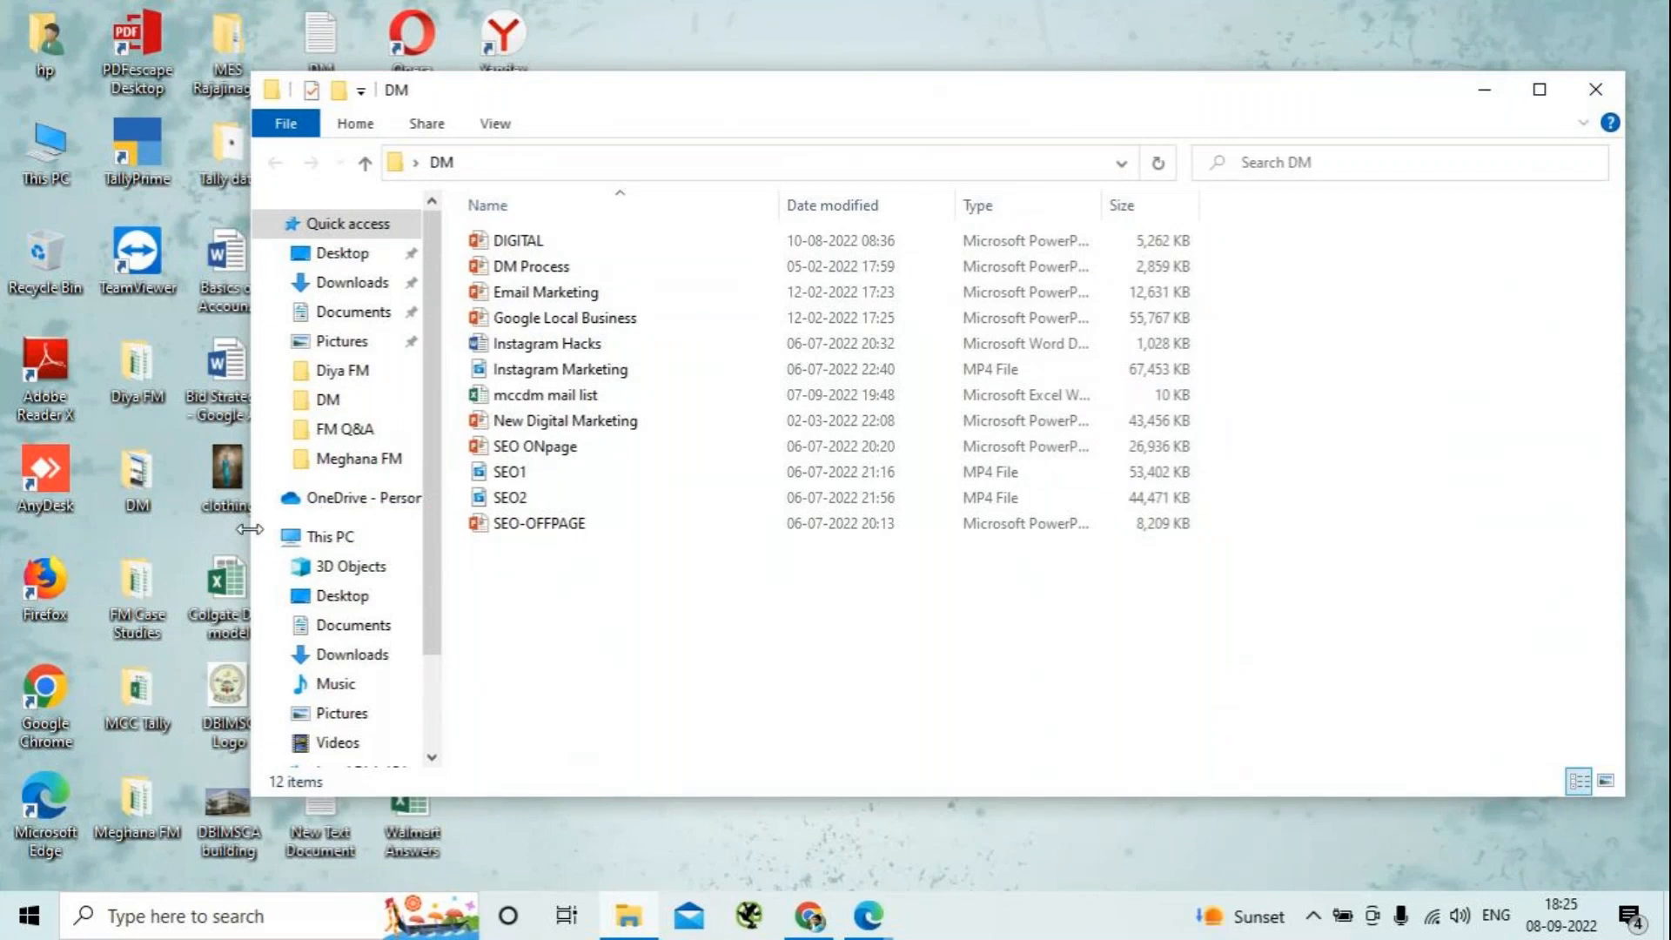
pyautogui.doubleClick(547, 292)
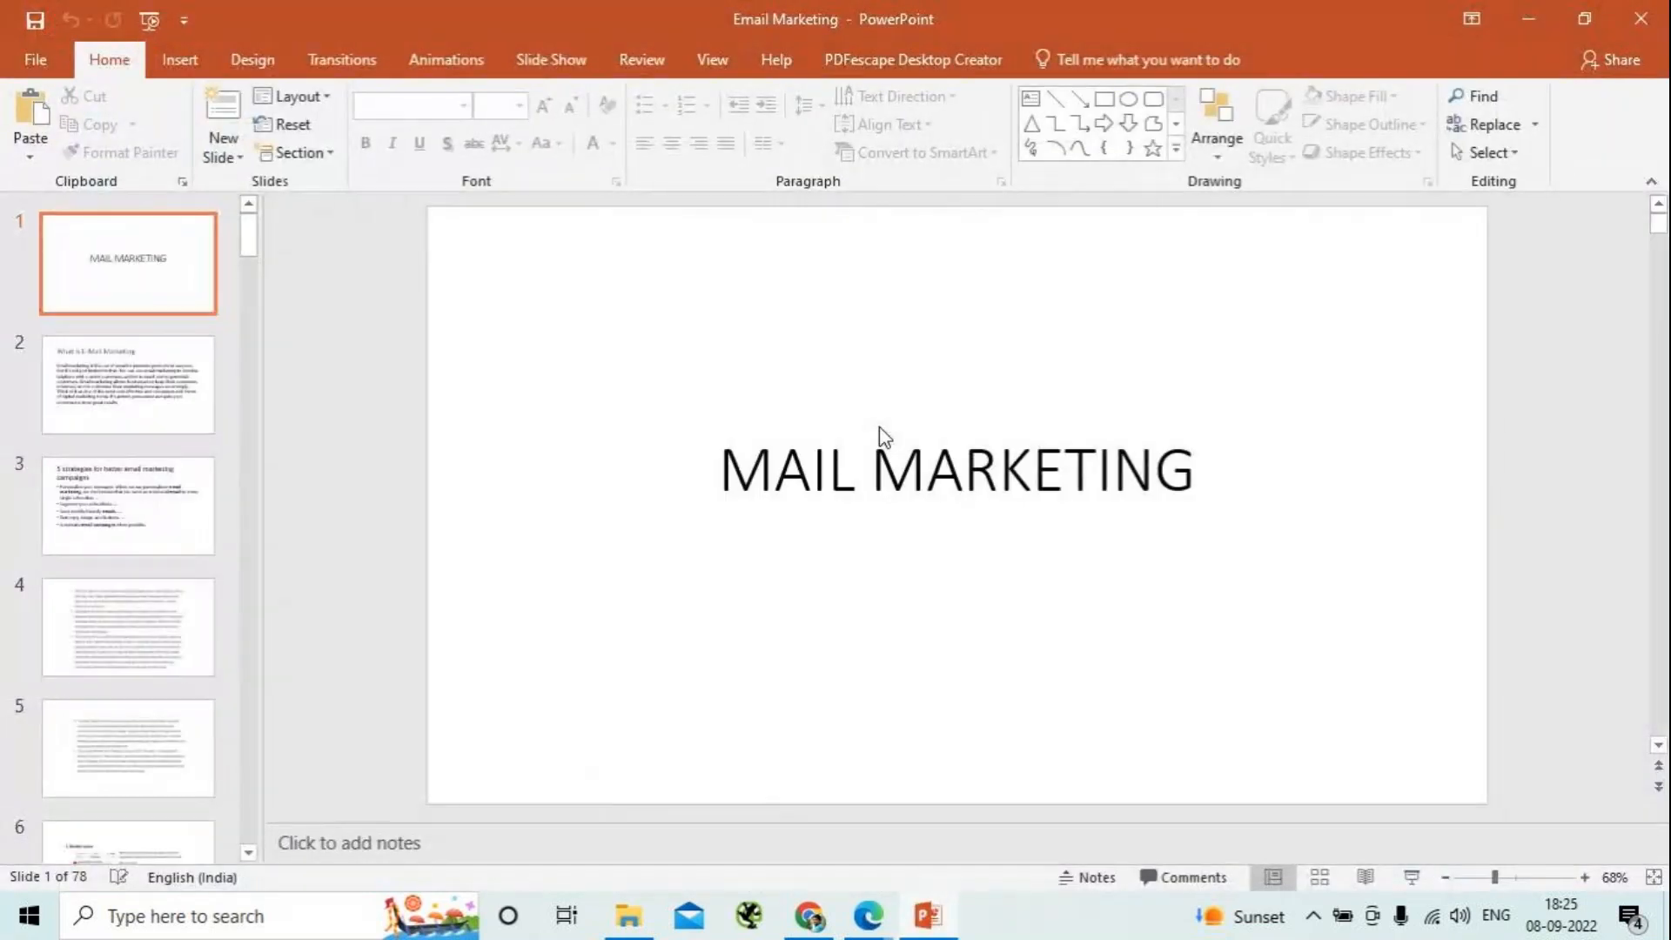
pyautogui.scroll(-4, 169, 452)
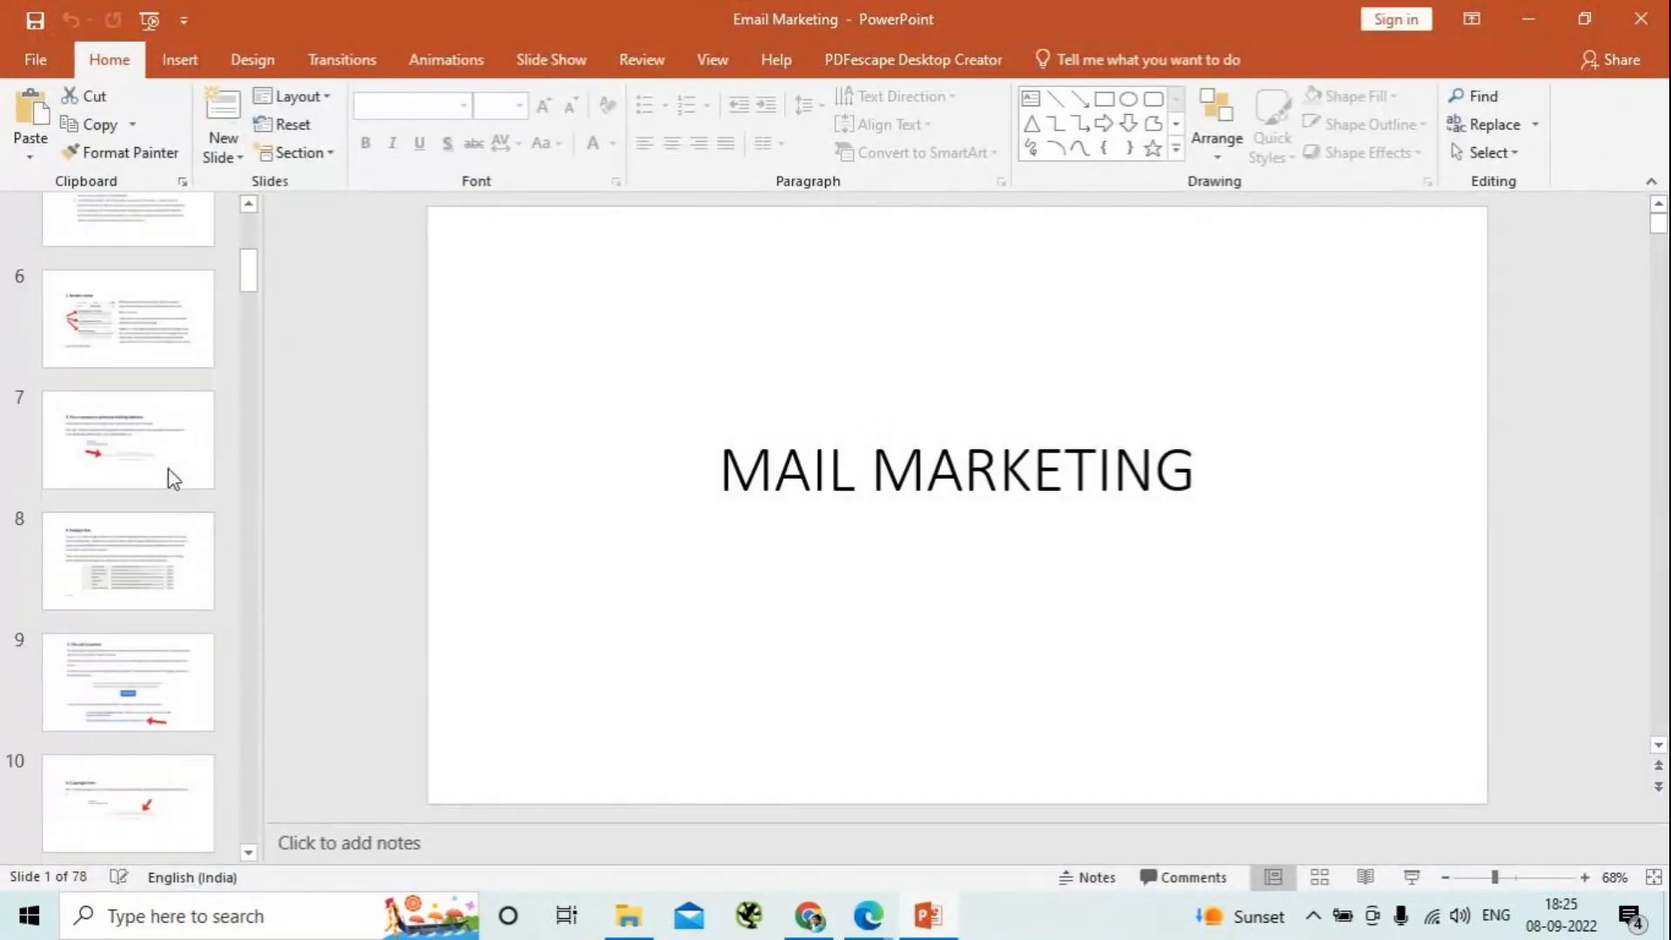
pyautogui.scroll(-10, 168, 469)
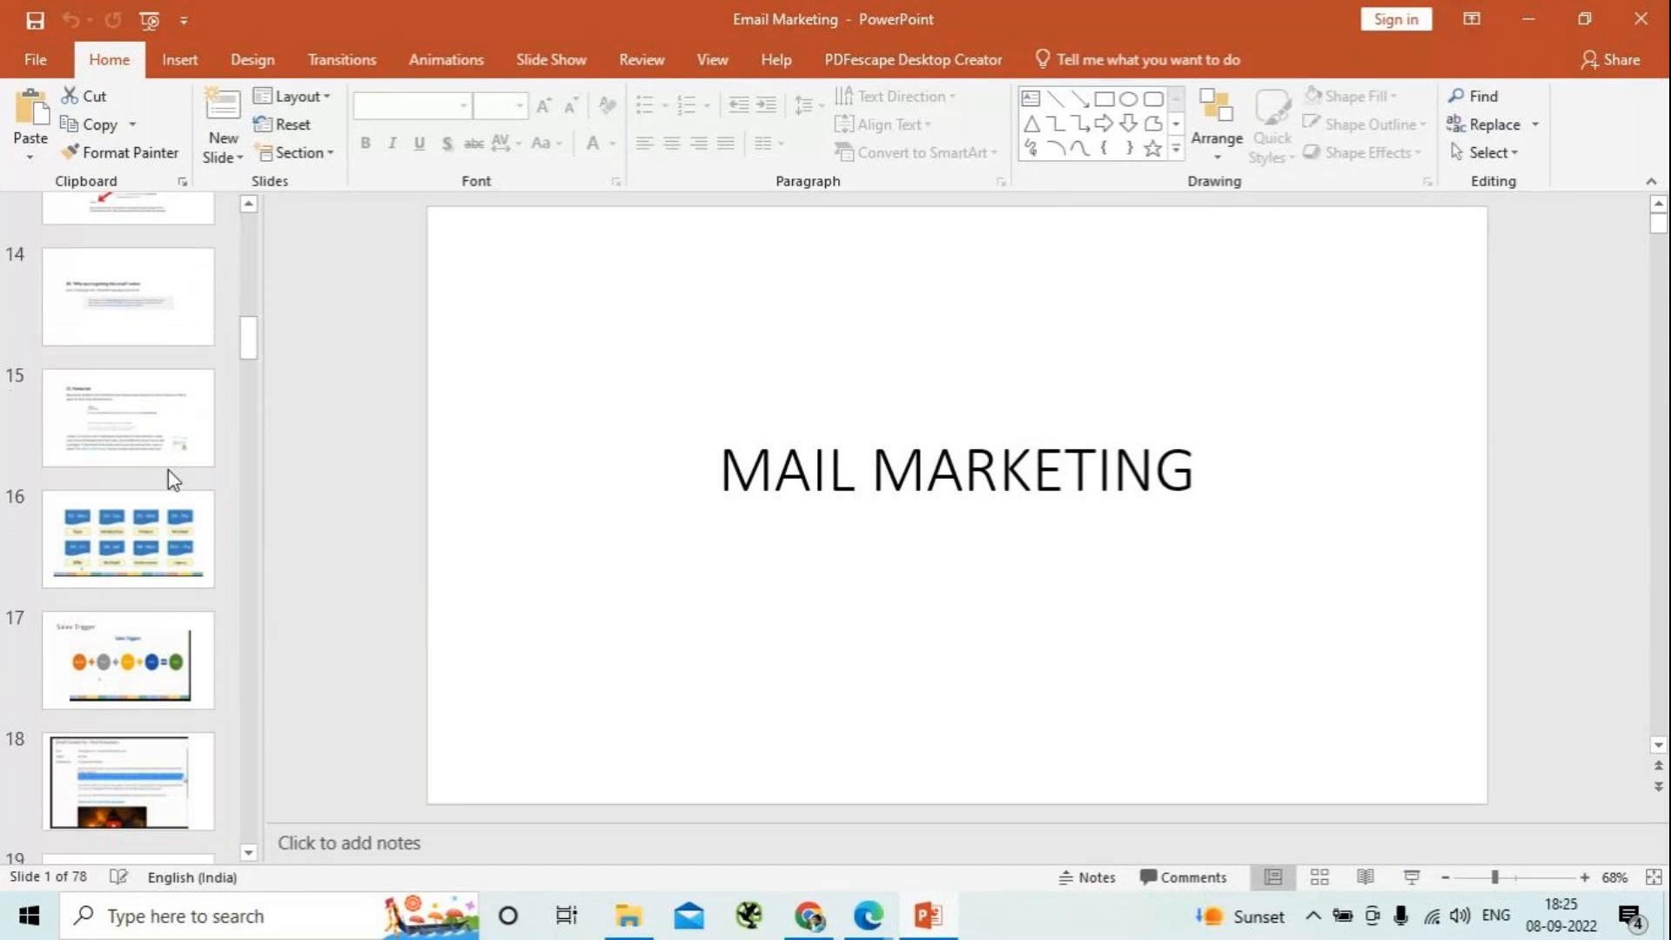
pyautogui.scroll(-6, 169, 471)
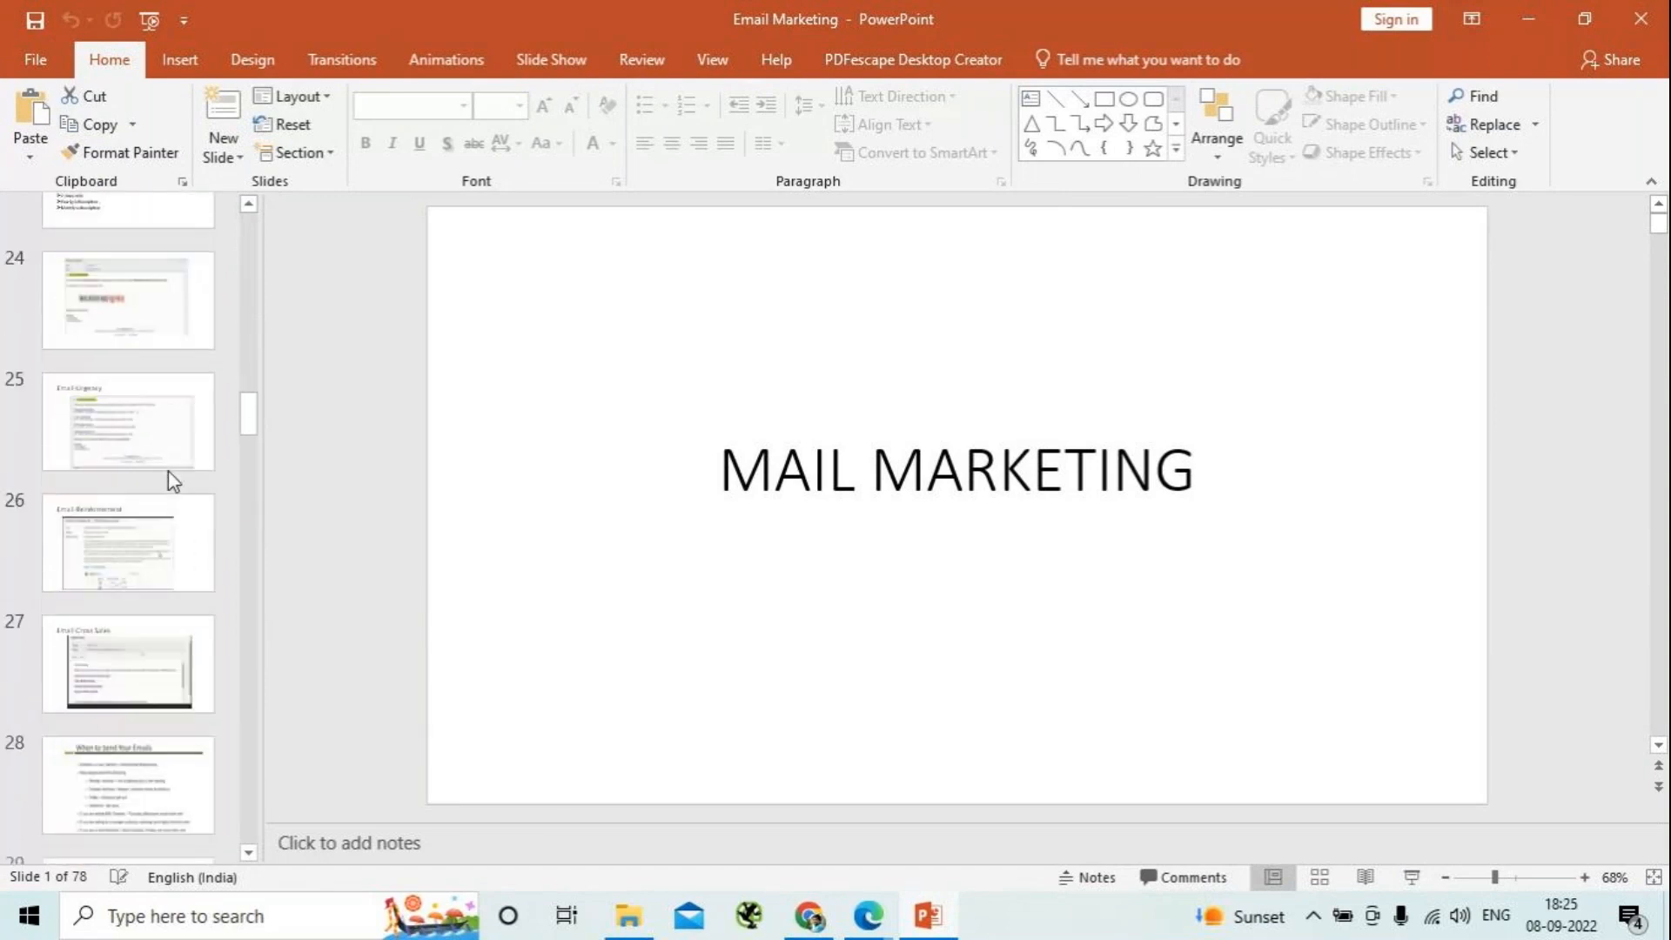
pyautogui.scroll(-11, 168, 471)
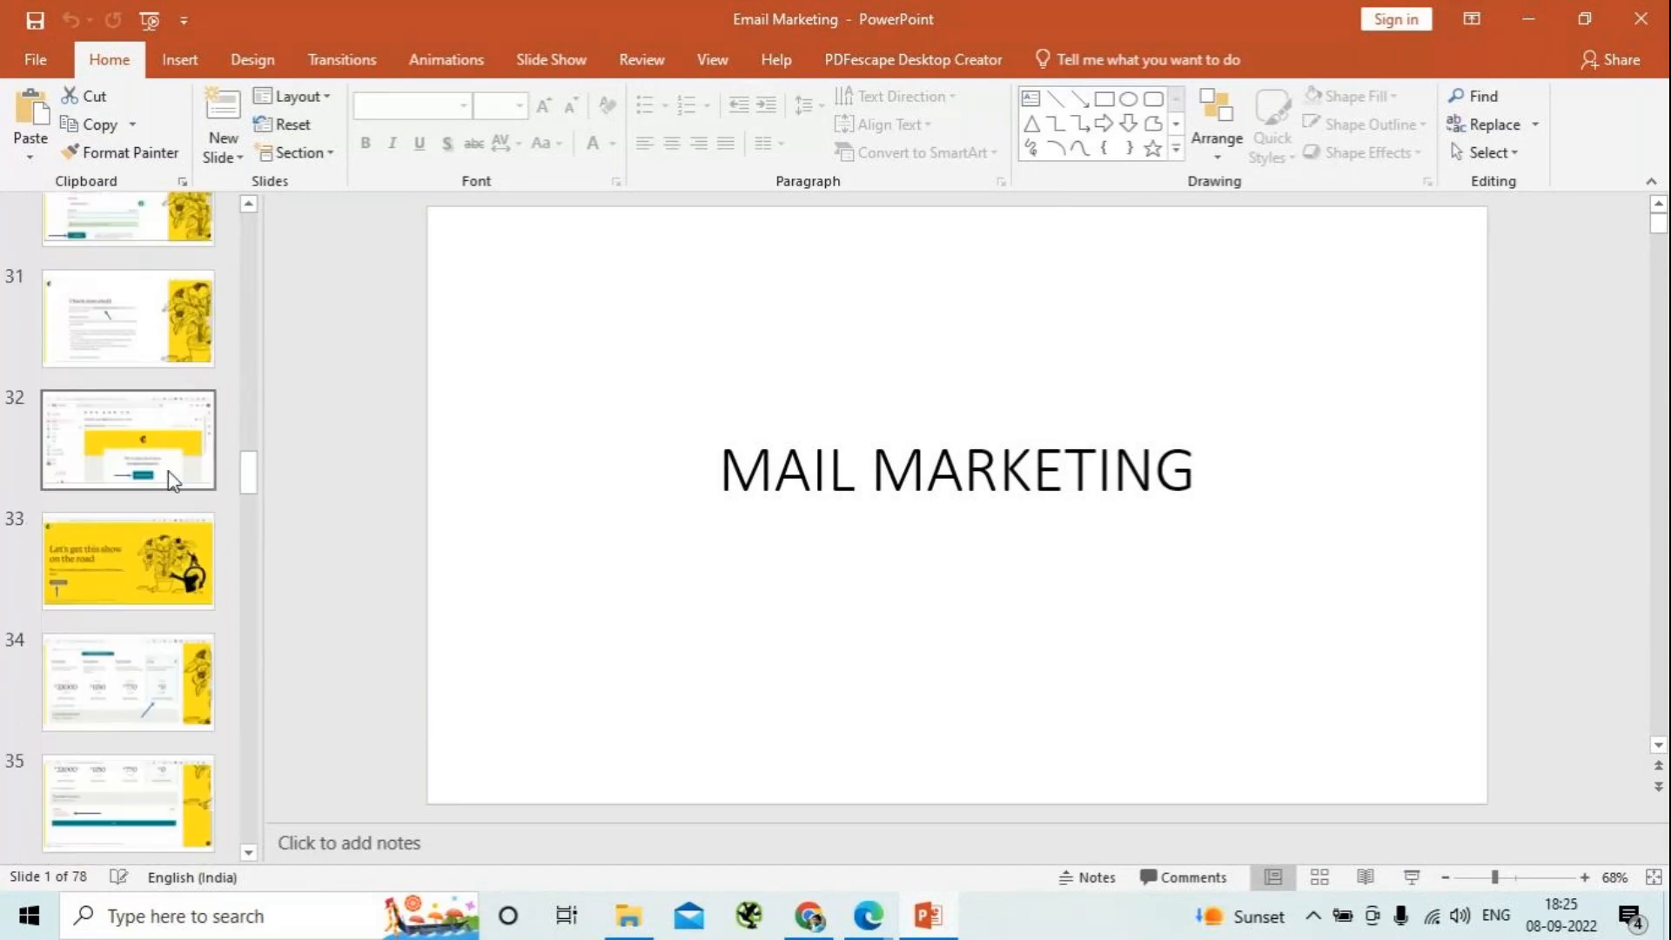
pyautogui.scroll(-3, 169, 470)
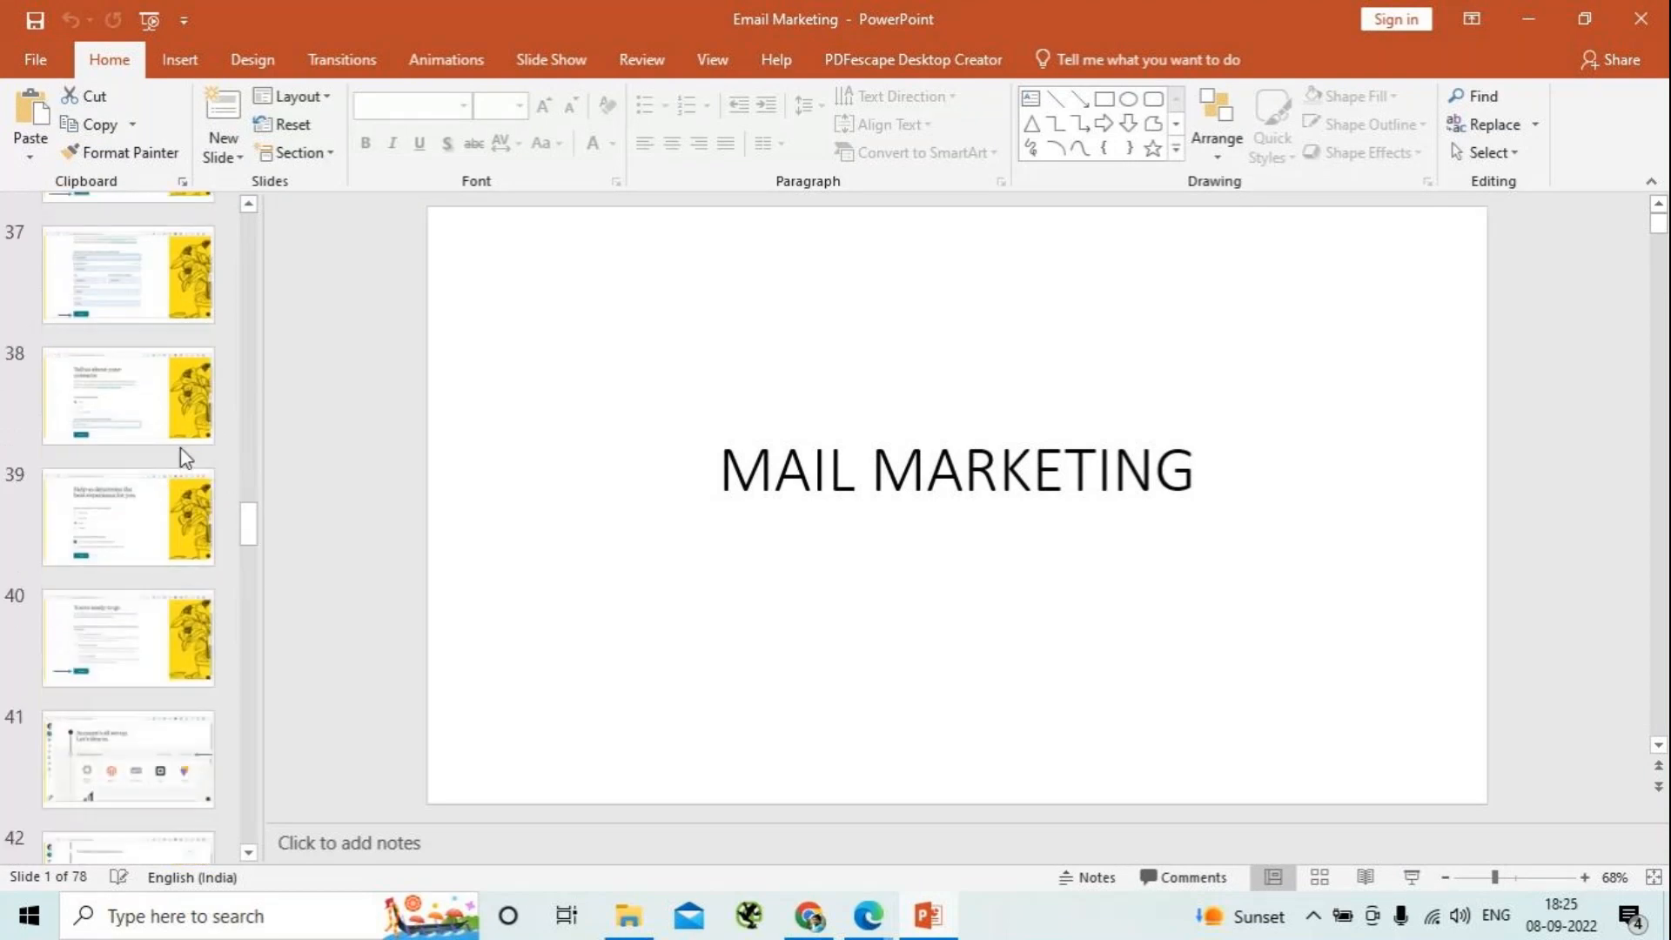
pyautogui.scroll(-10, 186, 457)
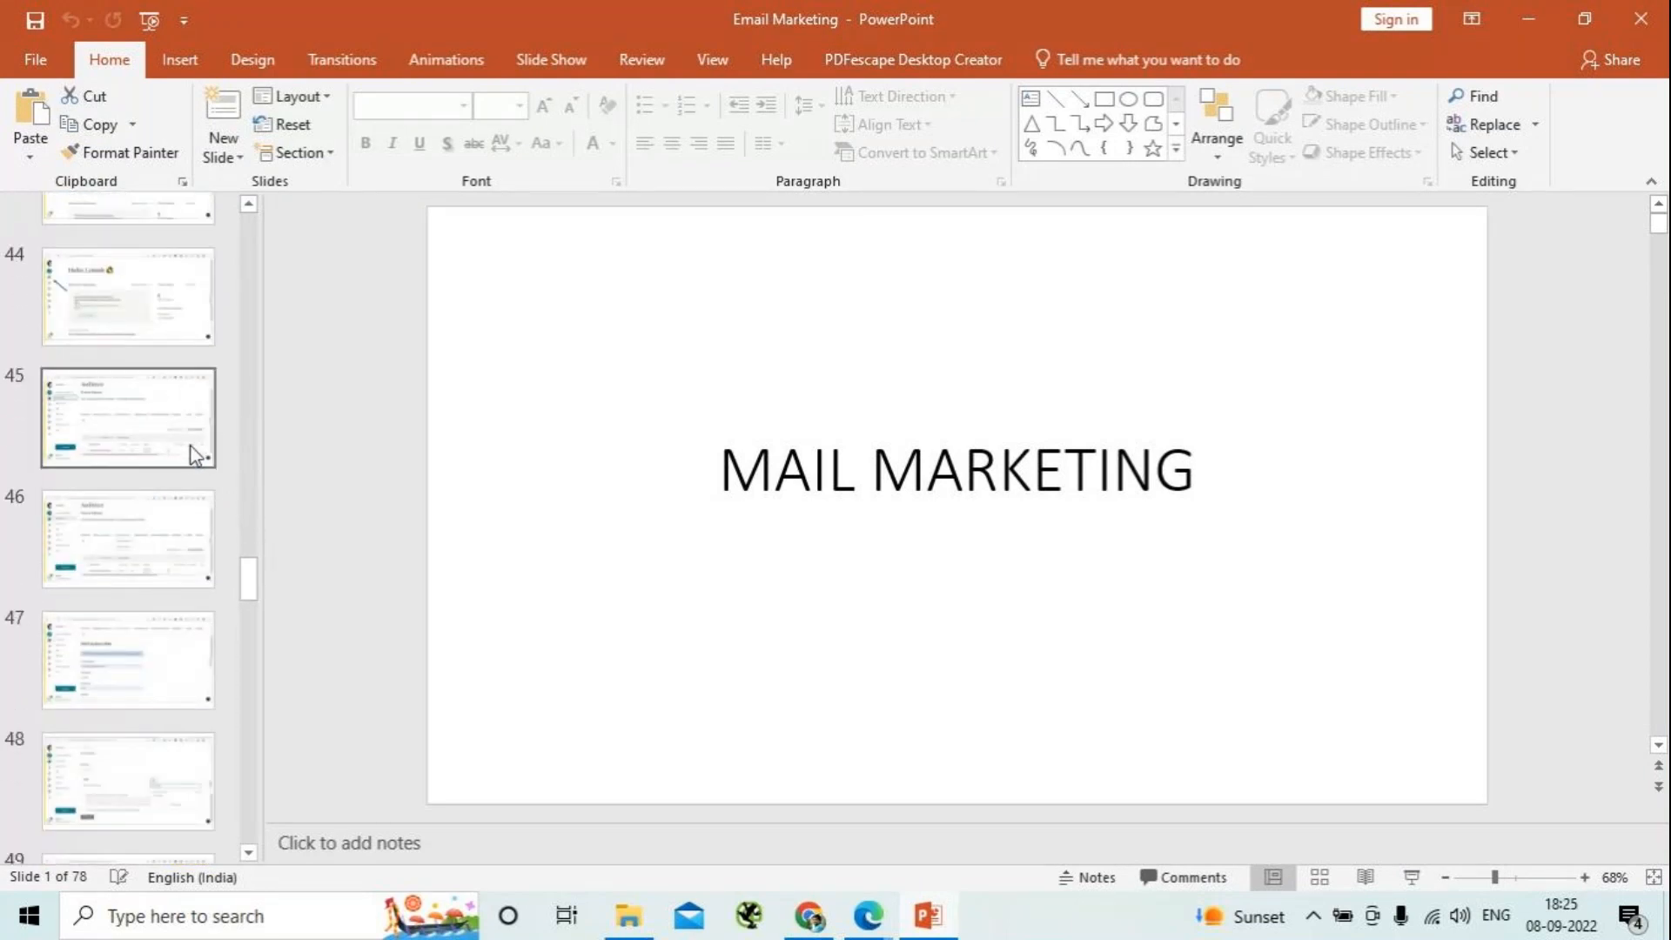
pyautogui.scroll(8, 195, 453)
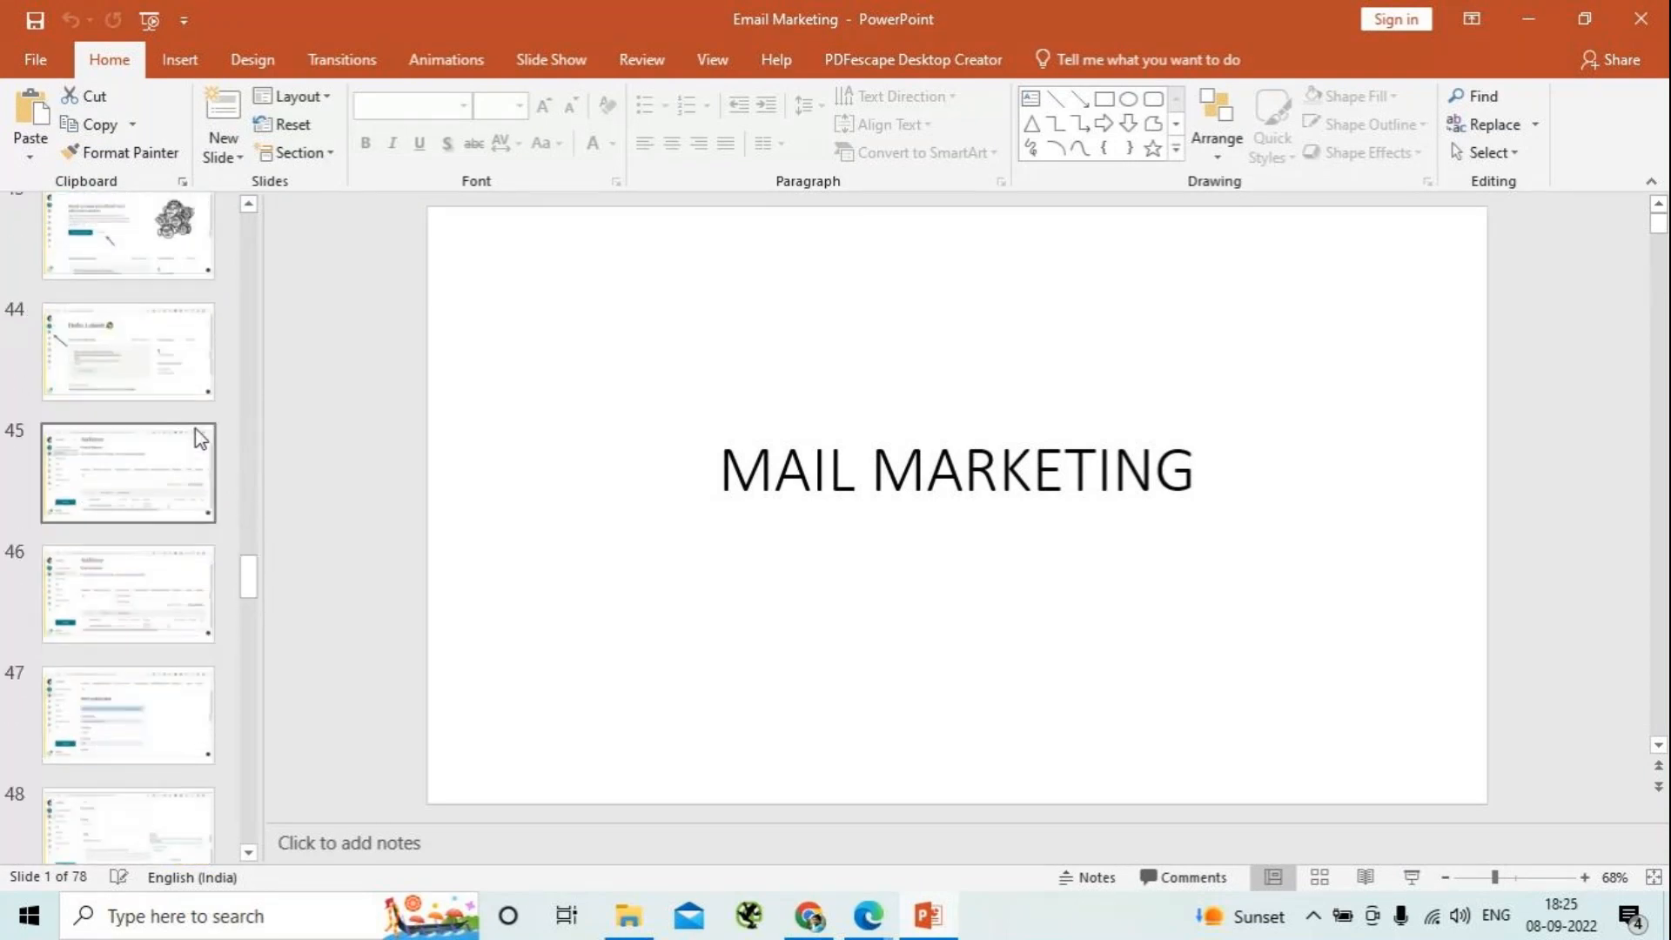
pyautogui.scroll(1, 194, 421)
pyautogui.scroll(-10, 199, 429)
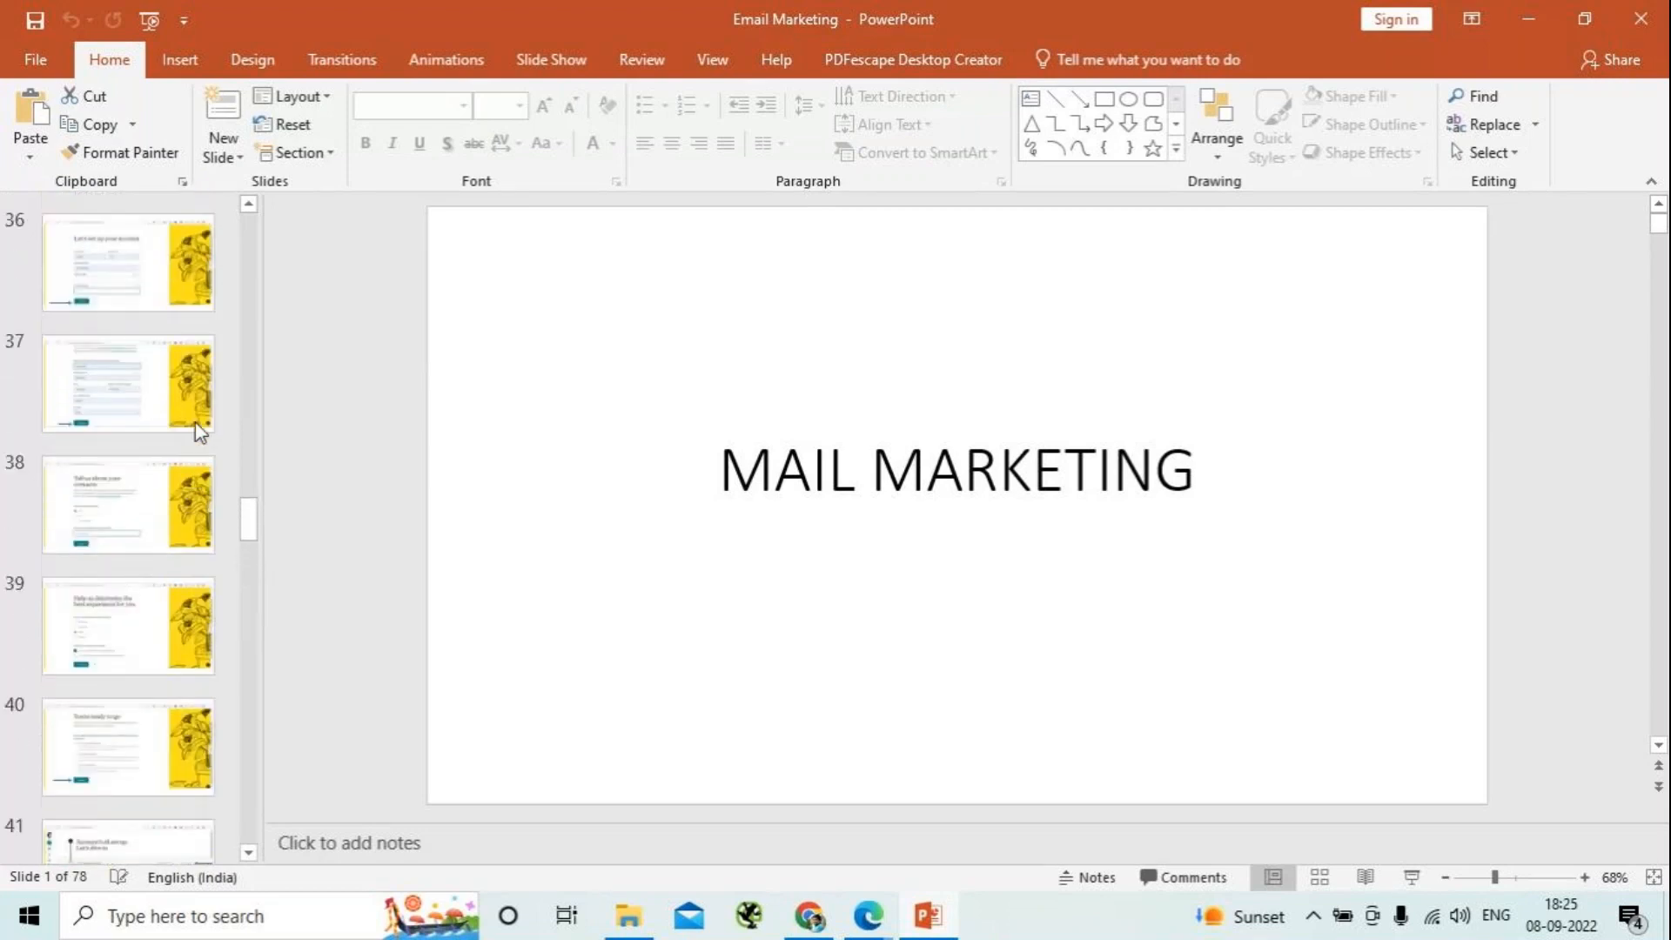
pyautogui.scroll(-3, 199, 429)
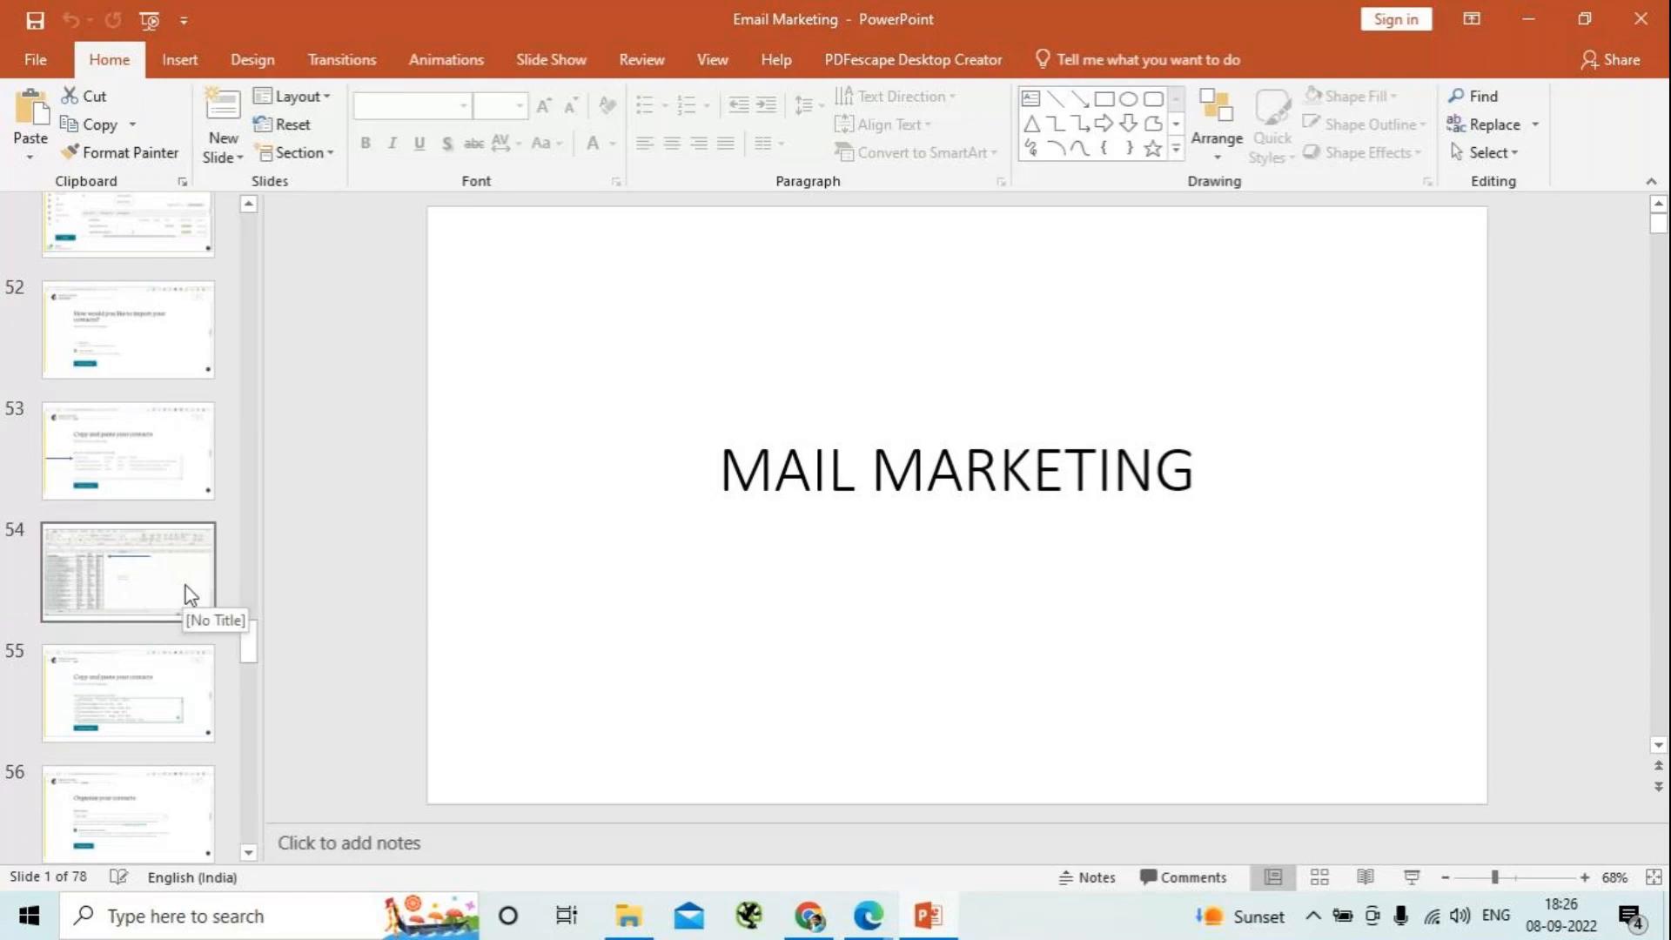
pyautogui.scroll(-4, 185, 587)
pyautogui.scroll(-4, 202, 589)
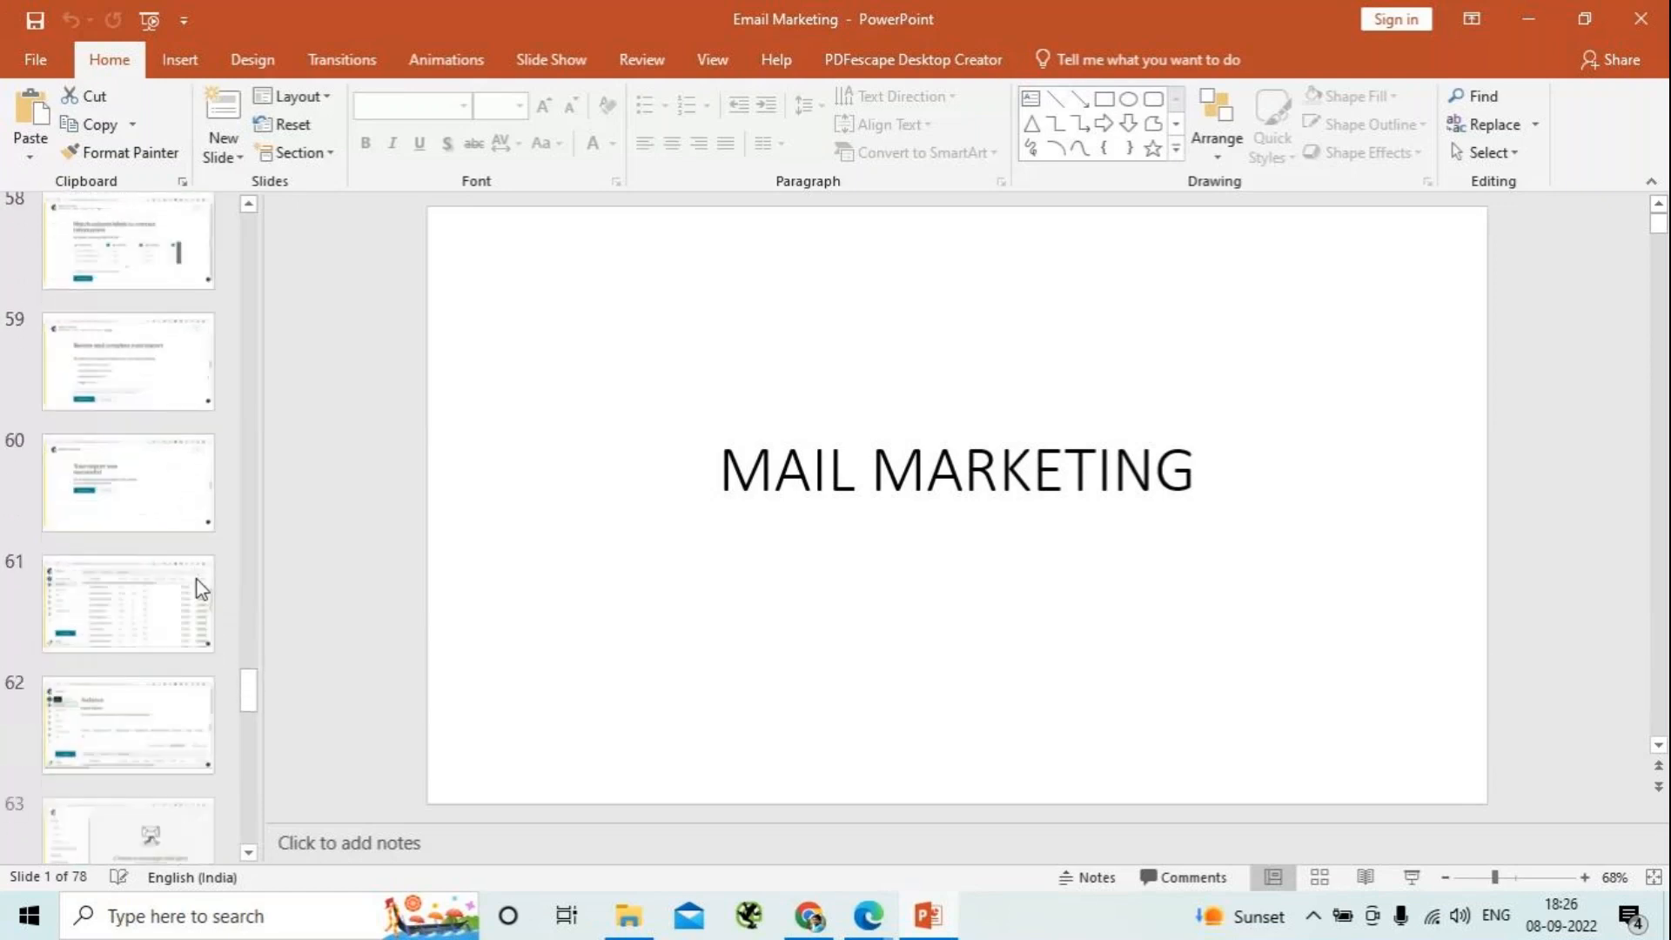
pyautogui.scroll(-5, 201, 582)
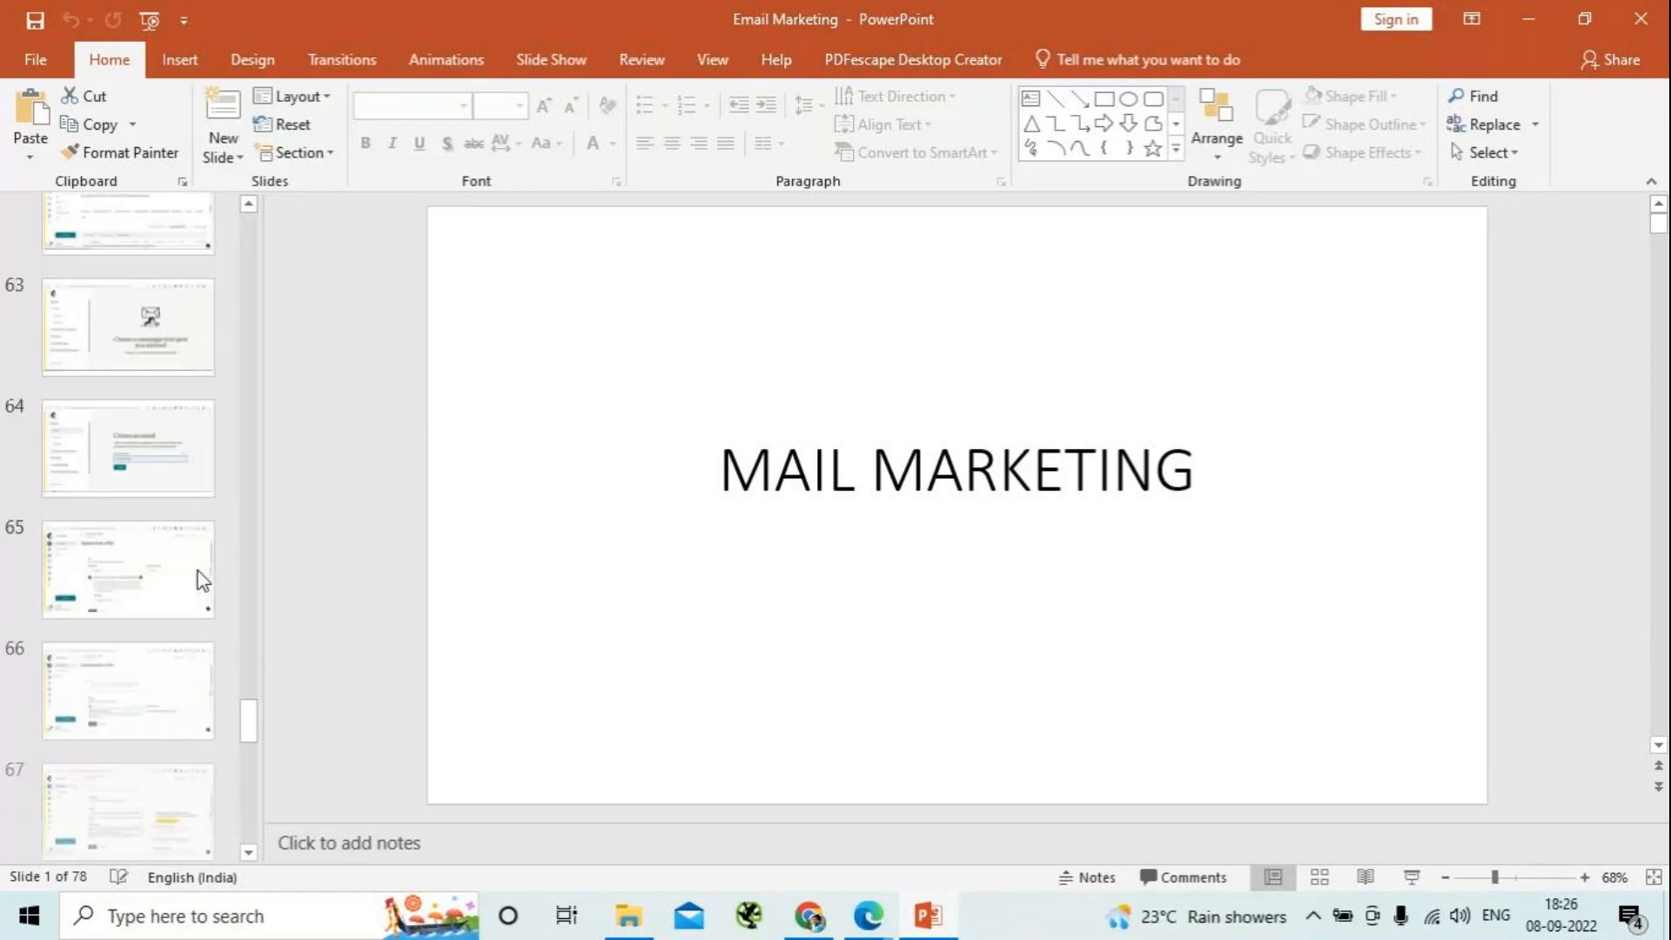
pyautogui.click(180, 764)
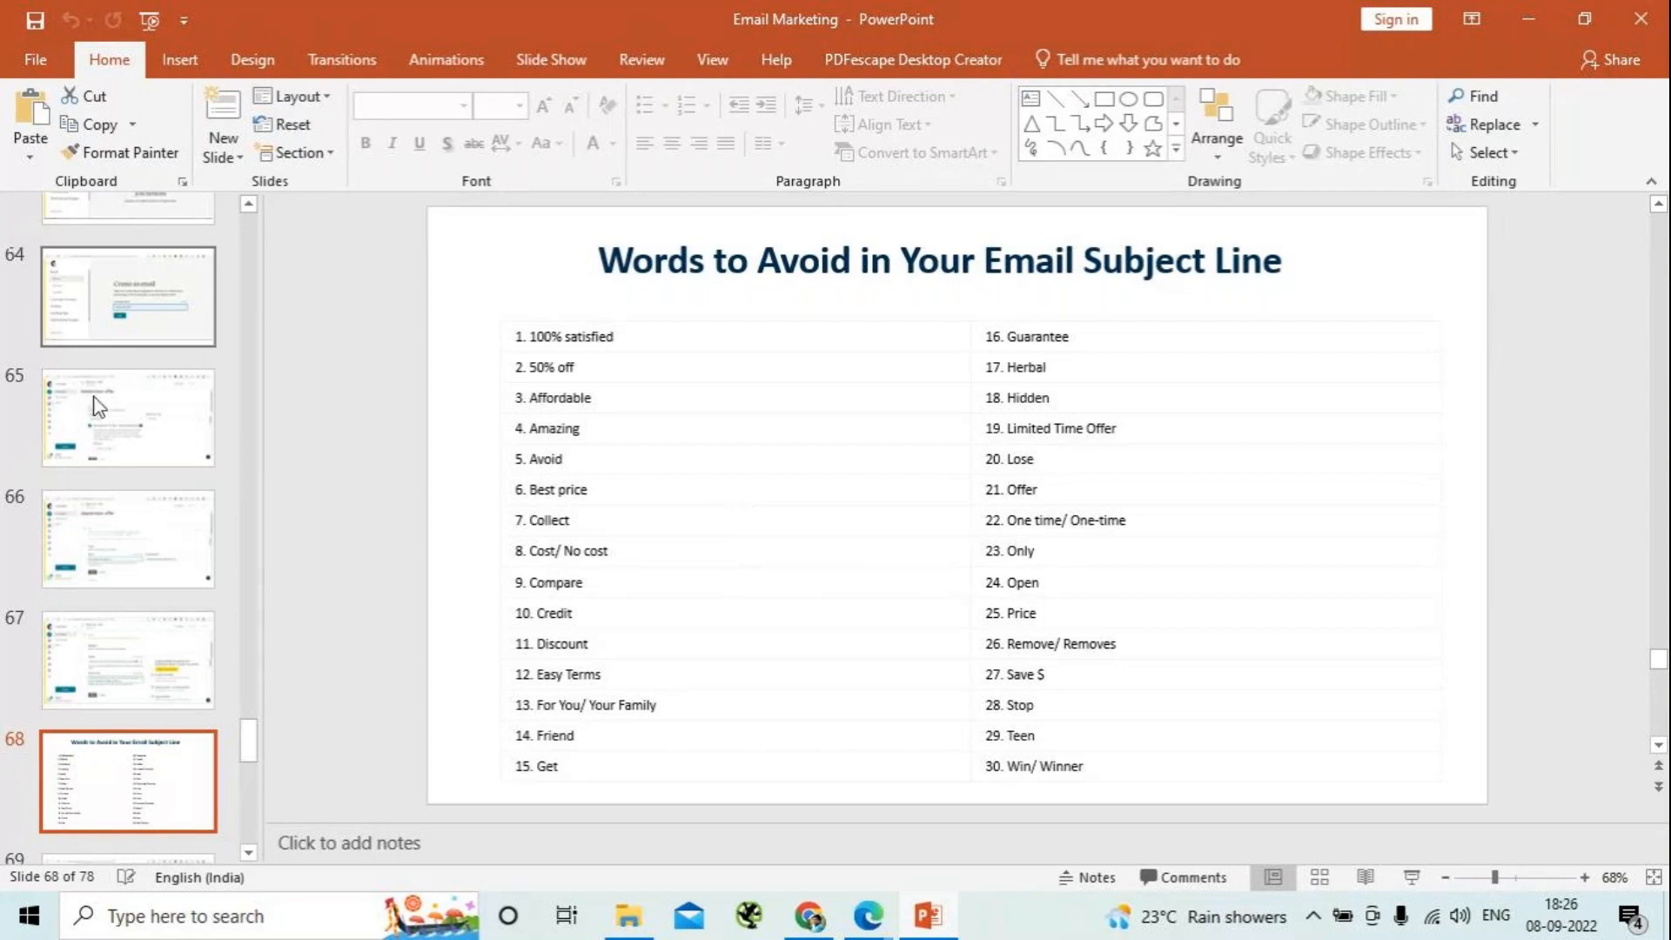
pyautogui.scroll(-5, 201, 702)
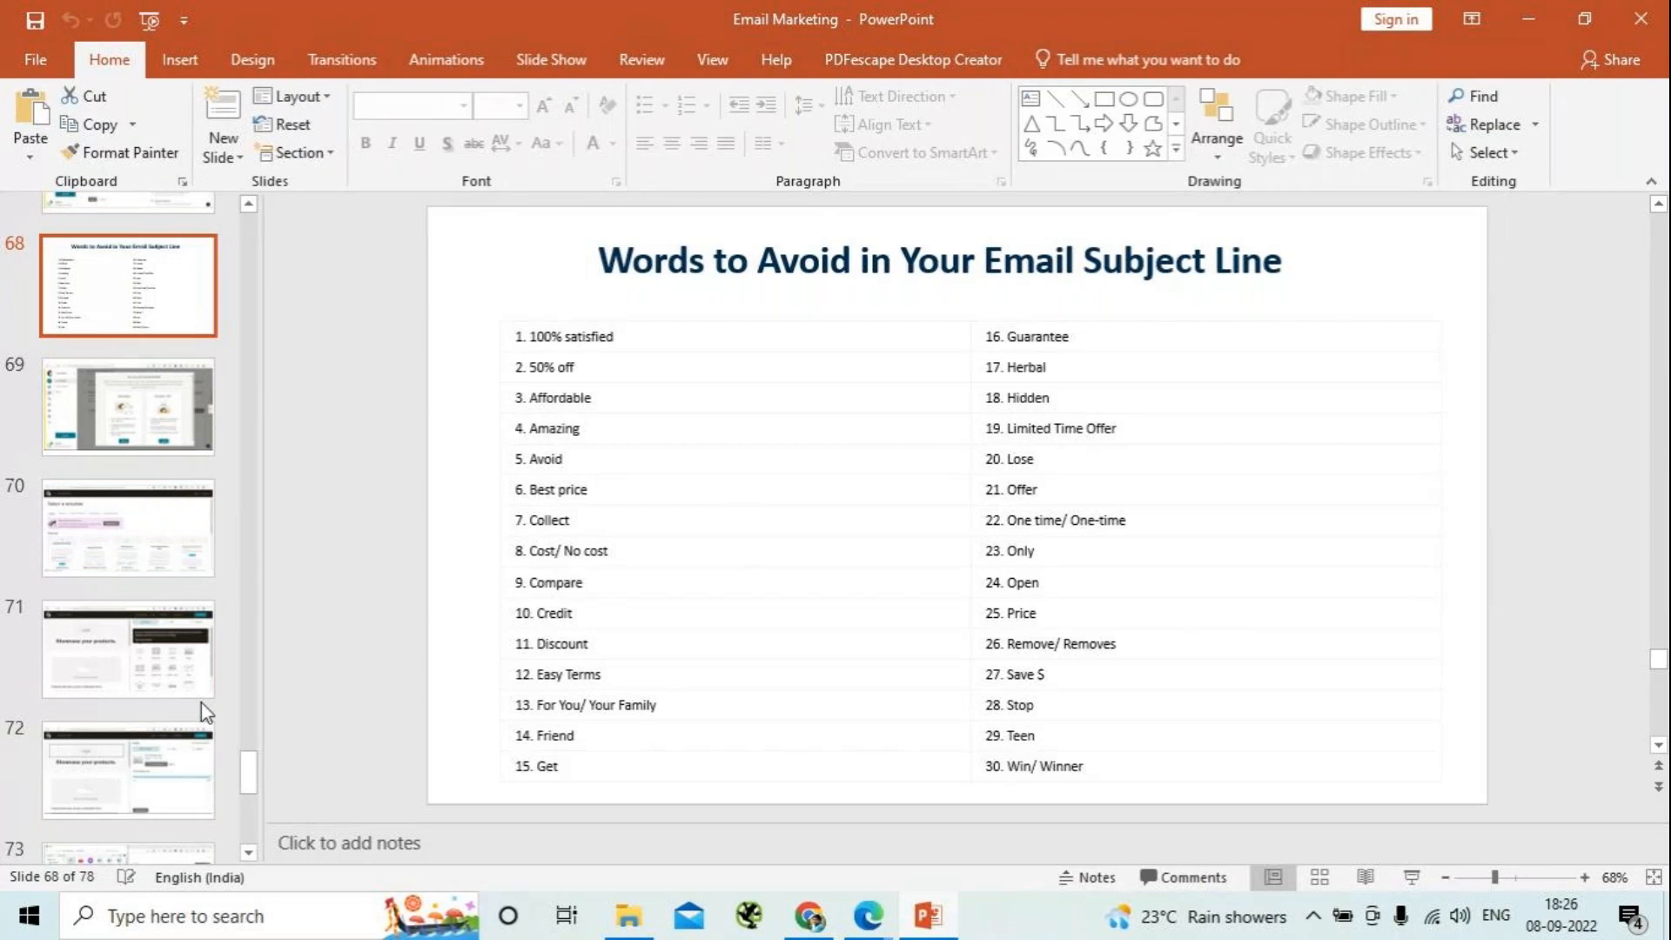
pyautogui.click(1528, 26)
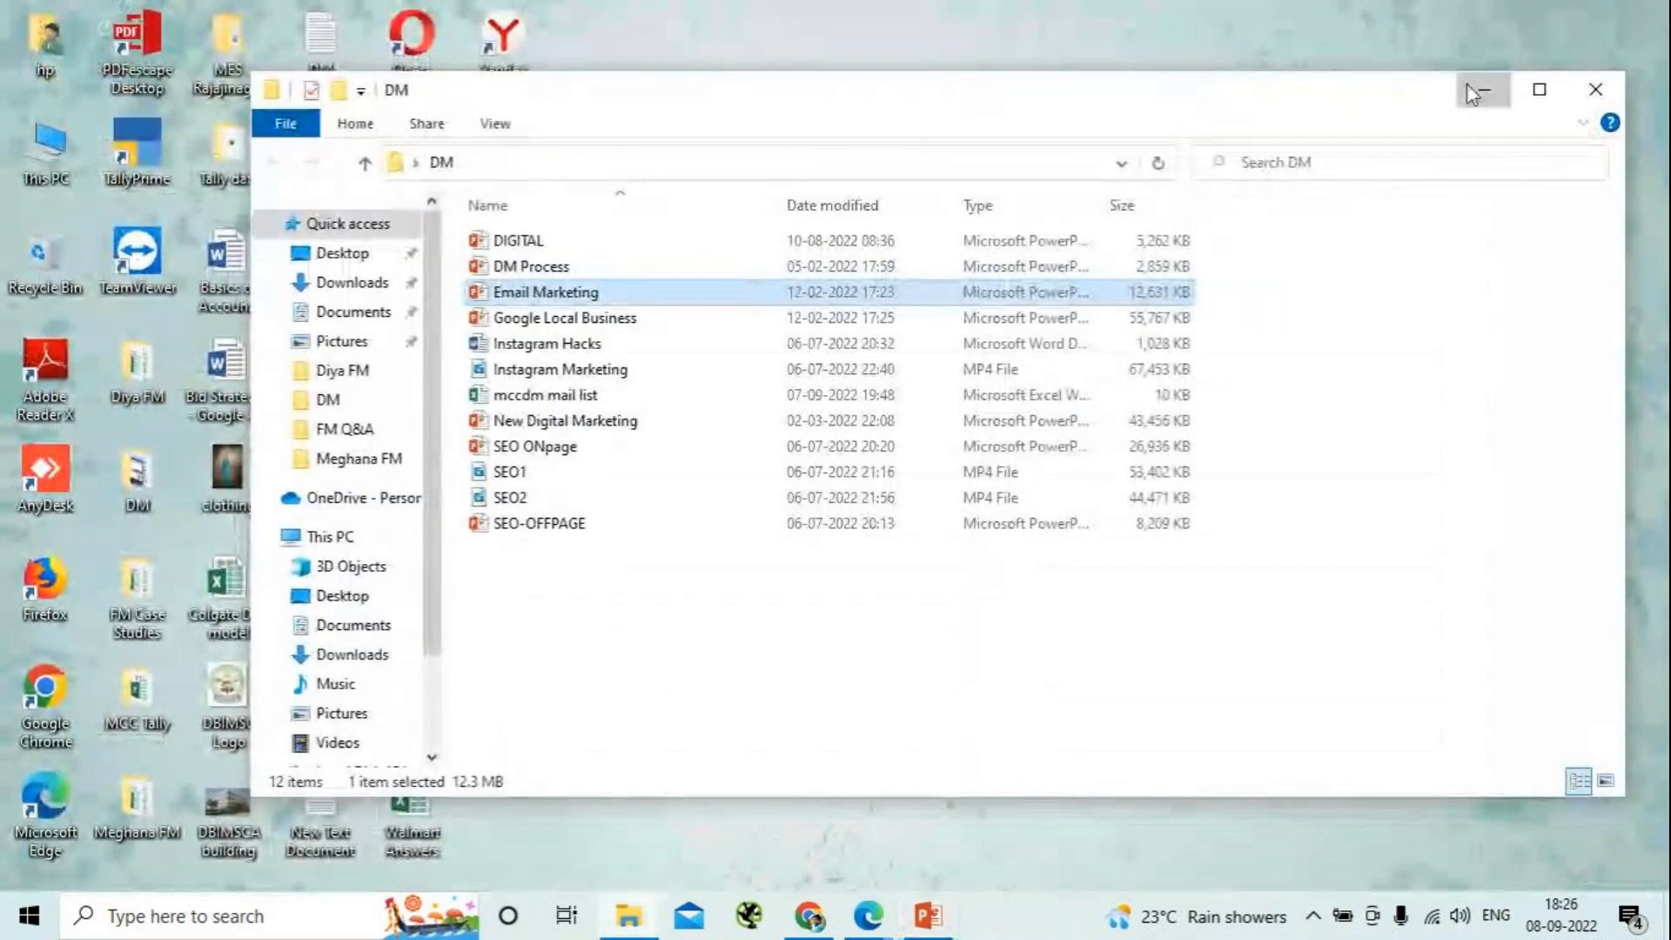
pyautogui.click(1479, 91)
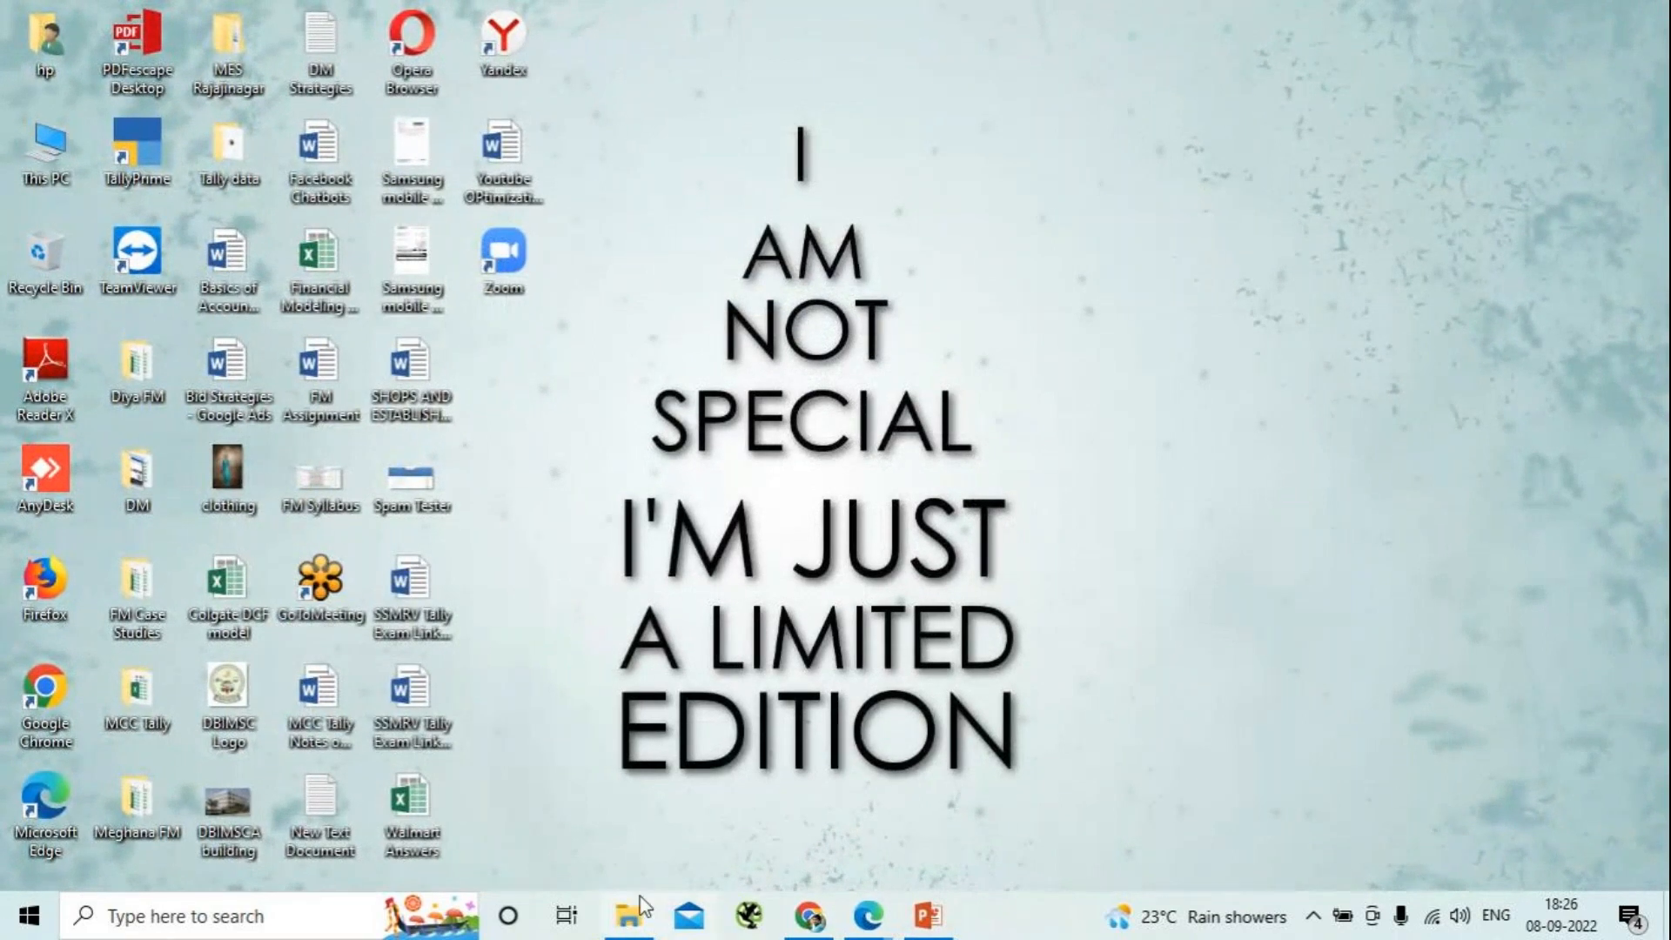
# - Check the GoTo meeting chat in Edge and switch back to the Mailchimp campaign in Chrome
pyautogui.moveTo(873, 918)
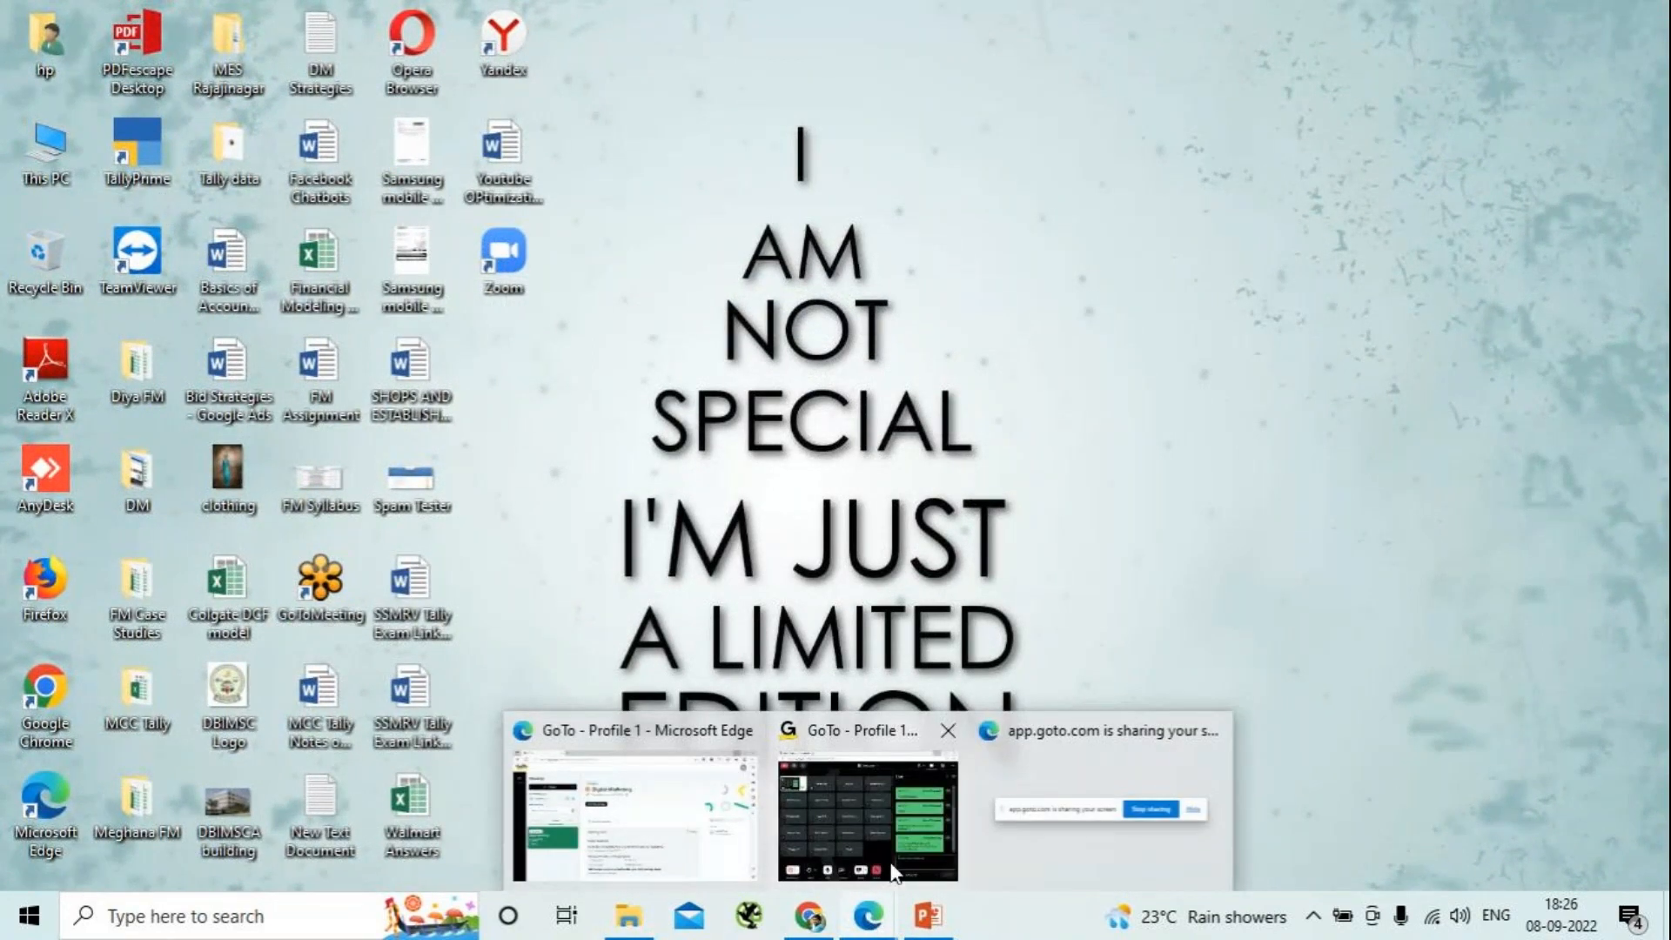
pyautogui.click(890, 843)
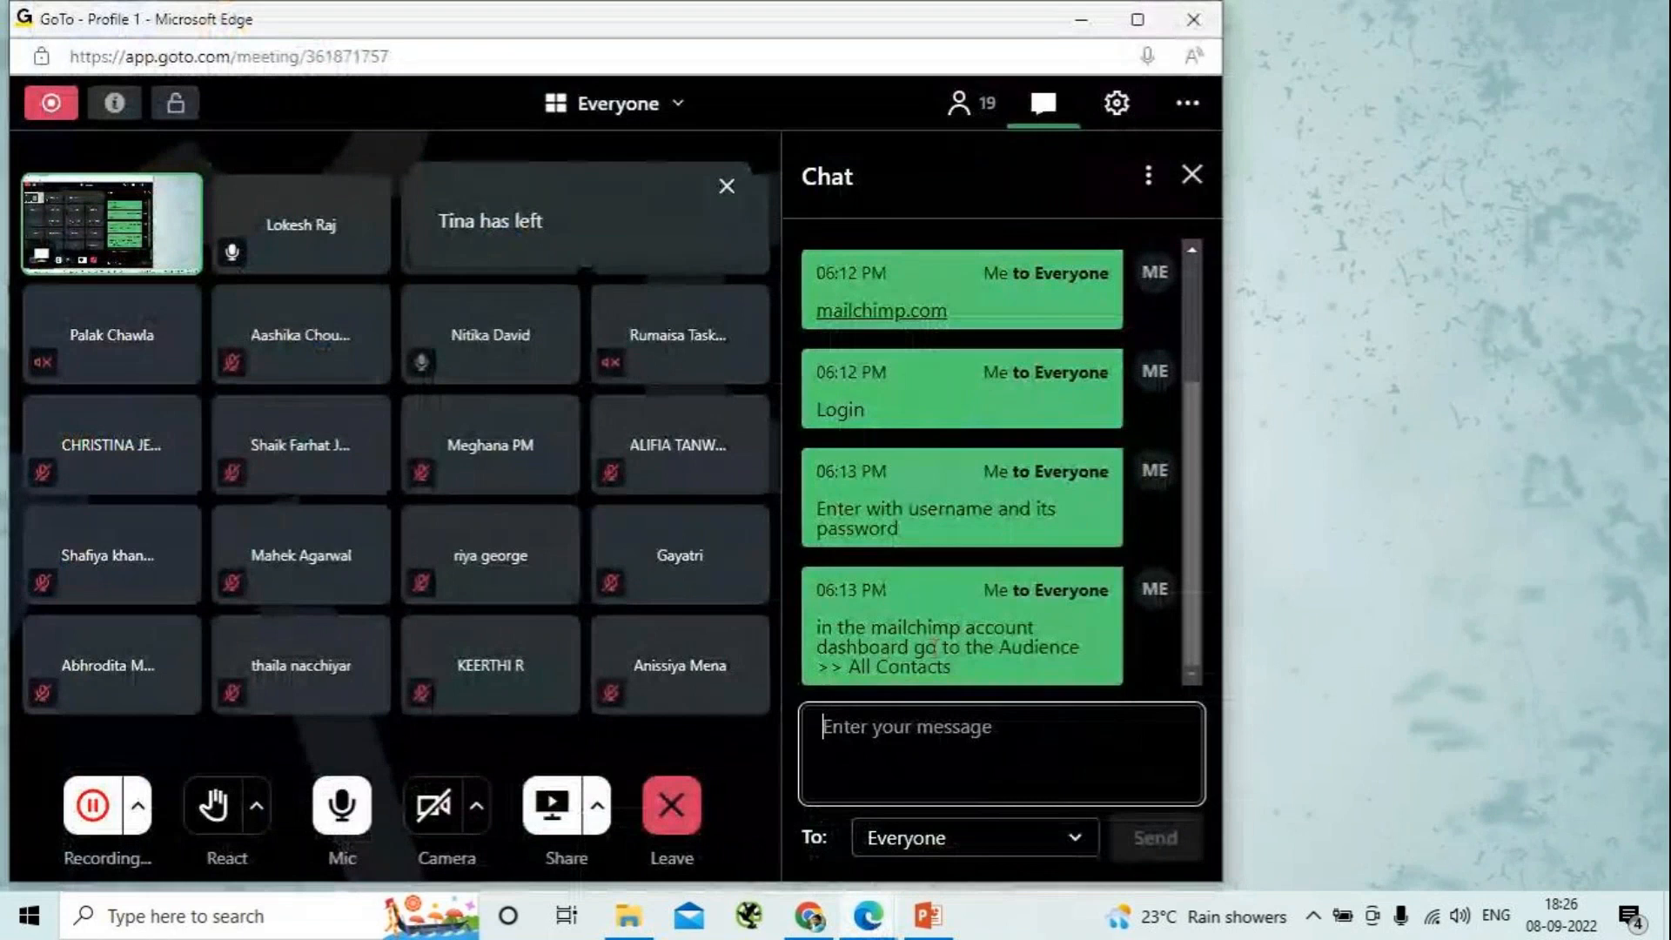
pyautogui.click(1079, 24)
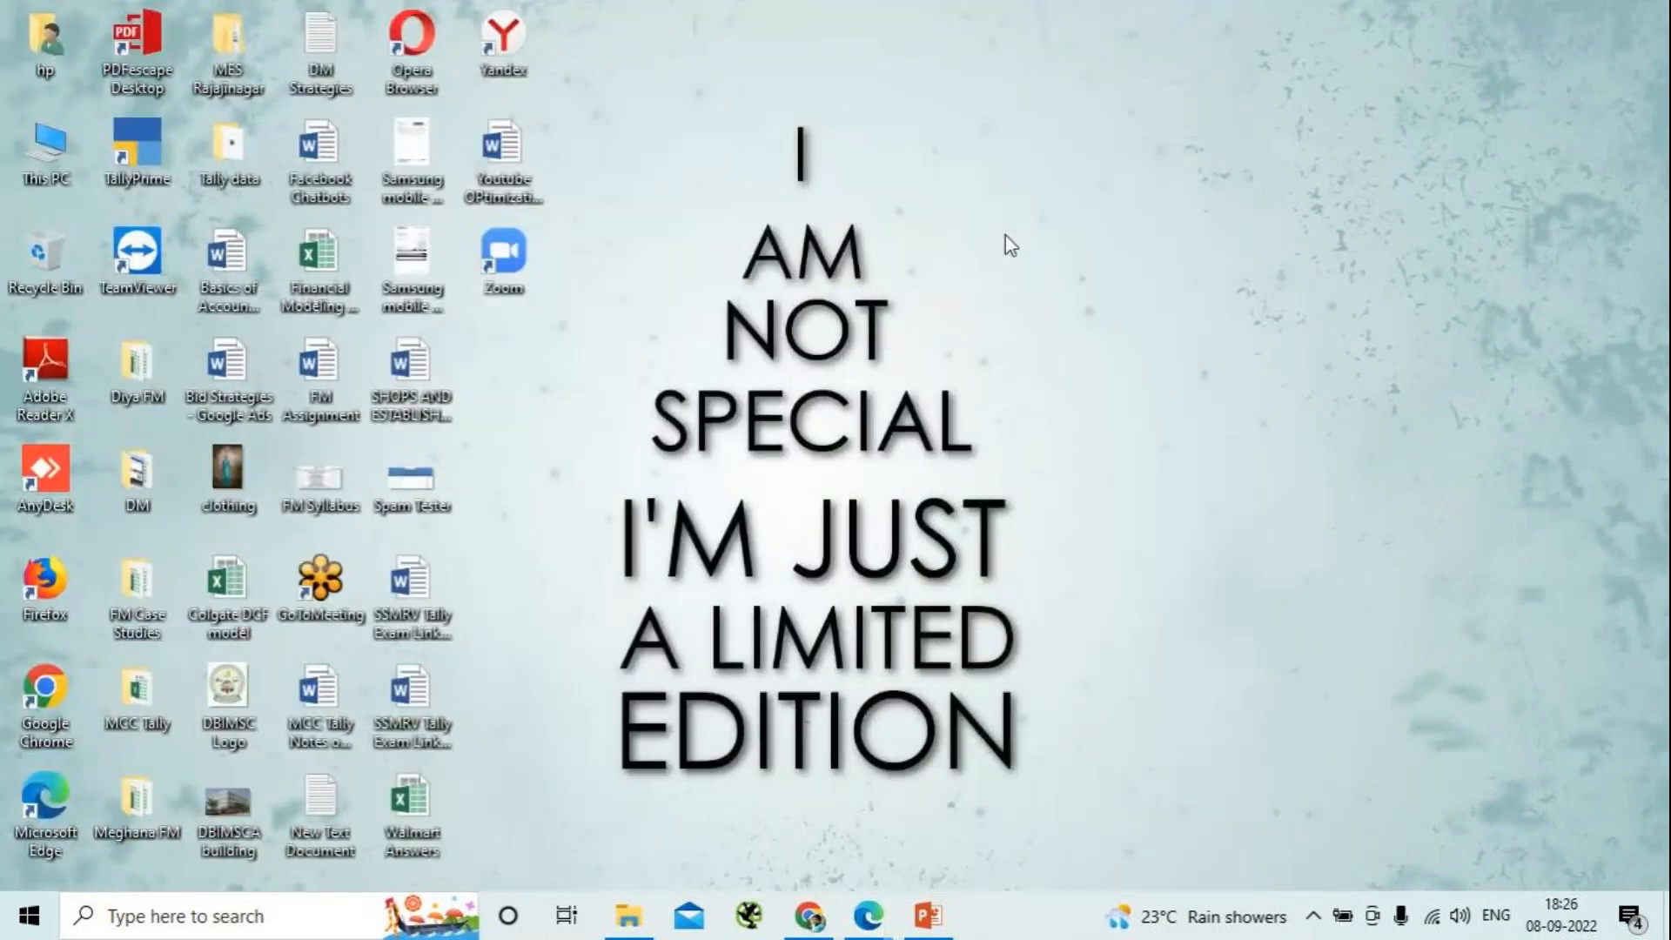
pyautogui.moveTo(799, 927)
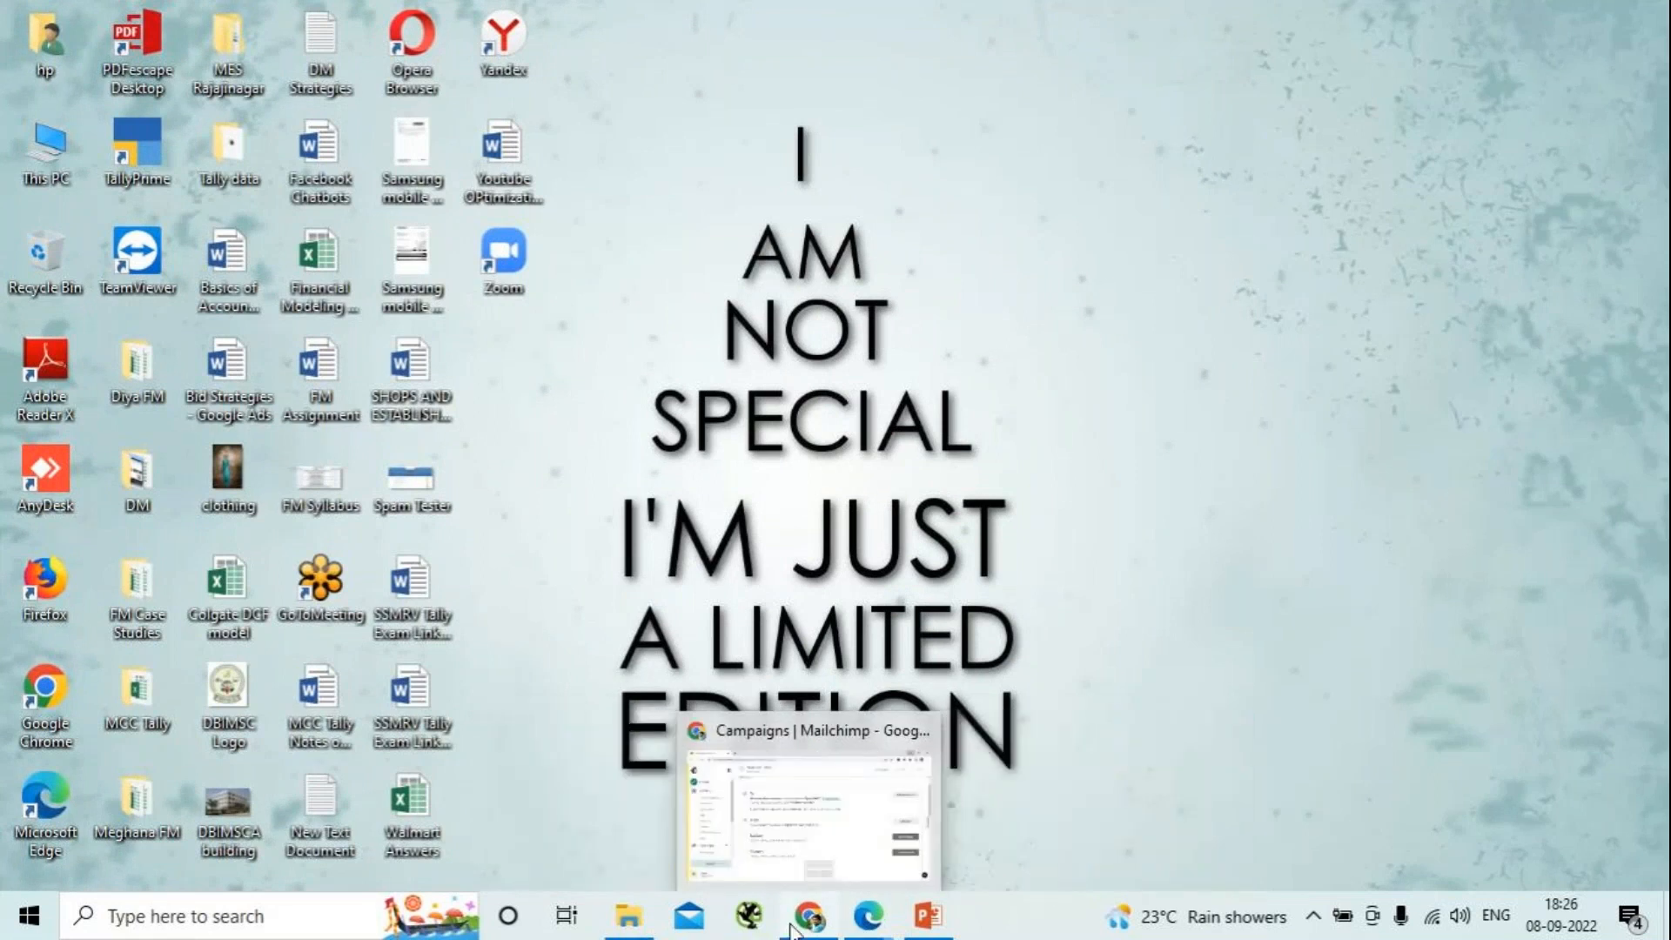
pyautogui.click(818, 848)
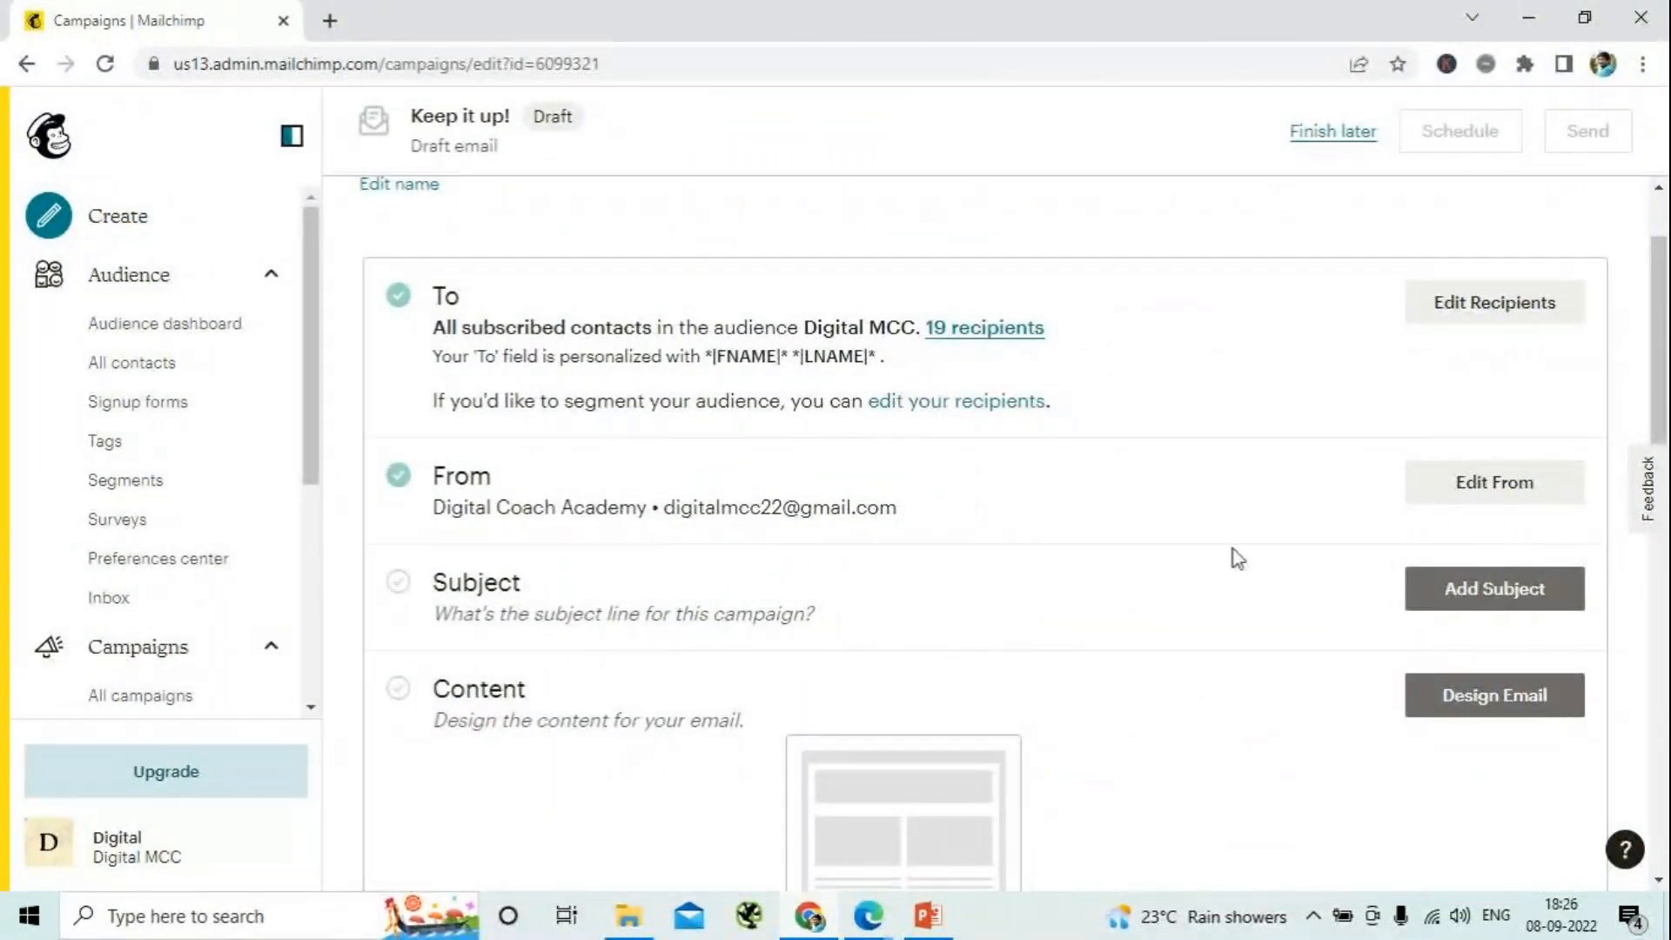
# - Enter "Happy Onam filled with Bunch of Deals & opportunities" as the campaign's subject line
pyautogui.click(1470, 600)
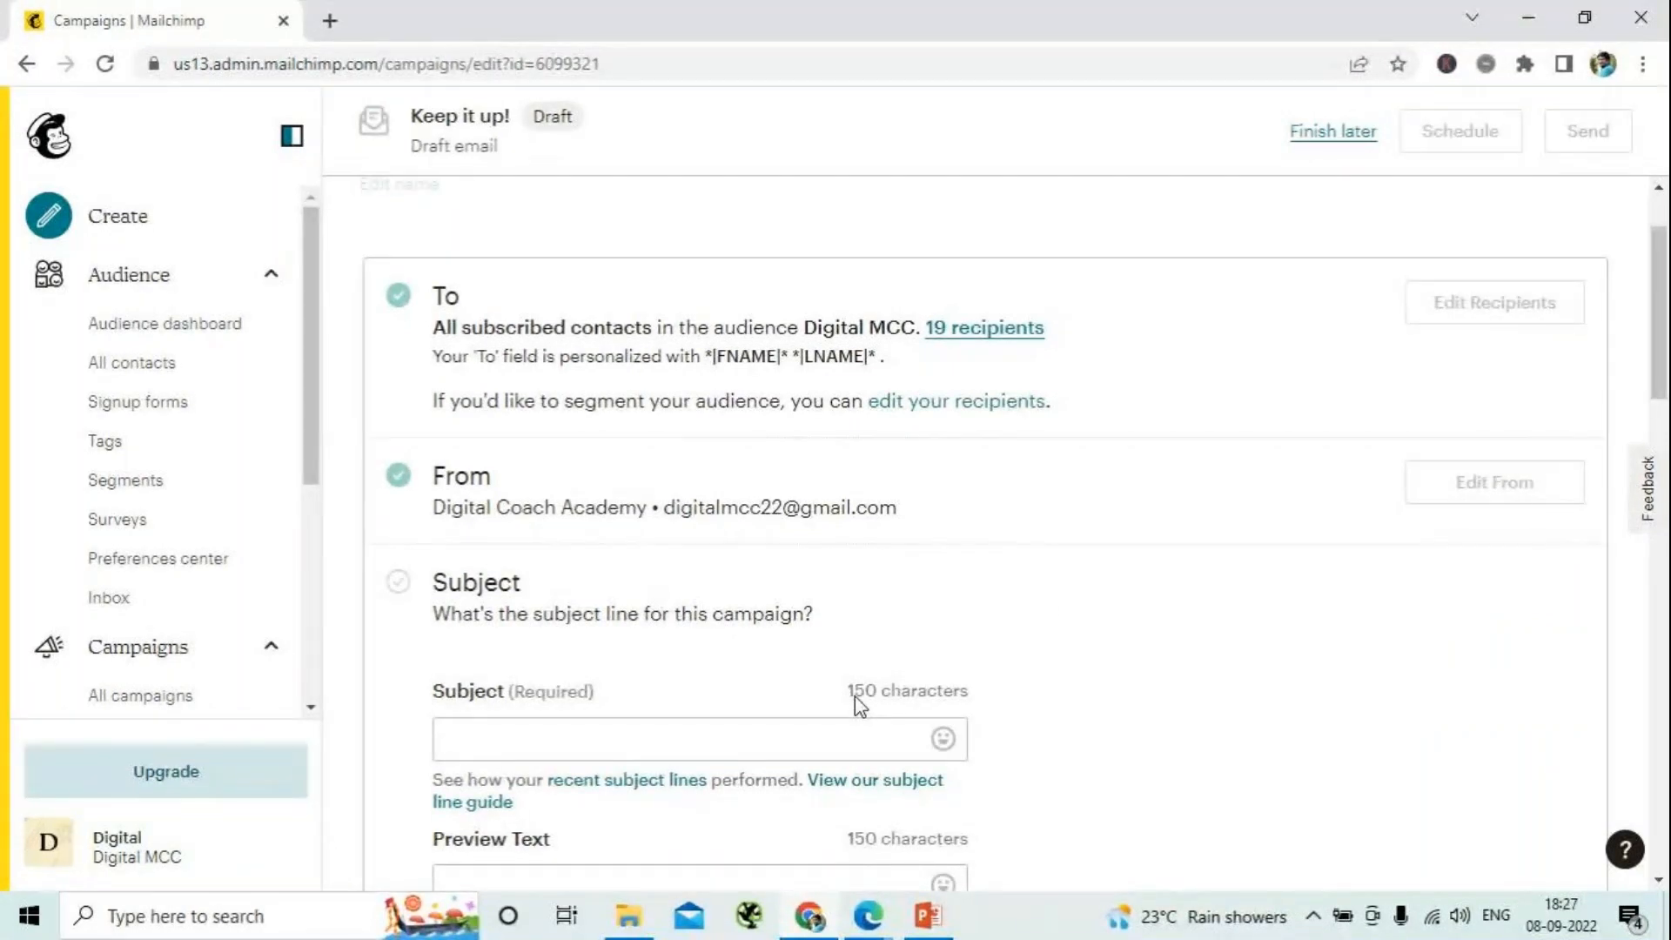
pyautogui.scroll(-4, 858, 693)
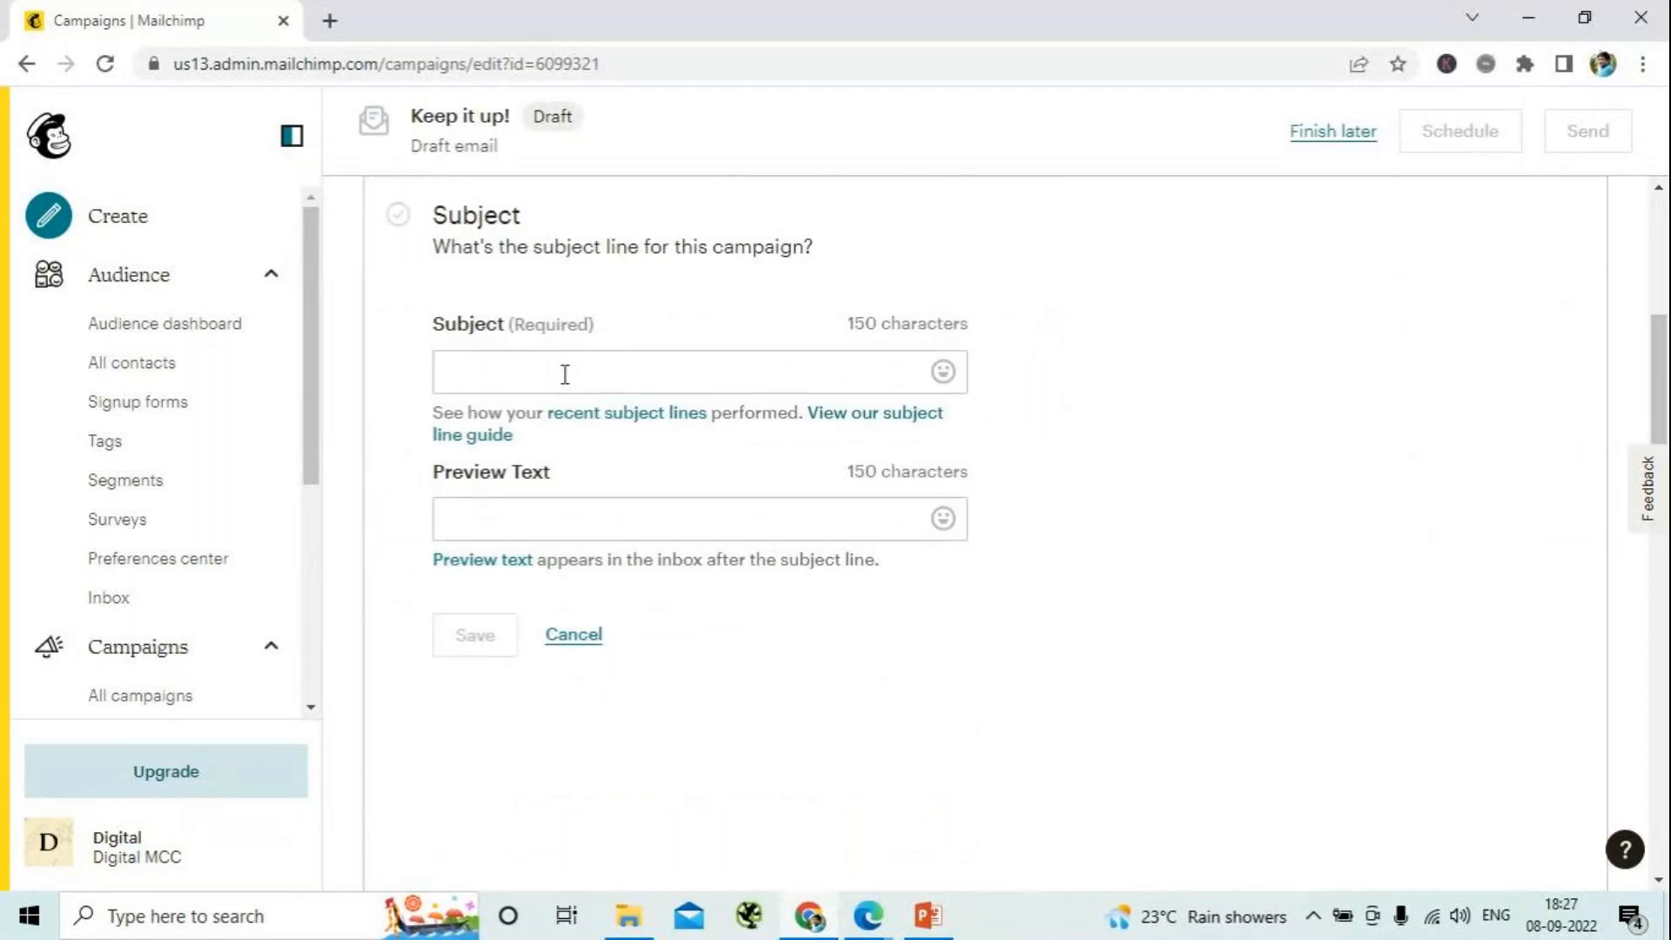
pyautogui.click(565, 374)
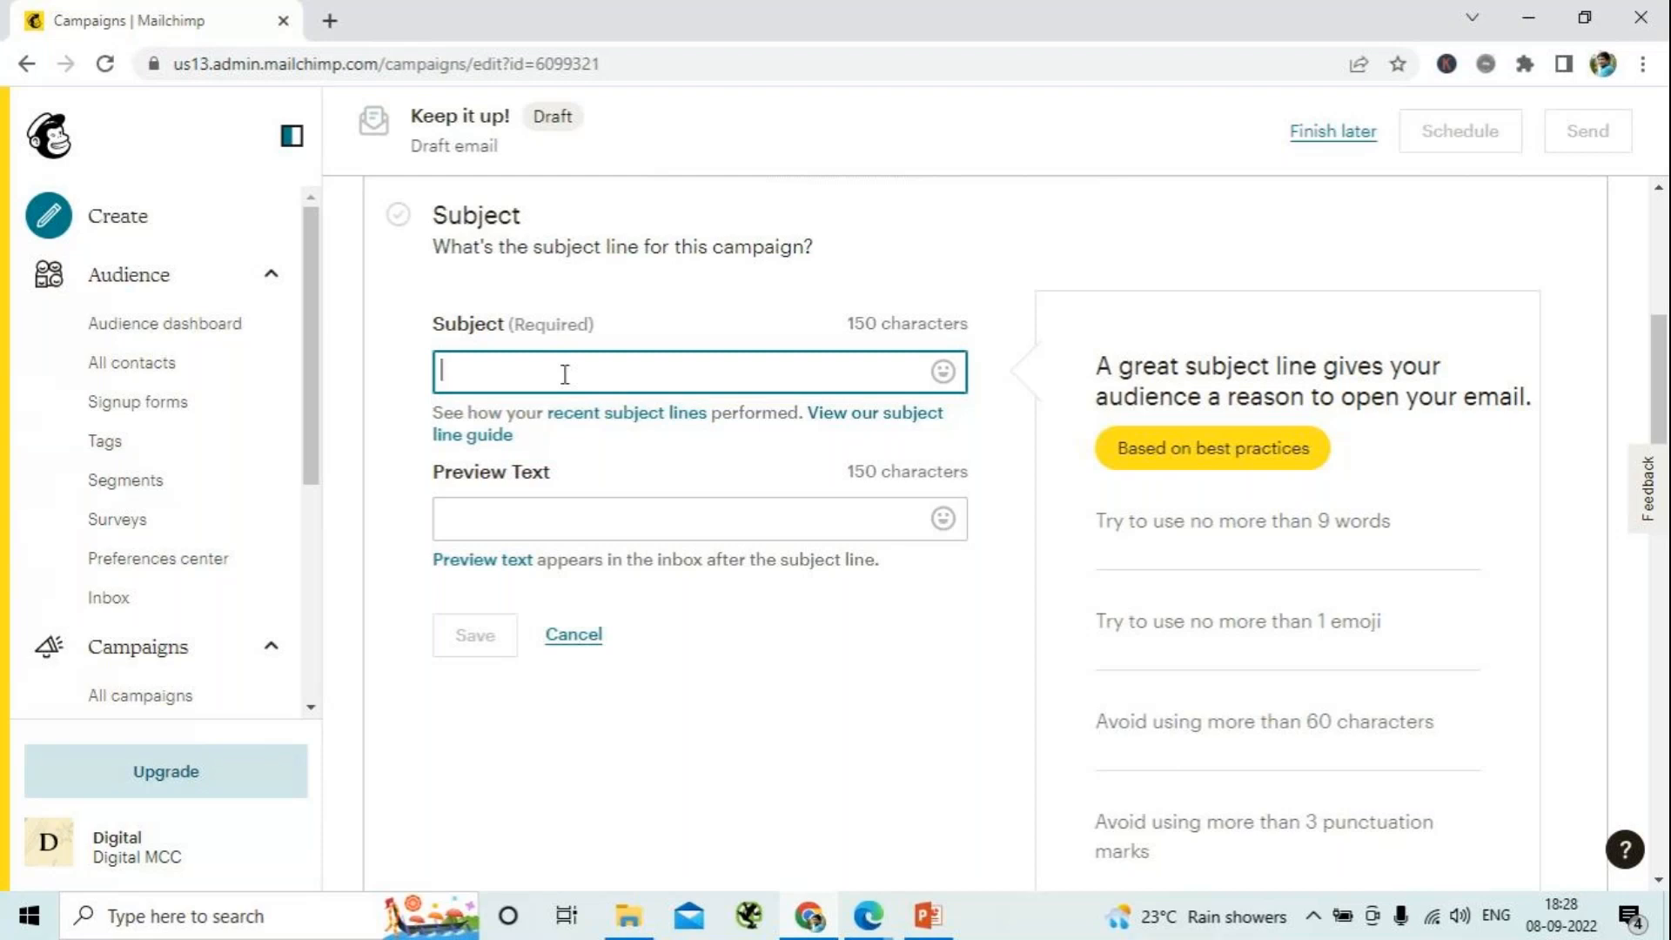
pyautogui.write('Happy Onam ')
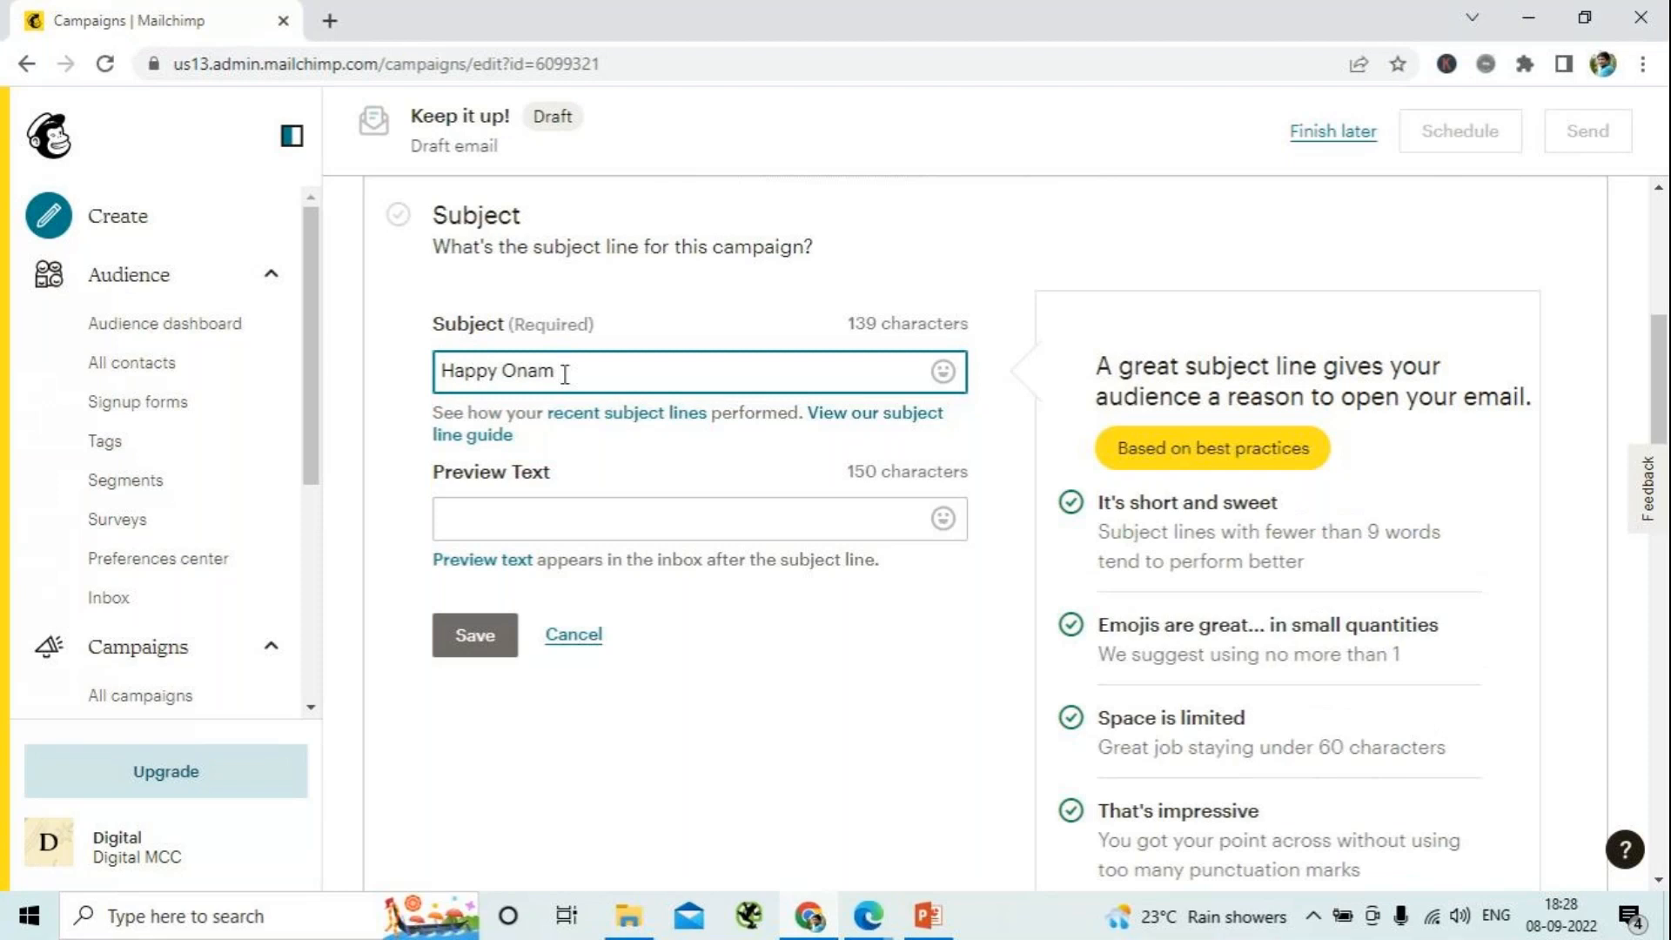
pyautogui.write('fr')
pyautogui.write('lled with')
pyautogui.write('Bunch')
pyautogui.write(' of')
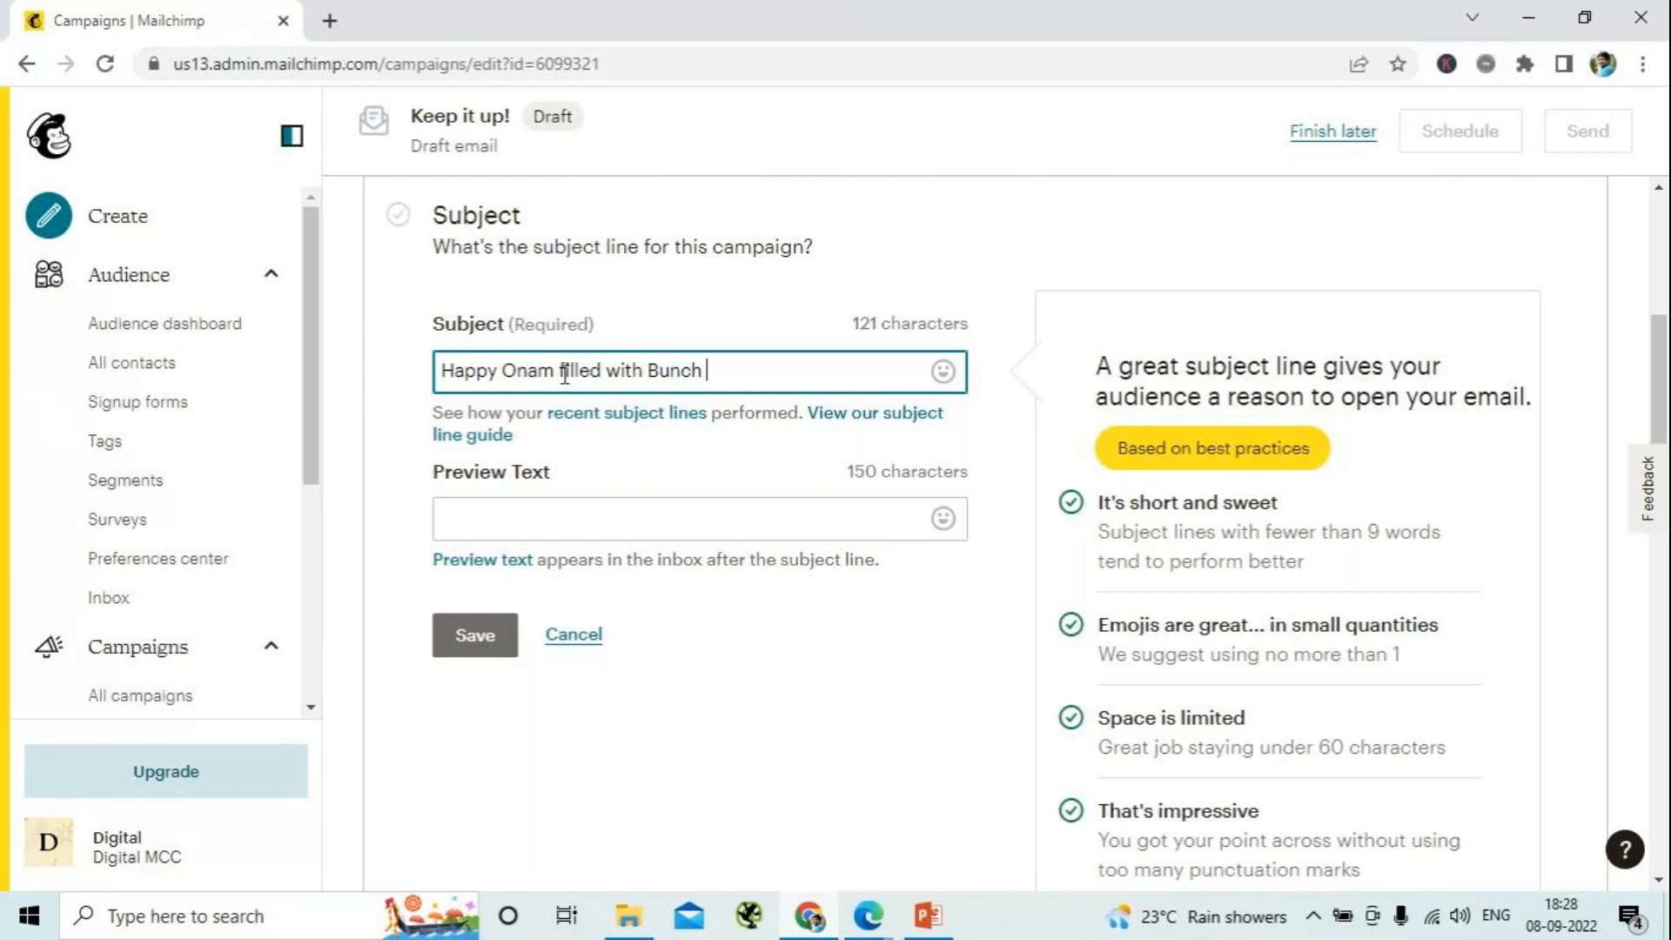
pyautogui.write(' Deals')
pyautogui.write('& o')
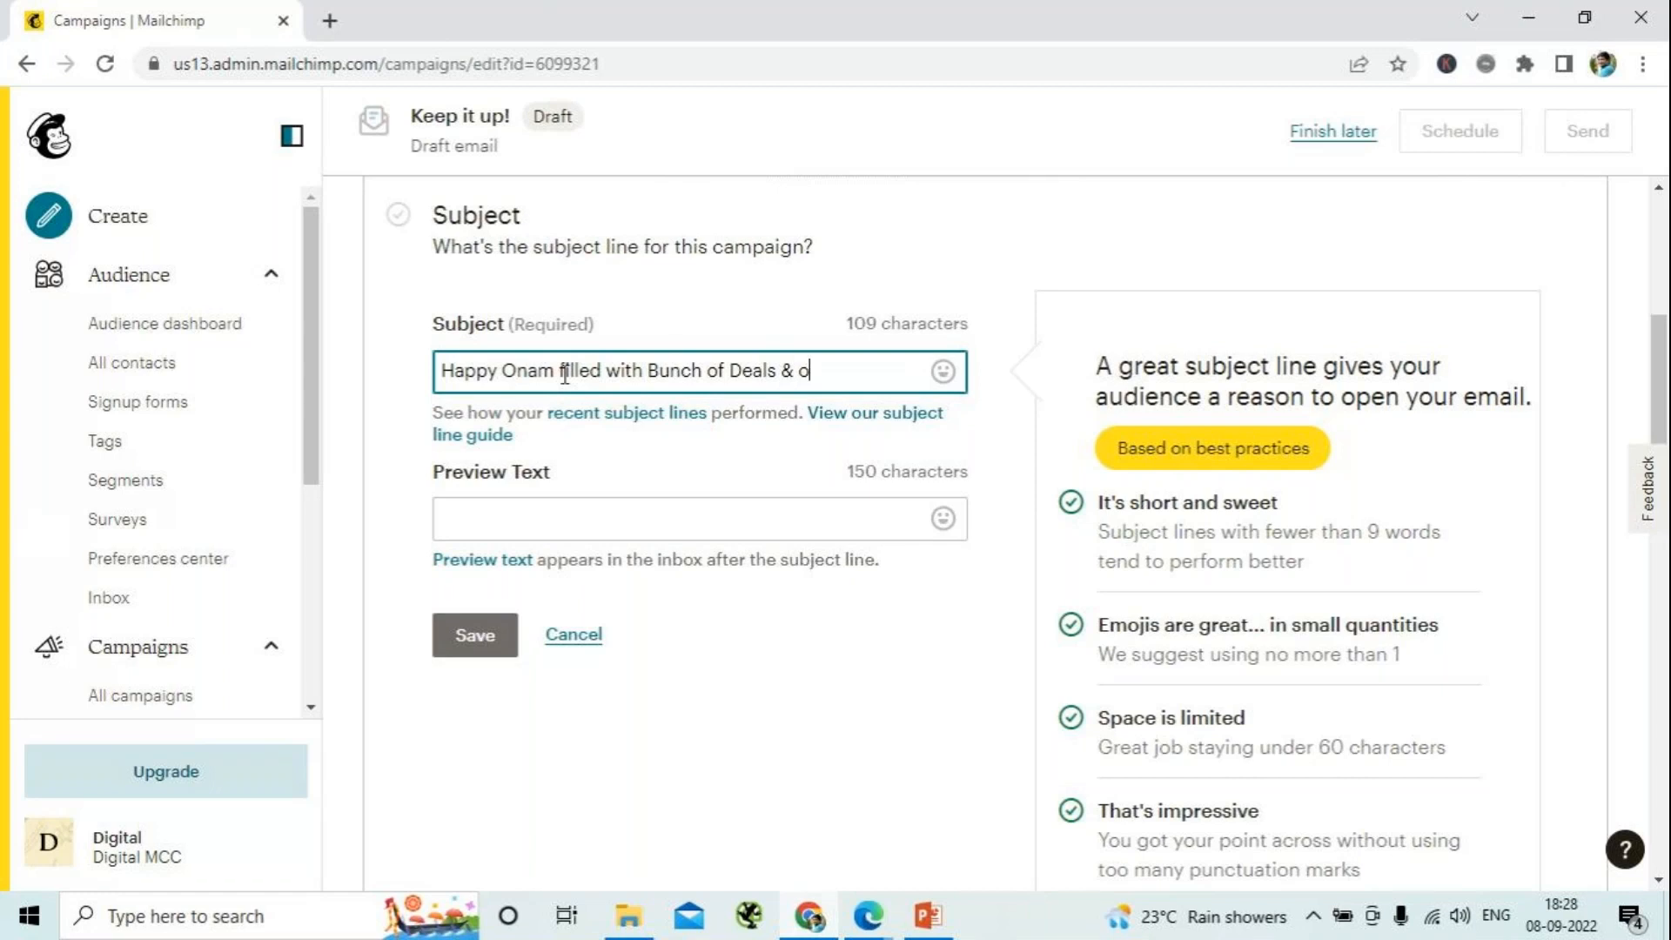
pyautogui.write('pportunities')
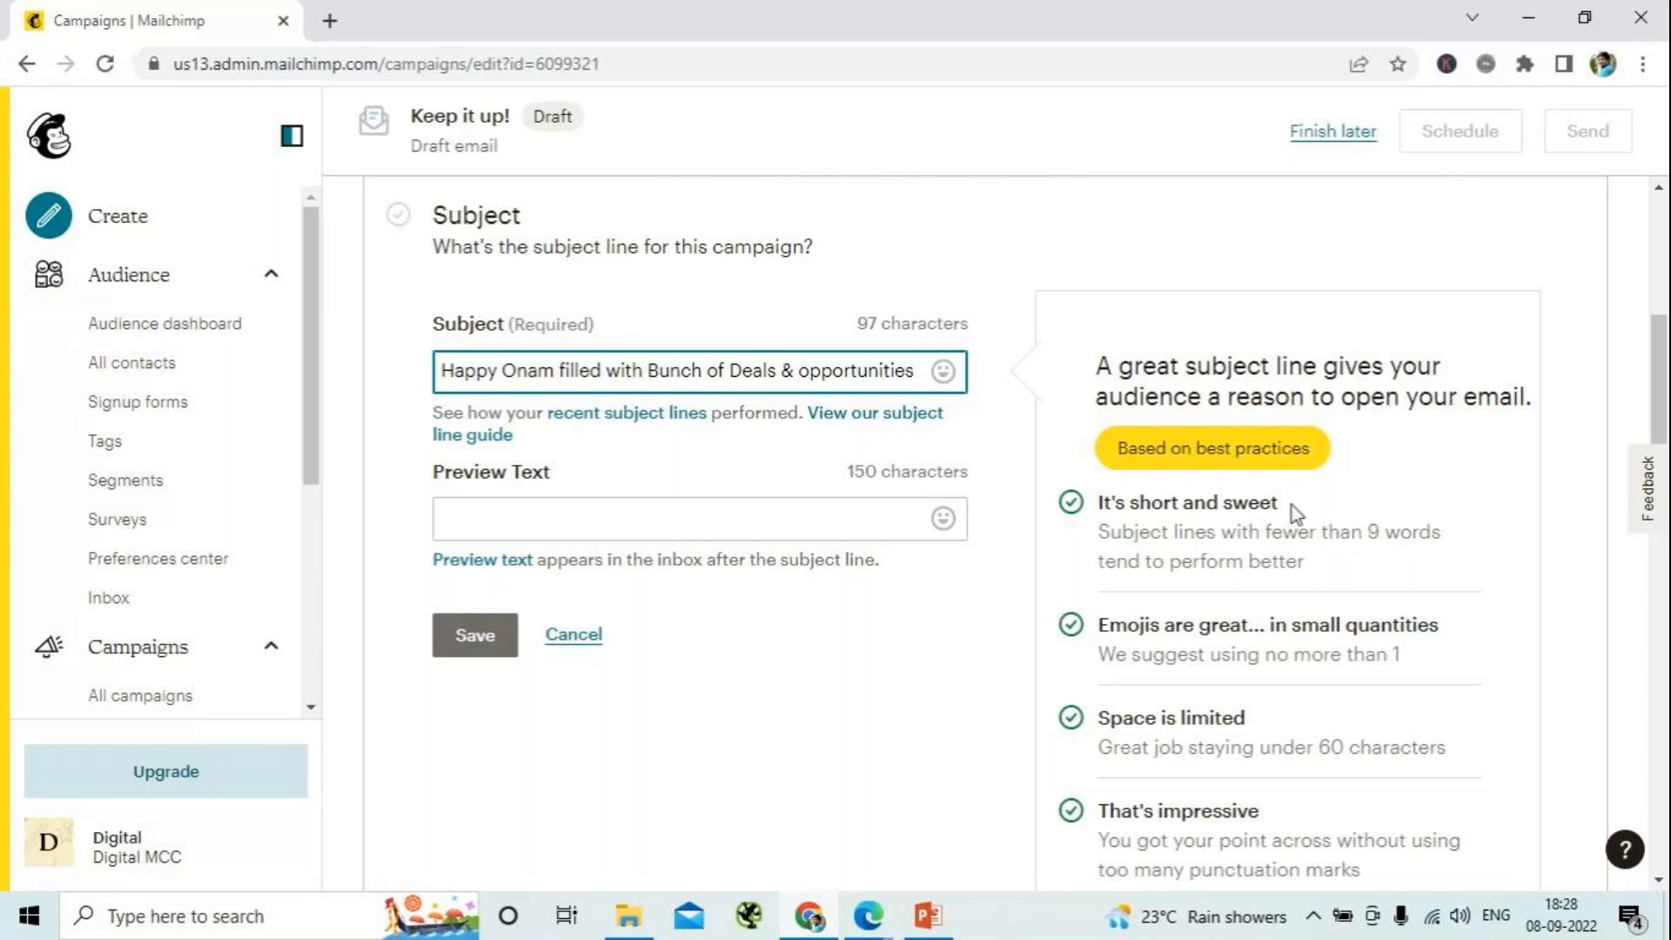
# - Test the subject line against the best-practice tips by adding the word "bank" at its end, and remove that word again
pyautogui.scroll(-3, 1239, 555)
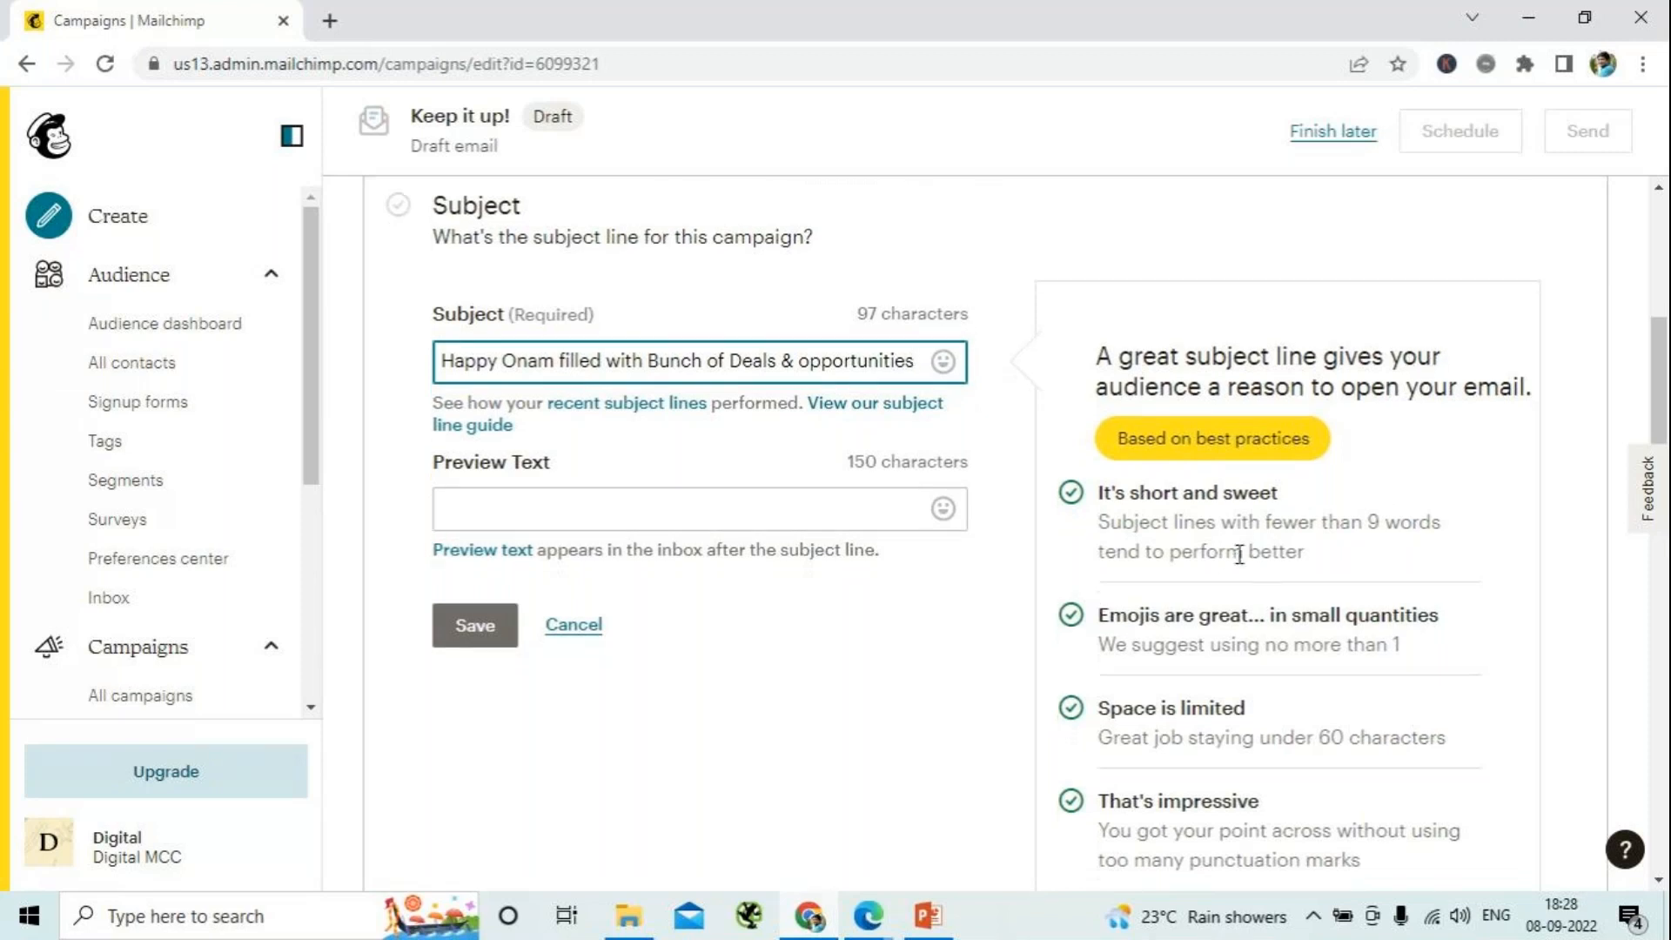
pyautogui.scroll(6, 1201, 648)
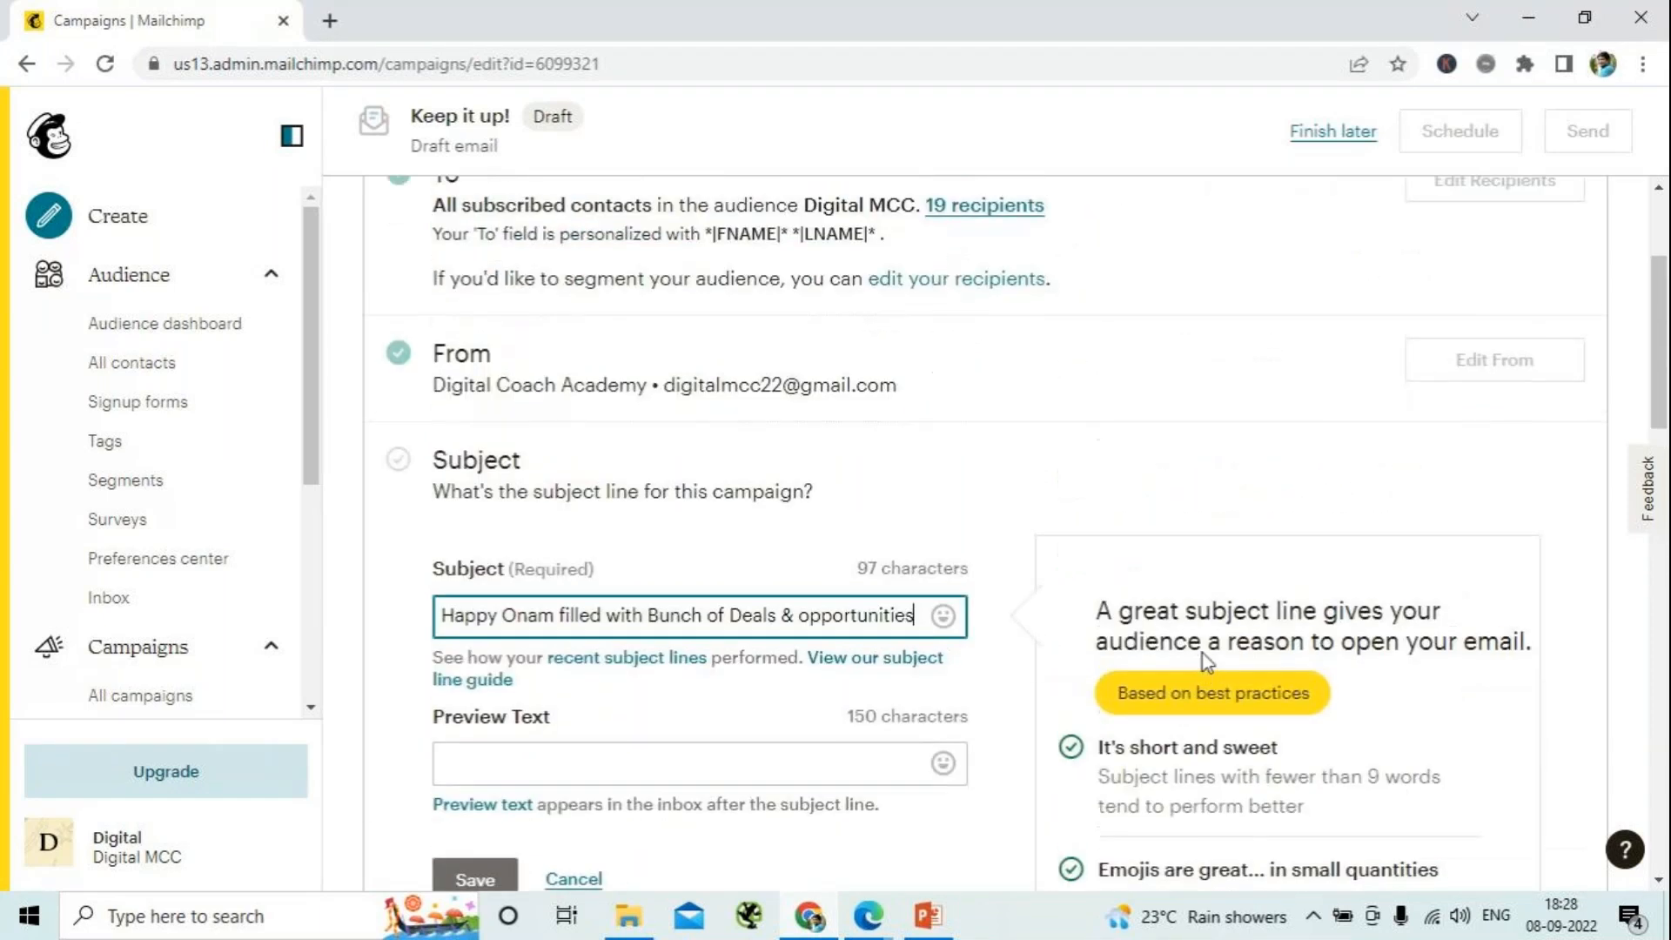
pyautogui.scroll(-3, 1173, 687)
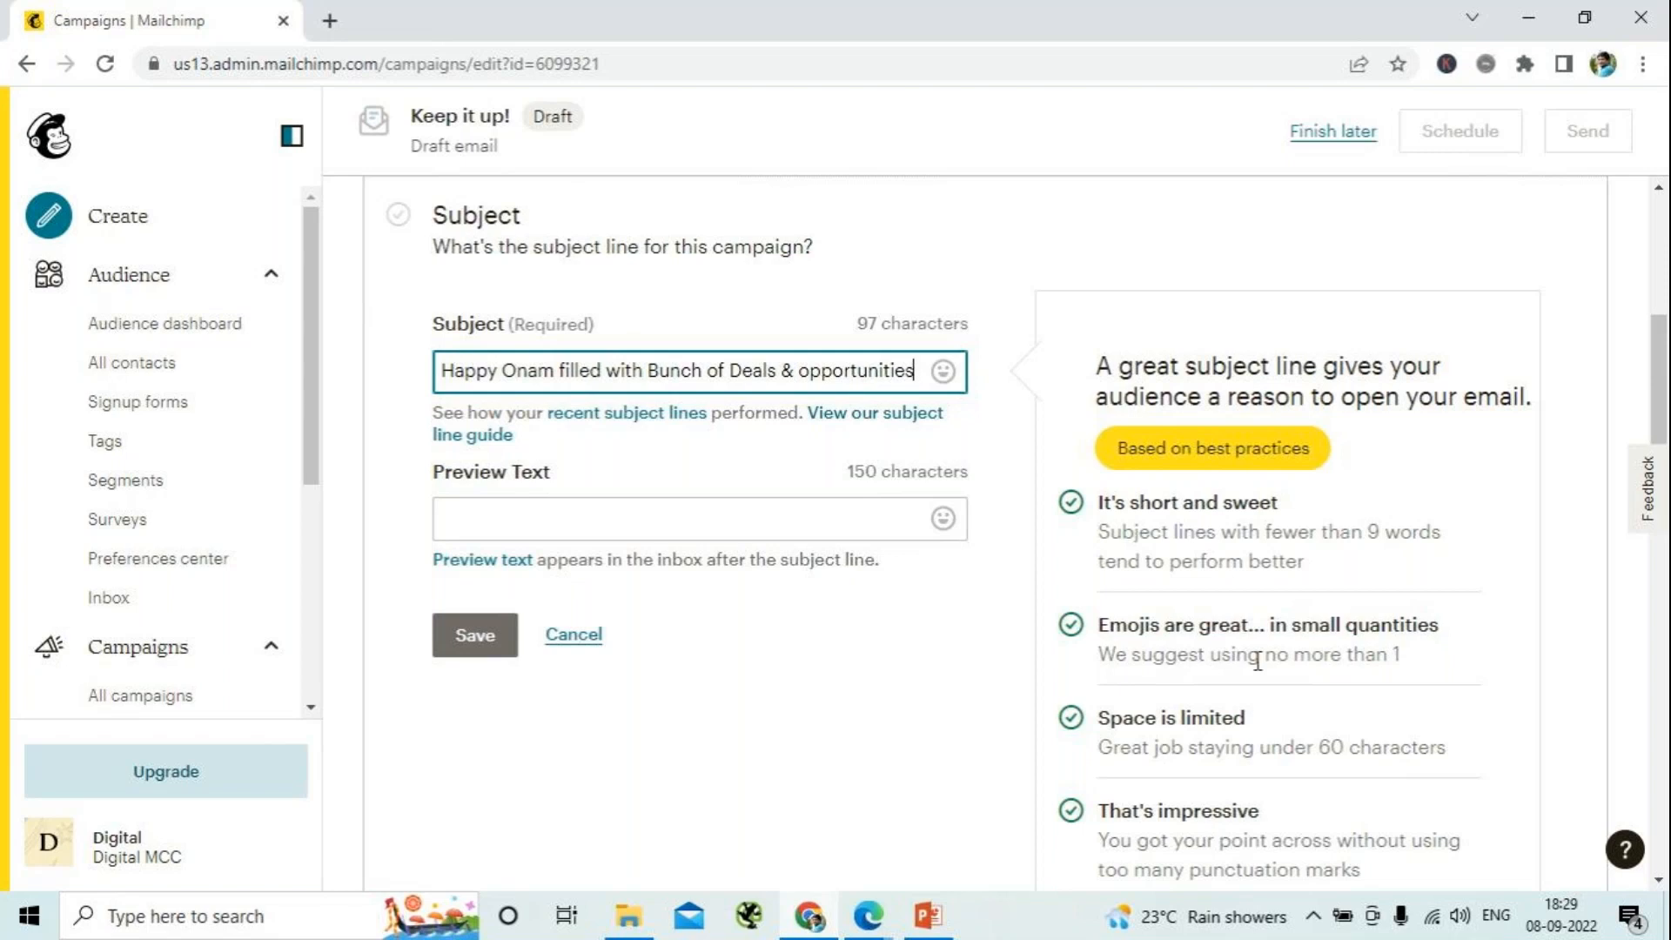
pyautogui.write('bank')
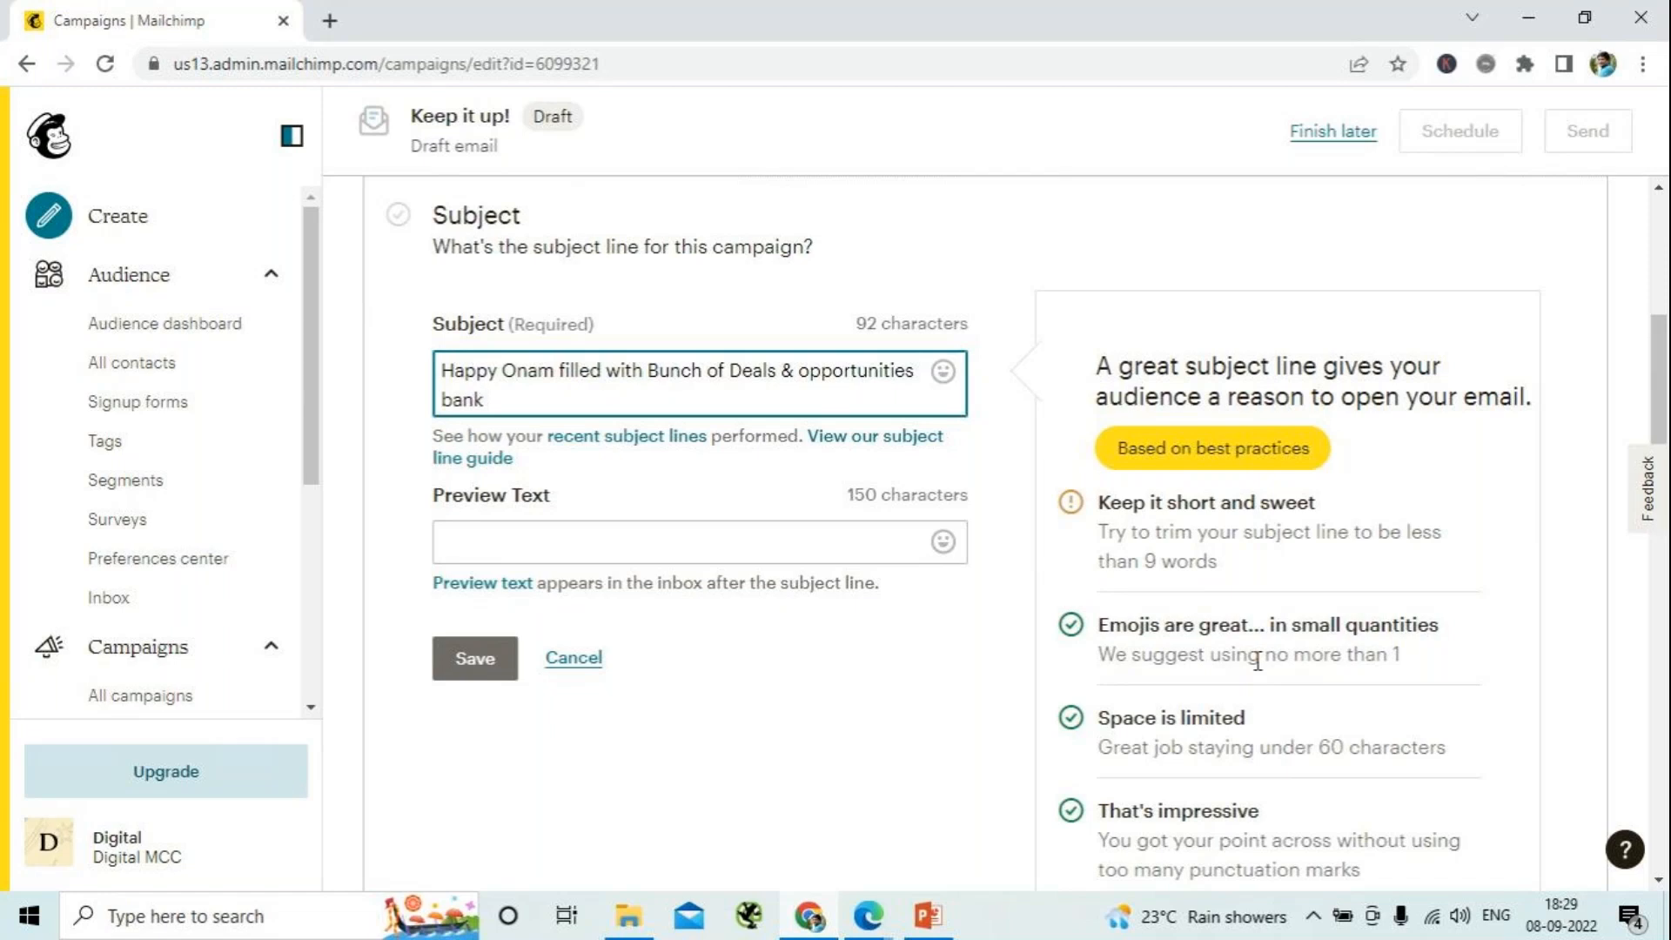
pyautogui.press('BackSpace')
pyautogui.press('BackSpace')
pyautogui.press('BackSpace')
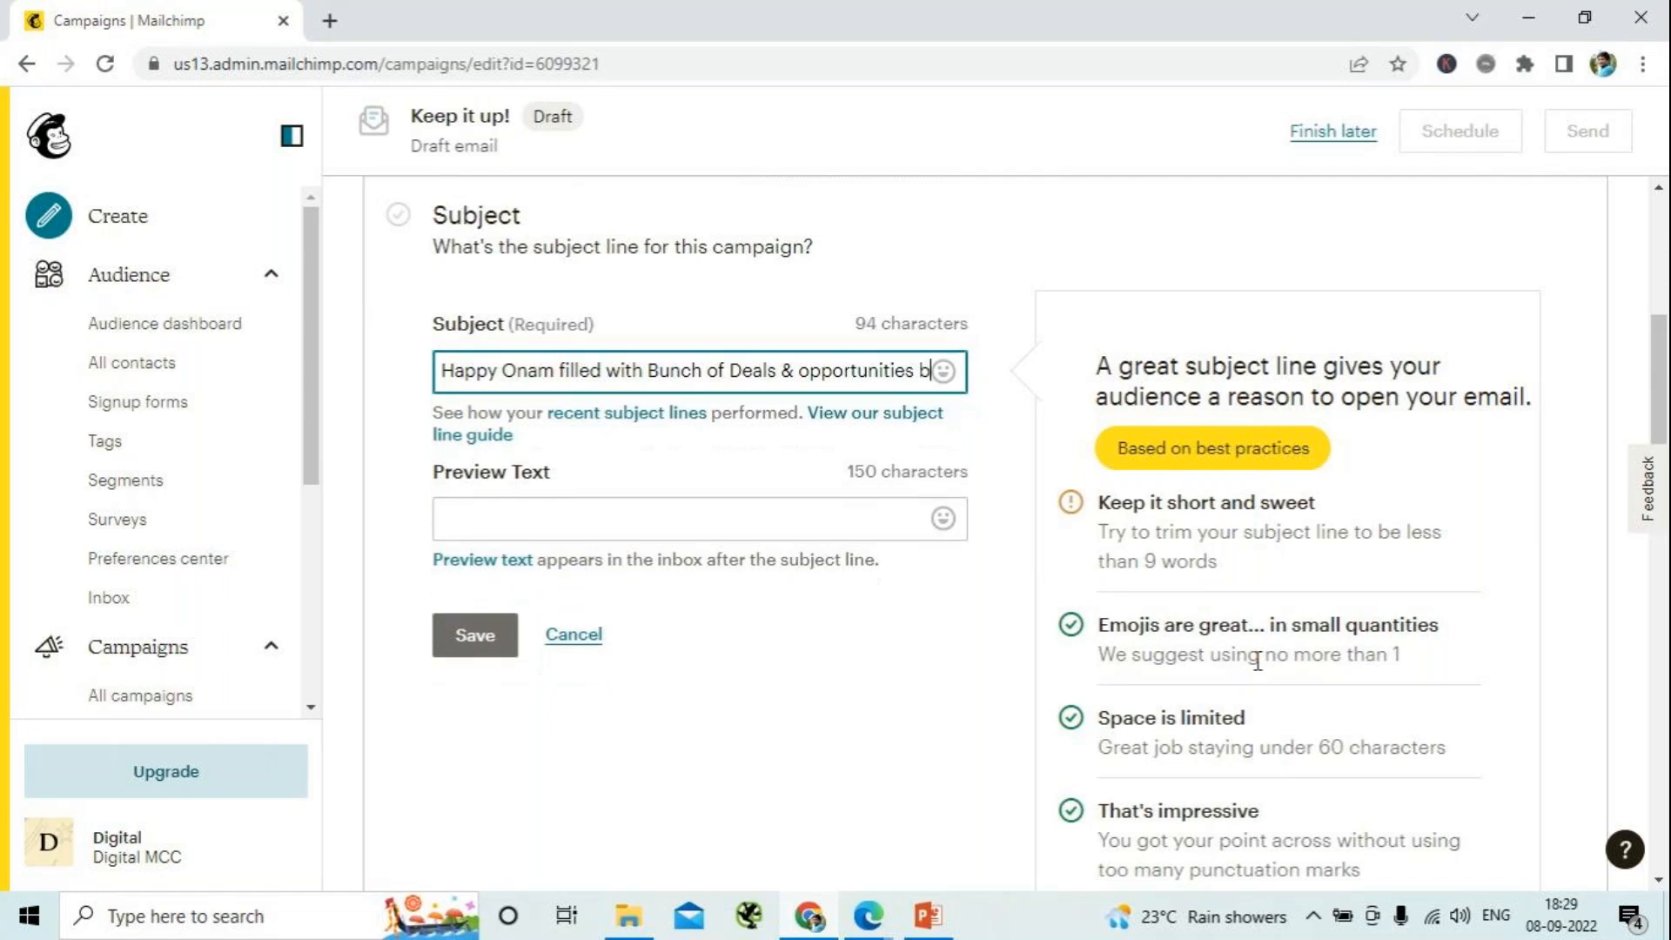
pyautogui.press('BackSpace')
pyautogui.press('BackSpace')
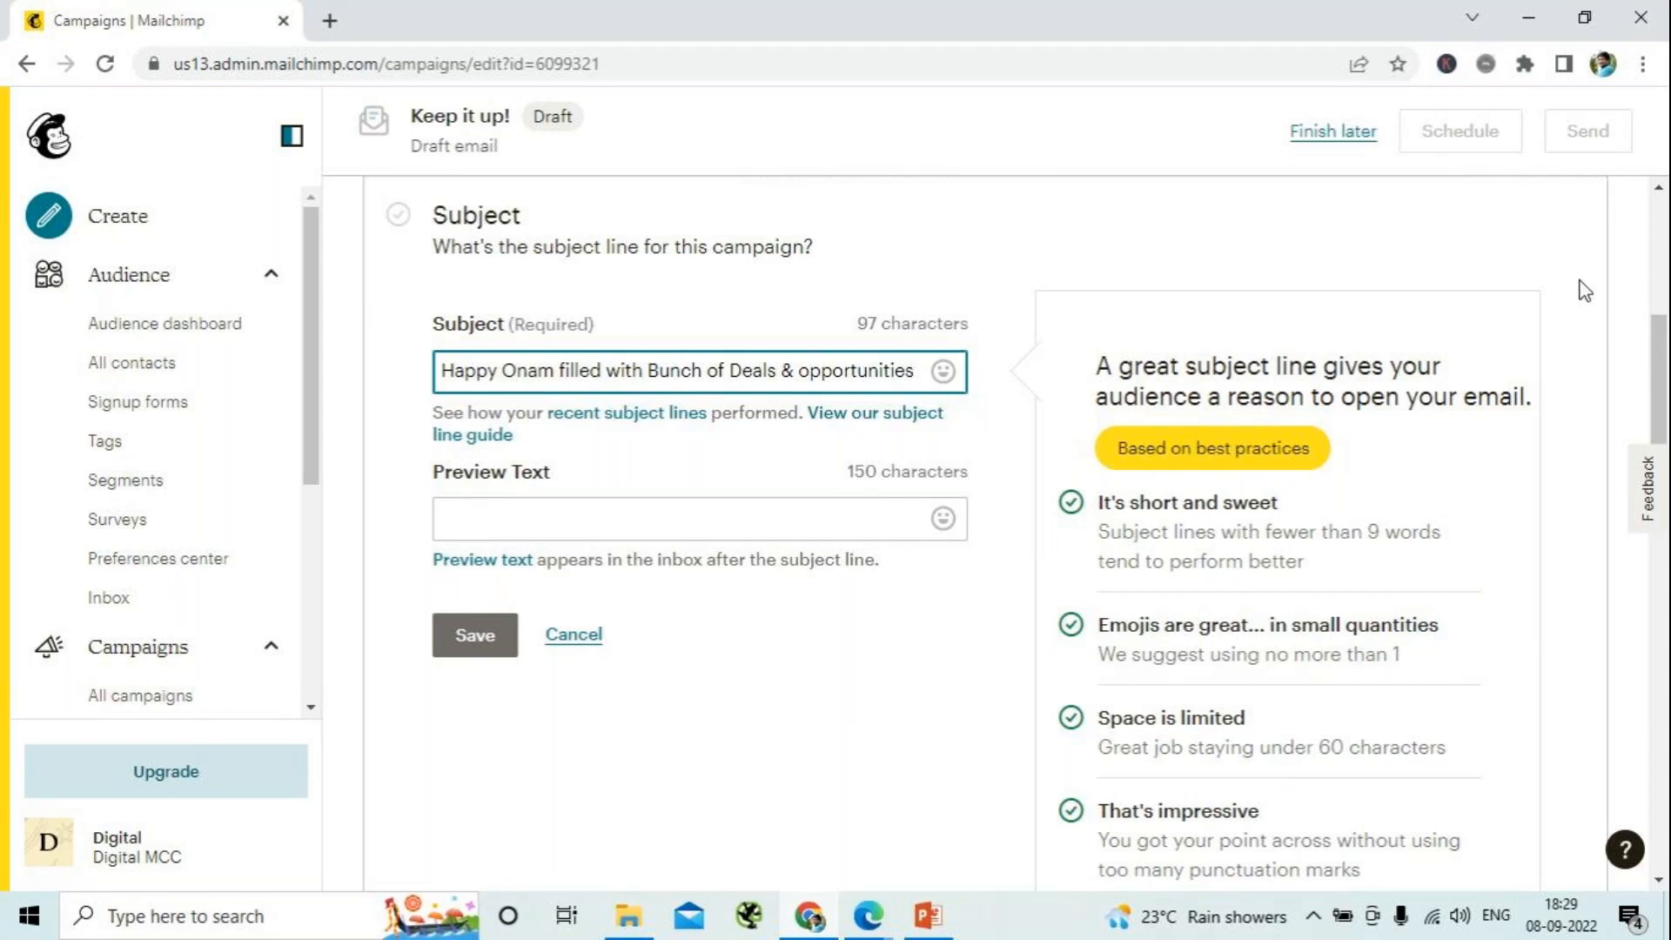
# - Add one grinning-face emoji at the end of the subject line, trying out a second emoji and removing it again
pyautogui.click(942, 370)
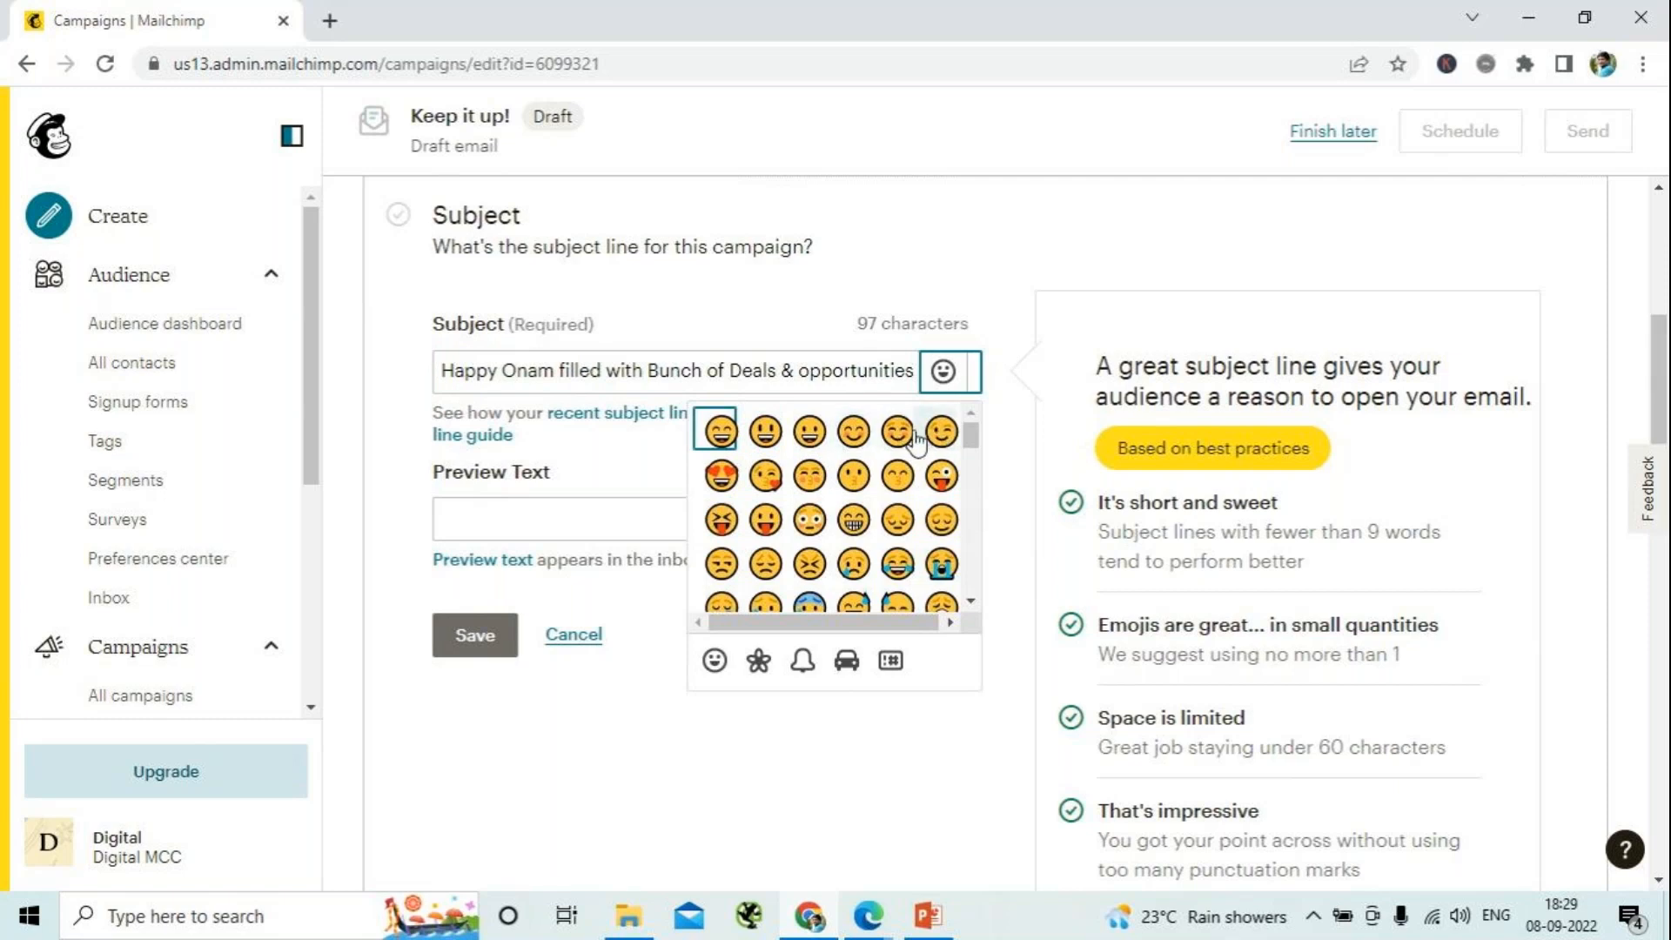
pyautogui.click(807, 435)
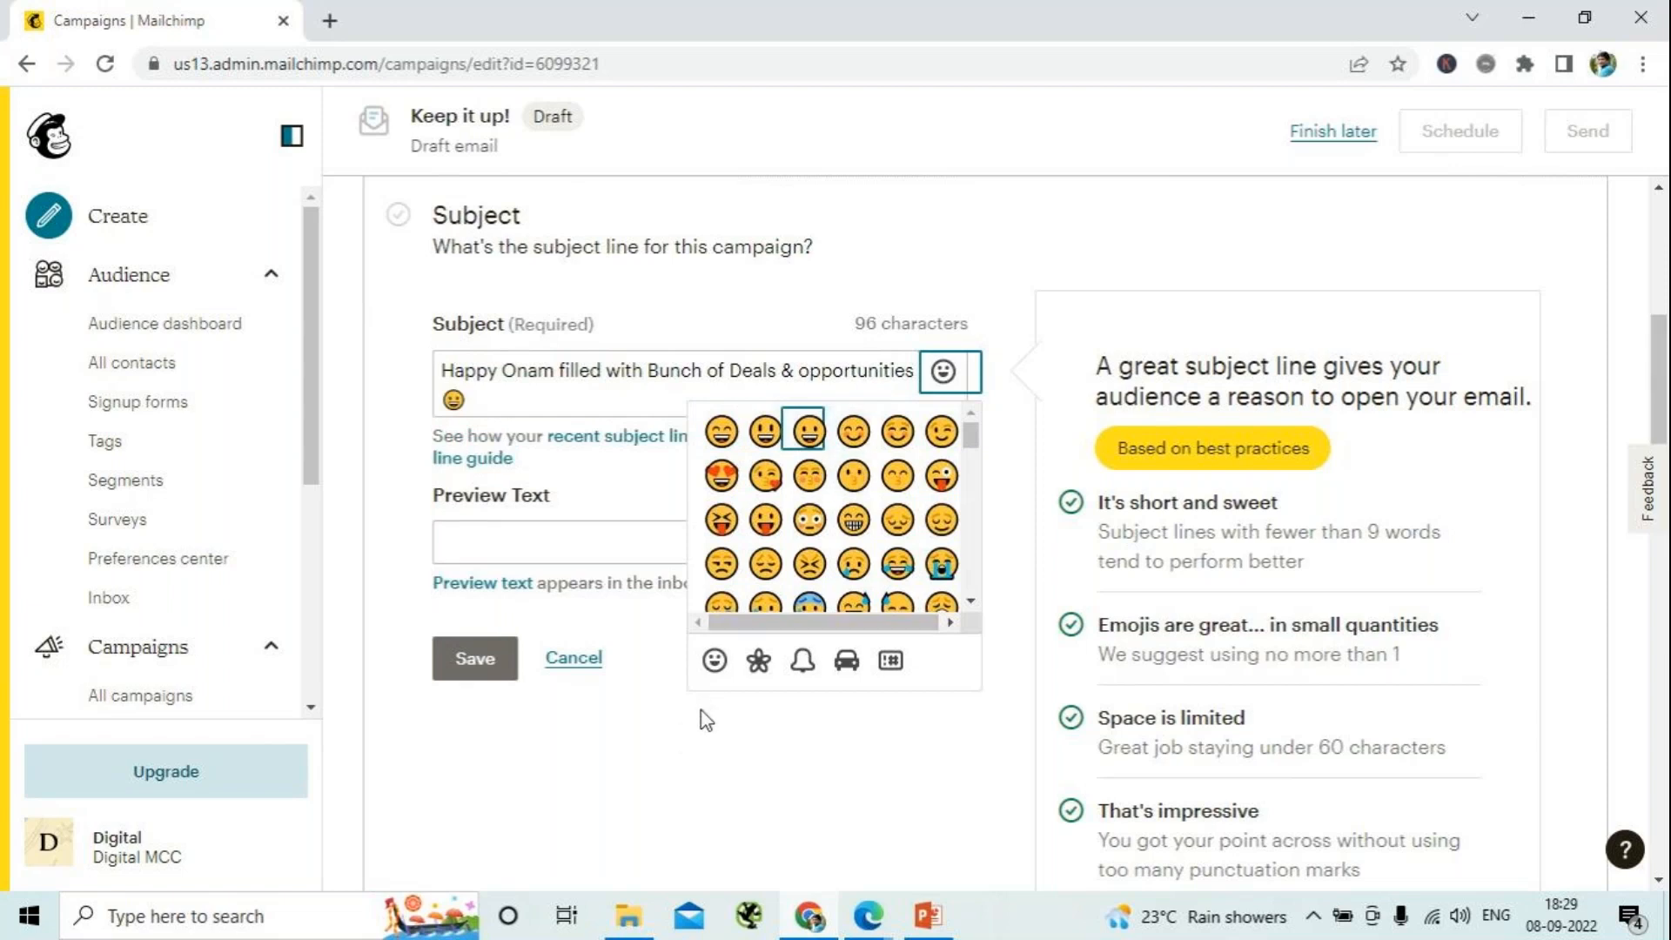
pyautogui.click(765, 432)
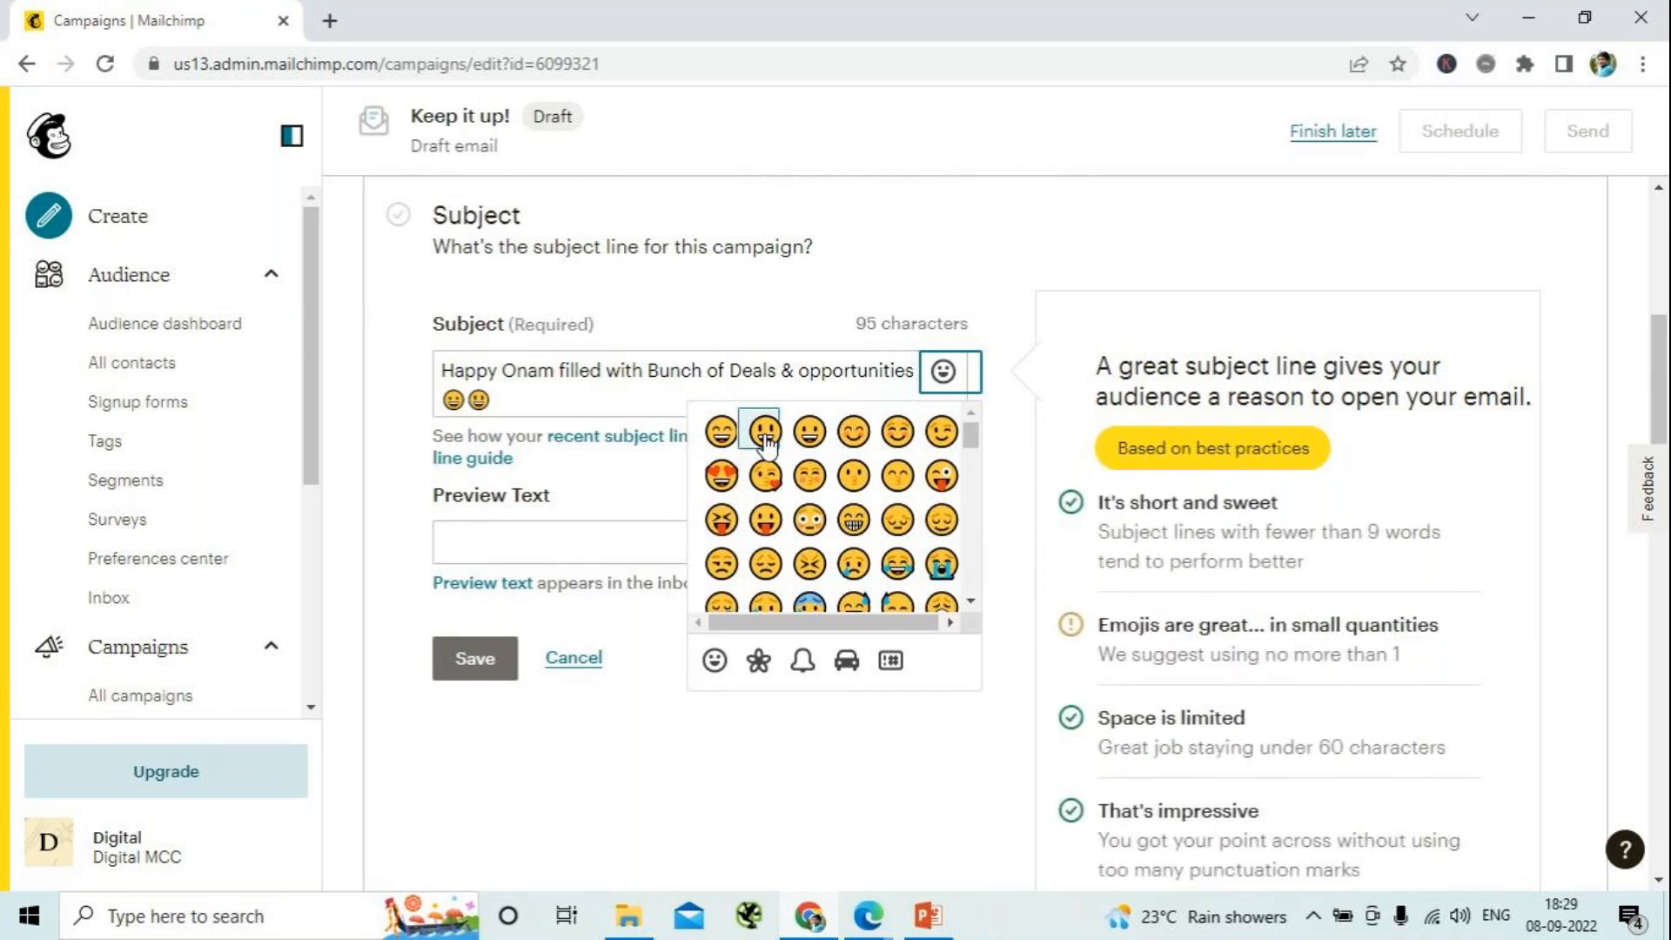
pyautogui.click(489, 400)
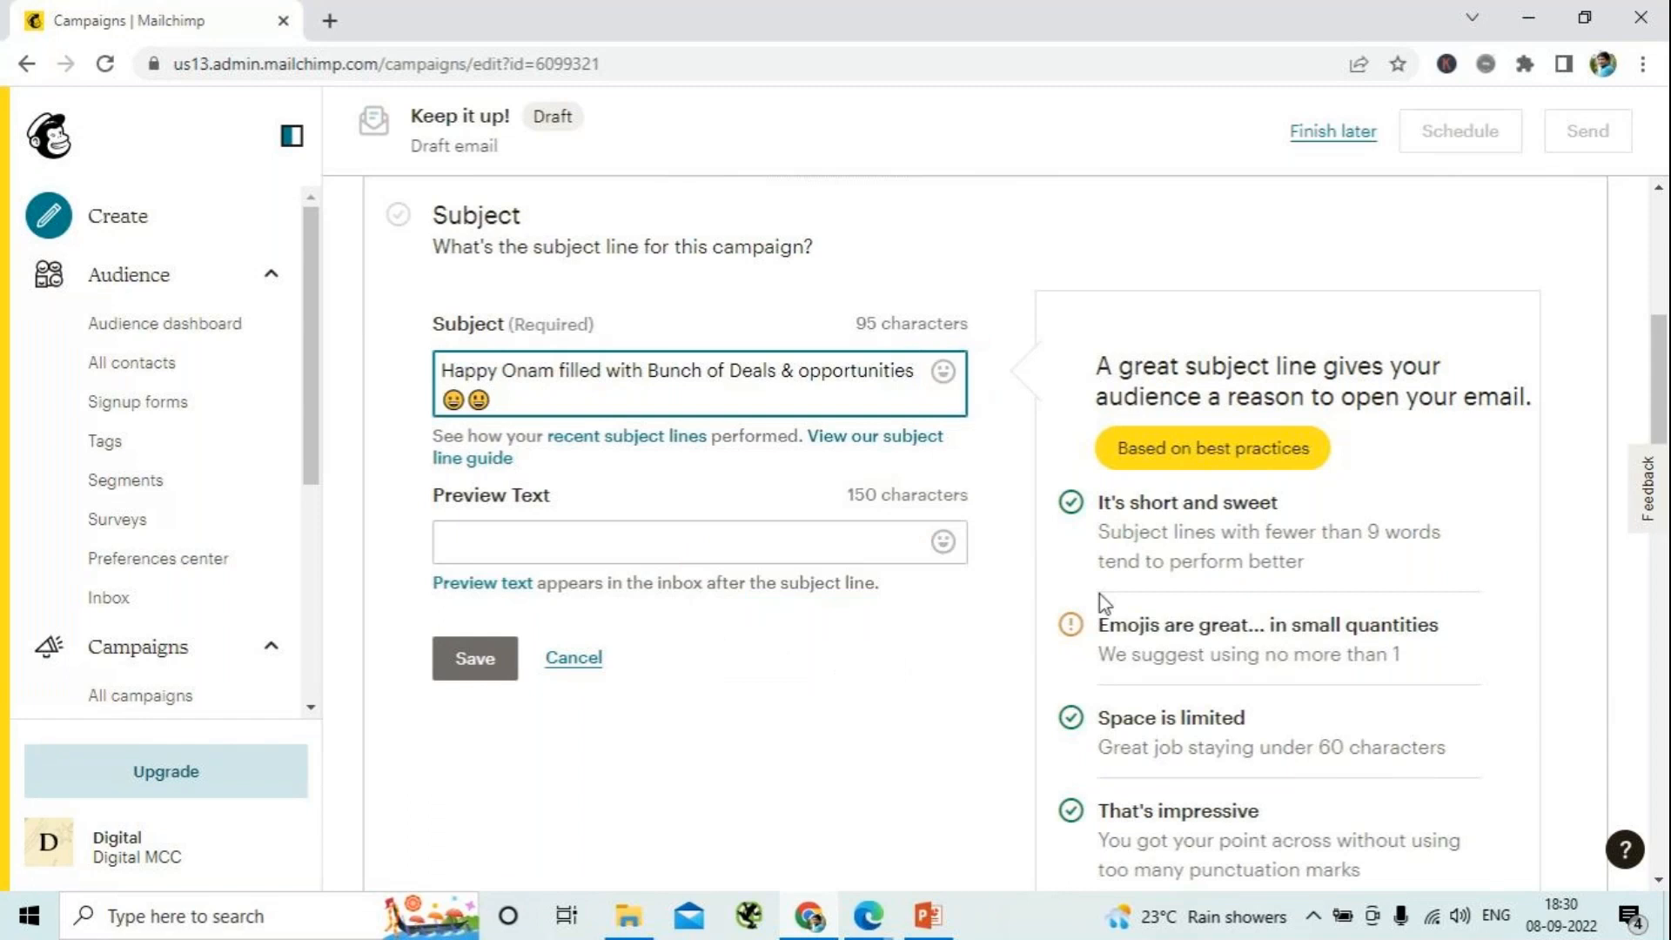
pyautogui.press('BackSpace')
# - Enter "Digital Coach Academy celebrates success journey with you all" as the preview text and save the subject section
pyautogui.click(551, 535)
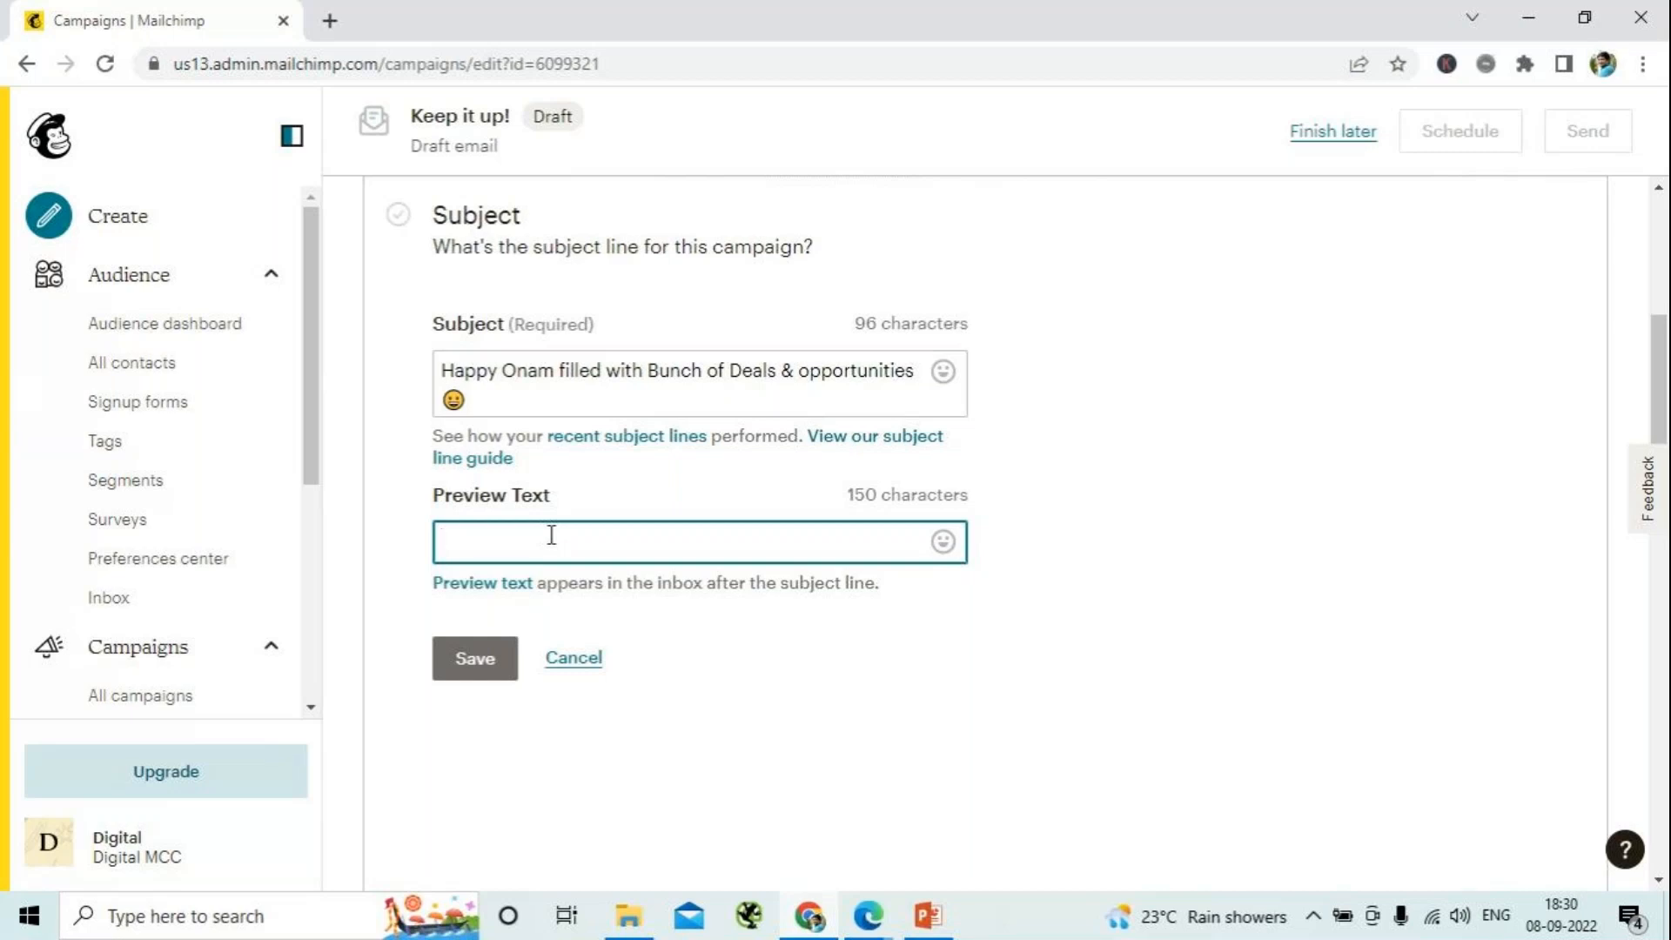
pyautogui.write('Digital Coach ')
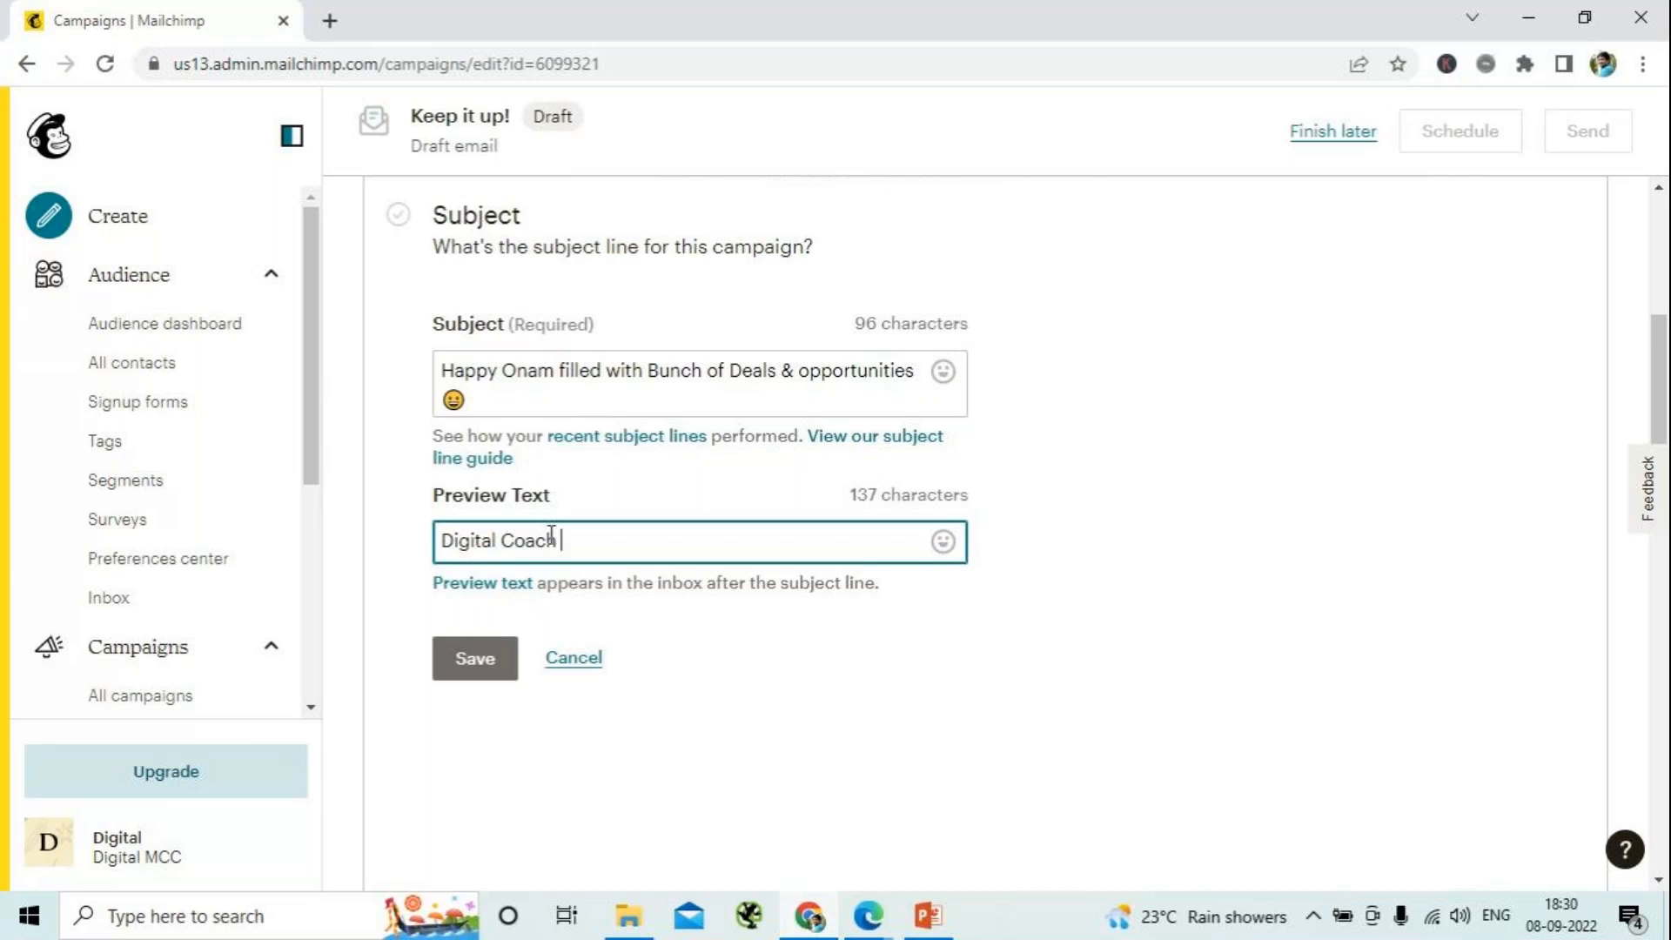
pyautogui.write('Academy celee')
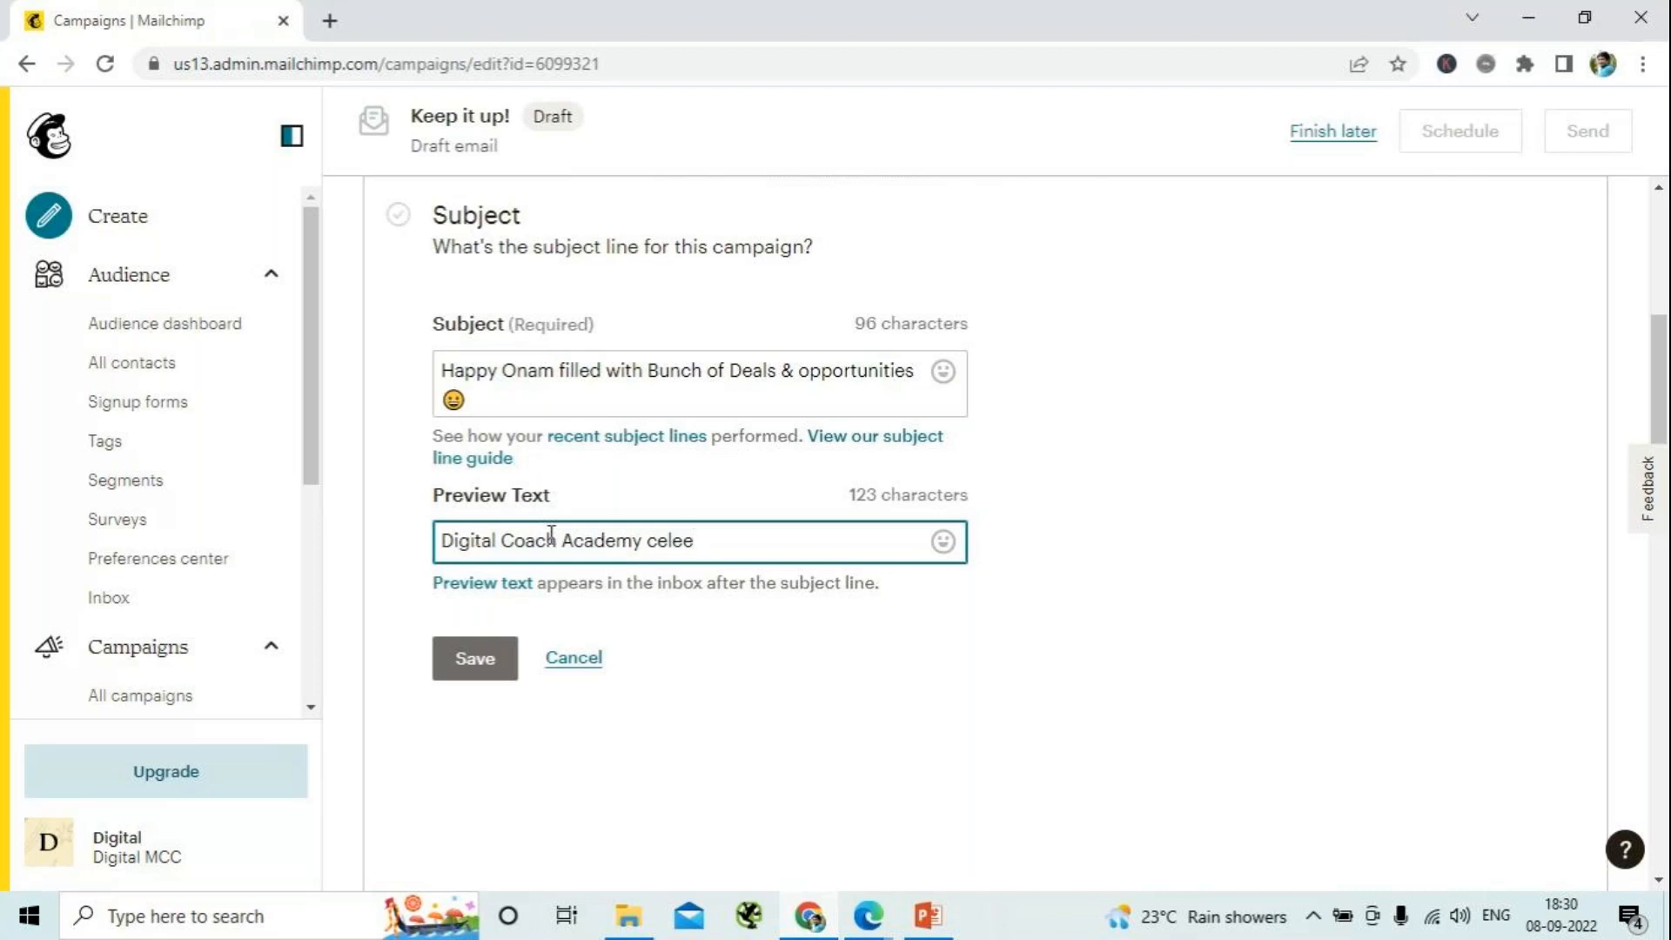
pyautogui.press('BackSpace')
pyautogui.write('brates succe')
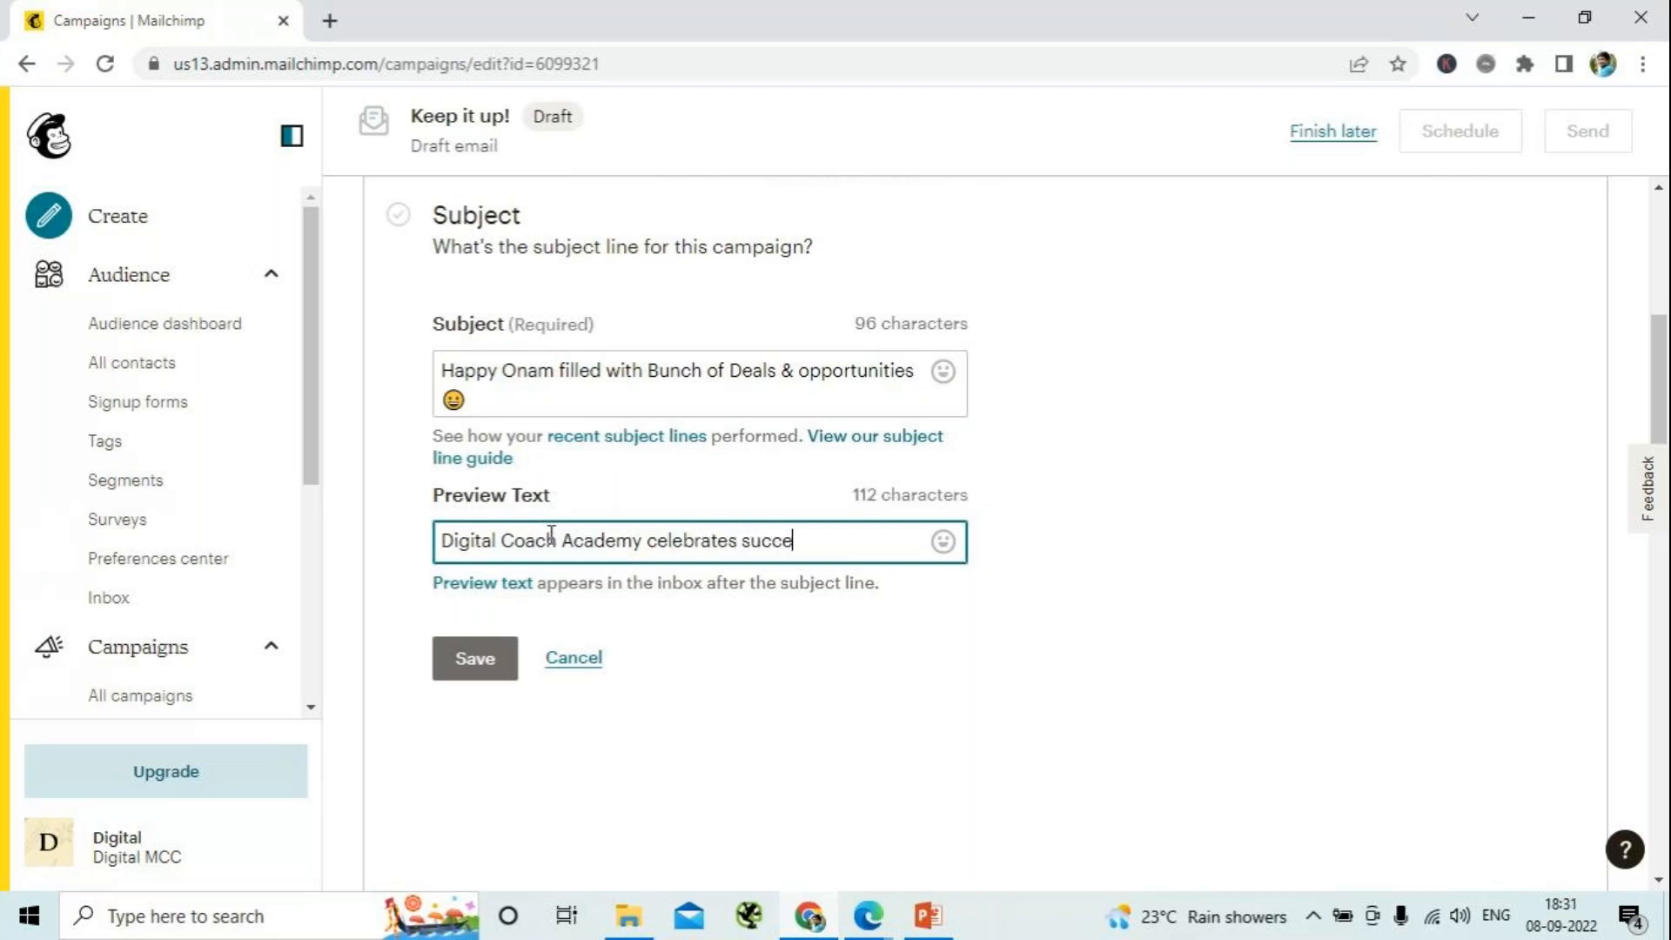
pyautogui.write('ss a')
pyautogui.press('BackSpace')
pyautogui.write('journey with')
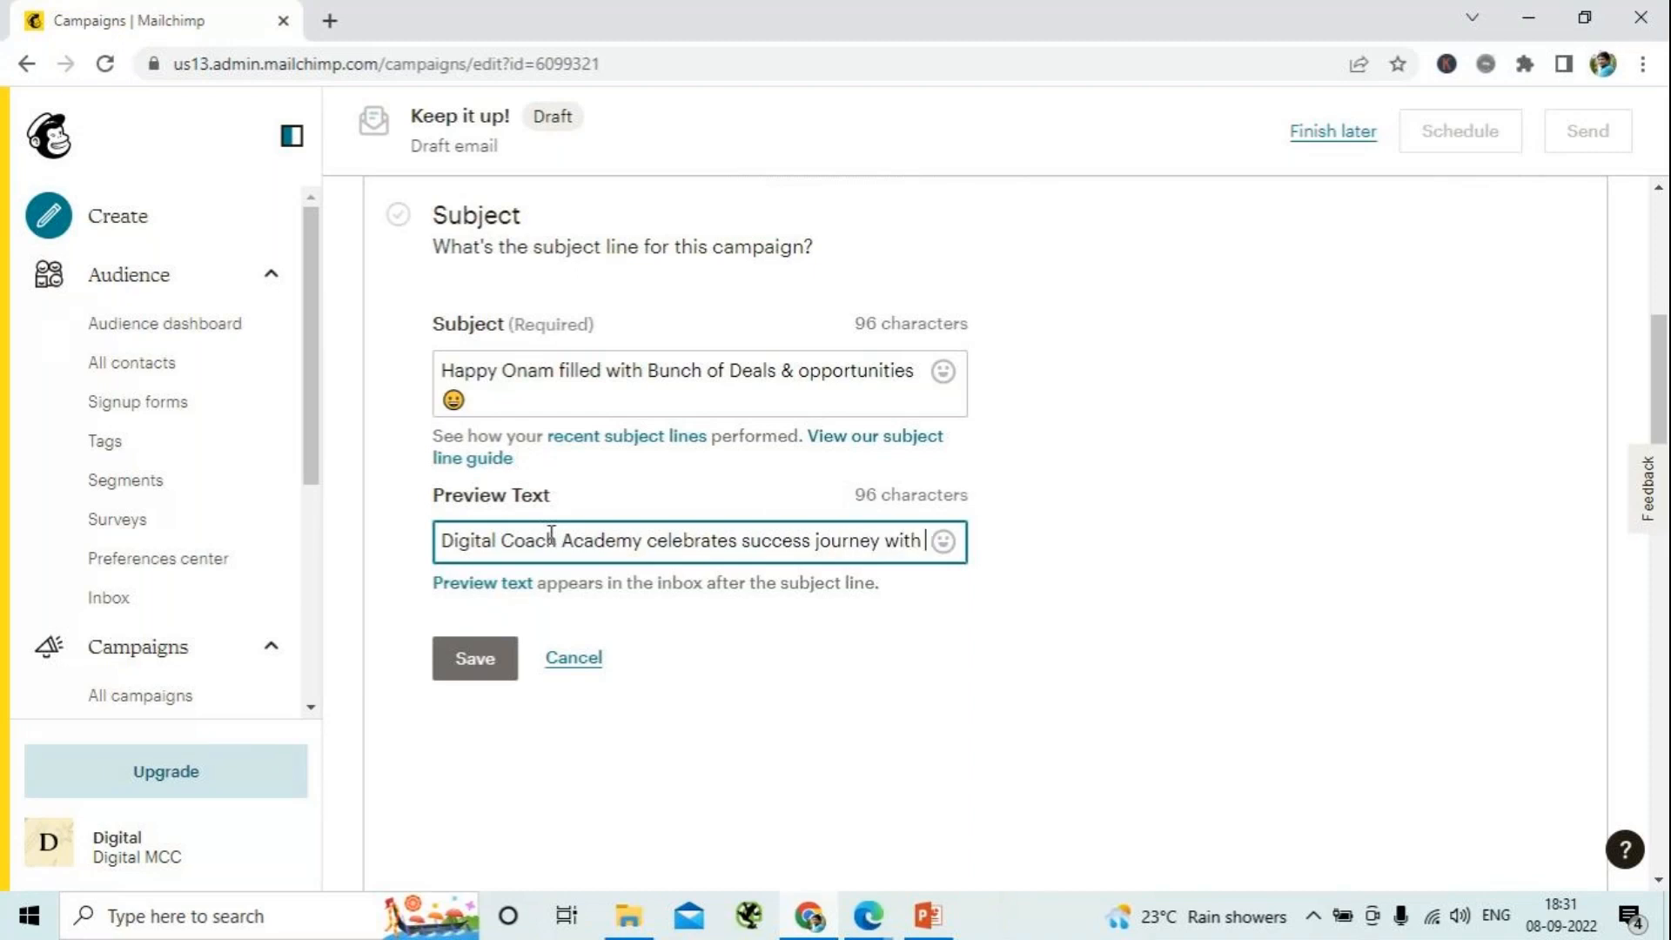
pyautogui.write(' you ')
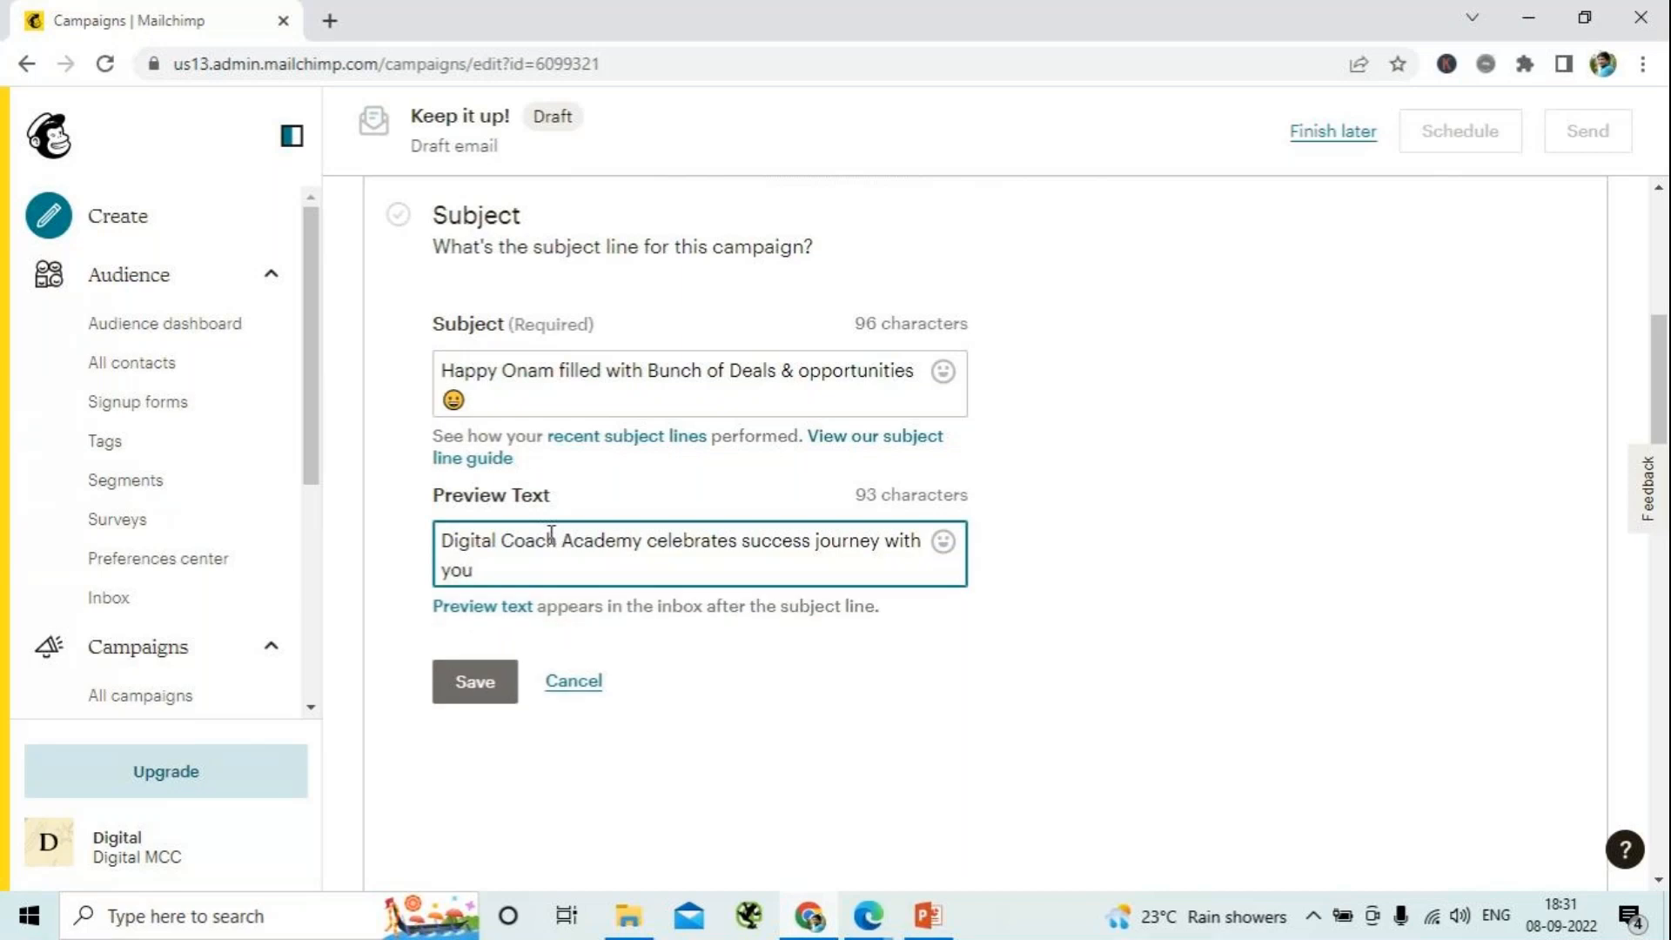
pyautogui.write(' all')
pyautogui.scroll(5, 991, 548)
pyautogui.scroll(-10, 994, 550)
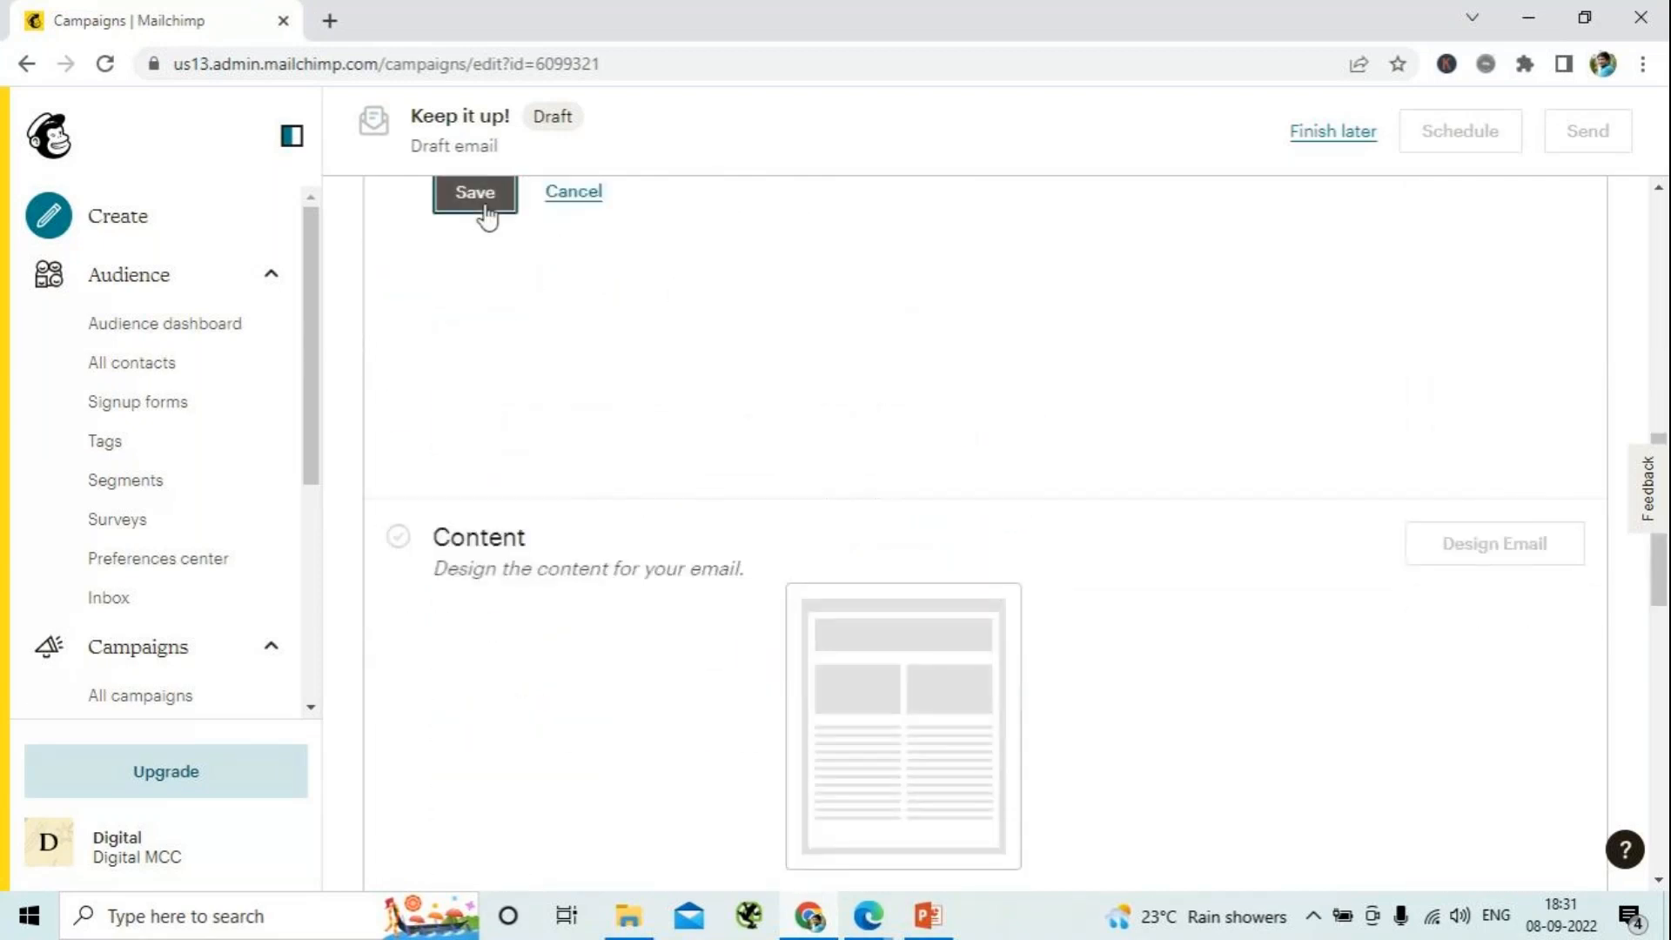
pyautogui.click(486, 213)
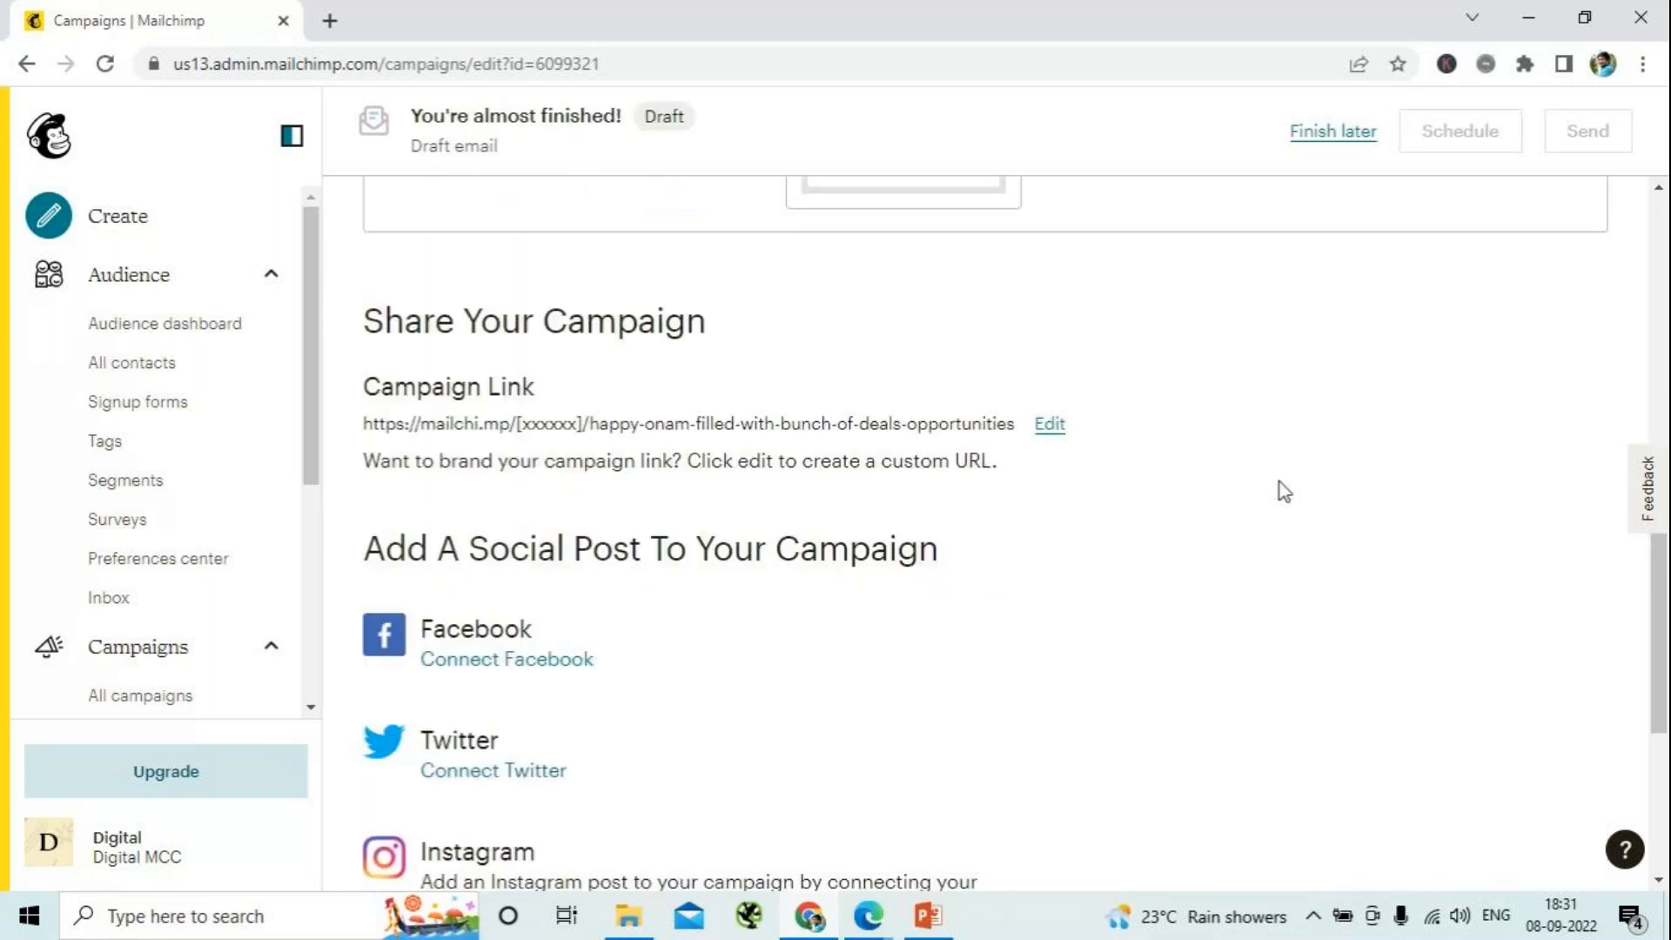
# - Design the email content in the Classic Builder from the saved "Onam Offer Template" and return to the campaign overview
pyautogui.scroll(7, 947, 557)
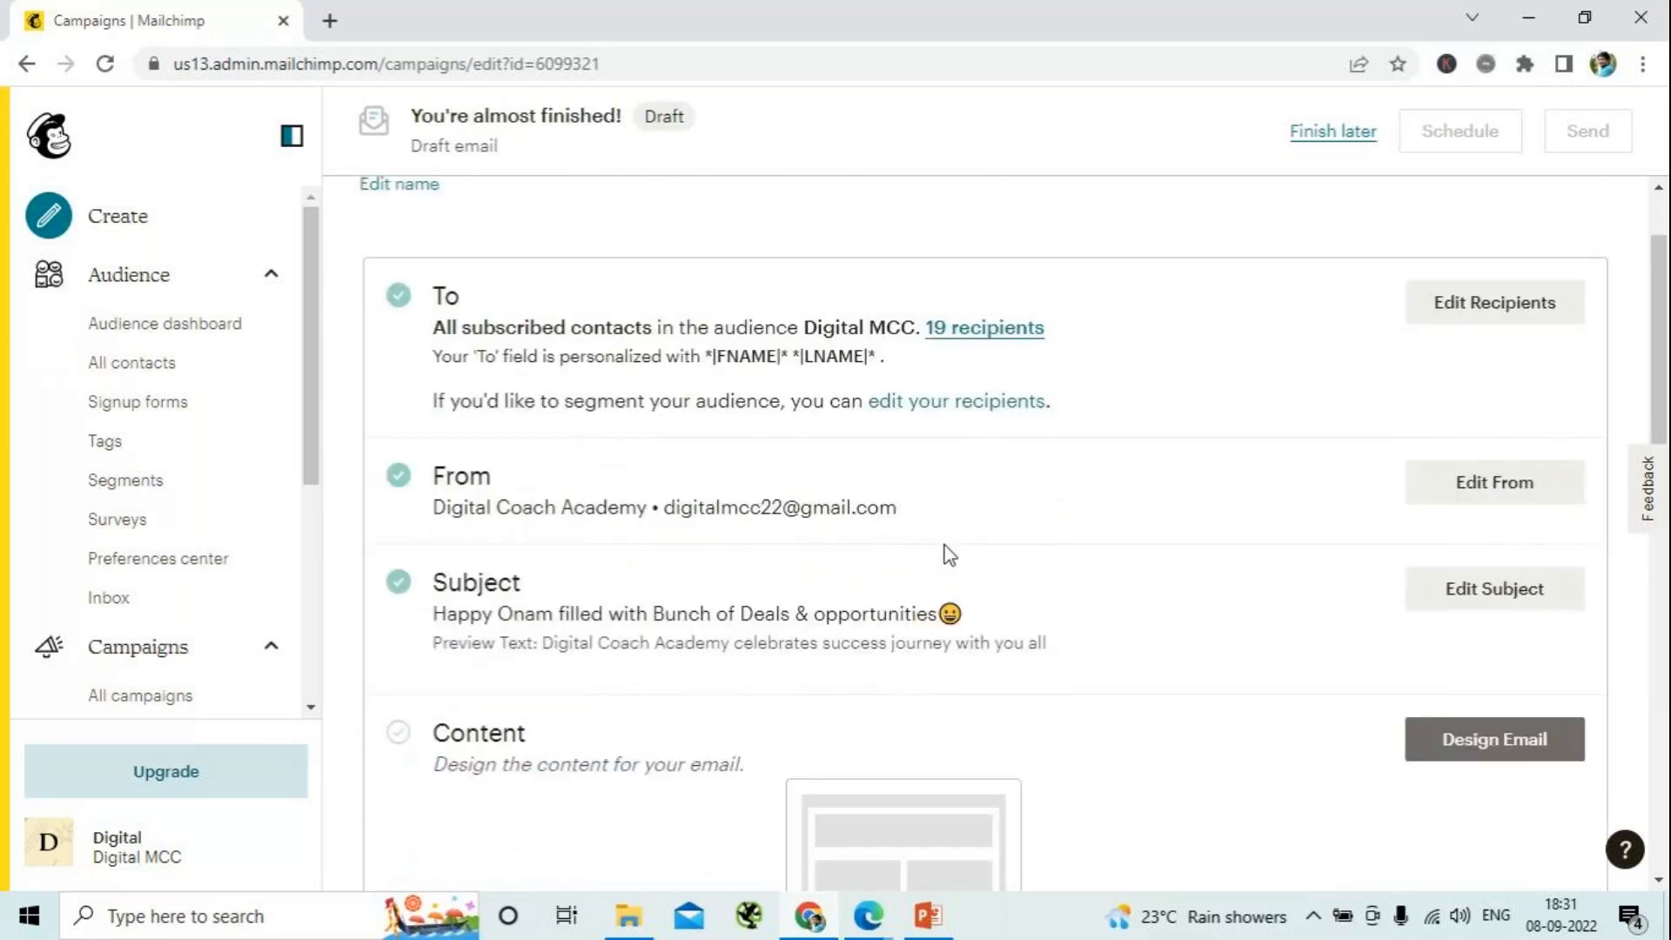
pyautogui.scroll(-1, 913, 474)
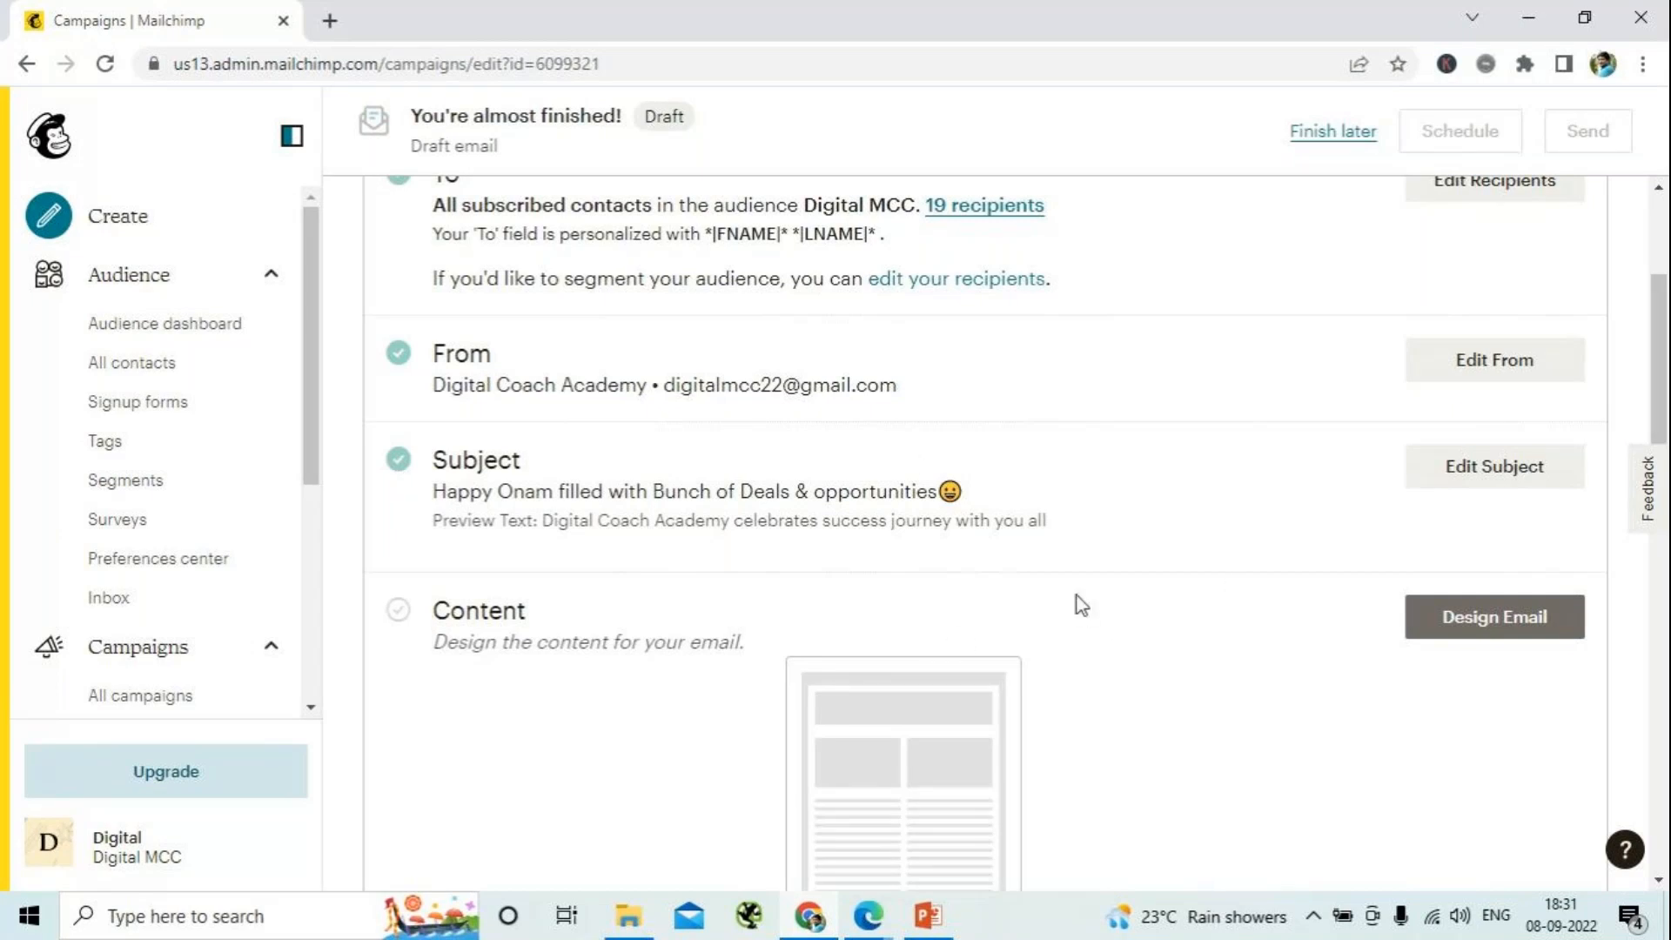
pyautogui.scroll(-3, 1074, 603)
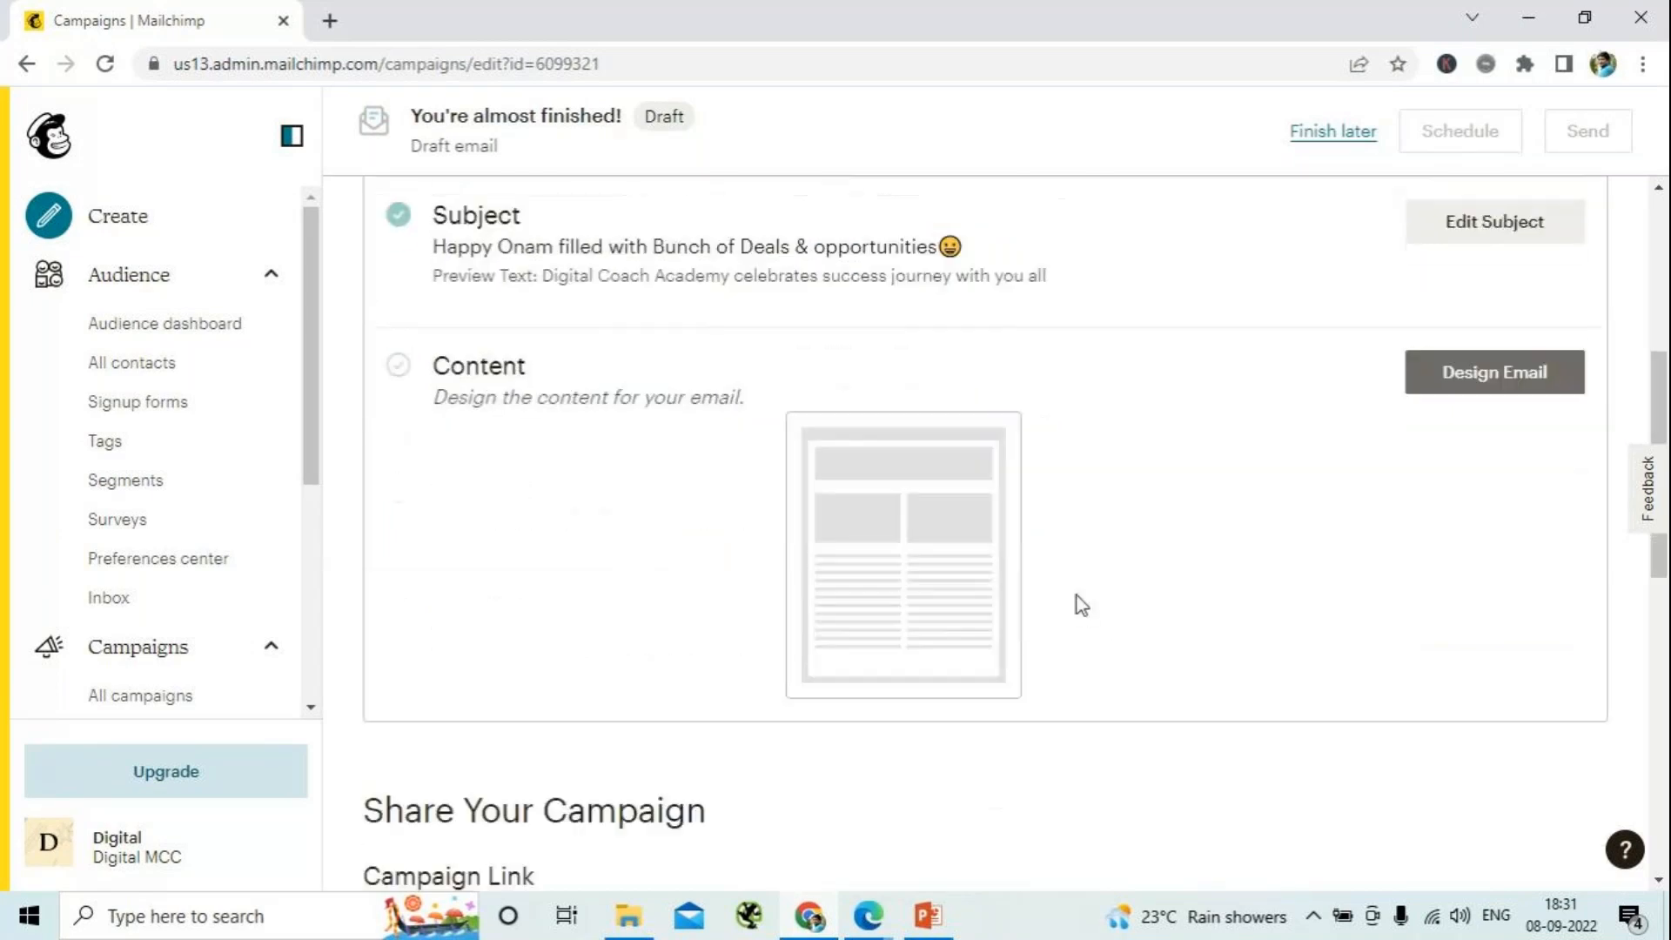
pyautogui.click(1515, 396)
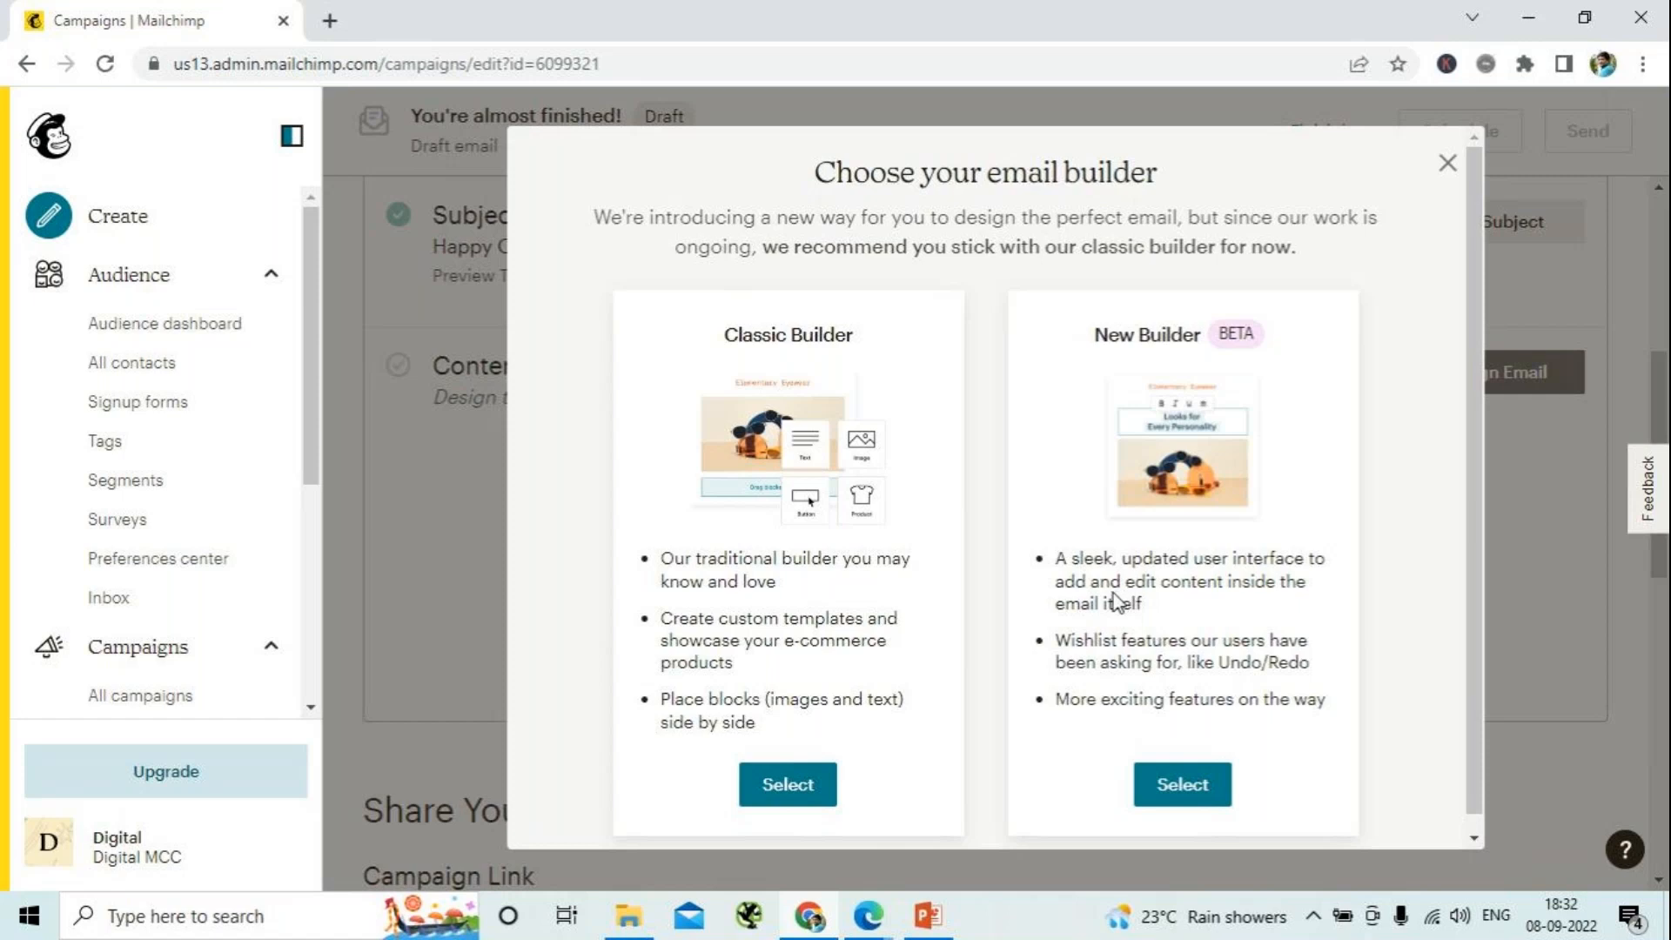
pyautogui.click(793, 797)
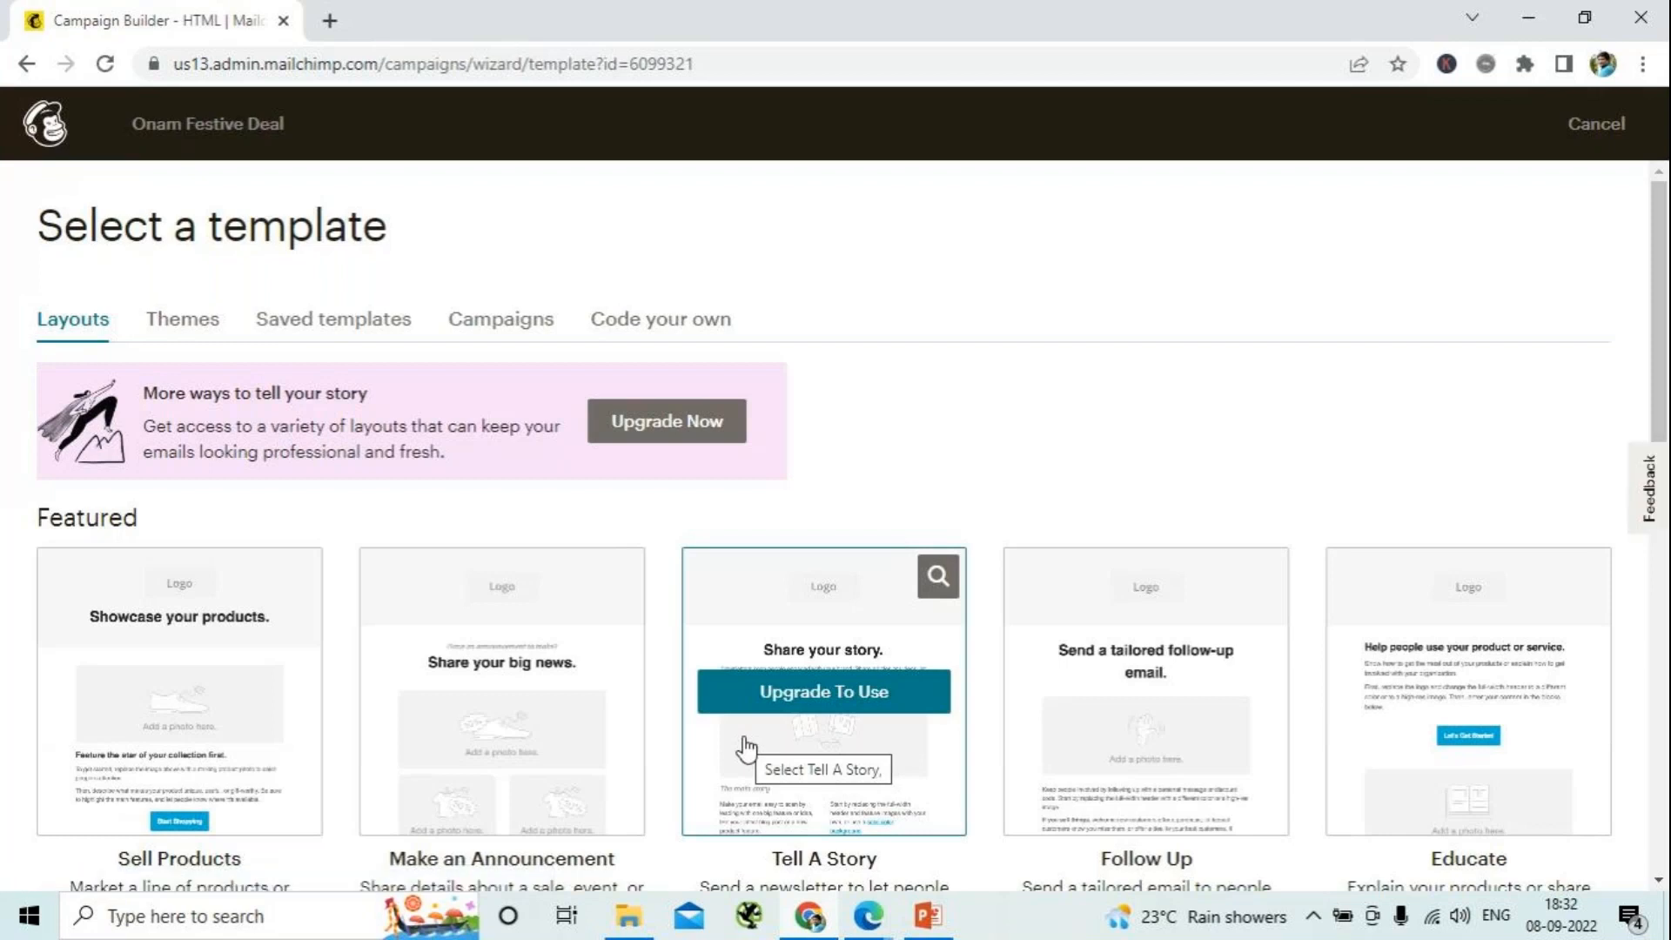
pyautogui.click(333, 320)
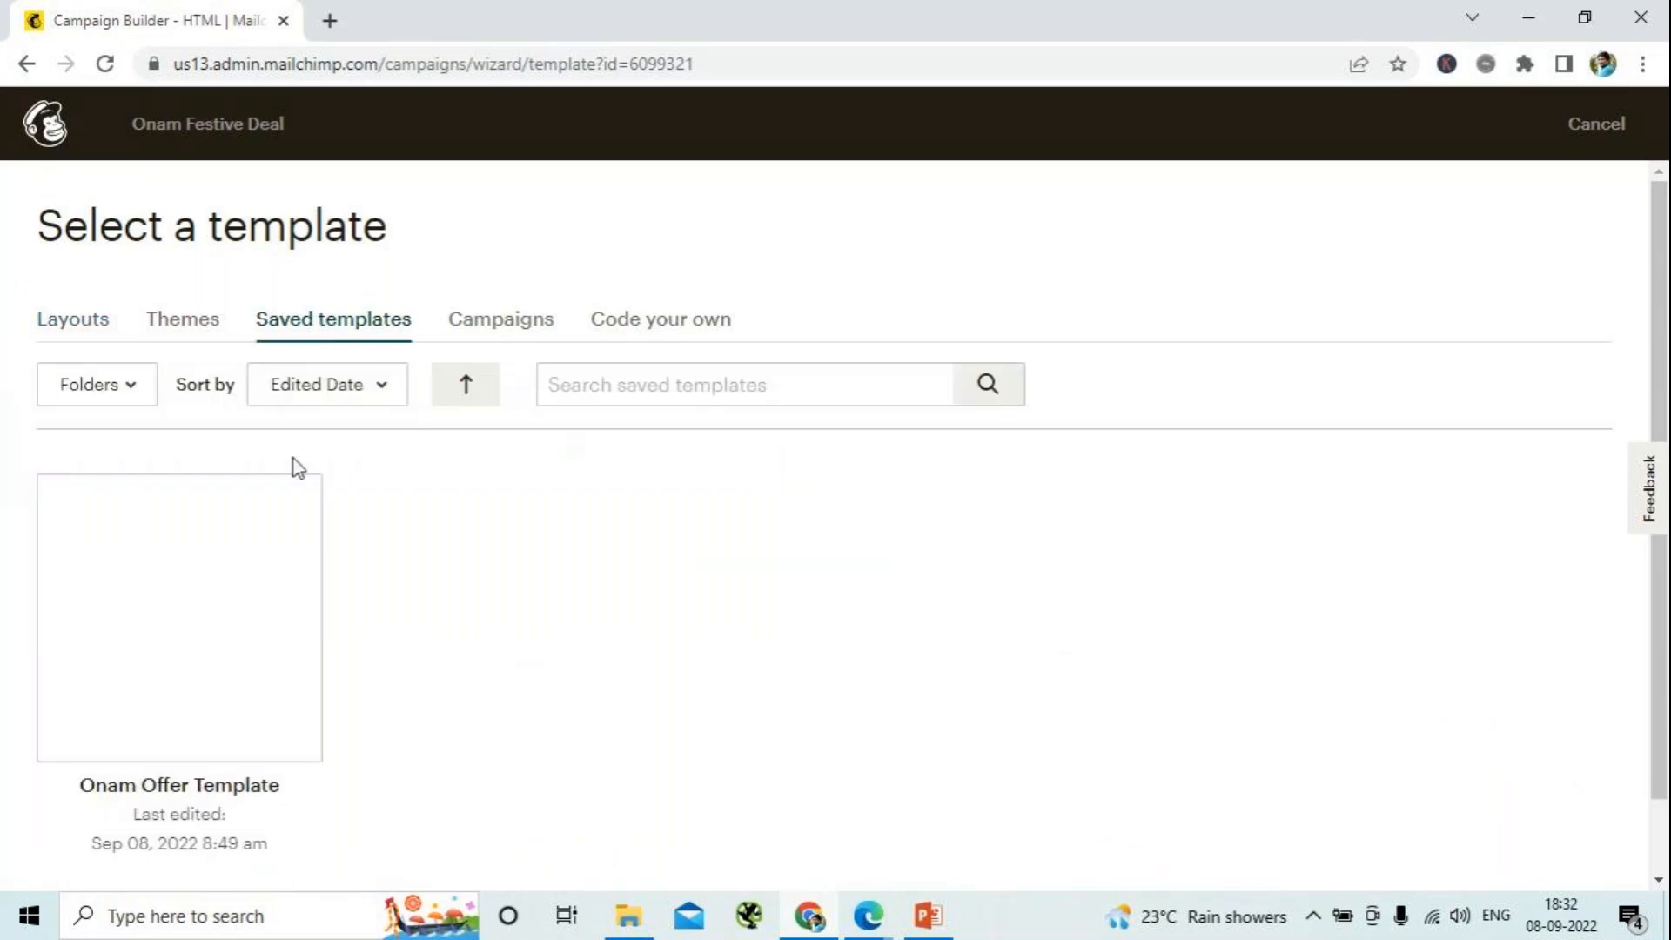
pyautogui.click(152, 673)
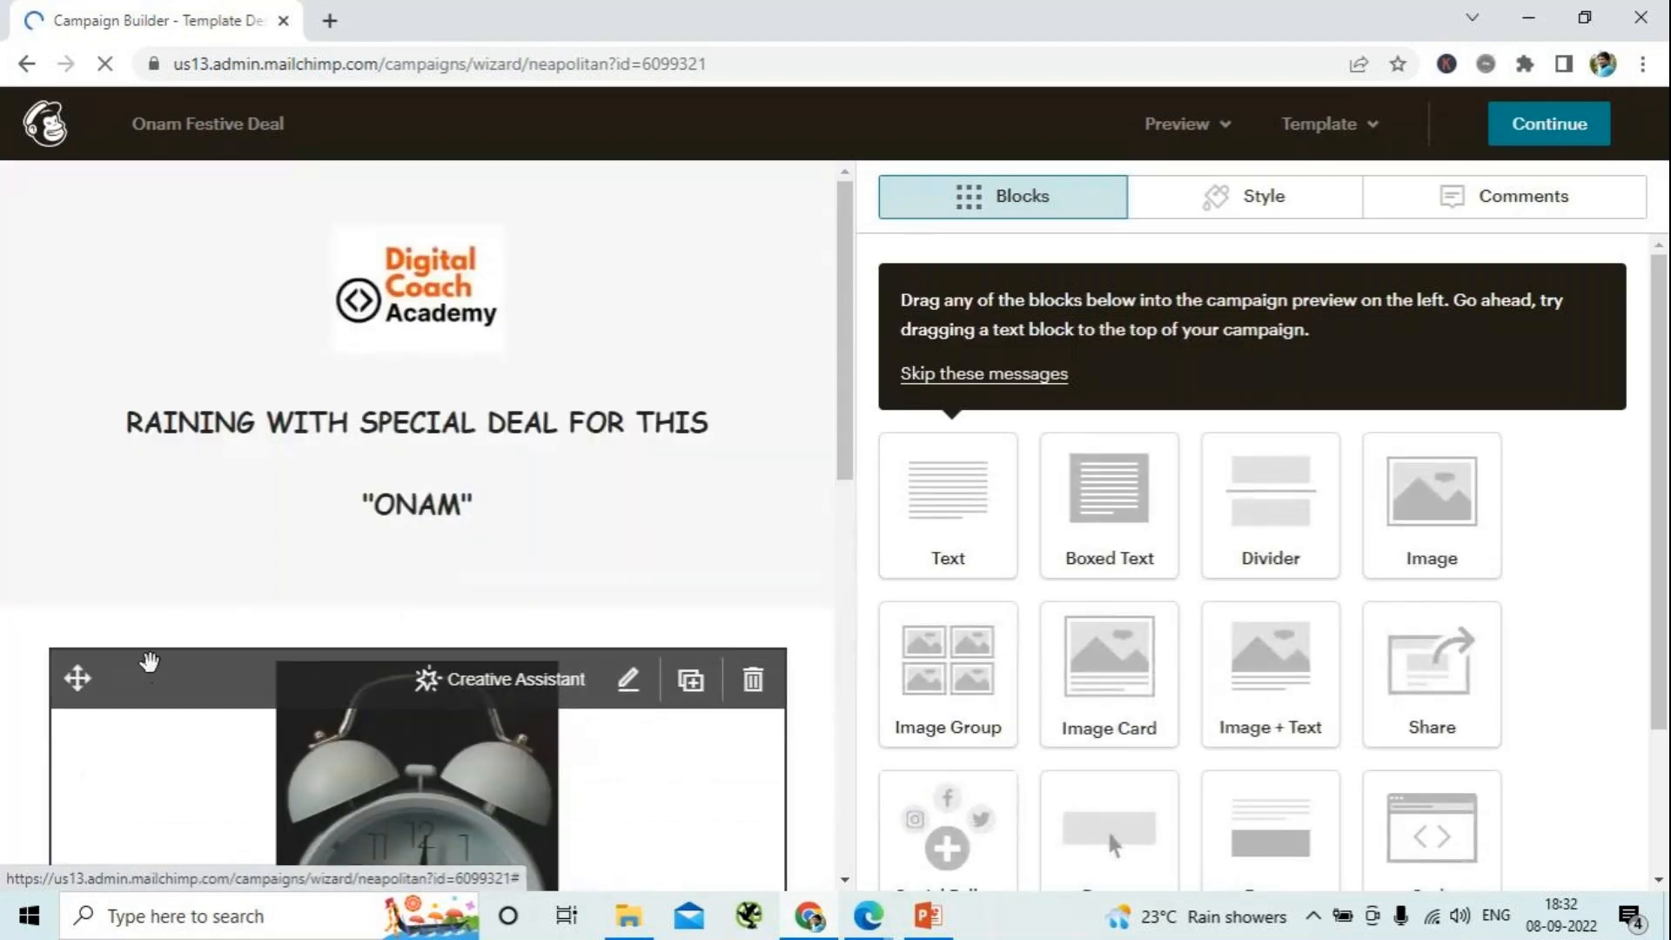
pyautogui.scroll(-10, 153, 674)
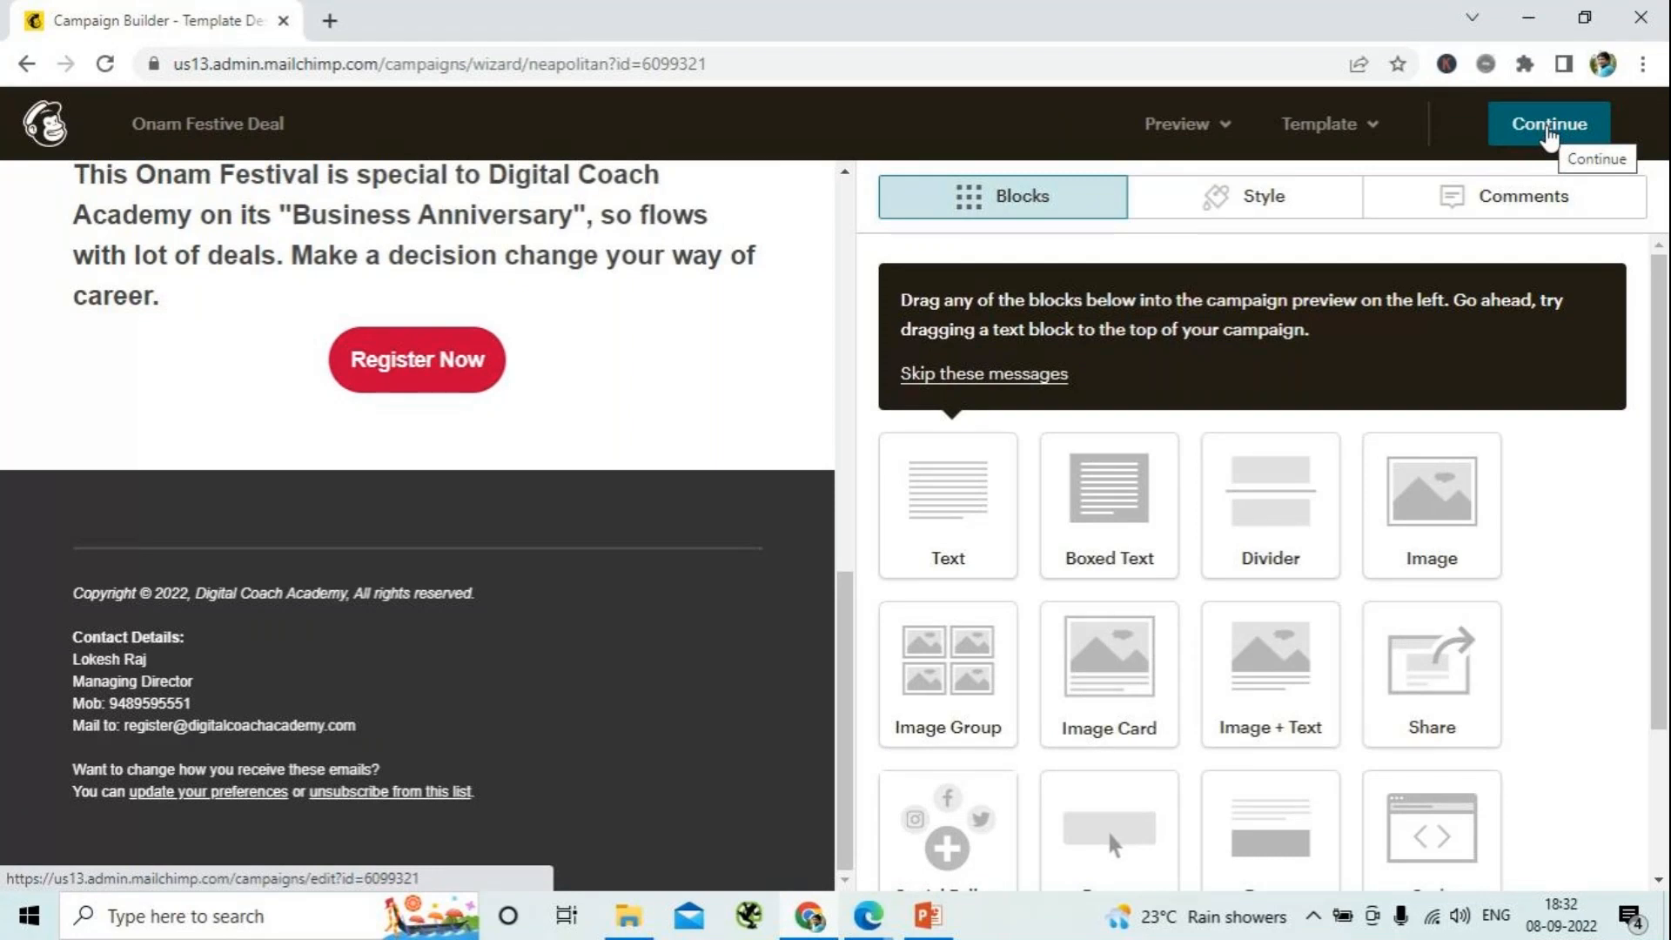
pyautogui.click(1548, 135)
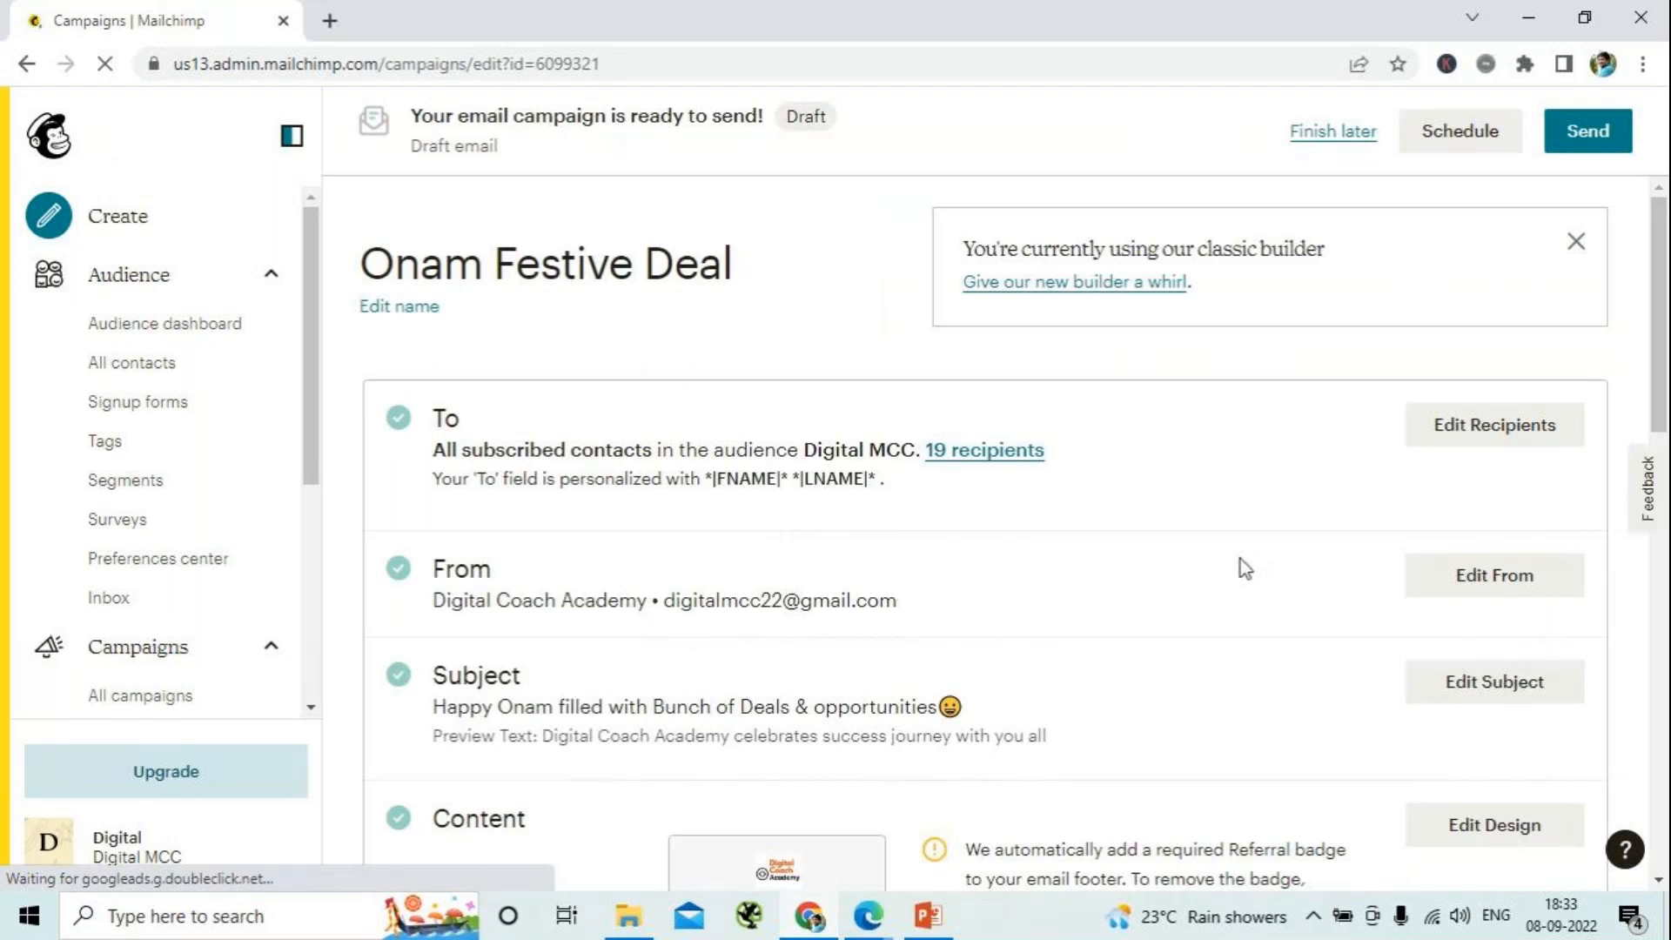
# - Send the Onam Festive Deal campaign immediately to the Digital MCC audience and view its email report
pyautogui.scroll(-8, 1240, 559)
pyautogui.scroll(8, 1240, 559)
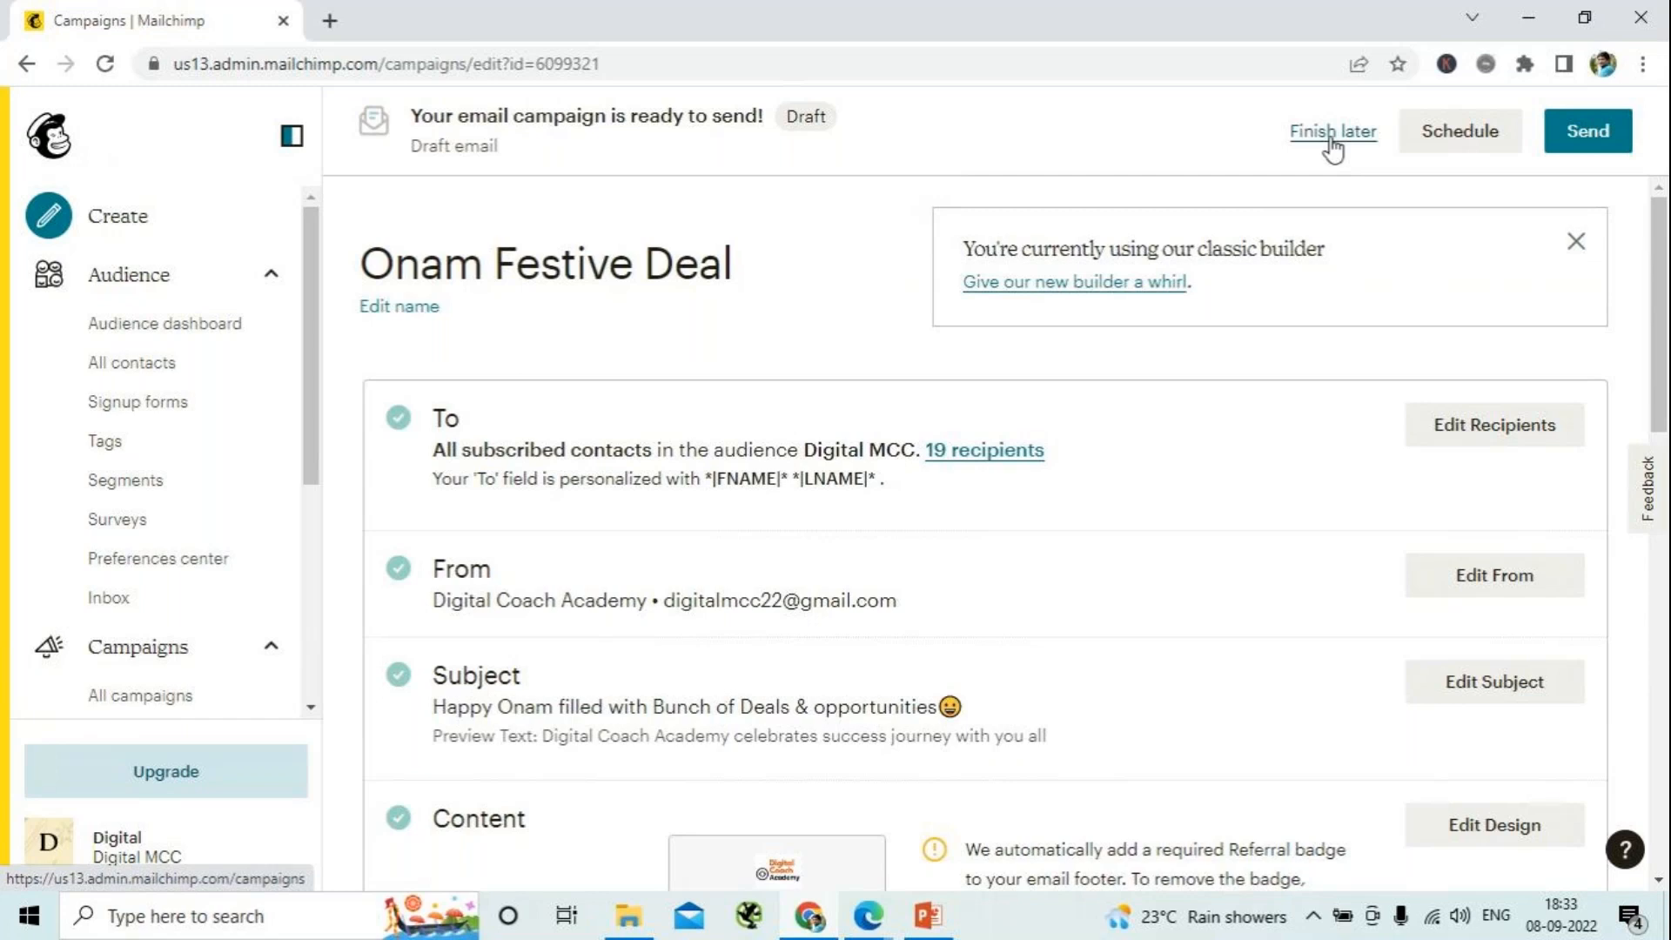
pyautogui.click(1575, 141)
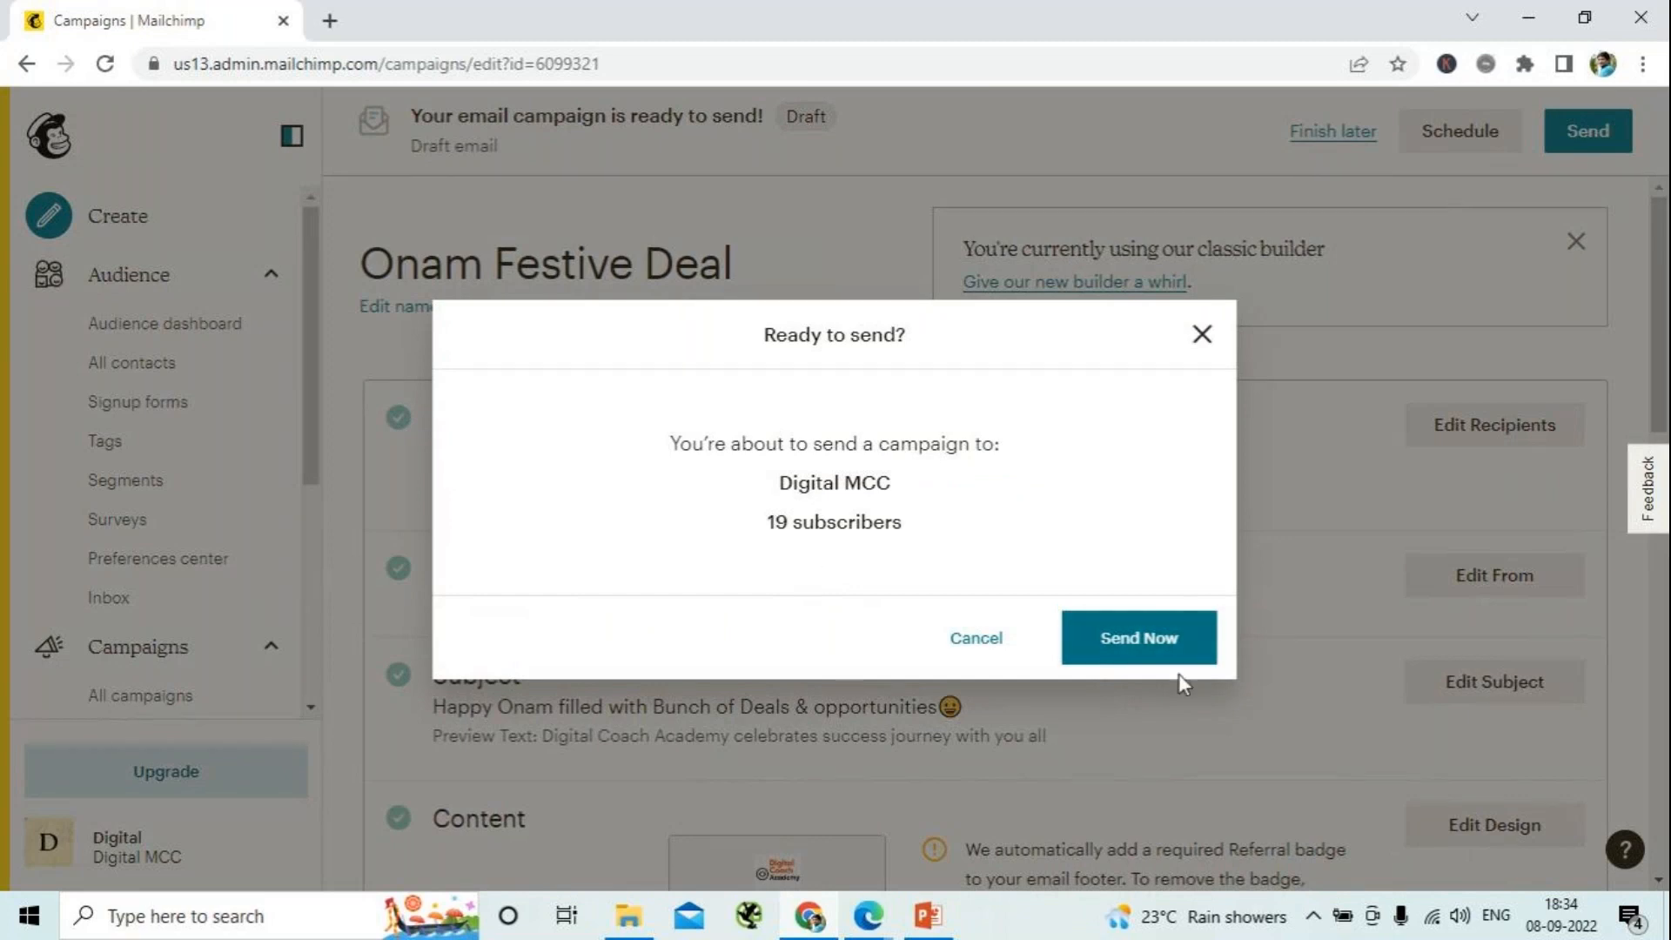
pyautogui.click(1174, 642)
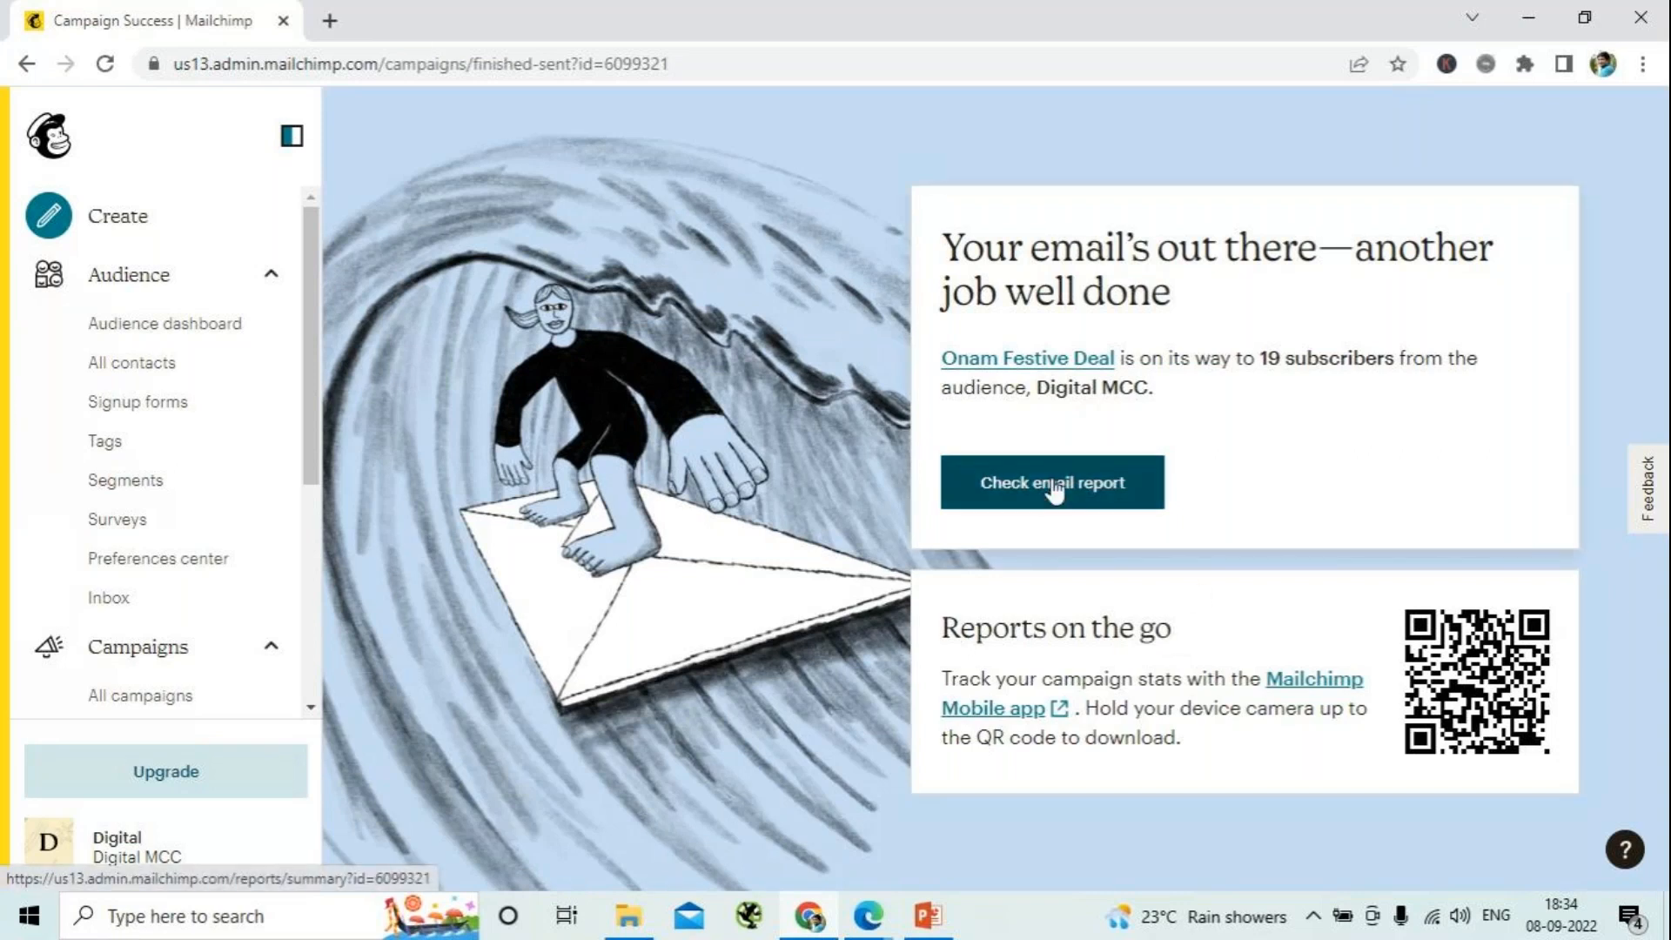
pyautogui.click(1053, 493)
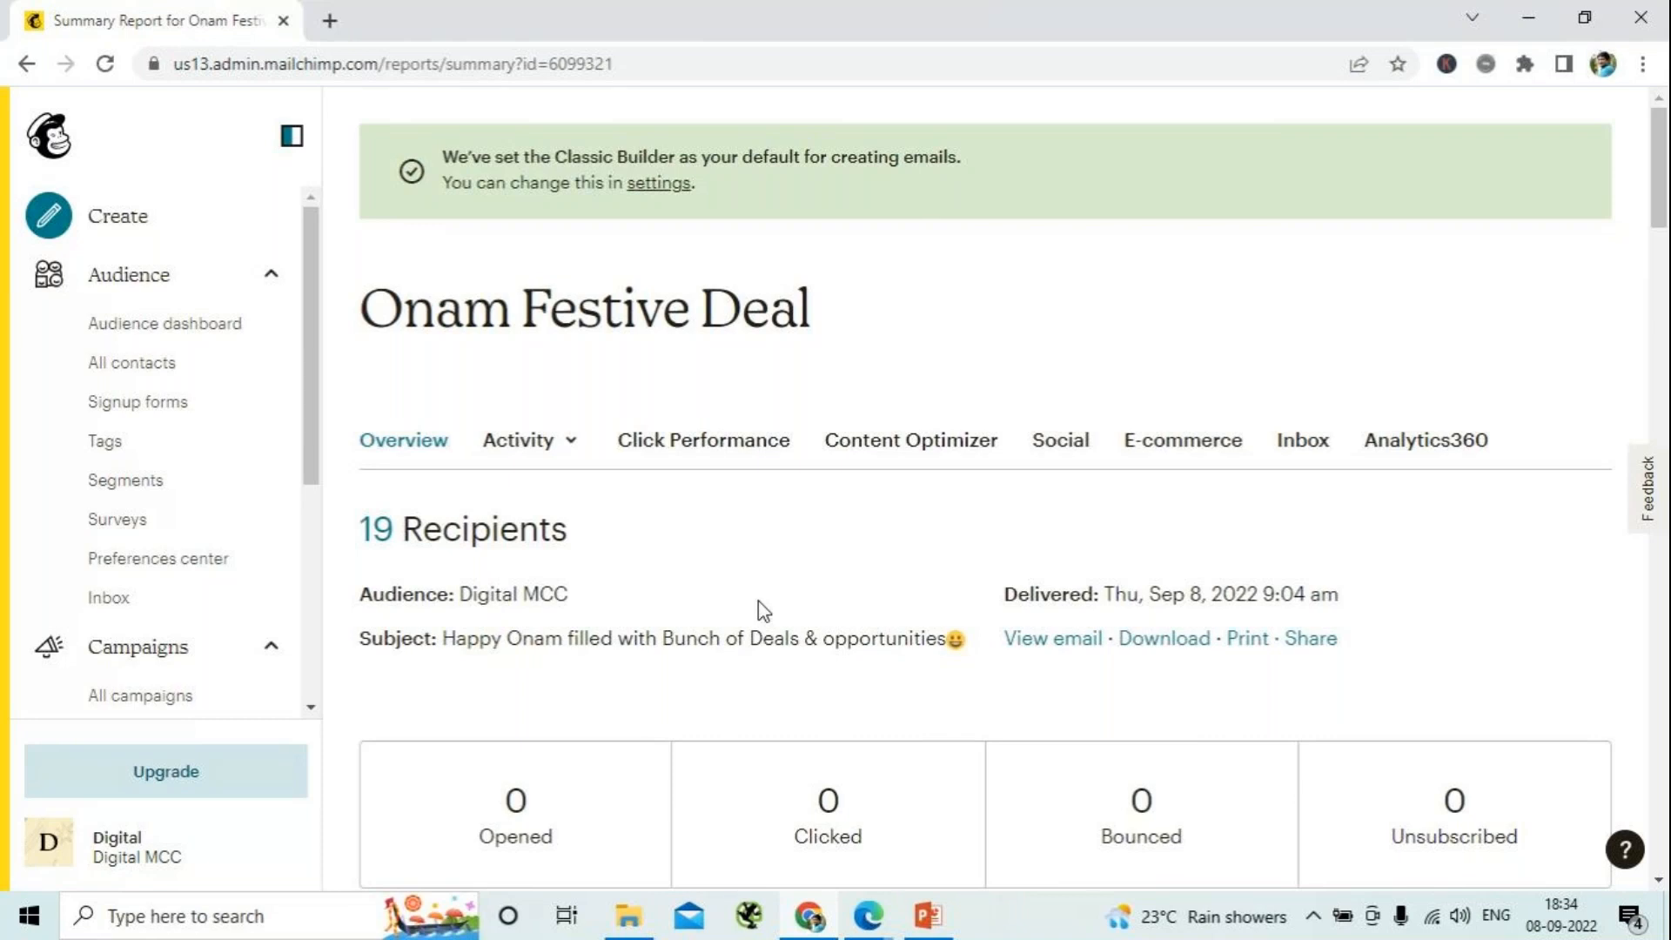
pyautogui.scroll(-1, 759, 602)
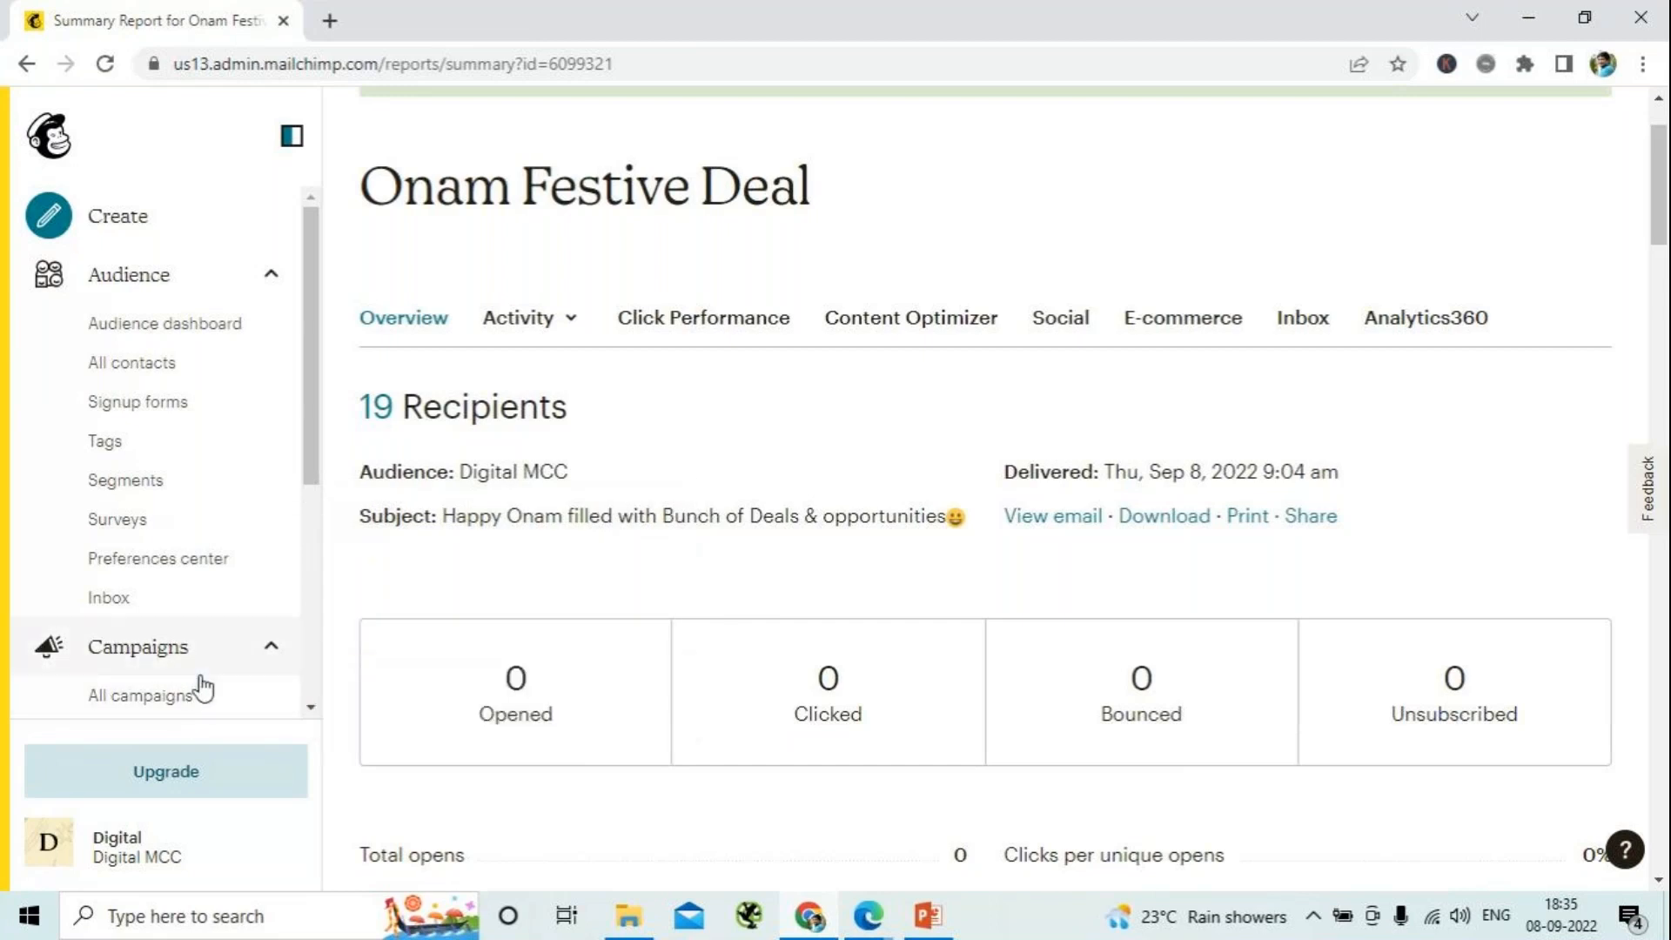
# - Check the Onam Festive Deal campaign in the list of all campaigns and switch to the GoTo meeting window in Edge
pyautogui.click(162, 709)
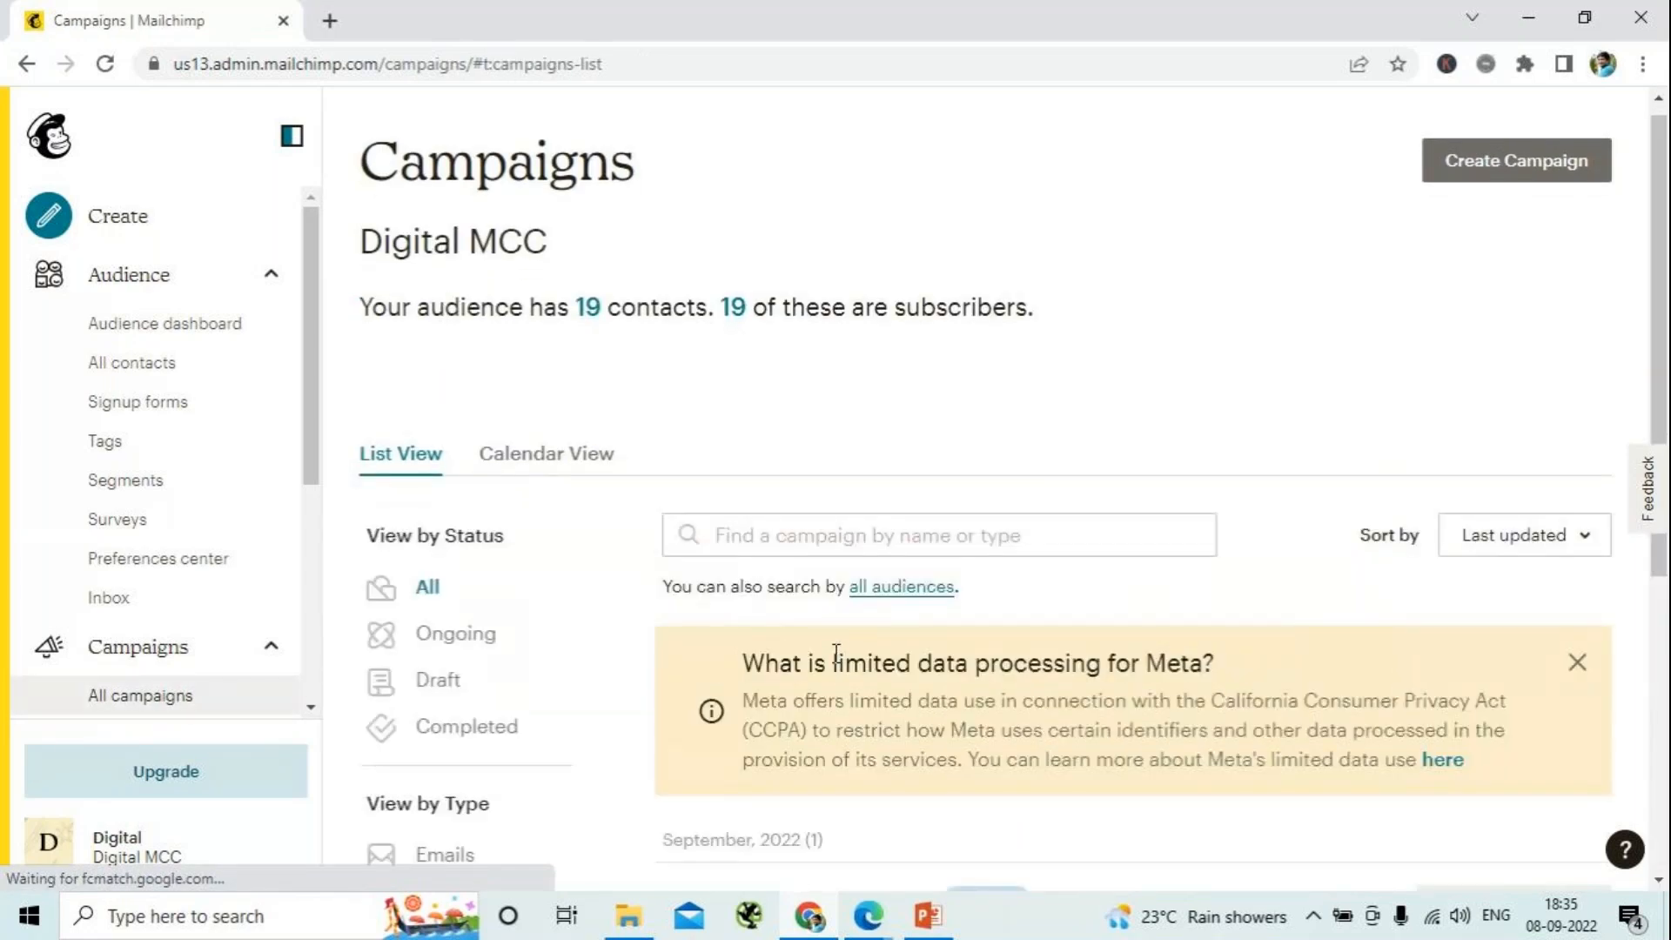
pyautogui.scroll(-4, 838, 658)
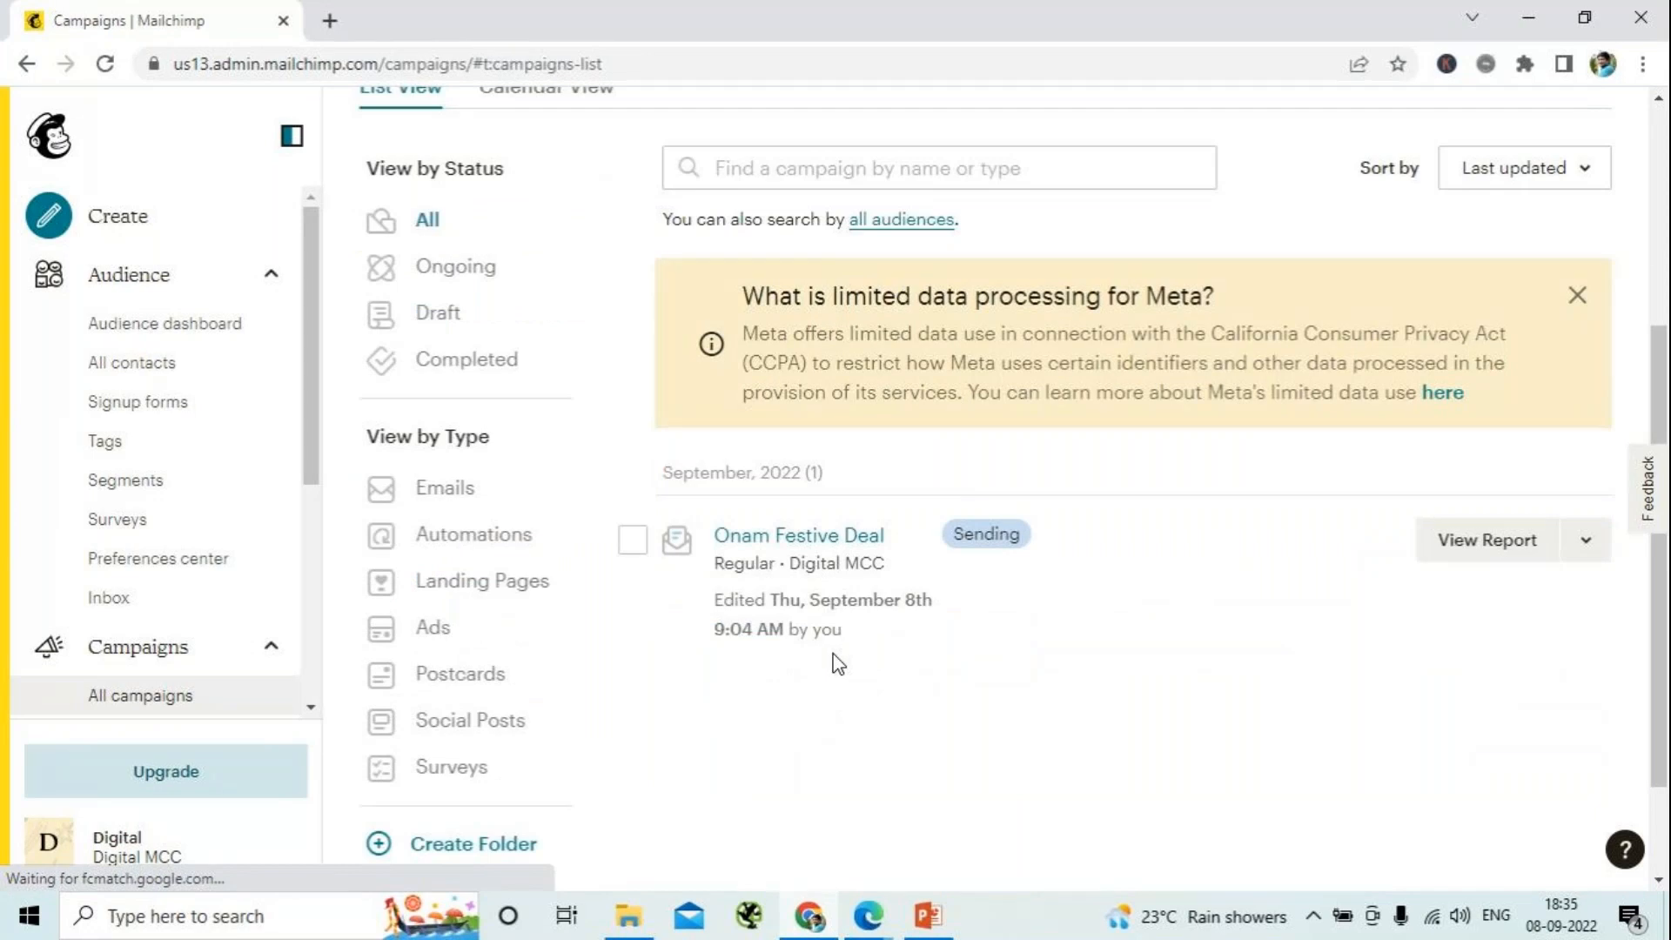
pyautogui.scroll(-2, 835, 663)
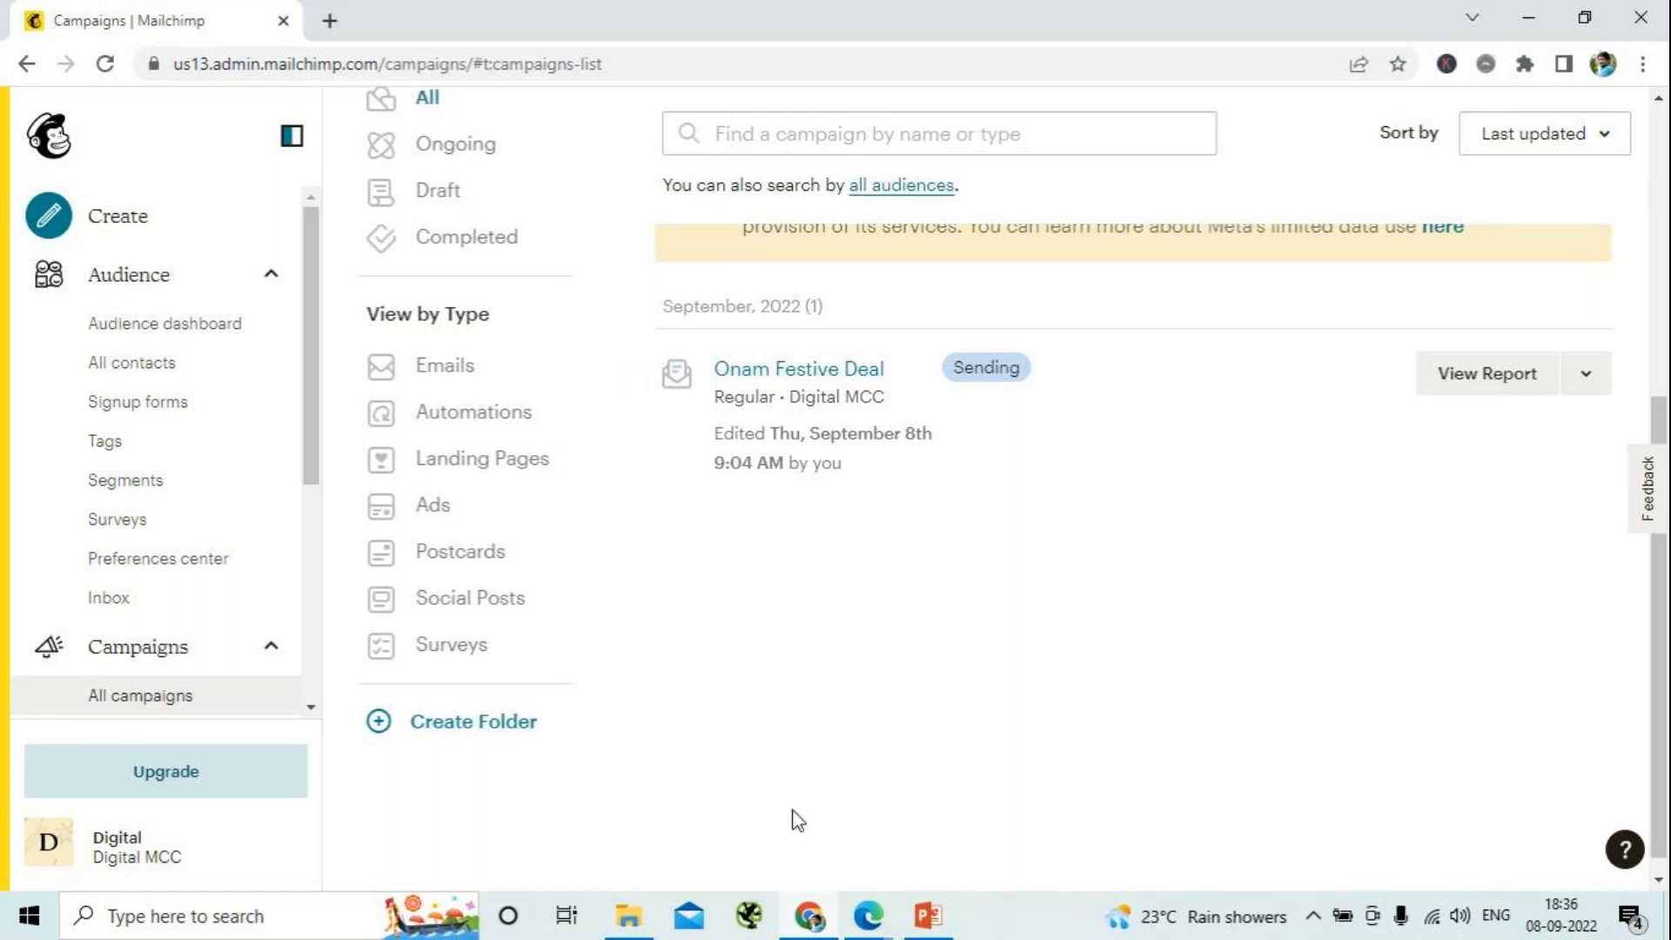
pyautogui.moveTo(864, 921)
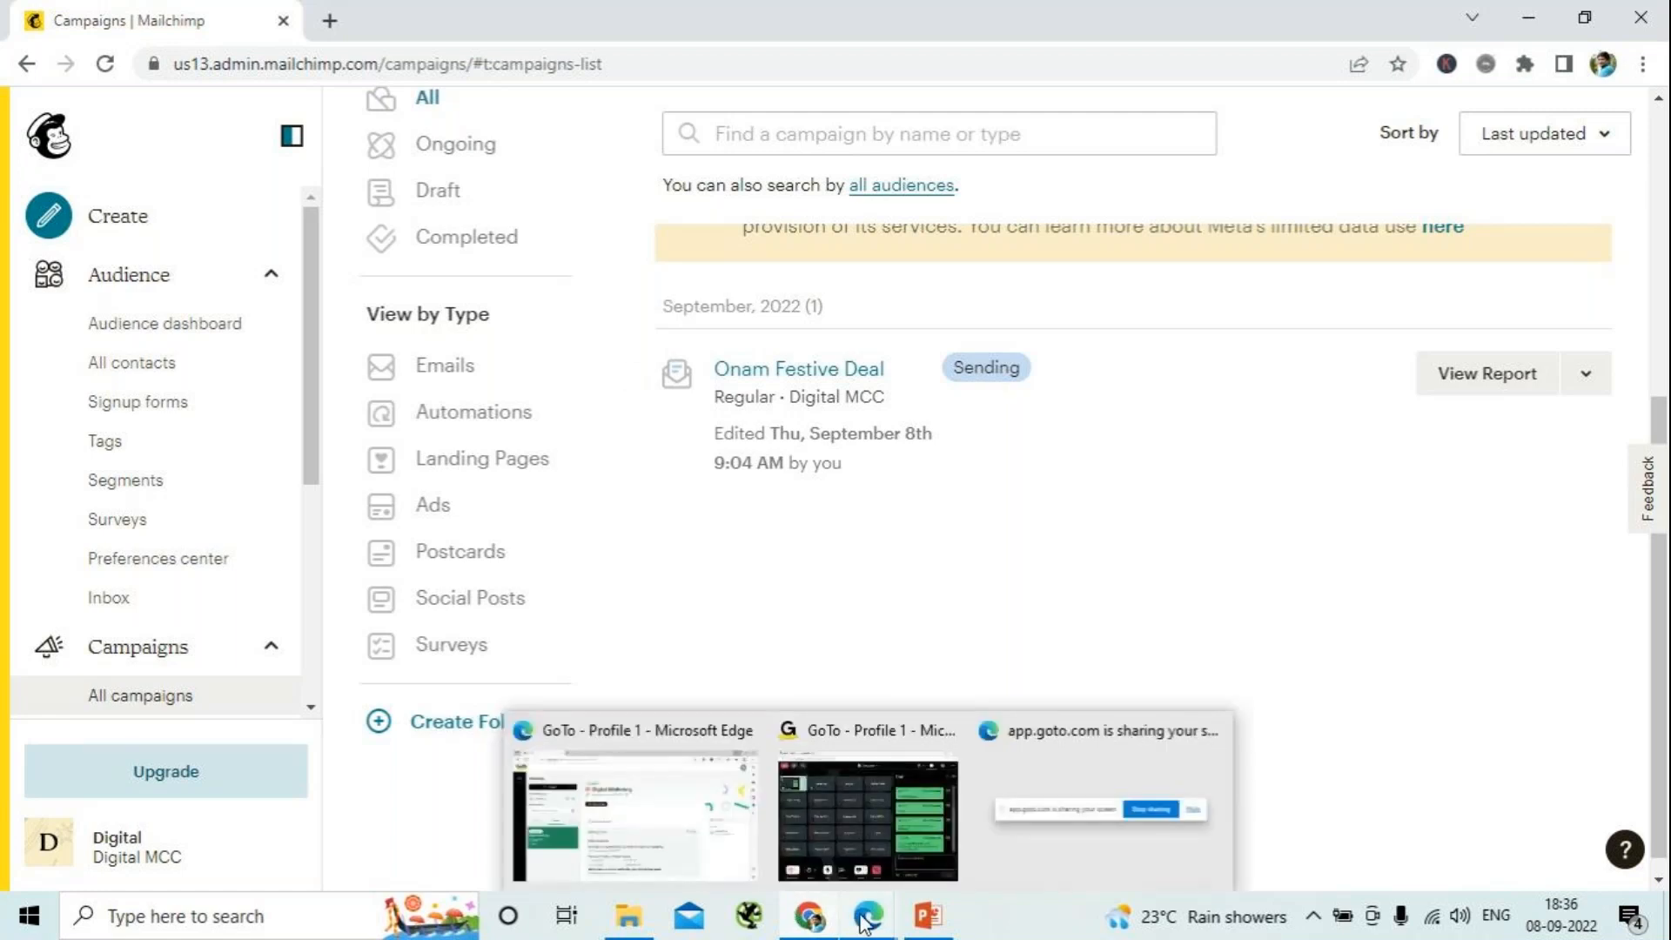
pyautogui.click(896, 842)
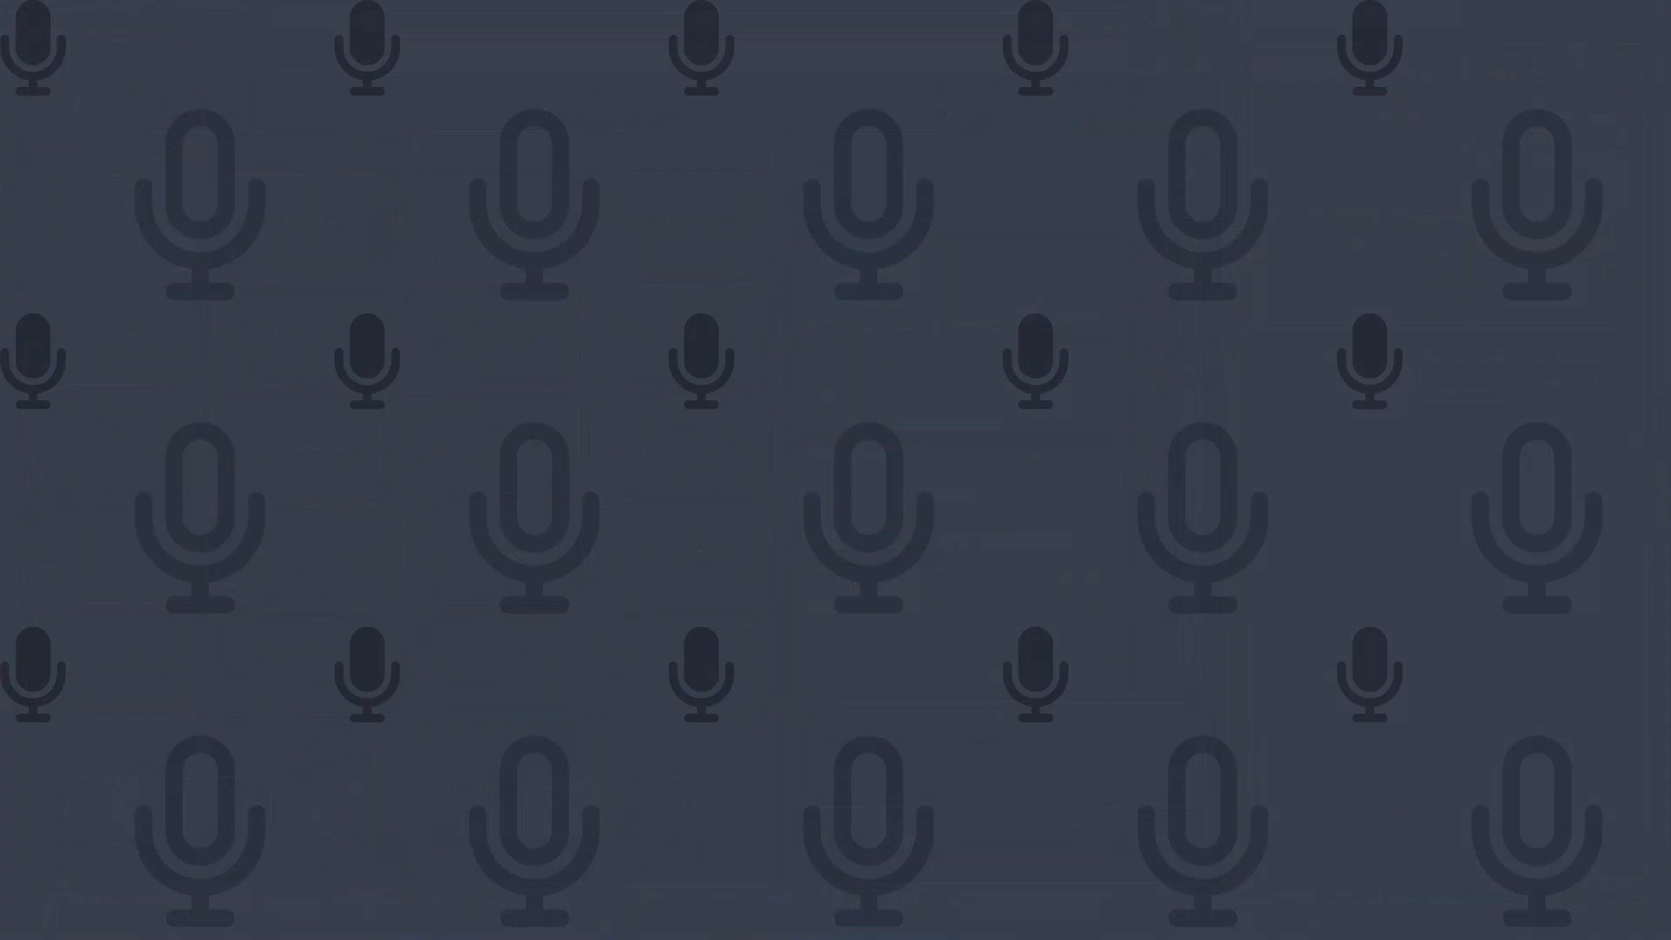
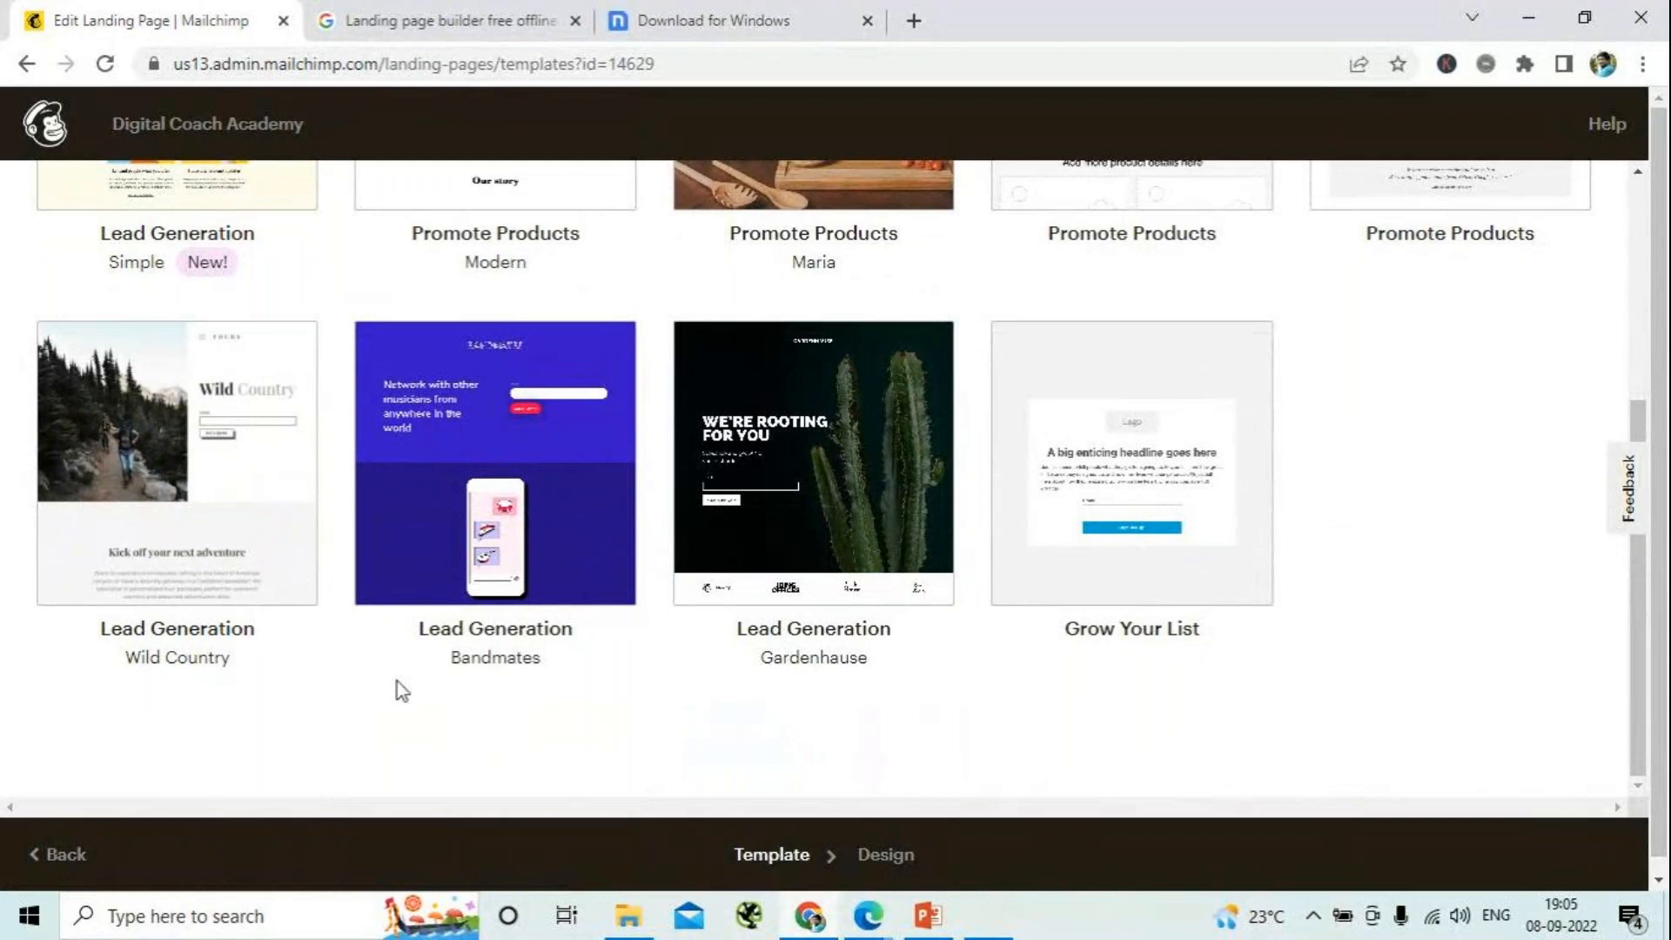
# - Start the landing page from the Lead Generation "Simple" template and minimize the GoTo meeting window
pyautogui.scroll(4, 396, 682)
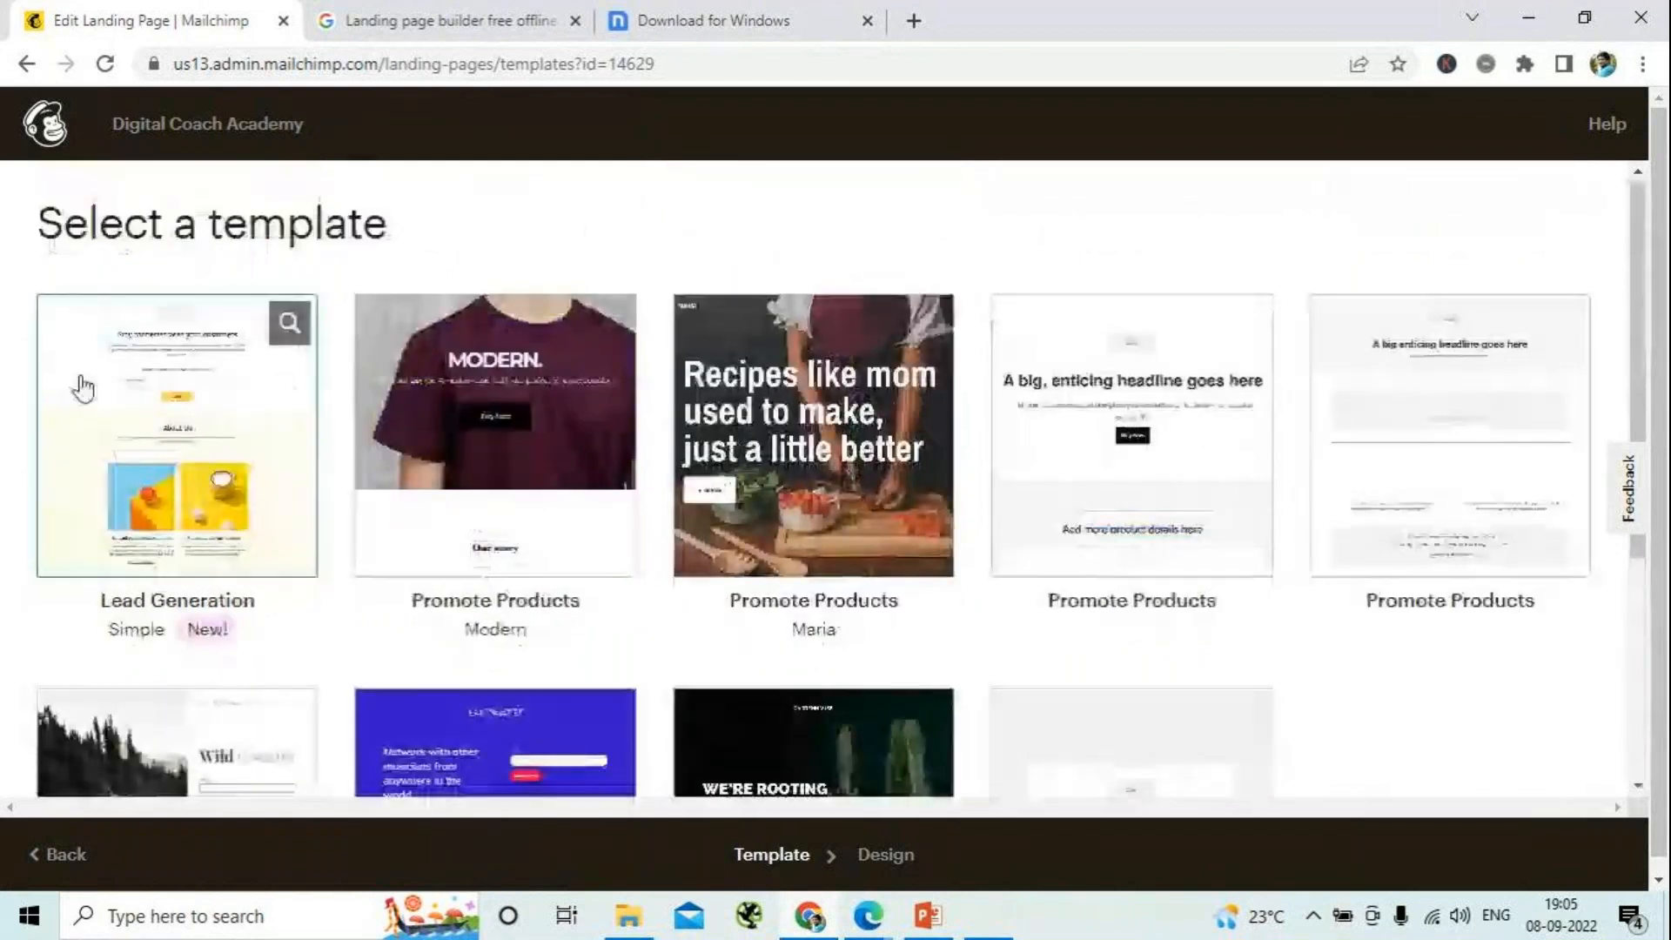
pyautogui.click(148, 472)
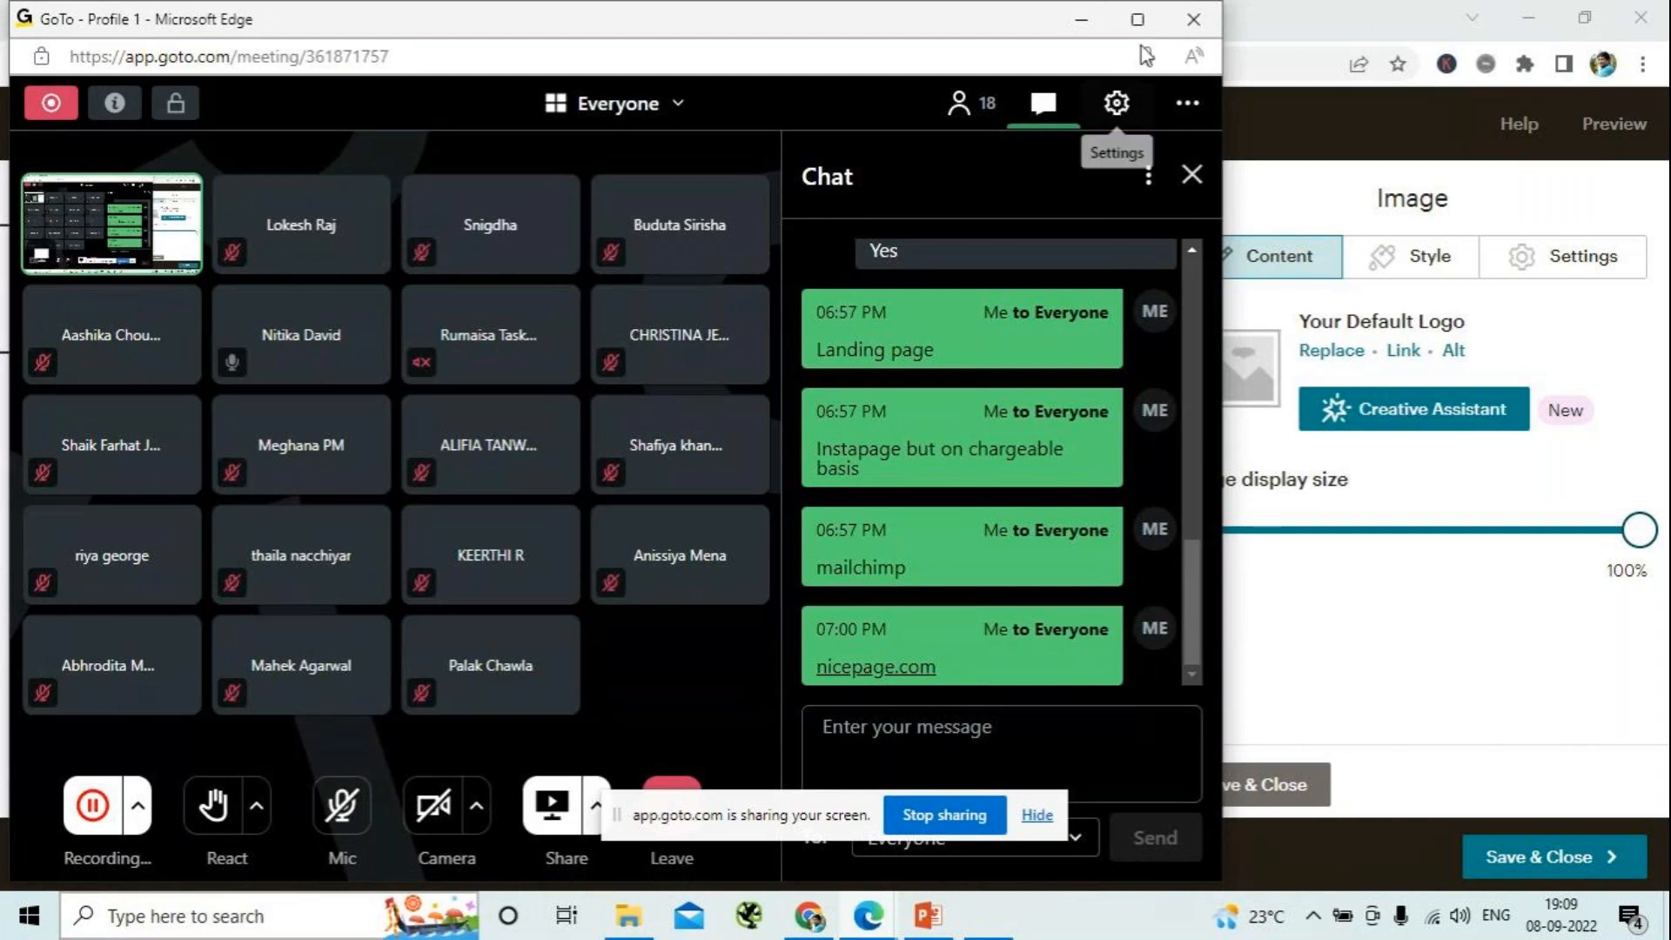
pyautogui.click(1082, 19)
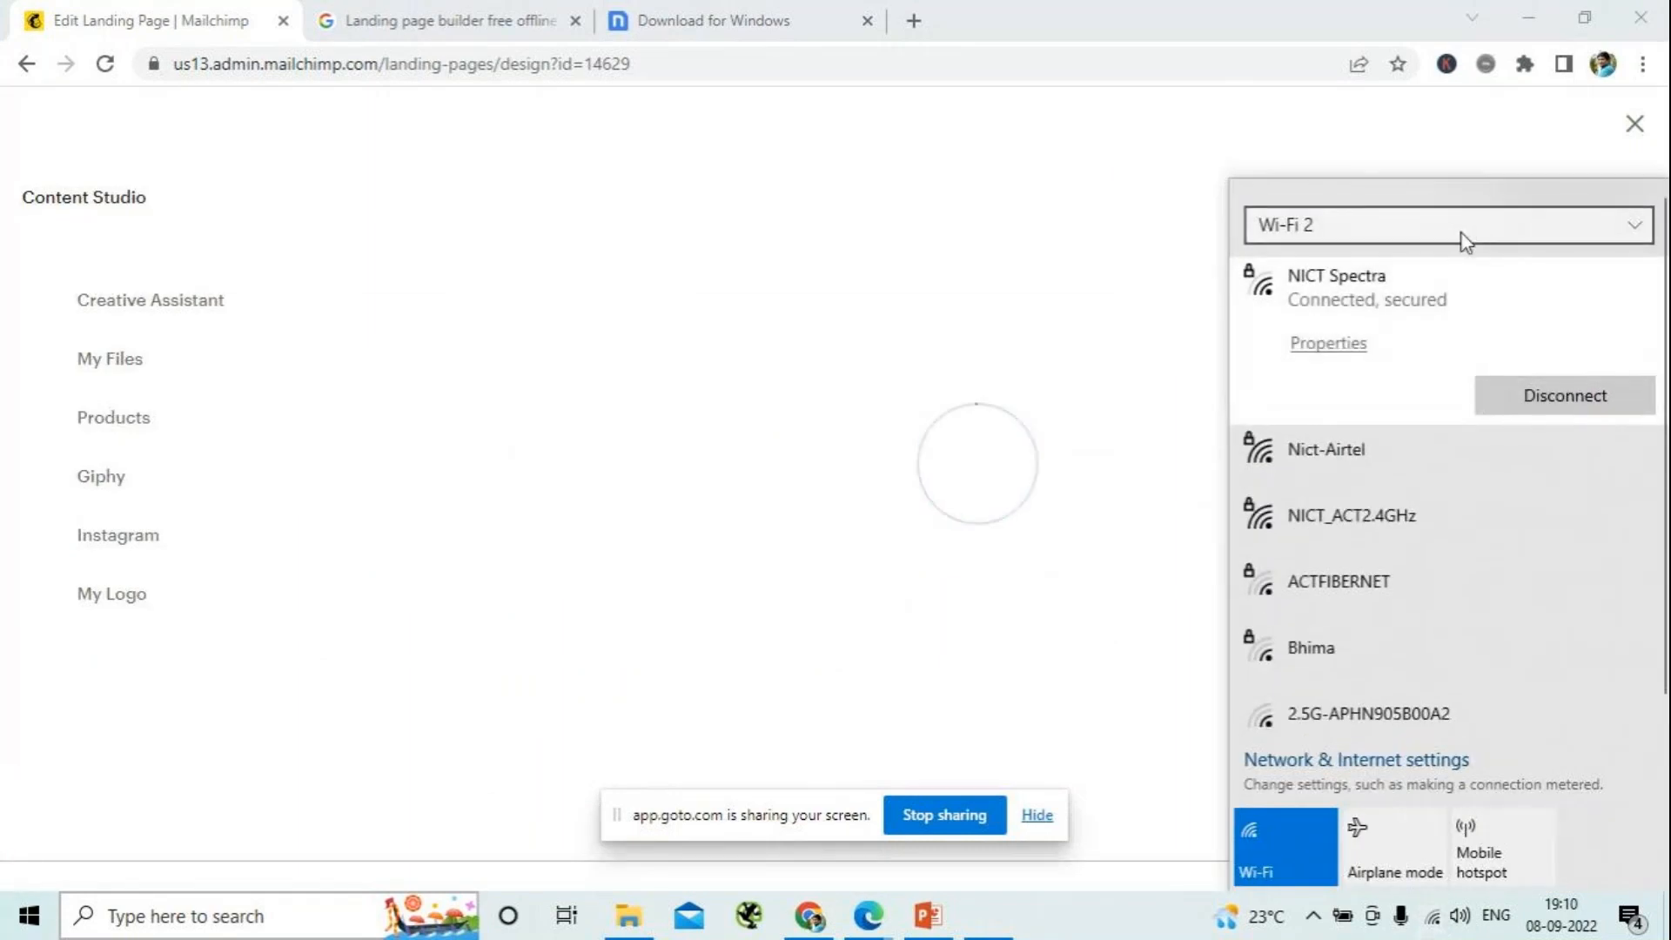
pyautogui.click(1321, 456)
pyautogui.click(1540, 477)
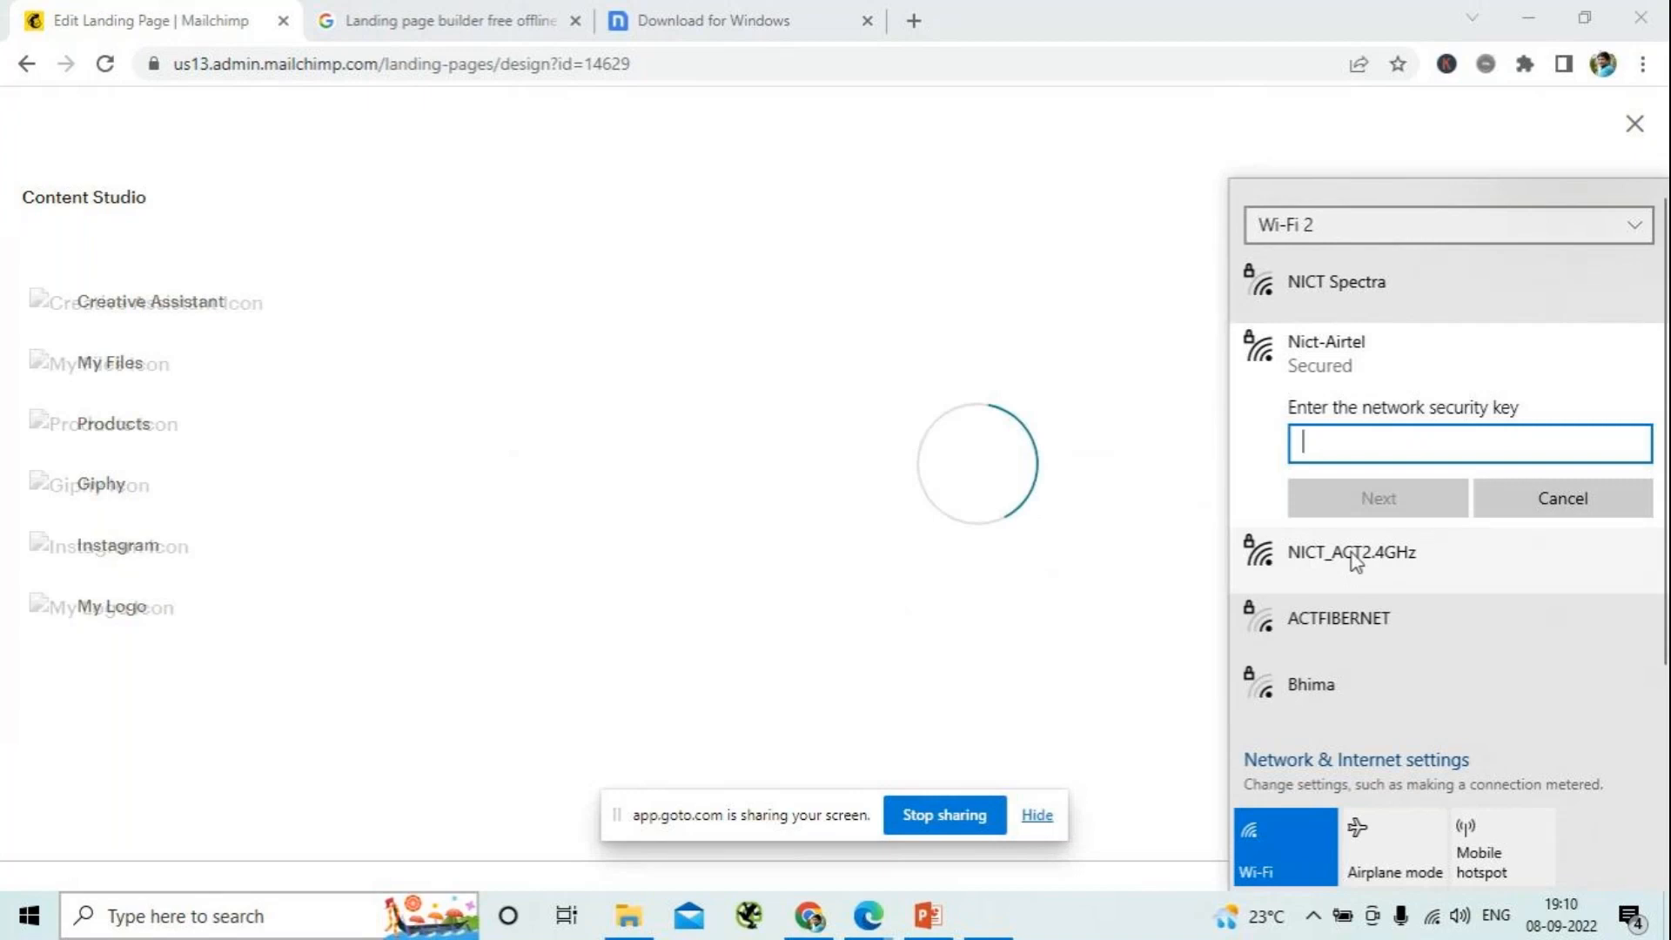
pyautogui.click(1632, 224)
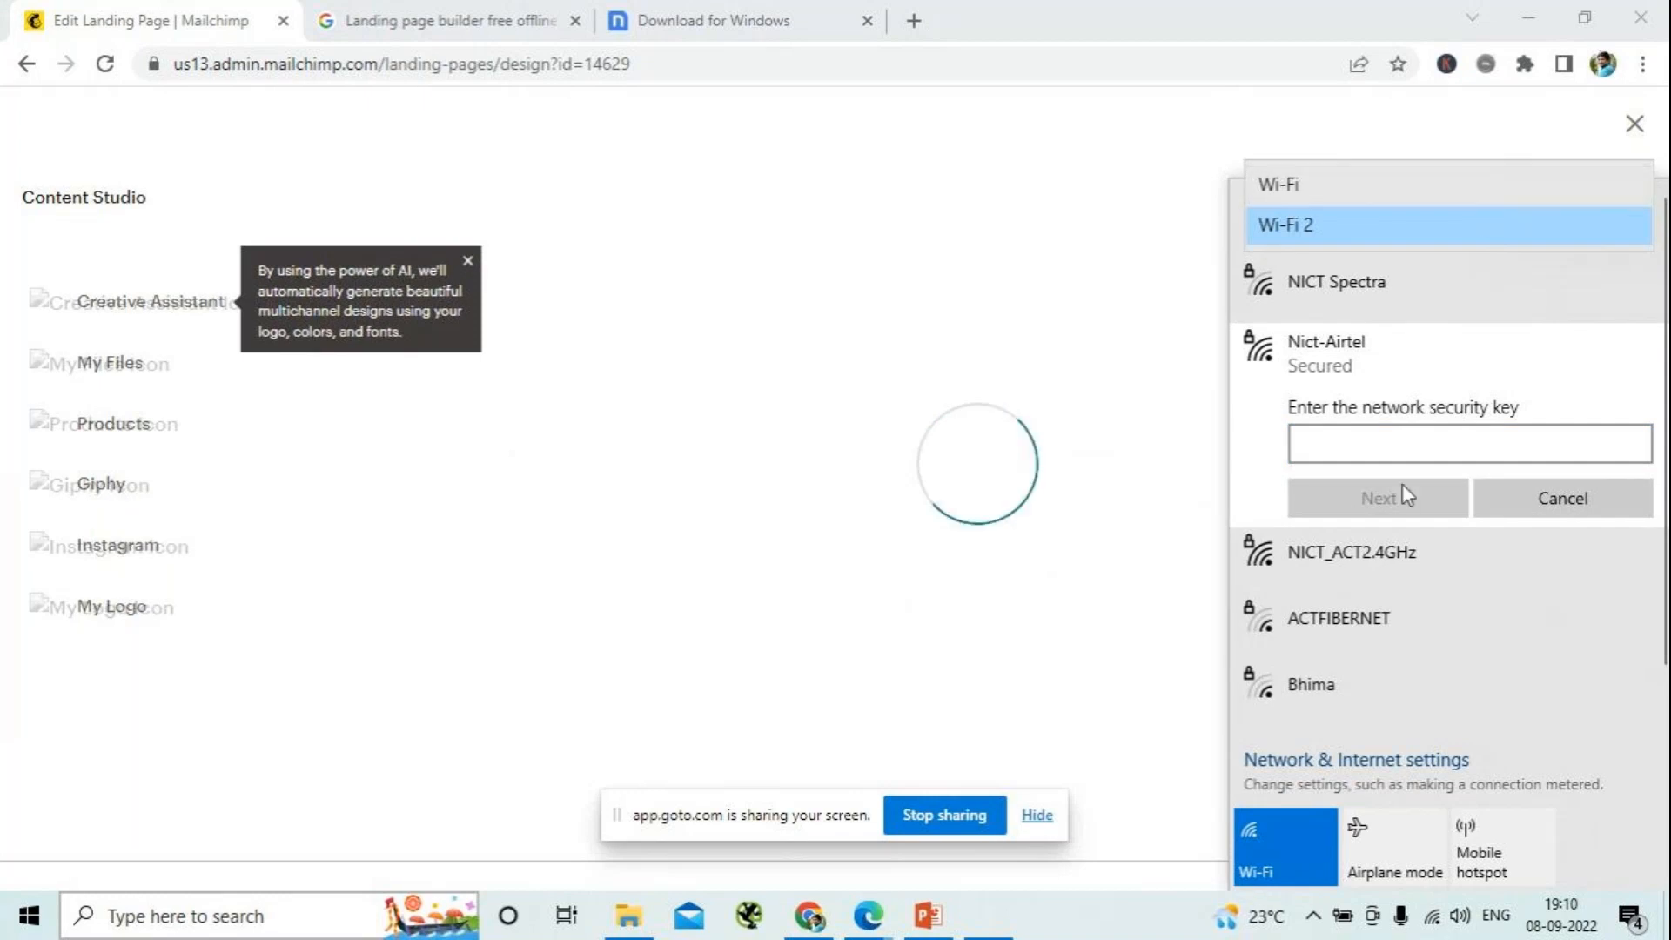
pyautogui.click(1423, 439)
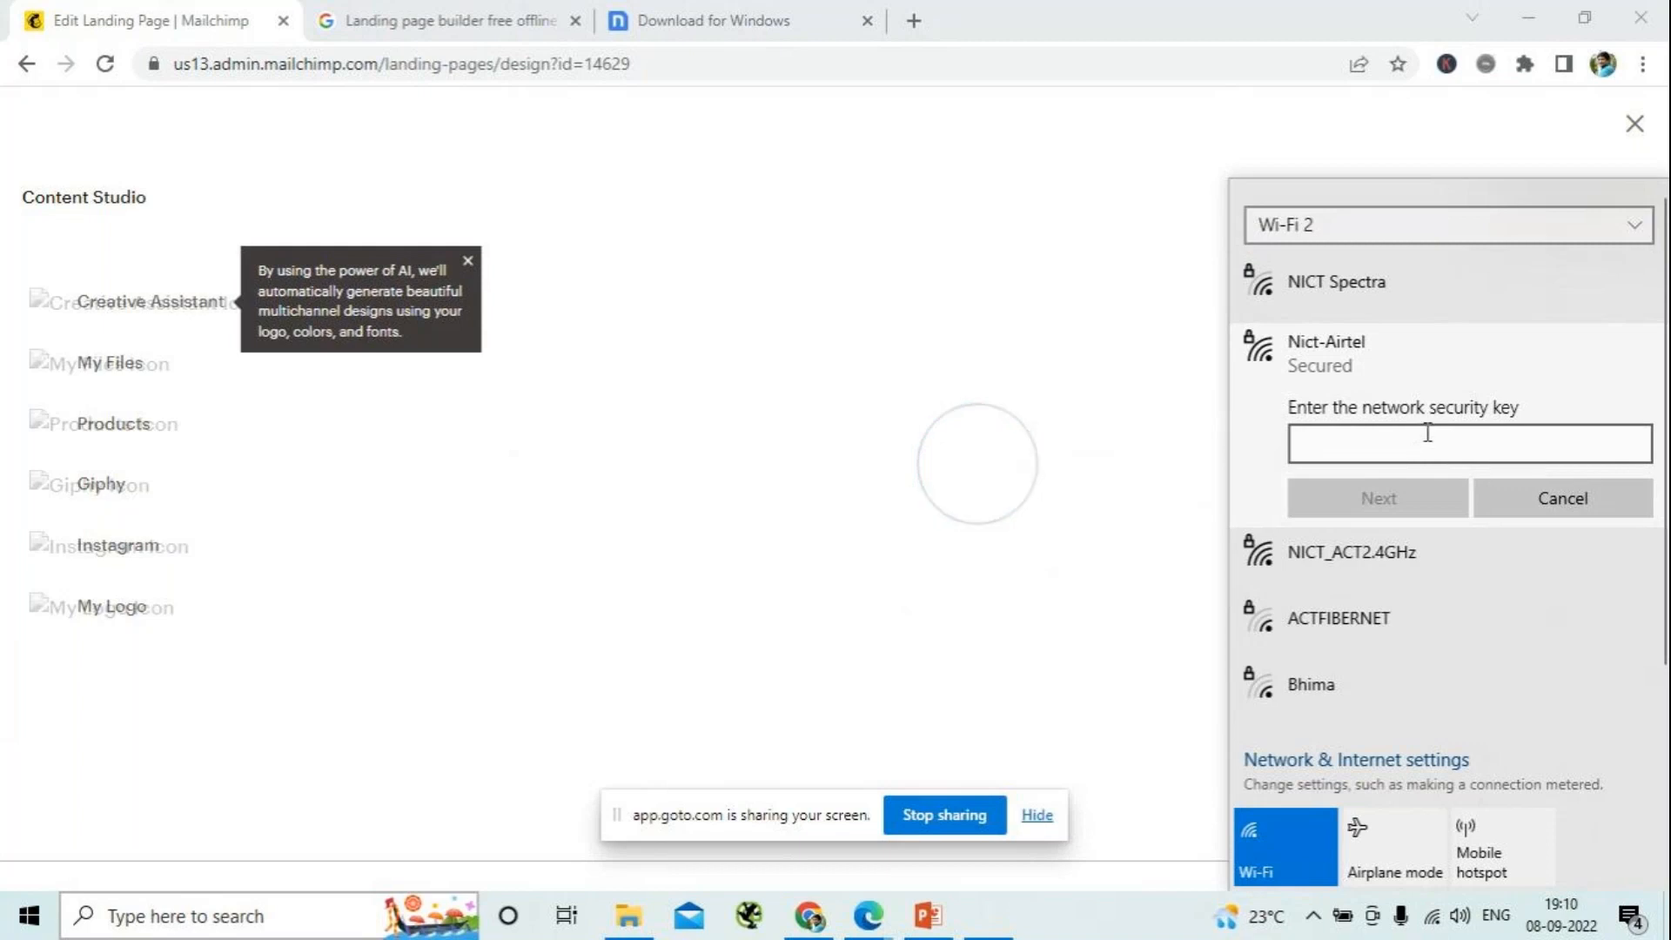
pyautogui.click(1355, 563)
pyautogui.click(1525, 532)
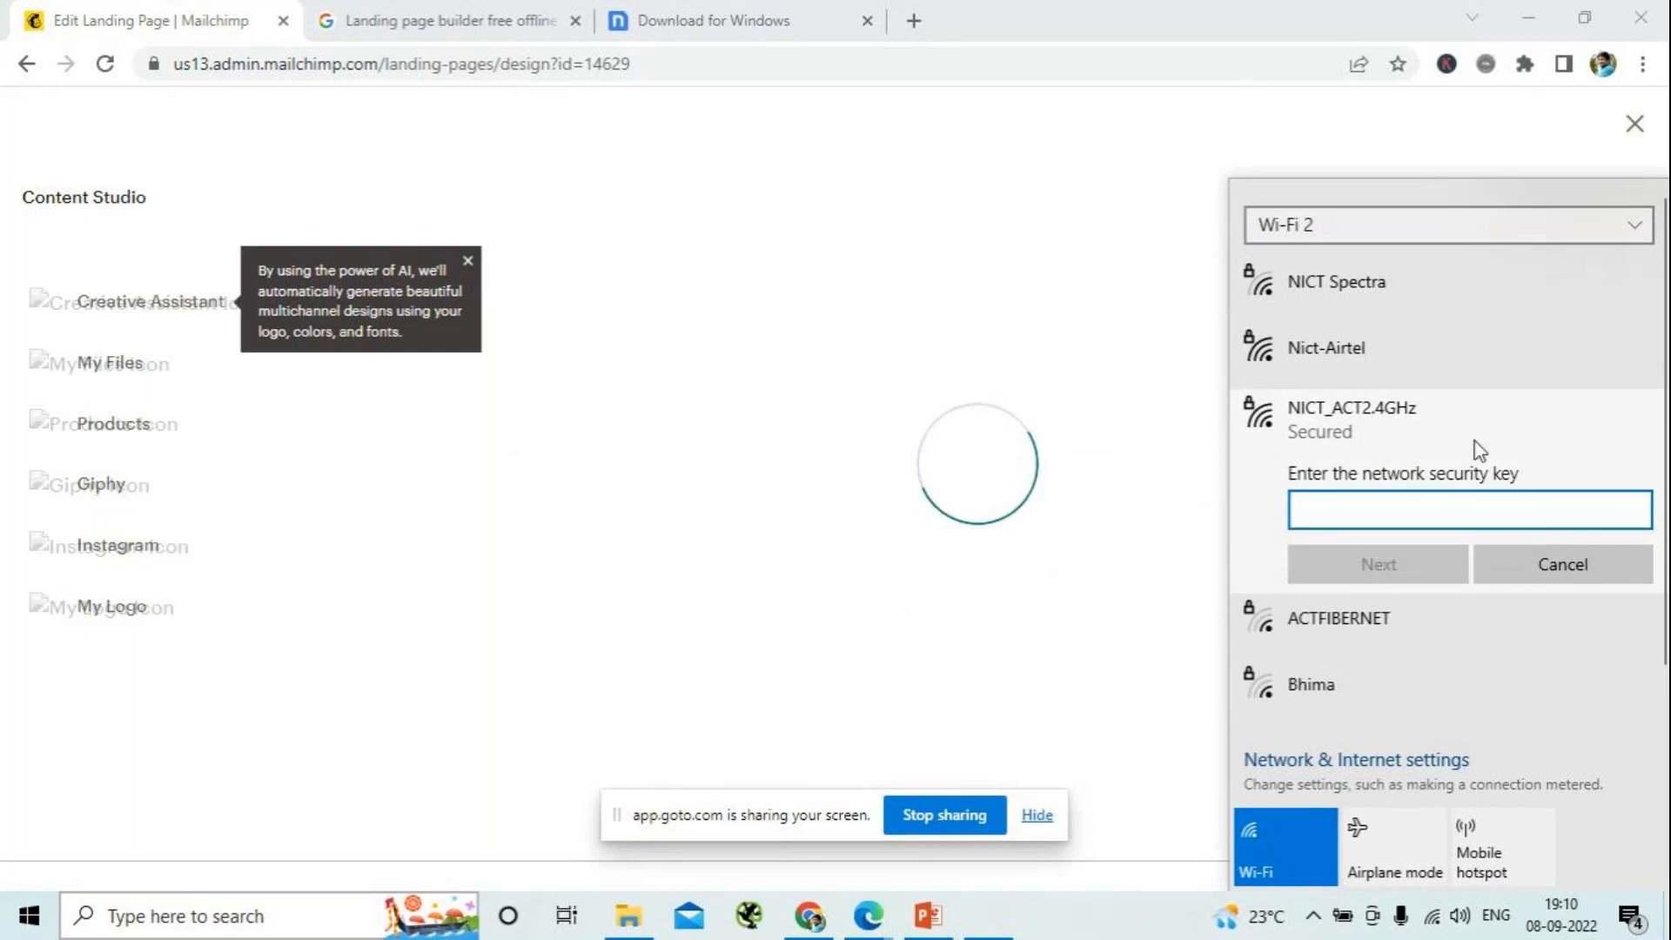
pyautogui.click(1637, 223)
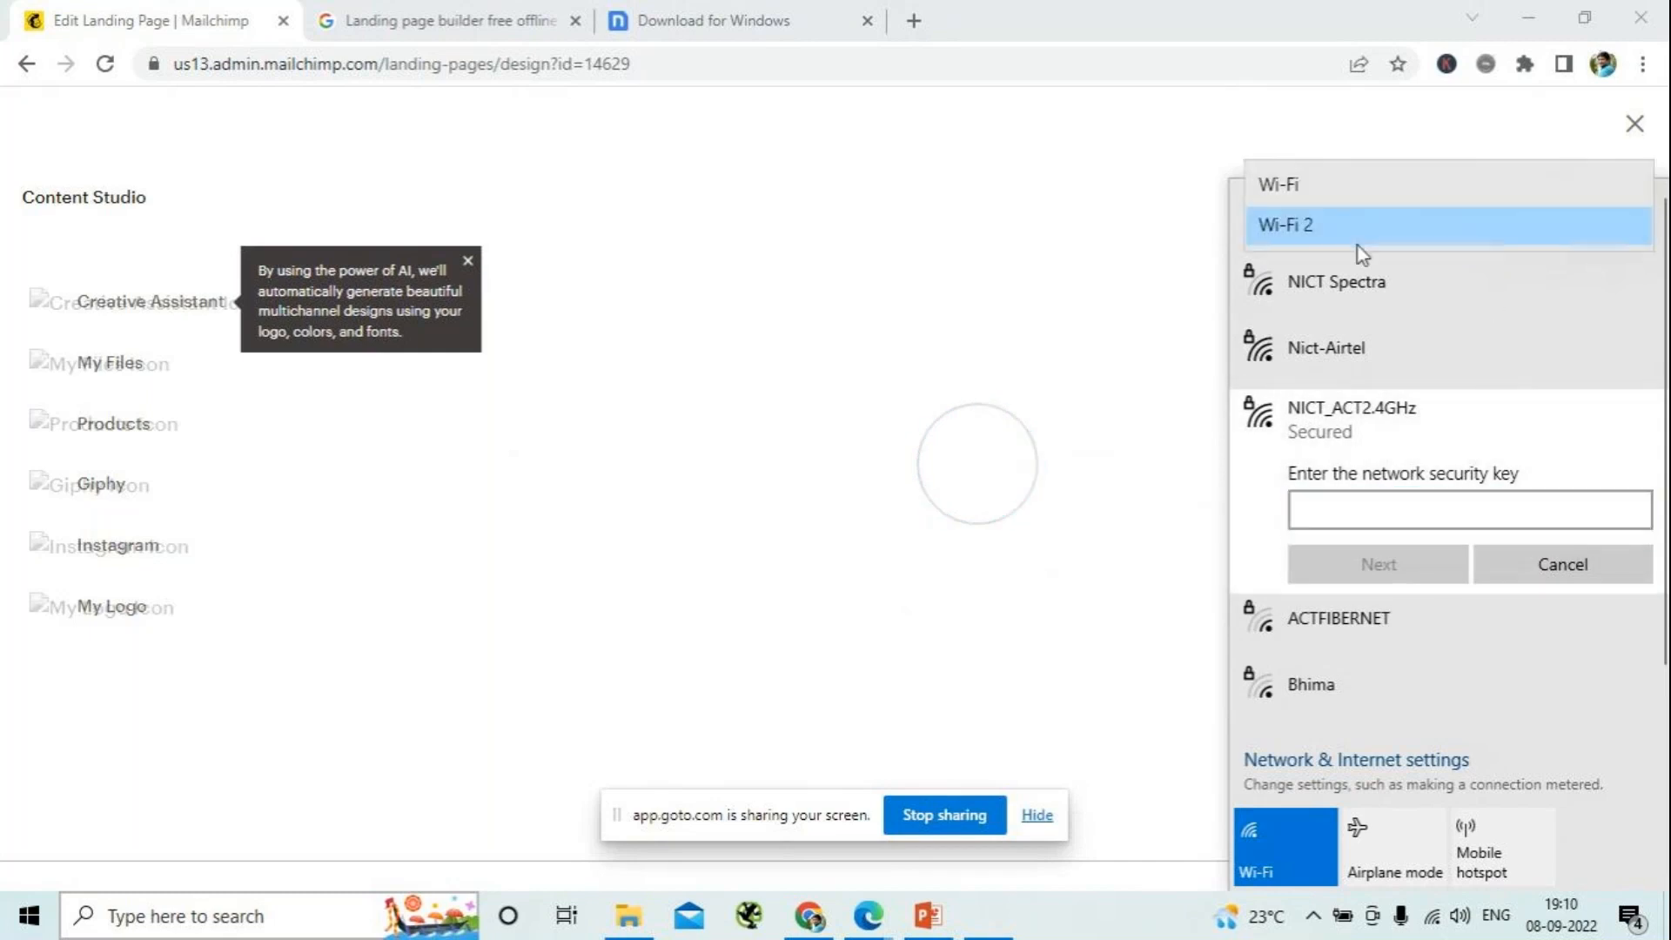
pyautogui.click(1316, 186)
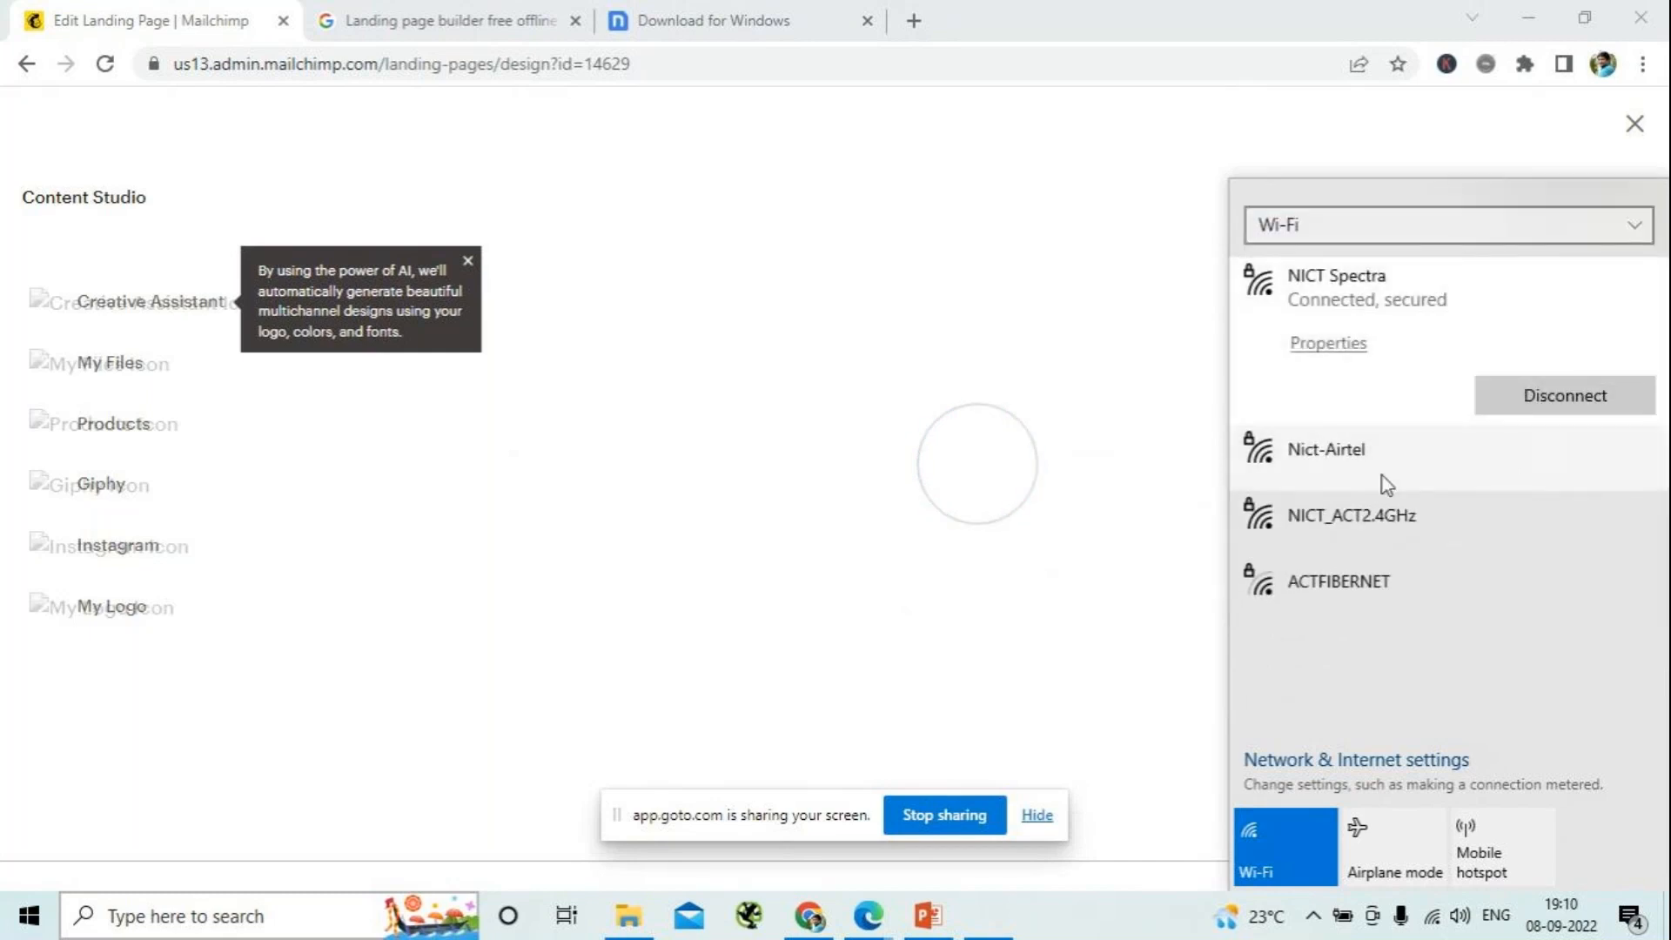
pyautogui.click(1068, 395)
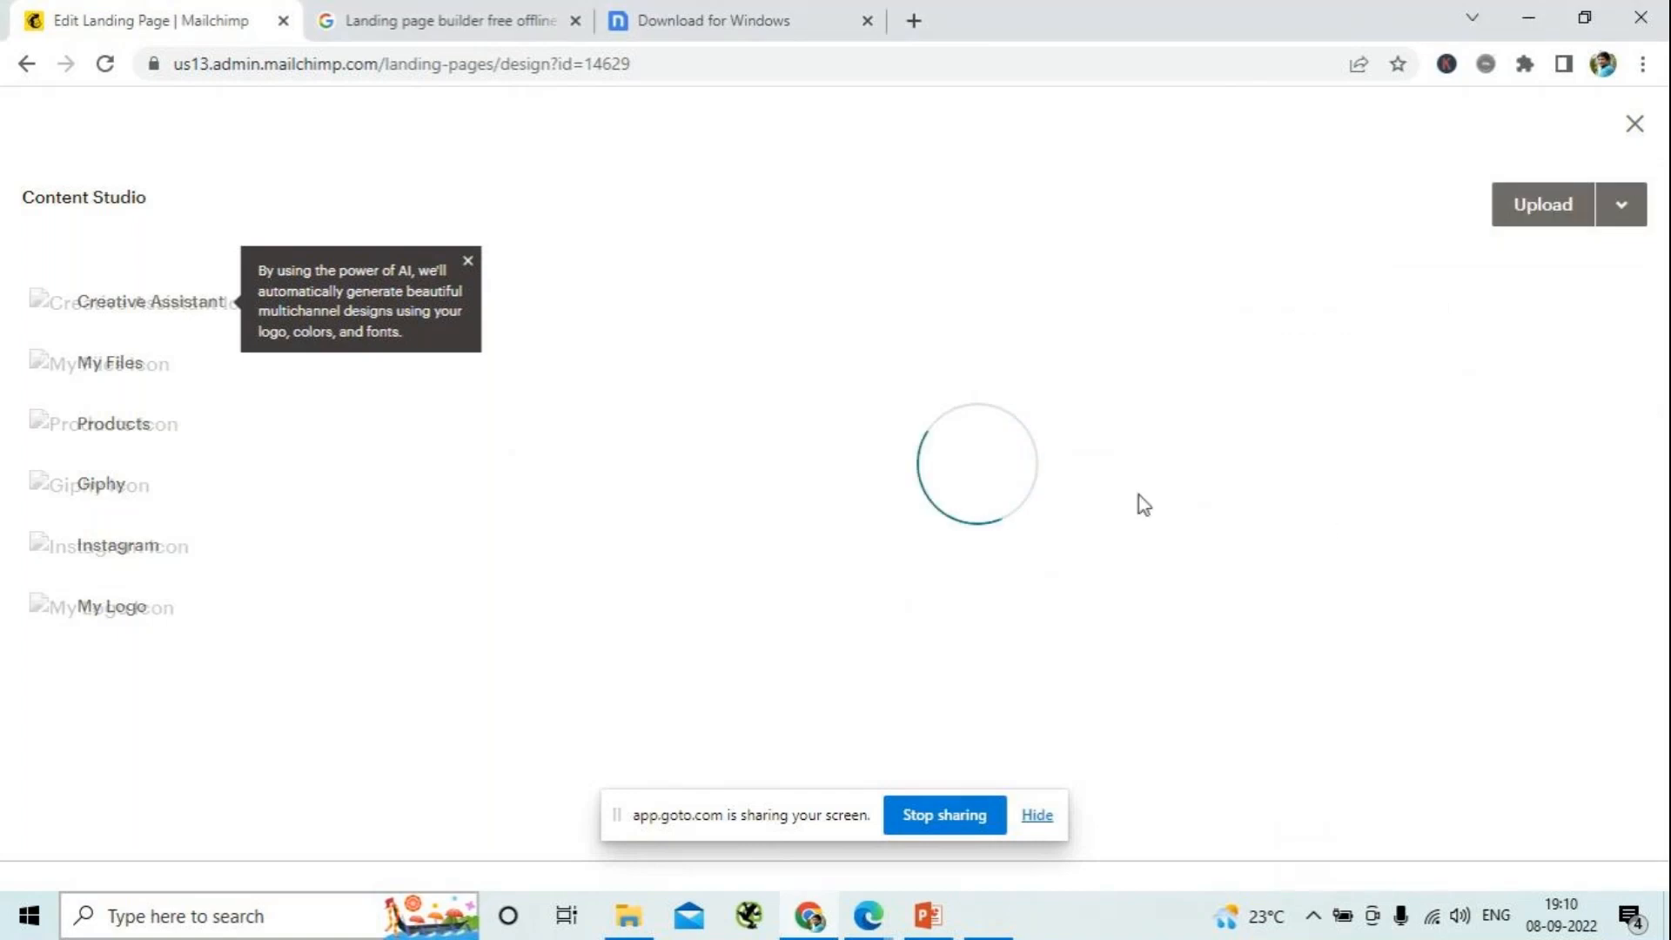
# - Upload the image file "1" from the Downloads folder as the landing page's logo
pyautogui.click(1540, 209)
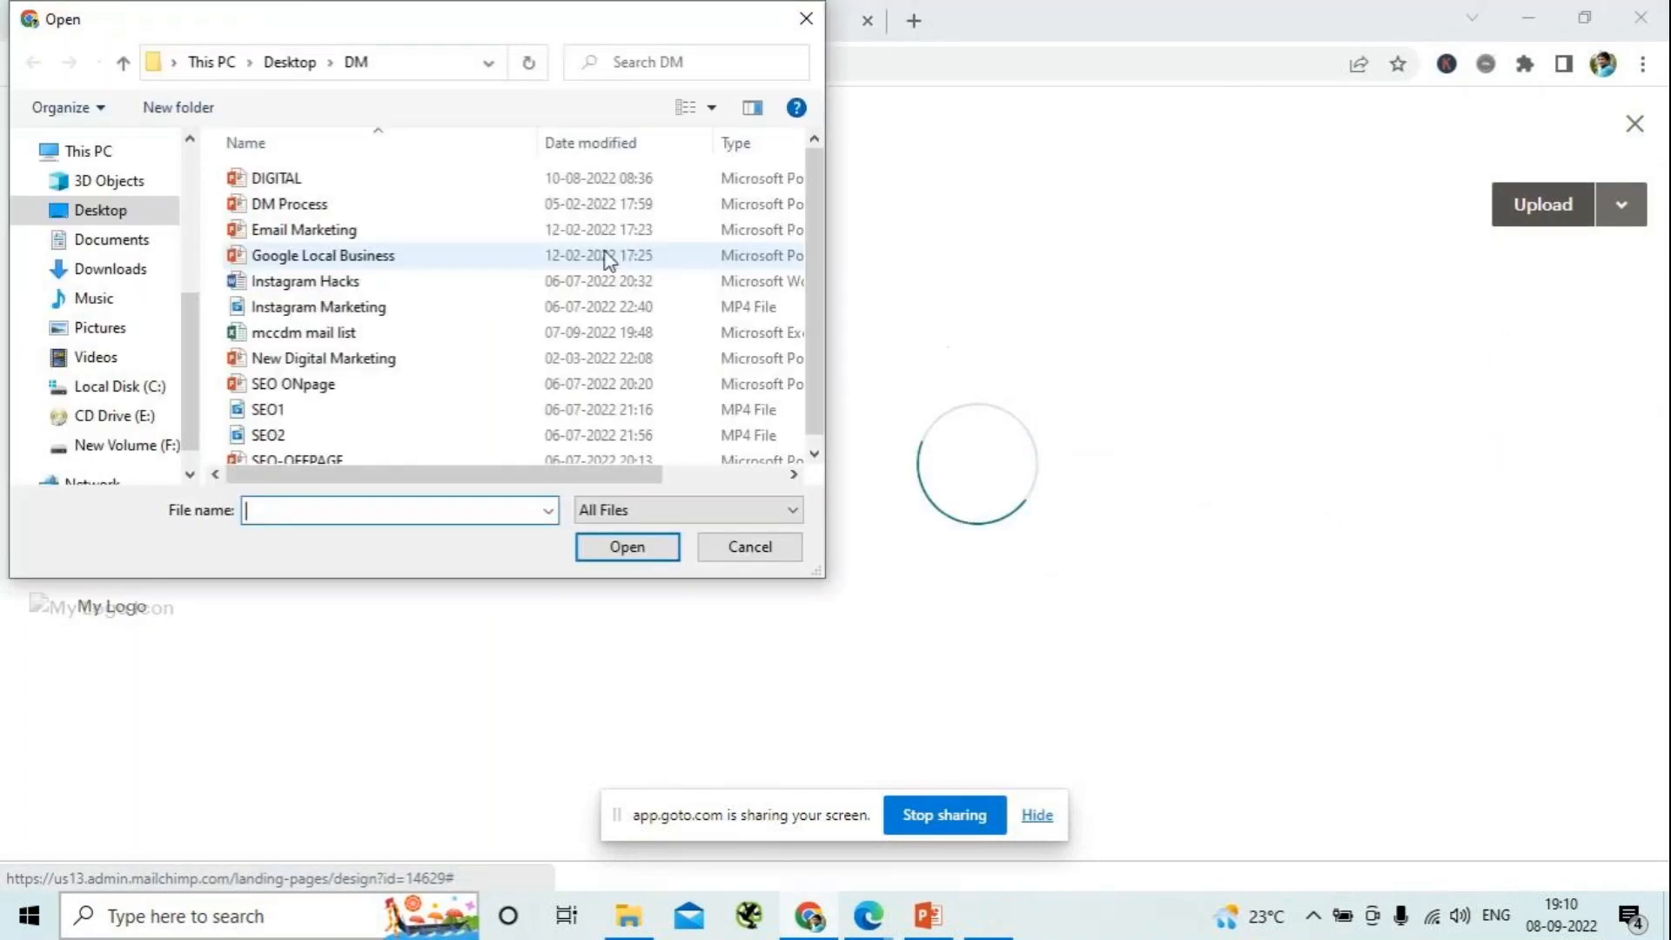
pyautogui.click(127, 271)
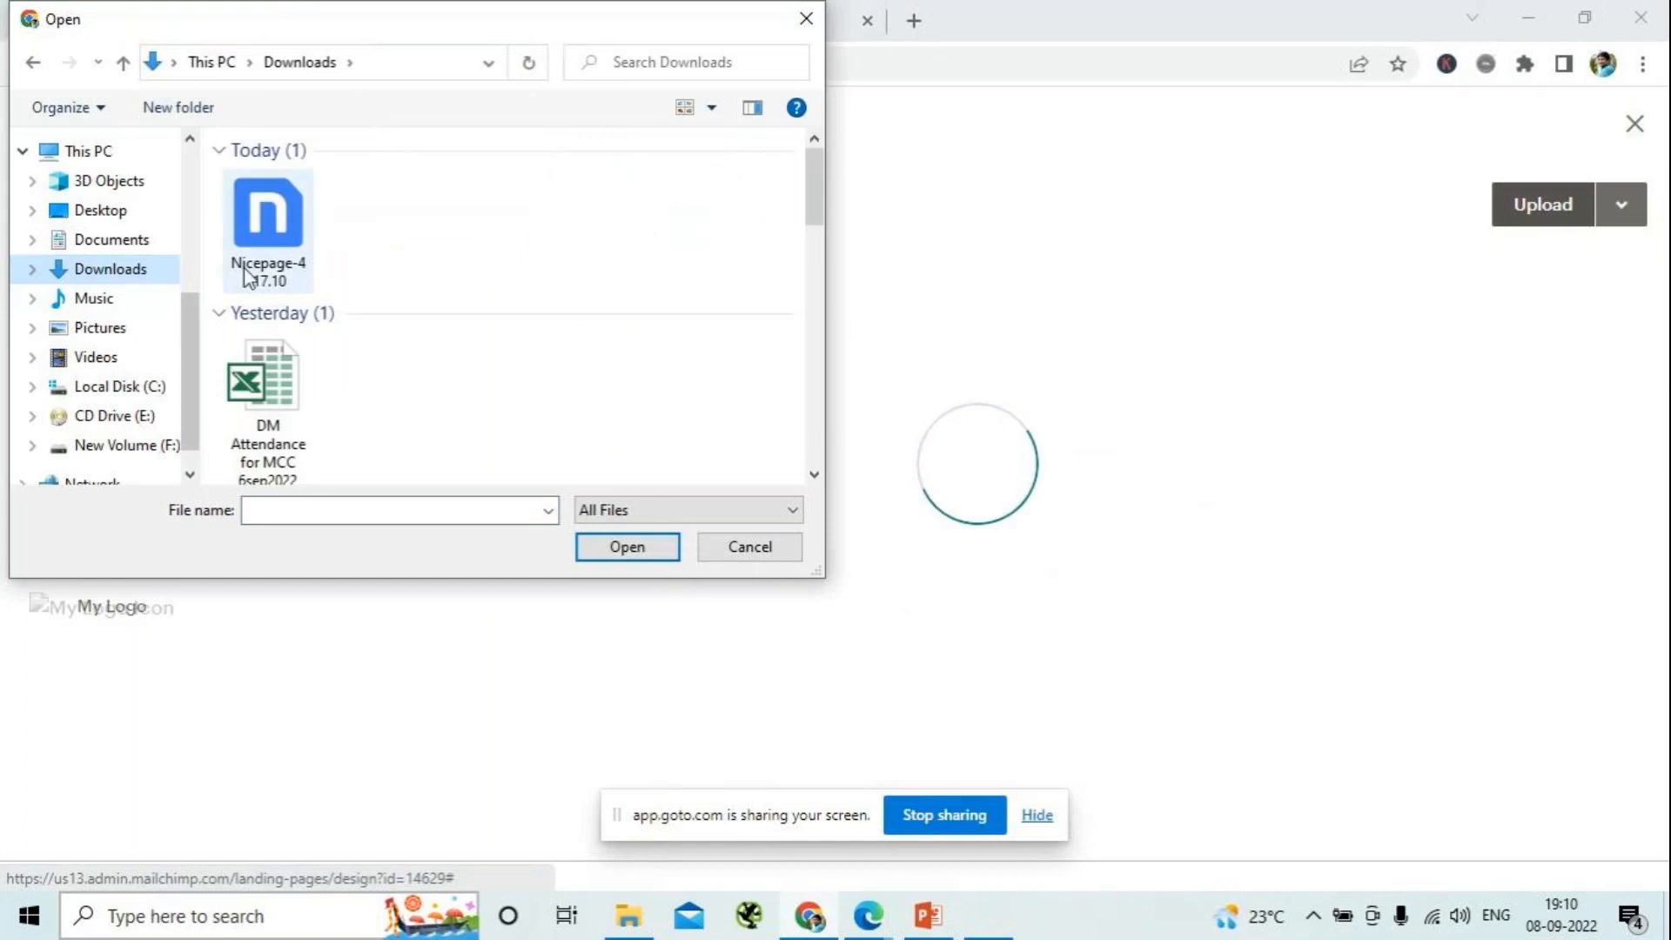
pyautogui.scroll(-5, 290, 376)
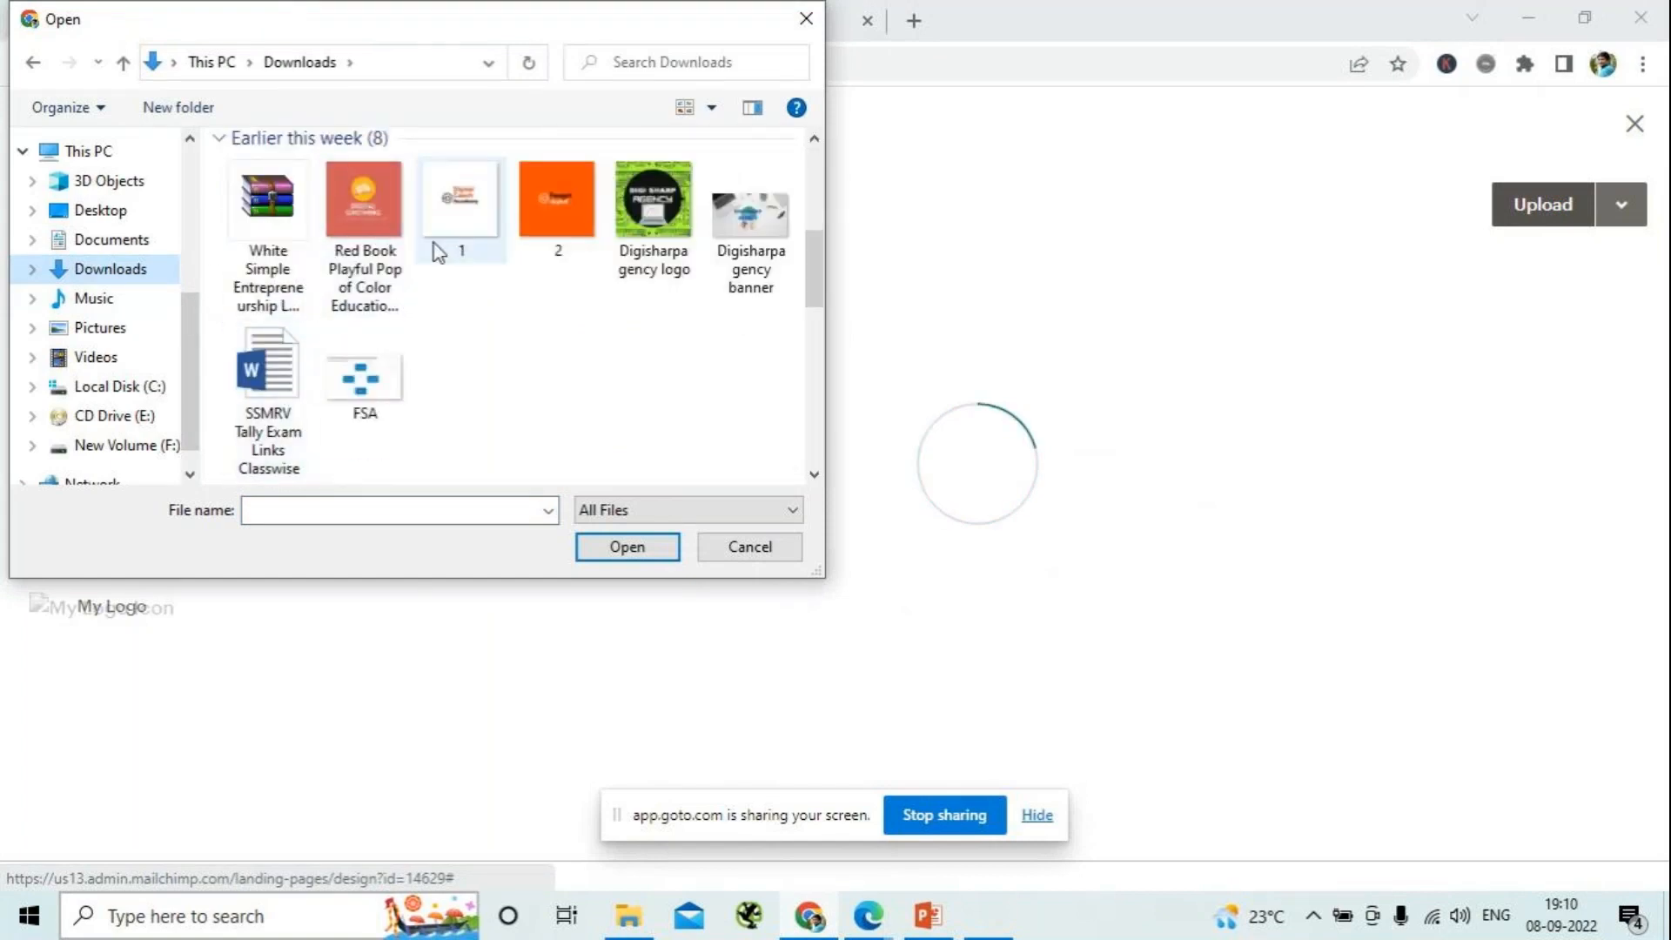
pyautogui.click(468, 196)
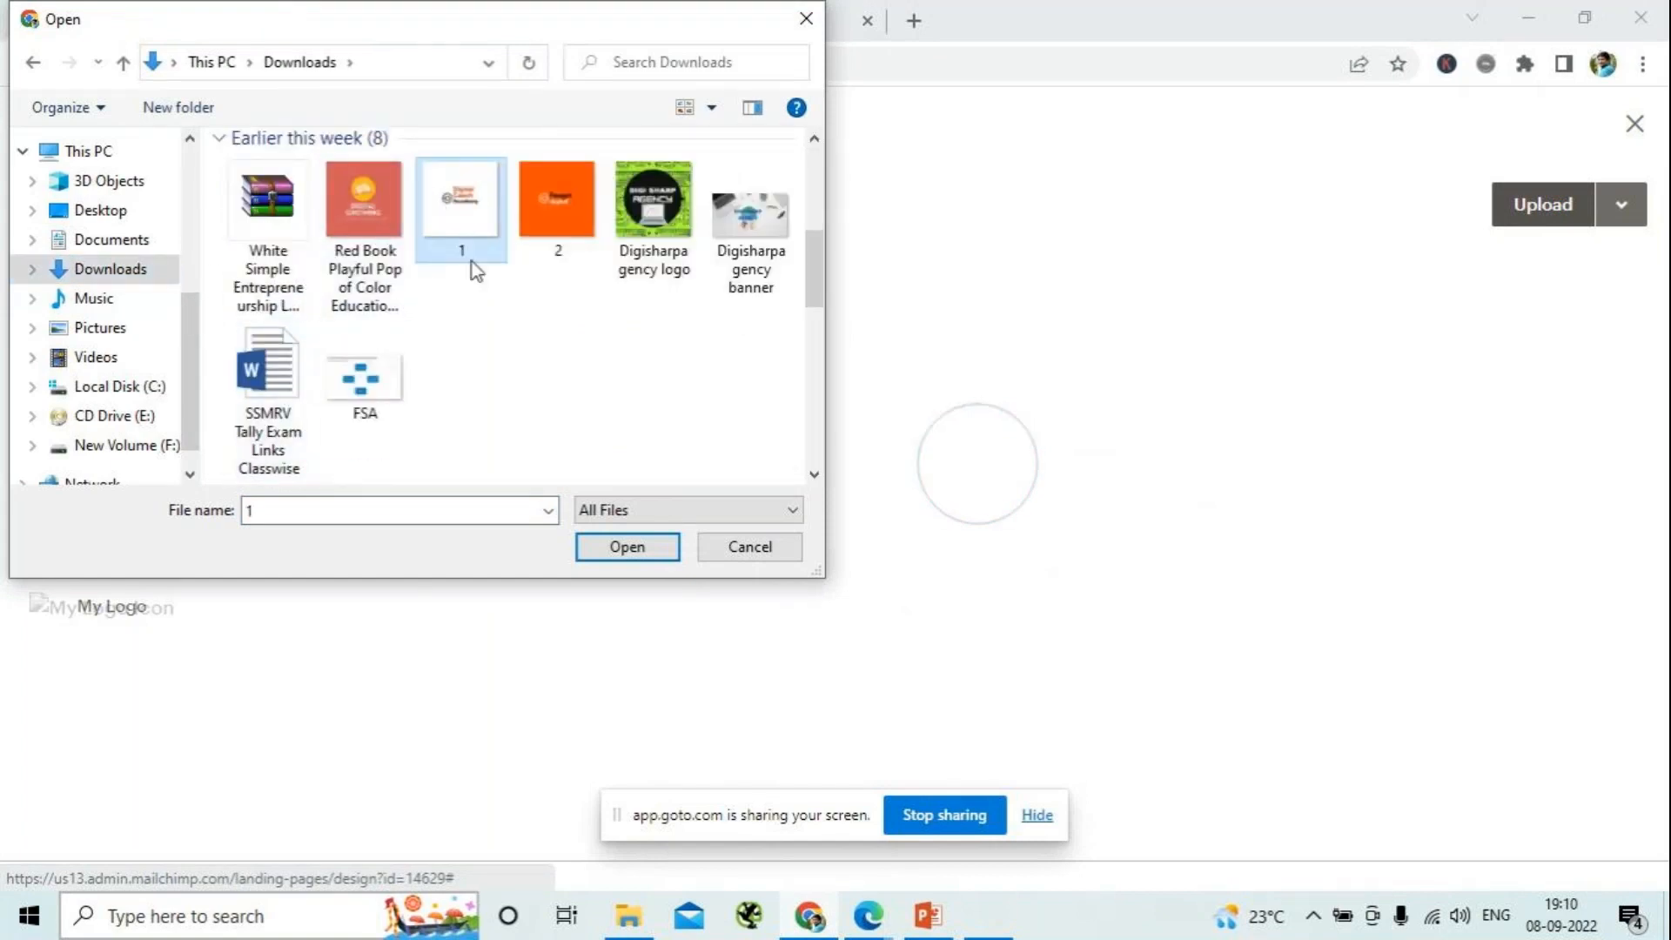
pyautogui.click(627, 546)
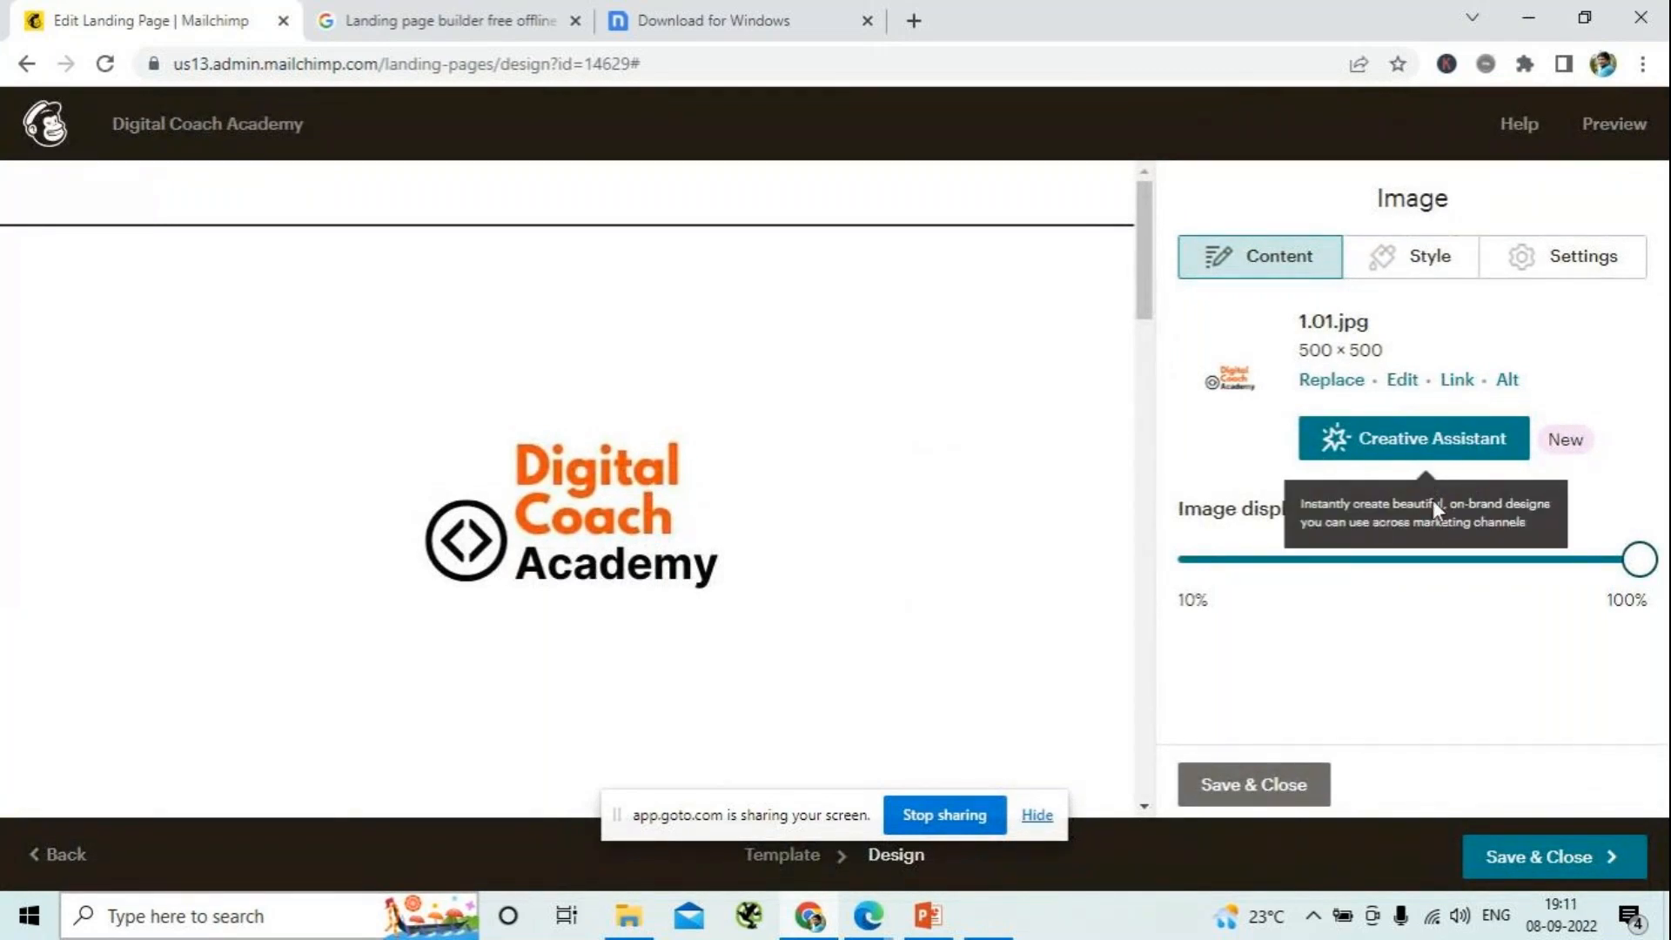
# - Crop the logo image at 4:3 closely around the Digital Coach Academy artwork, save it, and reduce its display size to roughly half
pyautogui.click(1433, 499)
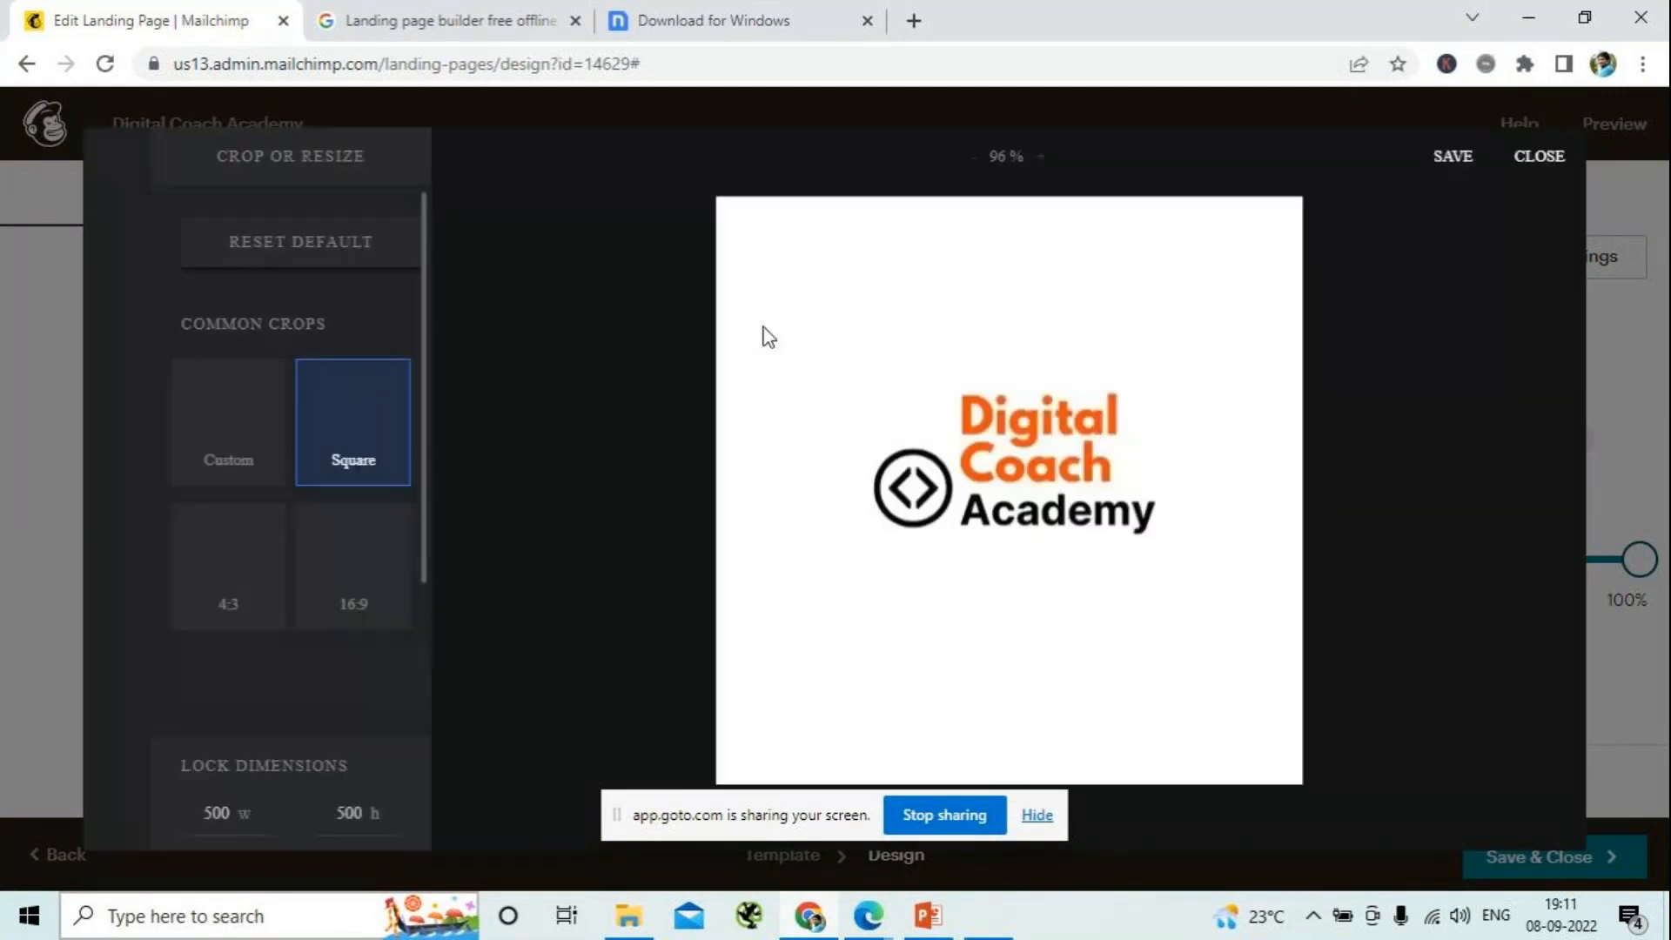
pyautogui.click(228, 567)
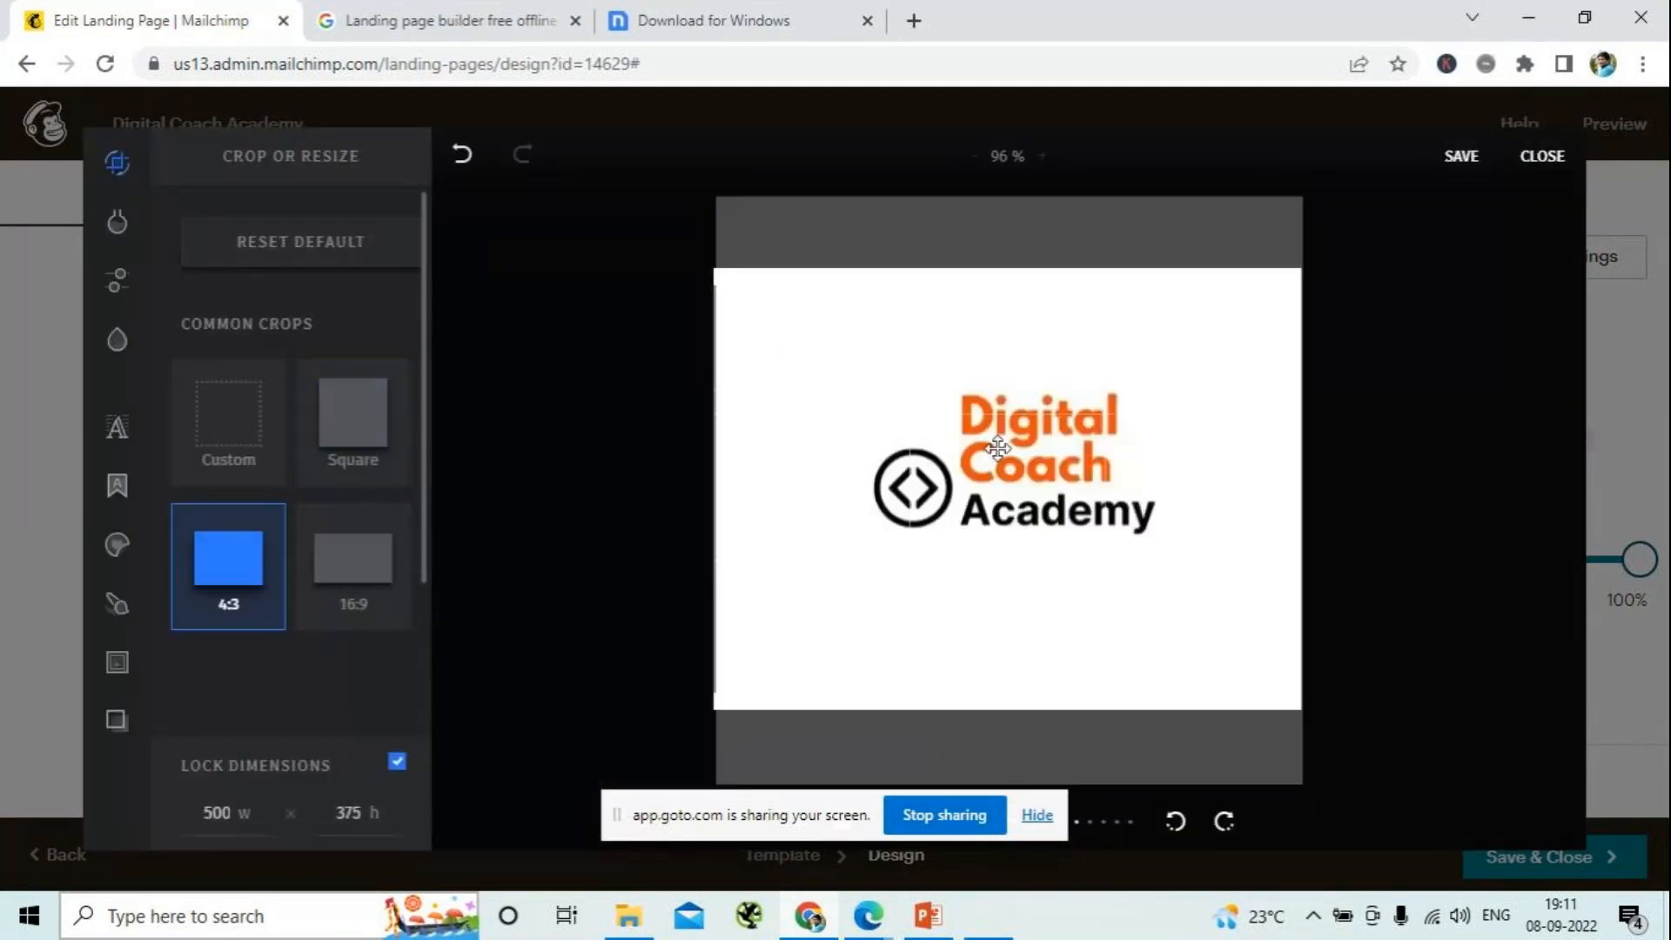
pyautogui.moveTo(715, 272); pyautogui.dragTo(848, 369)
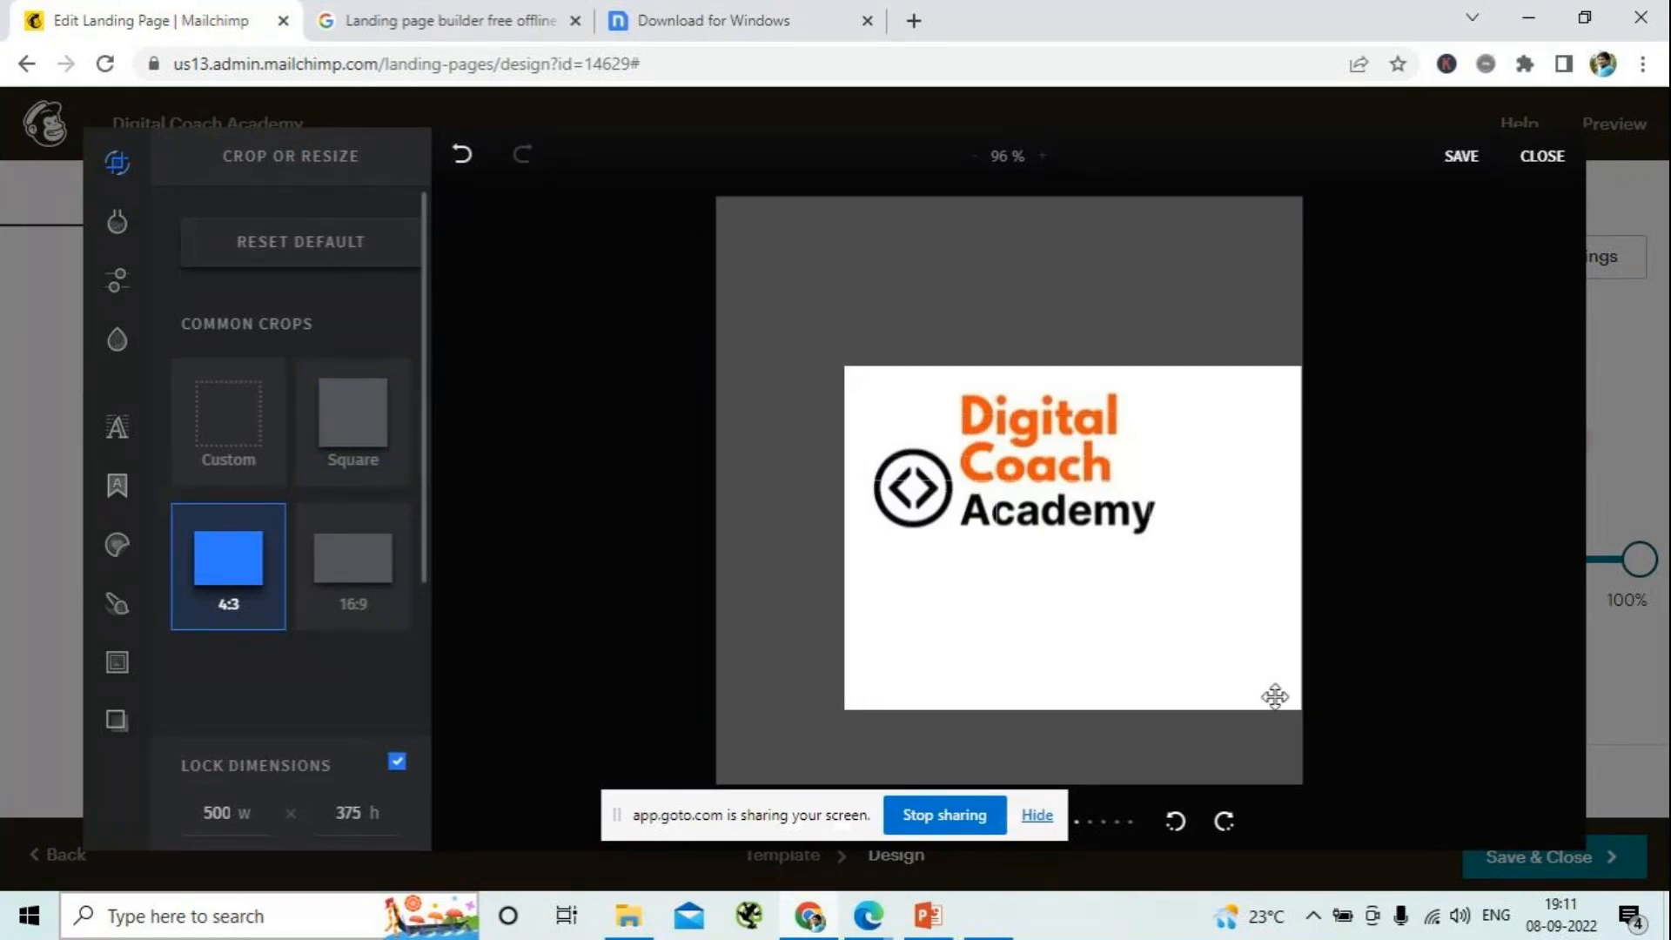
pyautogui.moveTo(1296, 710); pyautogui.dragTo(1170, 523)
pyautogui.moveTo(1025, 471); pyautogui.dragTo(1031, 456)
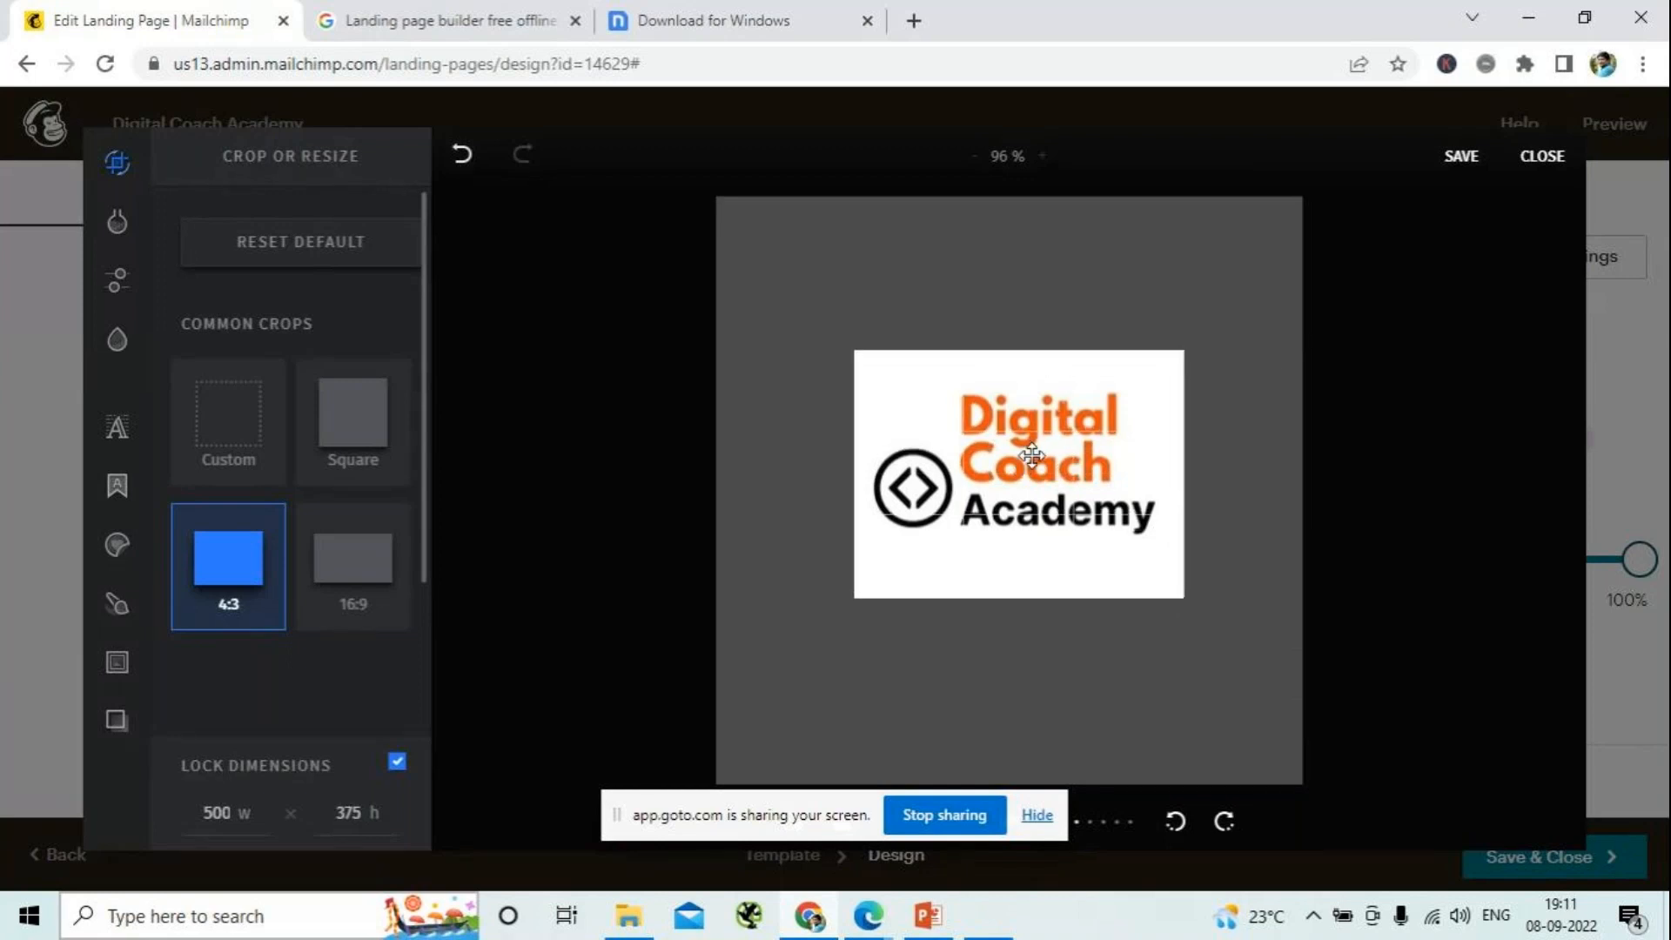
pyautogui.moveTo(857, 369); pyautogui.dragTo(862, 377)
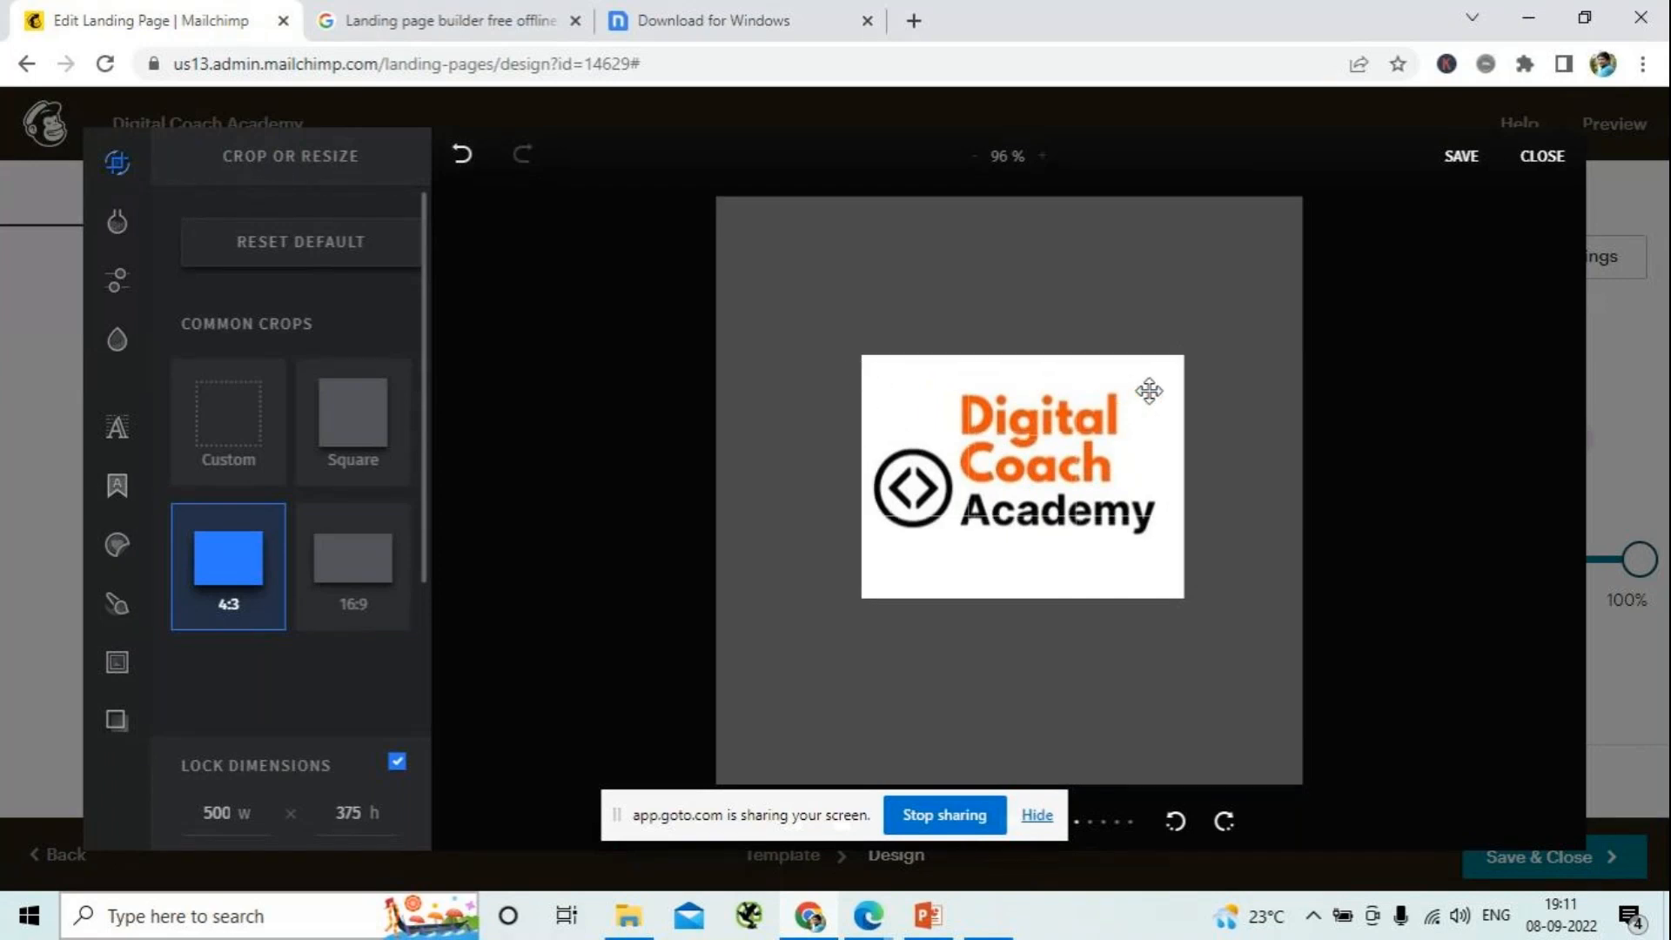
pyautogui.moveTo(1174, 378); pyautogui.dragTo(1158, 383)
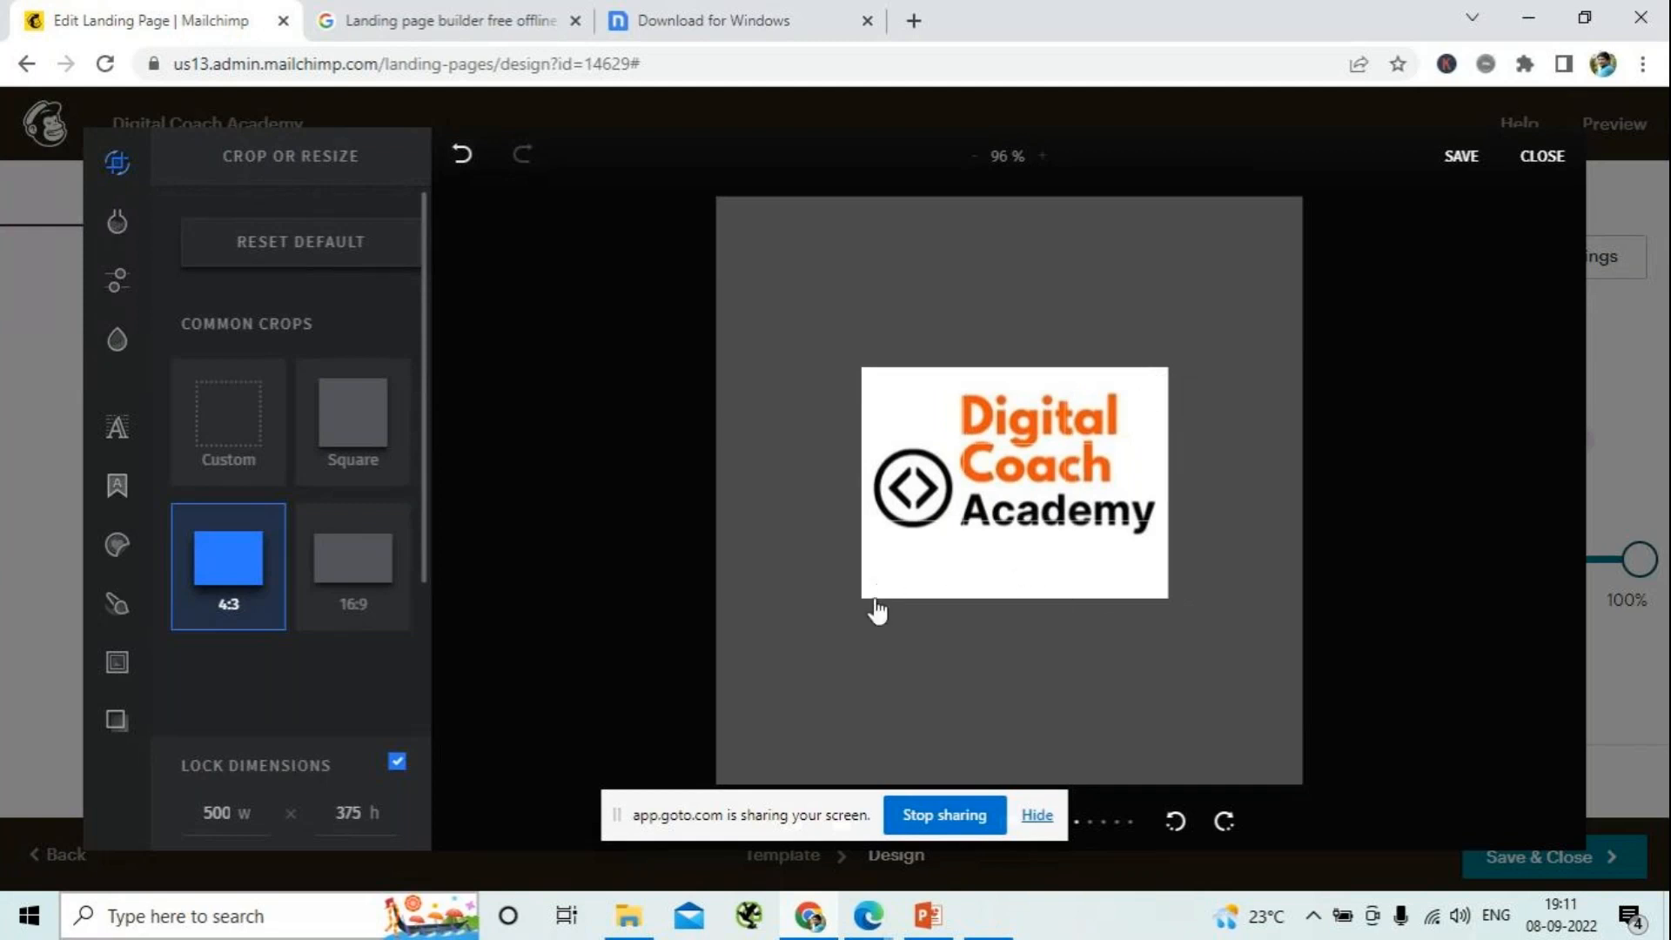
pyautogui.moveTo(871, 607); pyautogui.dragTo(861, 561)
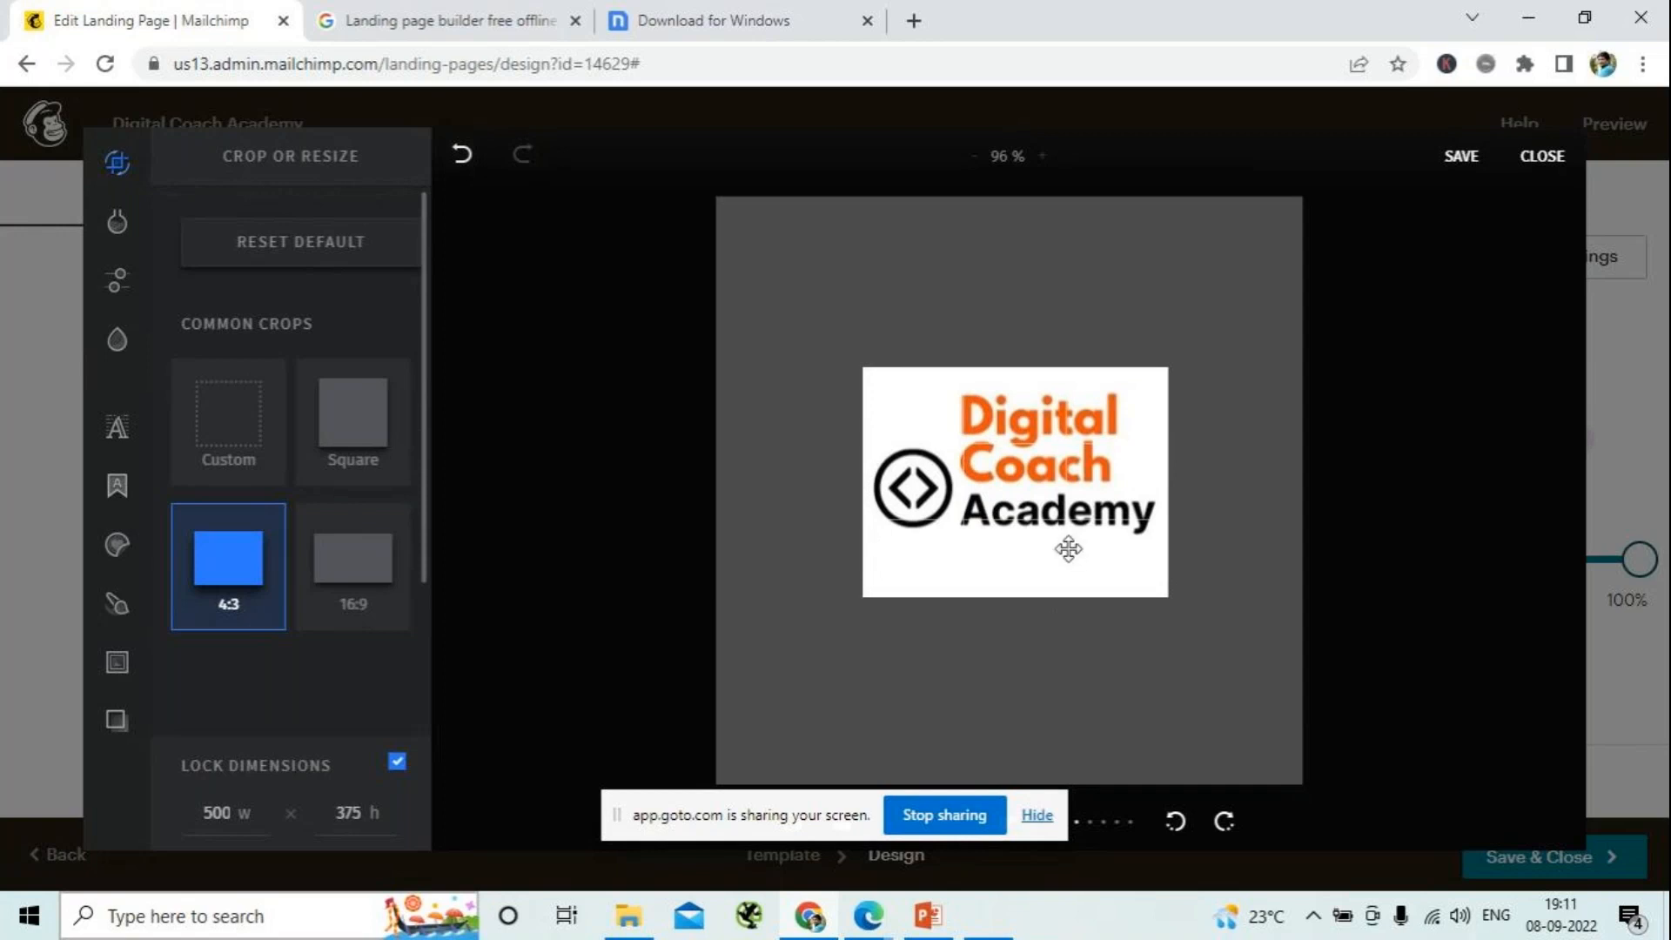
pyautogui.moveTo(1054, 493); pyautogui.dragTo(1052, 489)
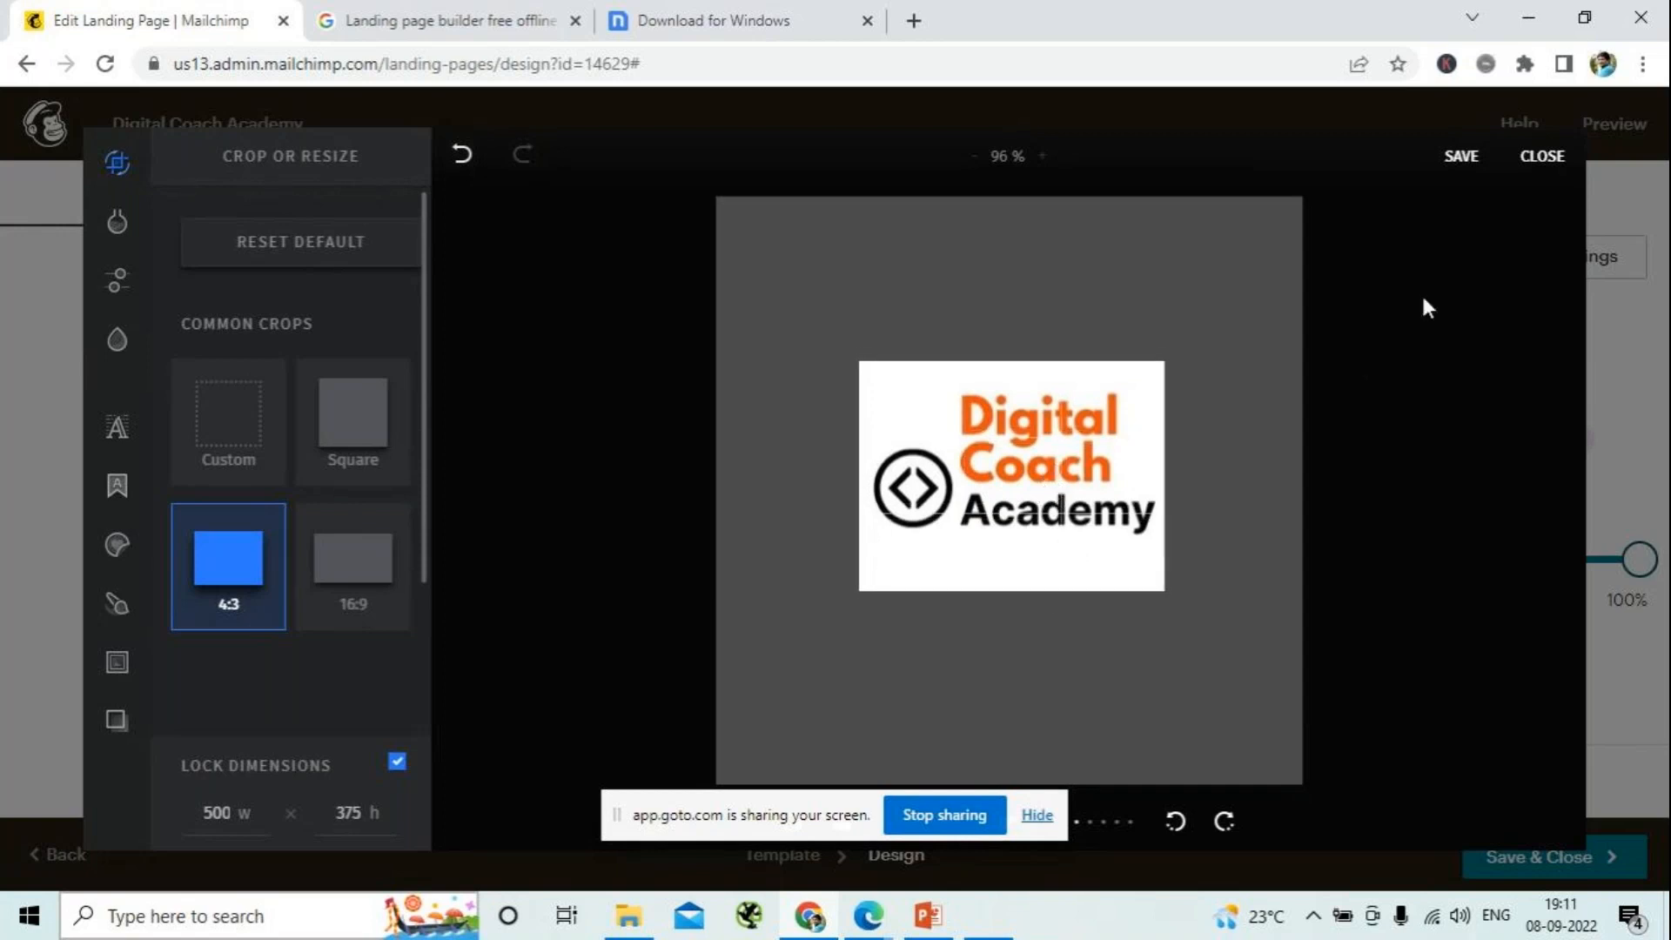
pyautogui.click(1461, 156)
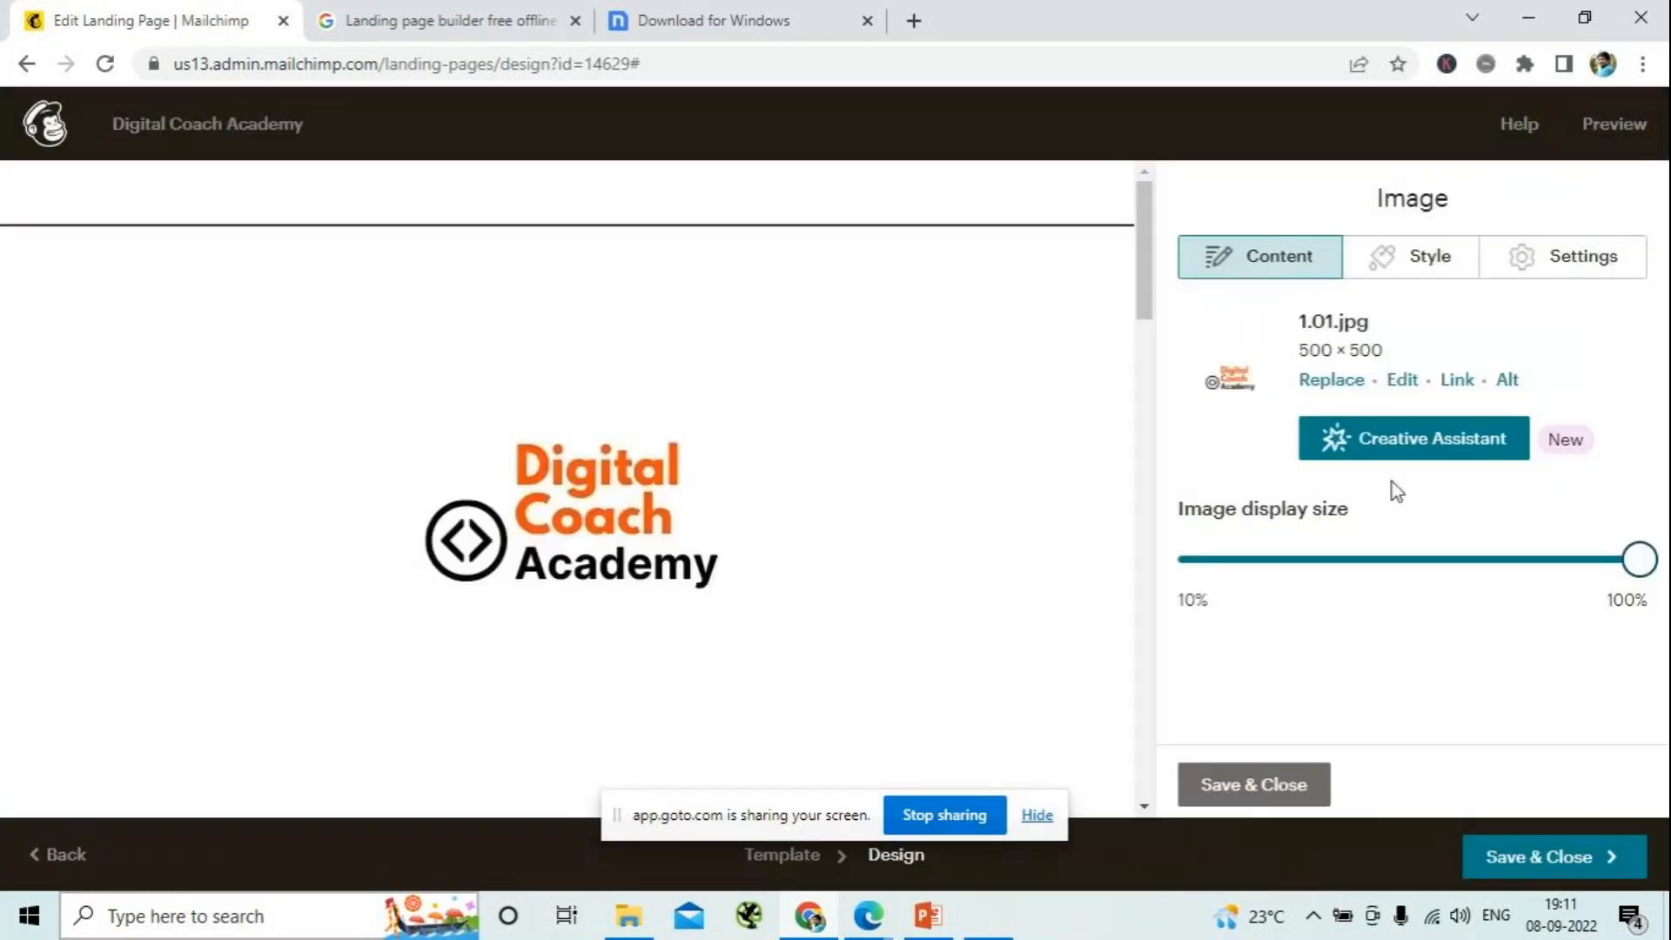
pyautogui.moveTo(1637, 561); pyautogui.dragTo(1365, 561)
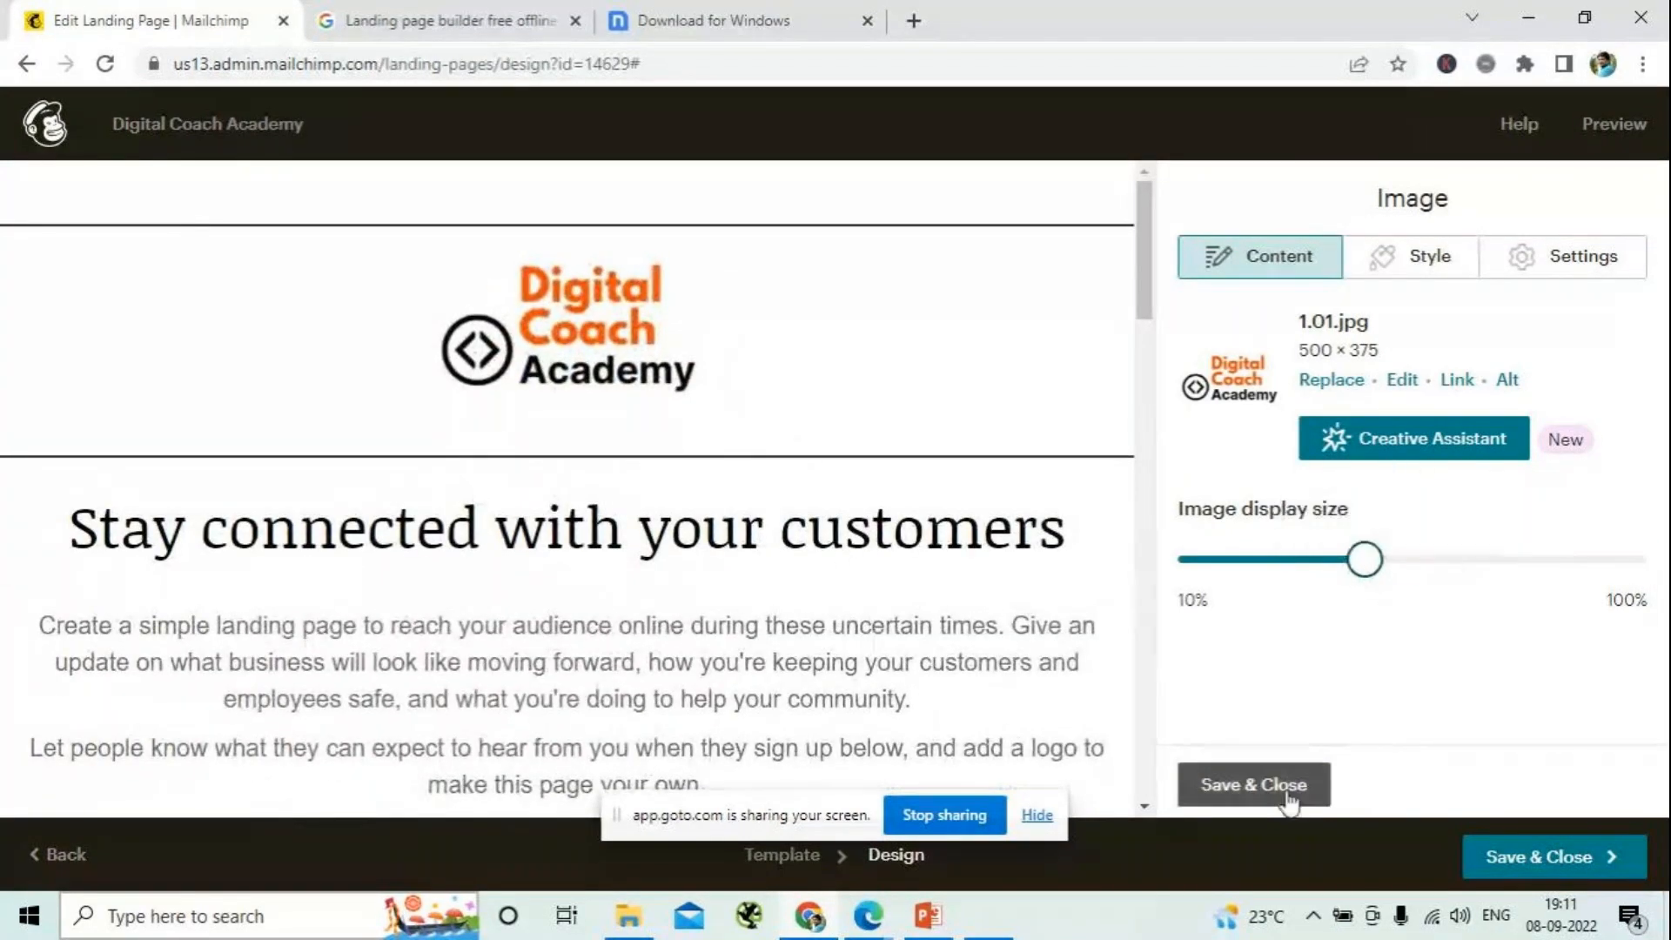
# - Set the logo's alt text to "digital coach academy logo" and save and close the image block
pyautogui.click(1506, 380)
pyautogui.click(1405, 547)
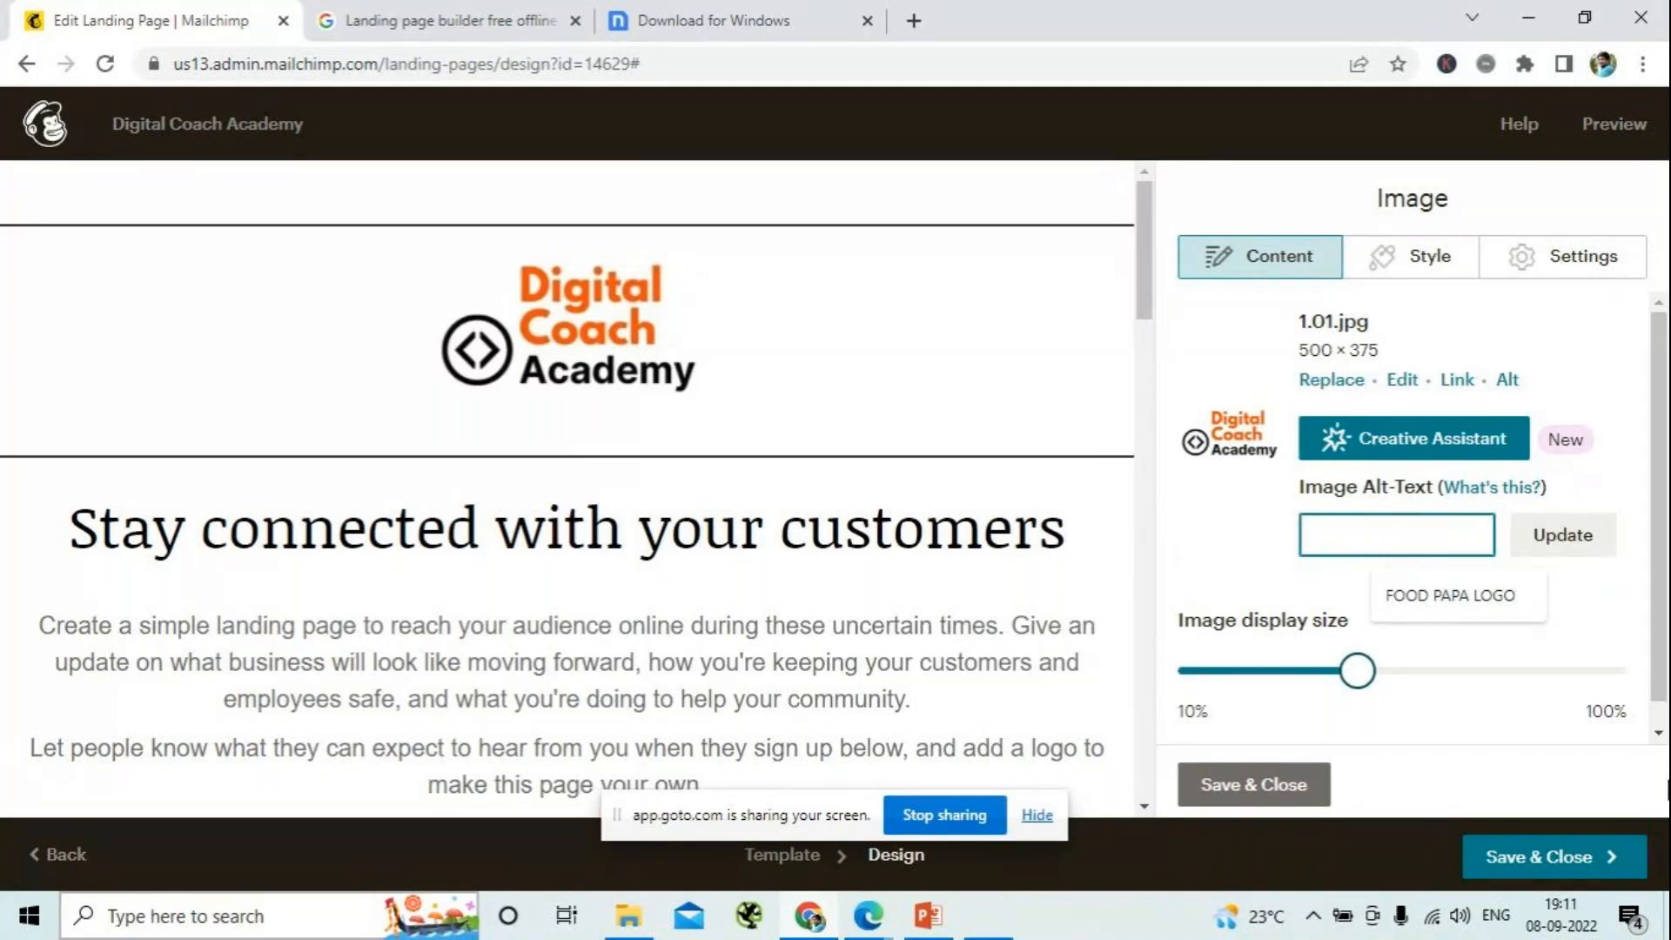
pyautogui.write('di')
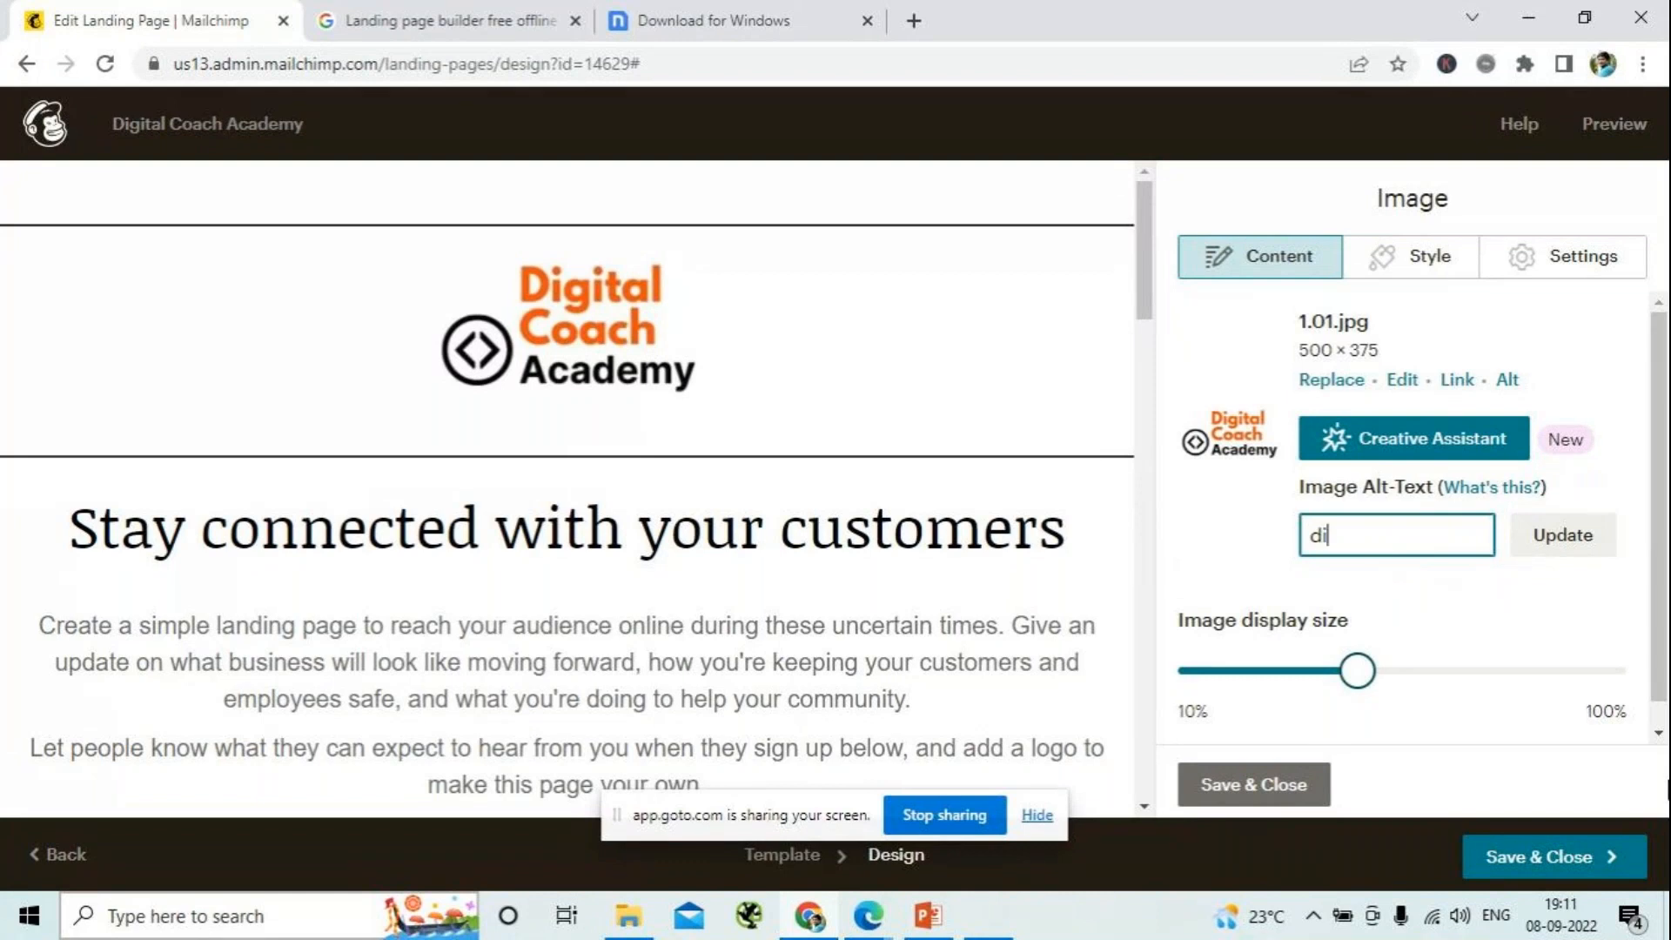
pyautogui.write('g')
pyautogui.write('ita')
pyautogui.write('l')
pyautogui.write(' coach a')
pyautogui.write('cd')
pyautogui.press('BackSpace')
pyautogui.write('ademy logo')
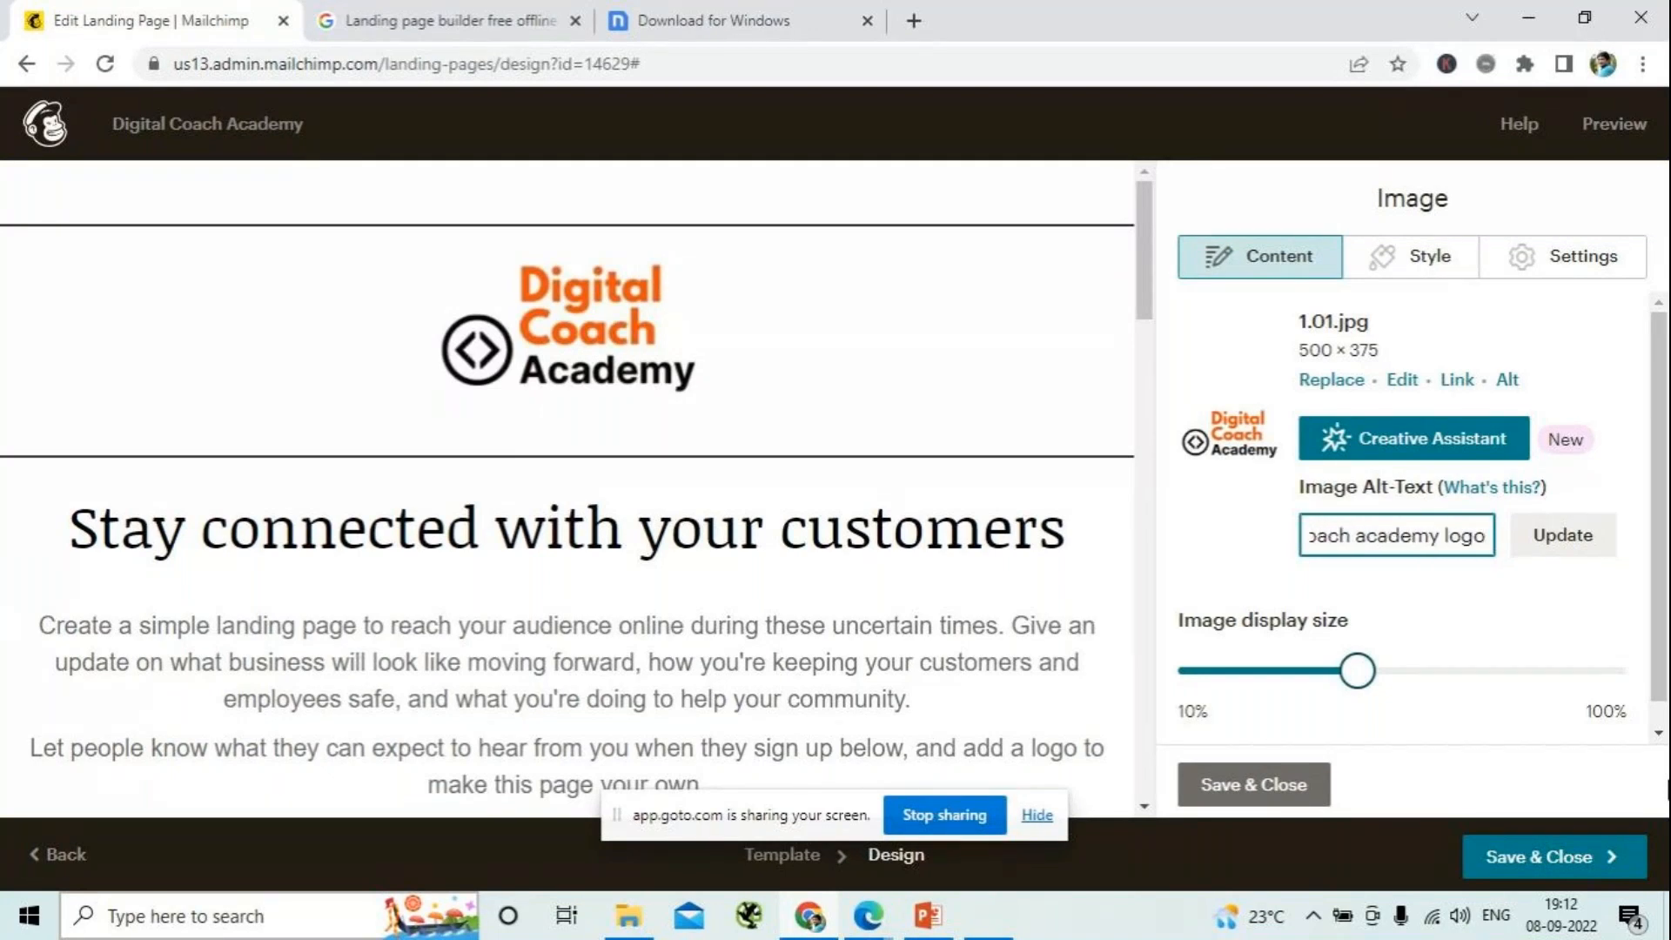
pyautogui.click(1557, 535)
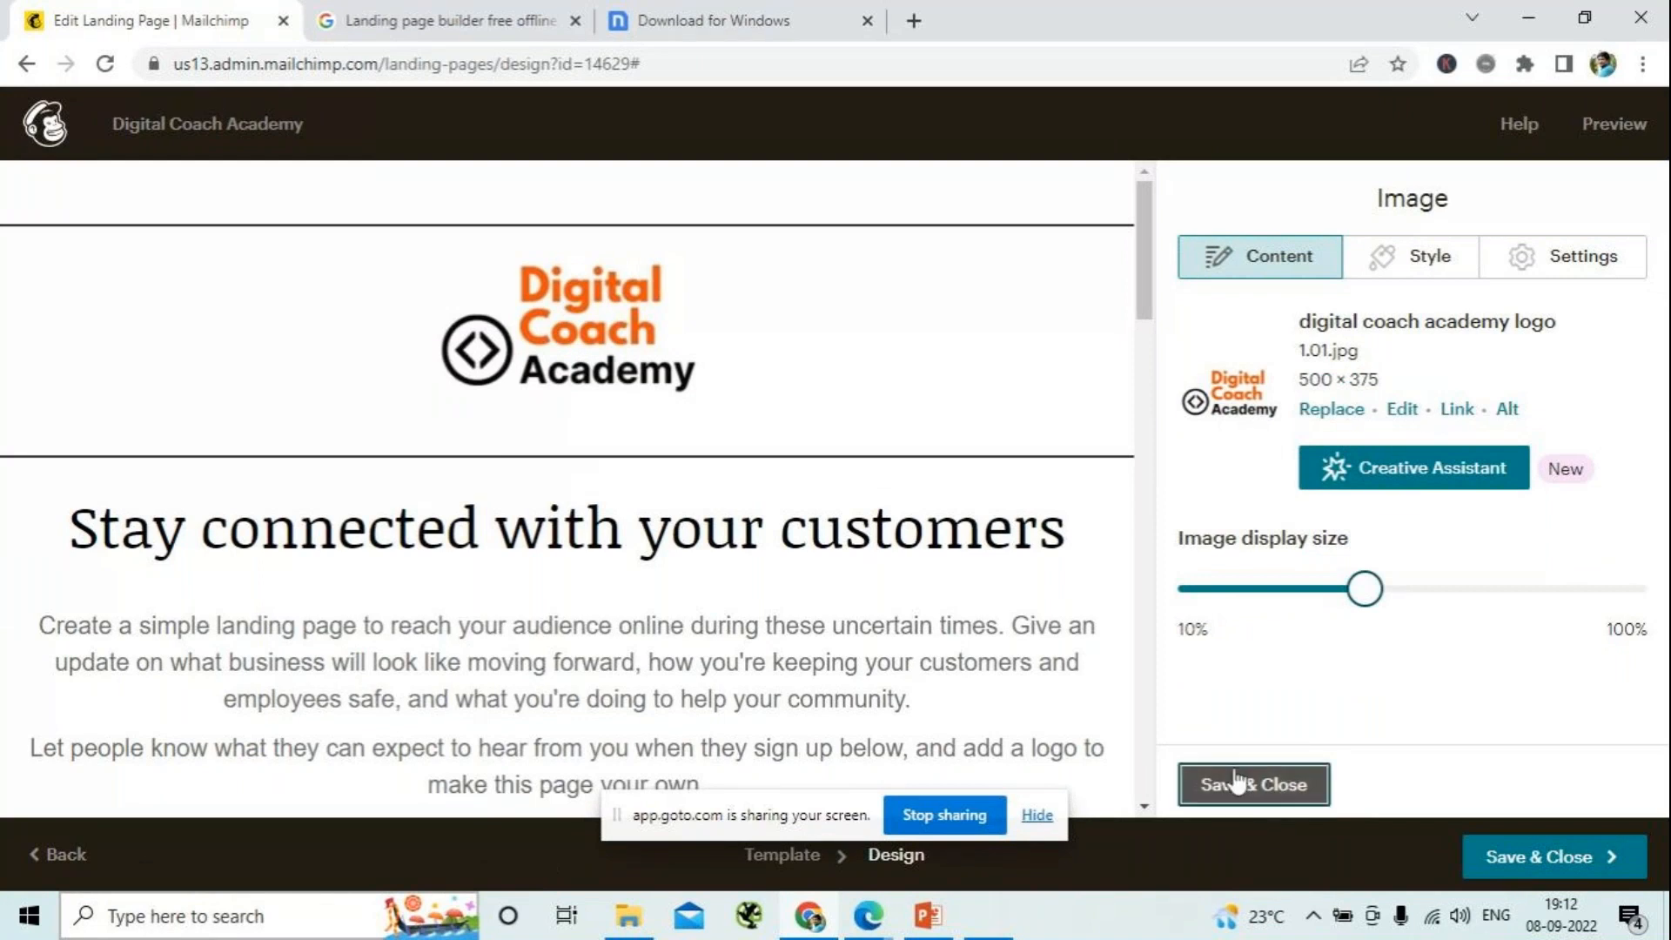
pyautogui.click(1214, 785)
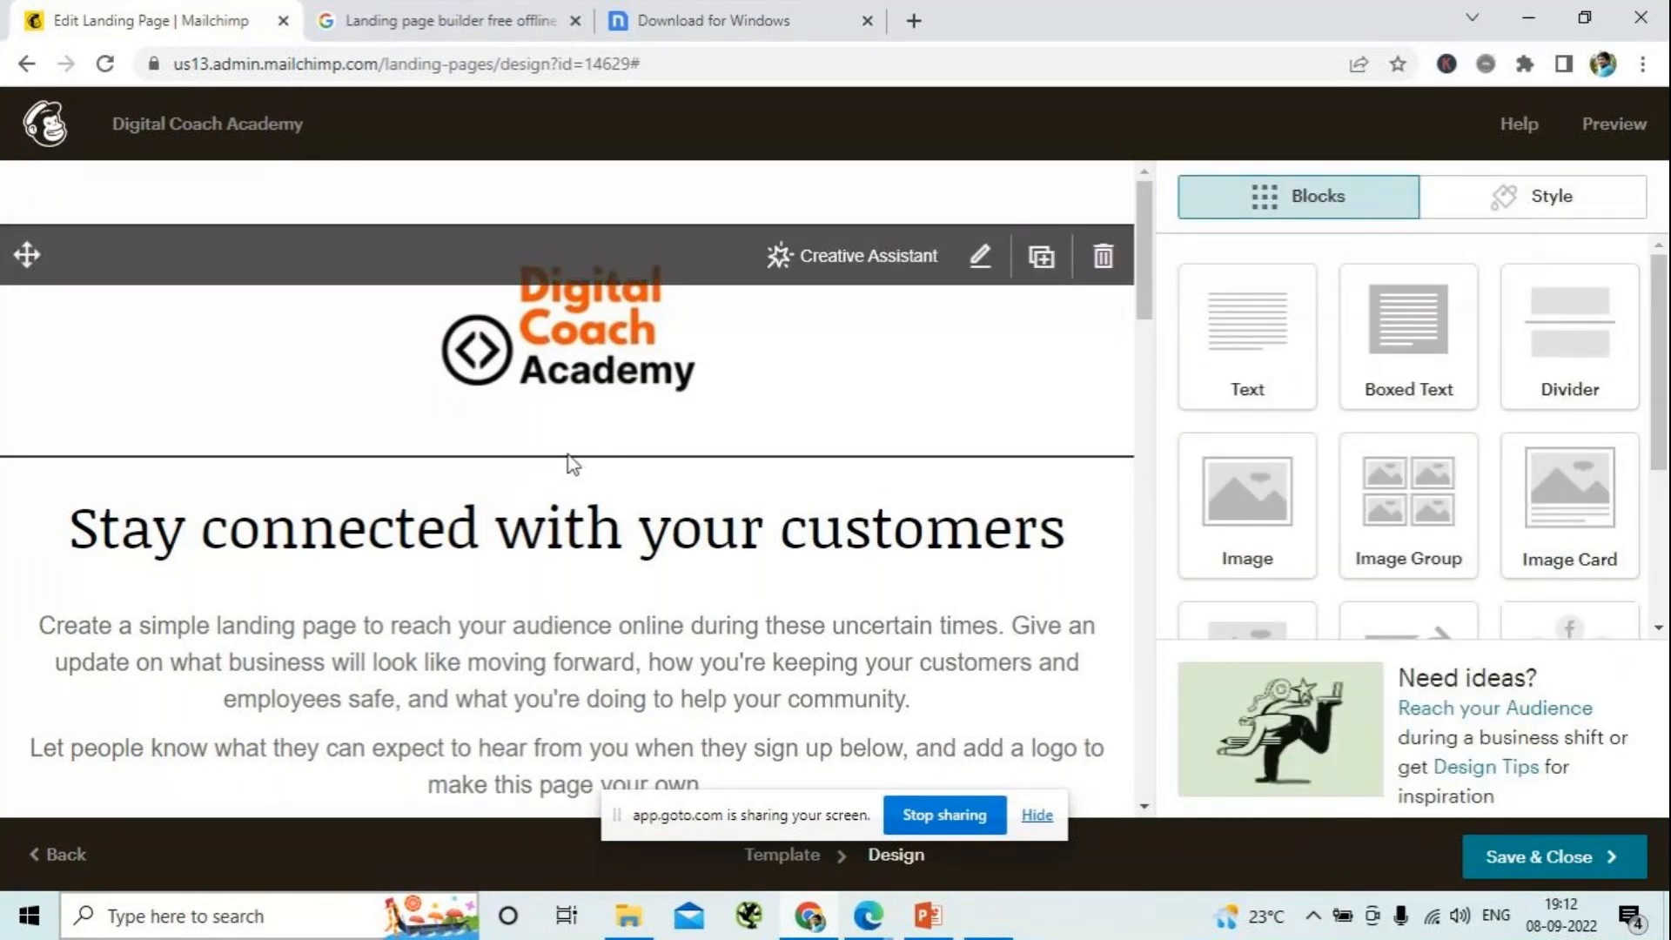
# - Replace the "Stay connected with your customers" heading text with "DCA NEVER RETIRES YOU"
pyautogui.scroll(-3, 661, 487)
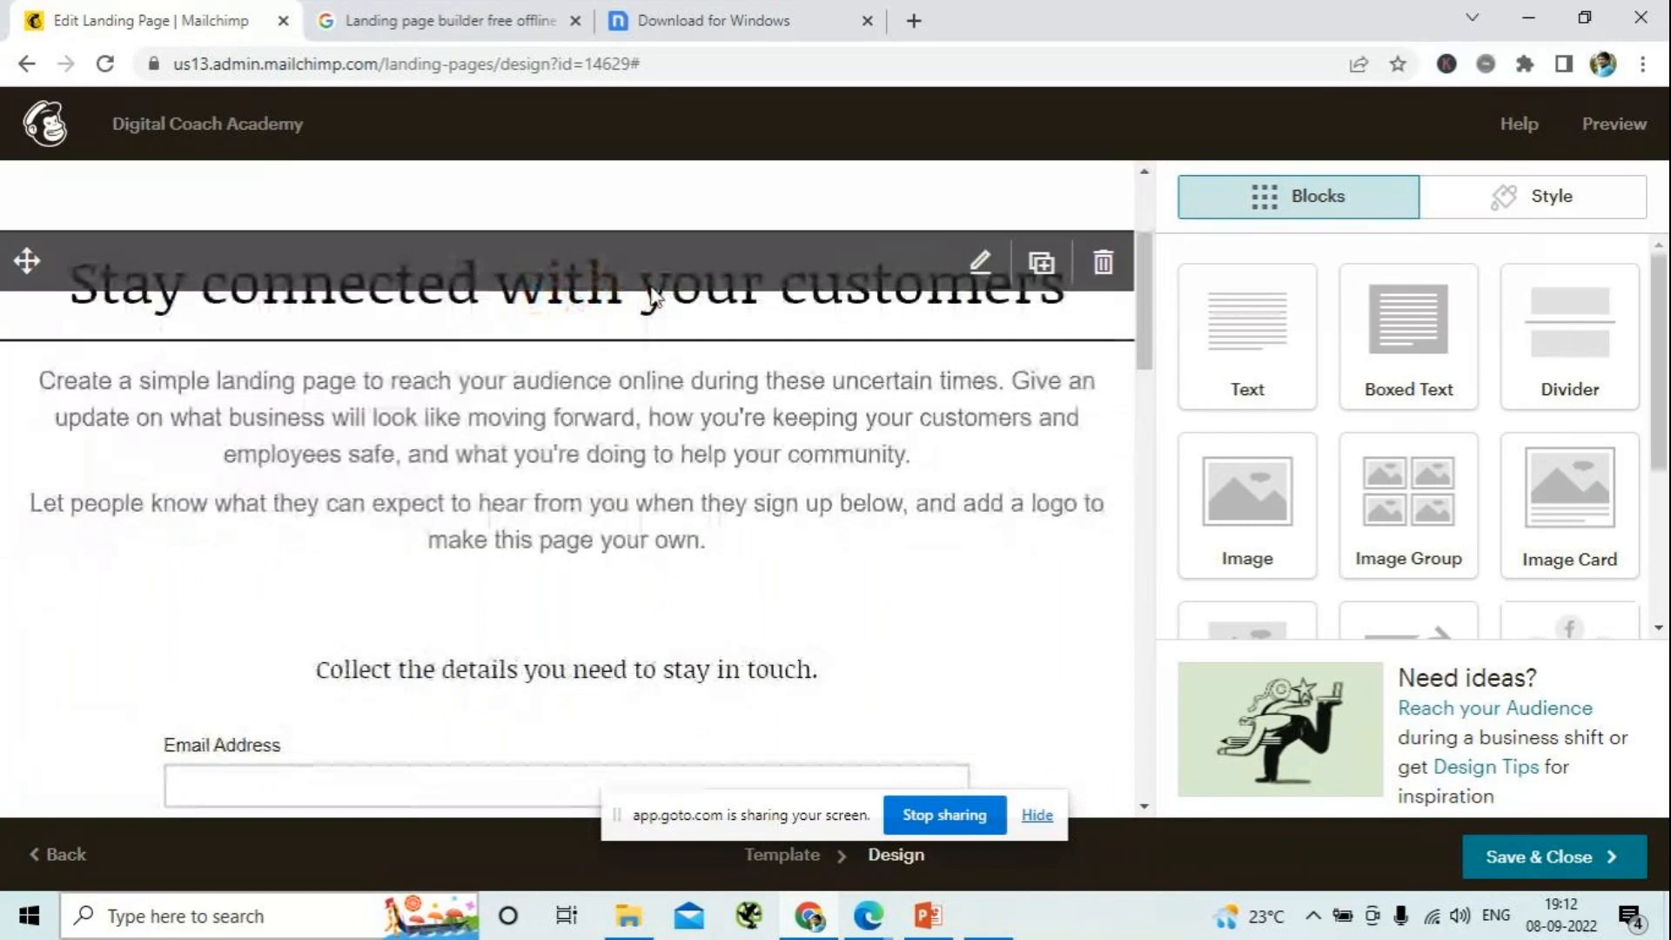
pyautogui.click(946, 309)
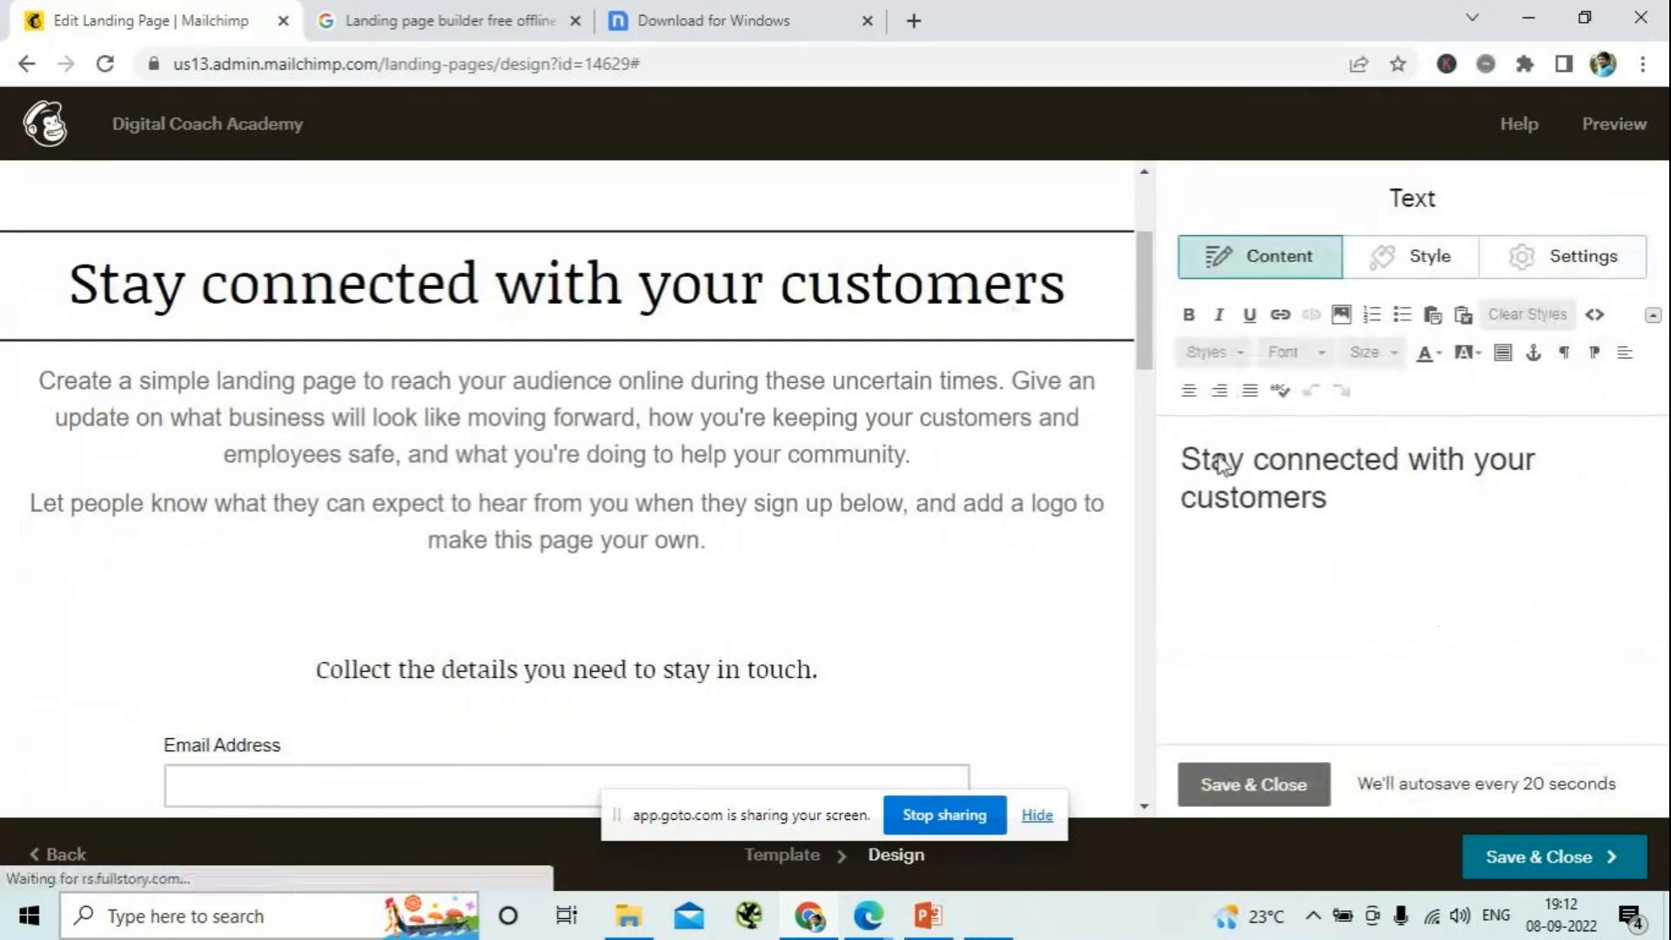
pyautogui.moveTo(1369, 504); pyautogui.dragTo(1017, 459)
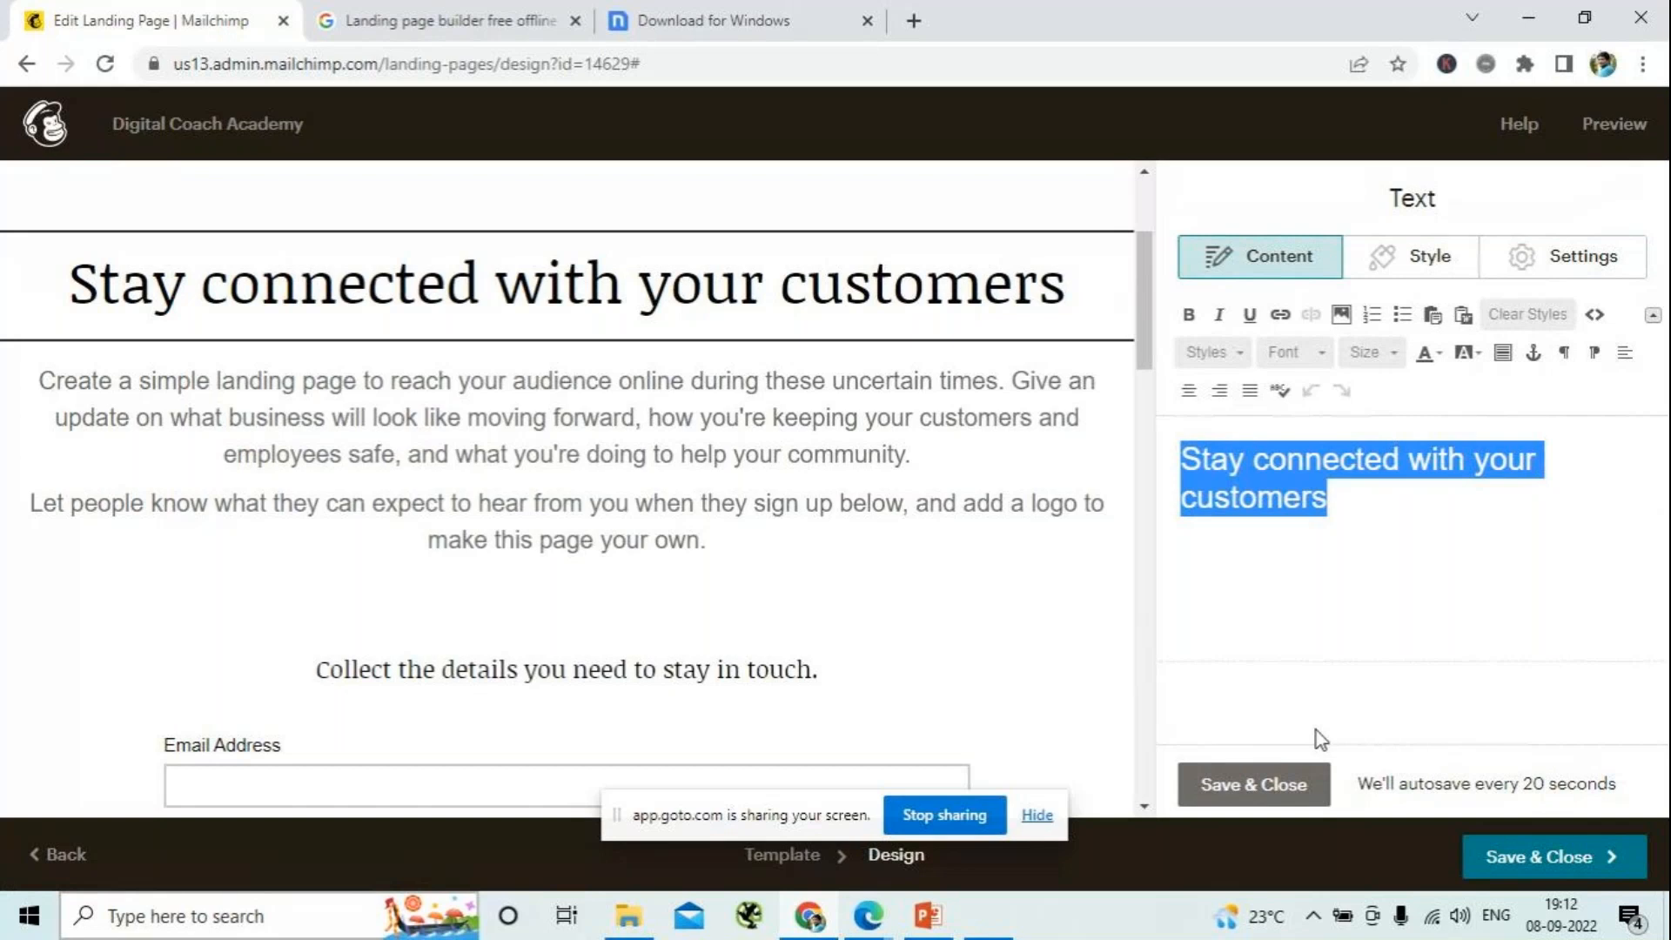
pyautogui.press('BackSpace')
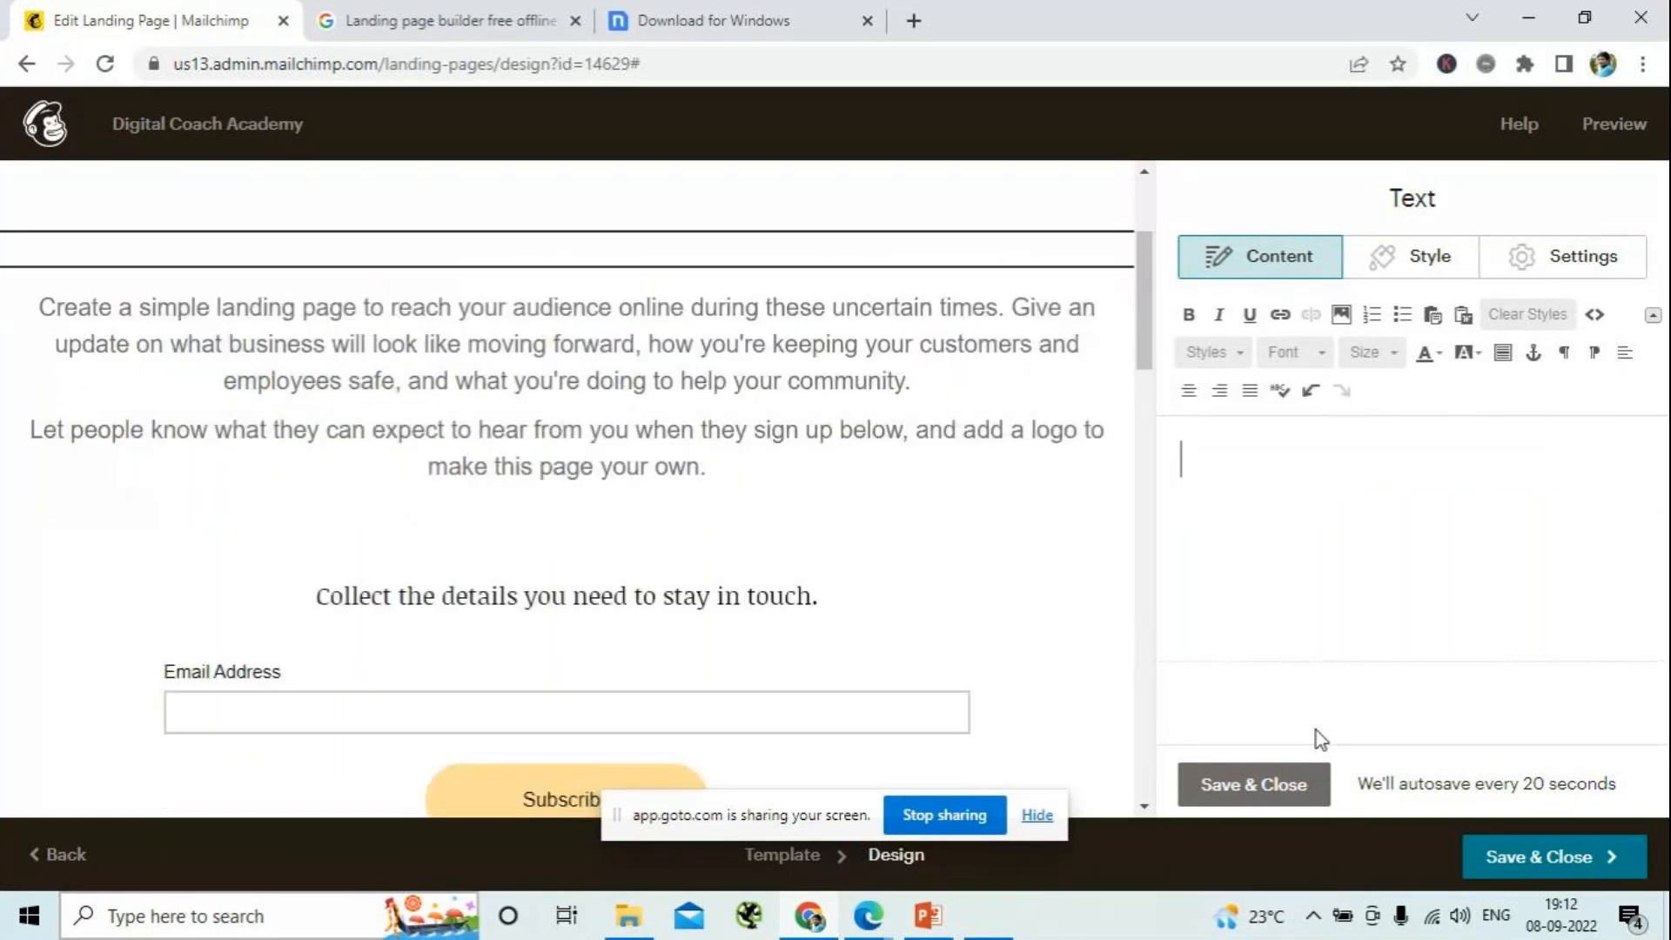
pyautogui.write('D')
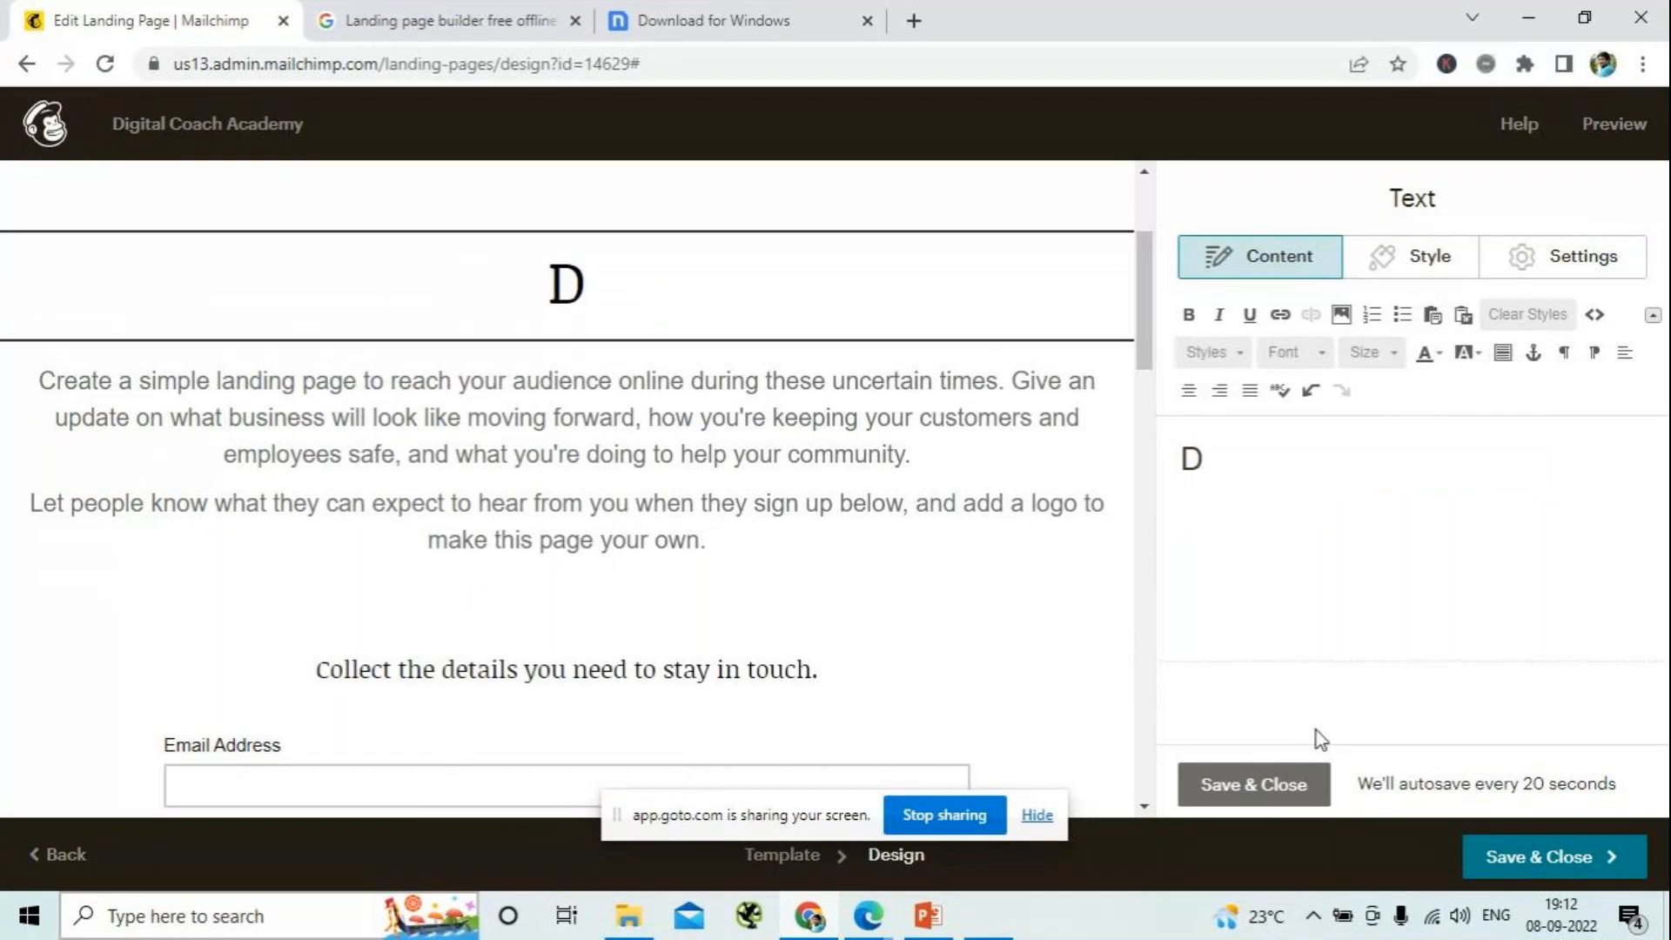
pyautogui.write('C')
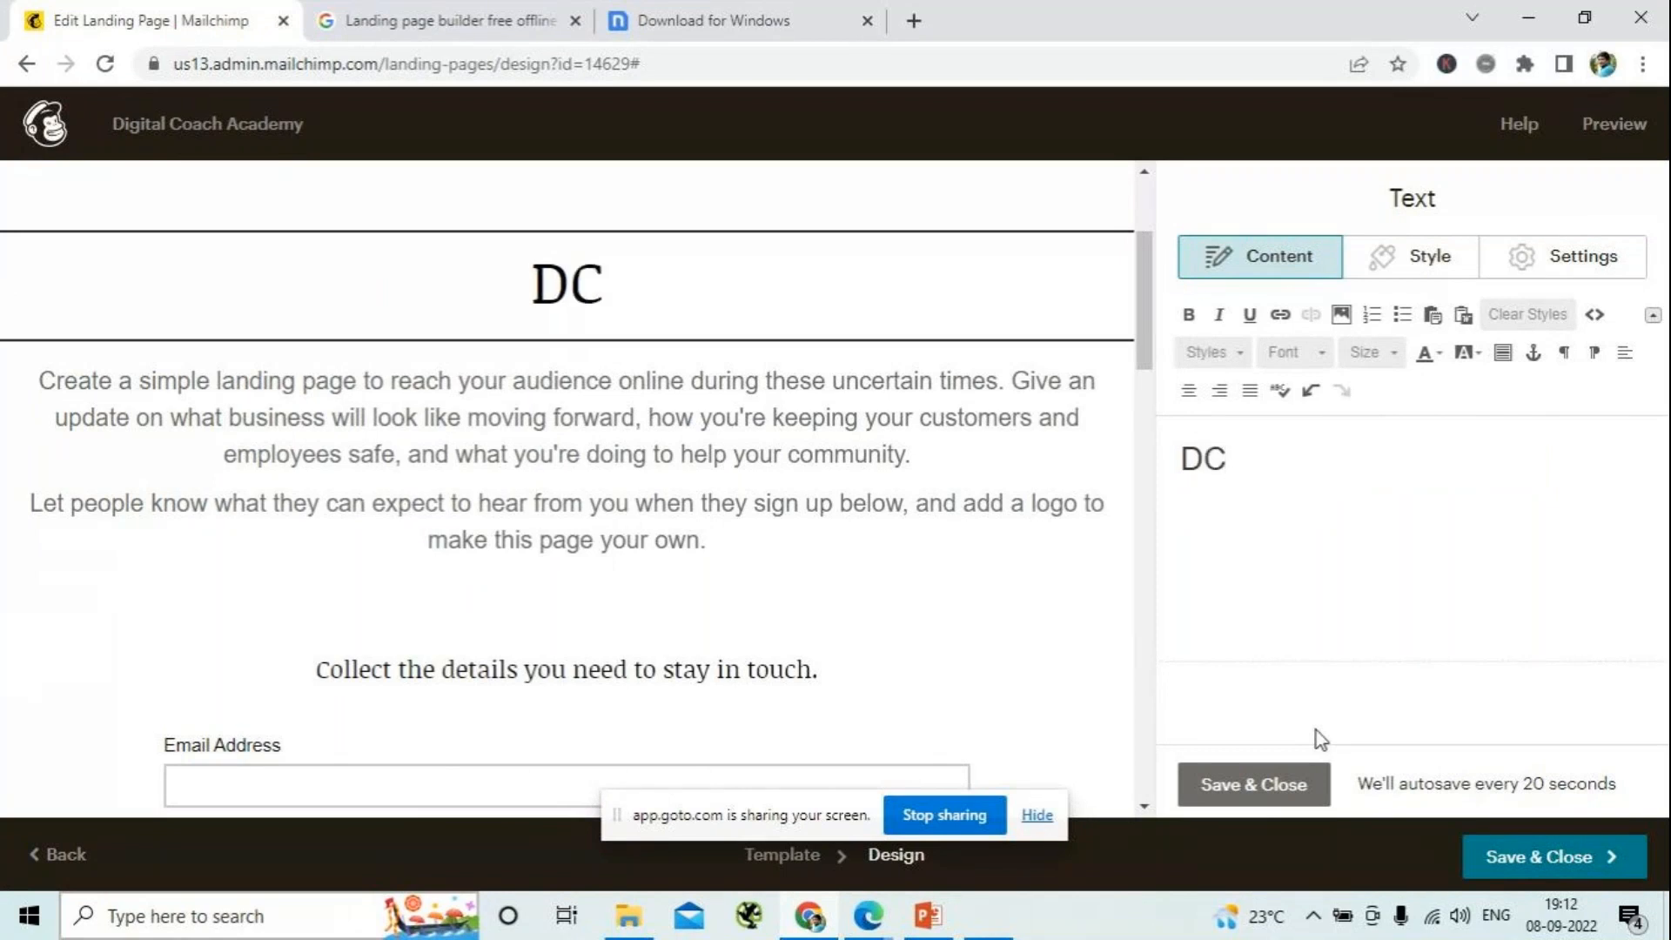
pyautogui.write('A')
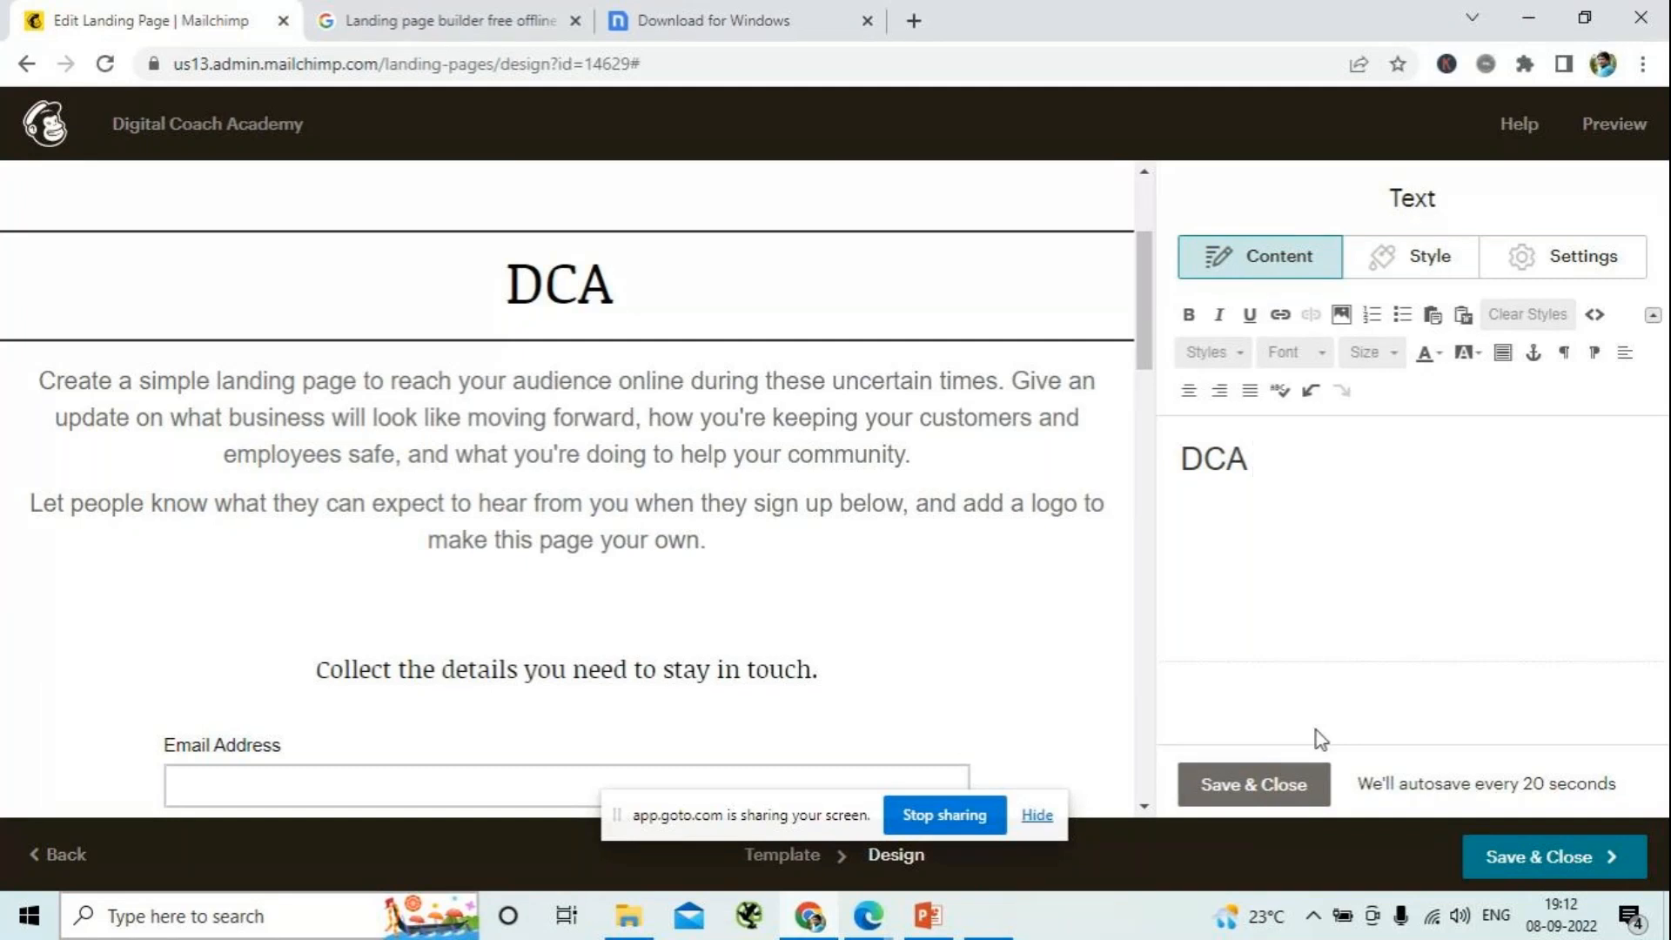
pyautogui.write('NEVER ')
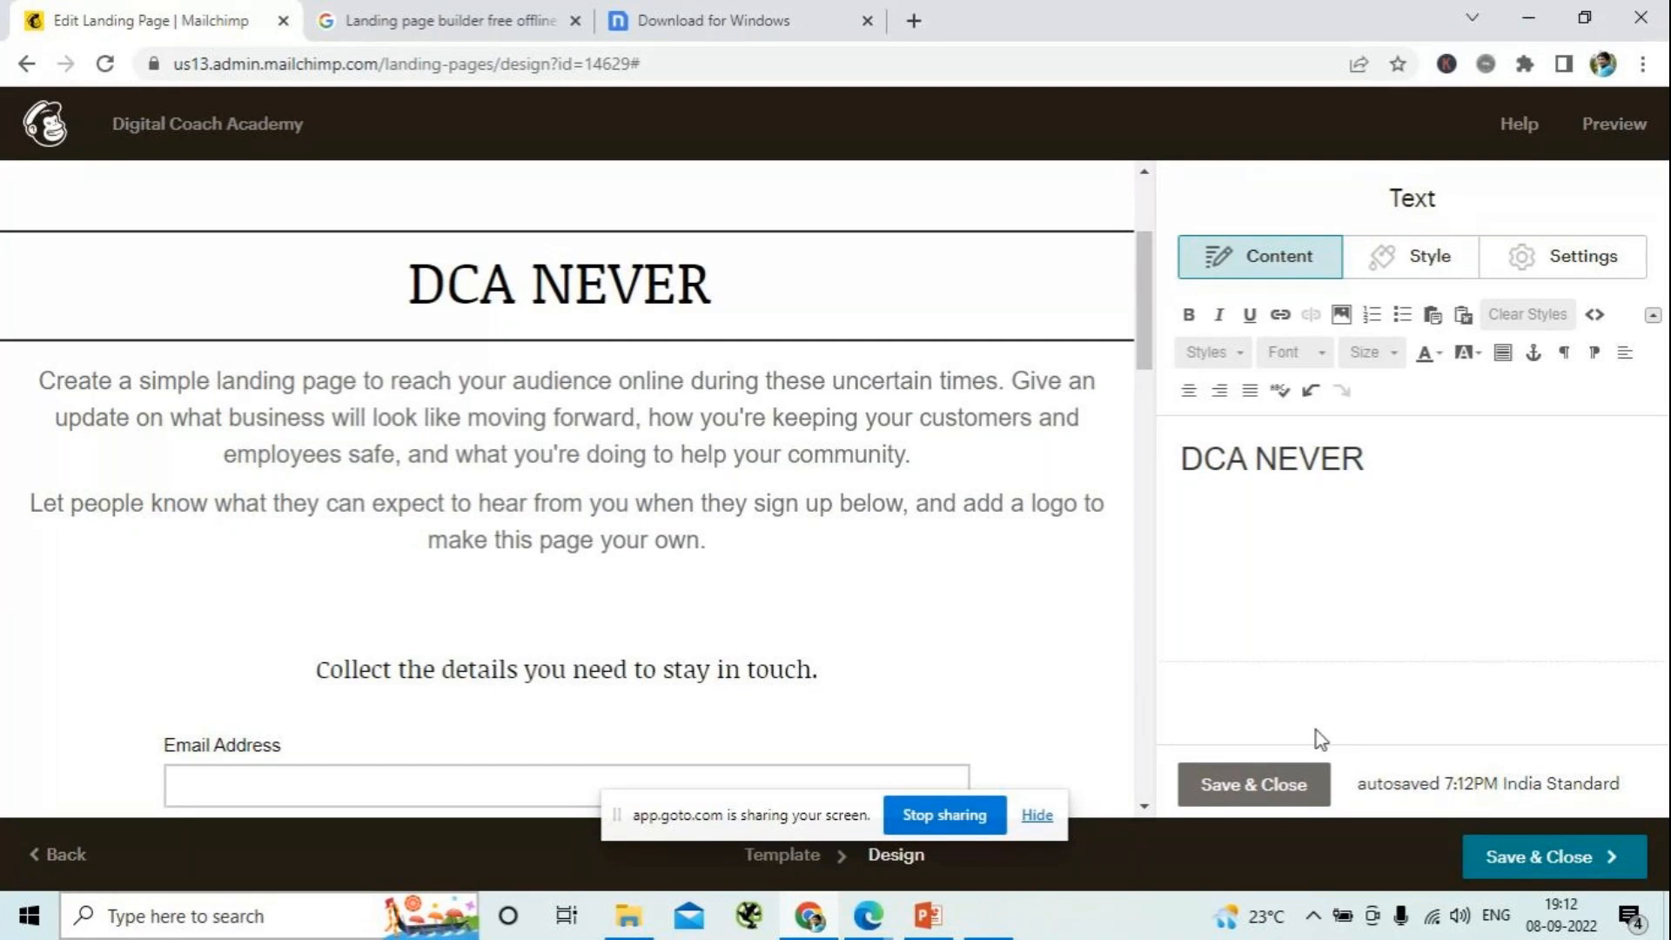
pyautogui.write('R')
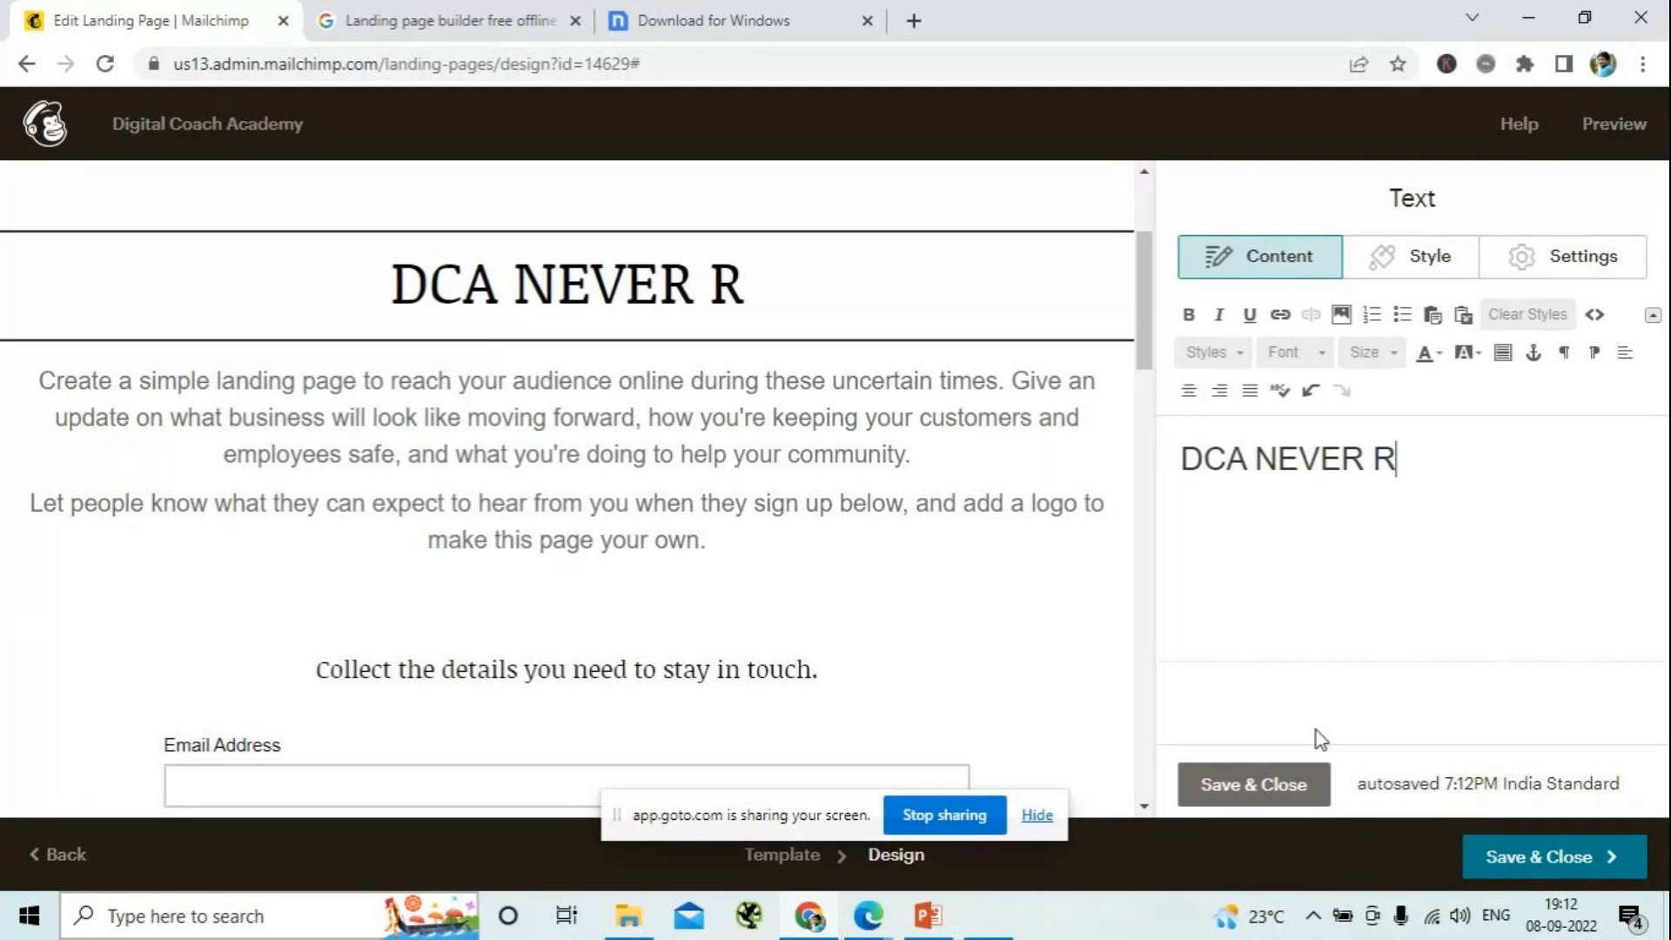
pyautogui.write('ETIR')
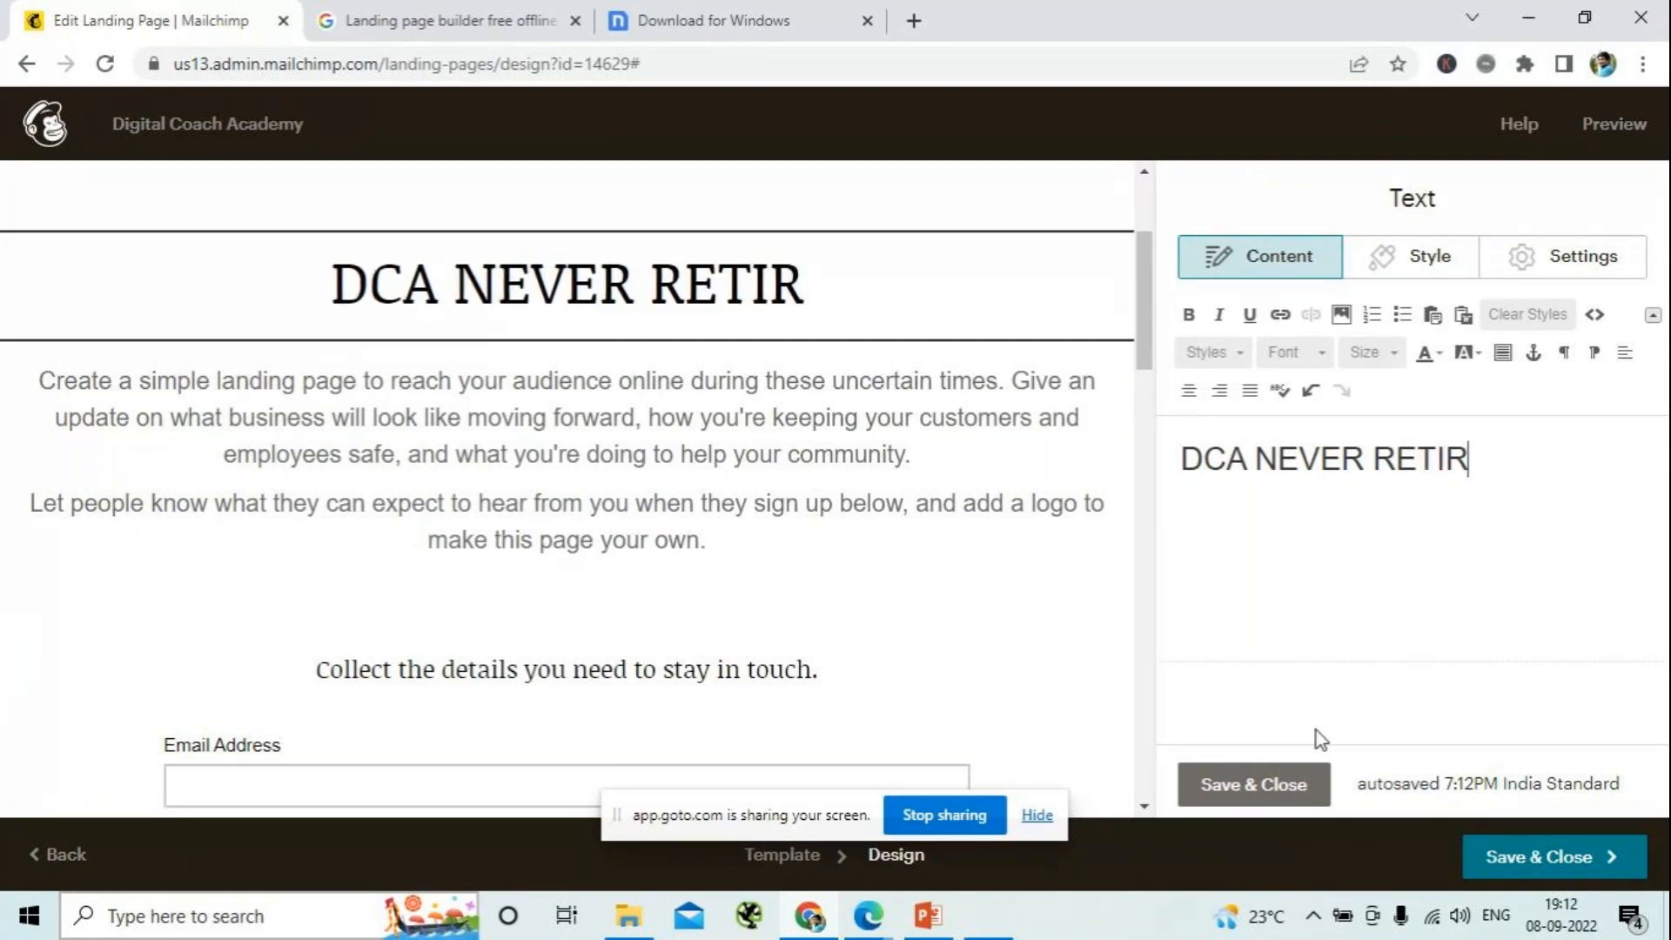
pyautogui.write('ES YOU')
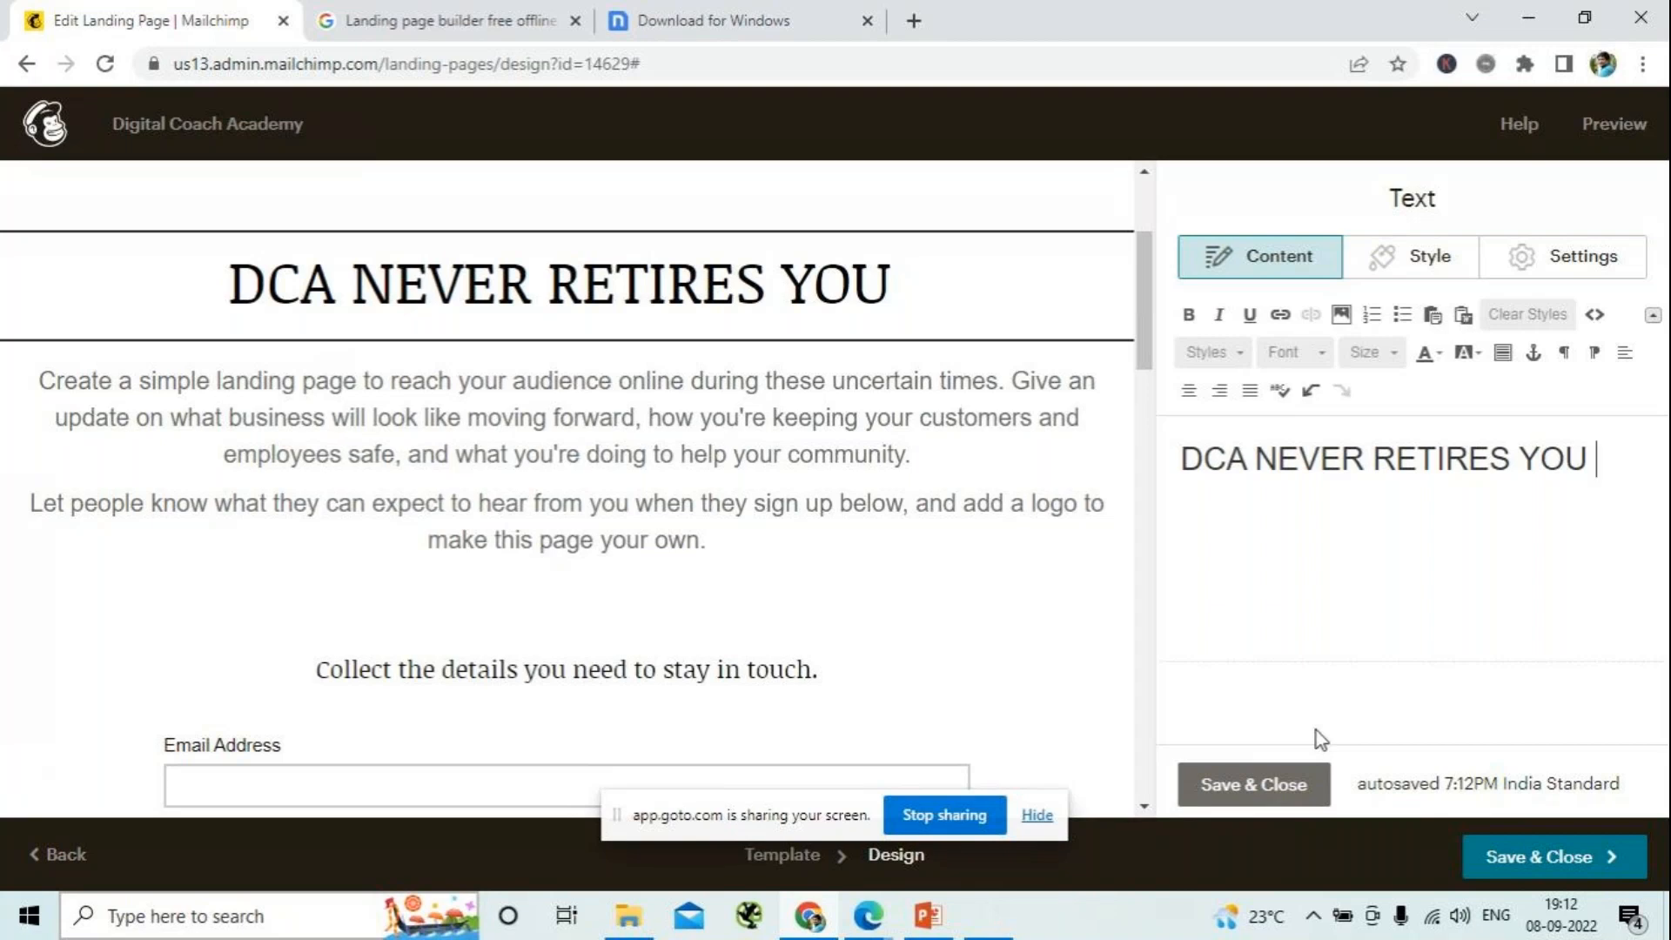
# - Add the line "TACKLE YOUR IDEAS IN DIGITAL" below the heading and center both lines
pyautogui.press('Return')
pyautogui.write('TACKLE')
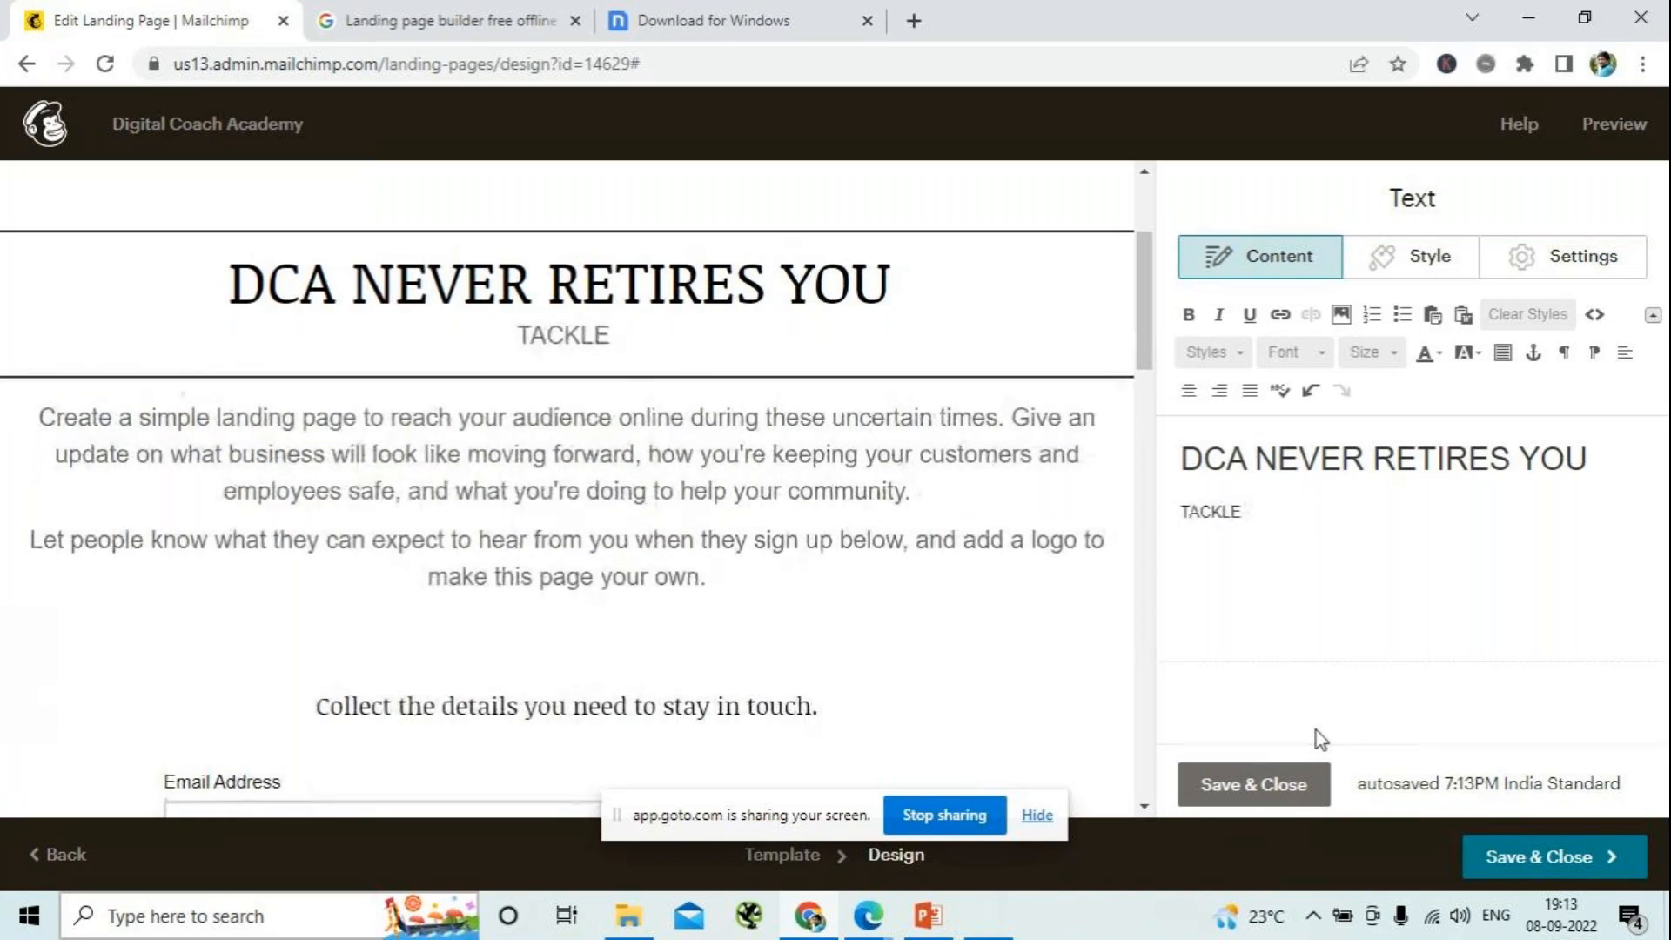
pyautogui.write(' YOUR')
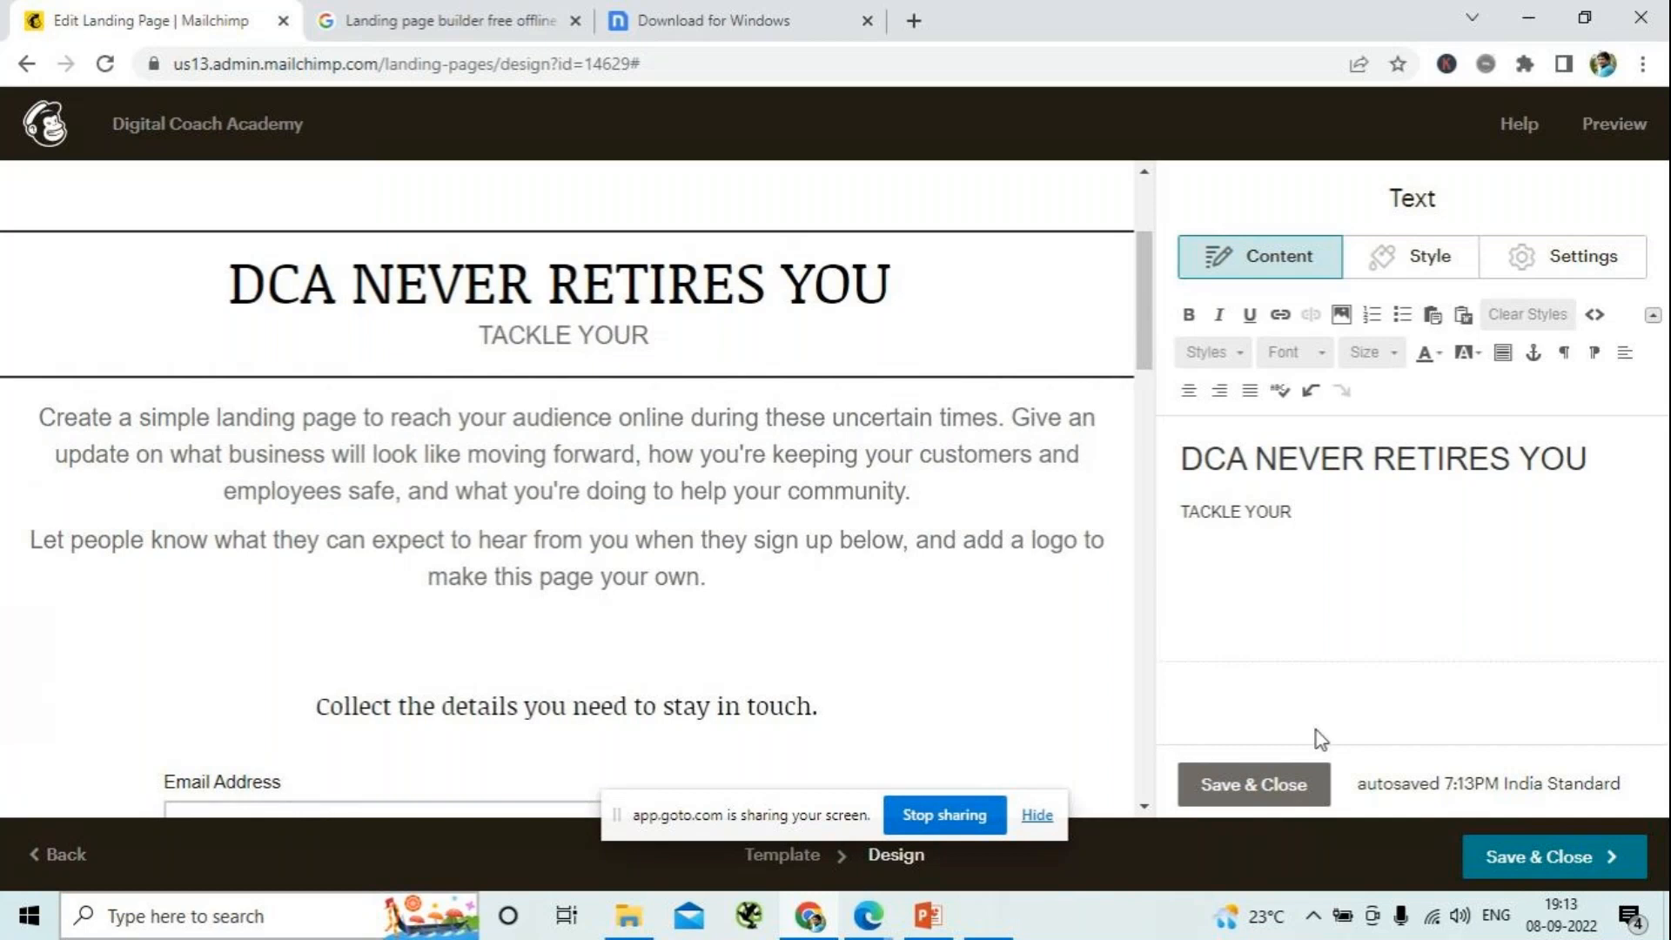
pyautogui.write(' IDE')
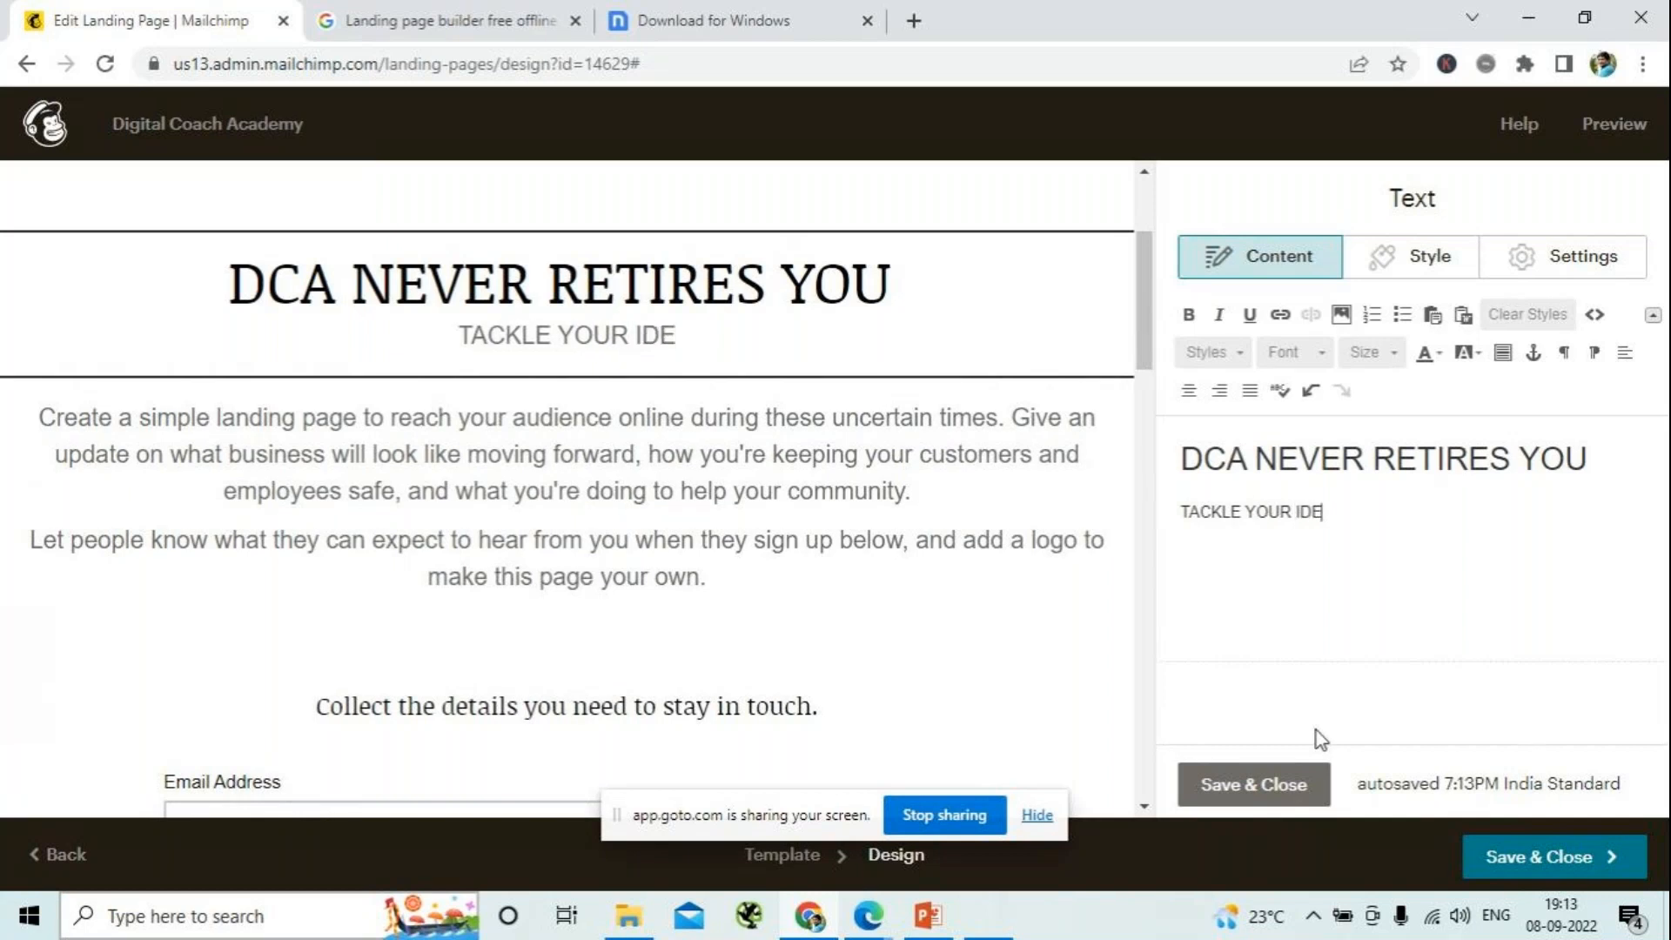
pyautogui.write('AS IN')
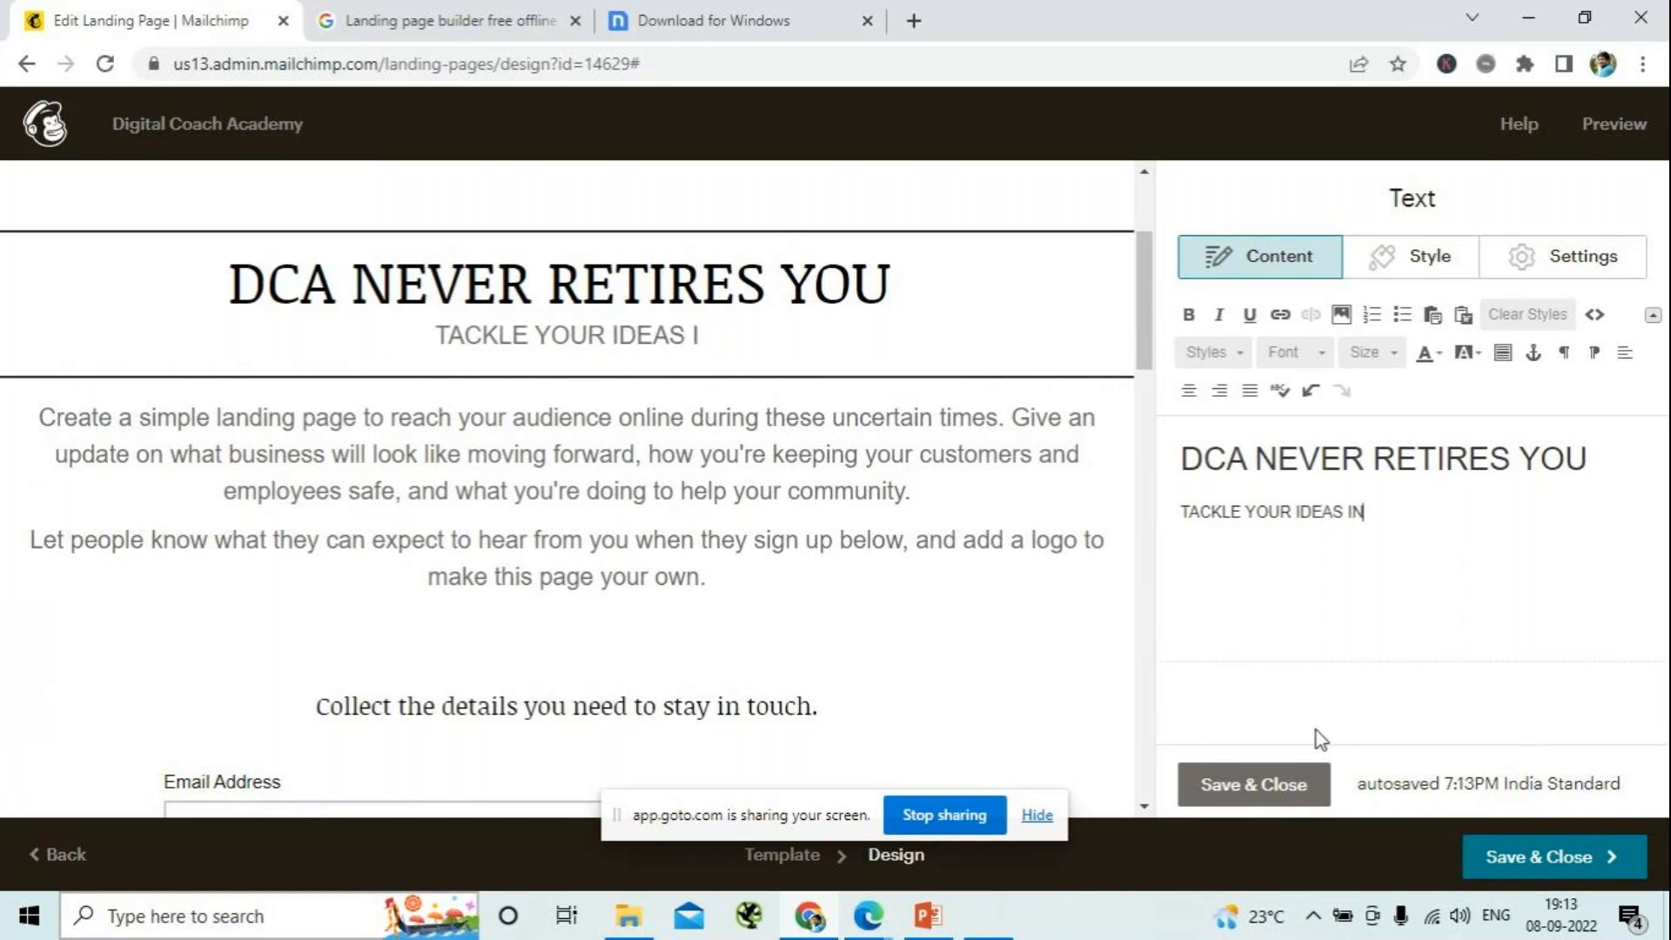
pyautogui.write(' DIGITA')
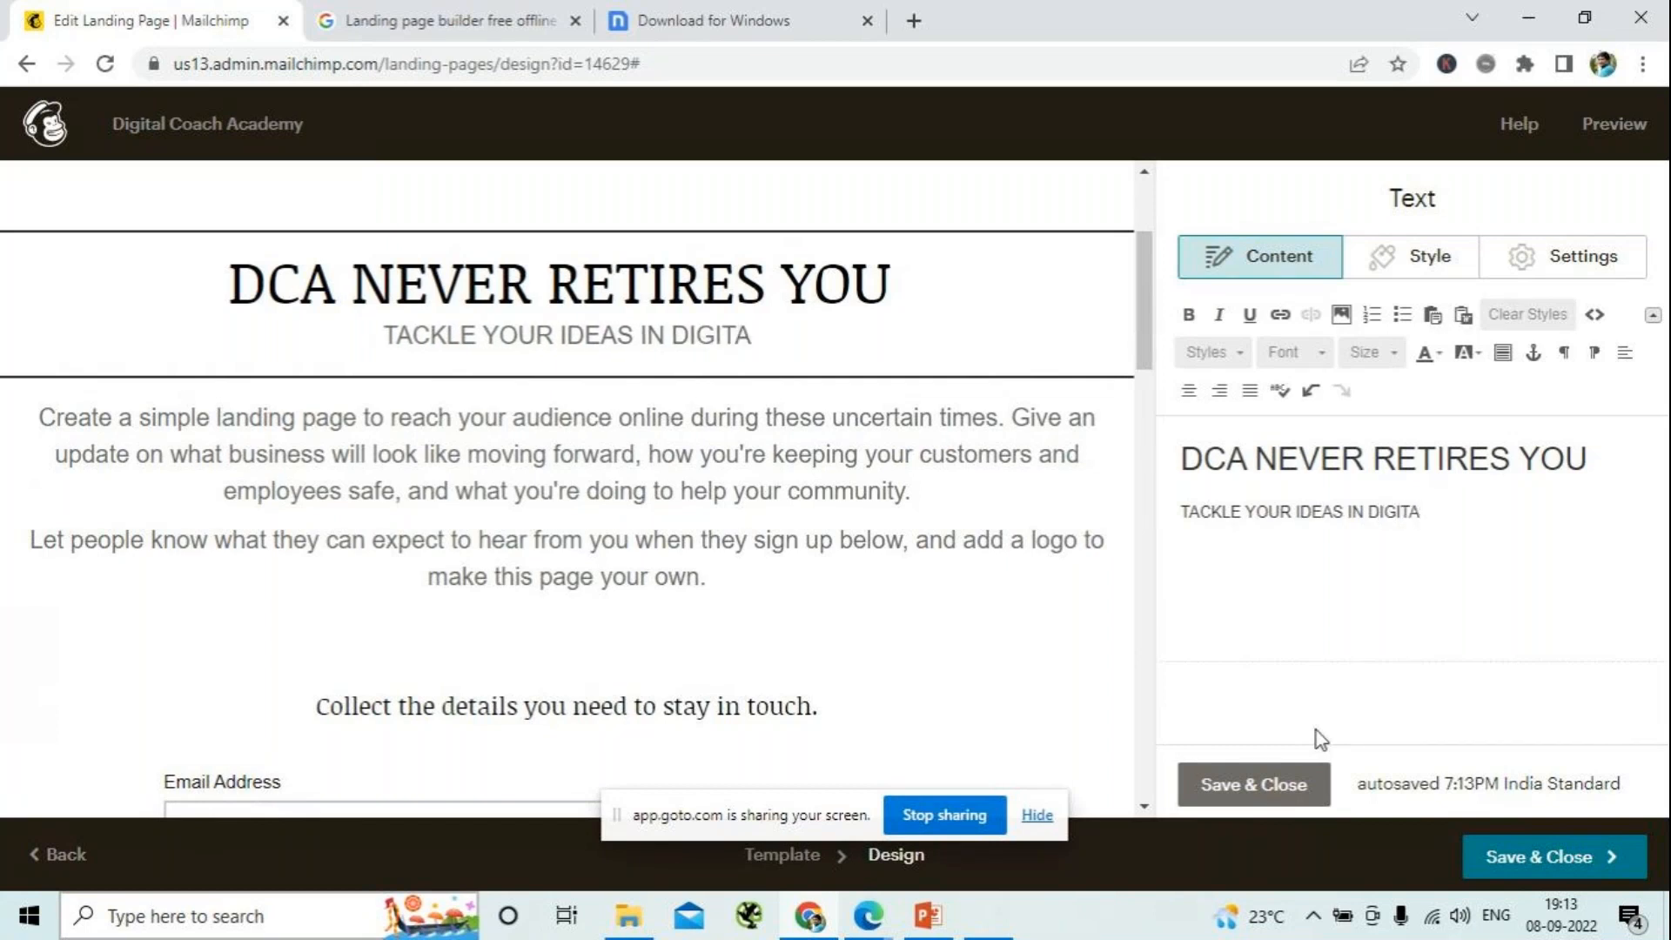
pyautogui.write('L')
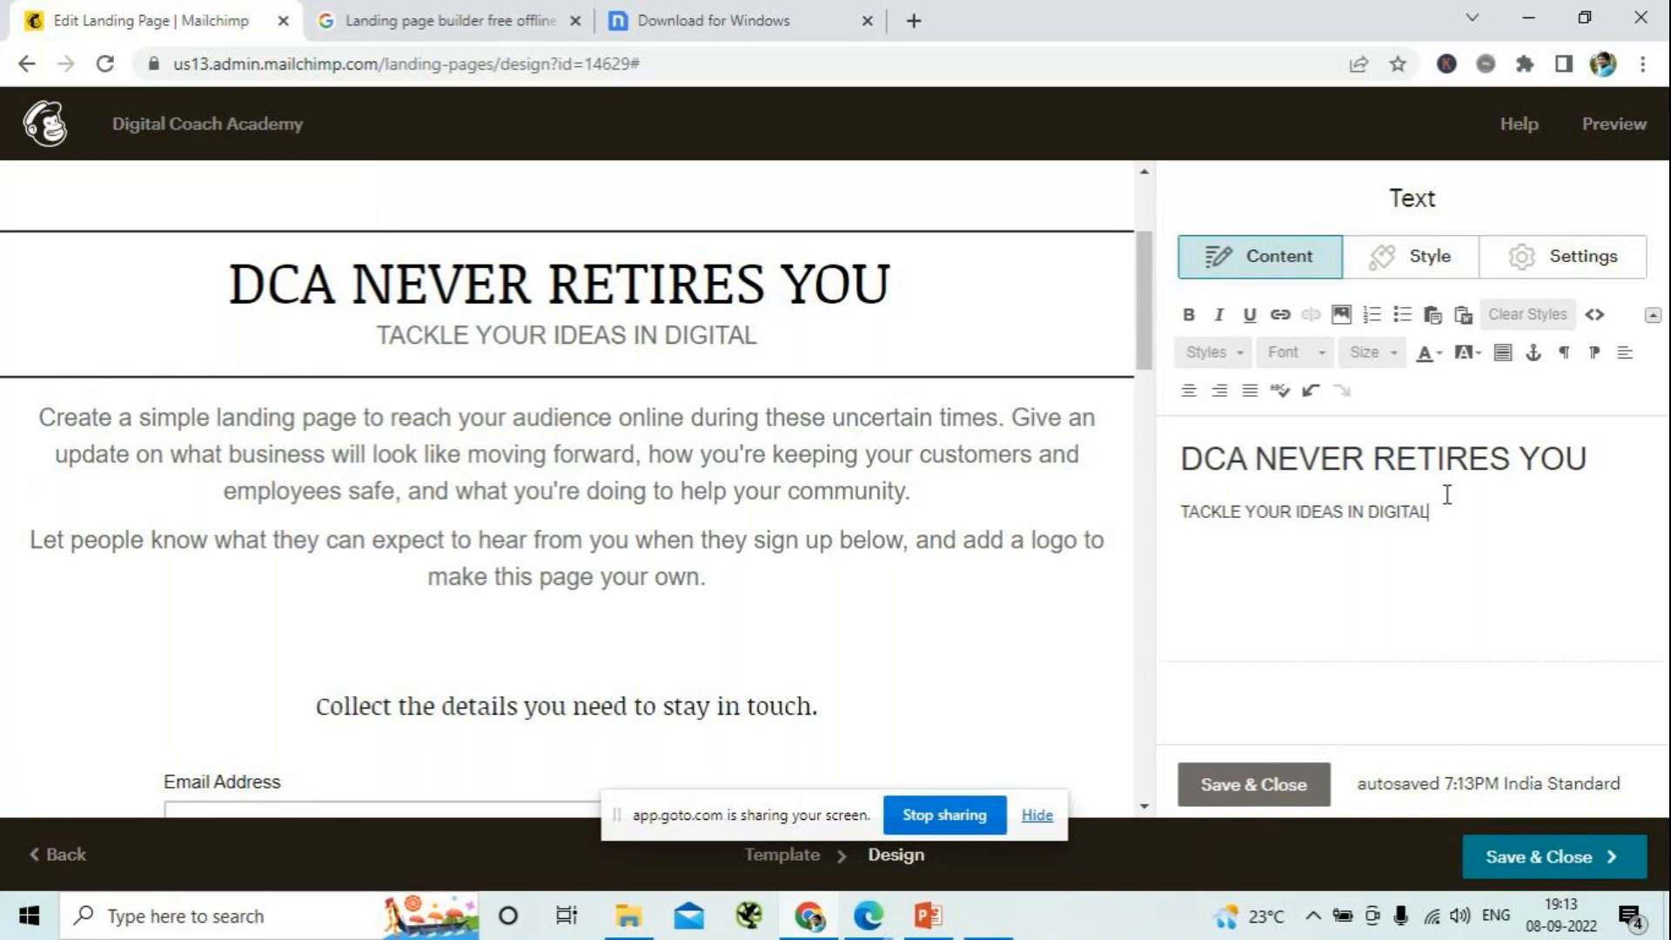
pyautogui.moveTo(1472, 513); pyautogui.dragTo(1137, 428)
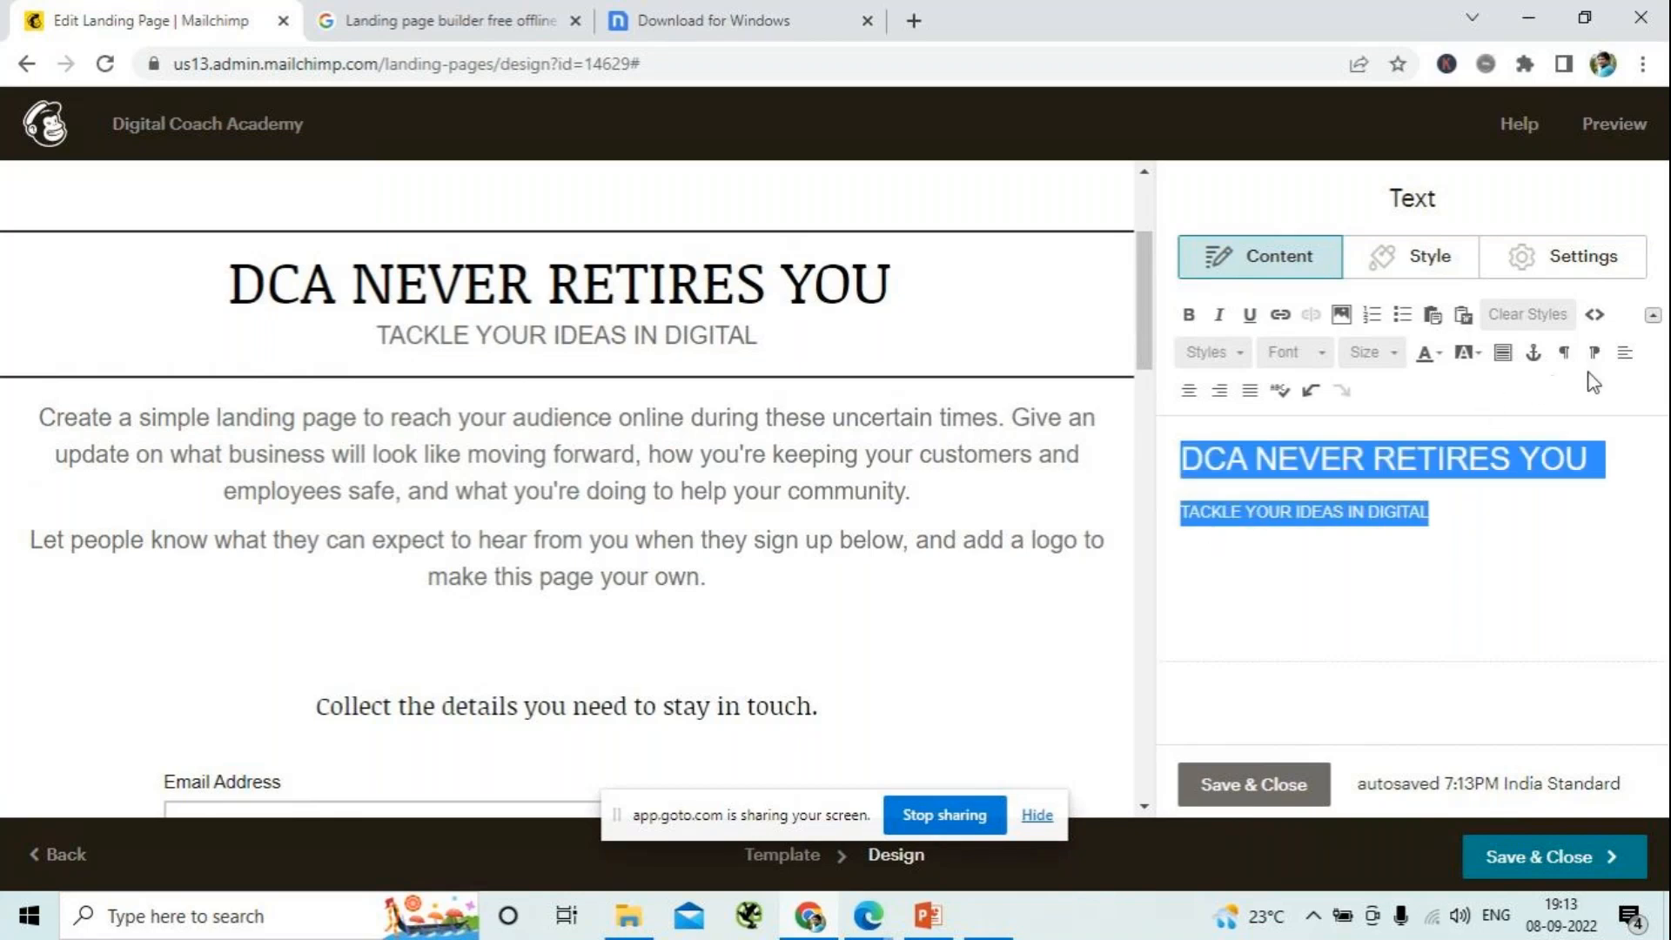
pyautogui.click(1190, 393)
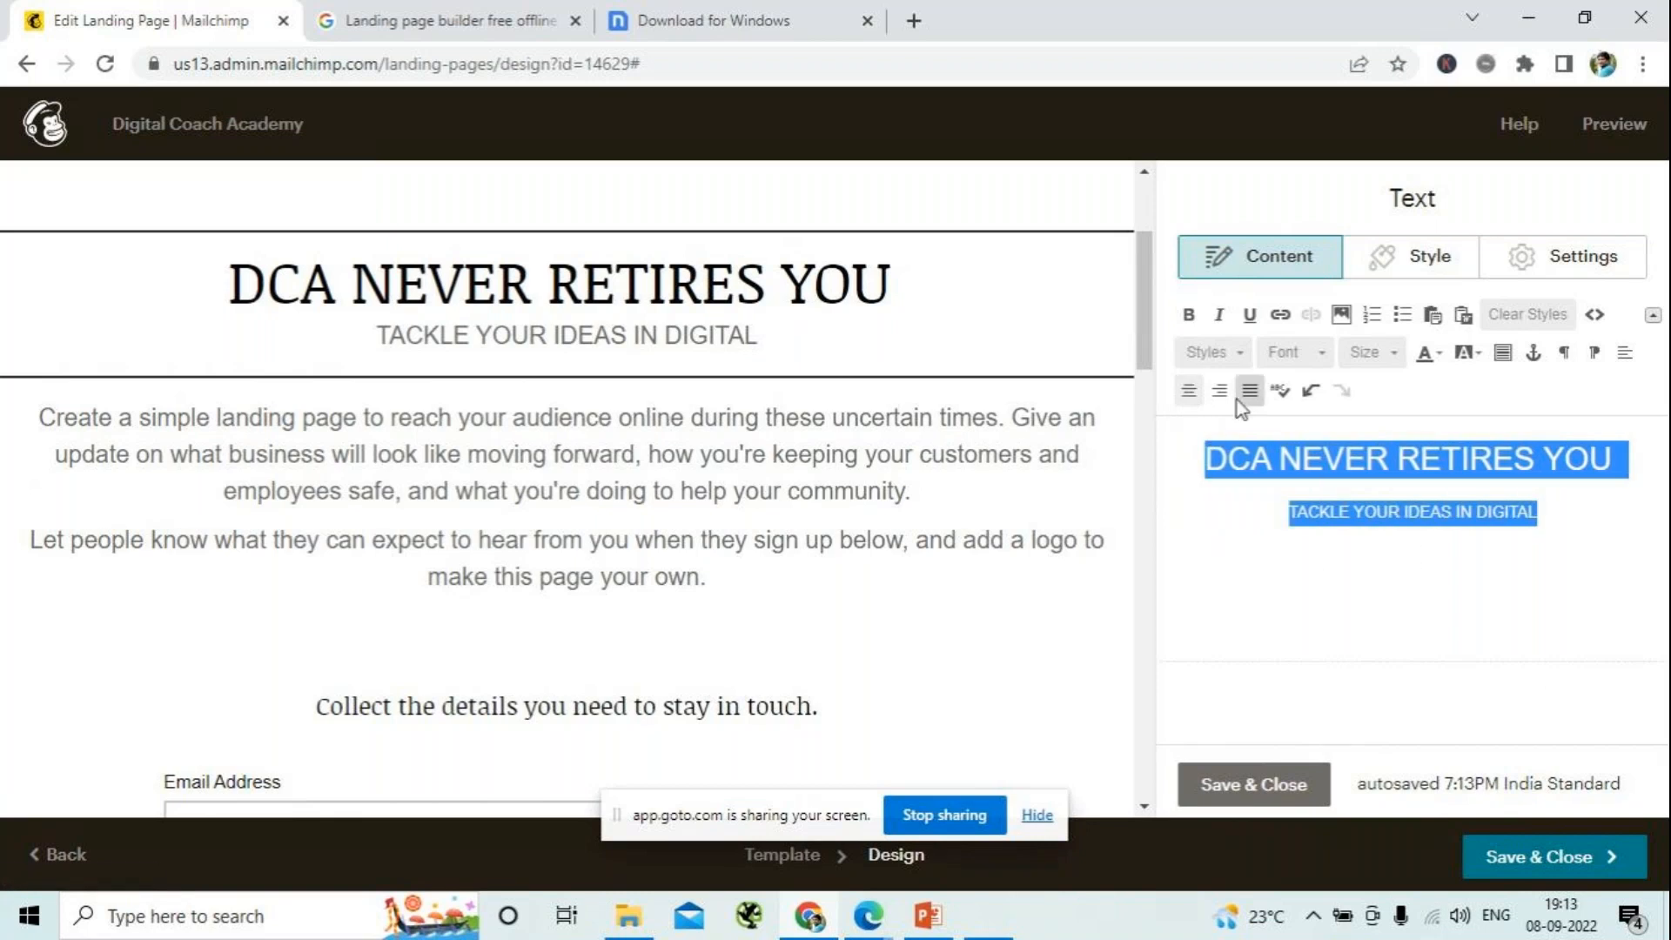
pyautogui.click(1321, 352)
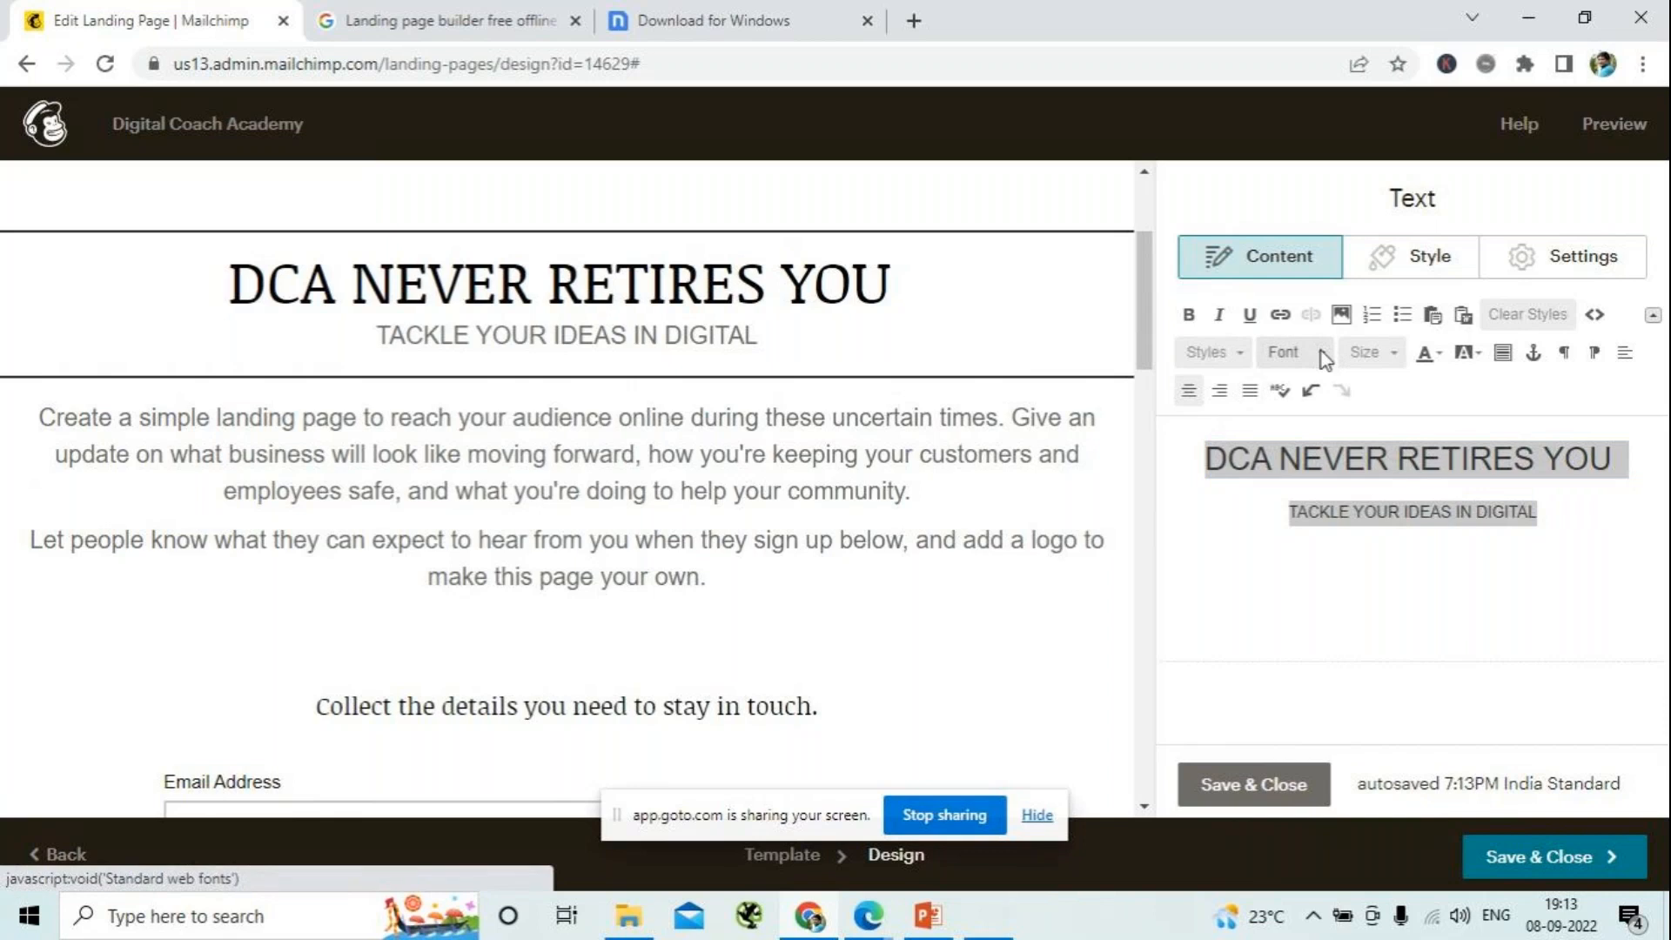
pyautogui.click(1321, 352)
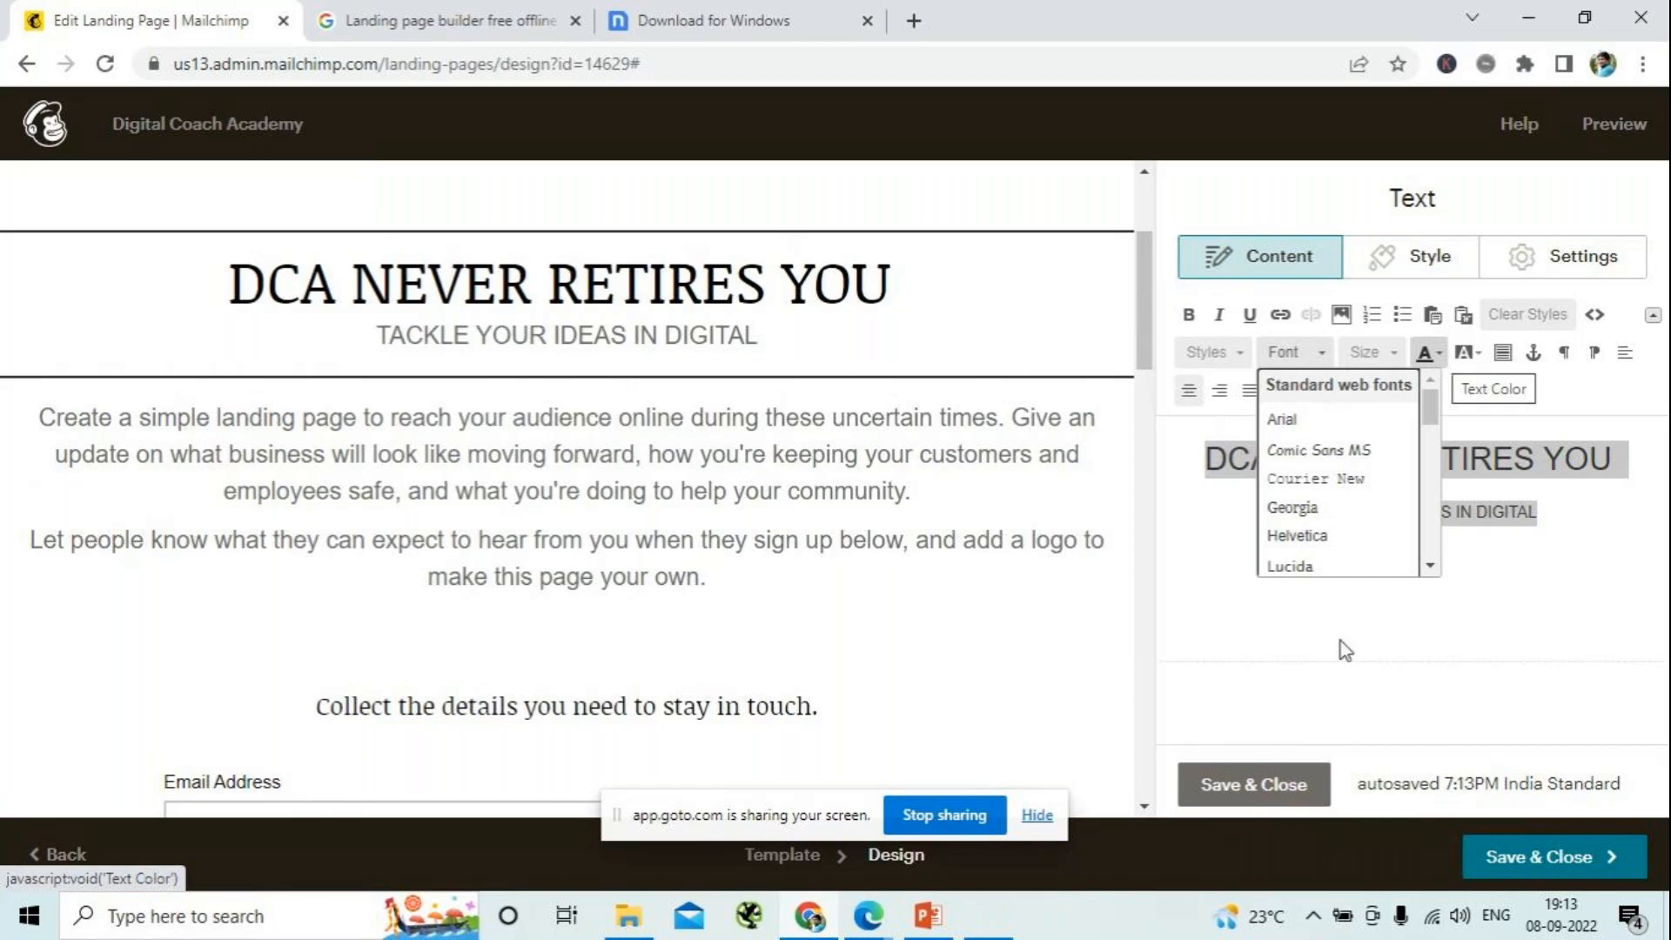
pyautogui.click(1525, 623)
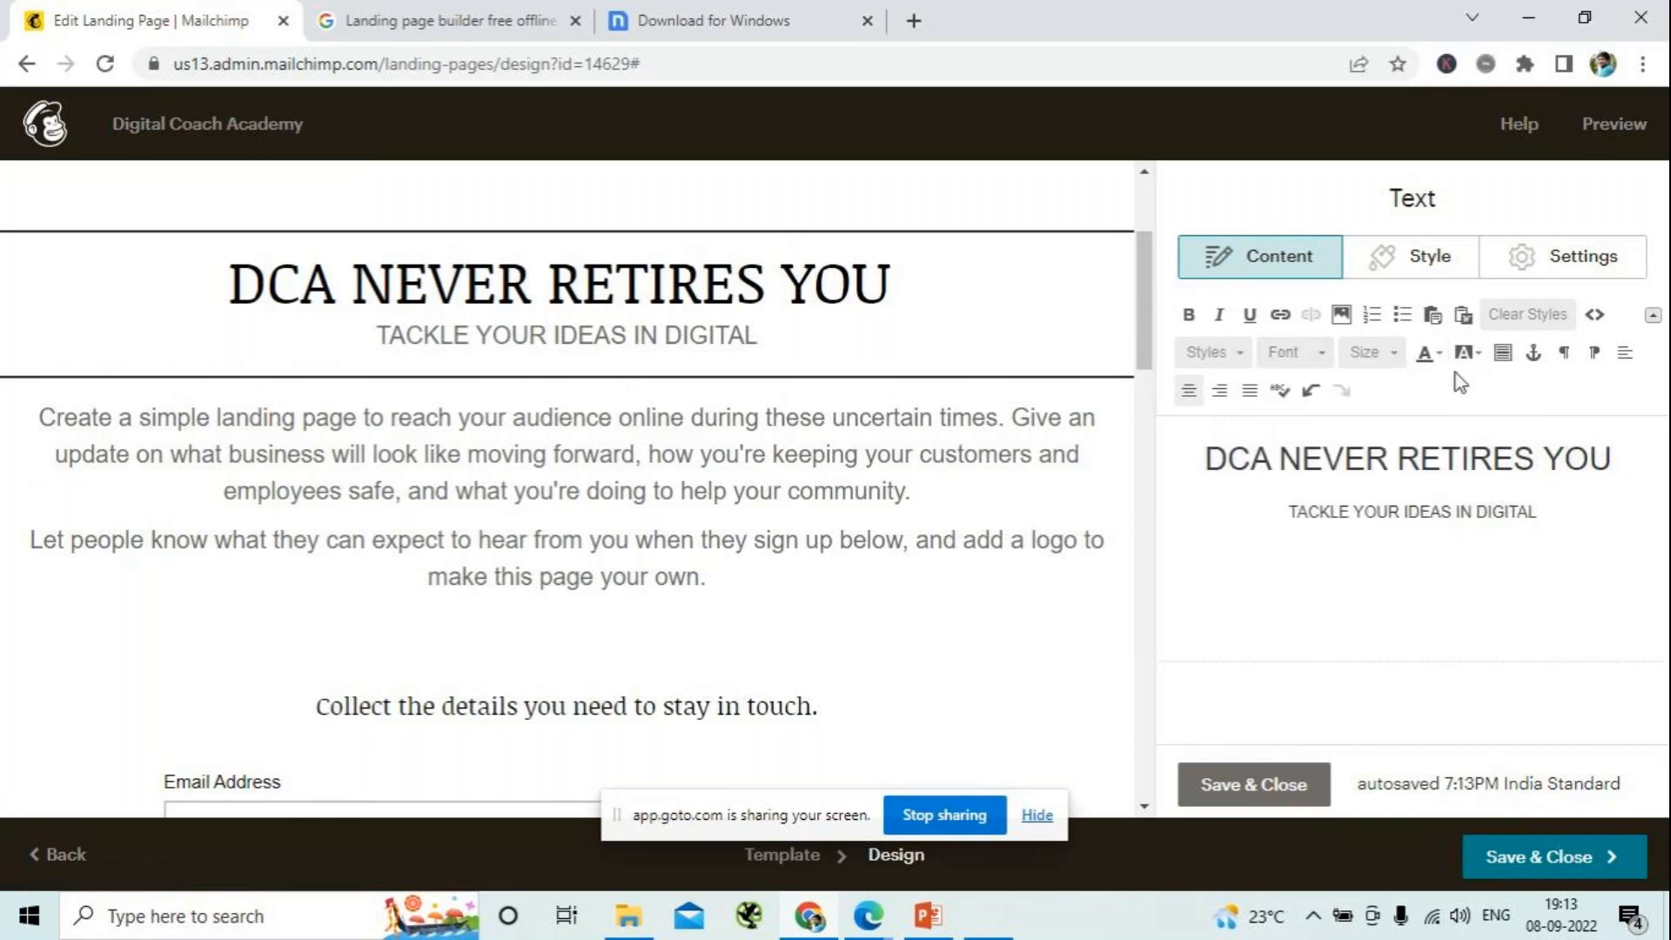
# - Color the heading and the line below it brown, and save and close the text block
pyautogui.click(1441, 353)
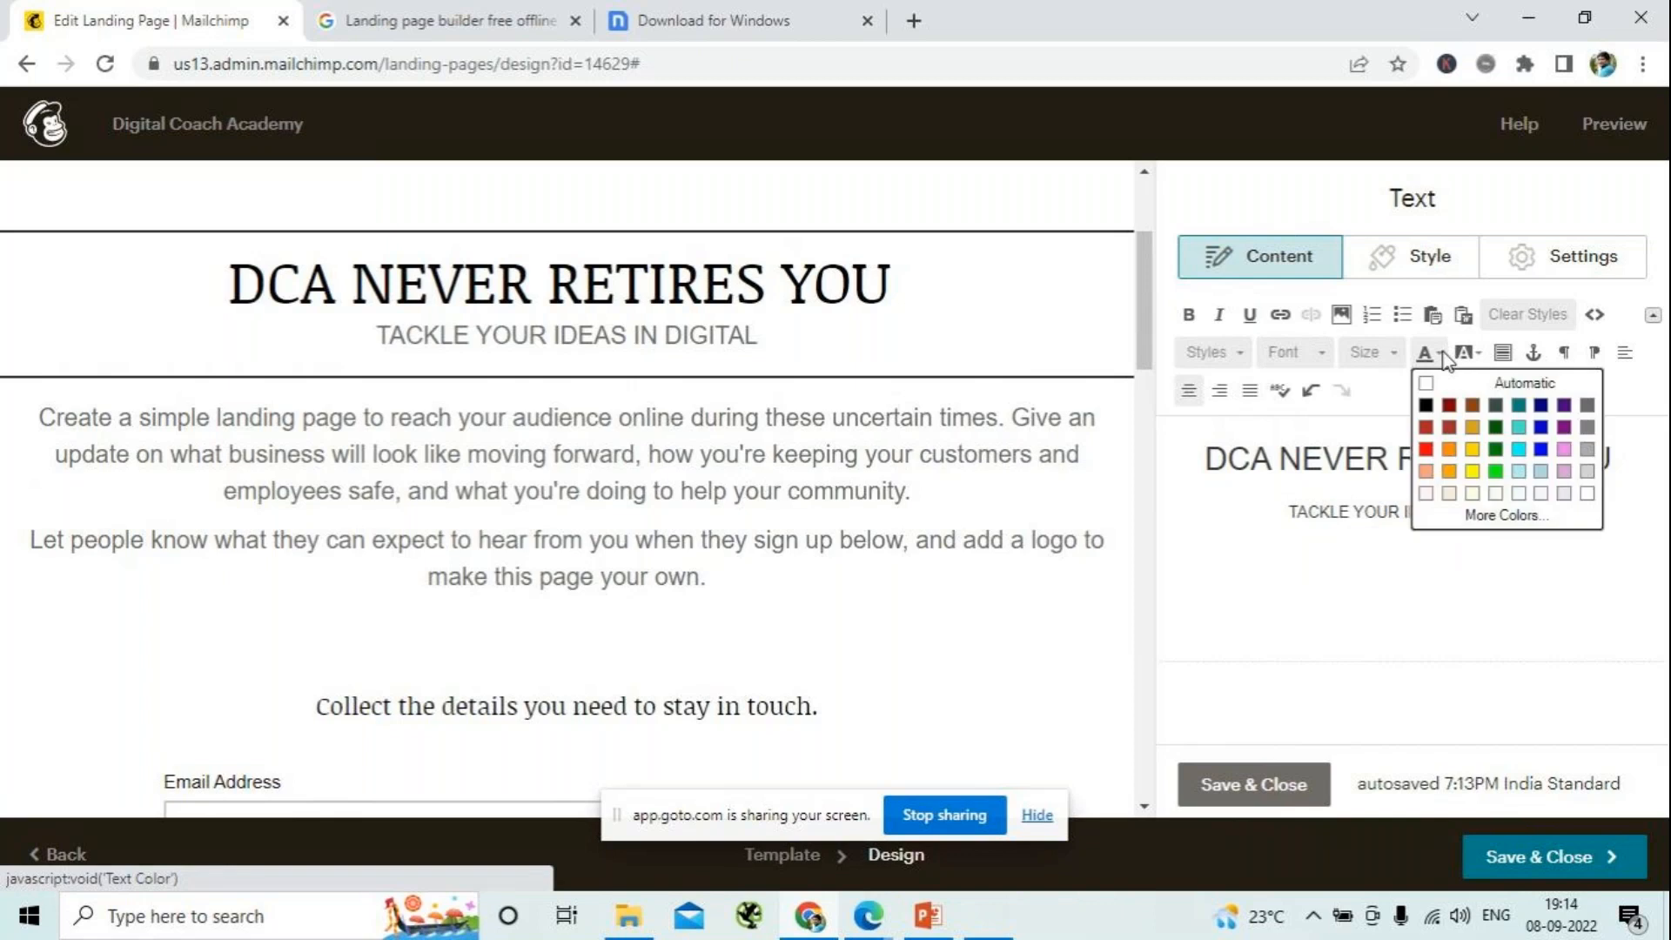
pyautogui.moveTo(1215, 444); pyautogui.dragTo(1540, 518)
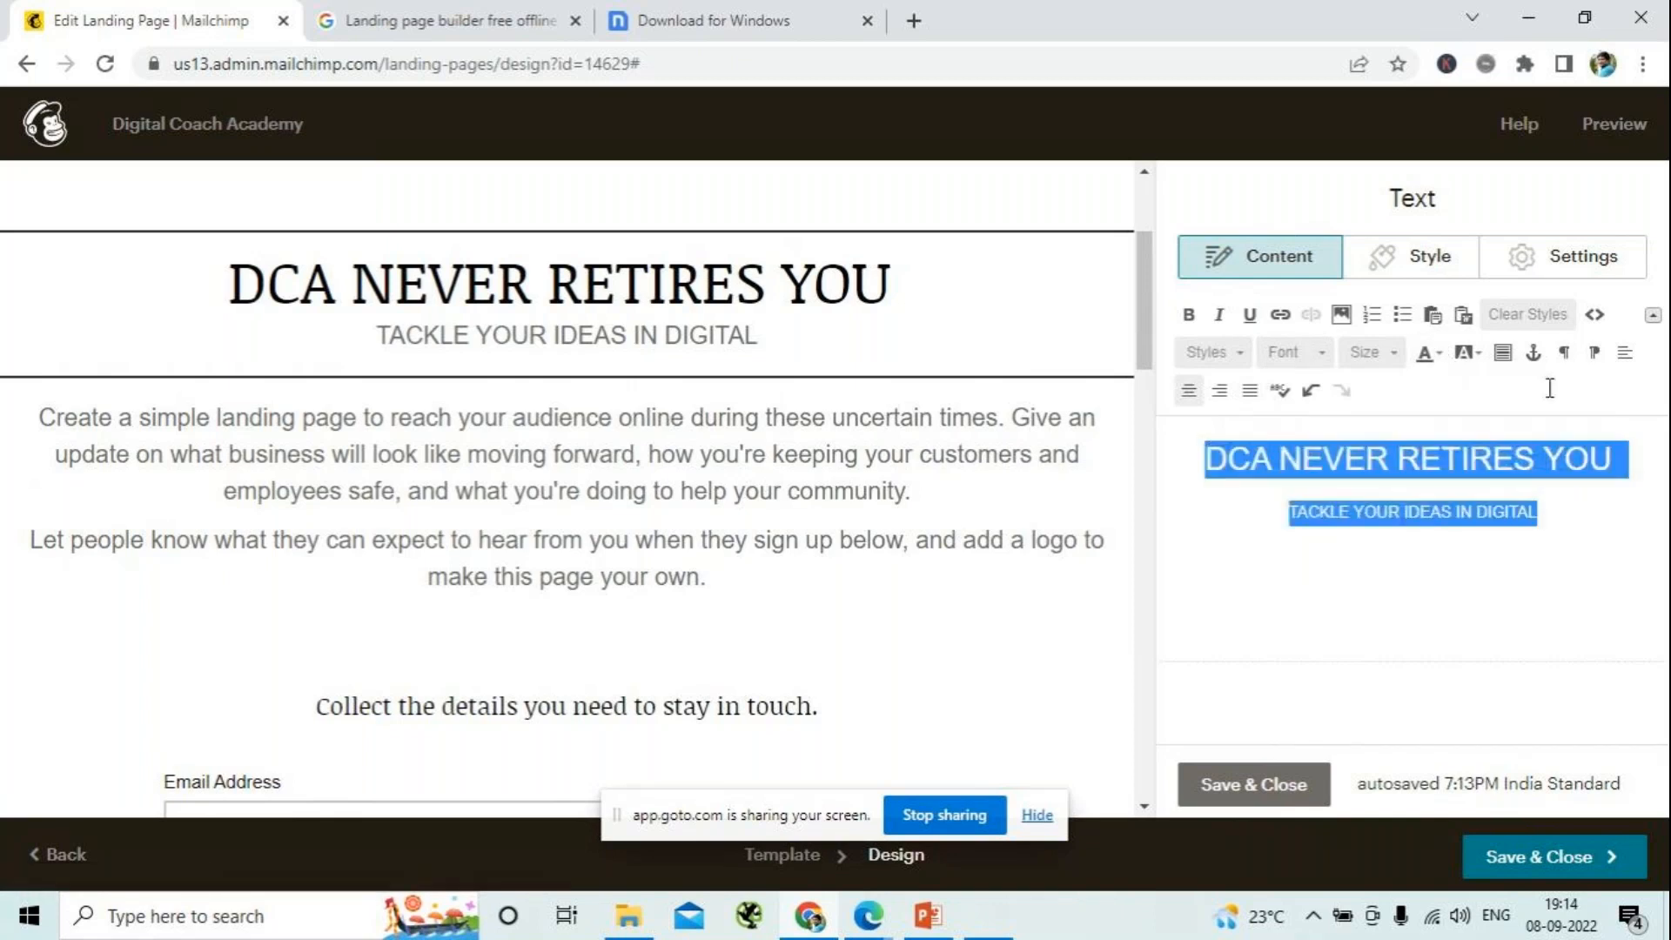
pyautogui.click(1440, 355)
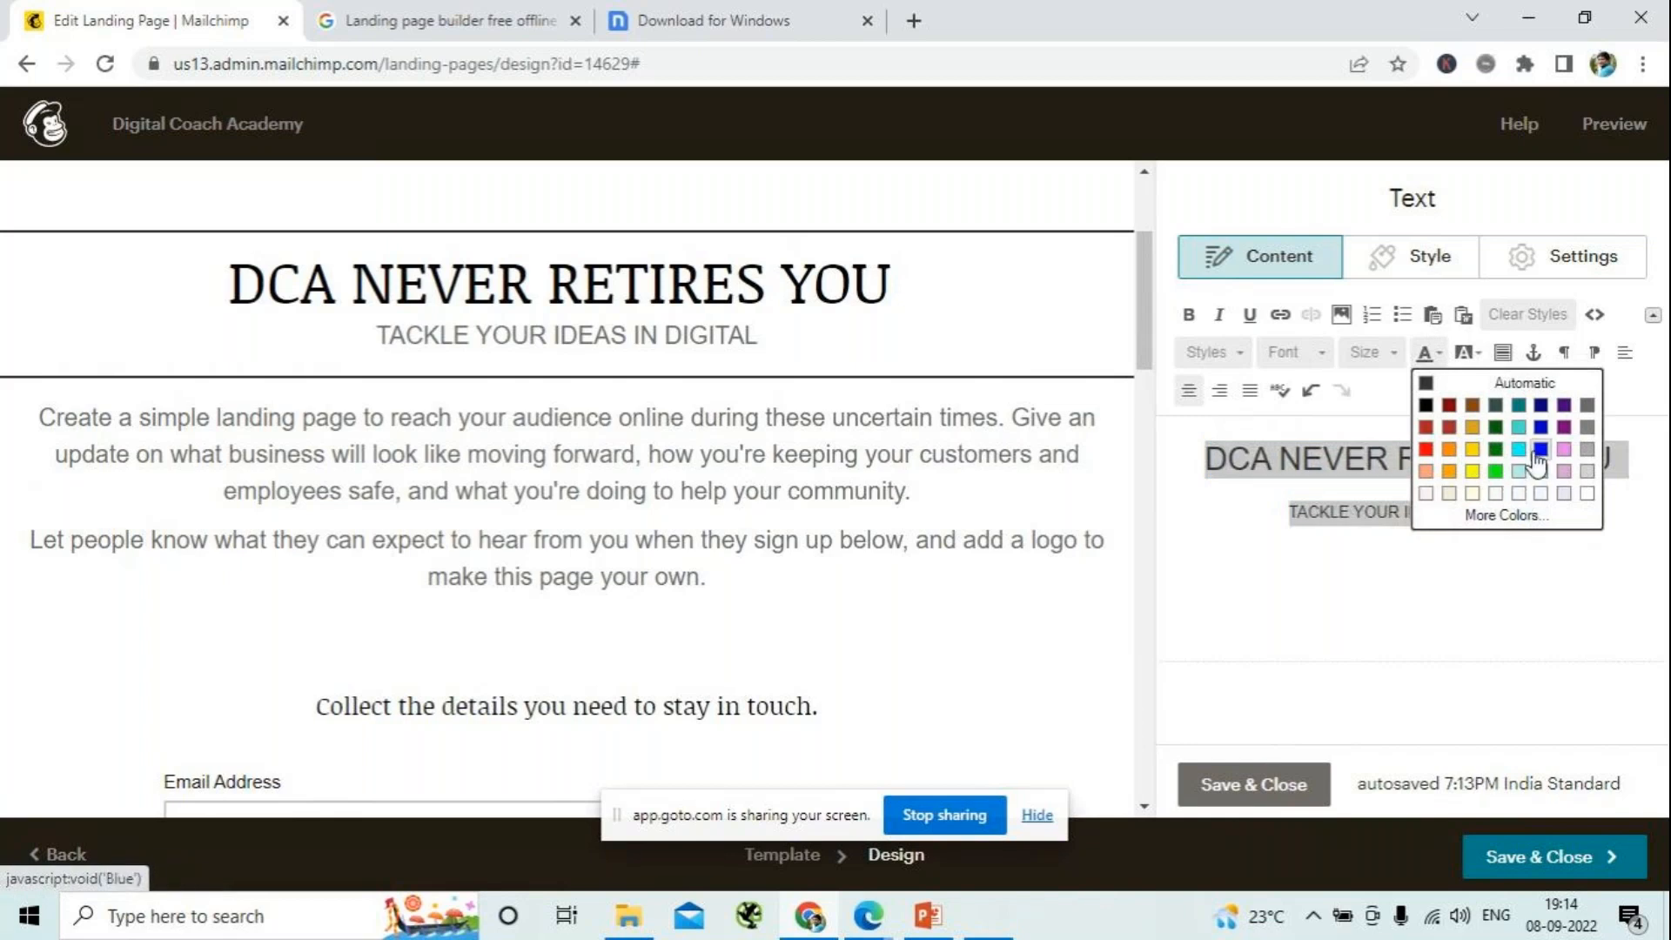
pyautogui.click(1448, 428)
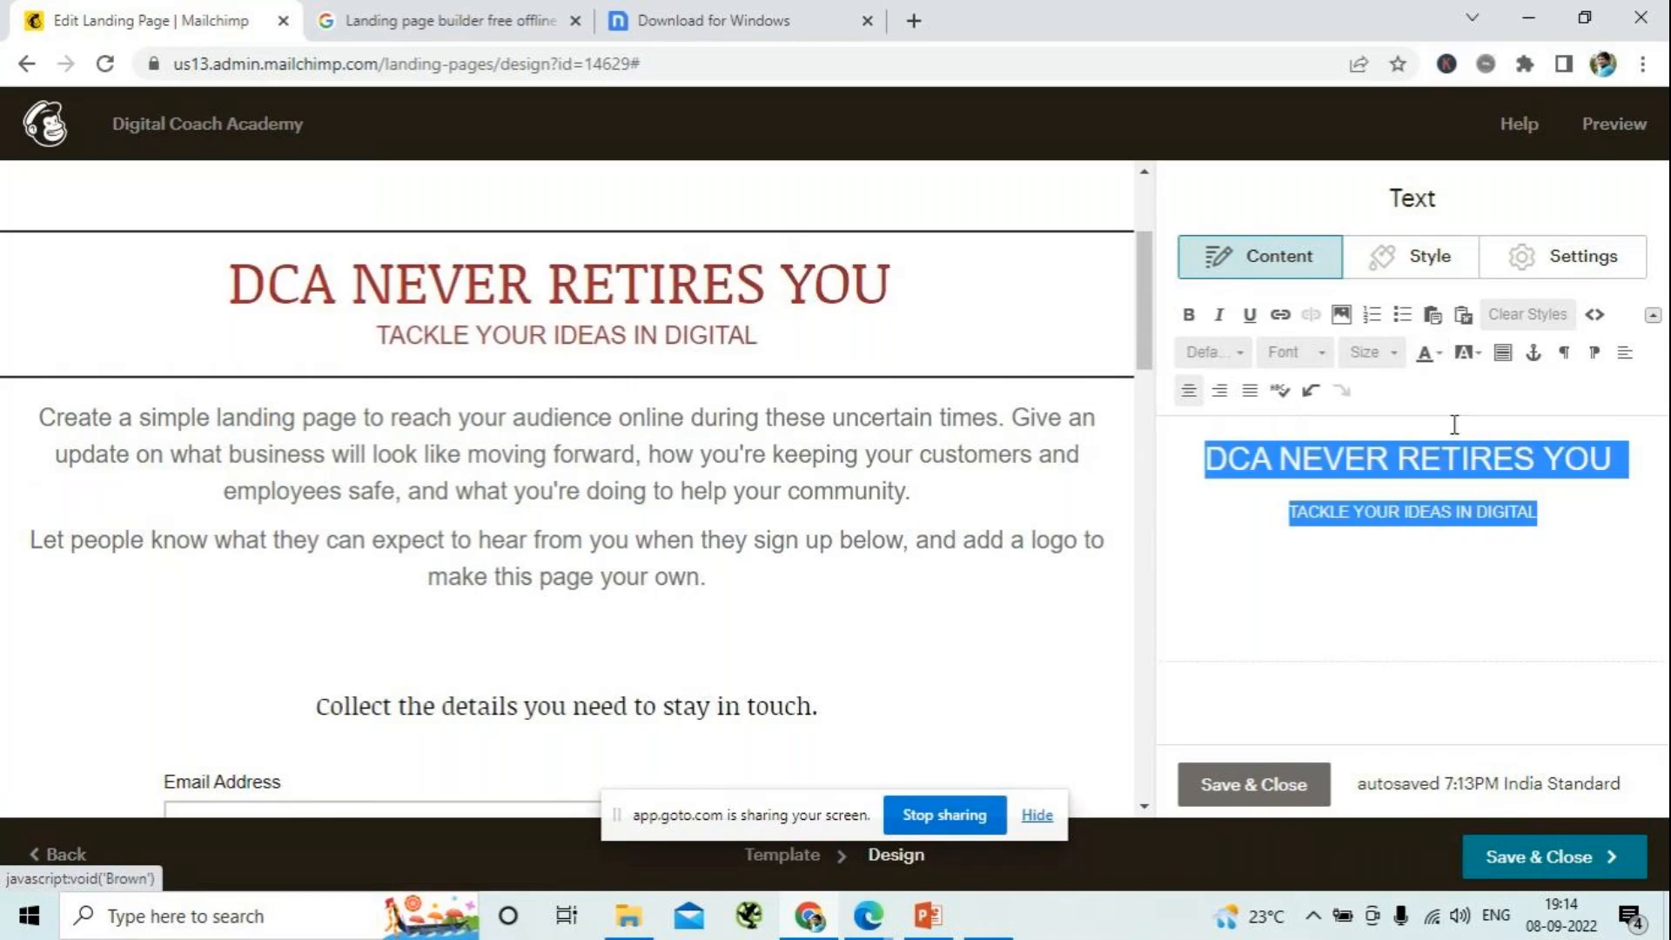
pyautogui.click(1504, 588)
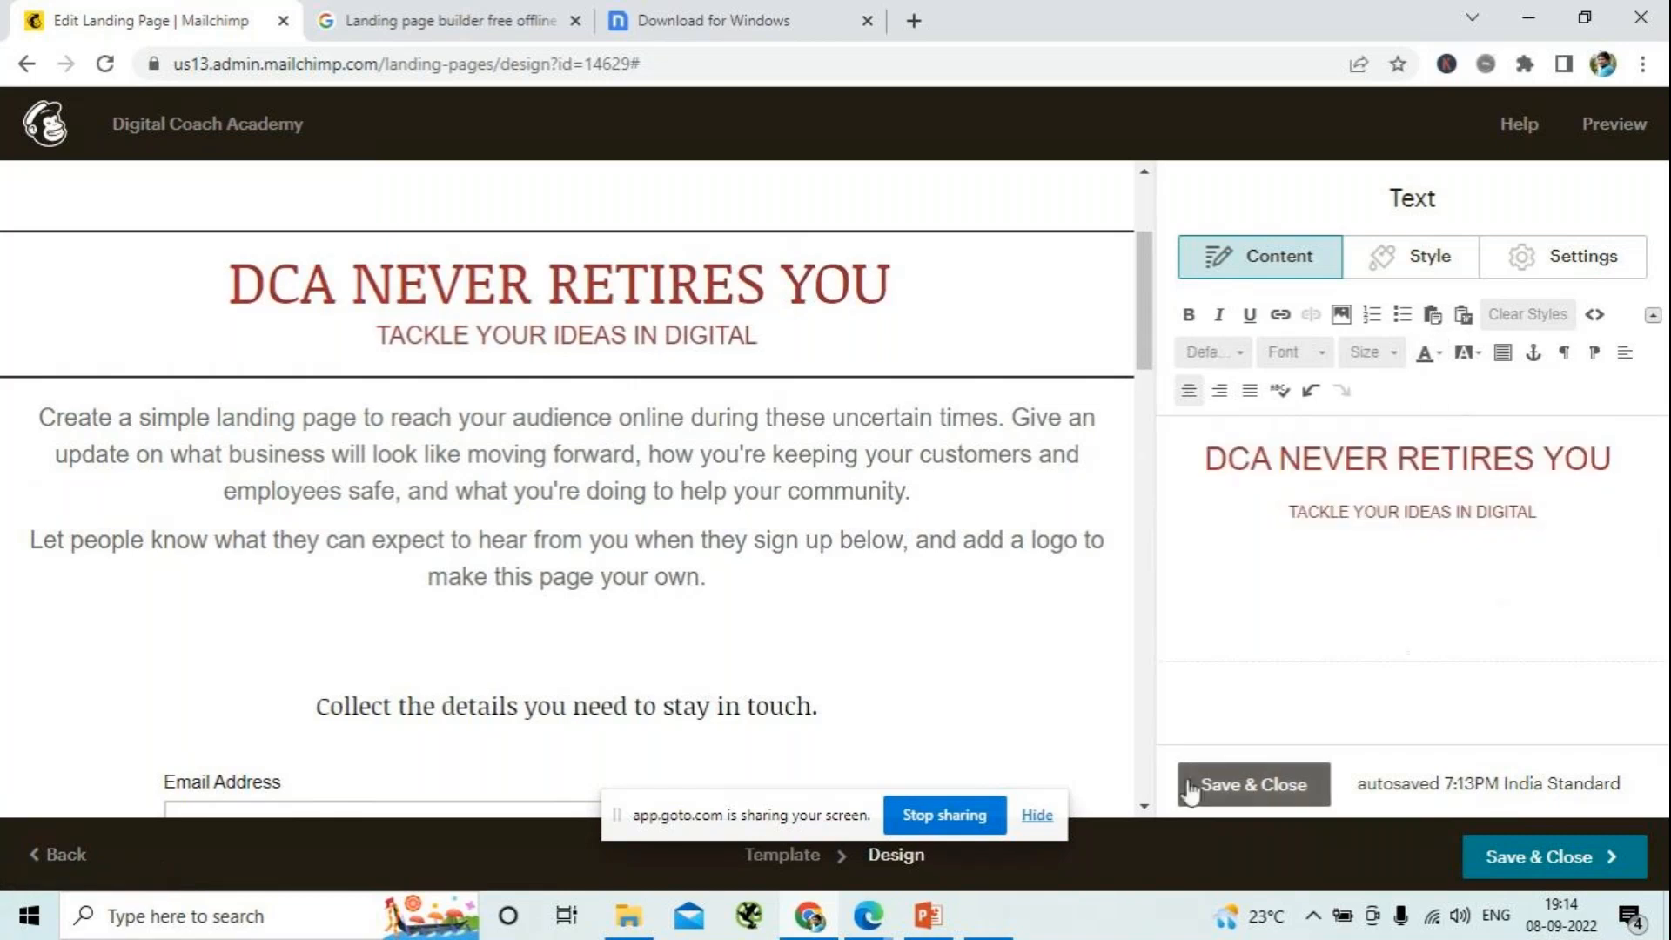
pyautogui.click(1232, 786)
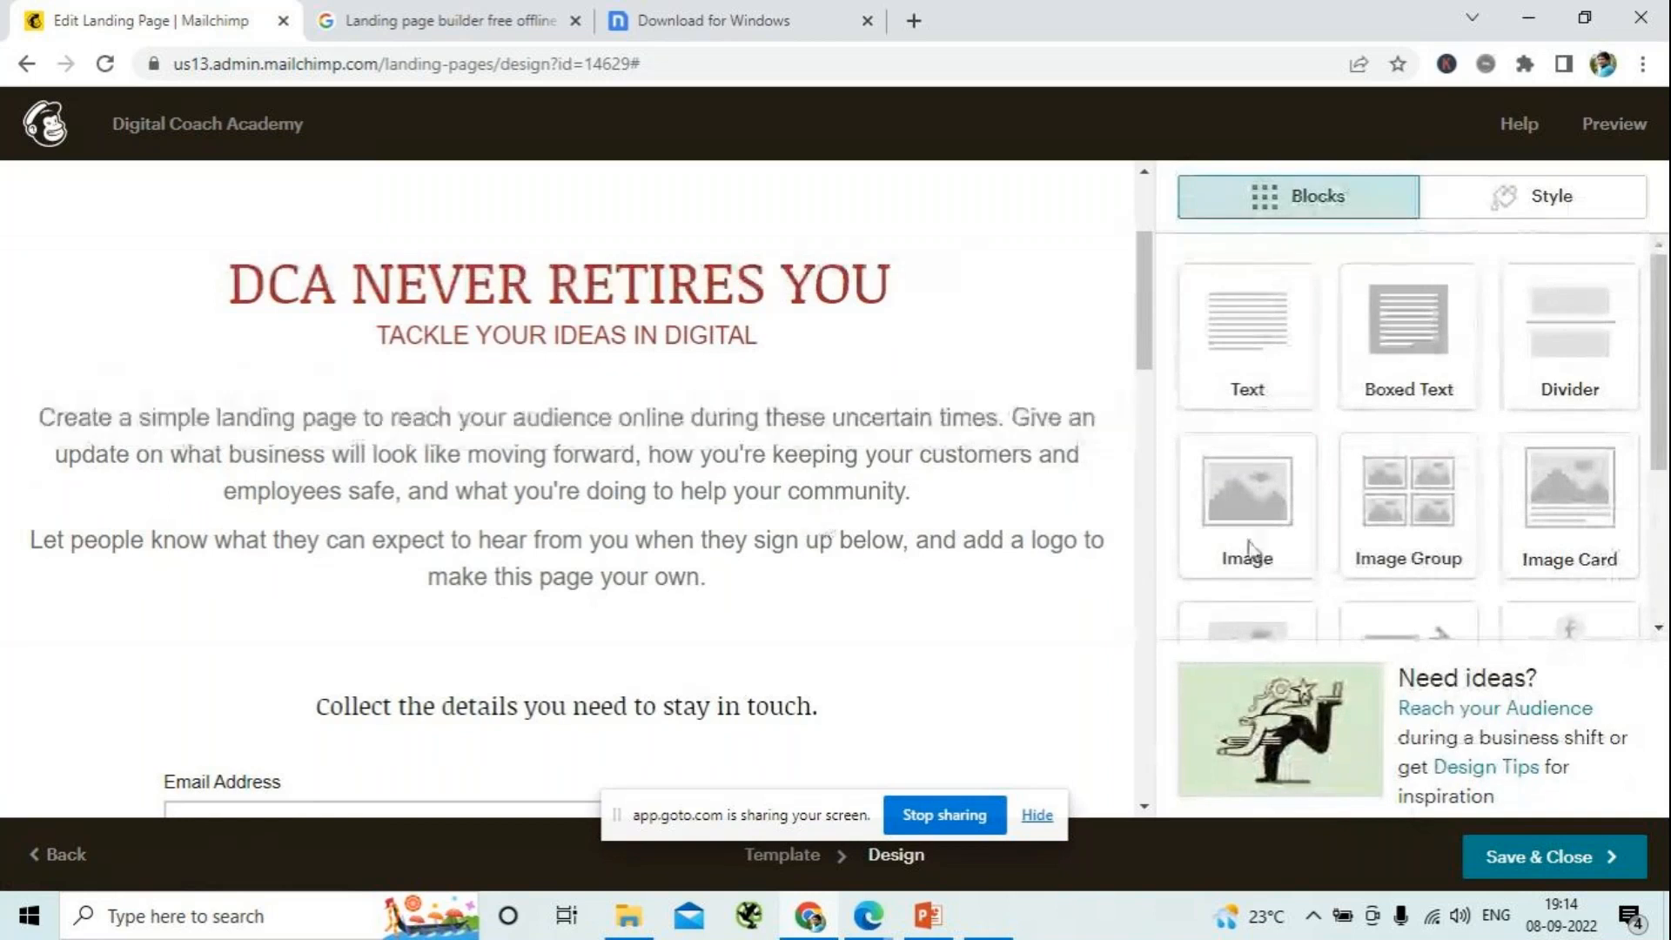
# - Insert an image block between the heading text and the introductory paragraph, and start uploading a new image file for it
pyautogui.moveTo(1262, 510); pyautogui.dragTo(1125, 728)
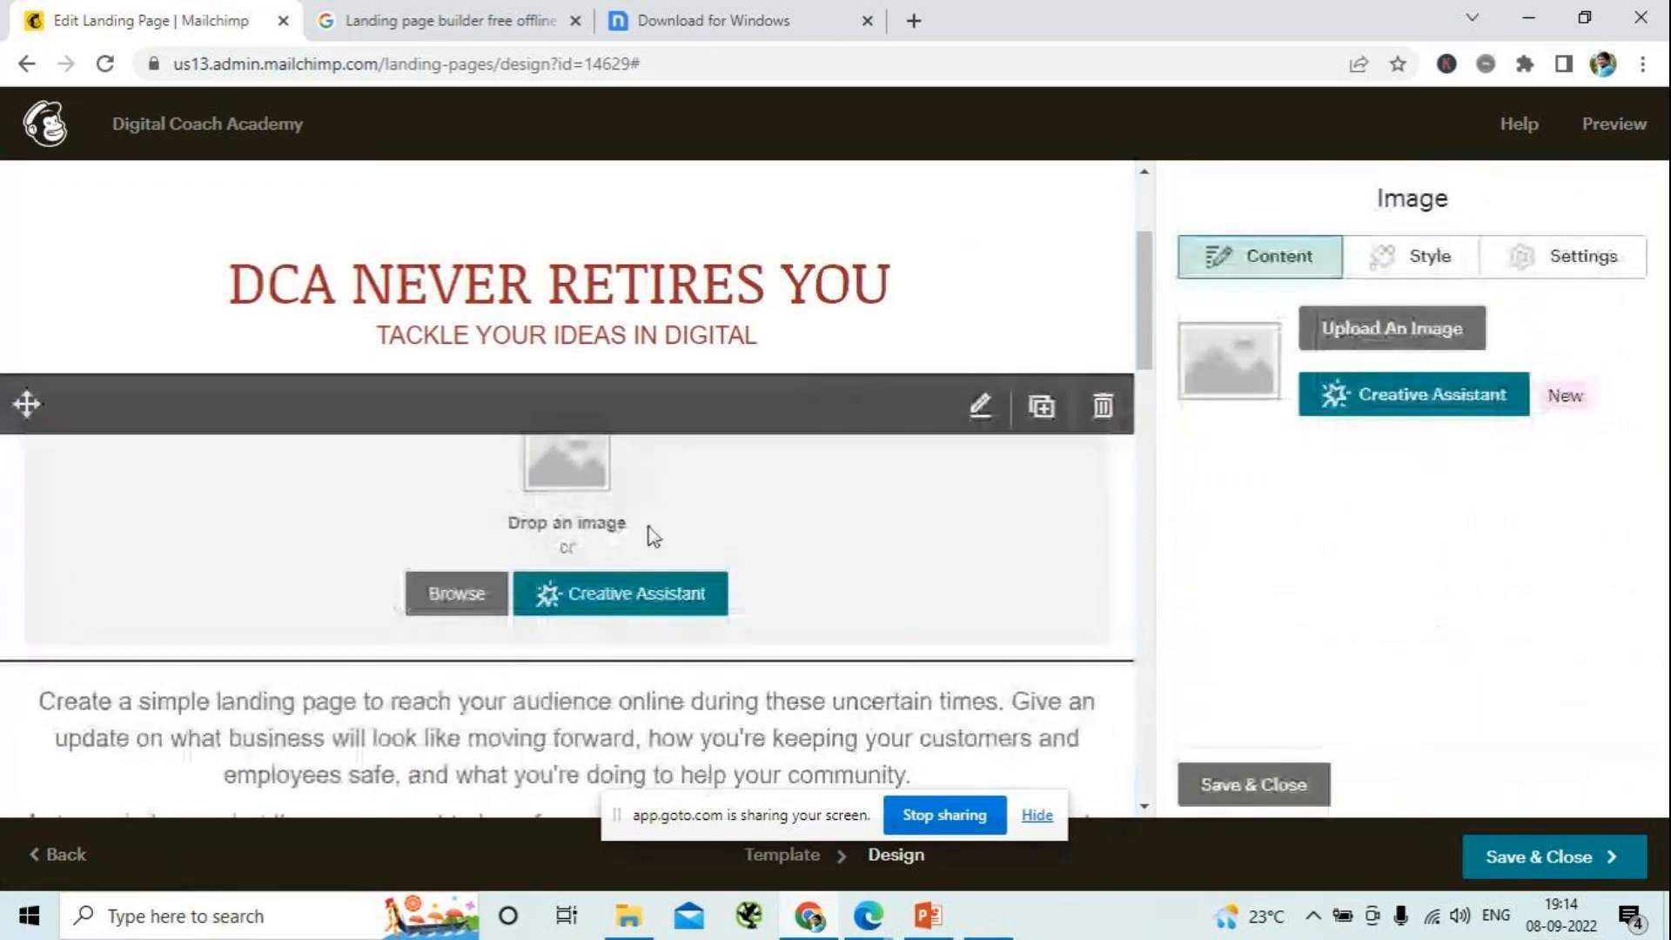
pyautogui.click(1416, 339)
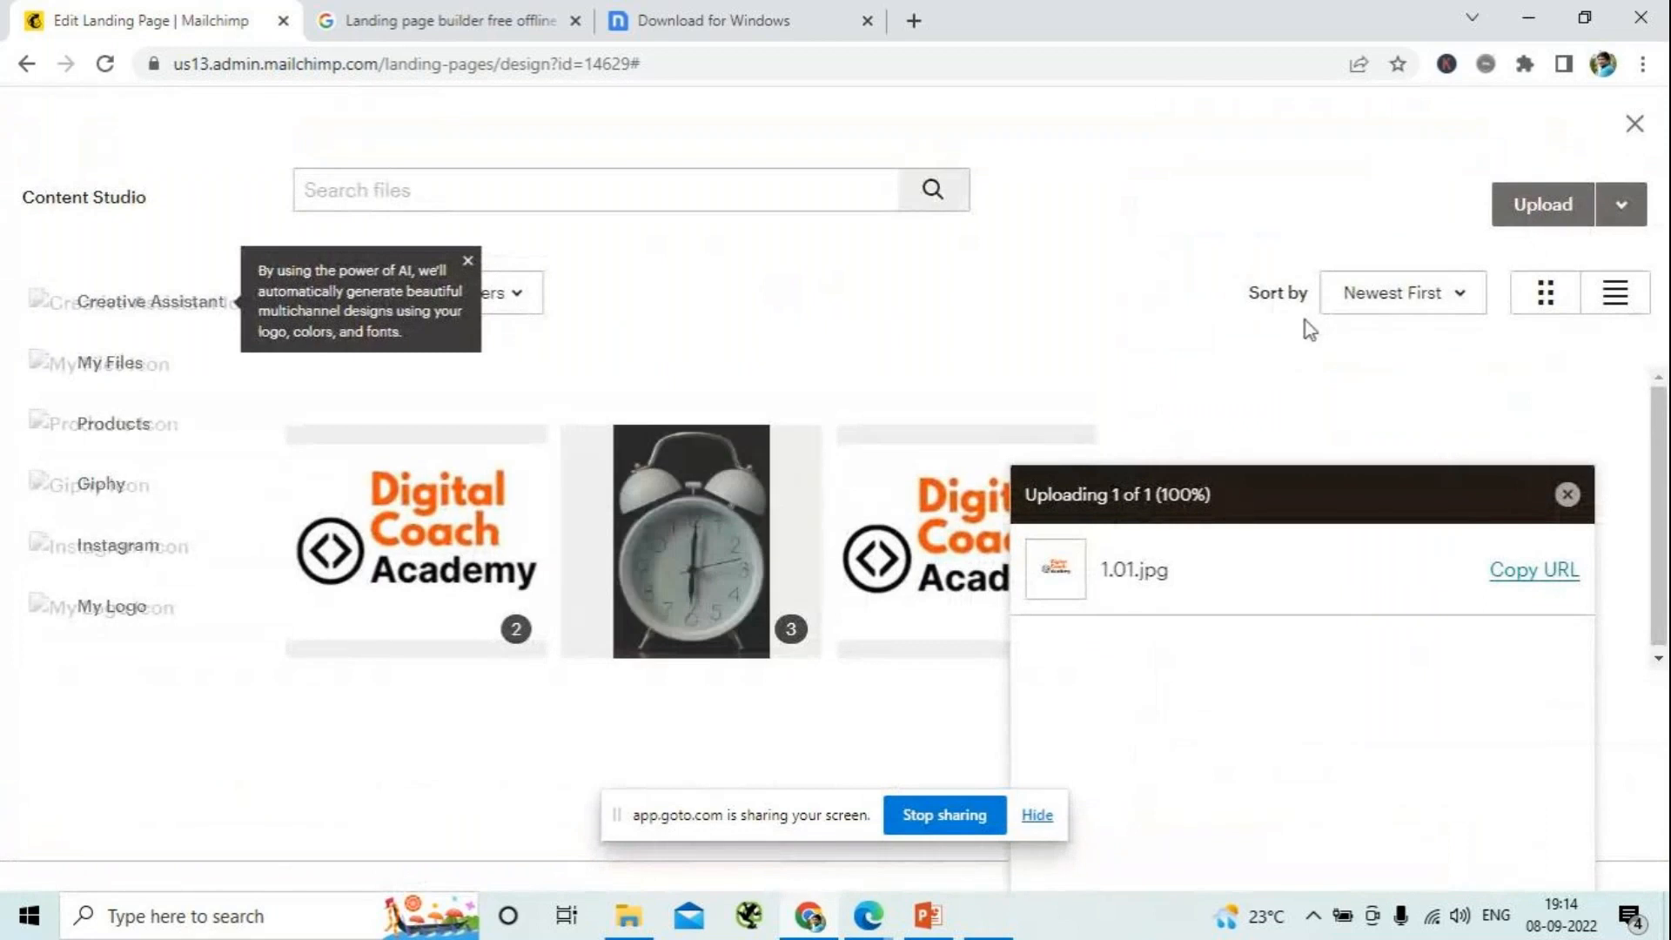
pyautogui.click(1568, 208)
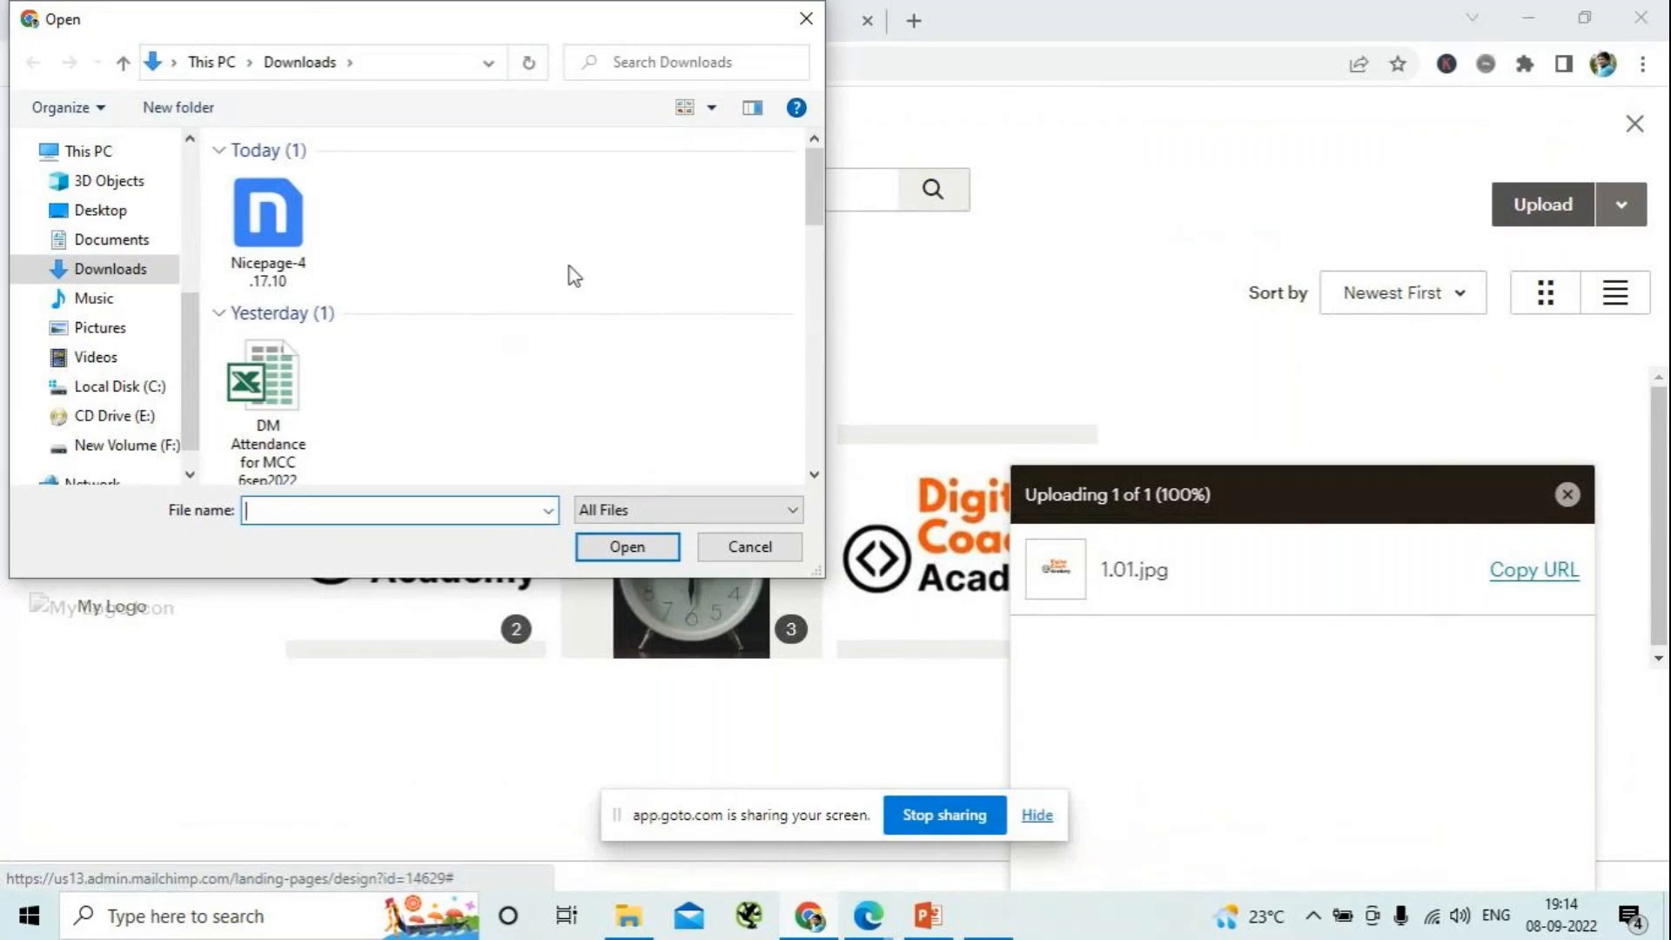
# - Upload NCC Image from the Downloads folder into the new image block and check how it fits on the page
pyautogui.scroll(-1, 561, 323)
pyautogui.scroll(-2, 560, 325)
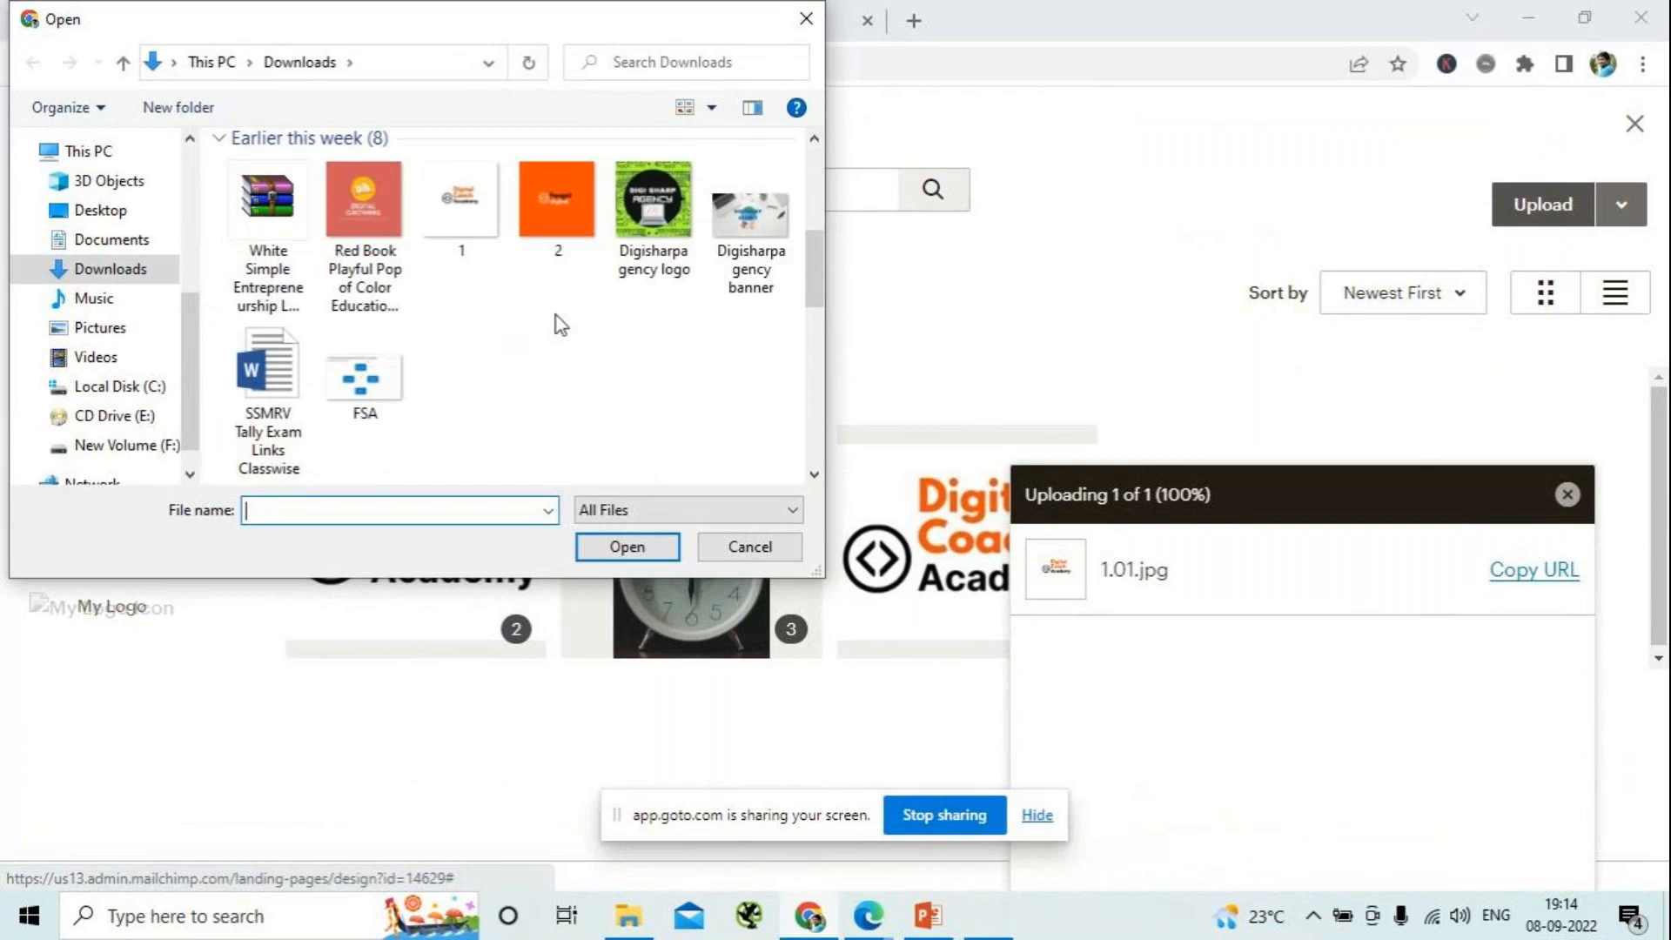
pyautogui.scroll(-1, 560, 326)
pyautogui.scroll(-1, 561, 327)
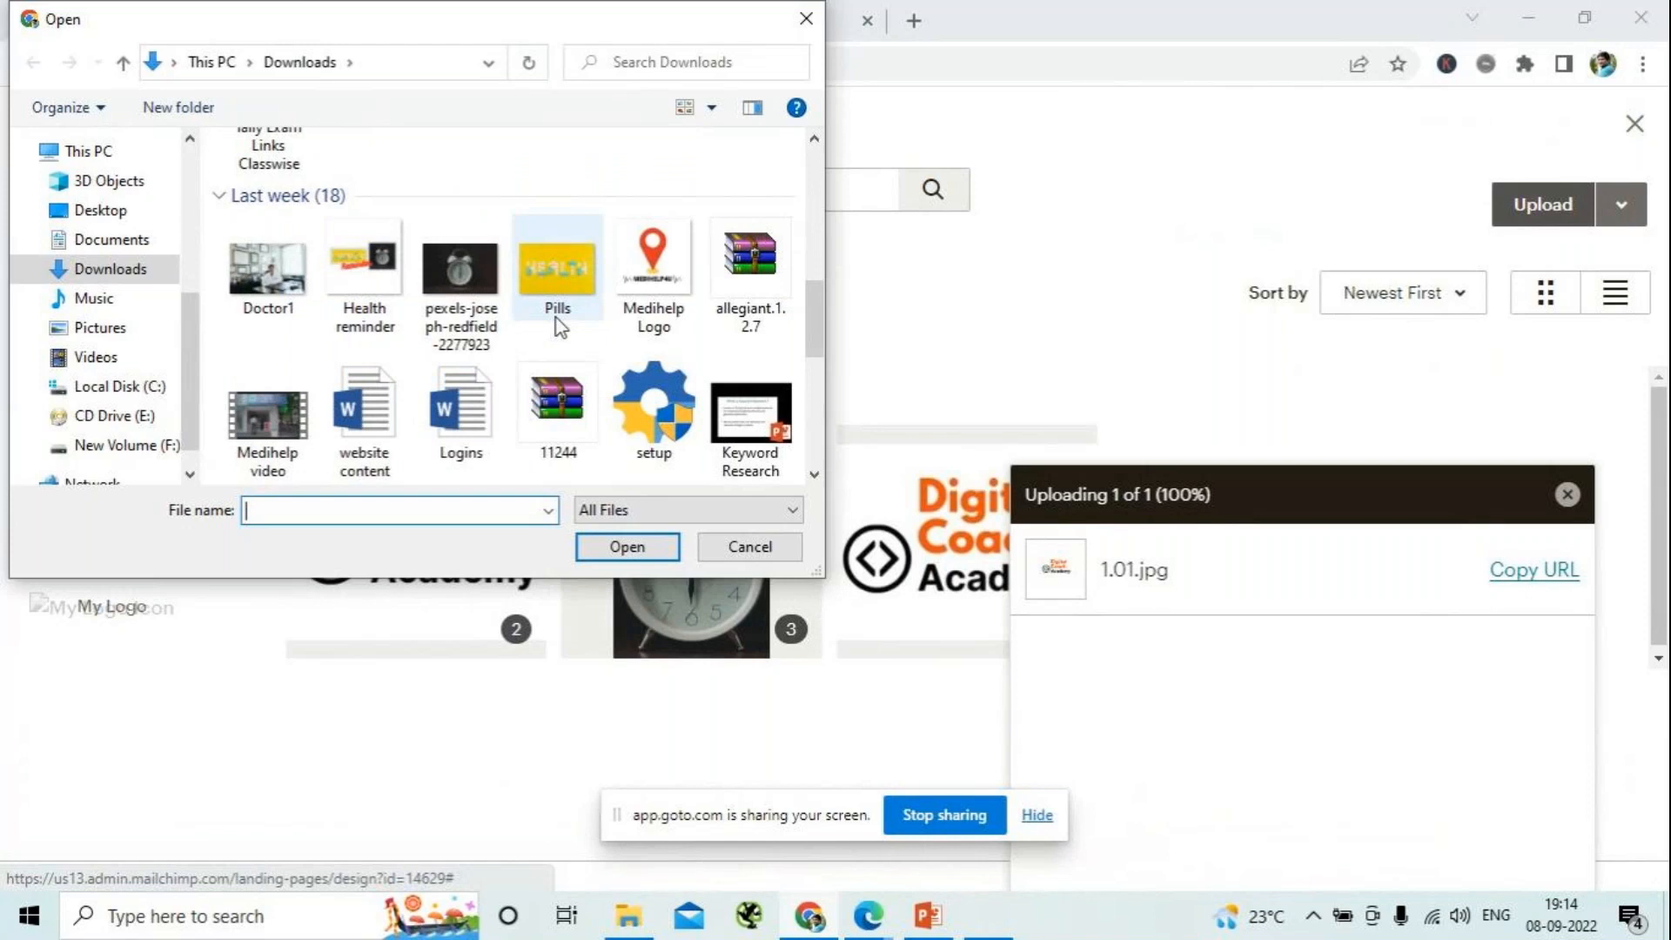
pyautogui.scroll(-1, 556, 317)
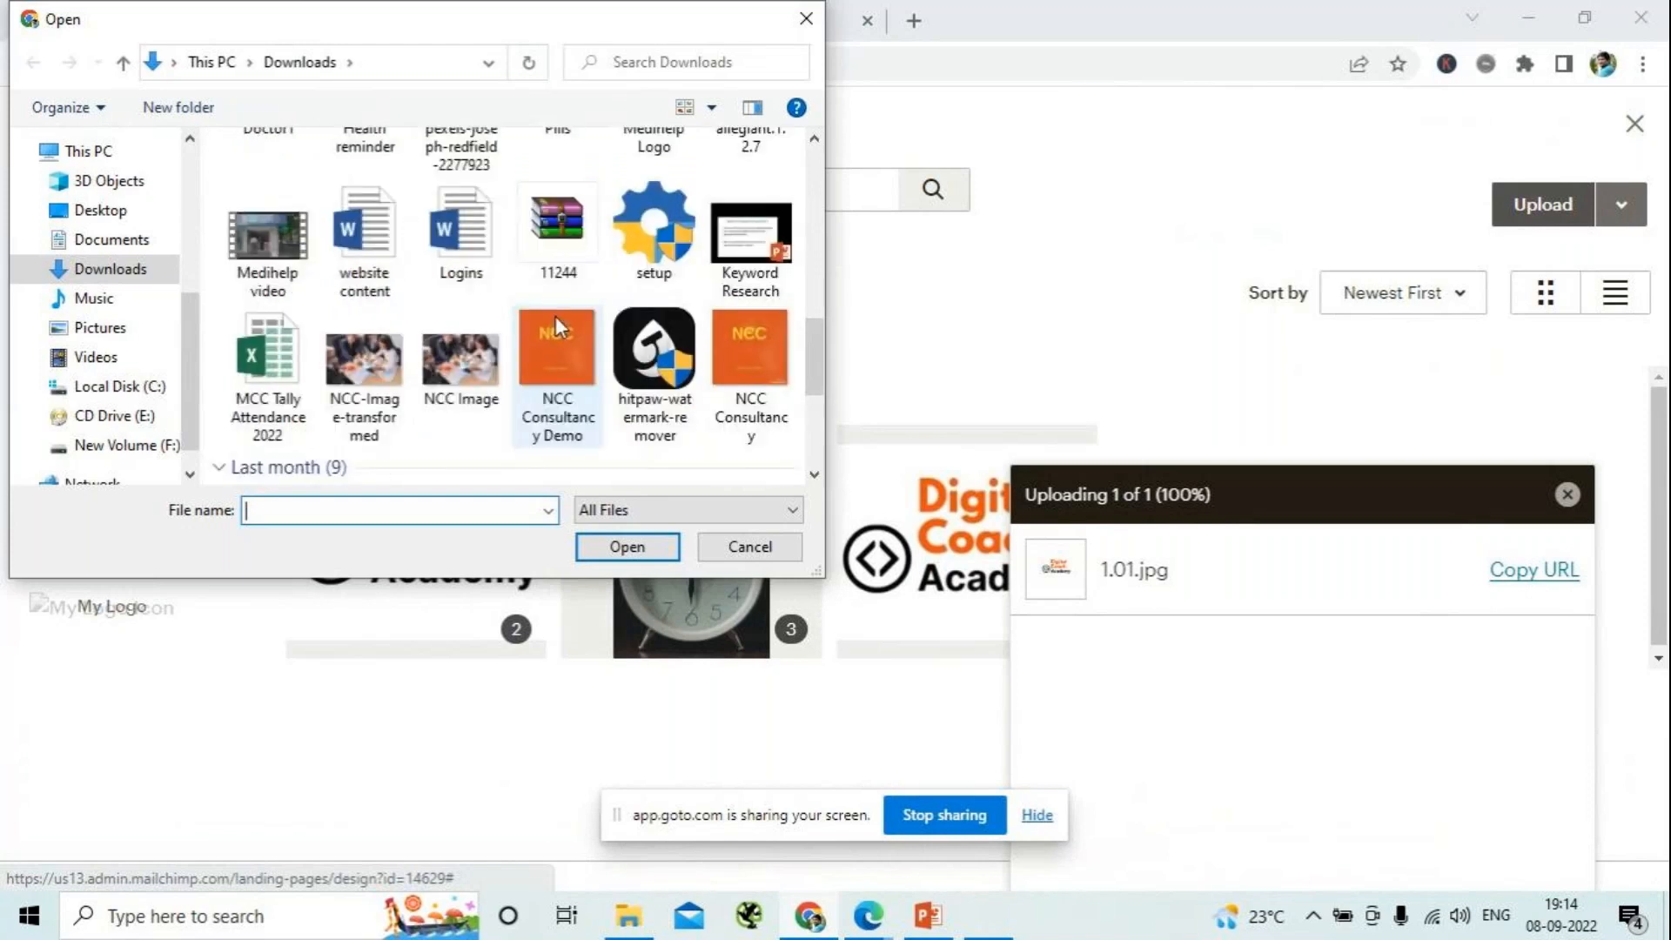
pyautogui.click(462, 359)
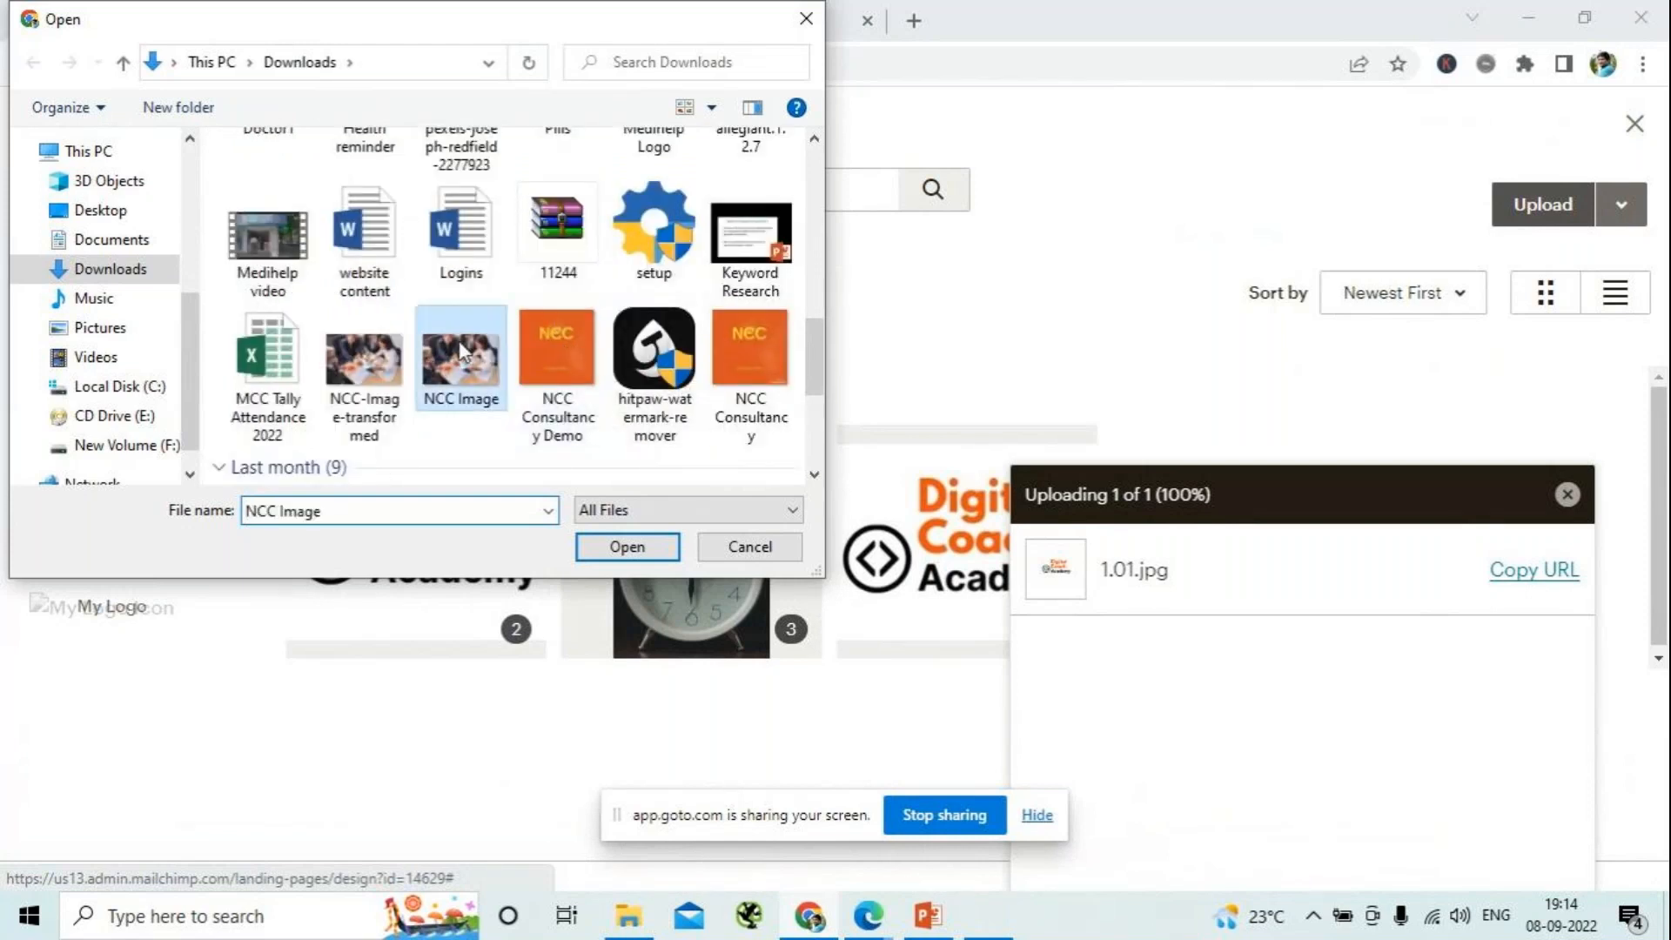
pyautogui.click(627, 546)
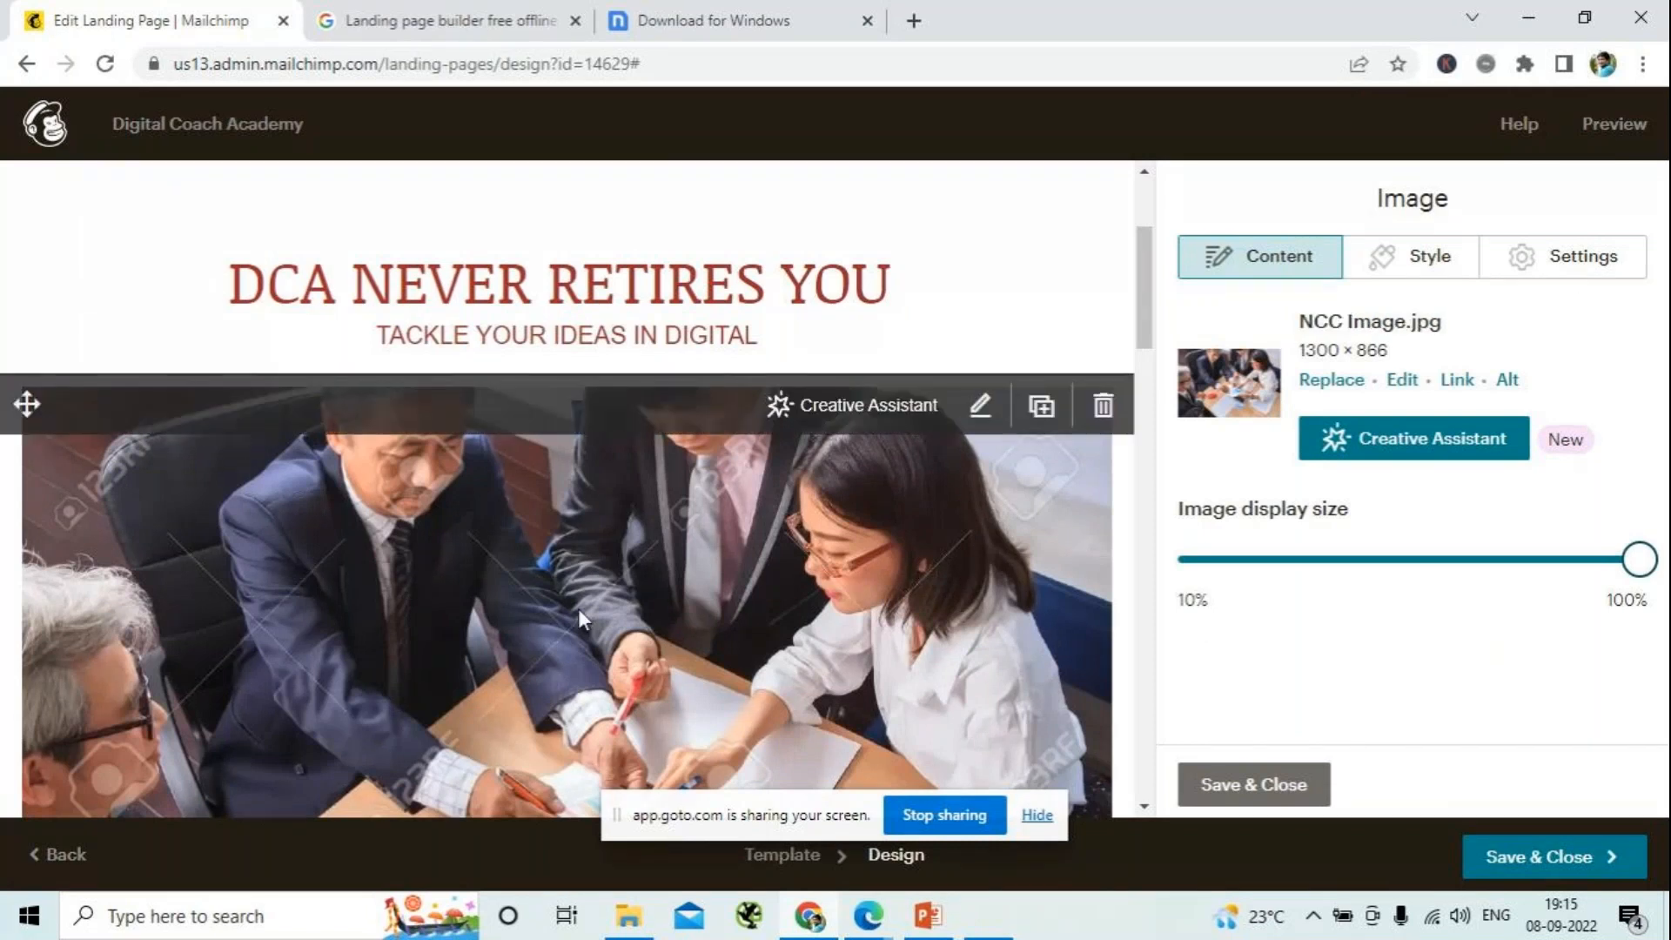
pyautogui.scroll(-4, 578, 609)
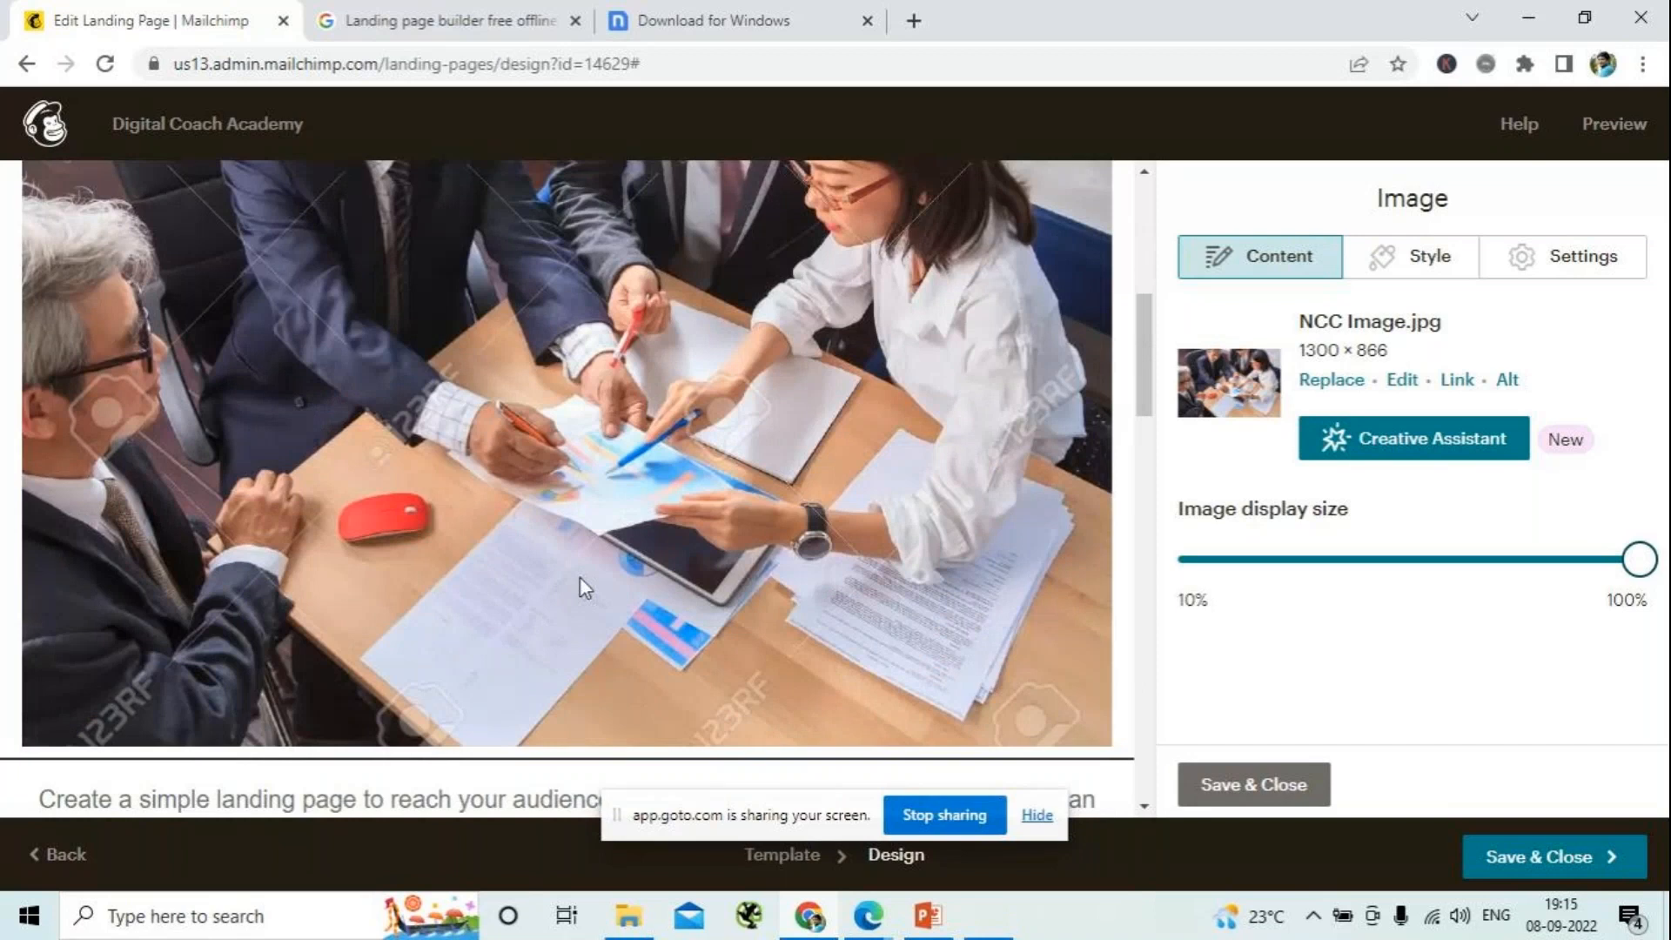
pyautogui.scroll(1, 581, 577)
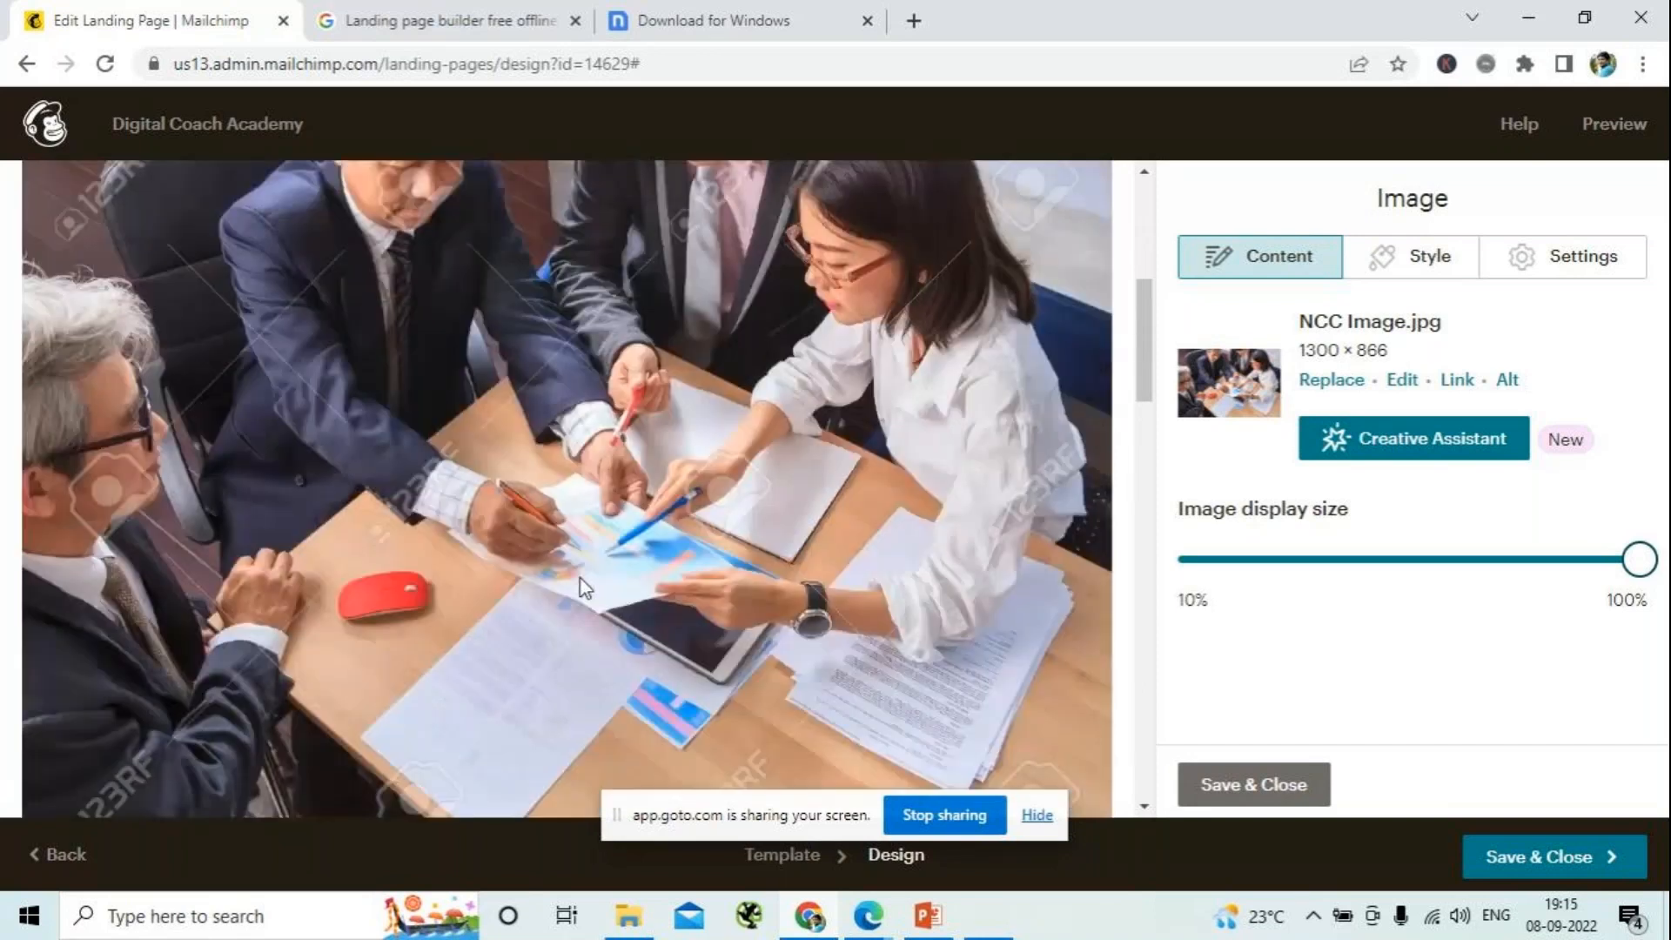
pyautogui.scroll(2, 581, 578)
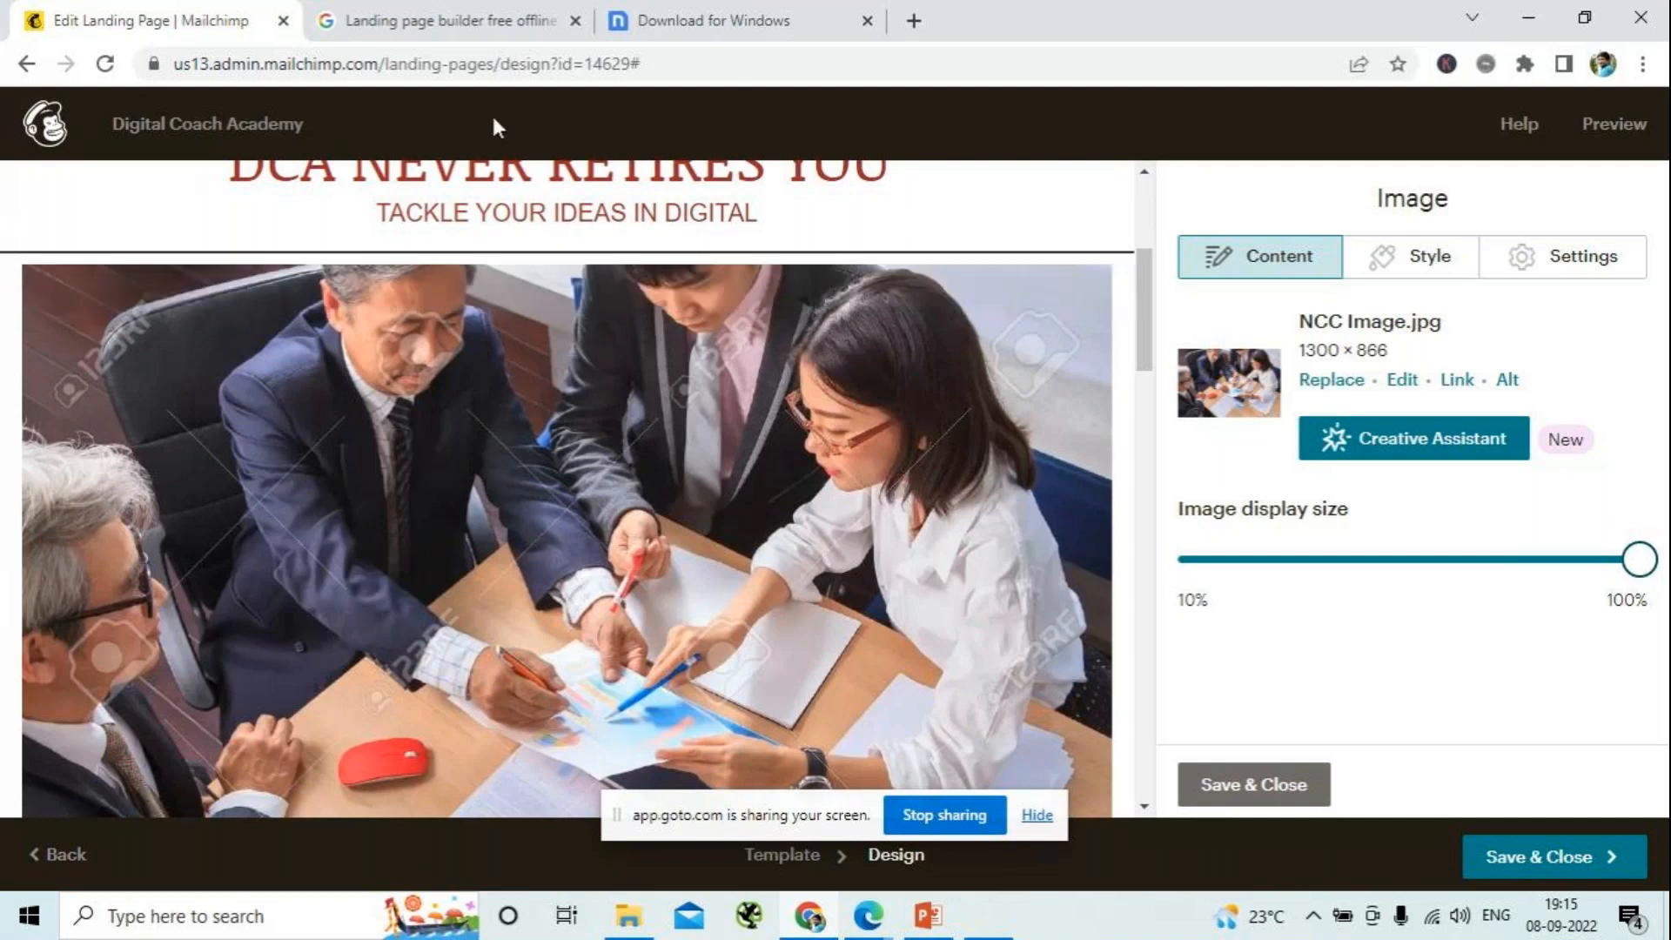
# - Open pexels.com in a new browser tab
pyautogui.click(914, 21)
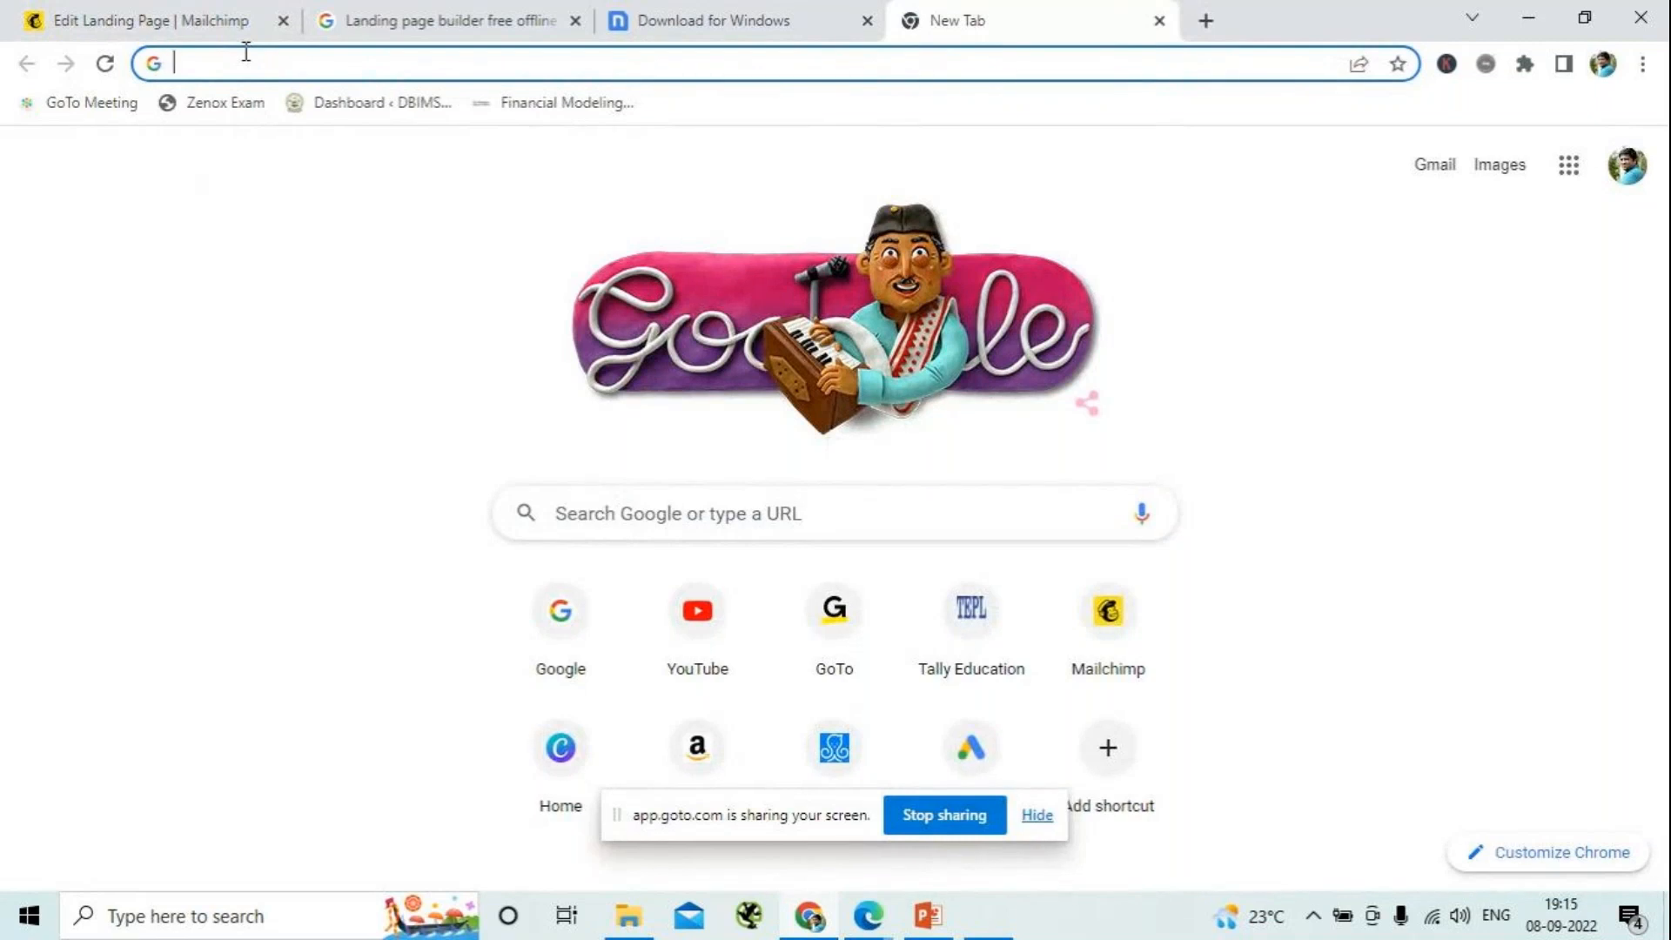
pyautogui.write('PEXELS')
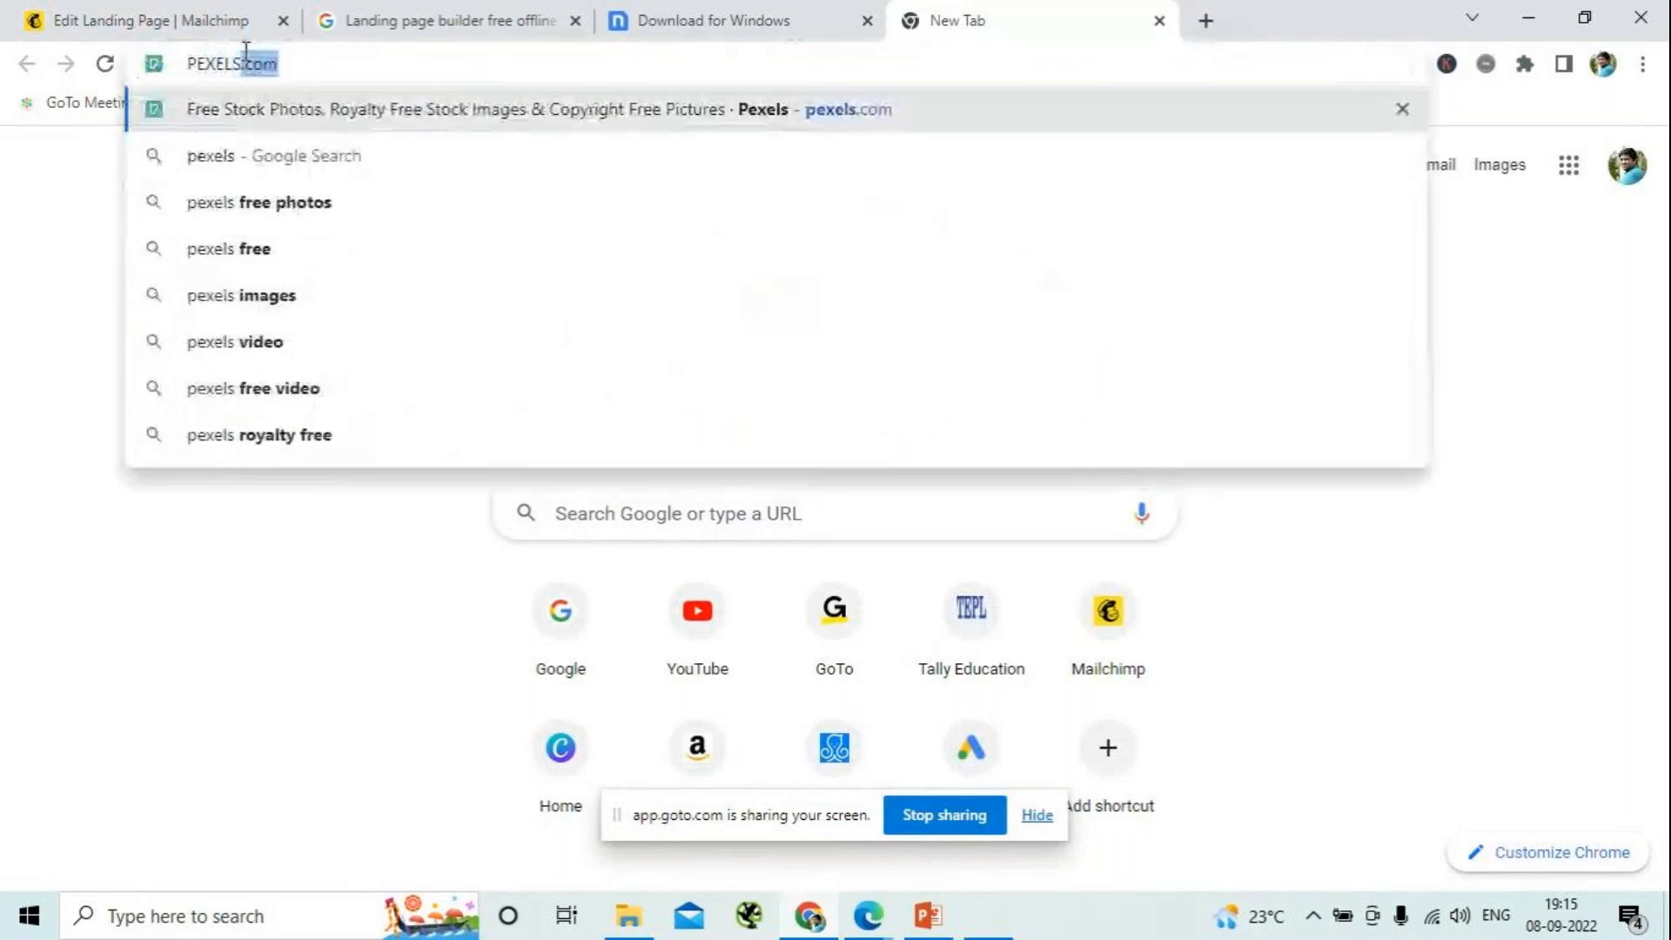
pyautogui.press('BackSpace')
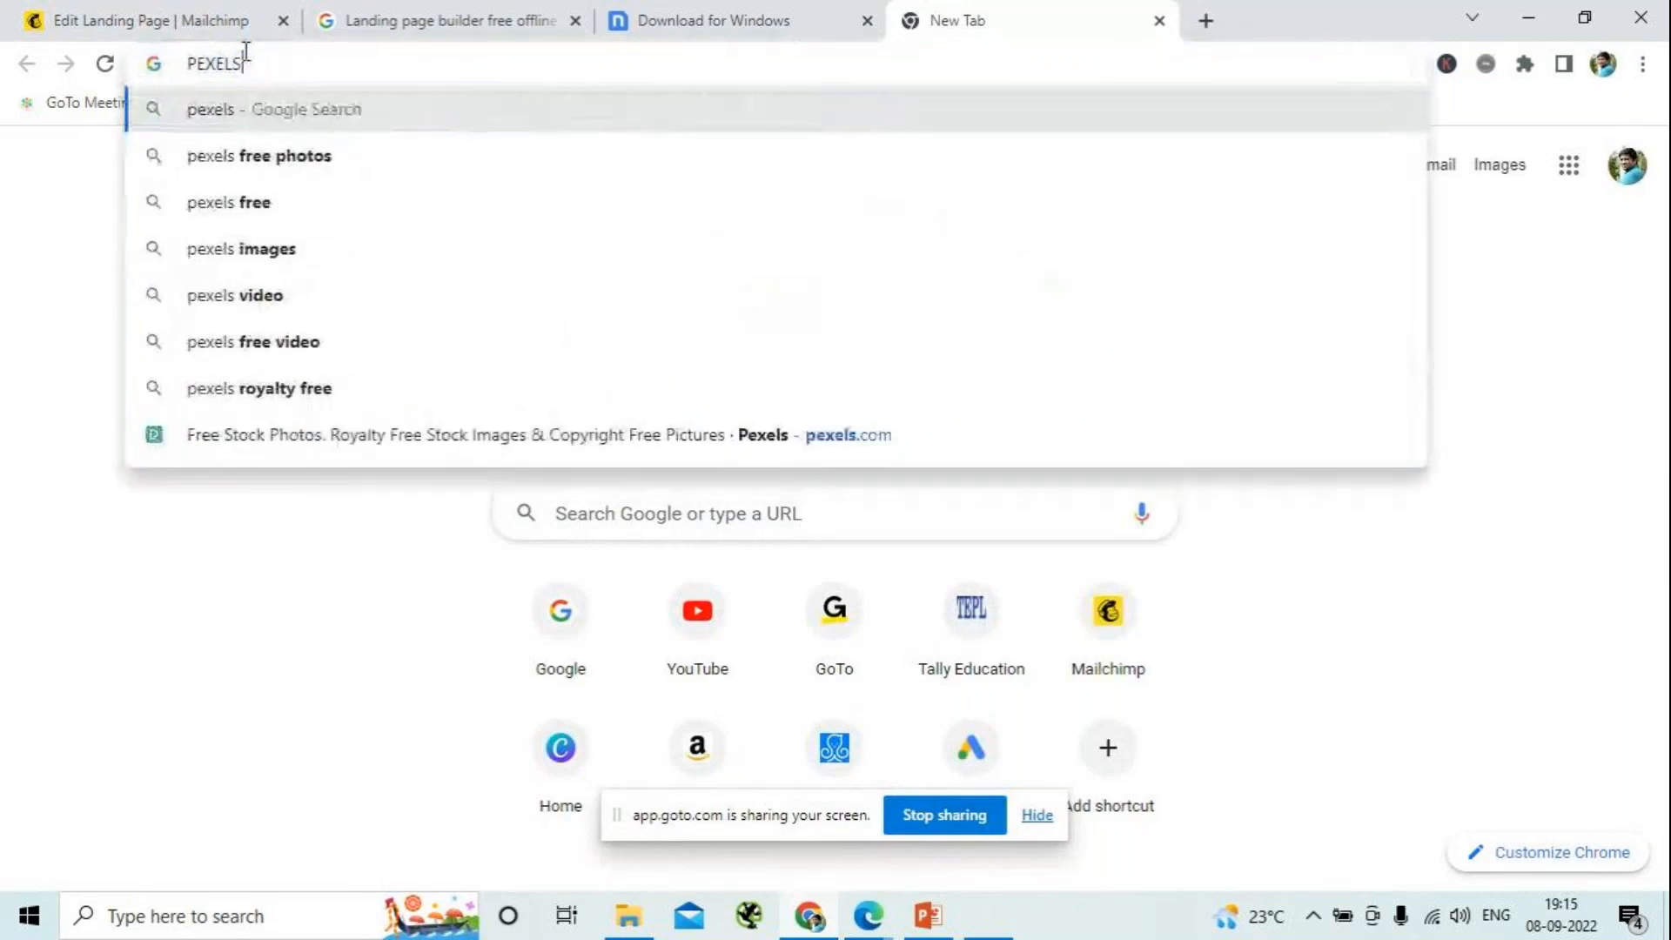
pyautogui.press('BackSpace')
pyautogui.press('BackSpace')
pyautogui.press('BackSpace')
pyautogui.press('BackSpace')
pyautogui.press('BackSpace')
pyautogui.press('BackSpace')
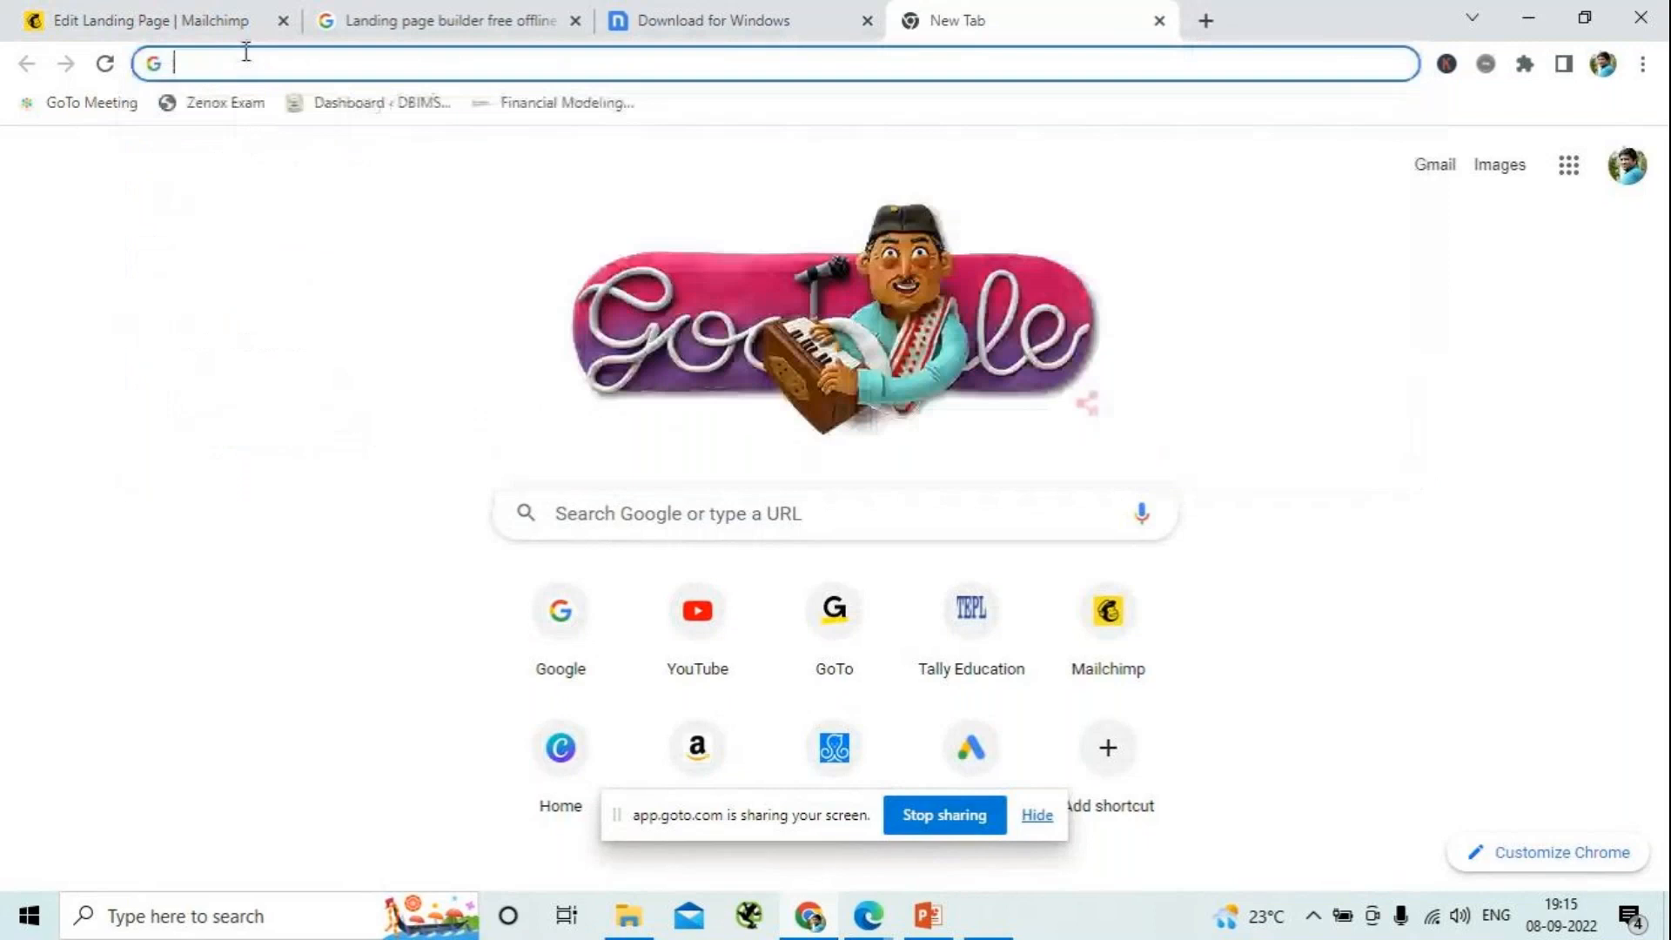
pyautogui.write('pexels.com')
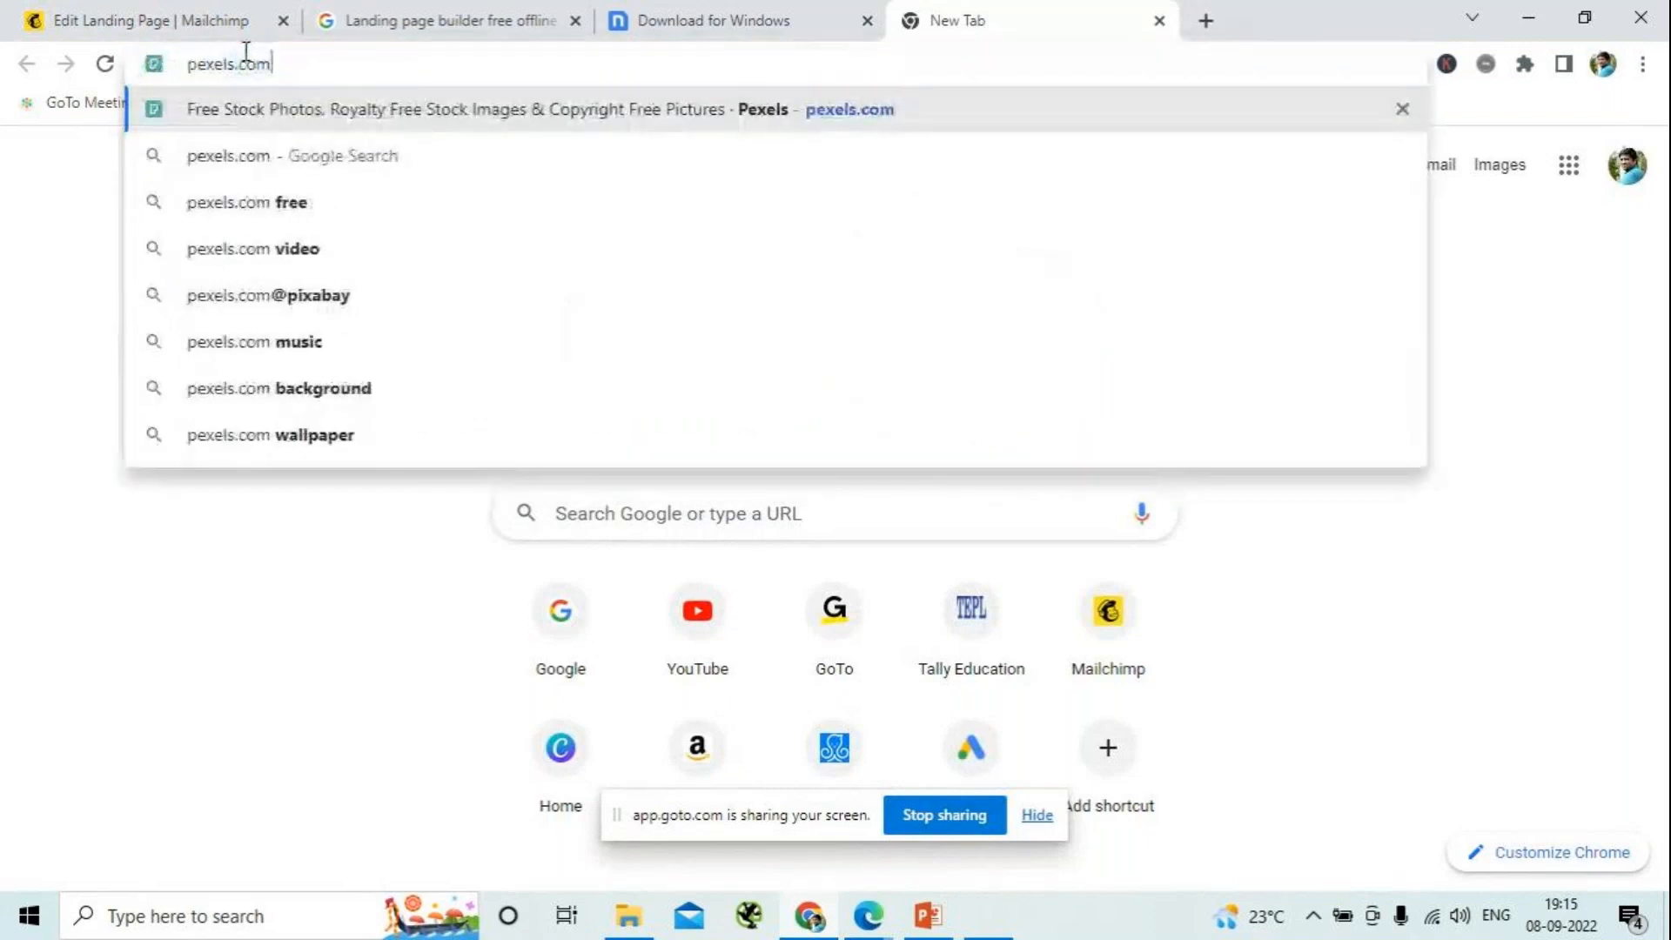
pyautogui.press('Return')
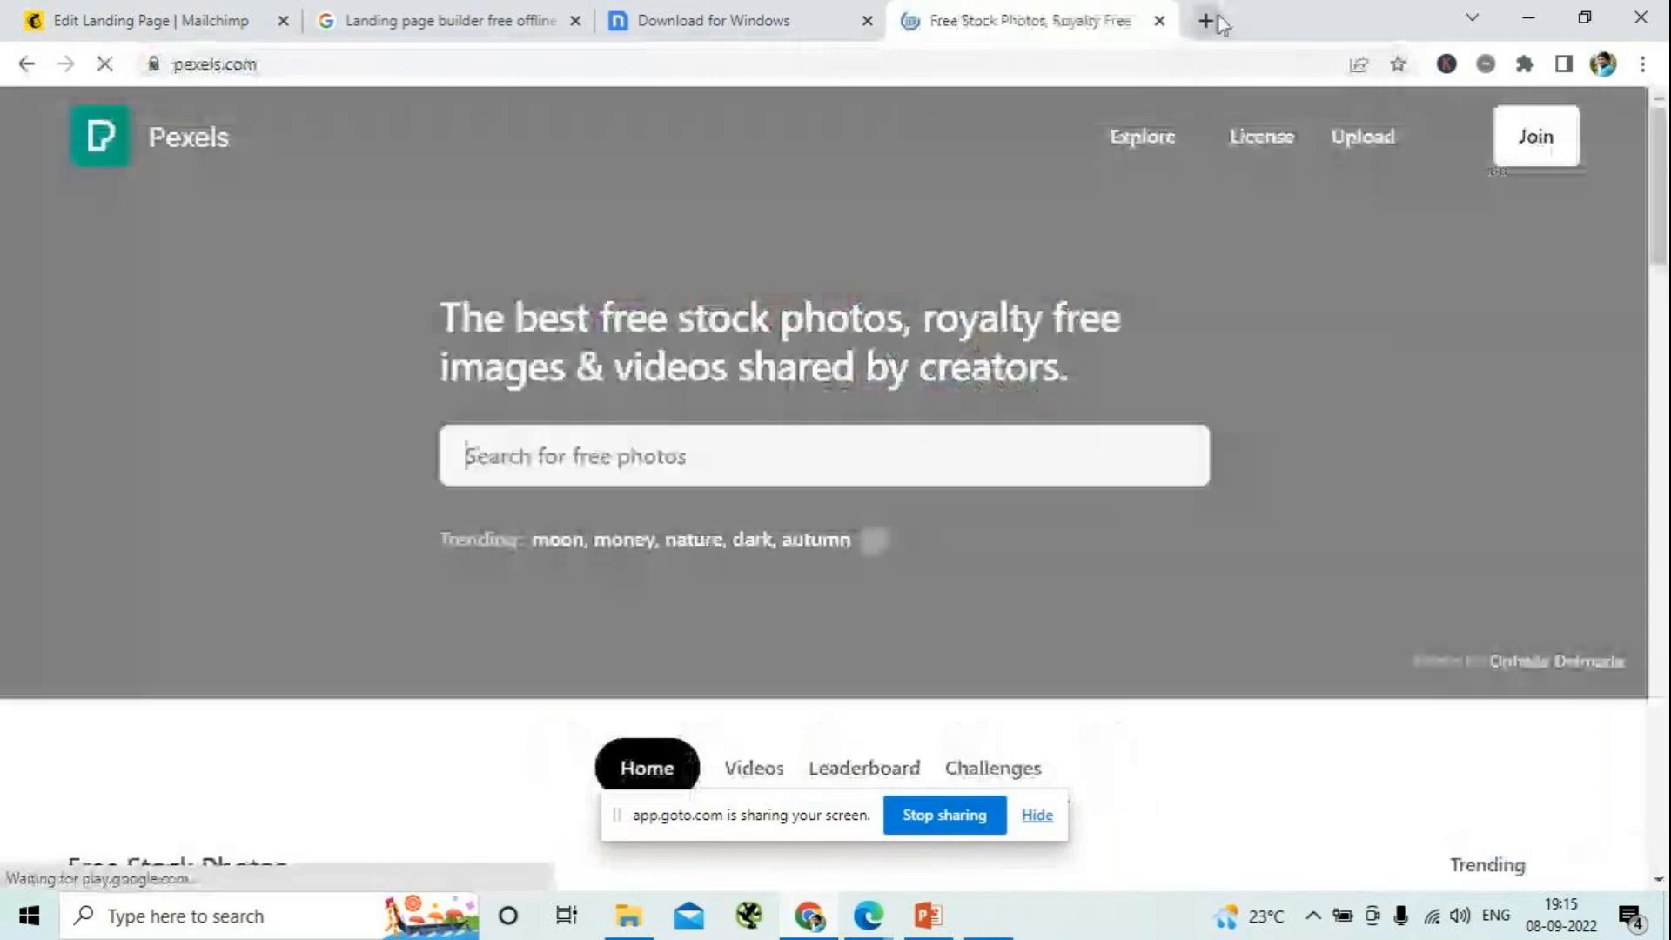
# - Open pixabay.com in another new browser tab
pyautogui.click(1219, 20)
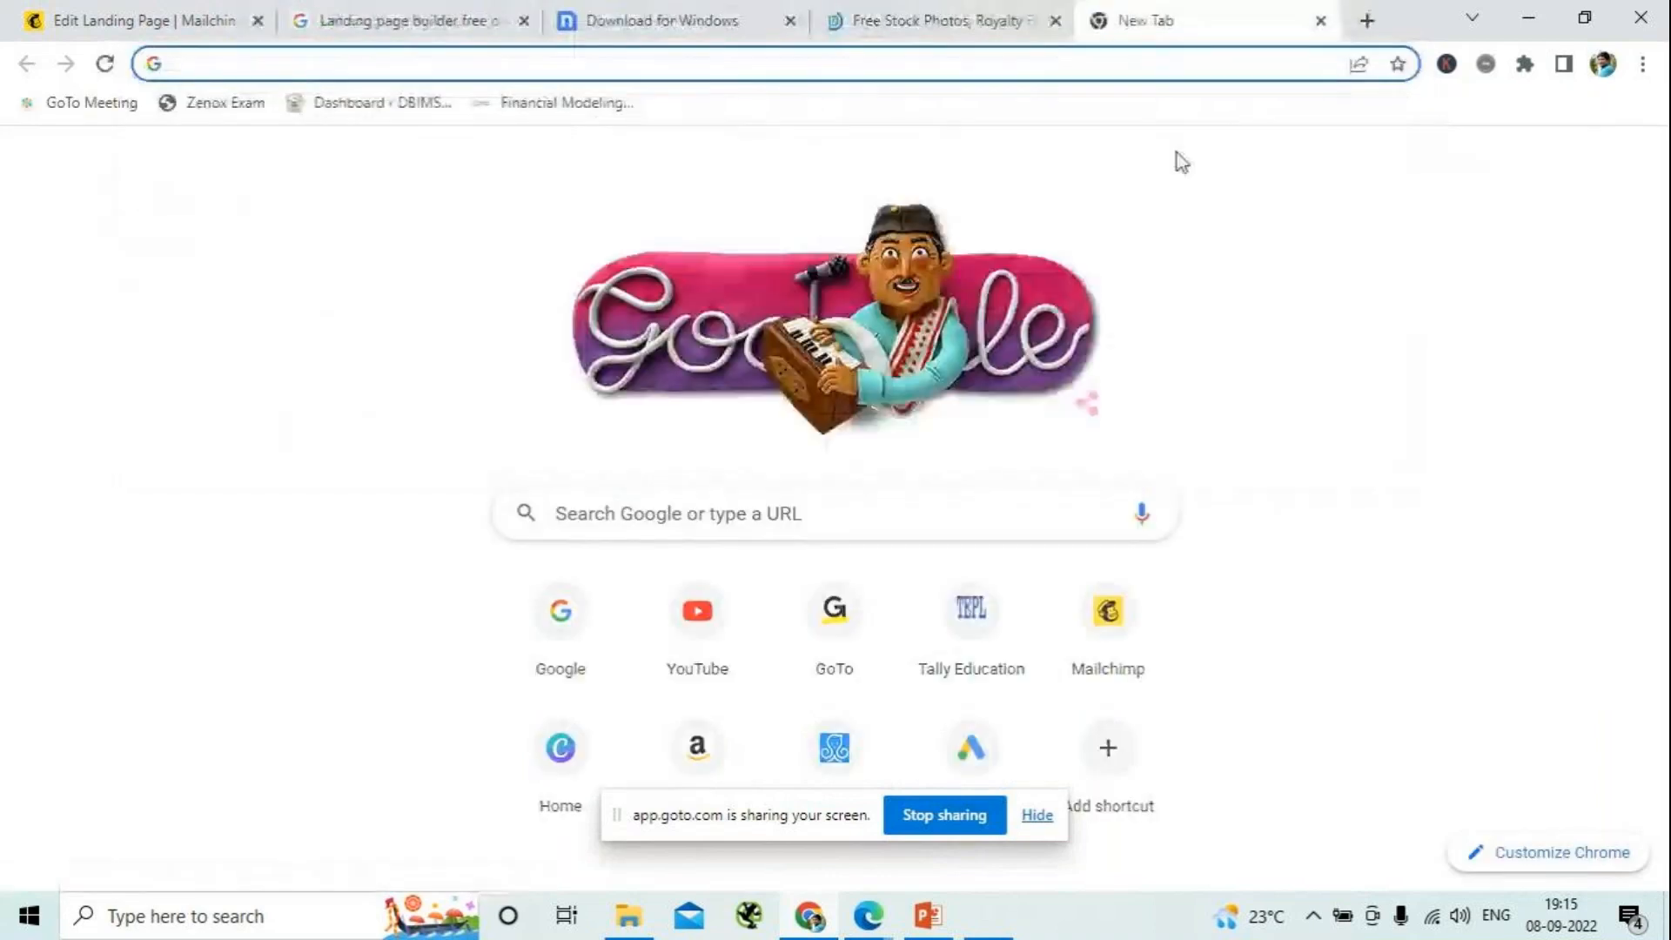
pyautogui.write('pixabay.com')
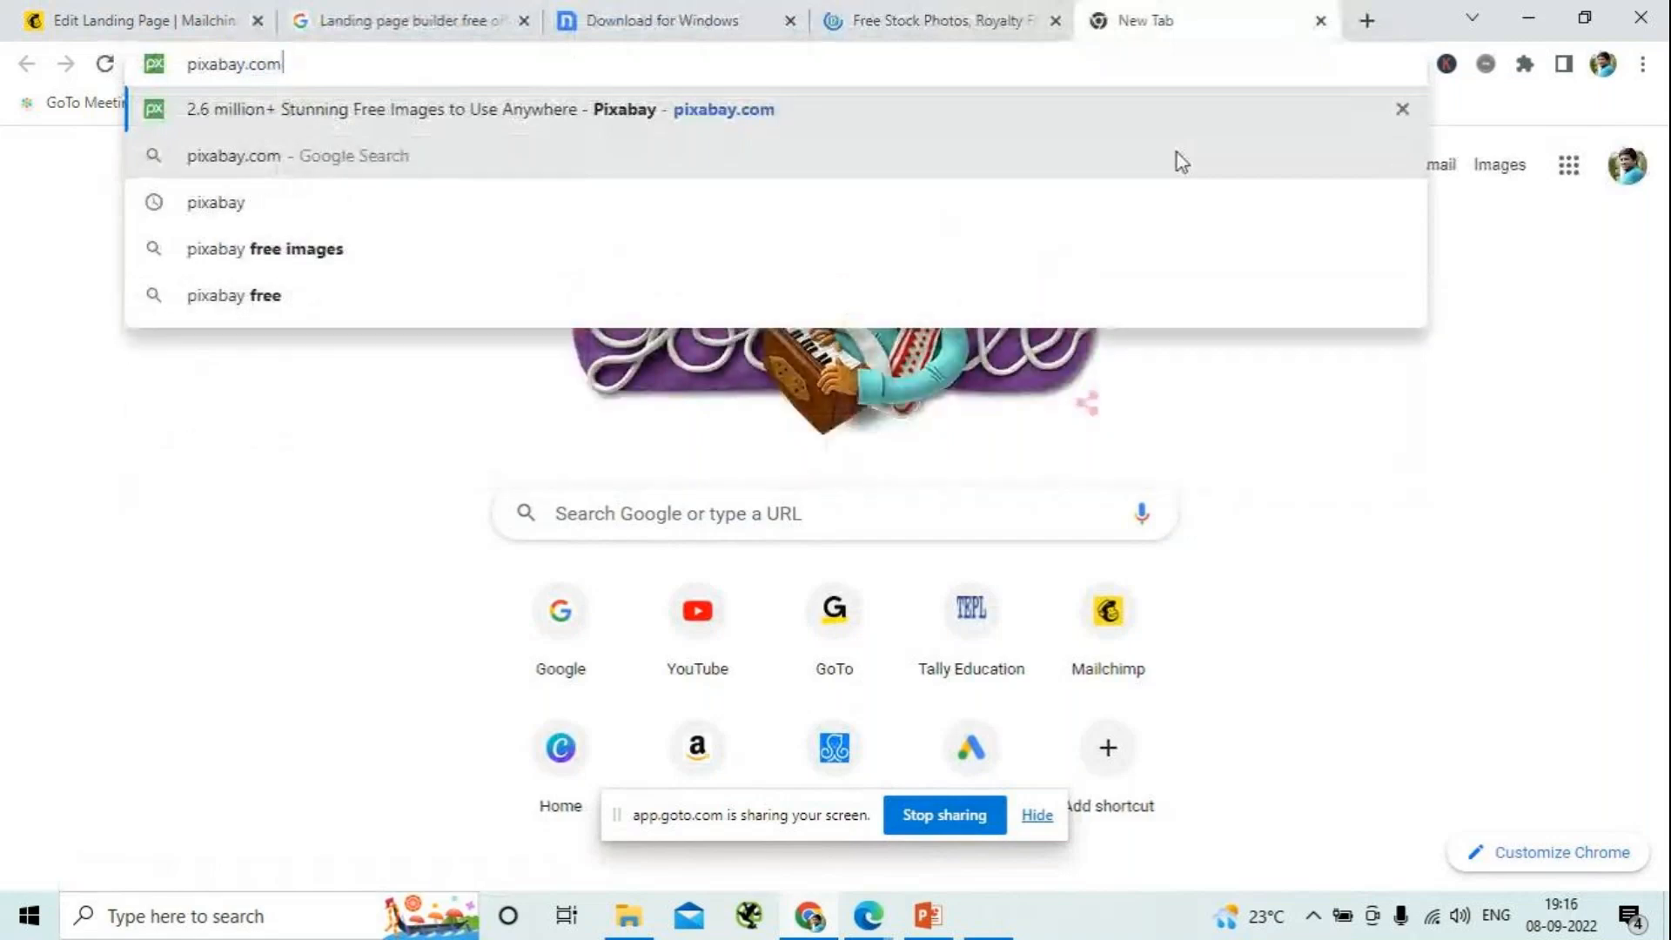
pyautogui.press('Return')
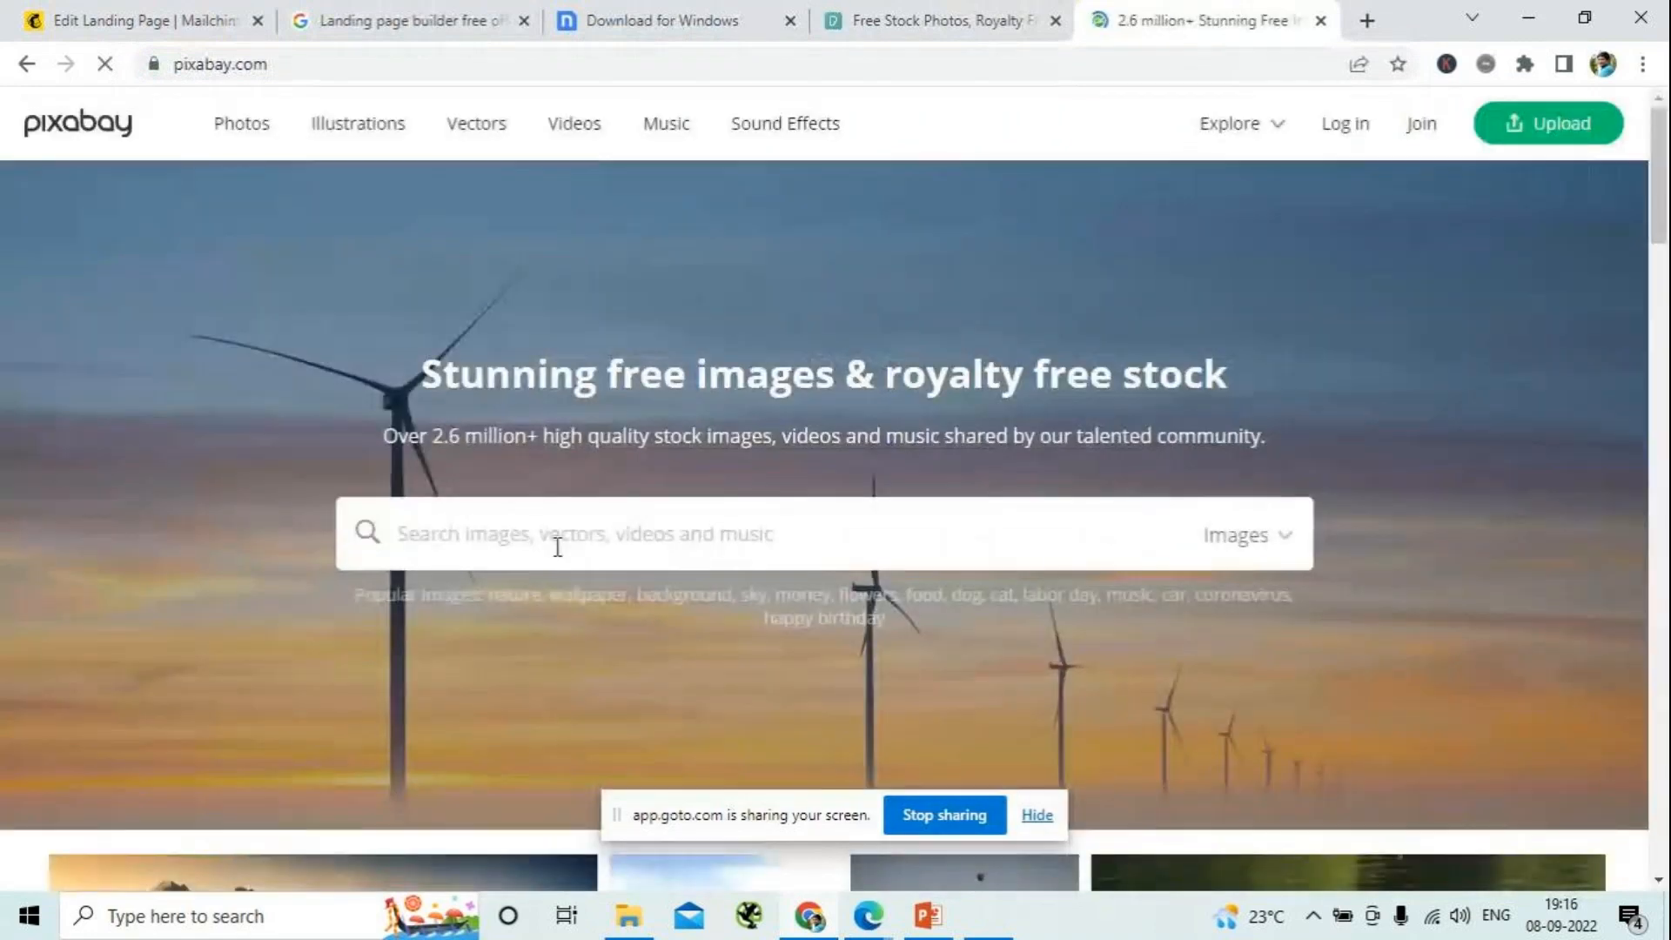
# - Search Pixabay's images for "office meeting"
pyautogui.write('o')
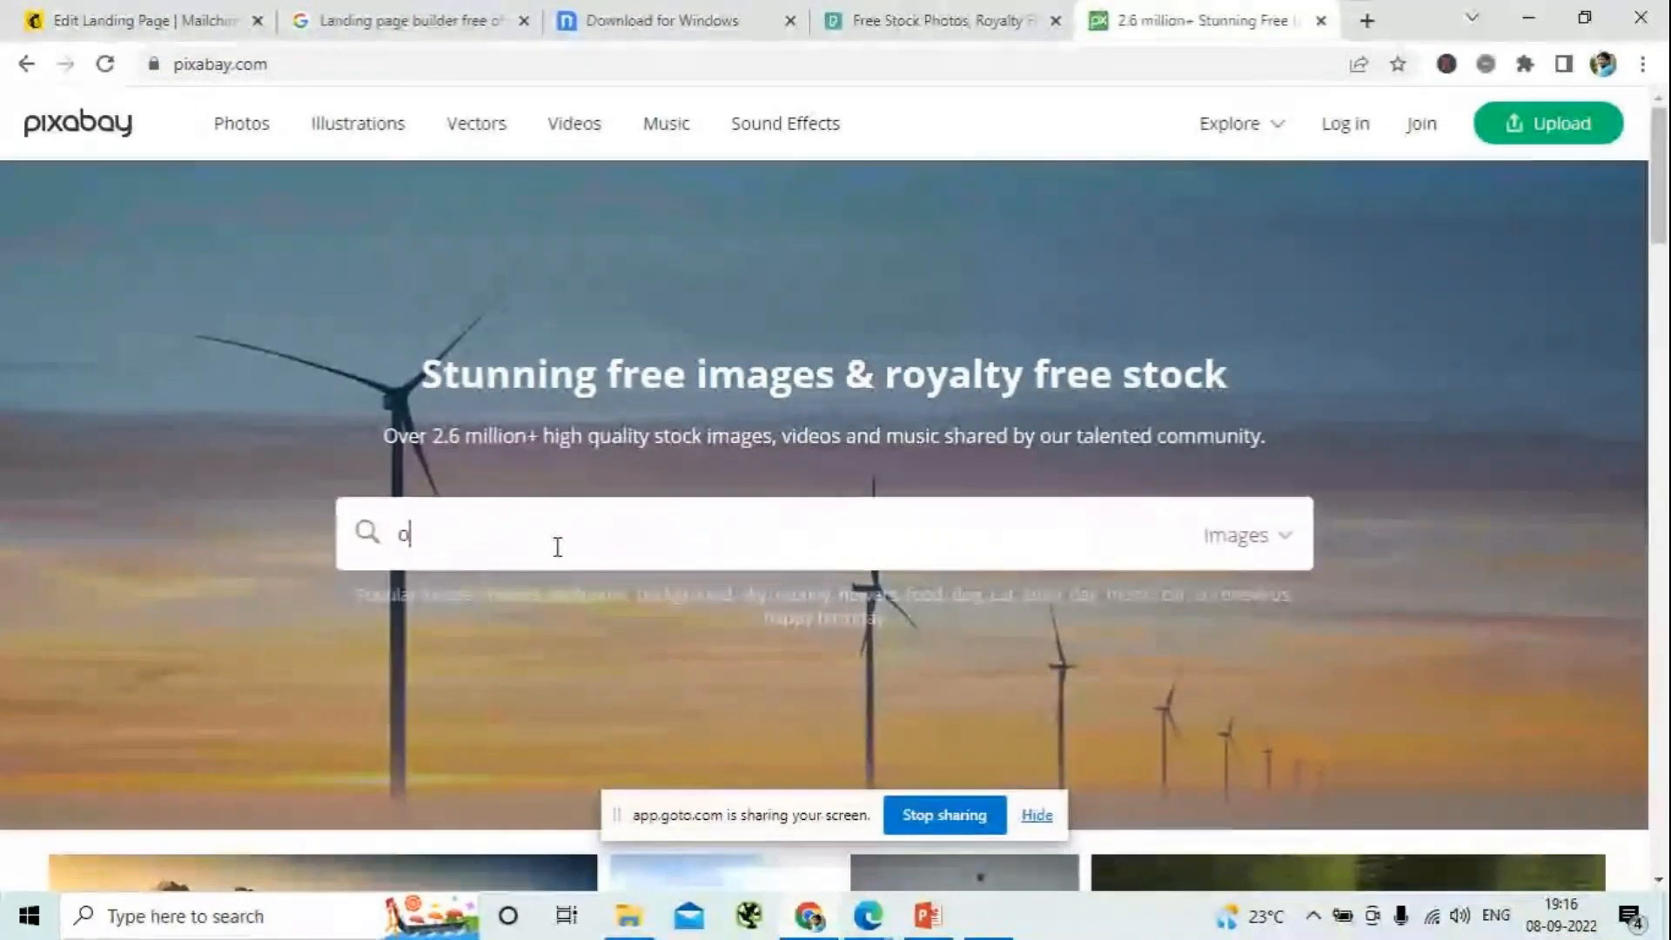
pyautogui.write('ffice ')
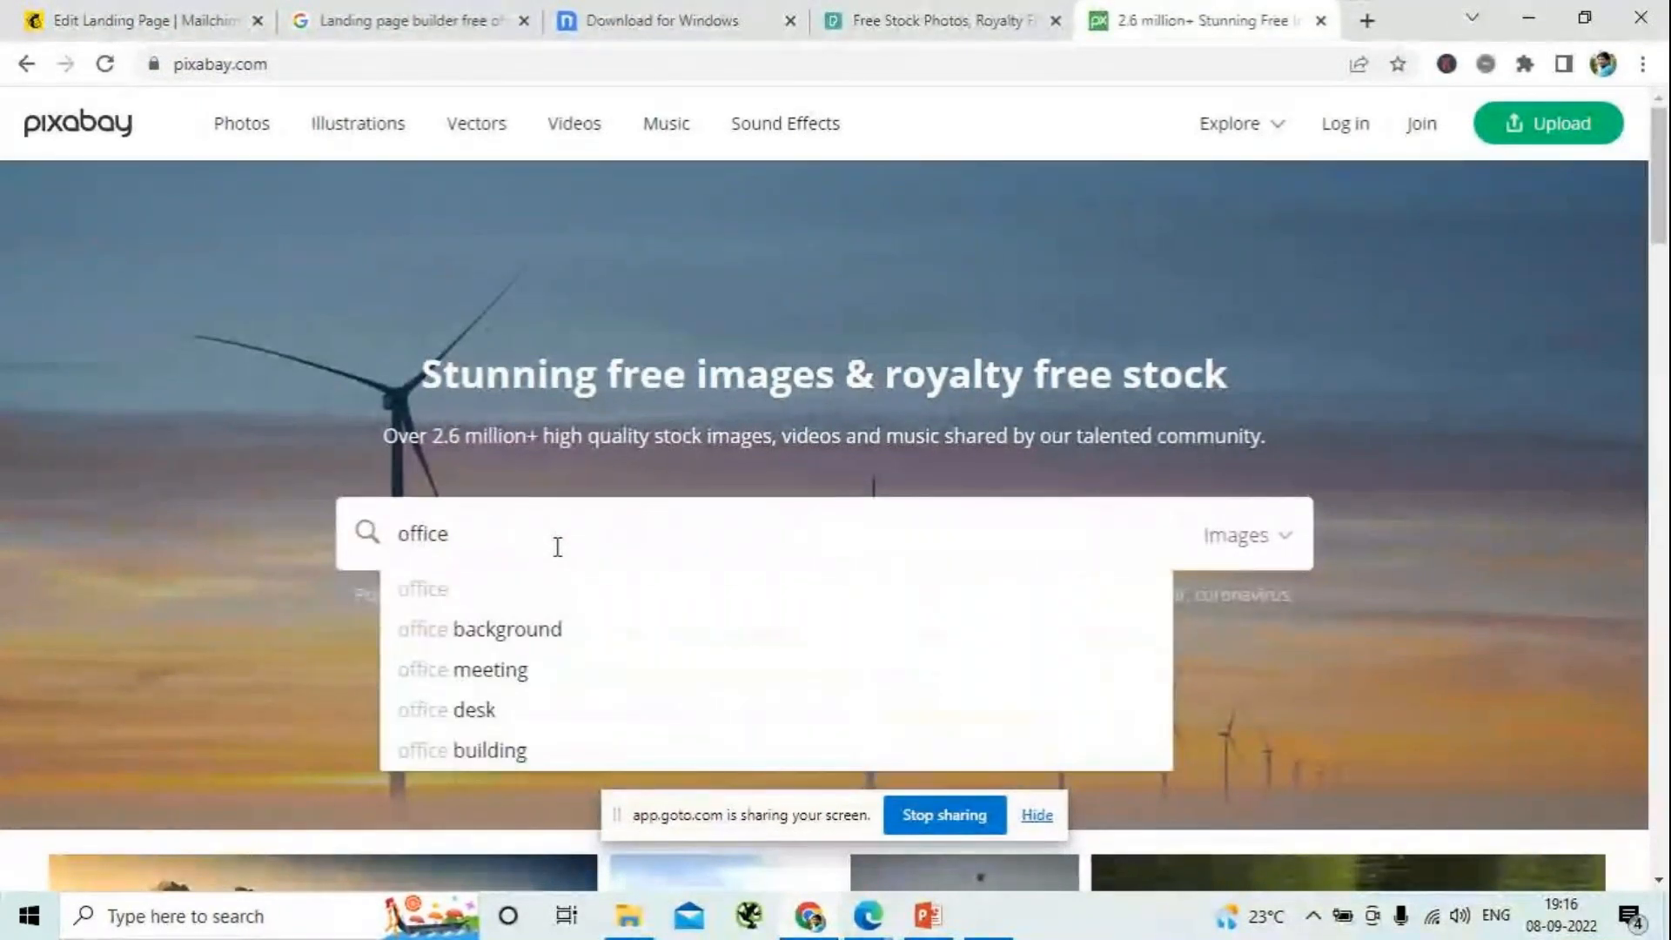
pyautogui.write('meet')
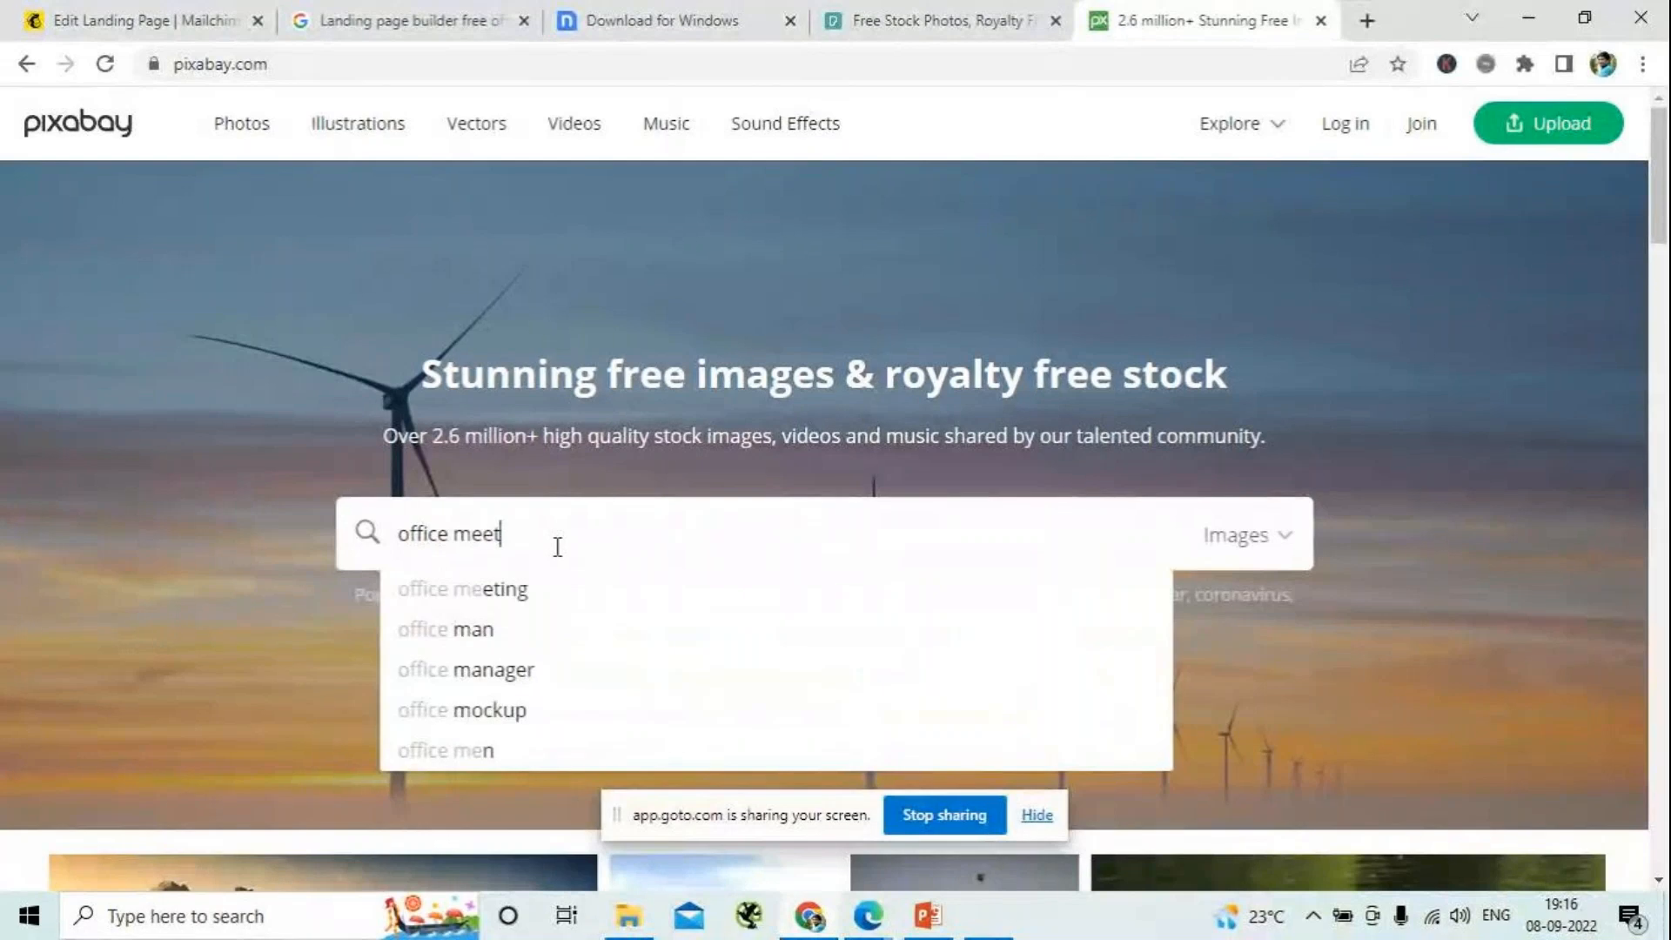
pyautogui.write('ing')
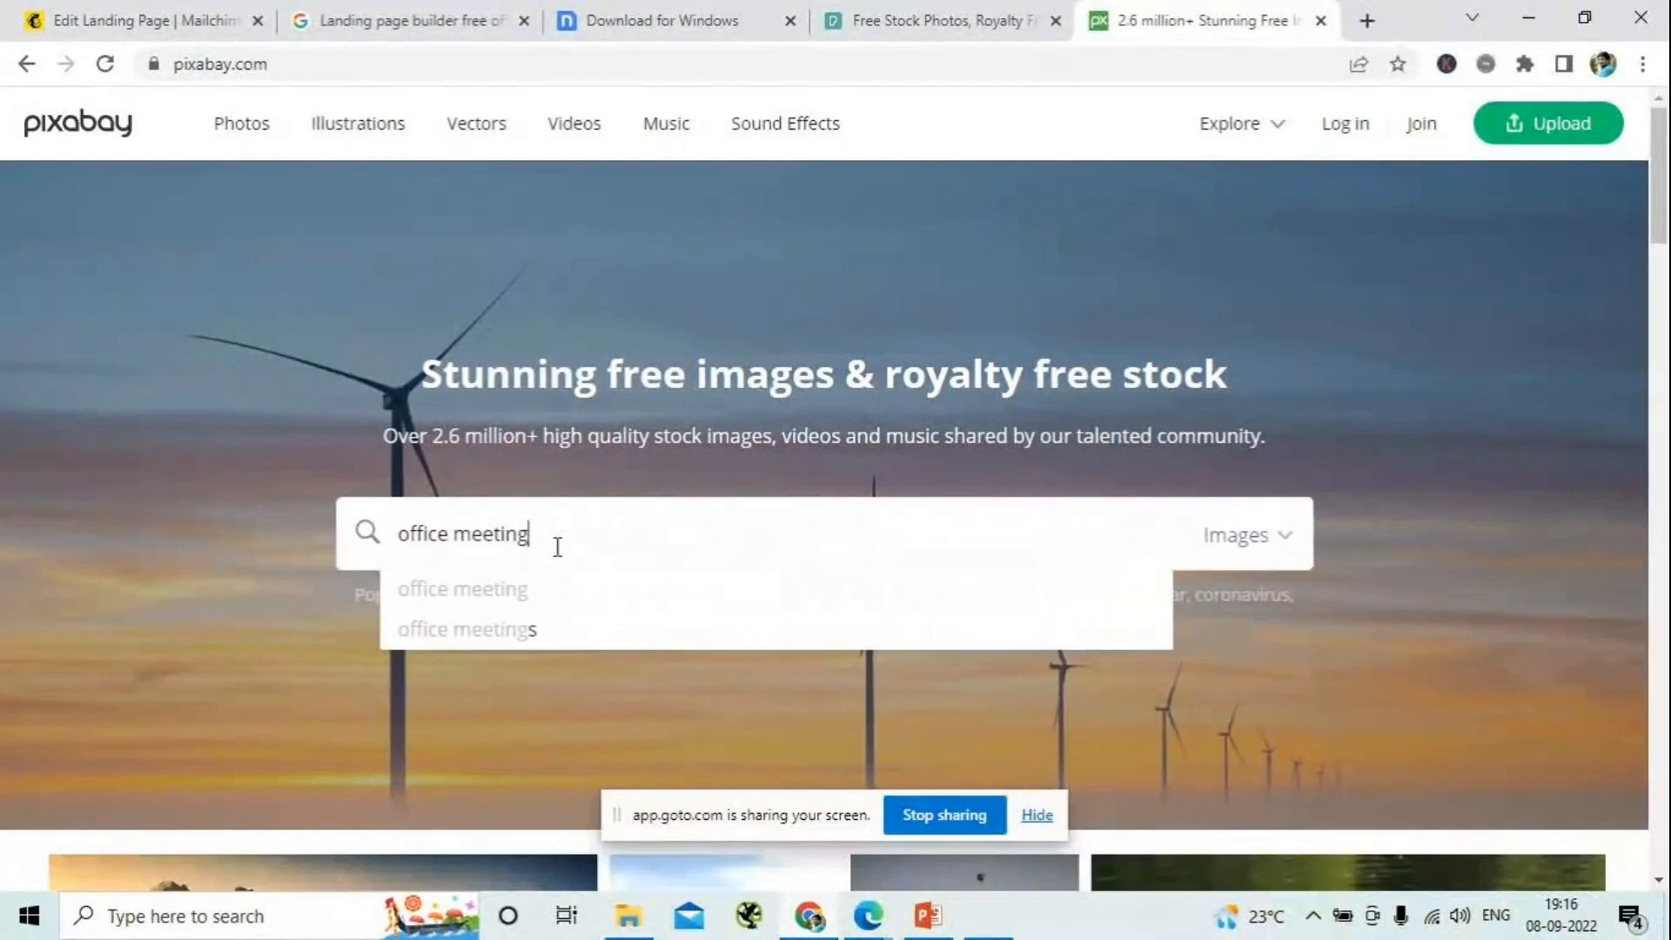
pyautogui.press('Return')
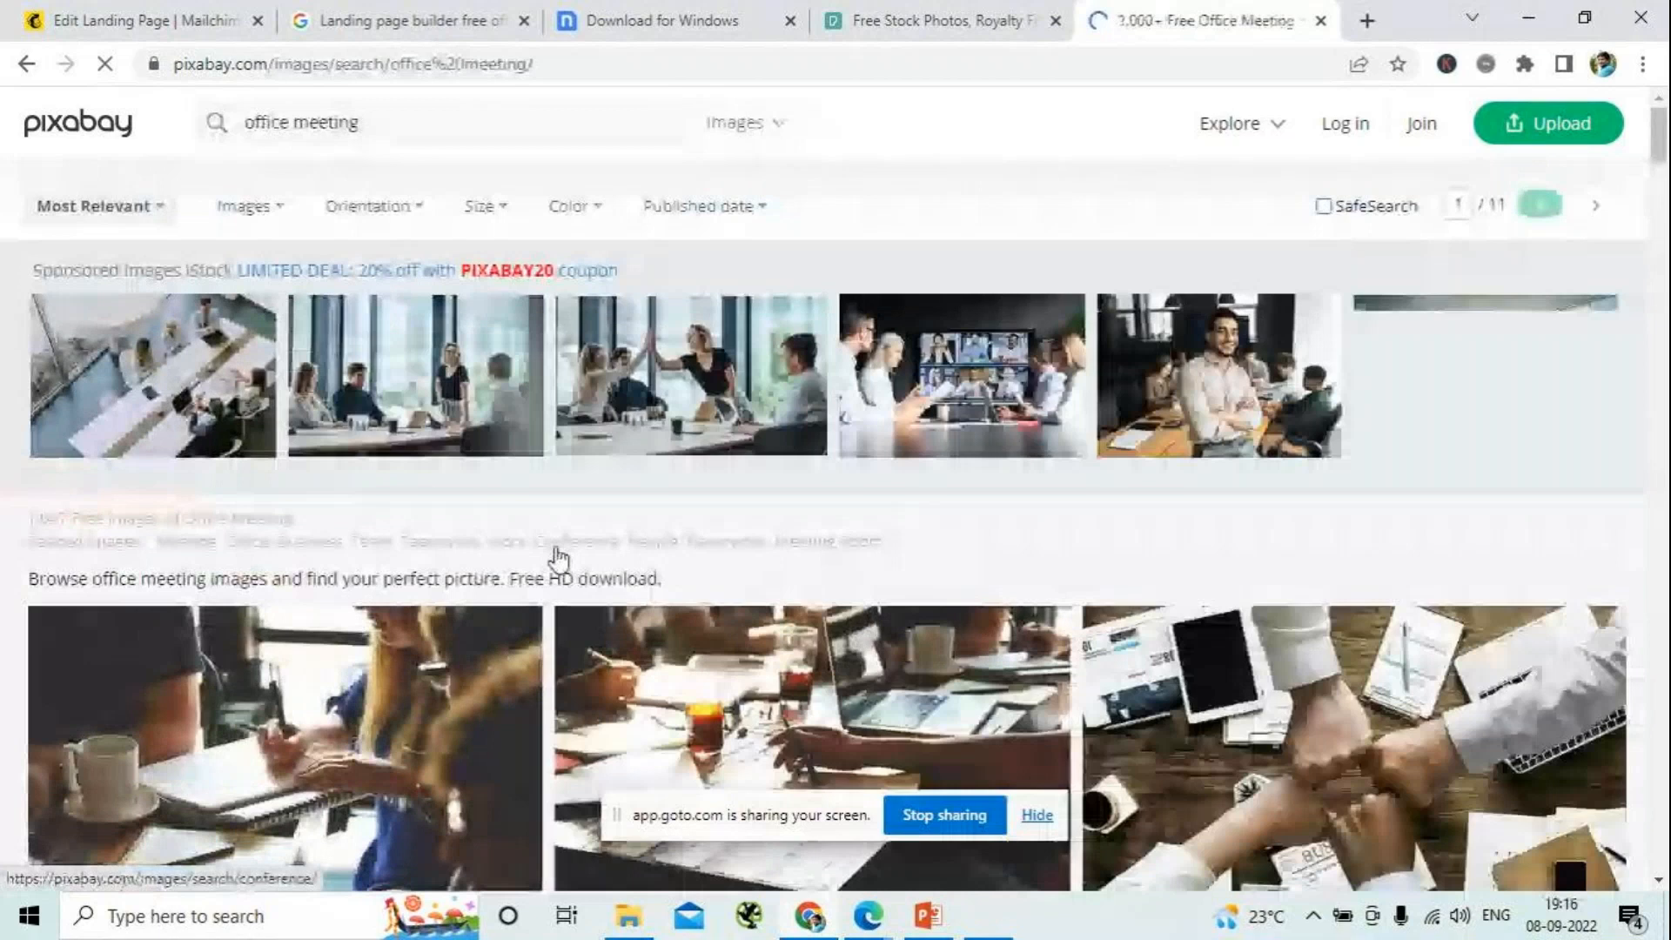
# - Open the teamwork cooperation photo of joined fists from the results and sign in to Pixabay with a listed Google account
pyautogui.scroll(-8, 857, 465)
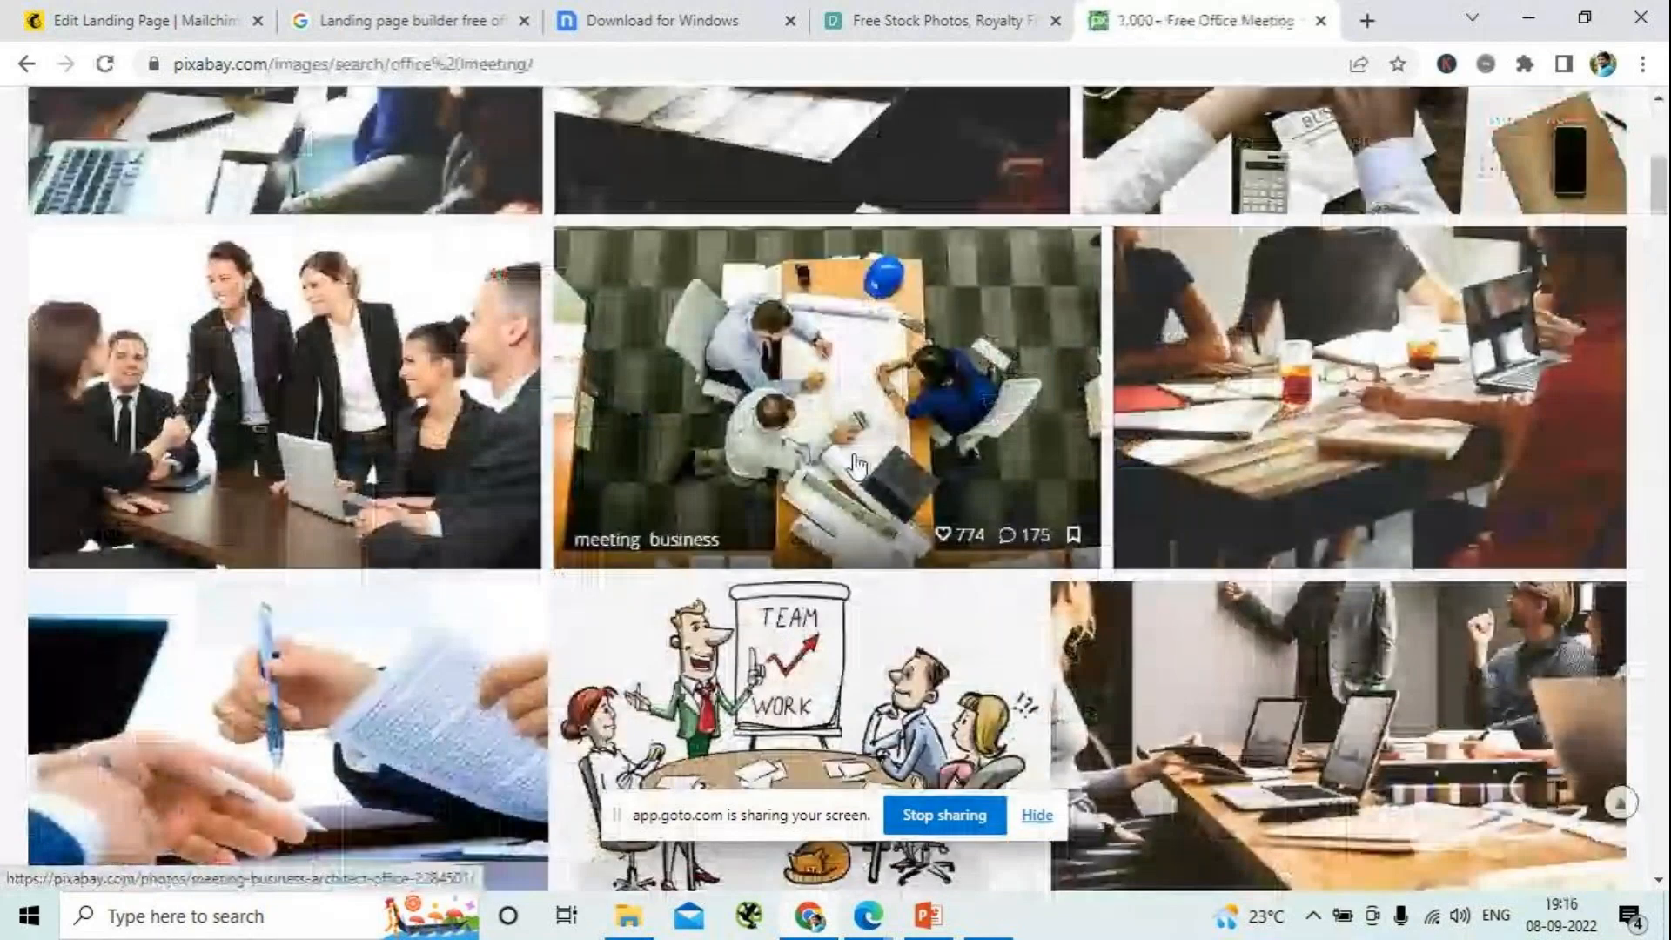
pyautogui.scroll(-4, 1076, 393)
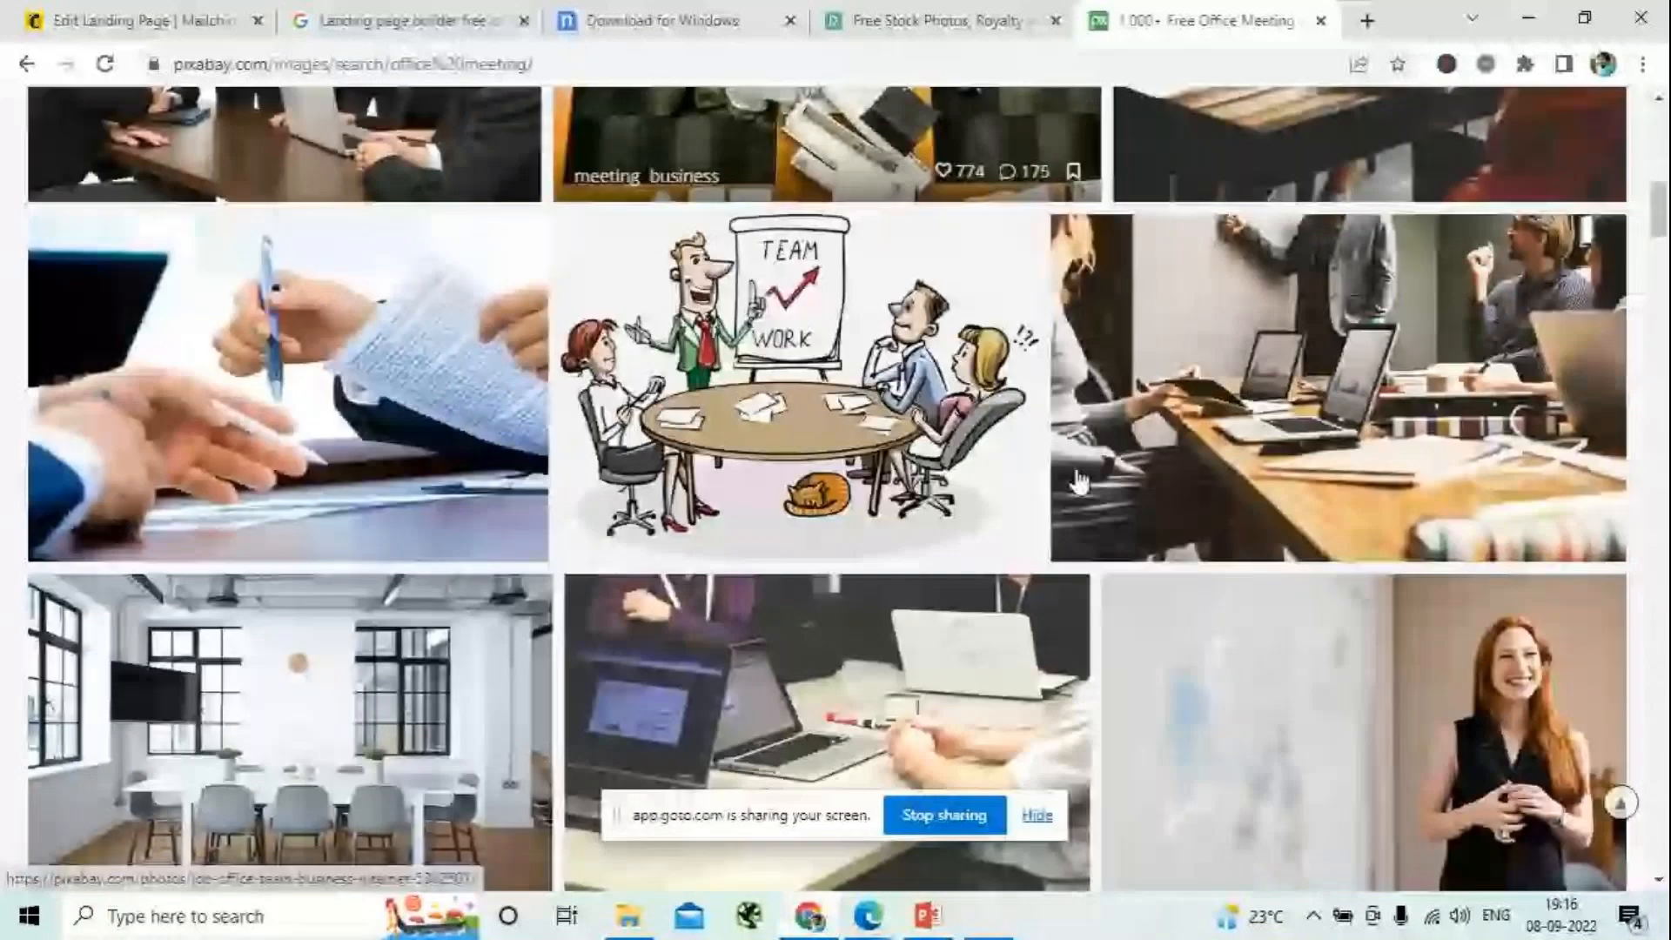
pyautogui.scroll(-1, 1070, 474)
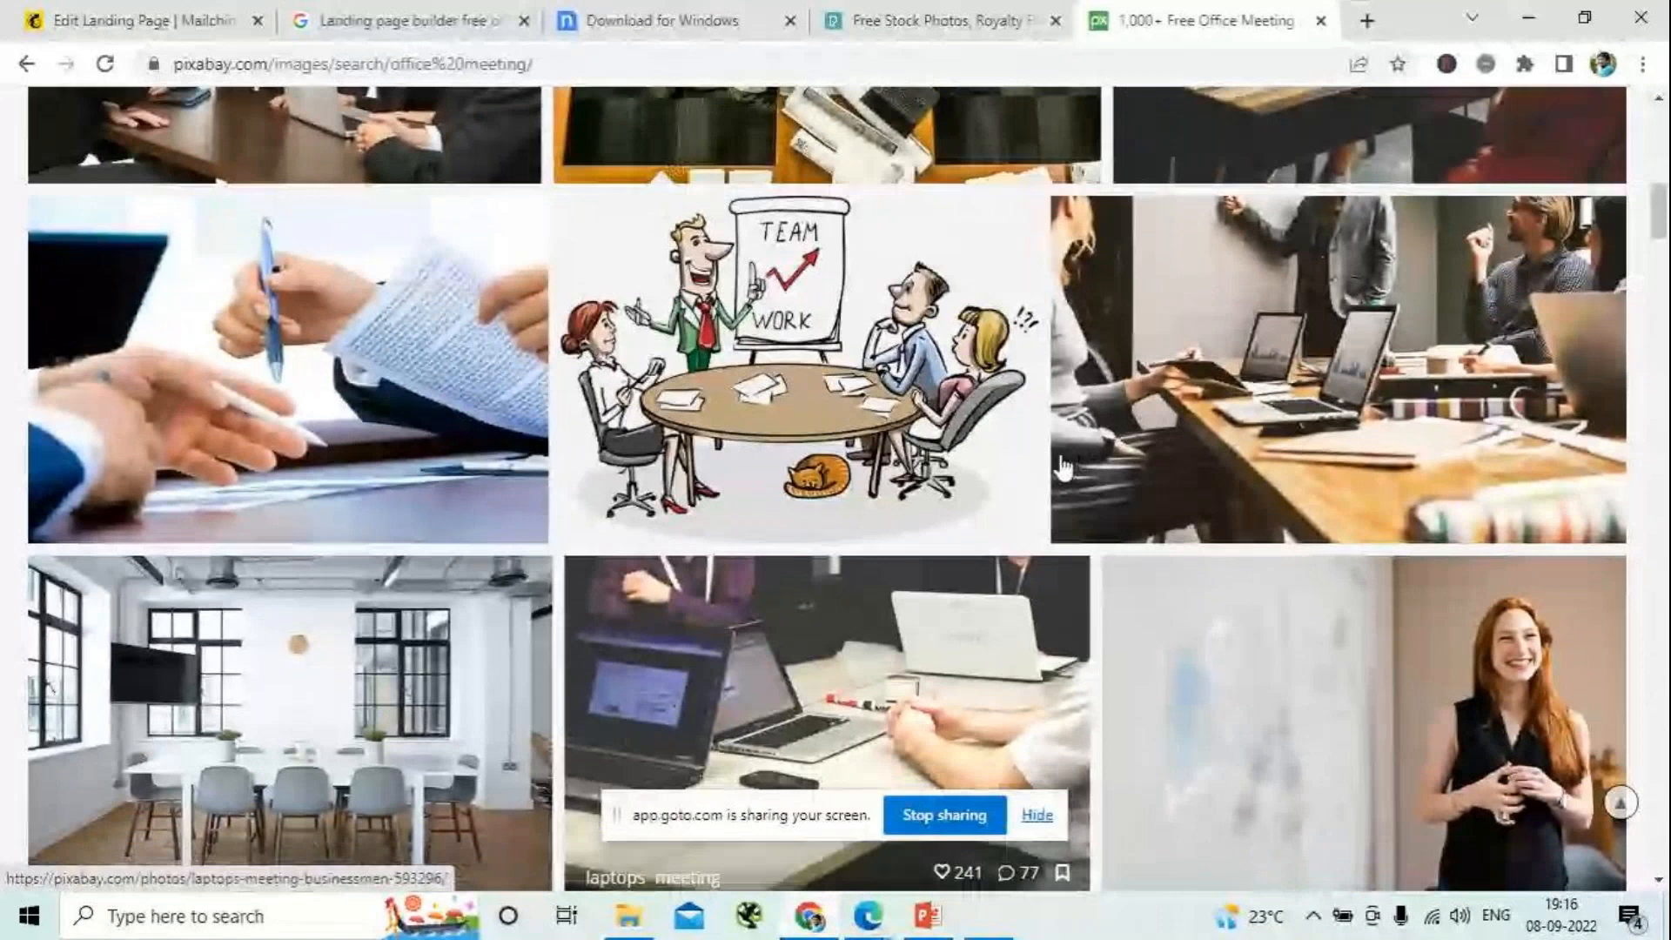
pyautogui.scroll(-10, 1063, 468)
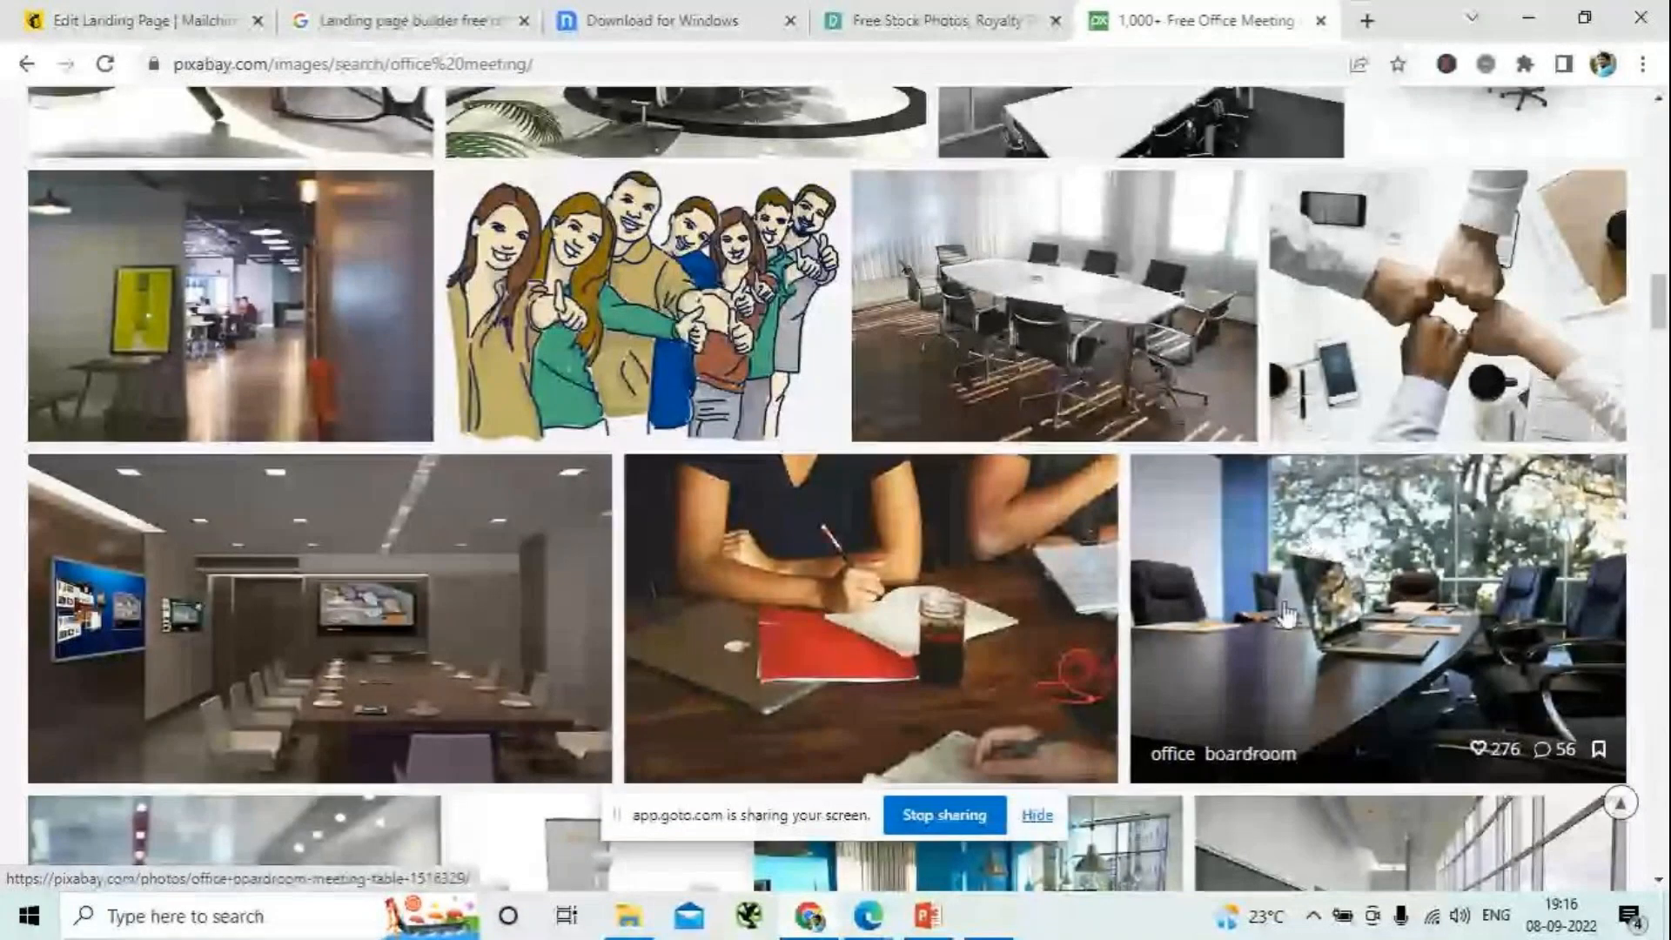
pyautogui.click(1440, 342)
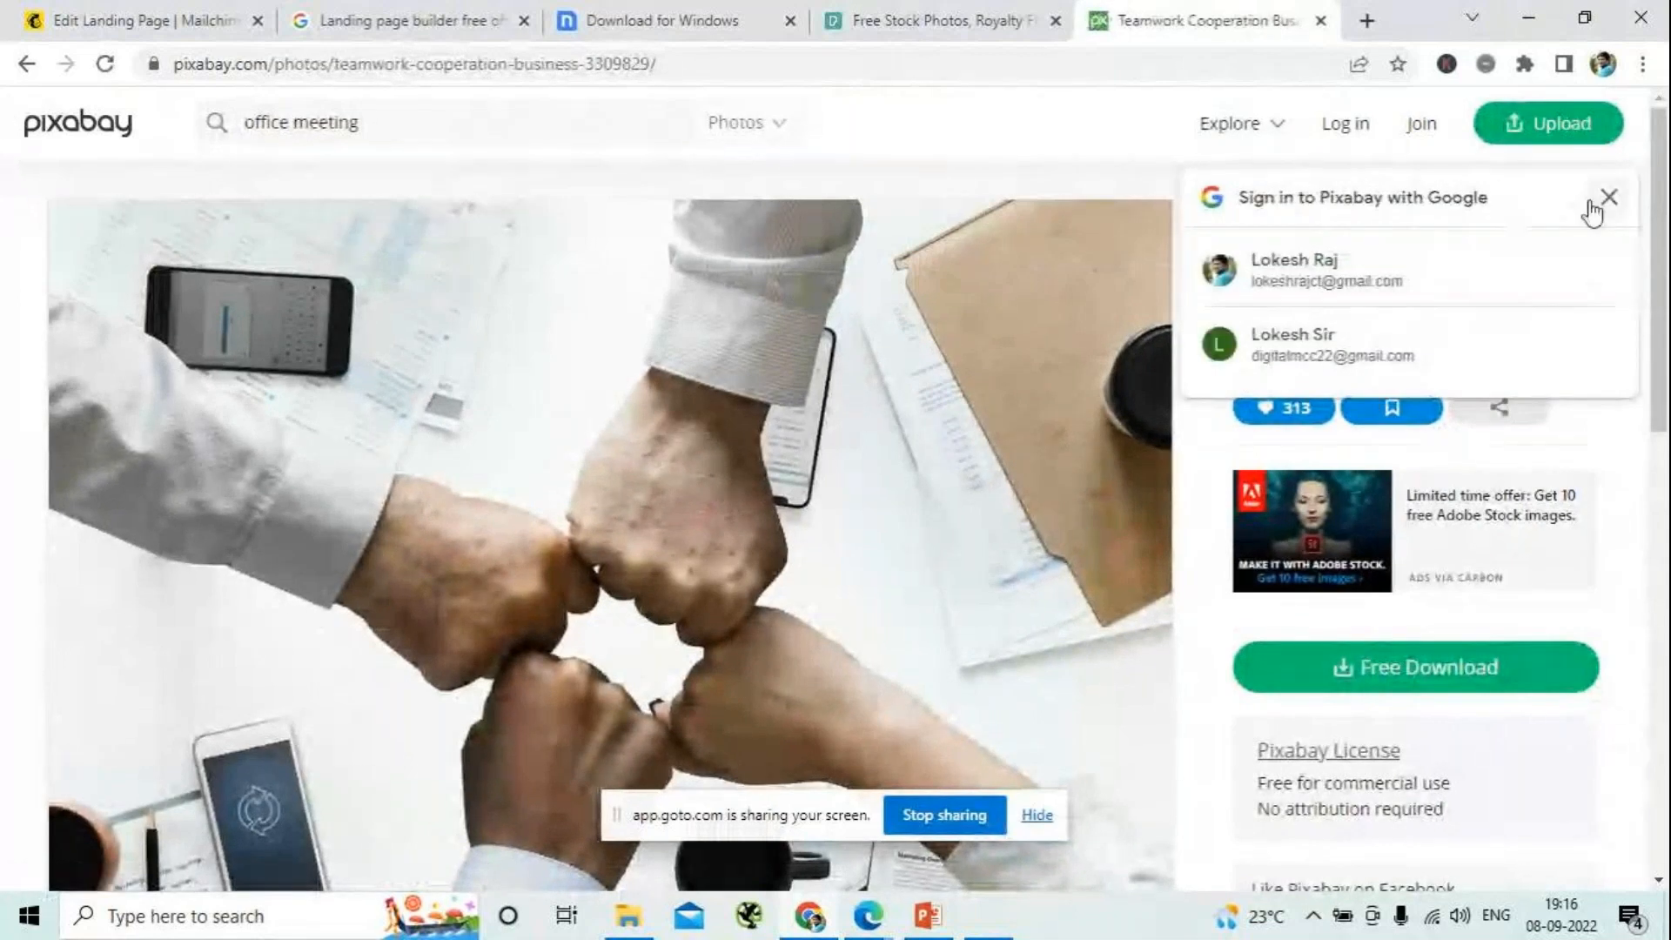
pyautogui.click(1333, 294)
pyautogui.click(1397, 338)
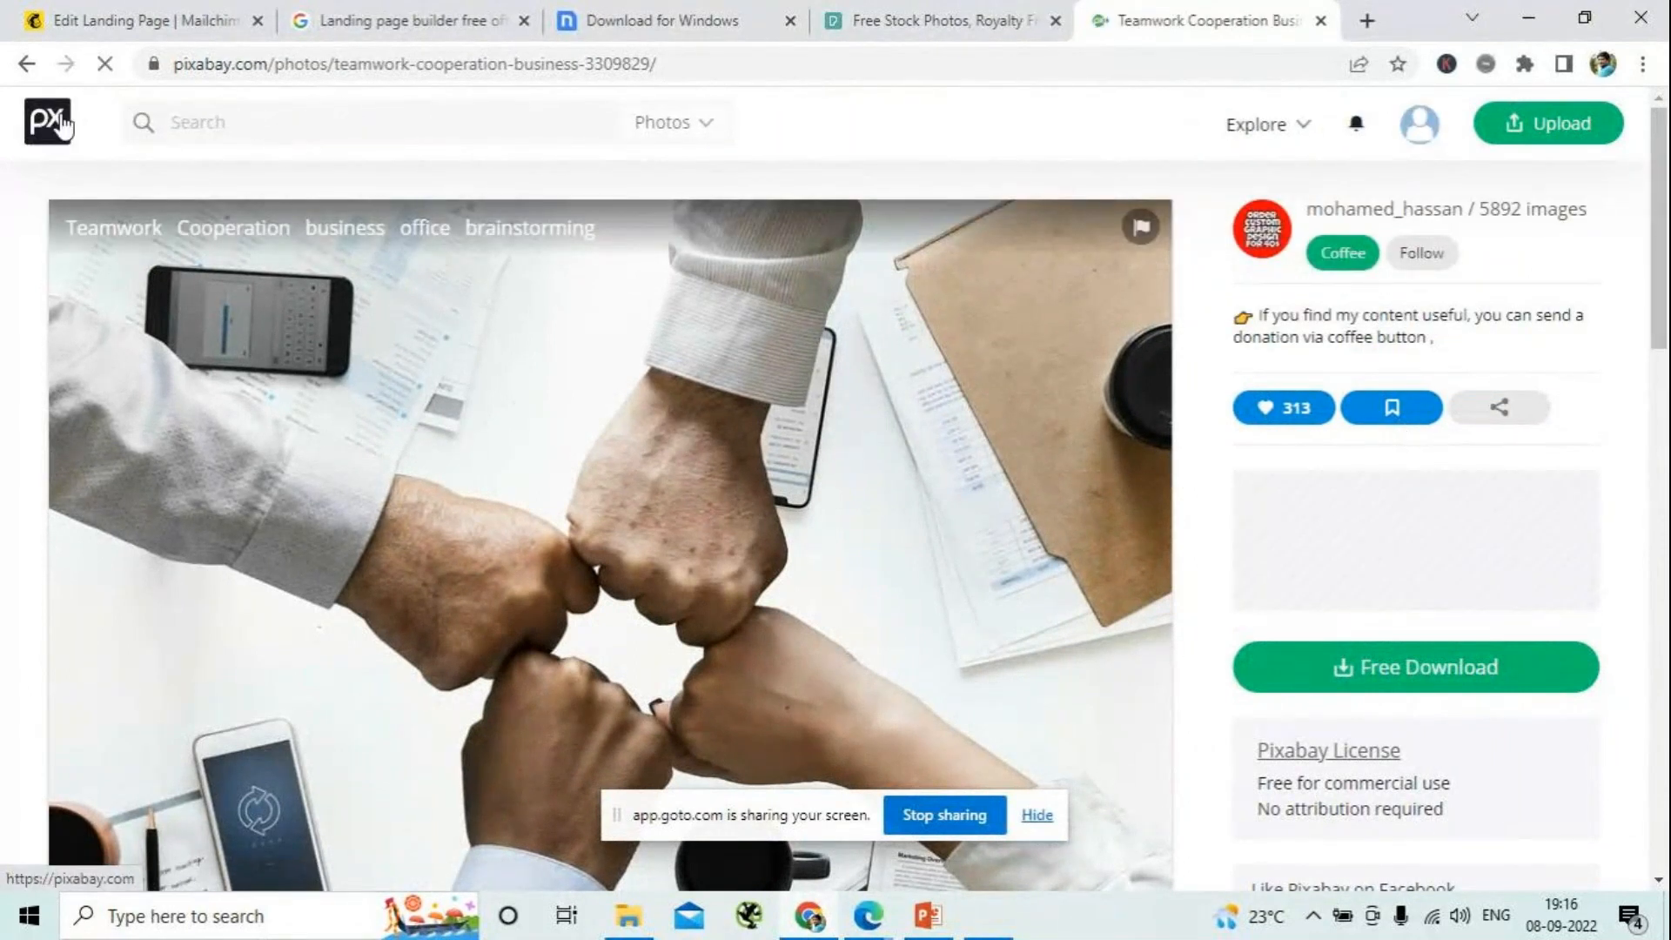
# - Return to the office meeting results and open the businessman photo with the finger pointing at a magnifier
pyautogui.click(174, 120)
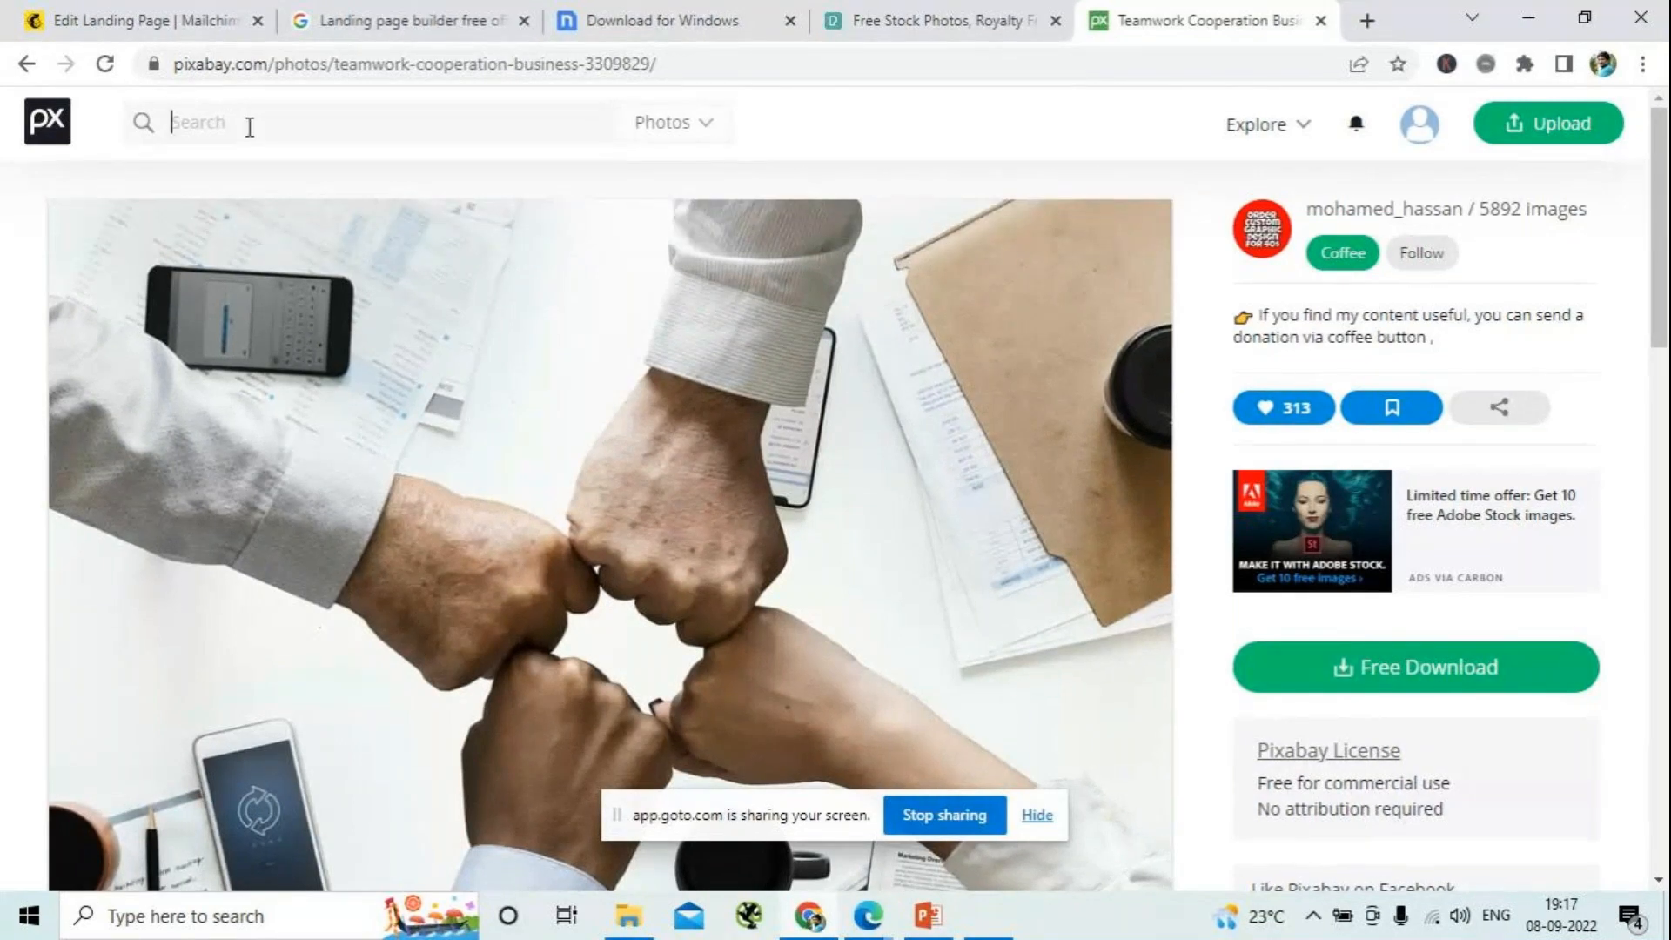
pyautogui.click(27, 63)
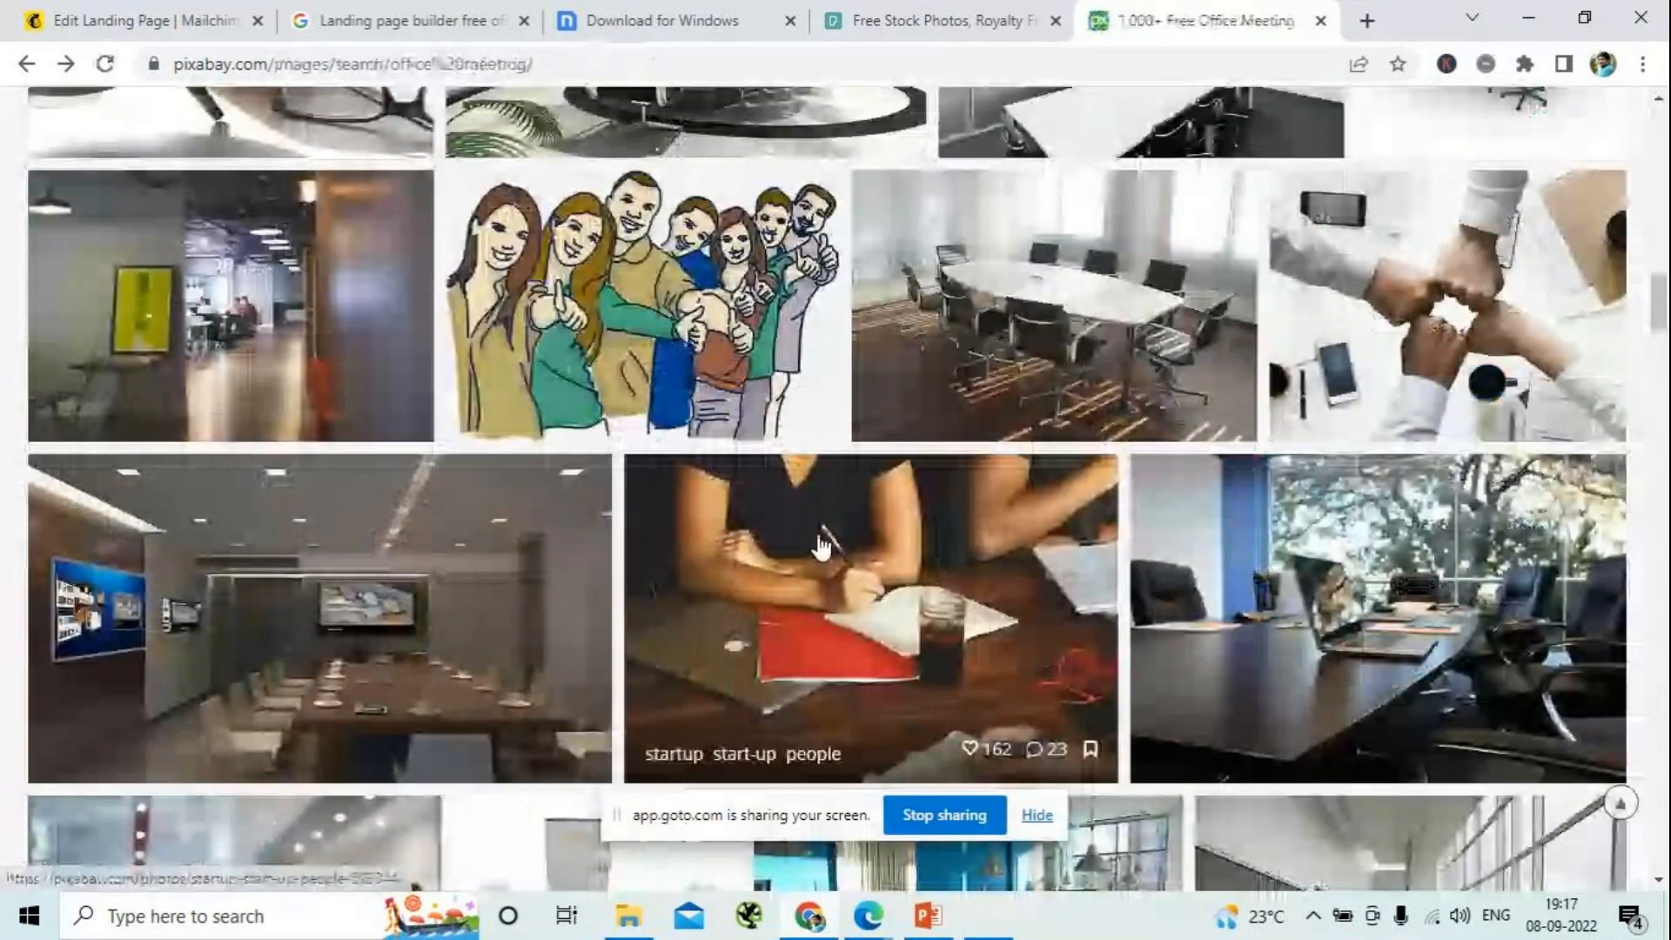
pyautogui.scroll(-10, 819, 547)
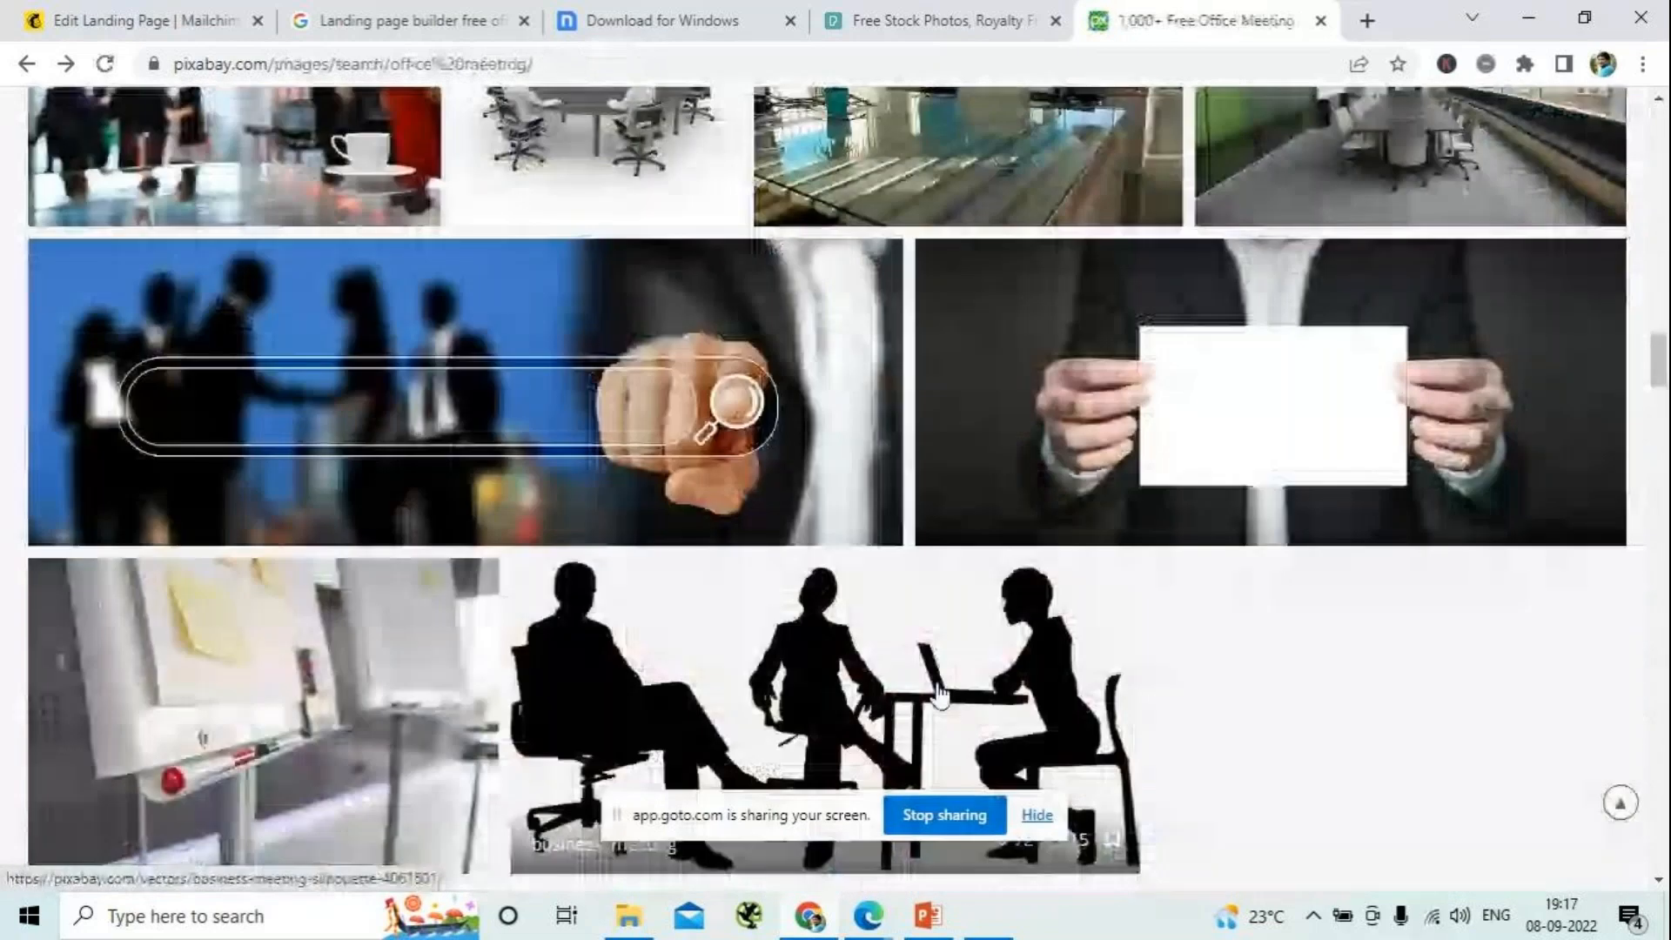
pyautogui.click(940, 696)
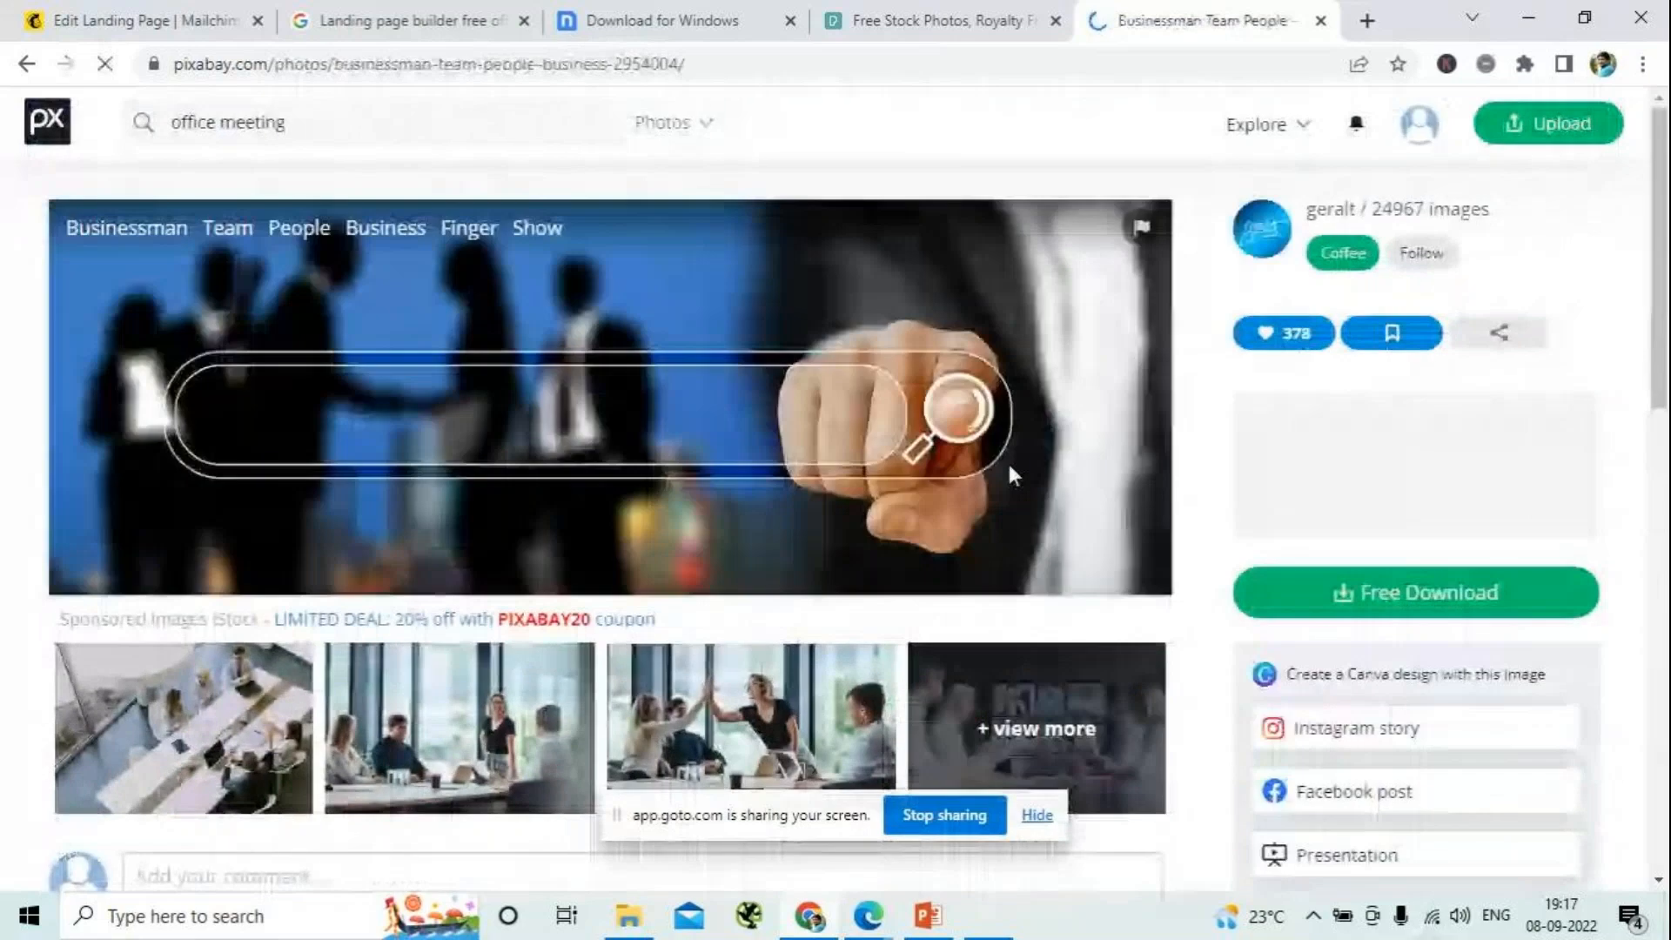
# - Download the businessman photo at 1280×449, open the downloaded file to check it and close the viewer
pyautogui.click(1392, 593)
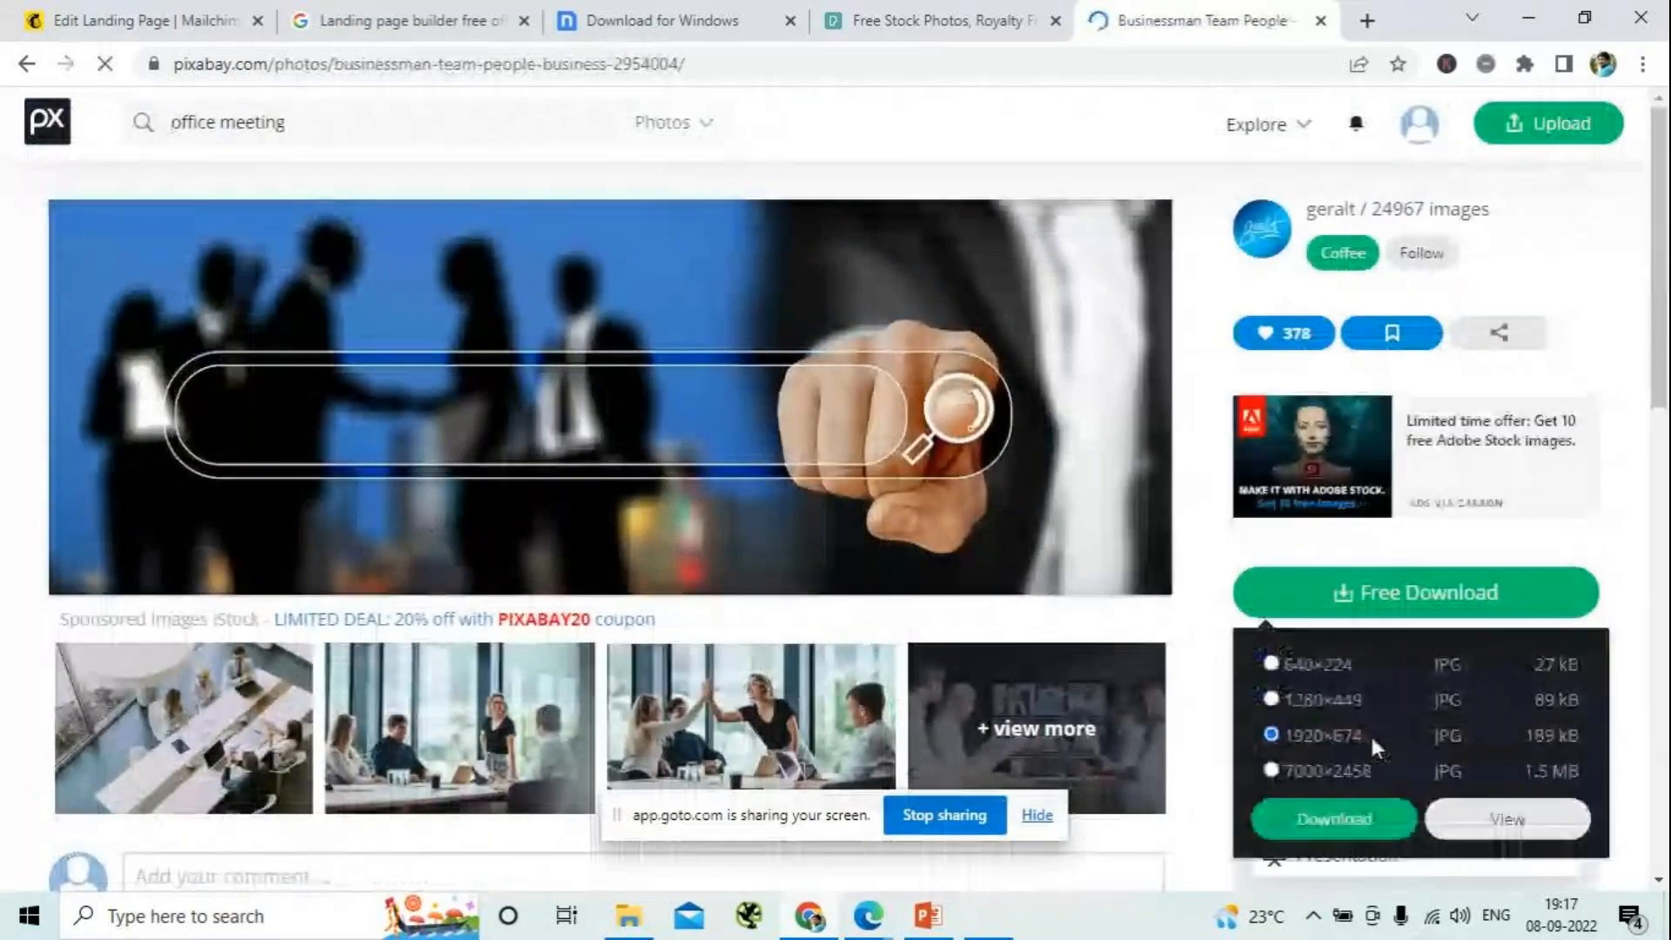
pyautogui.click(1323, 703)
pyautogui.click(1340, 821)
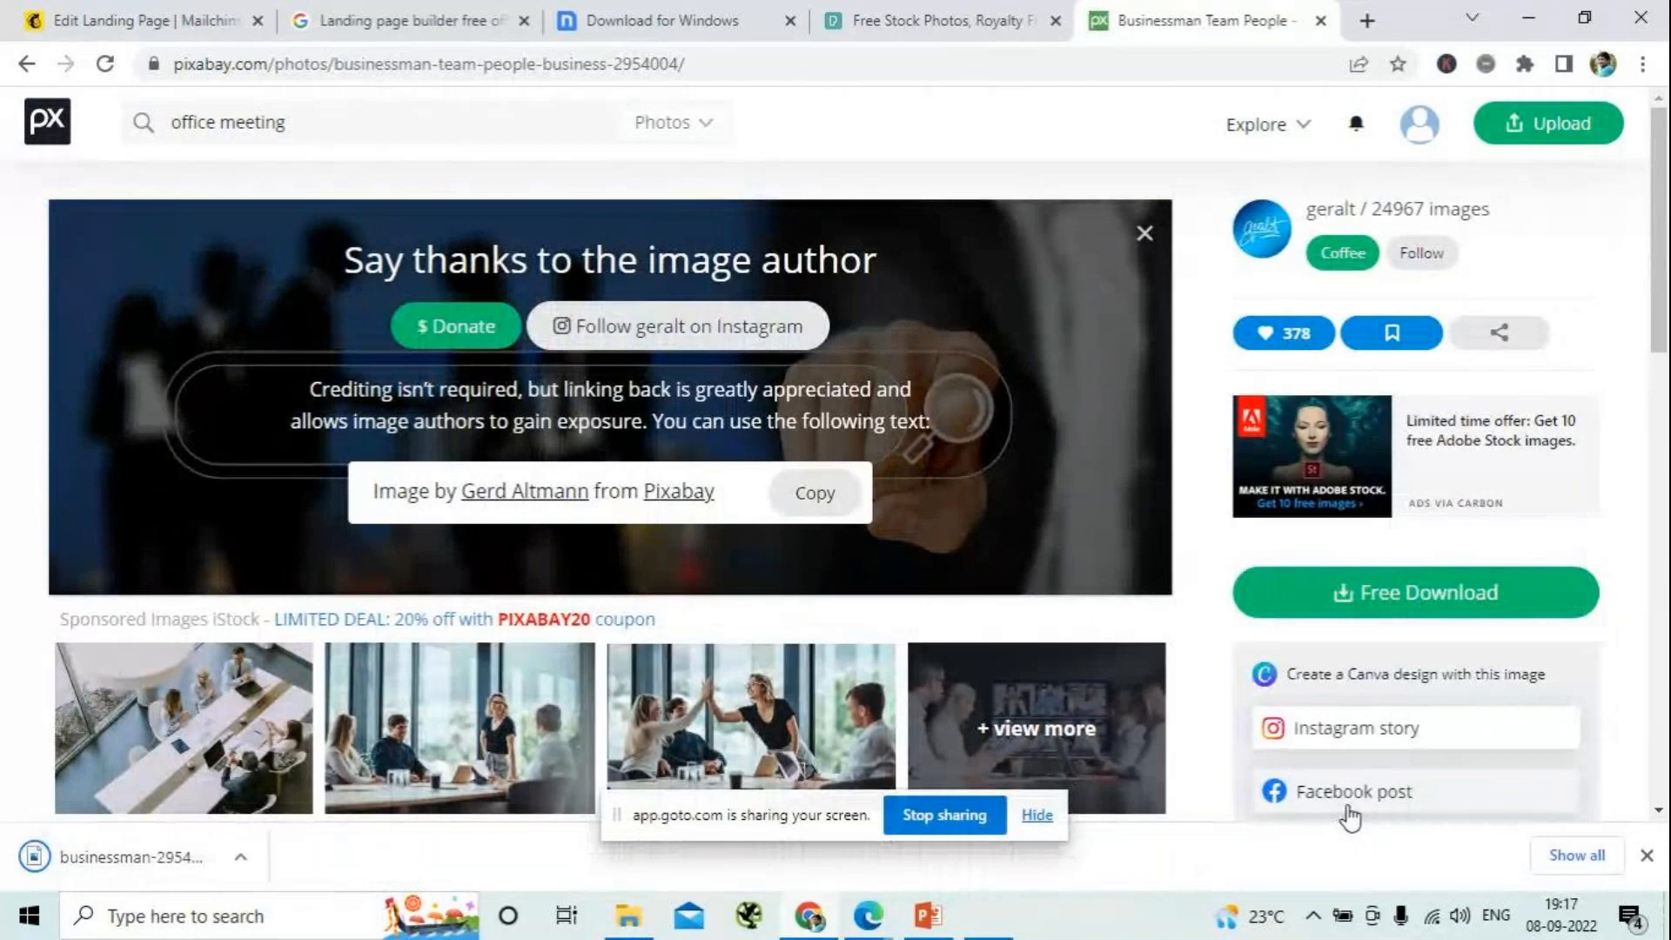
pyautogui.click(171, 862)
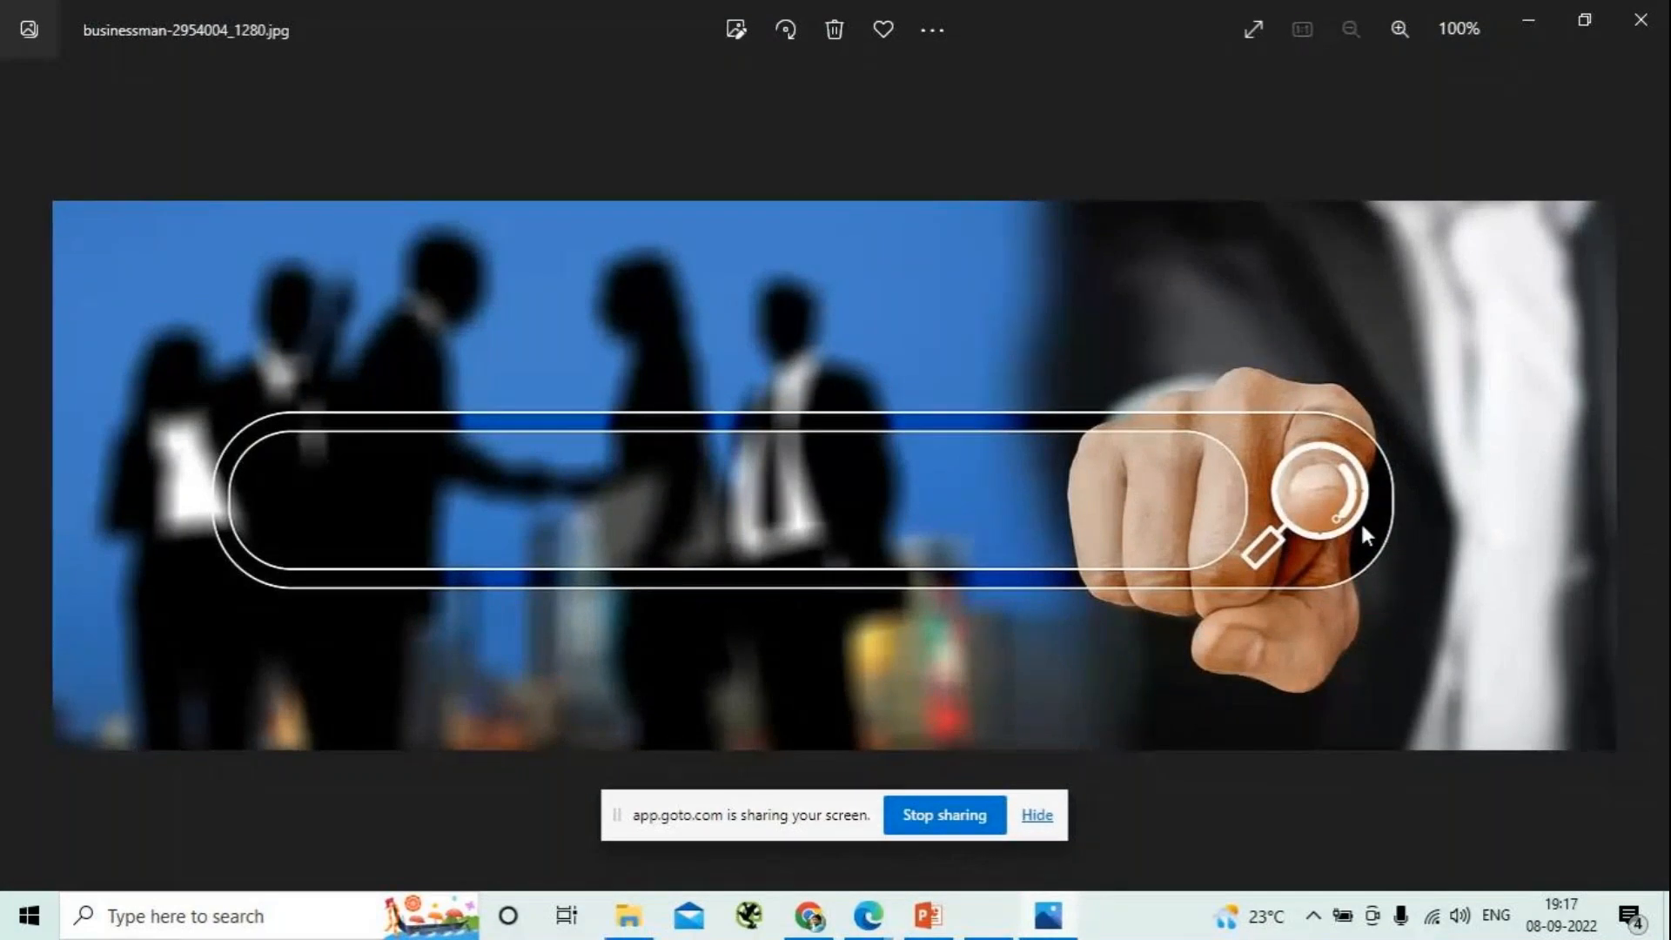
pyautogui.hotkey('alt', 'F4')
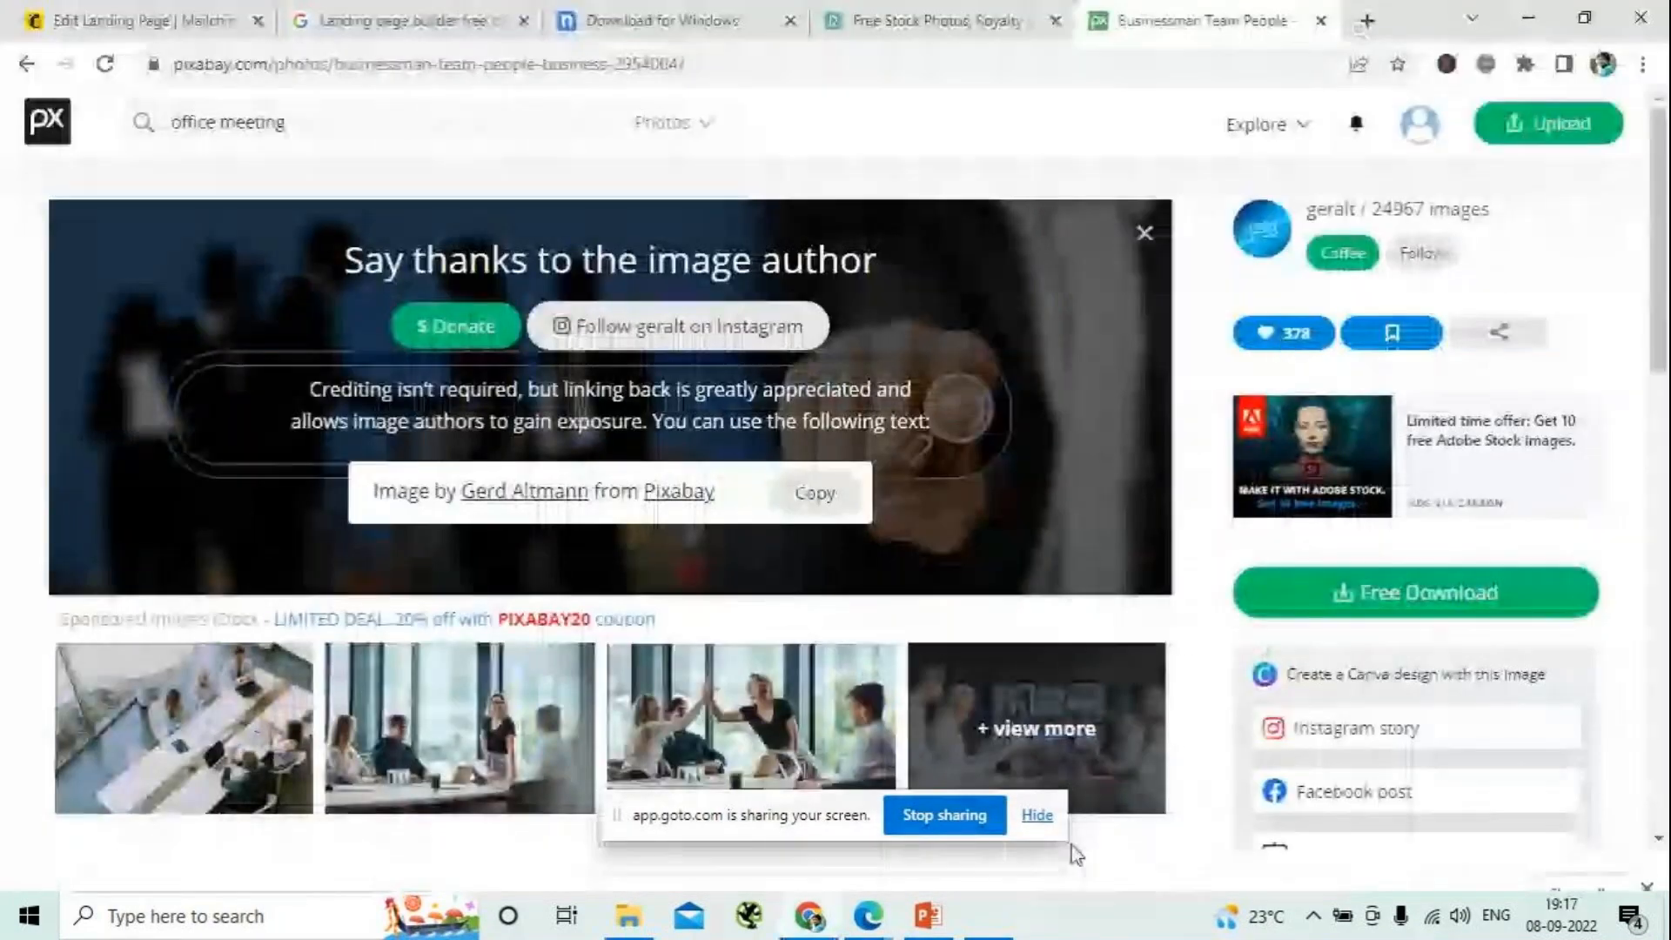
# - Open the Downloads folder in File Explorer and rename the downloaded businessman photo as "Cover image"
pyautogui.click(630, 922)
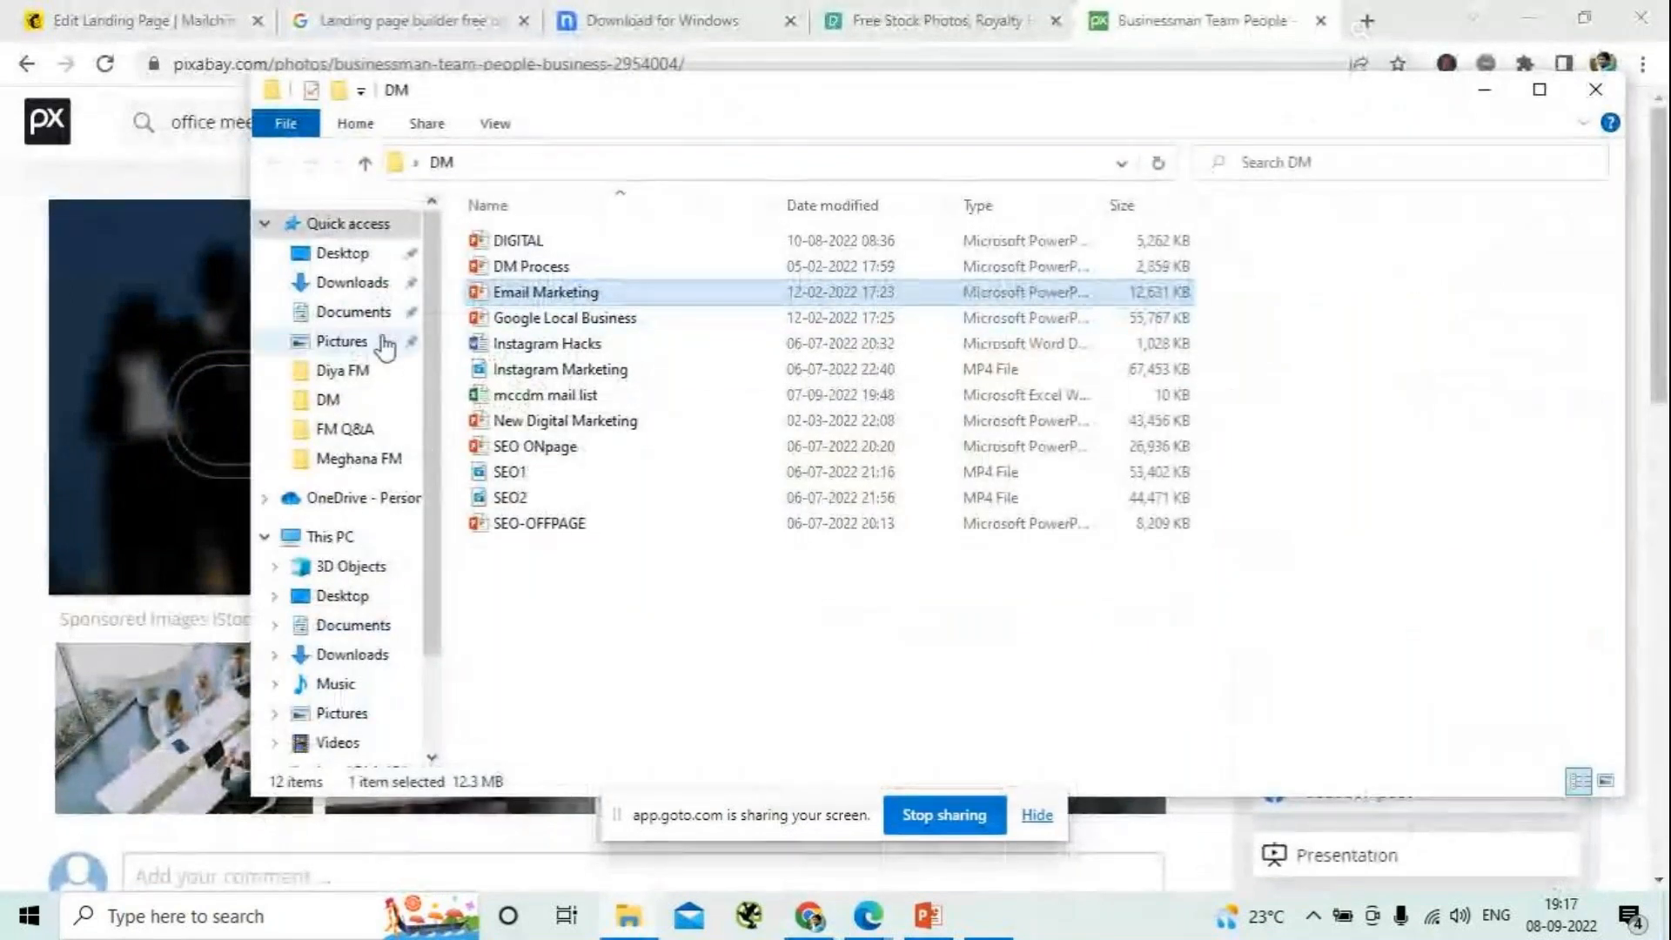
pyautogui.click(346, 285)
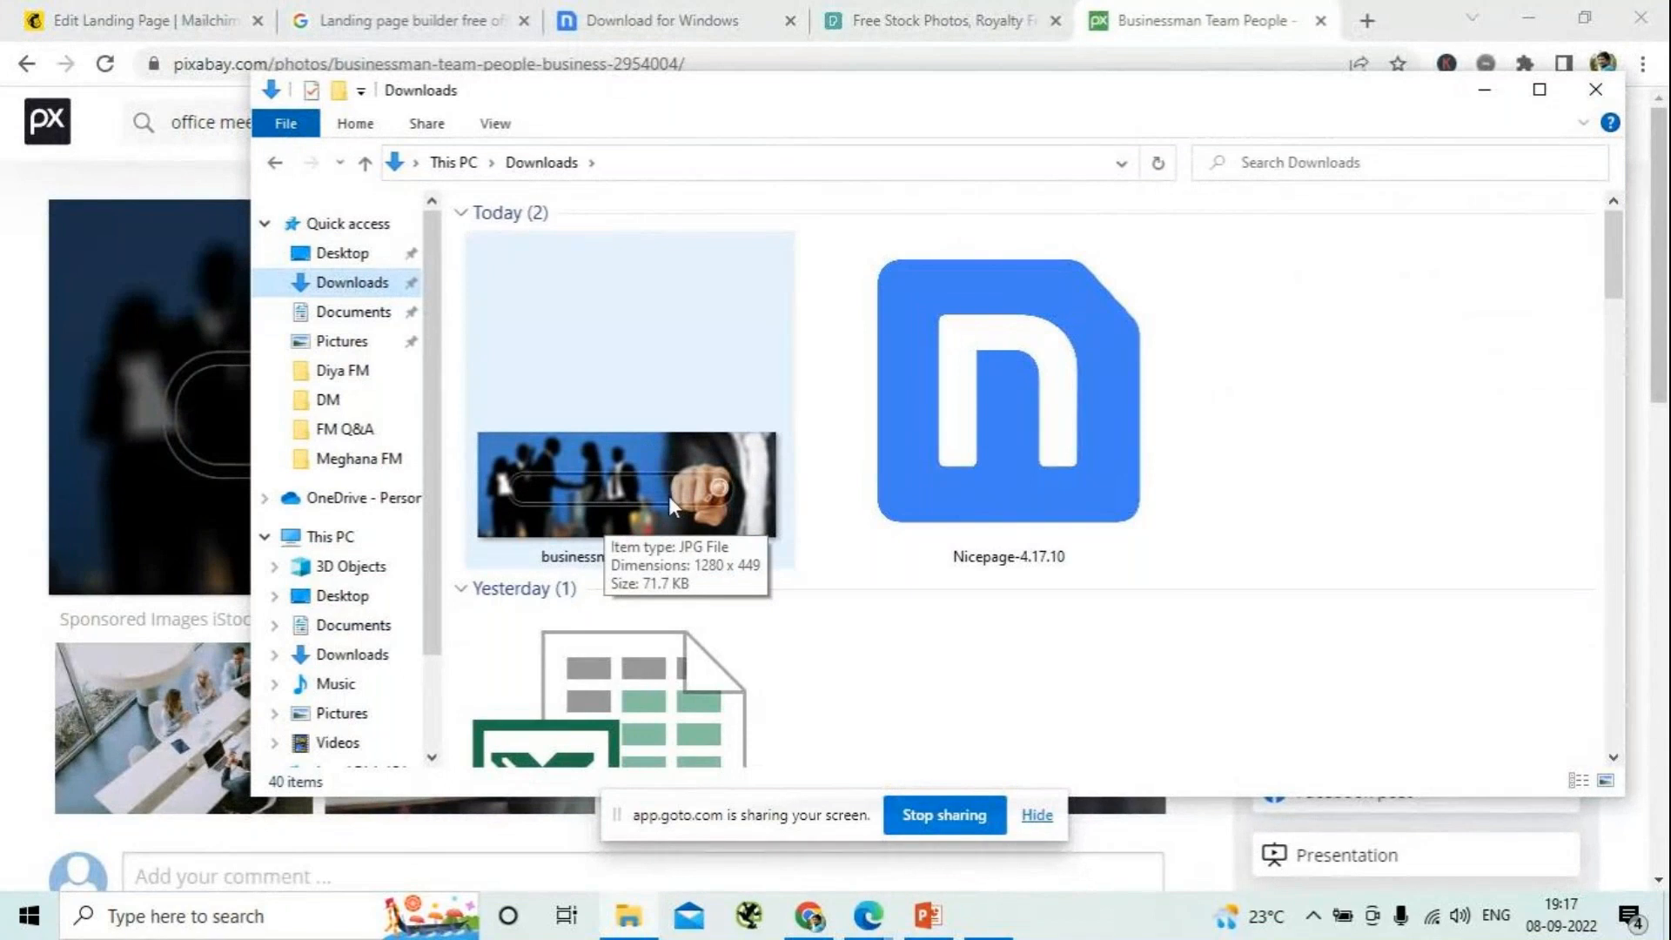
pyautogui.click(637, 567)
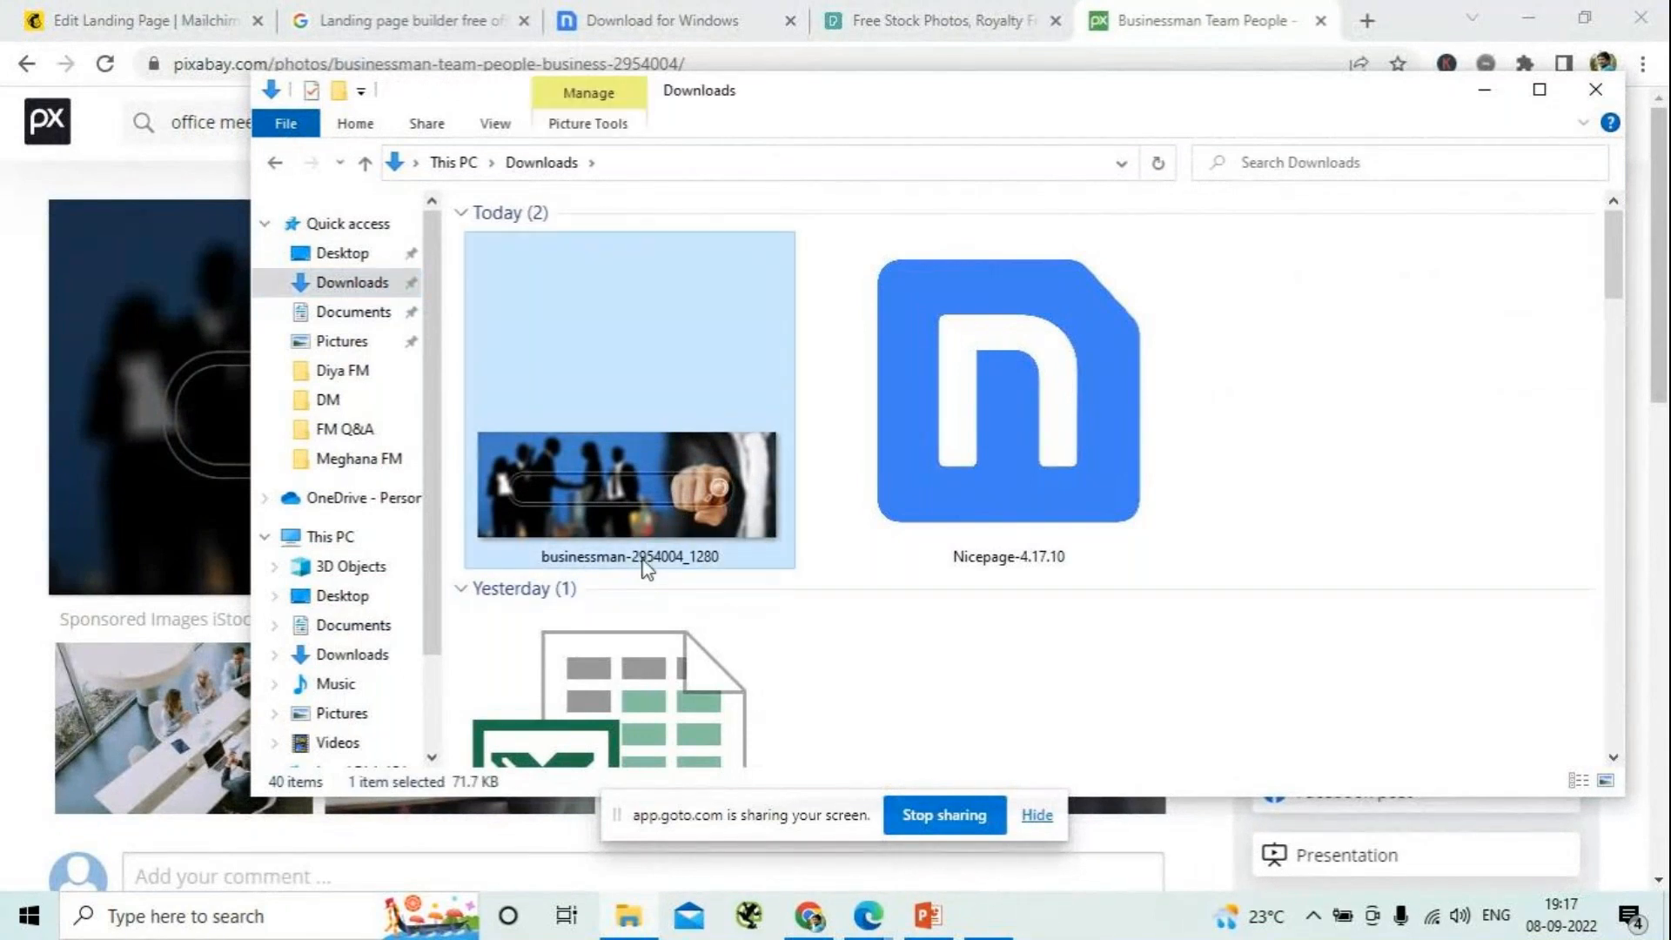
pyautogui.click(645, 561)
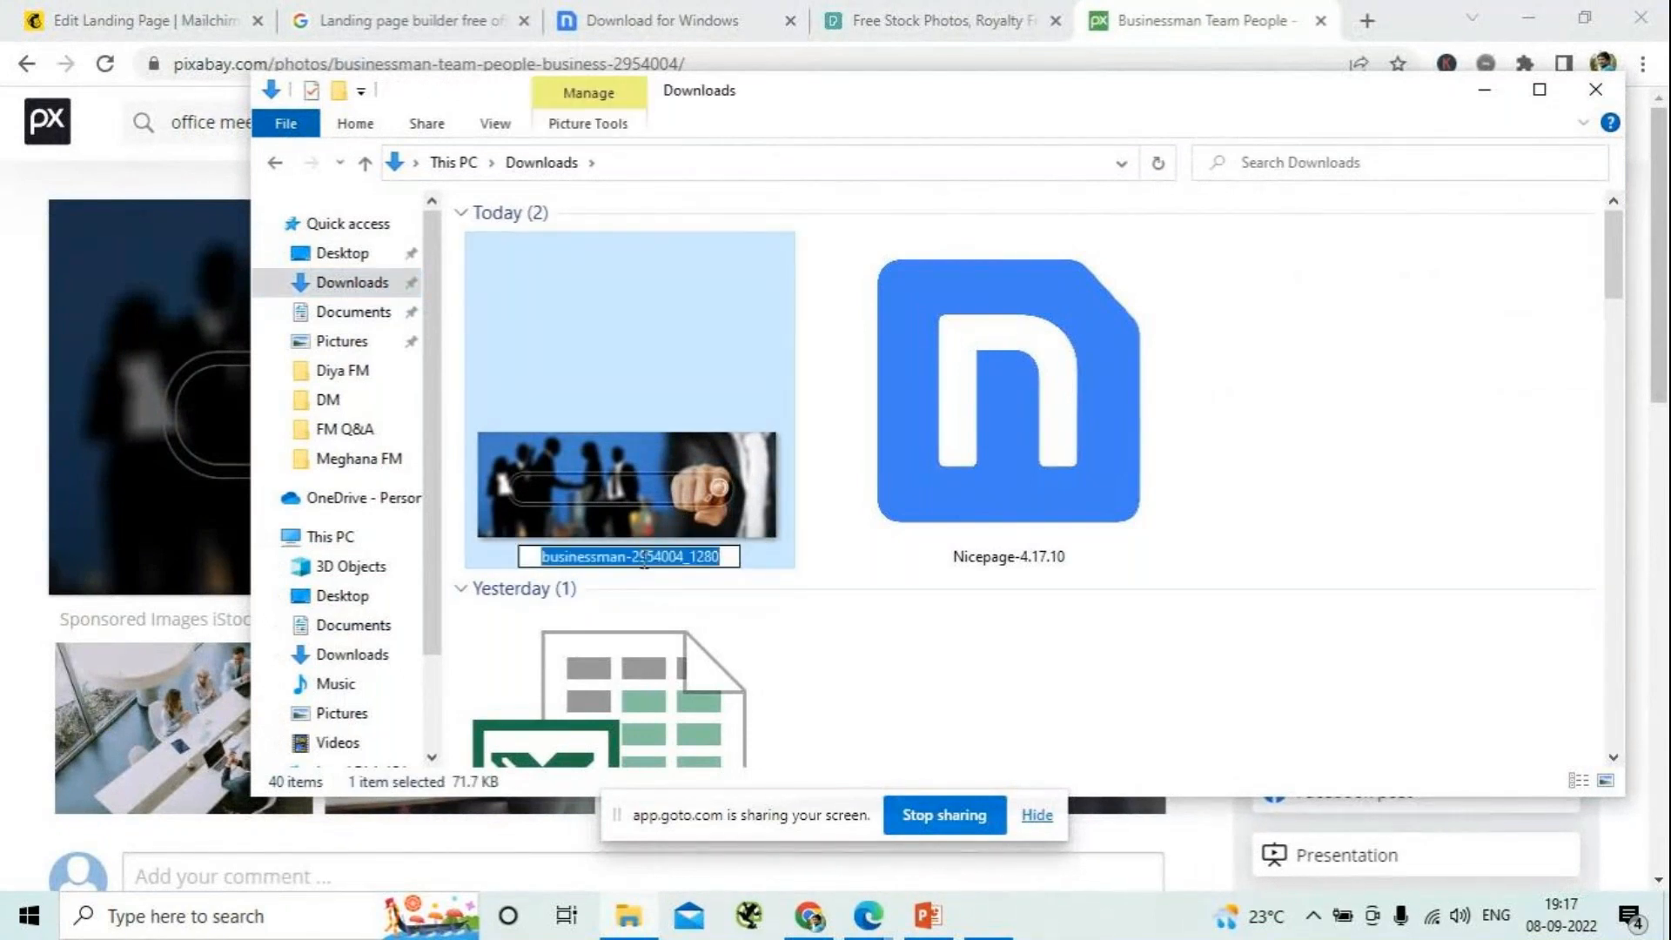
pyautogui.press('BackSpace')
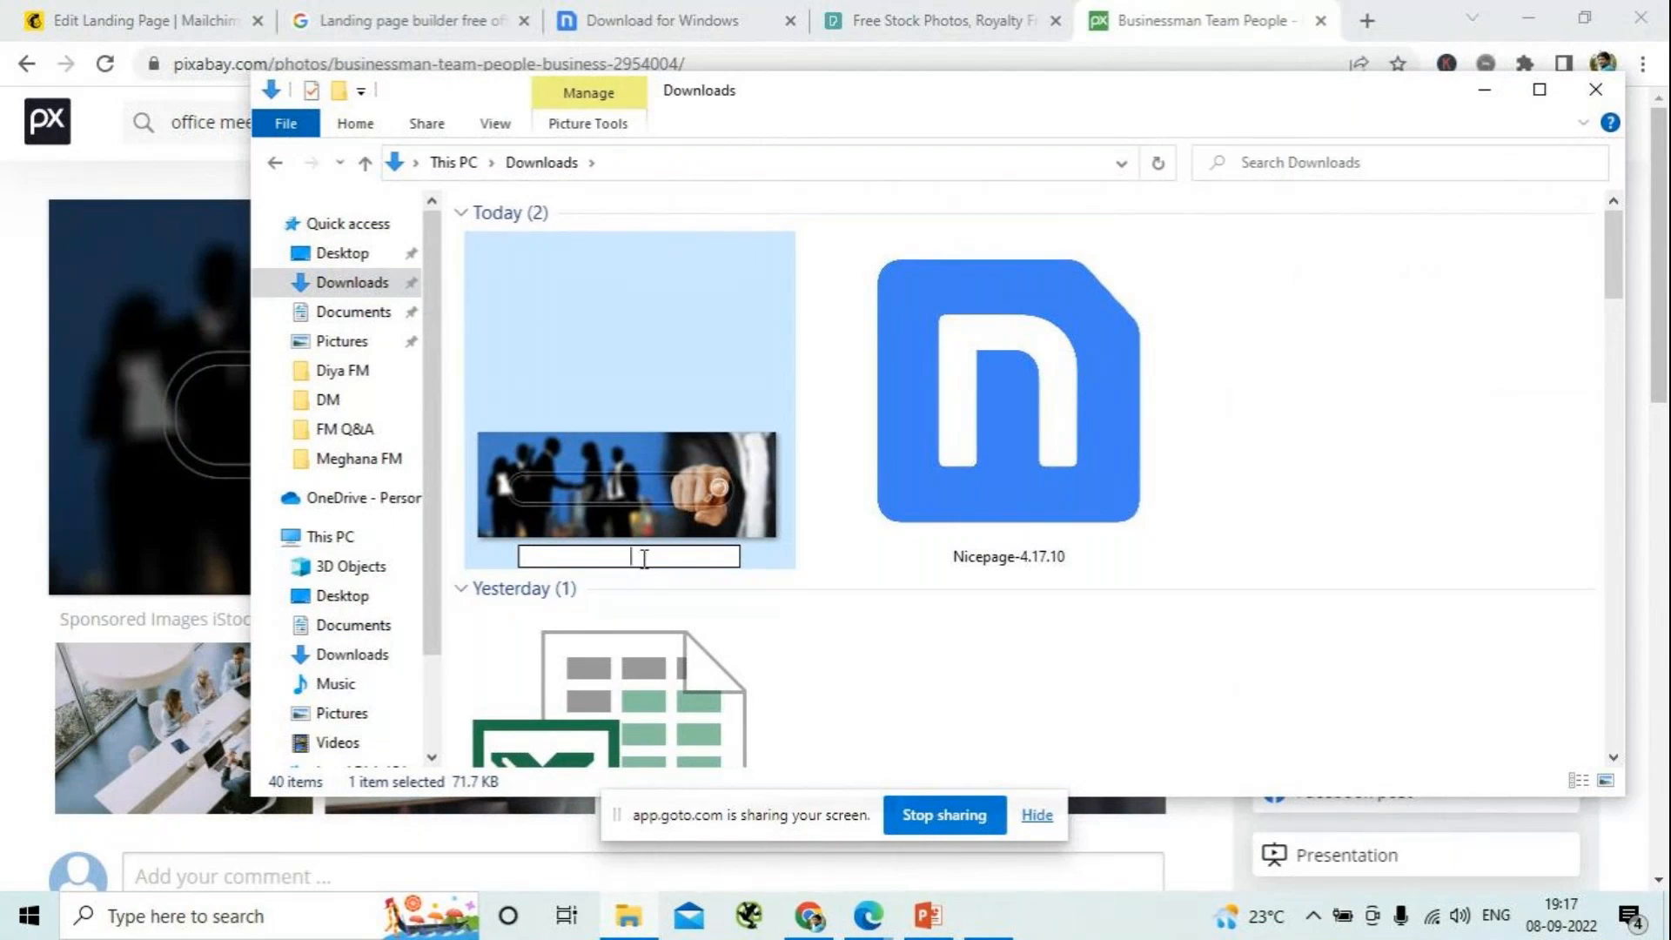
pyautogui.write('cover Image of')
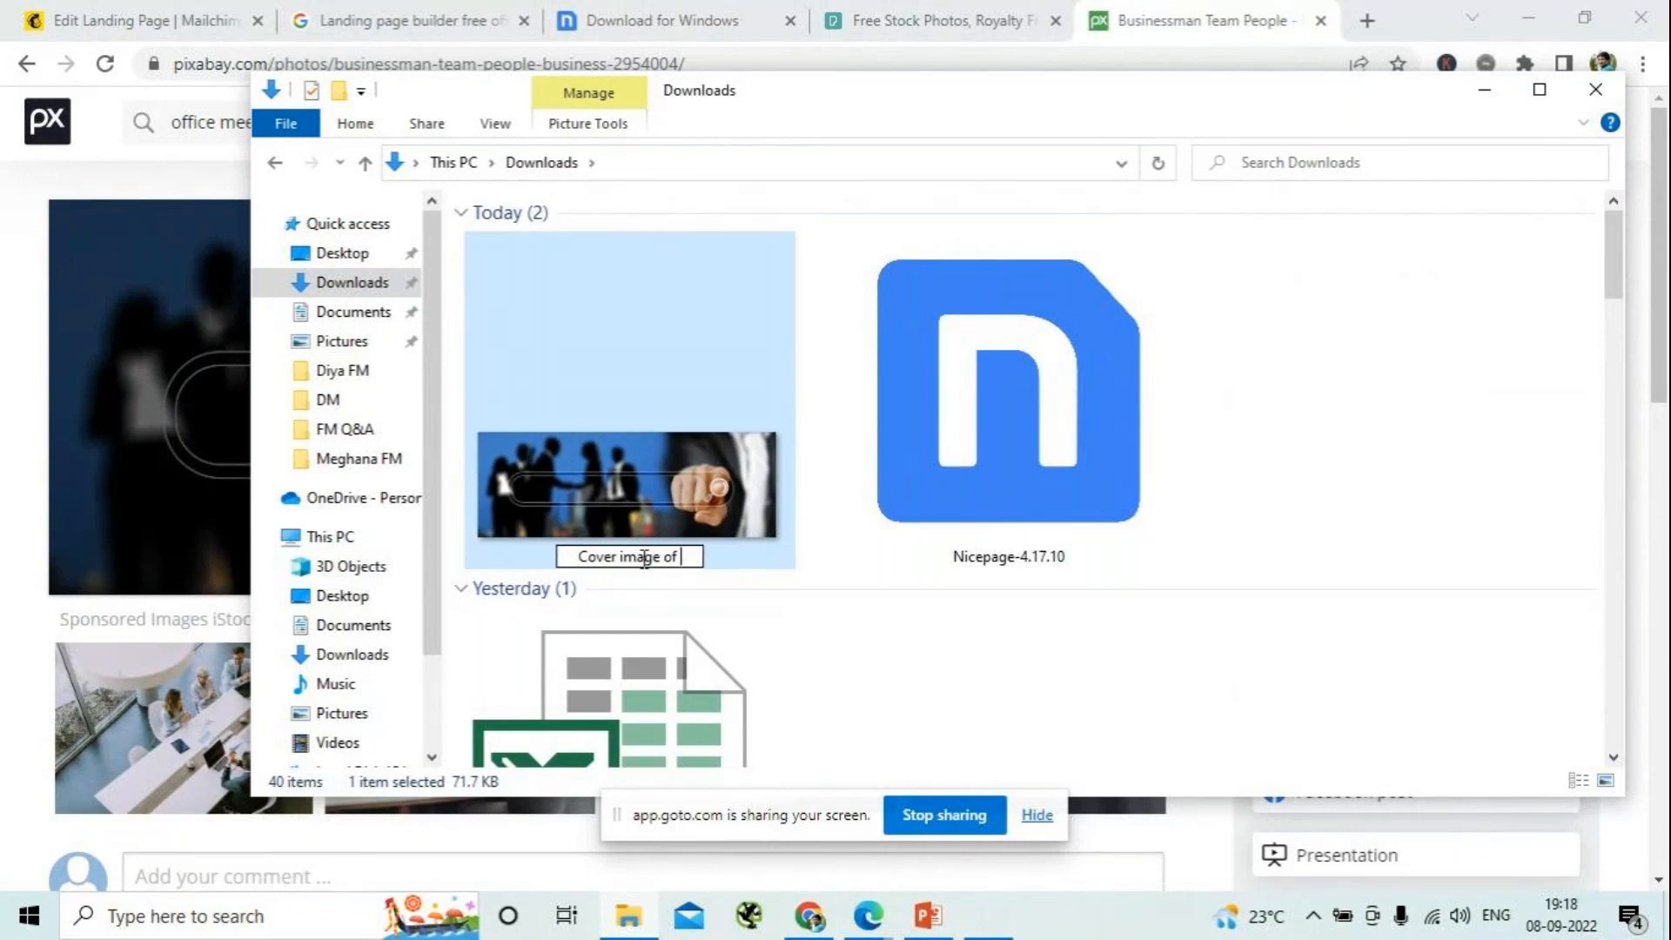
pyautogui.press('BackSpace')
pyautogui.press('BackSpace')
pyautogui.press('BackSpace')
pyautogui.press('BackSpace')
pyautogui.press('Return')
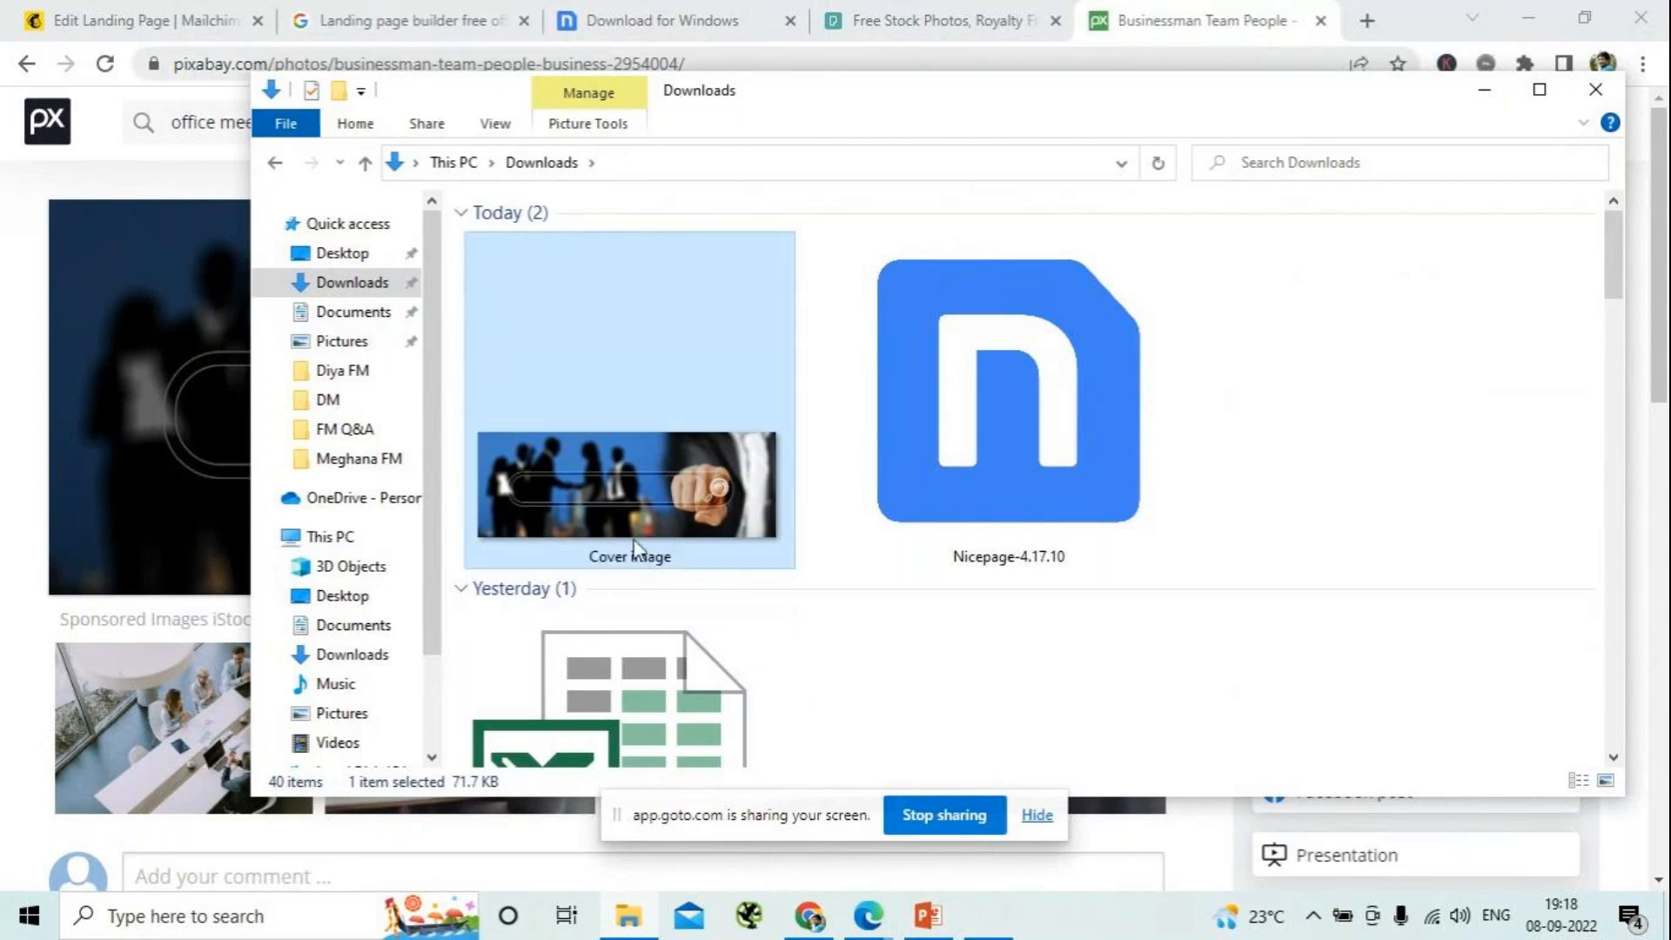
# - Add the prefix "DCA" to the photo's file name so it reads "DCA Cover image"
pyautogui.click(634, 557)
pyautogui.click(593, 557)
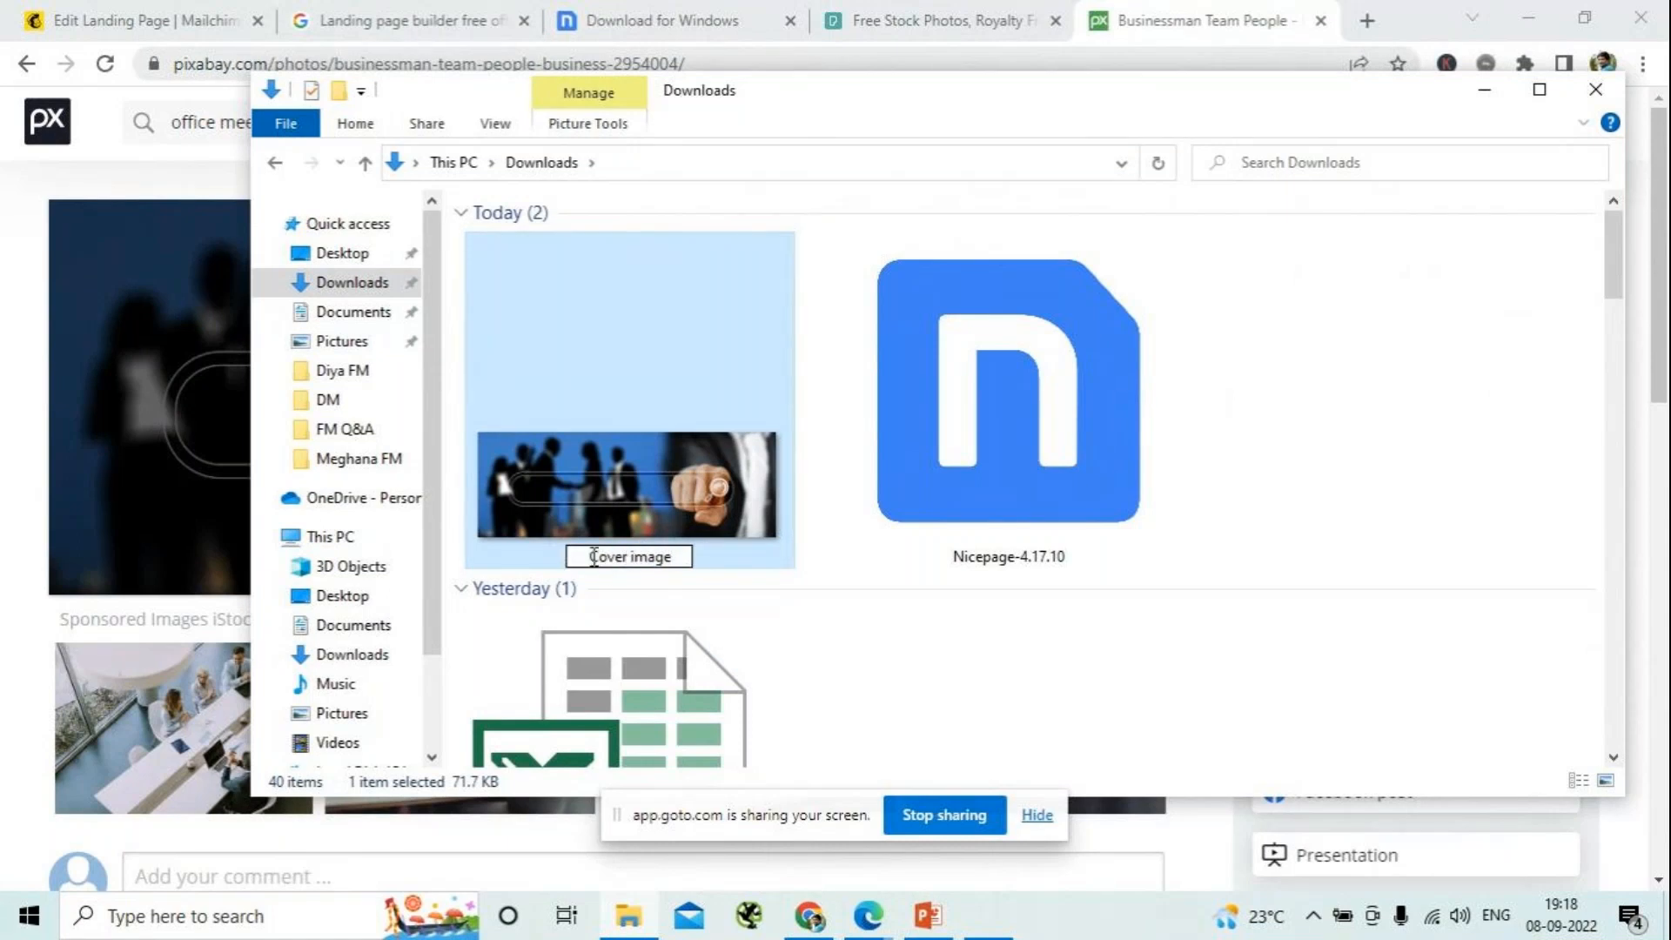
pyautogui.write('DCA')
pyautogui.press('Return')
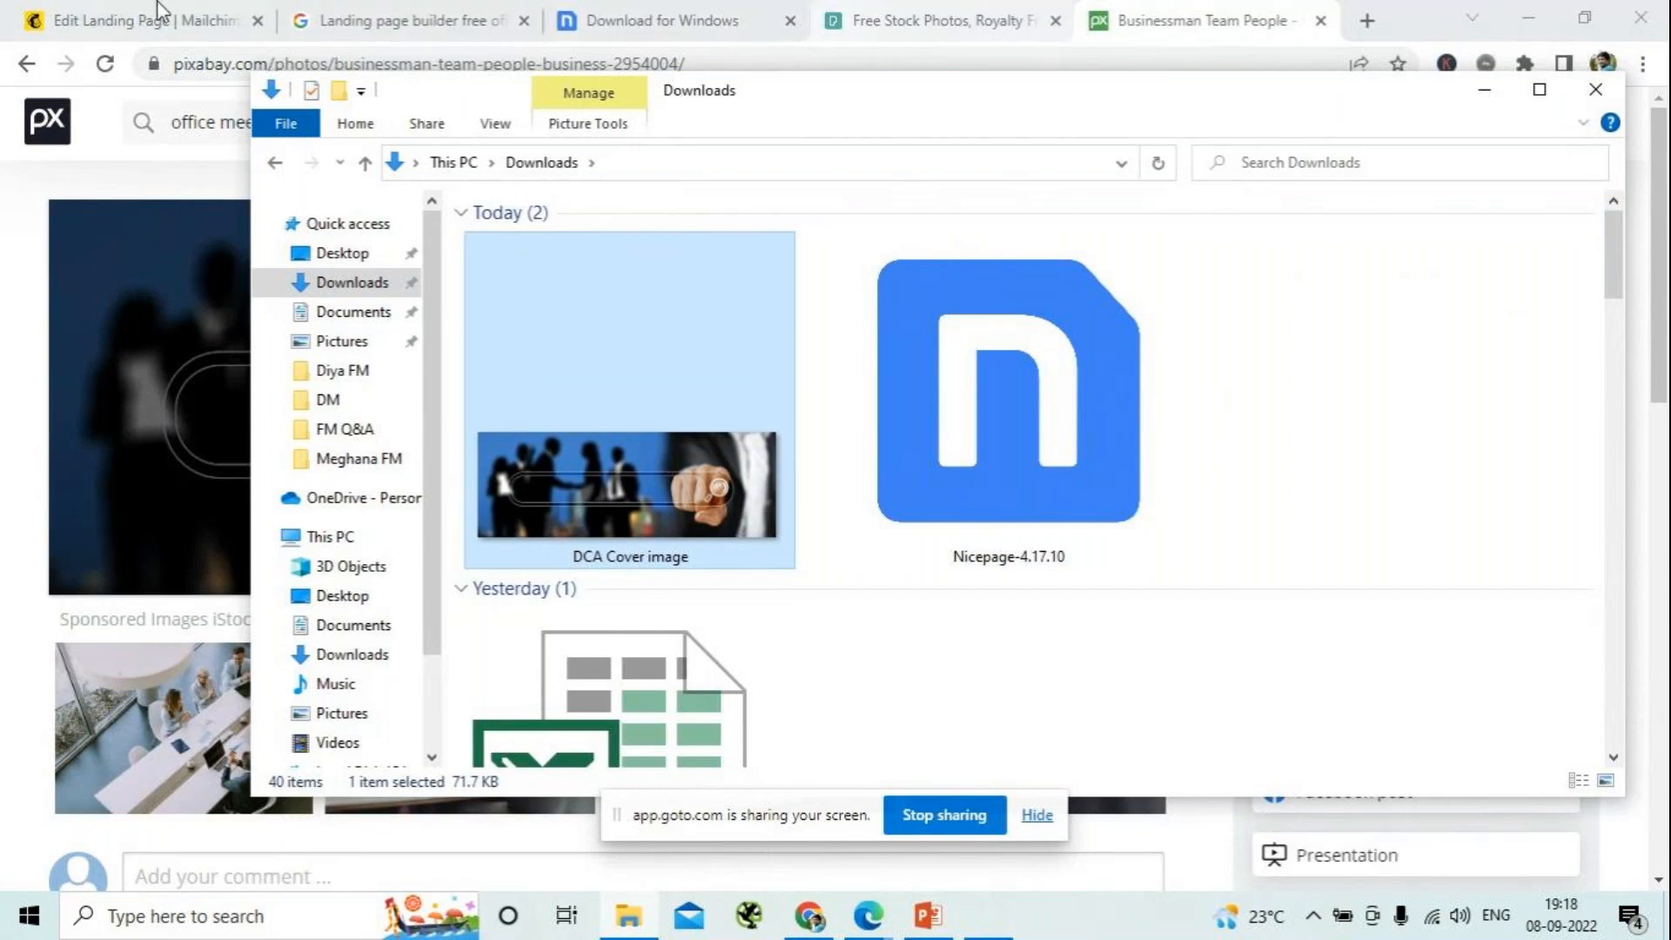
# - Return to the Mailchimp landing page and replace the NCC Image.jpg picture with the DCA Cover image file from Downloads
pyautogui.click(133, 20)
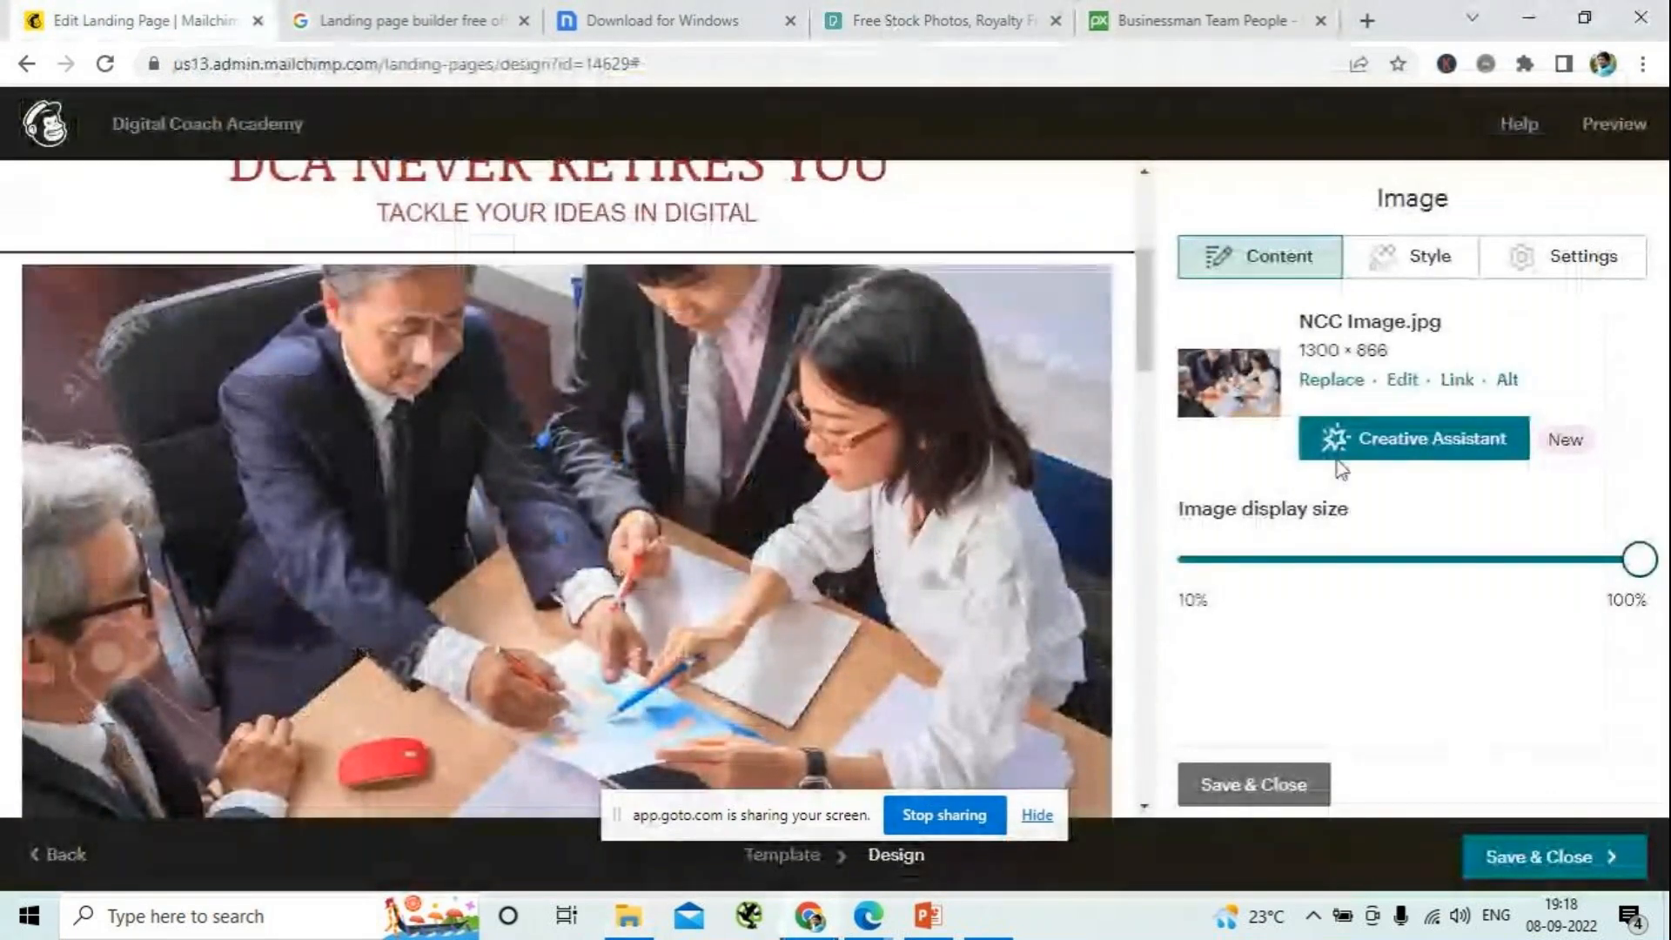
pyautogui.click(1324, 389)
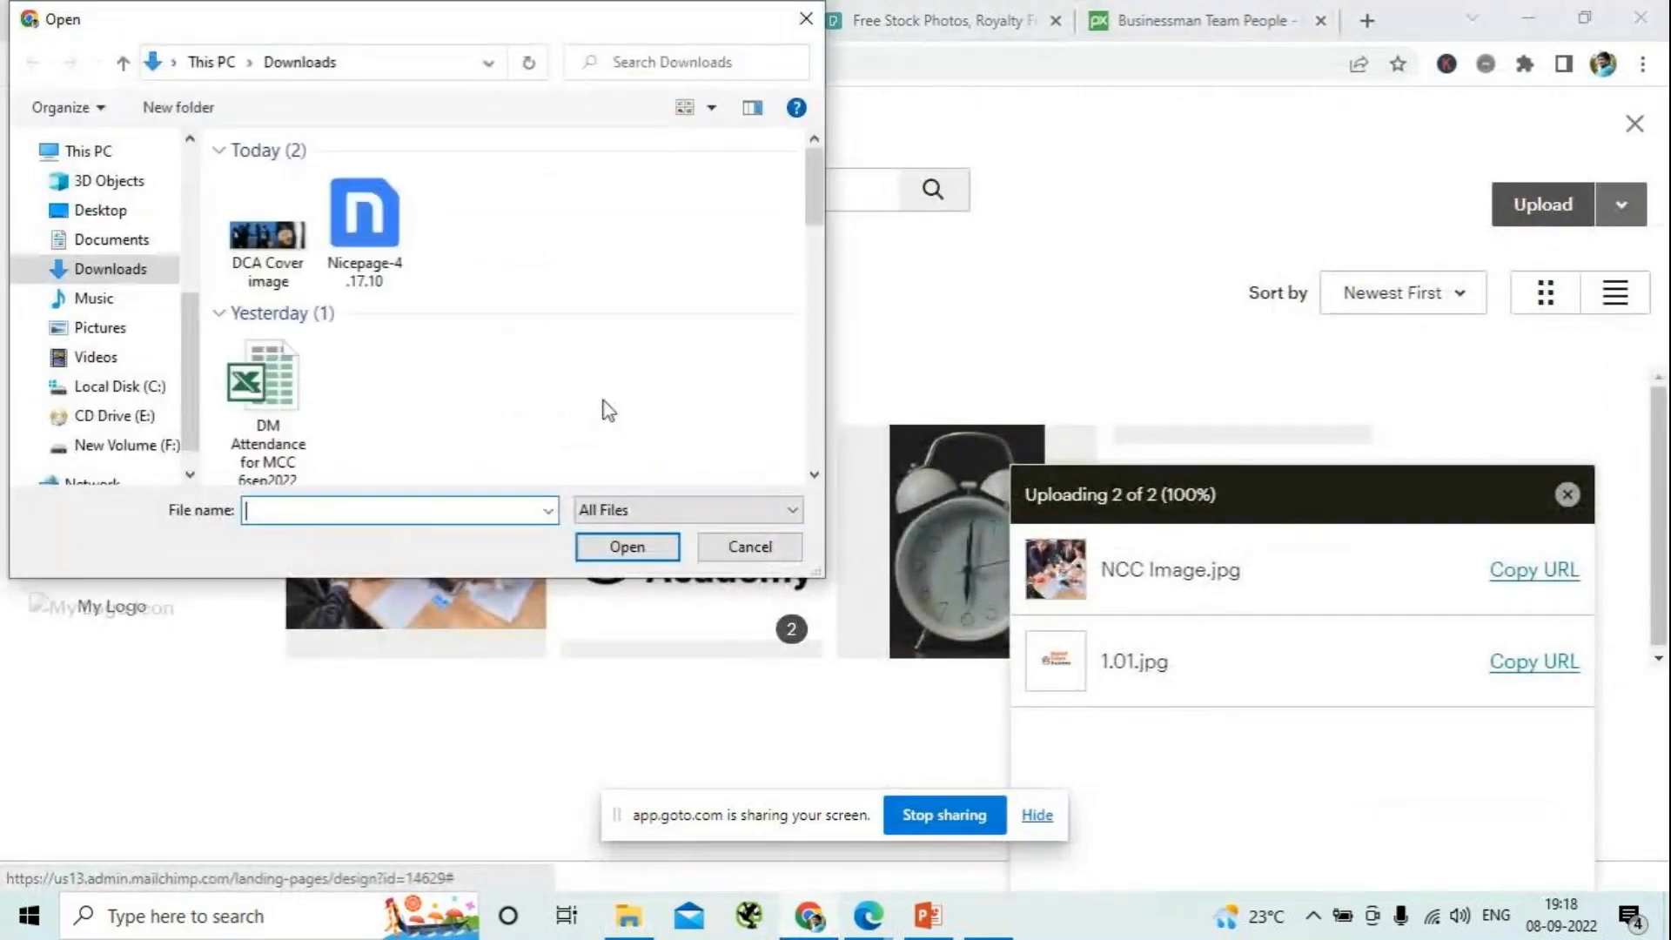
pyautogui.click(269, 233)
pyautogui.click(627, 547)
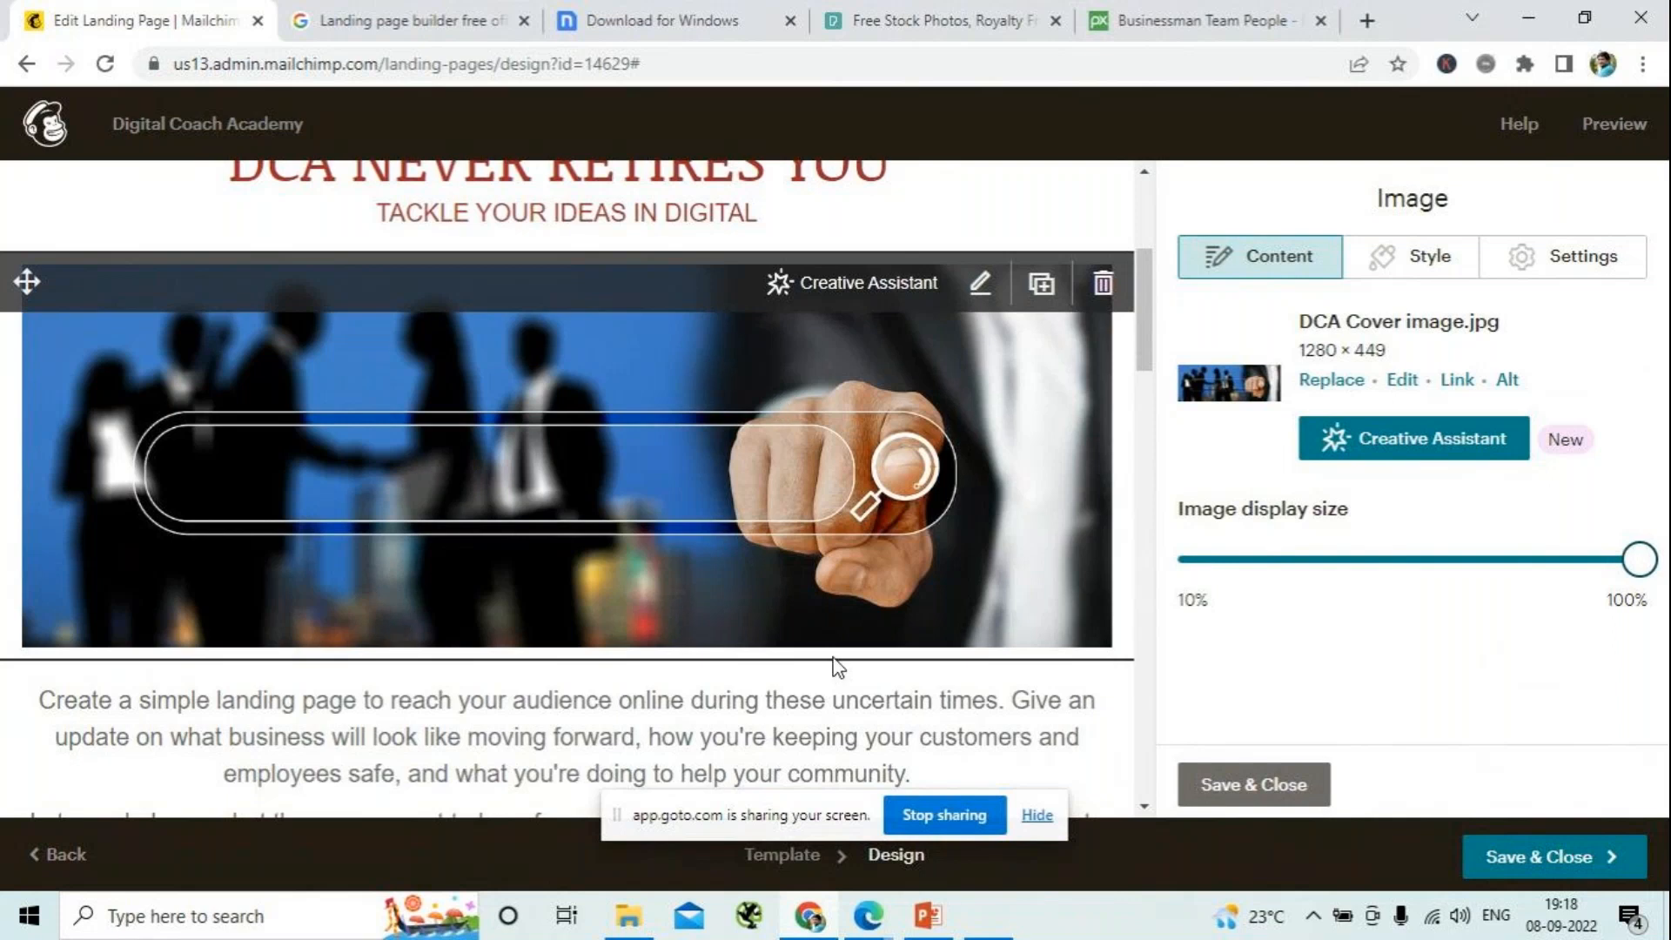
# - Set the cover image's alt text to "DCA Cover image" and save and close the image block
pyautogui.click(1505, 380)
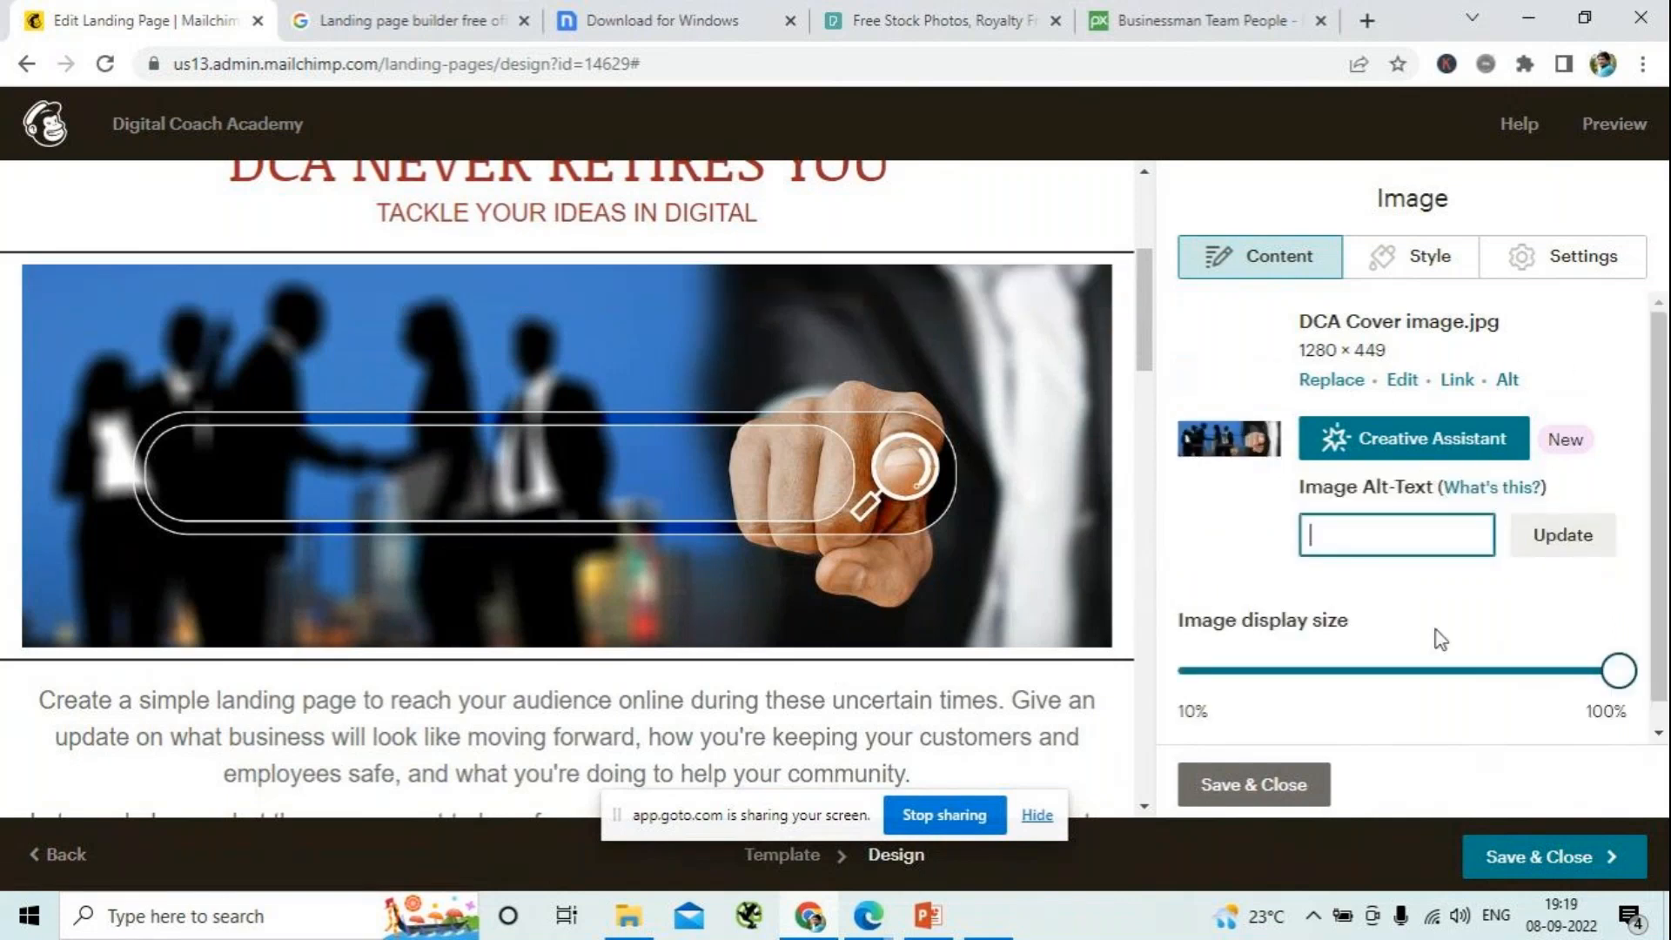
pyautogui.write('A Cover image')
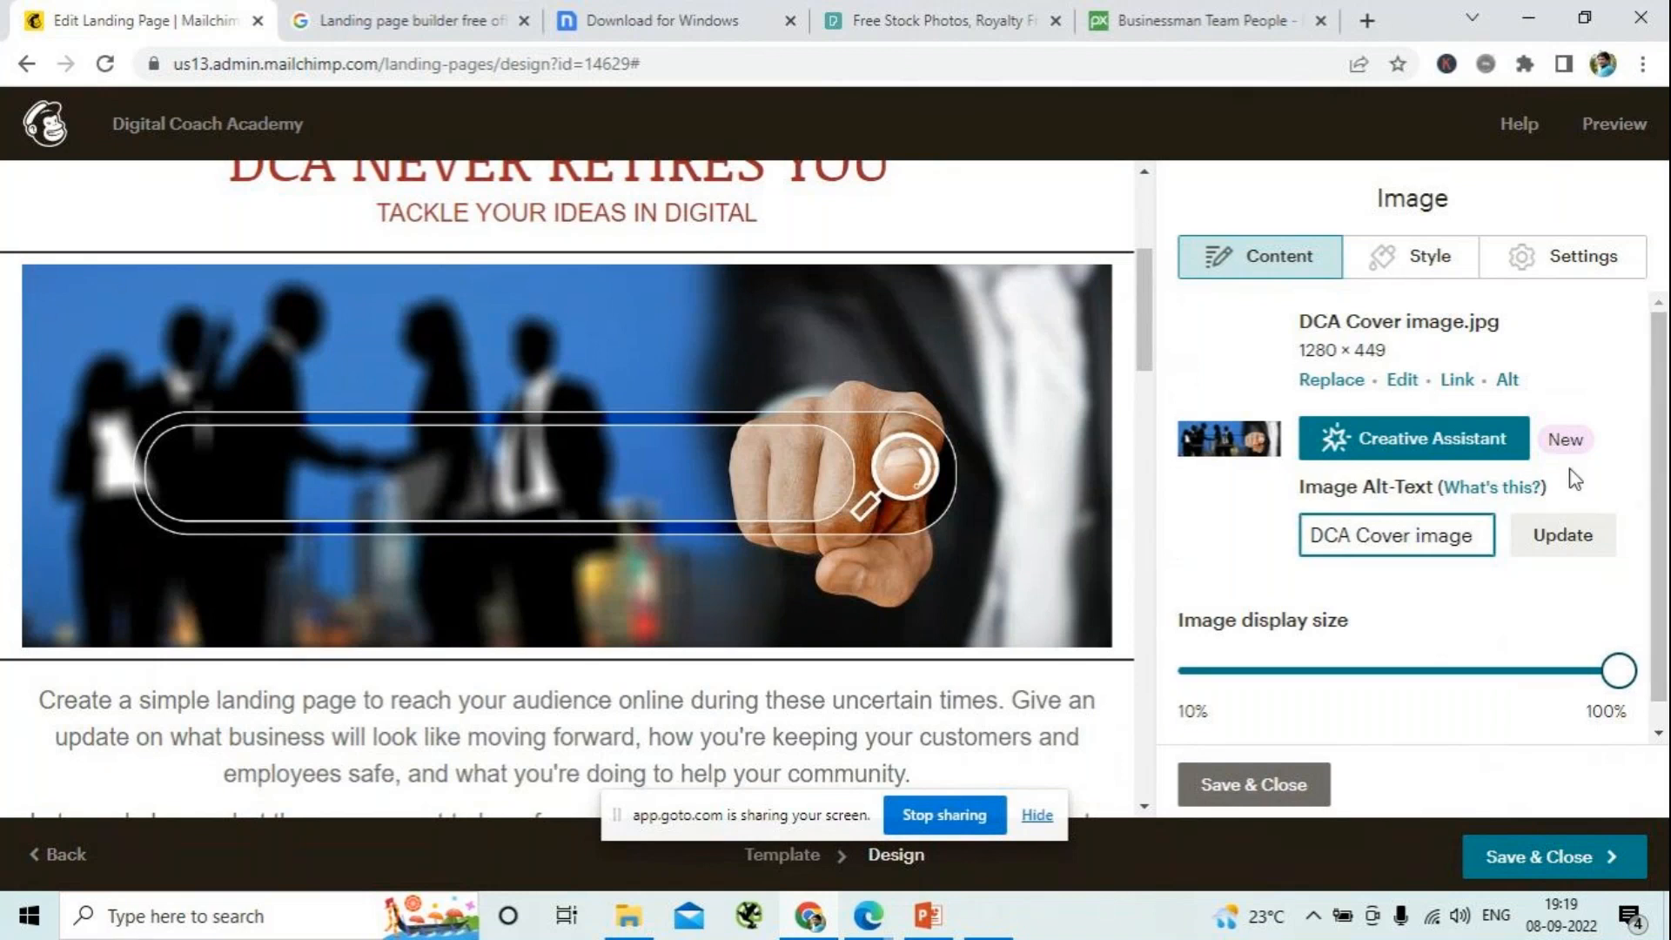
pyautogui.click(1562, 540)
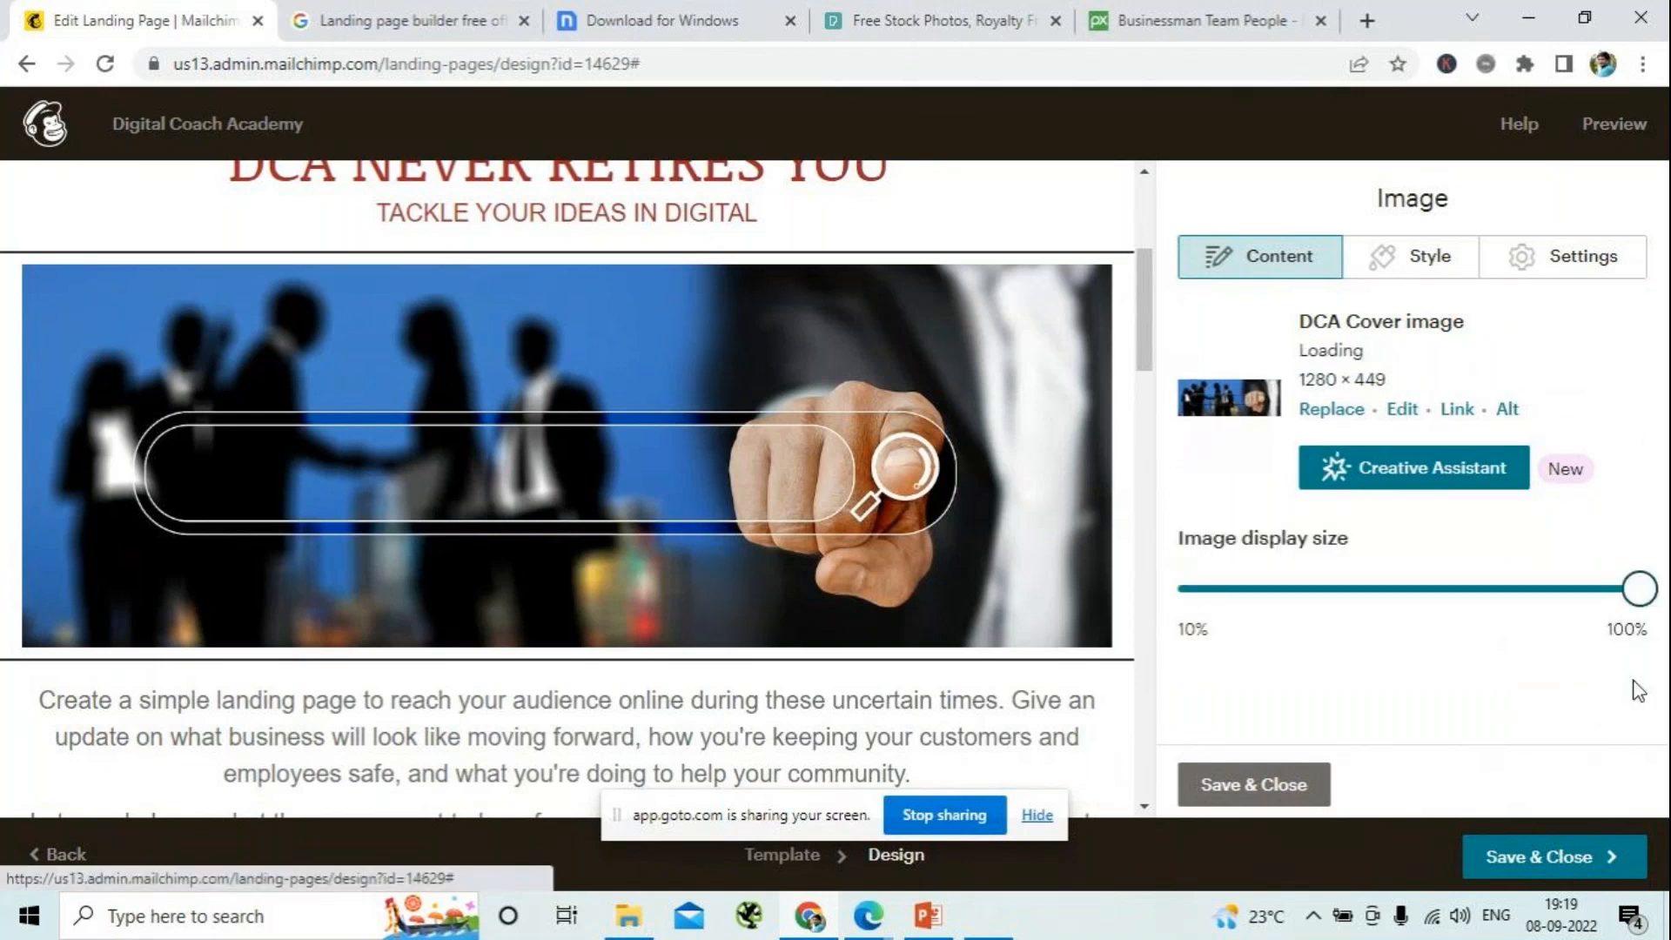
pyautogui.moveTo(1639, 588)
pyautogui.mouseDown()
pyautogui.moveTo(1597, 592)
pyautogui.moveTo(1639, 590)
pyautogui.mouseUp()
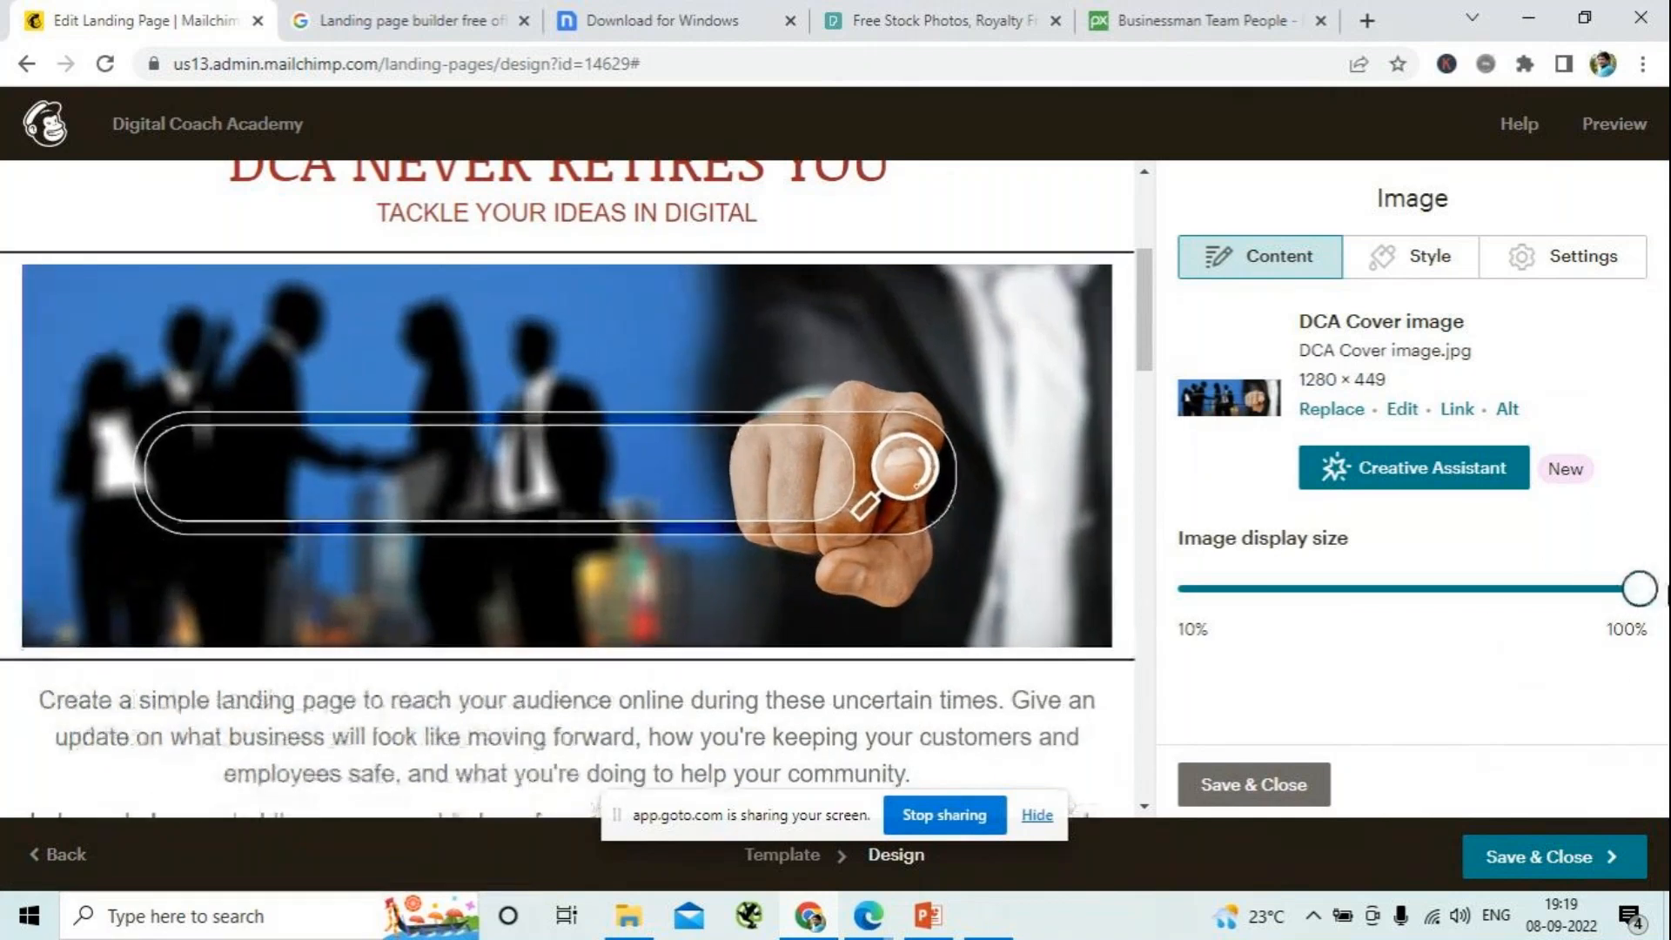
pyautogui.click(1263, 784)
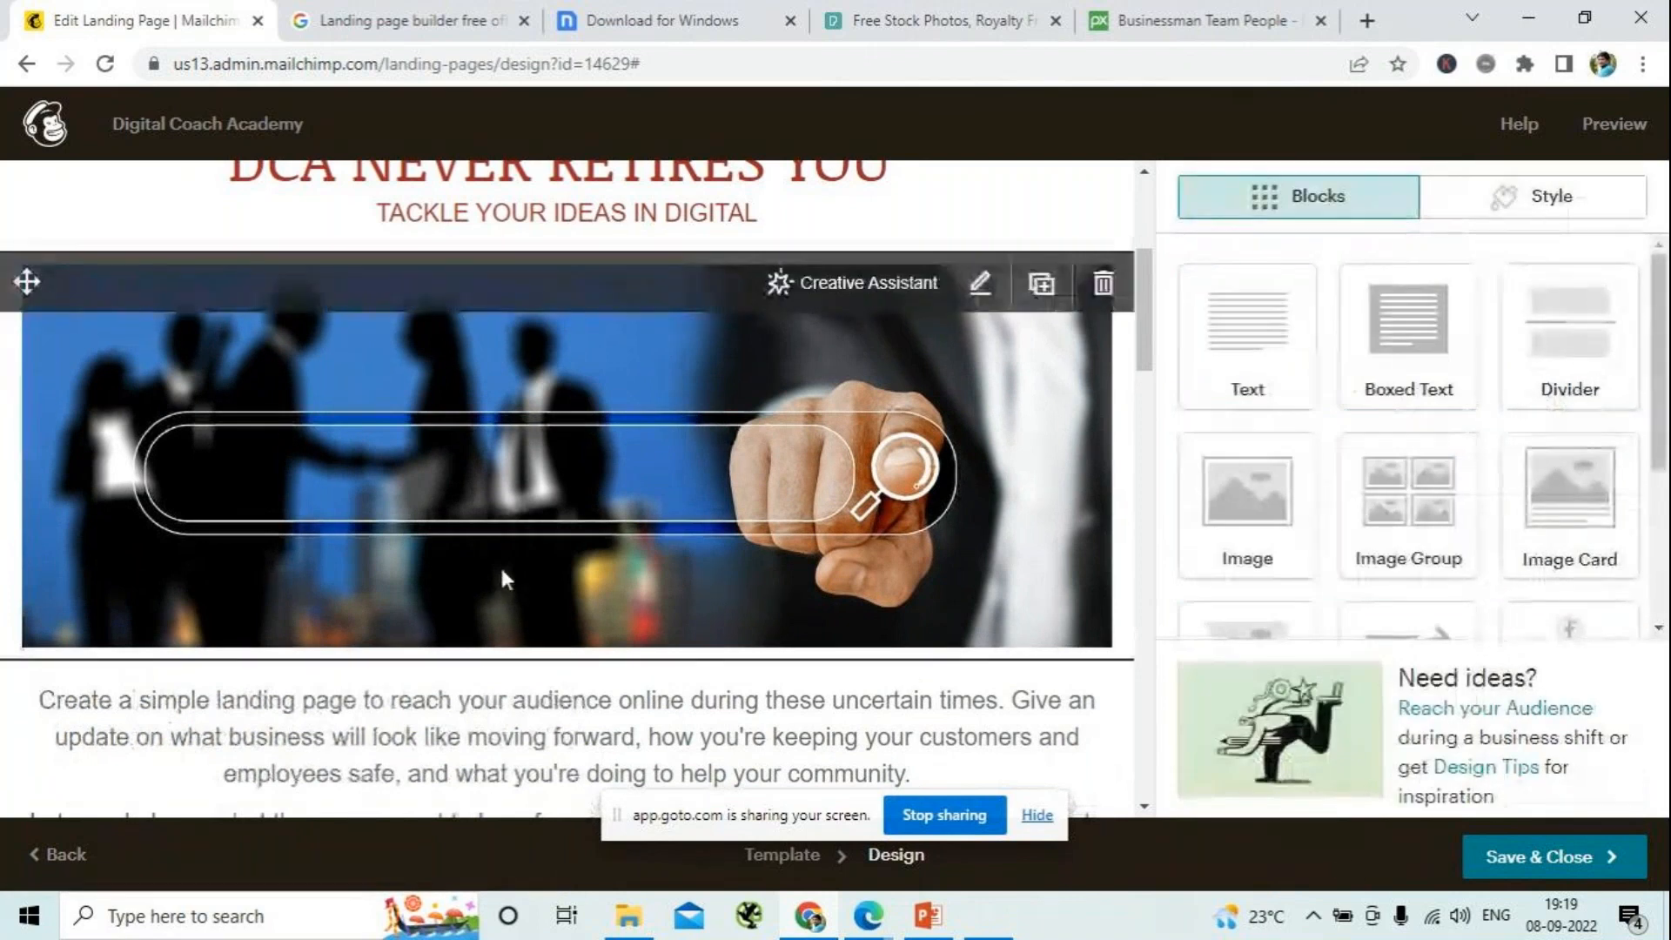
# - Replace the placeholder paragraphs below the cover image with "Digital Coach Academy is one stop solution for your"
pyautogui.scroll(-3, 499, 564)
pyautogui.click(1072, 459)
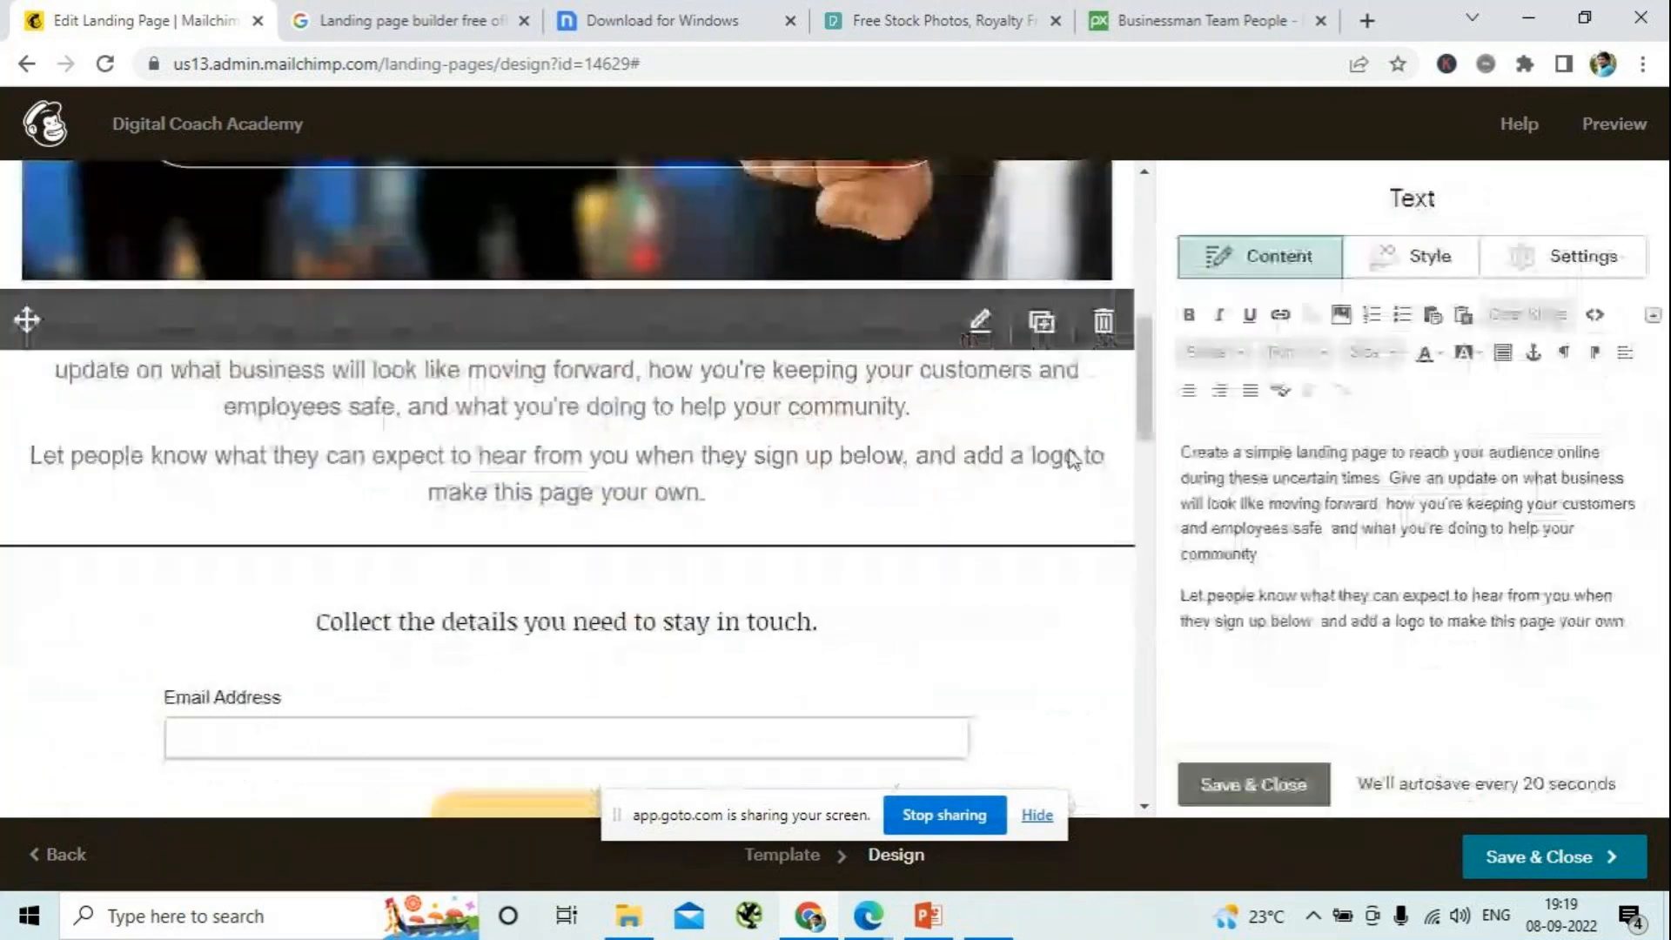
pyautogui.moveTo(1629, 621); pyautogui.dragTo(983, 452)
pyautogui.press('Delete')
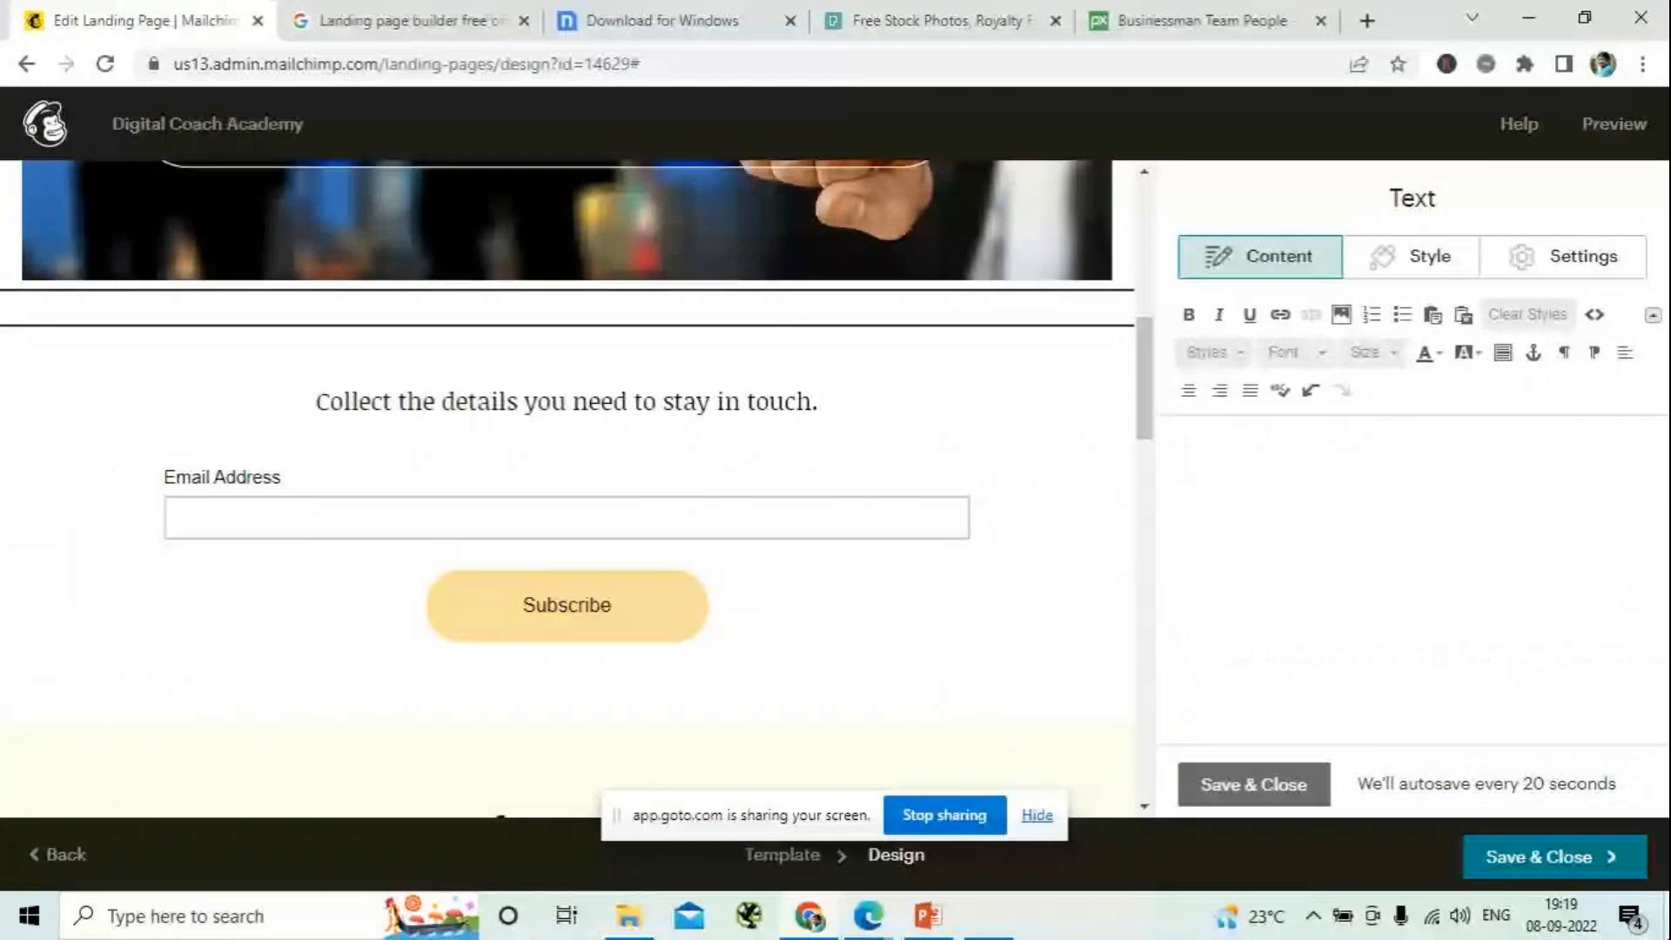
pyautogui.write('Di')
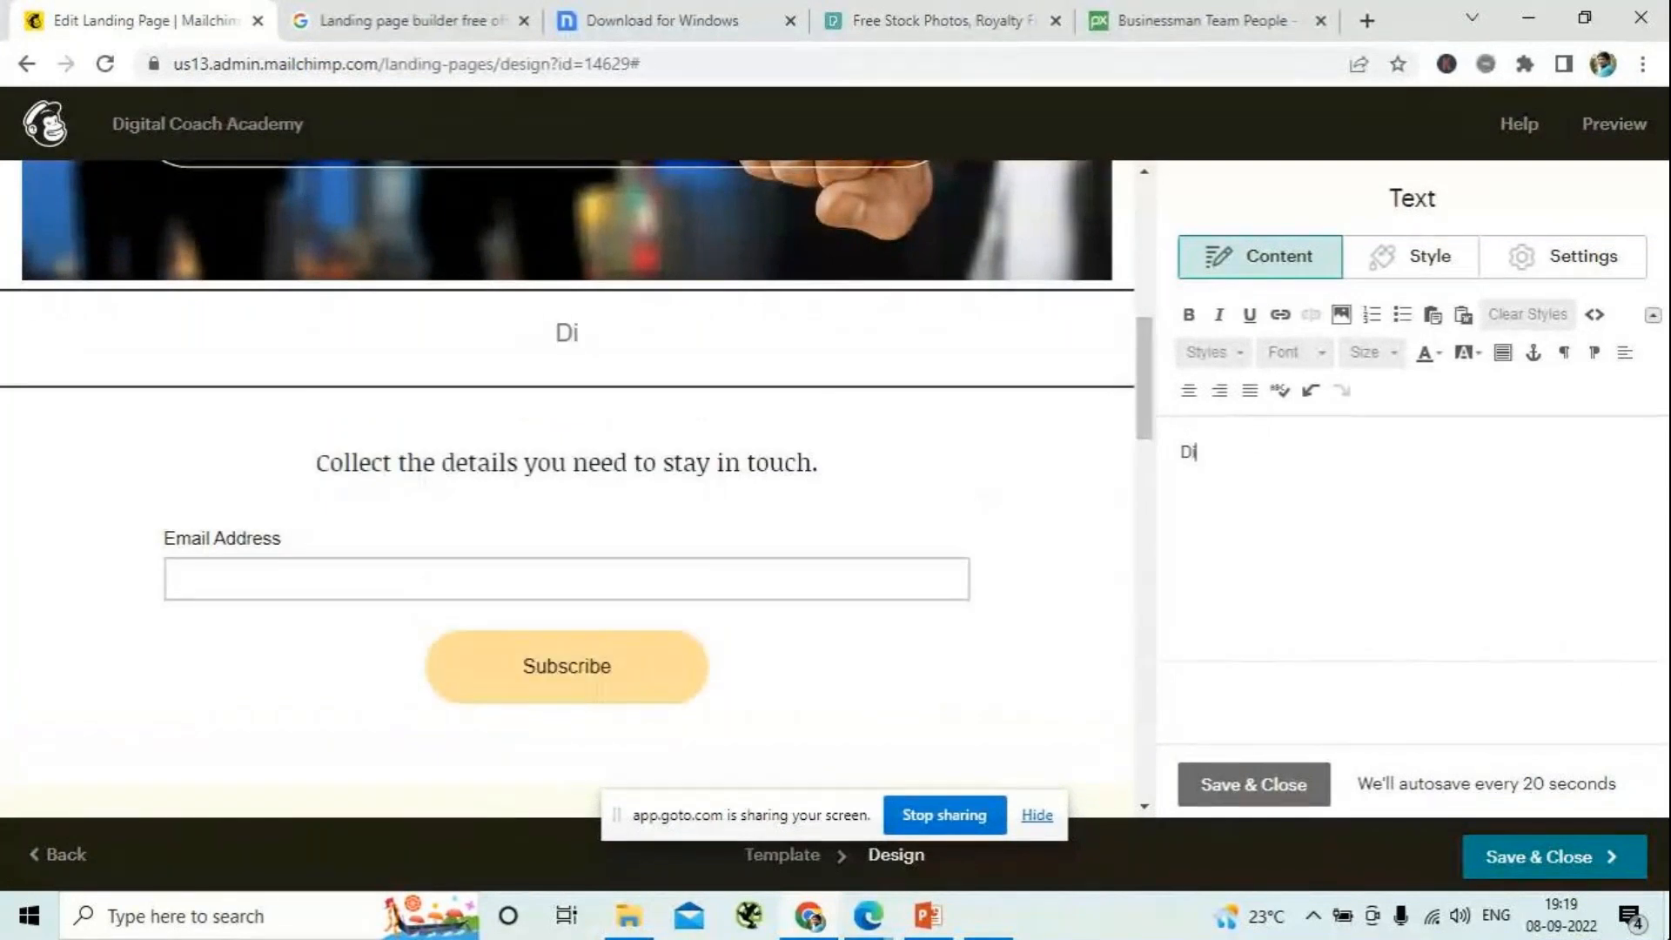
pyautogui.write('gital Coach Academ')
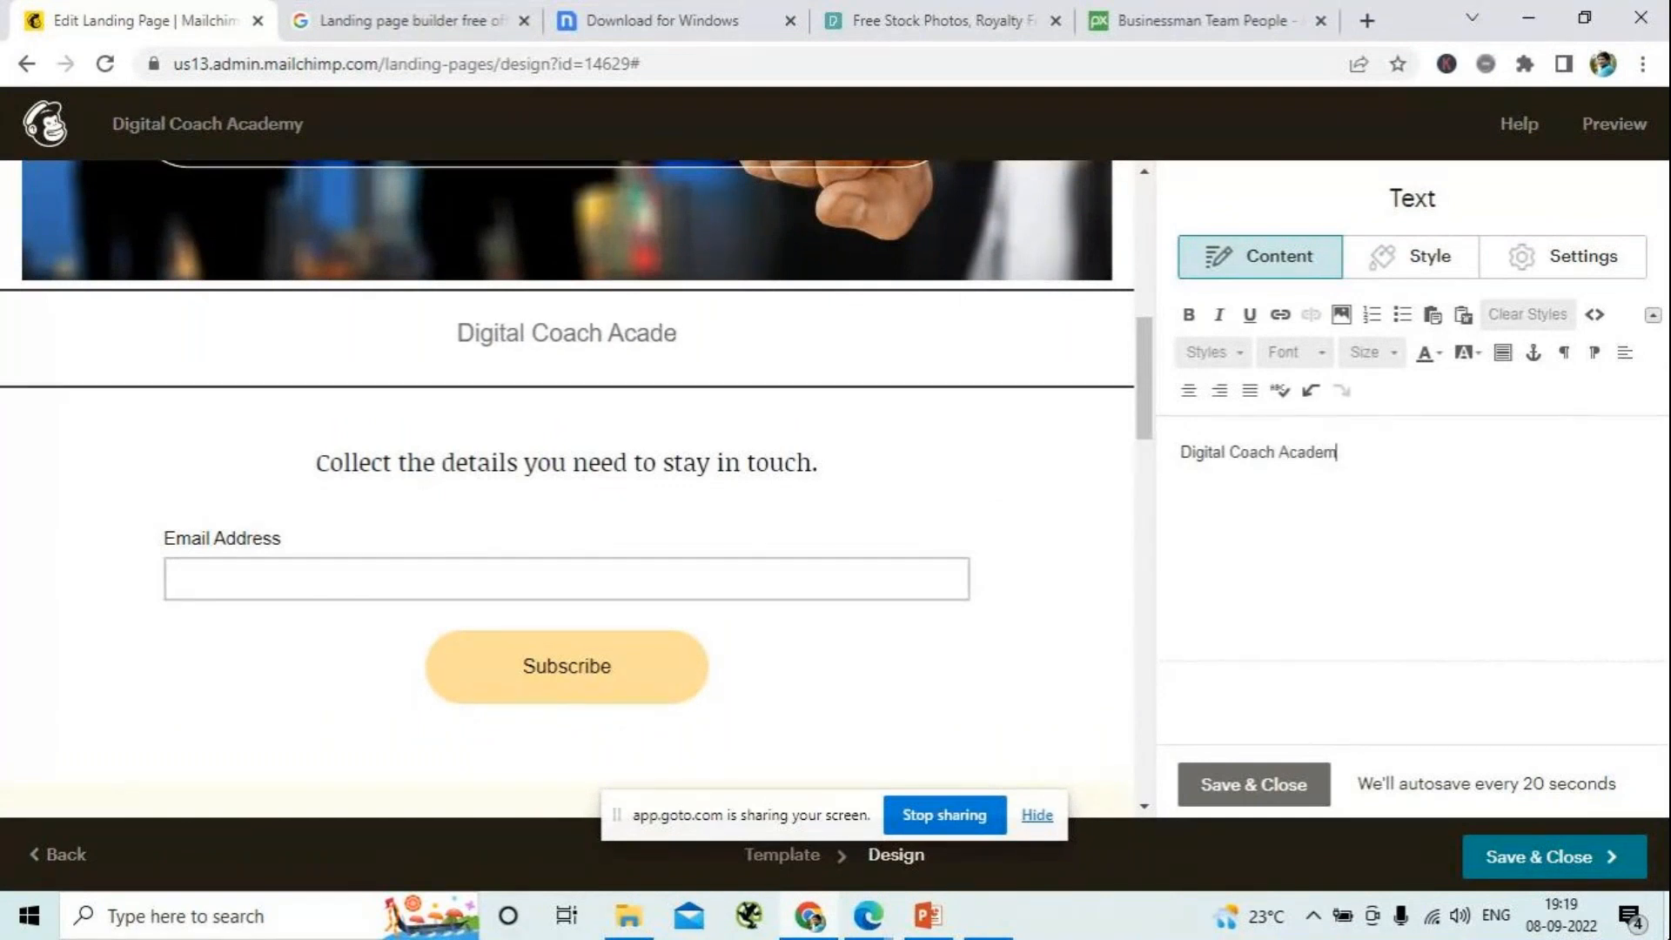
pyautogui.write('y is p')
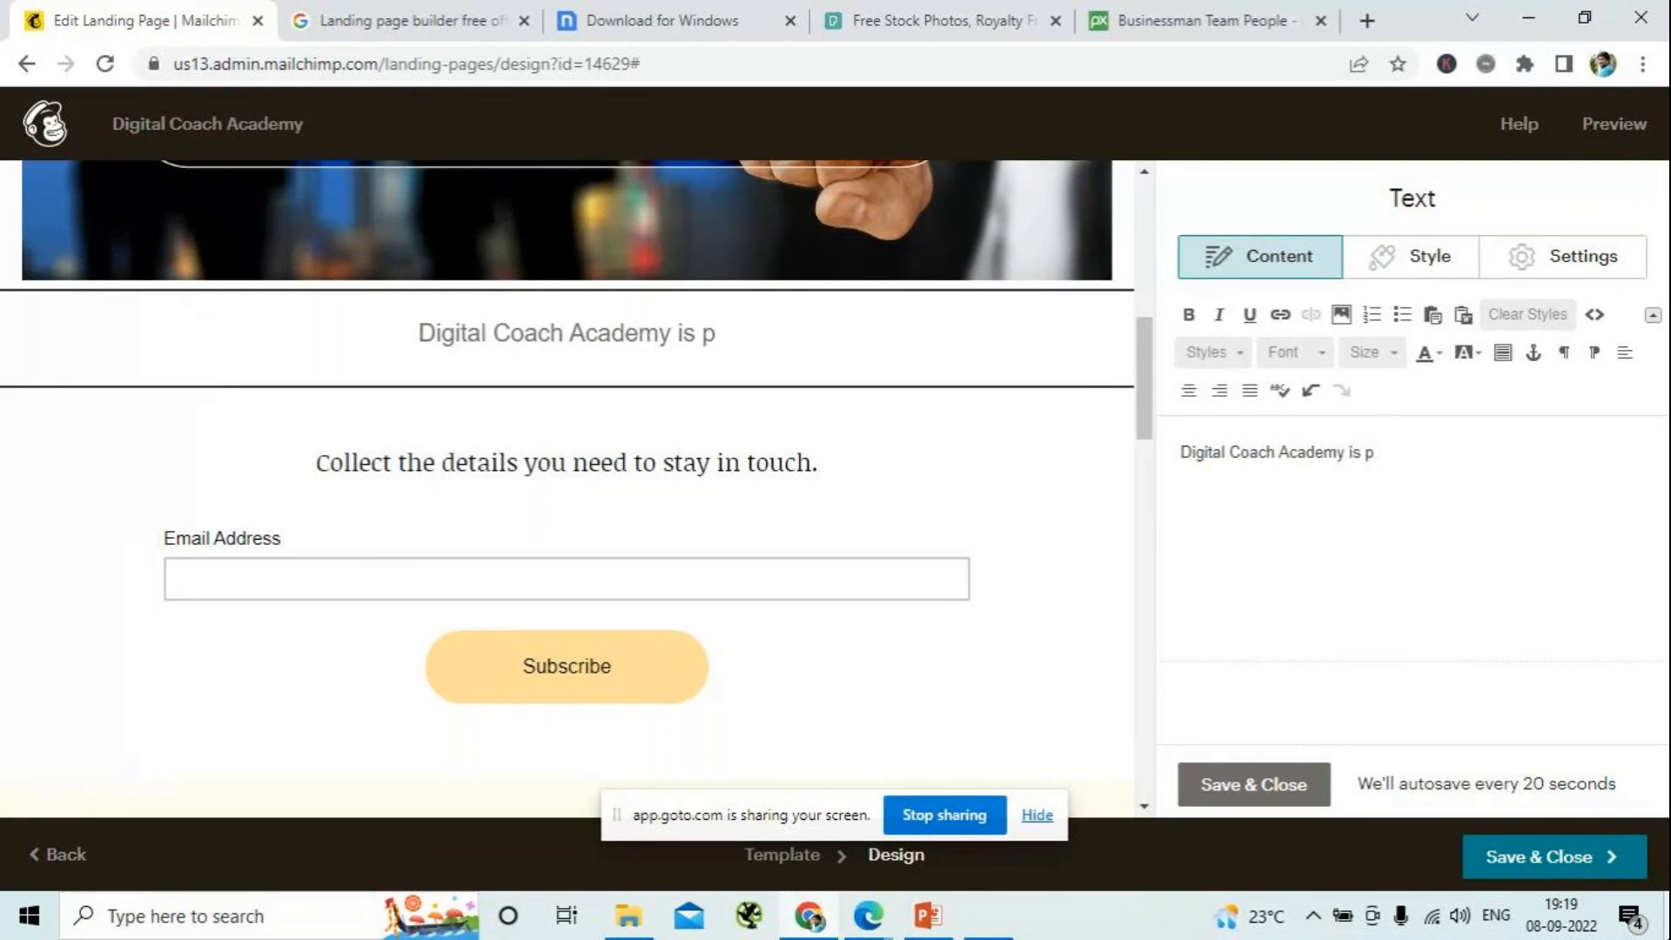
pyautogui.press('BackSpace')
pyautogui.write('one stop solution for your')
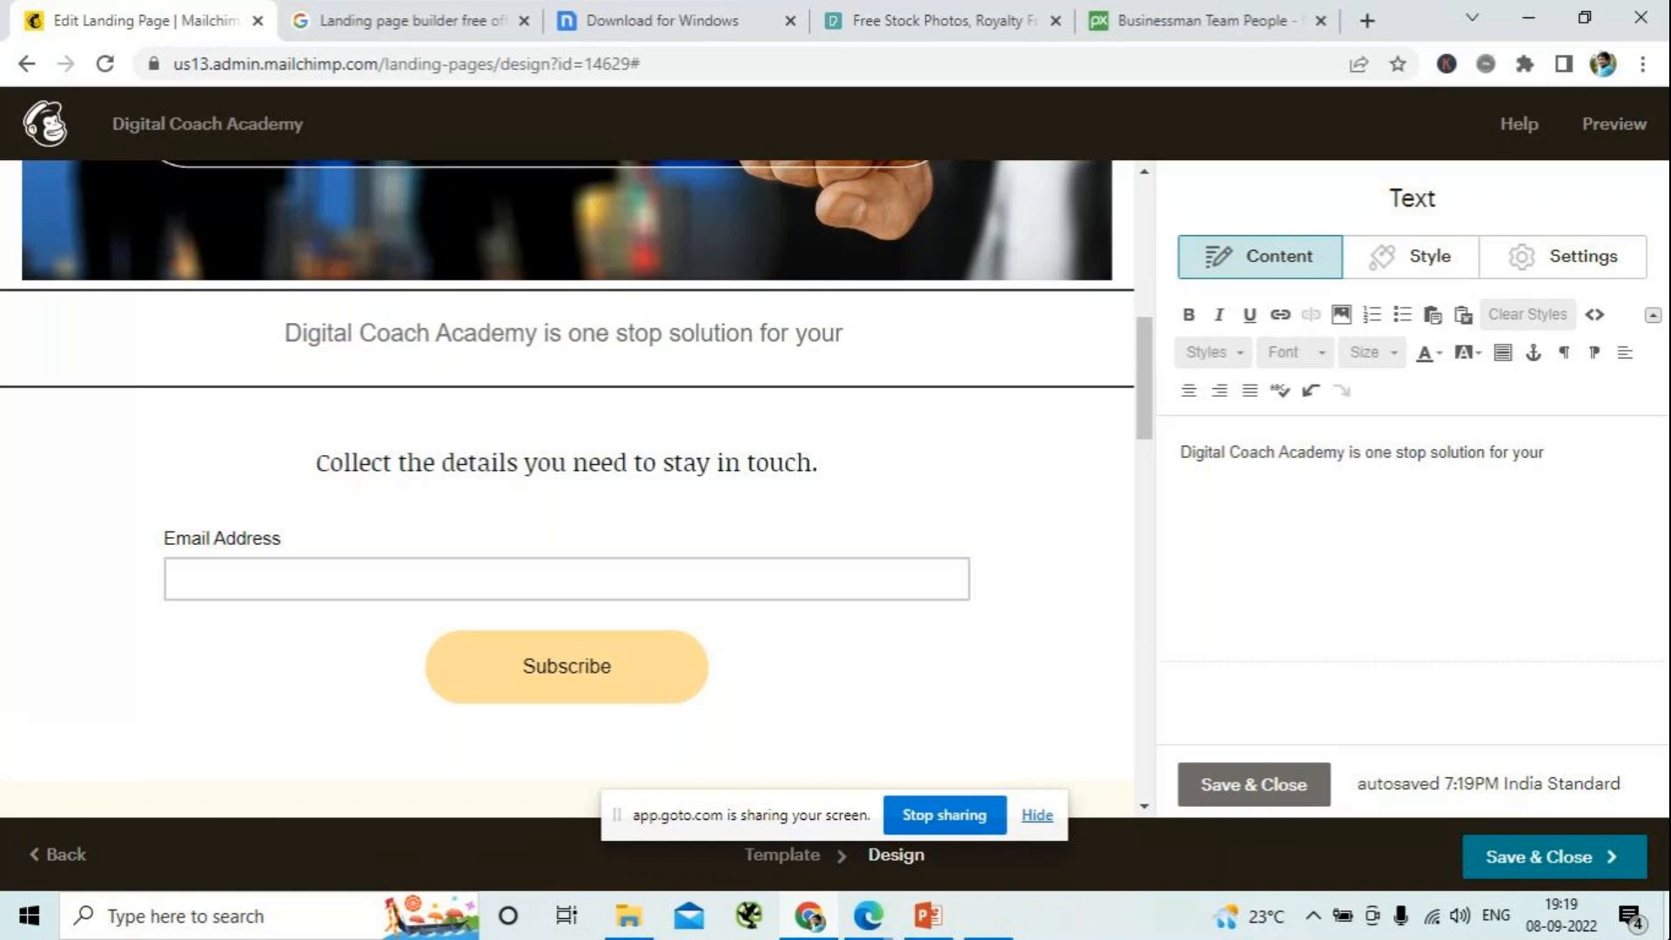
pyautogui.write(' knowledge earnings on Digital')
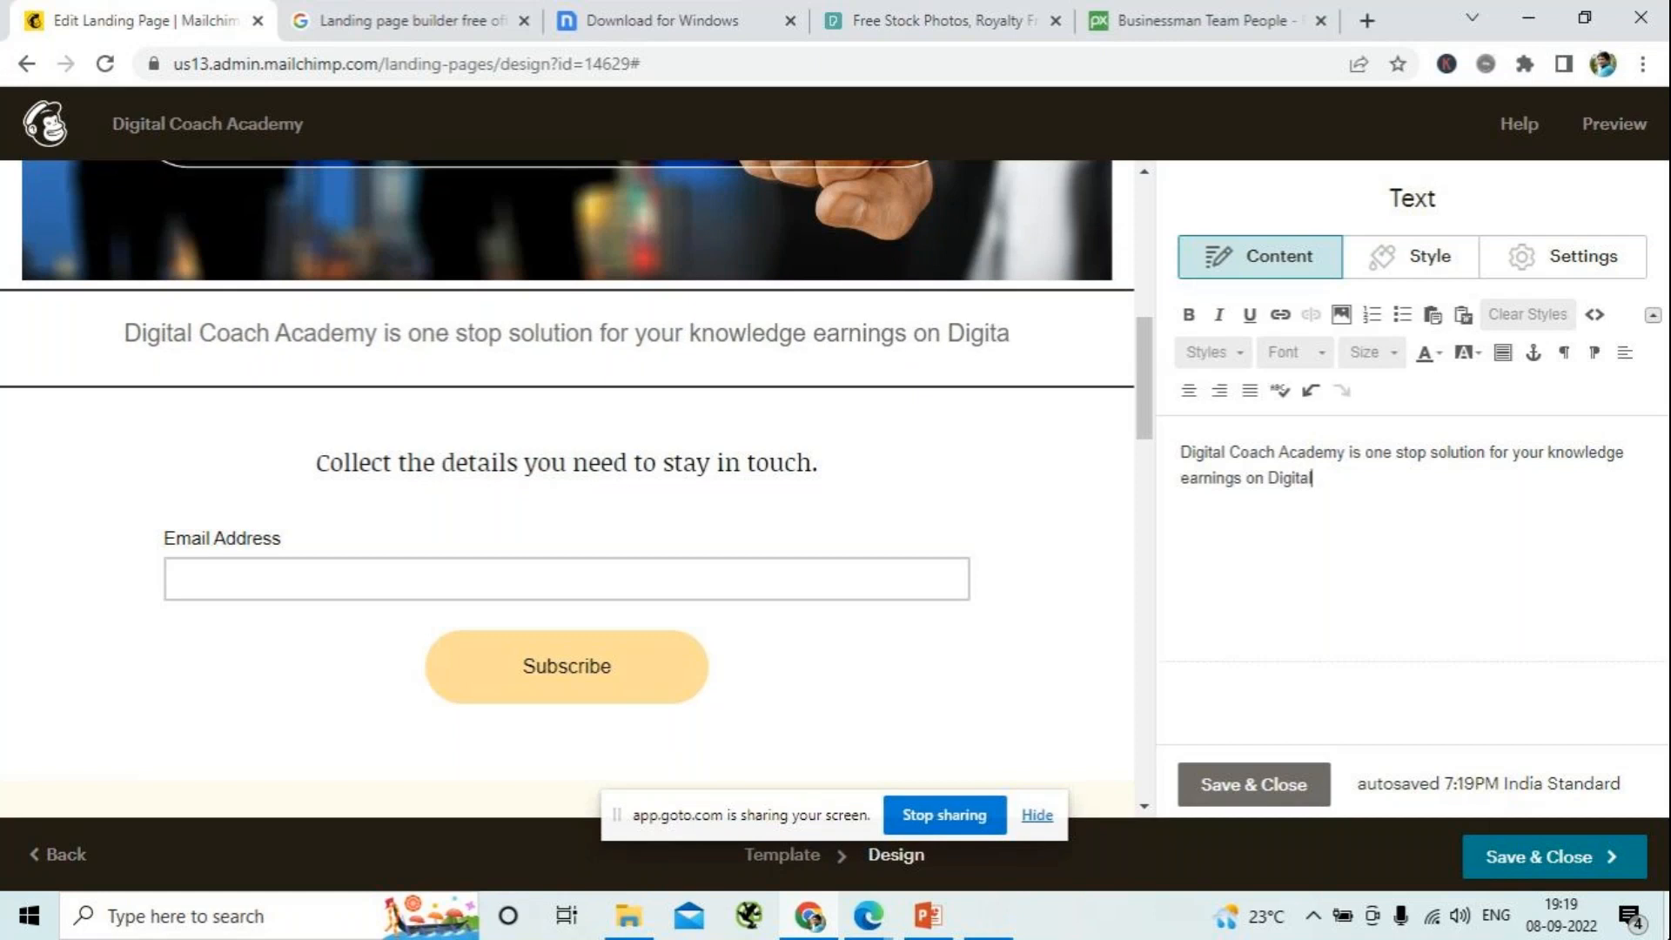
pyautogui.write(' C')
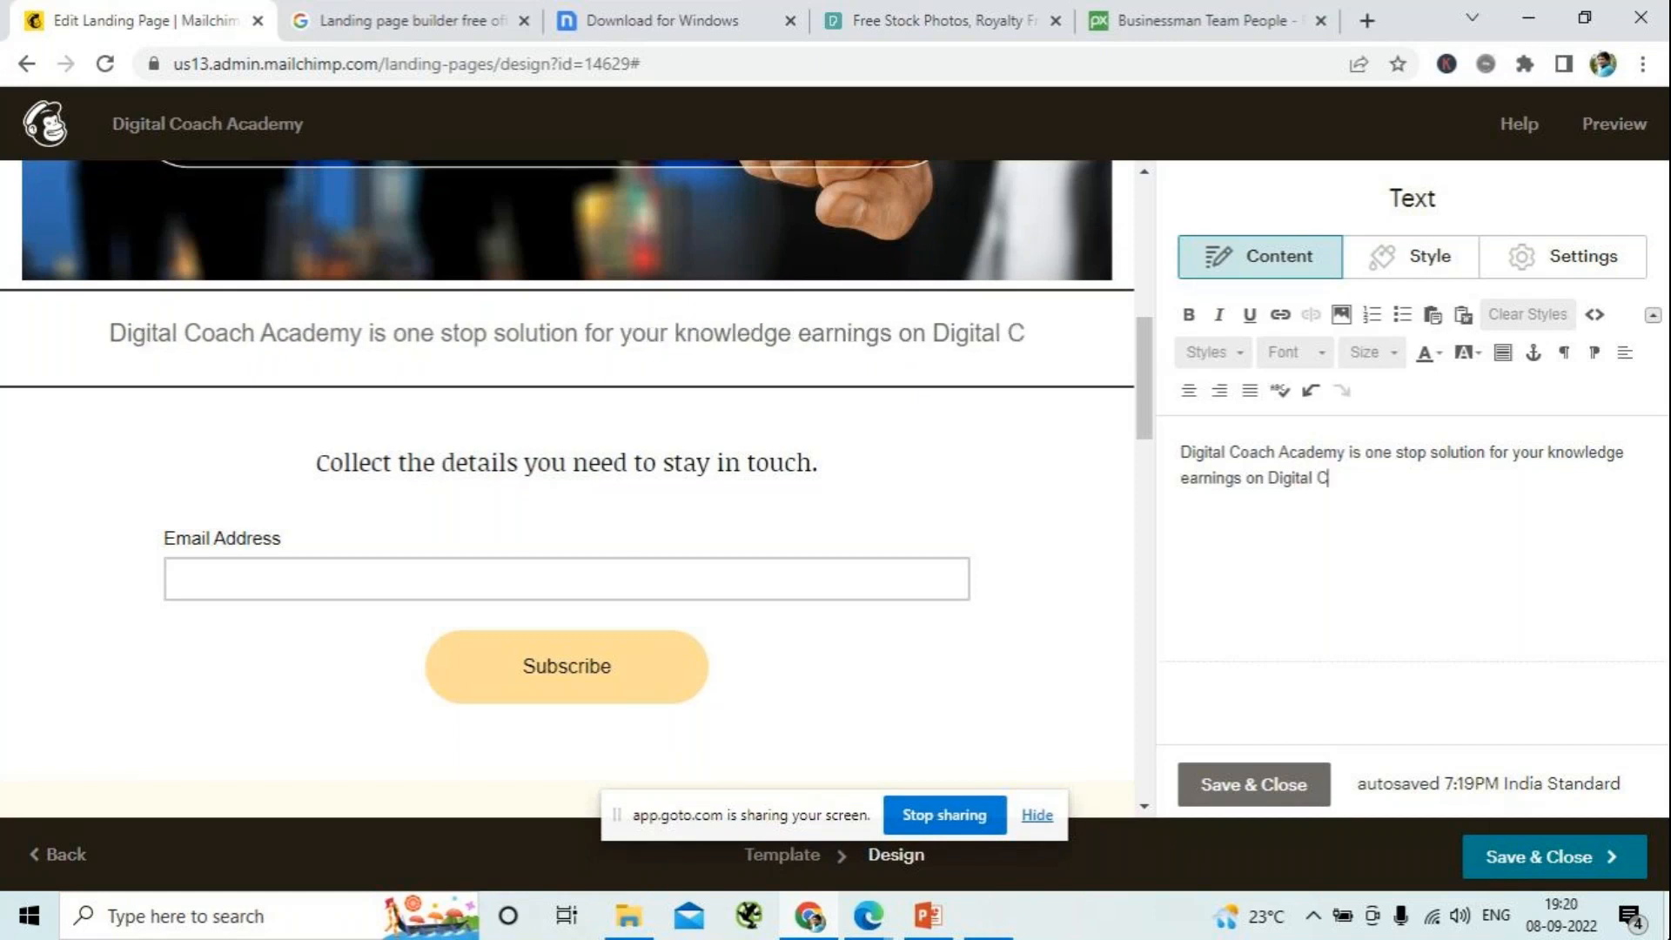
pyautogui.write('ommuni')
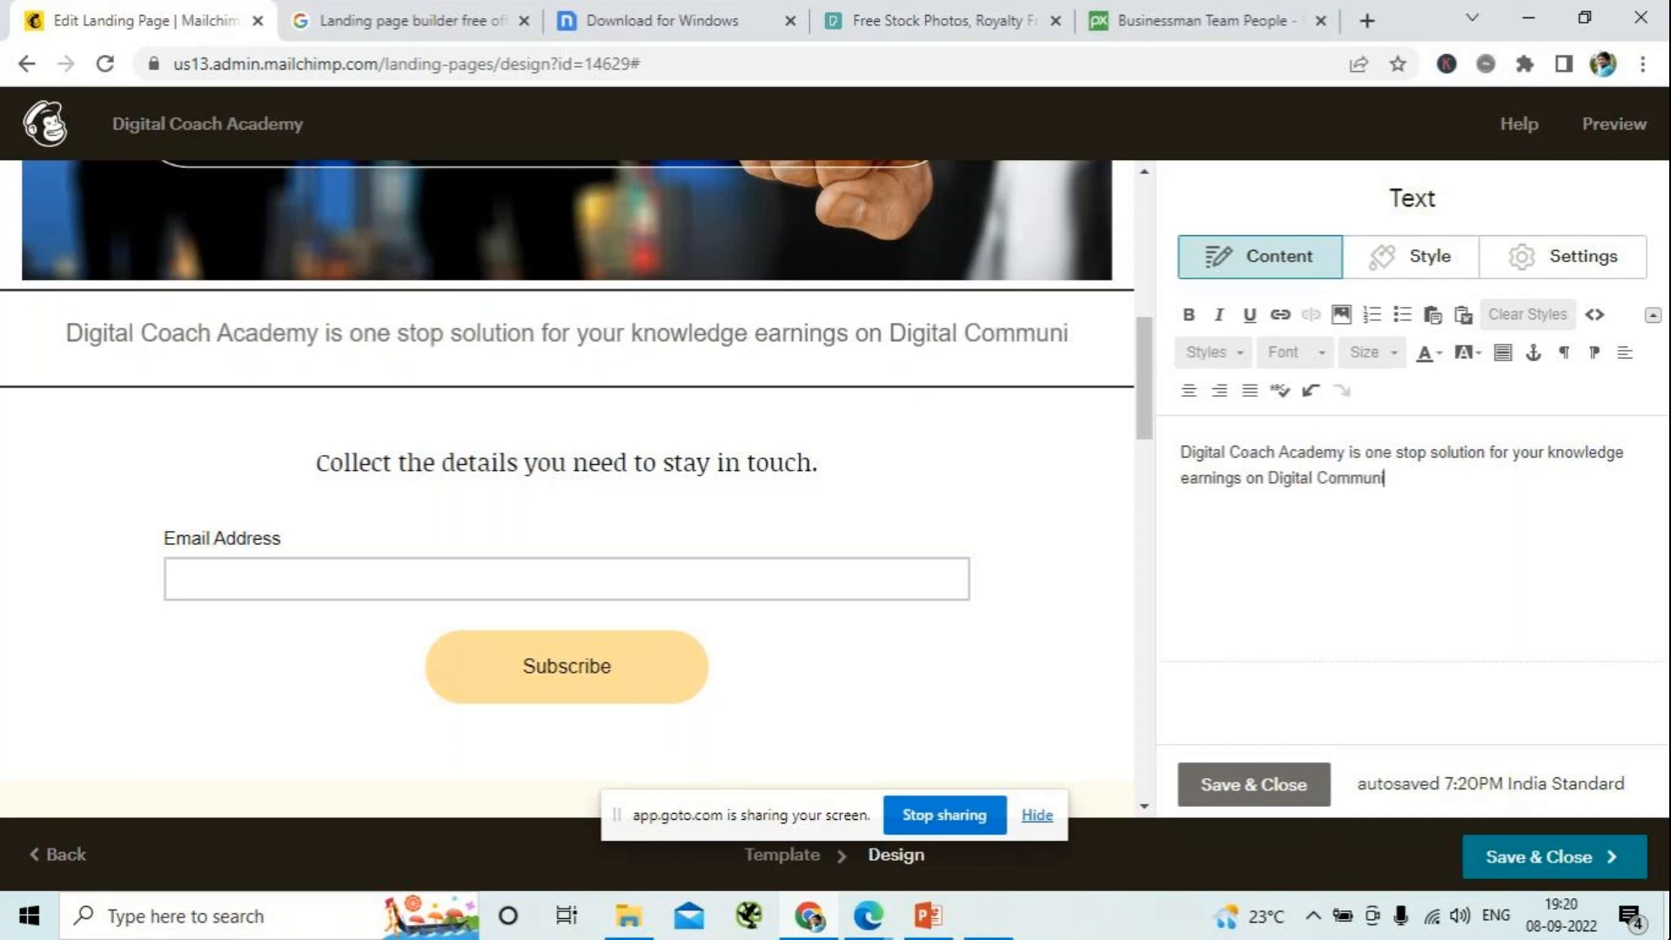
pyautogui.write('catio')
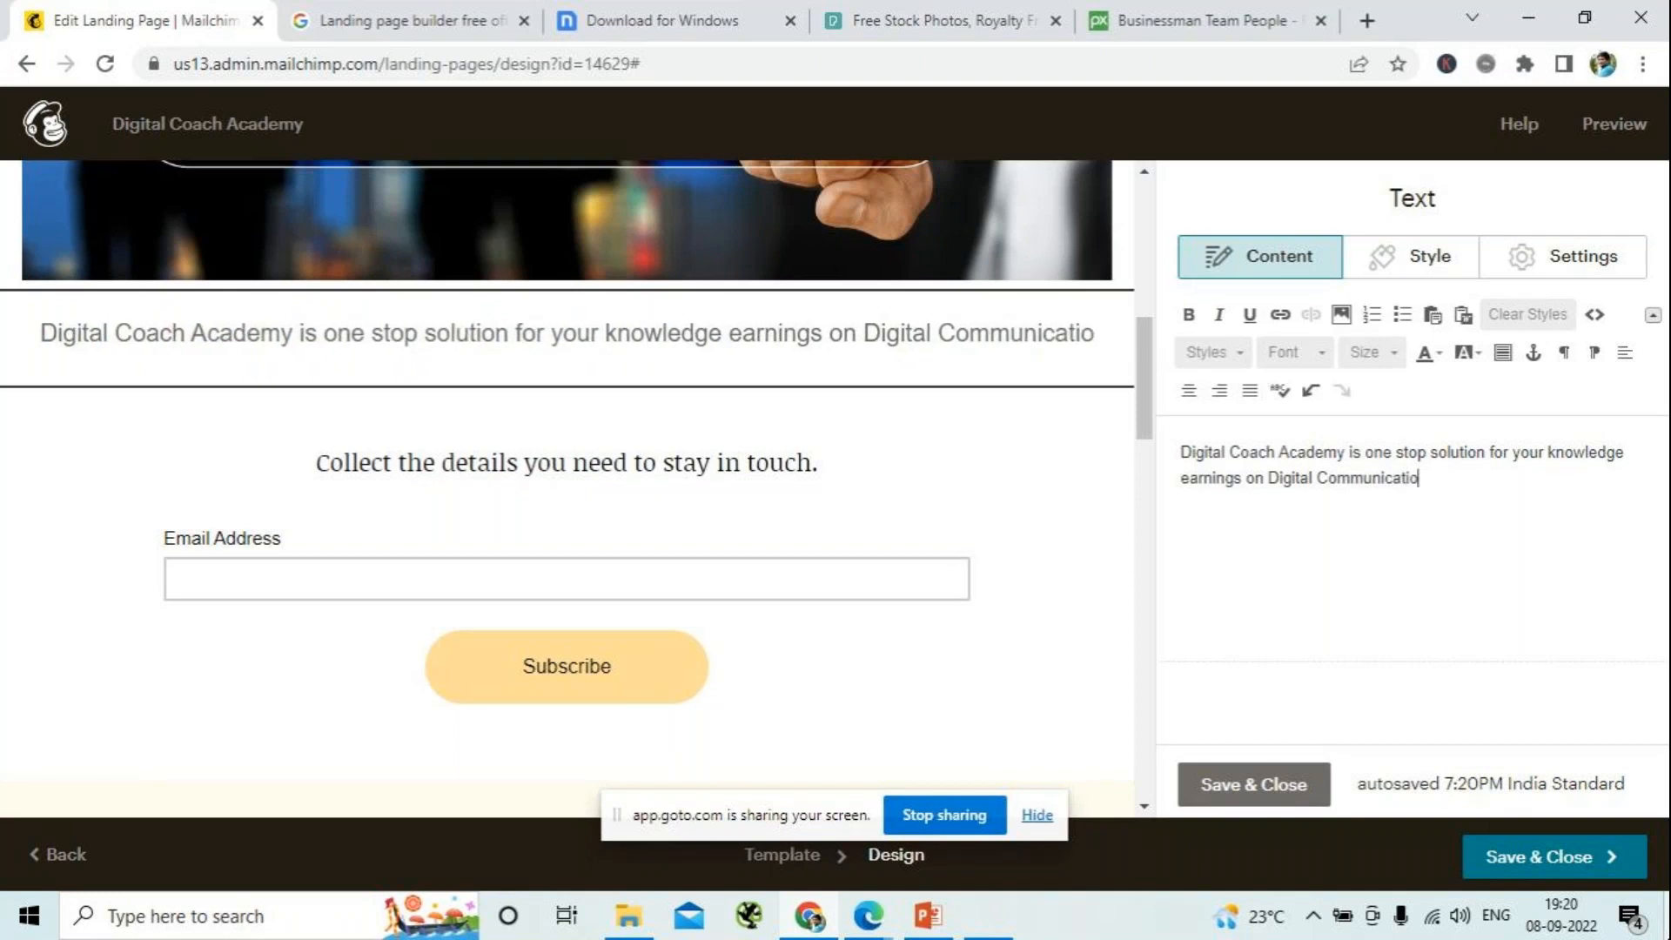
pyautogui.write('ns, ')
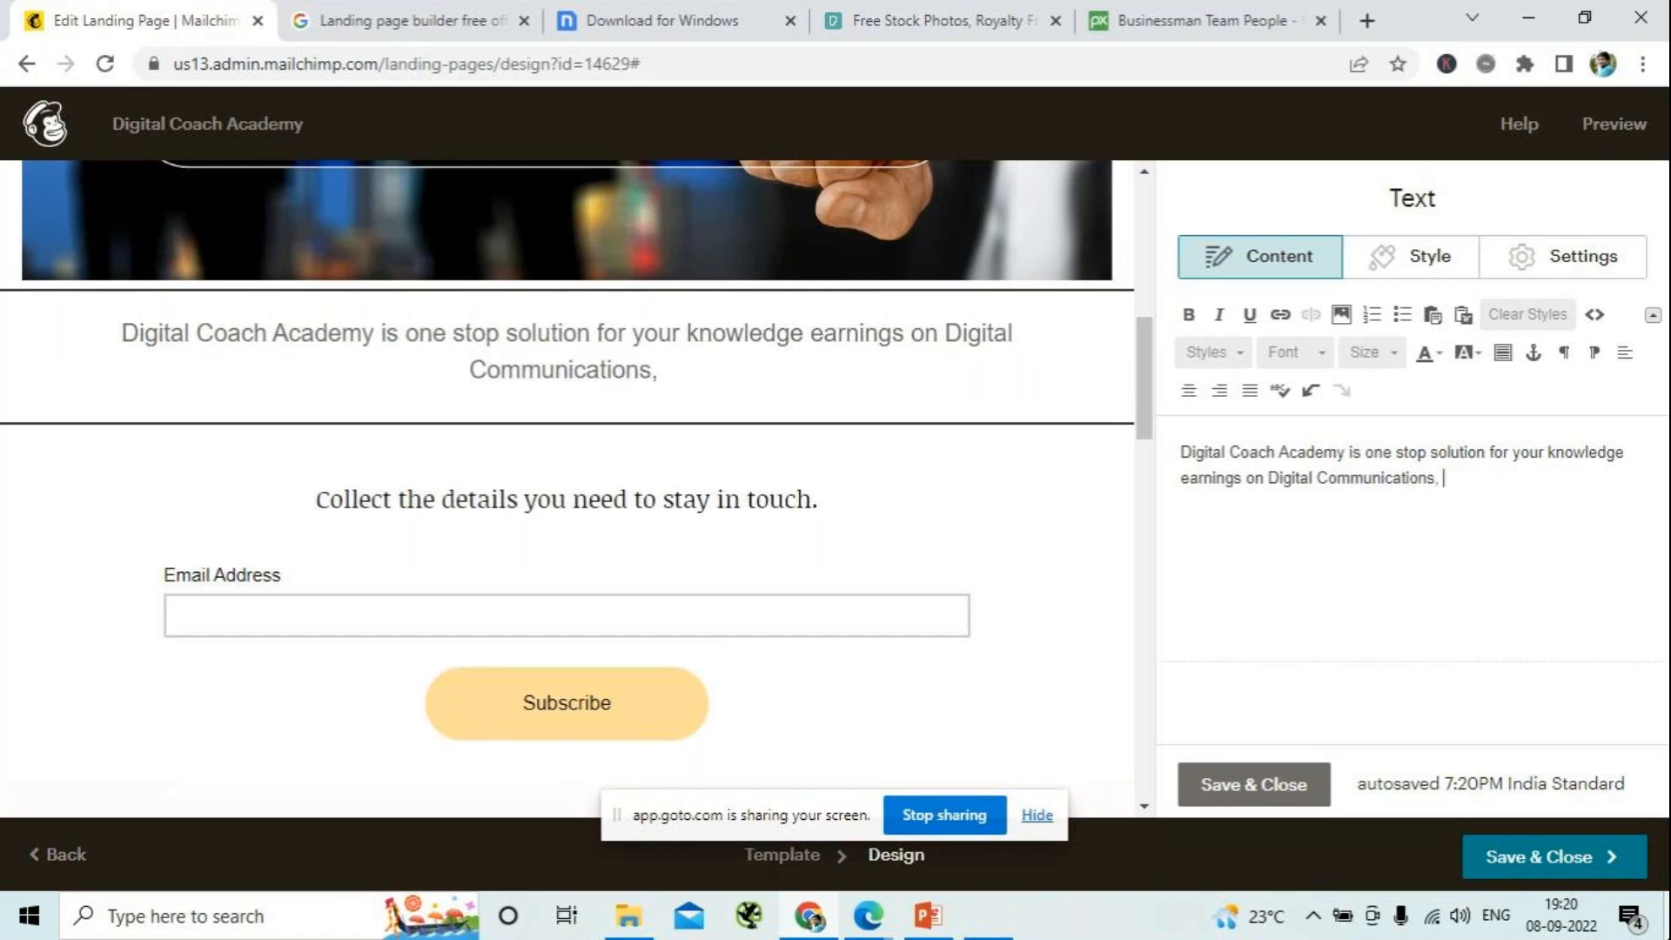
pyautogui.write('Marketing, Training & Internship')
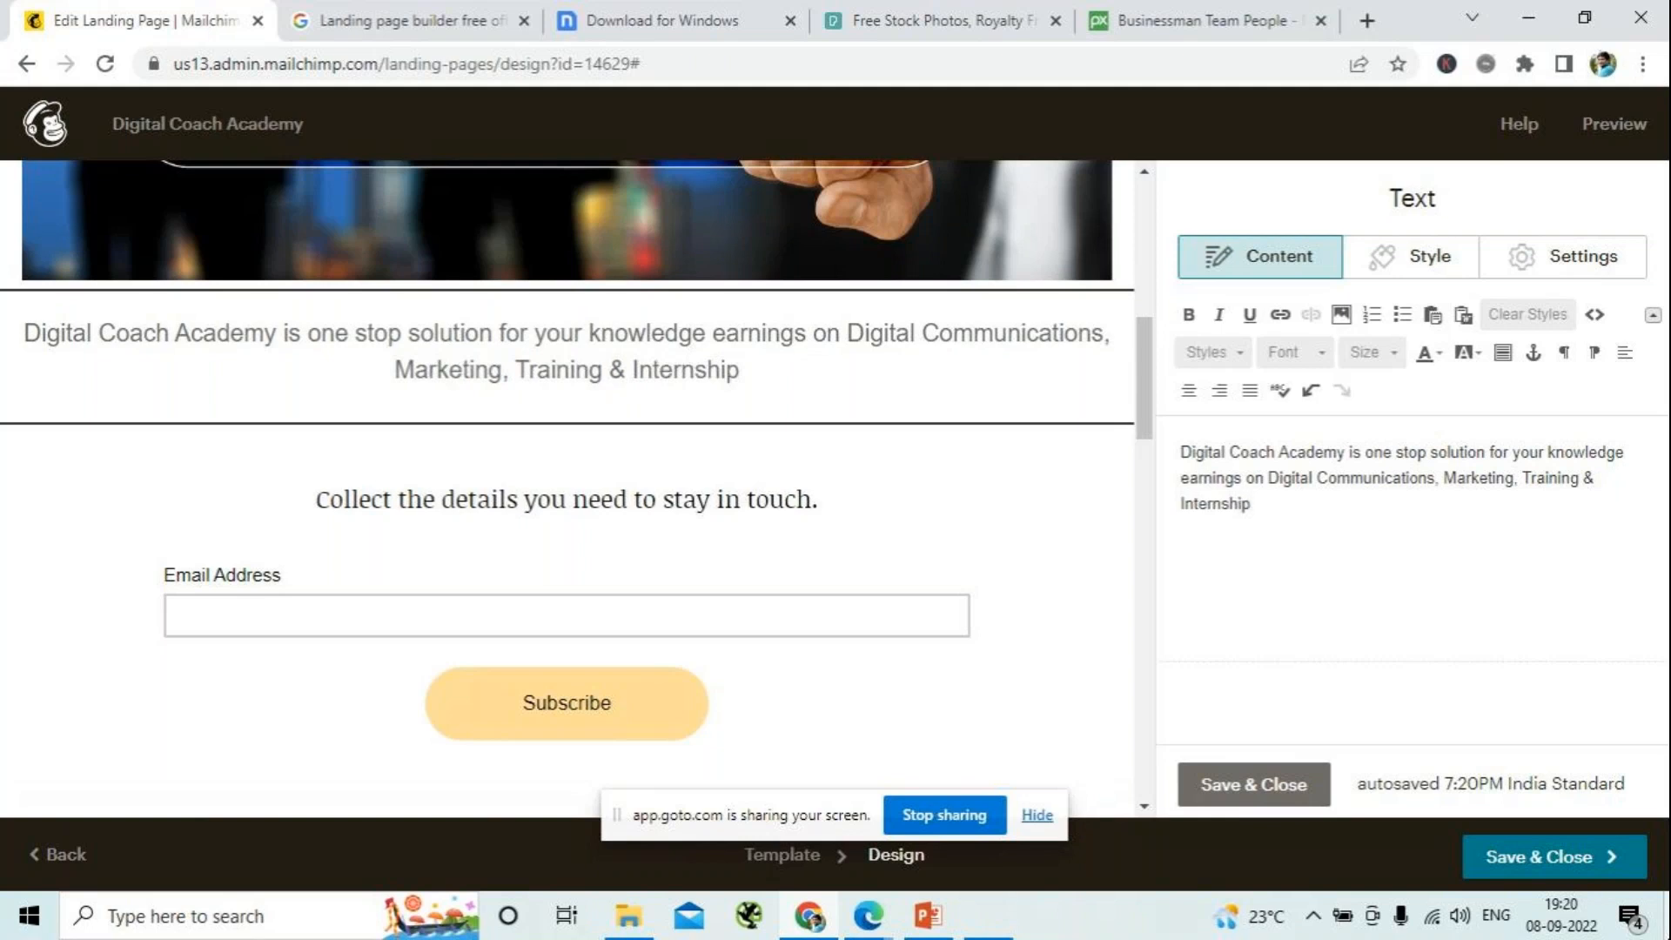
pyautogui.write(', ')
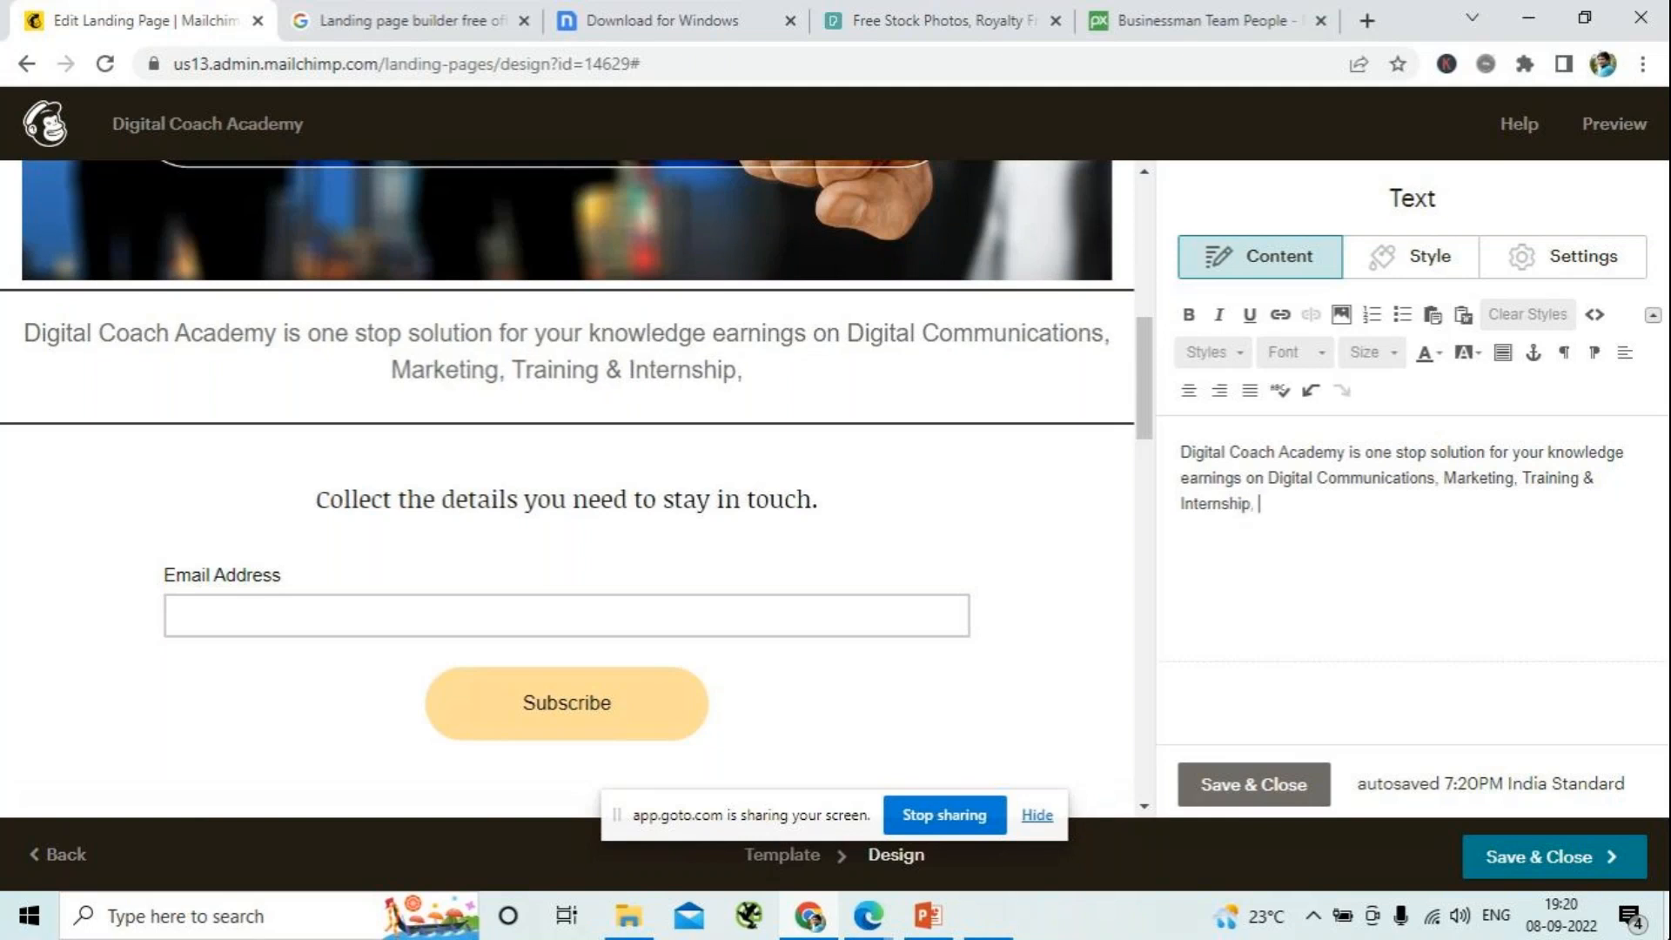
pyautogui.write('S')
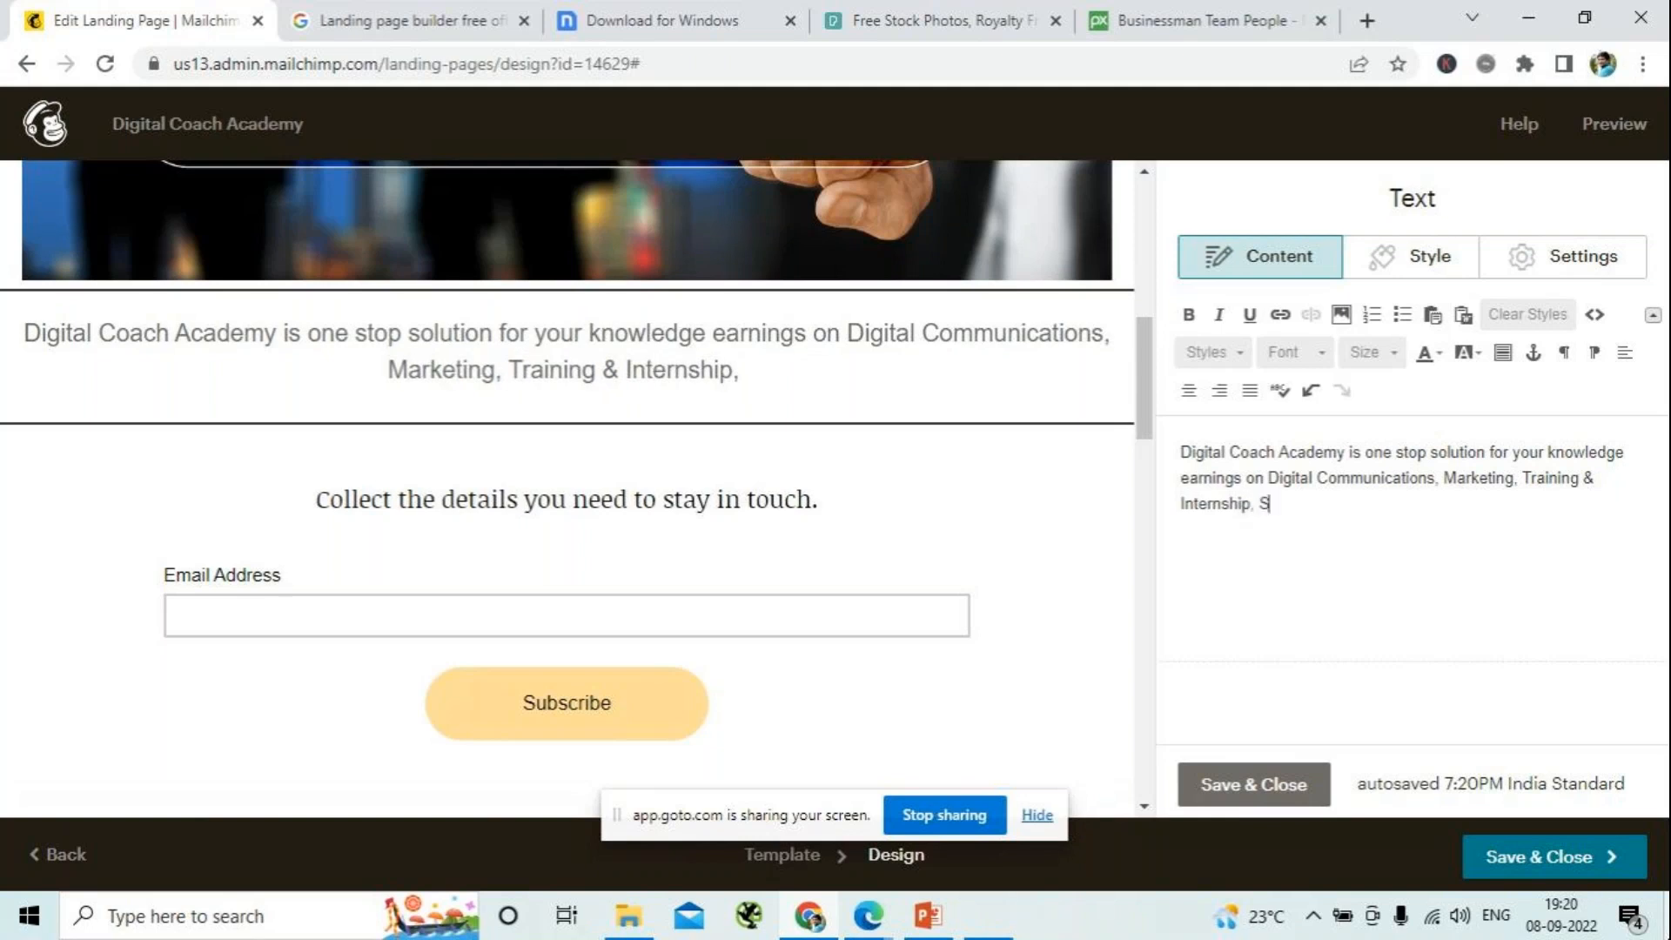
pyautogui.write('taff')
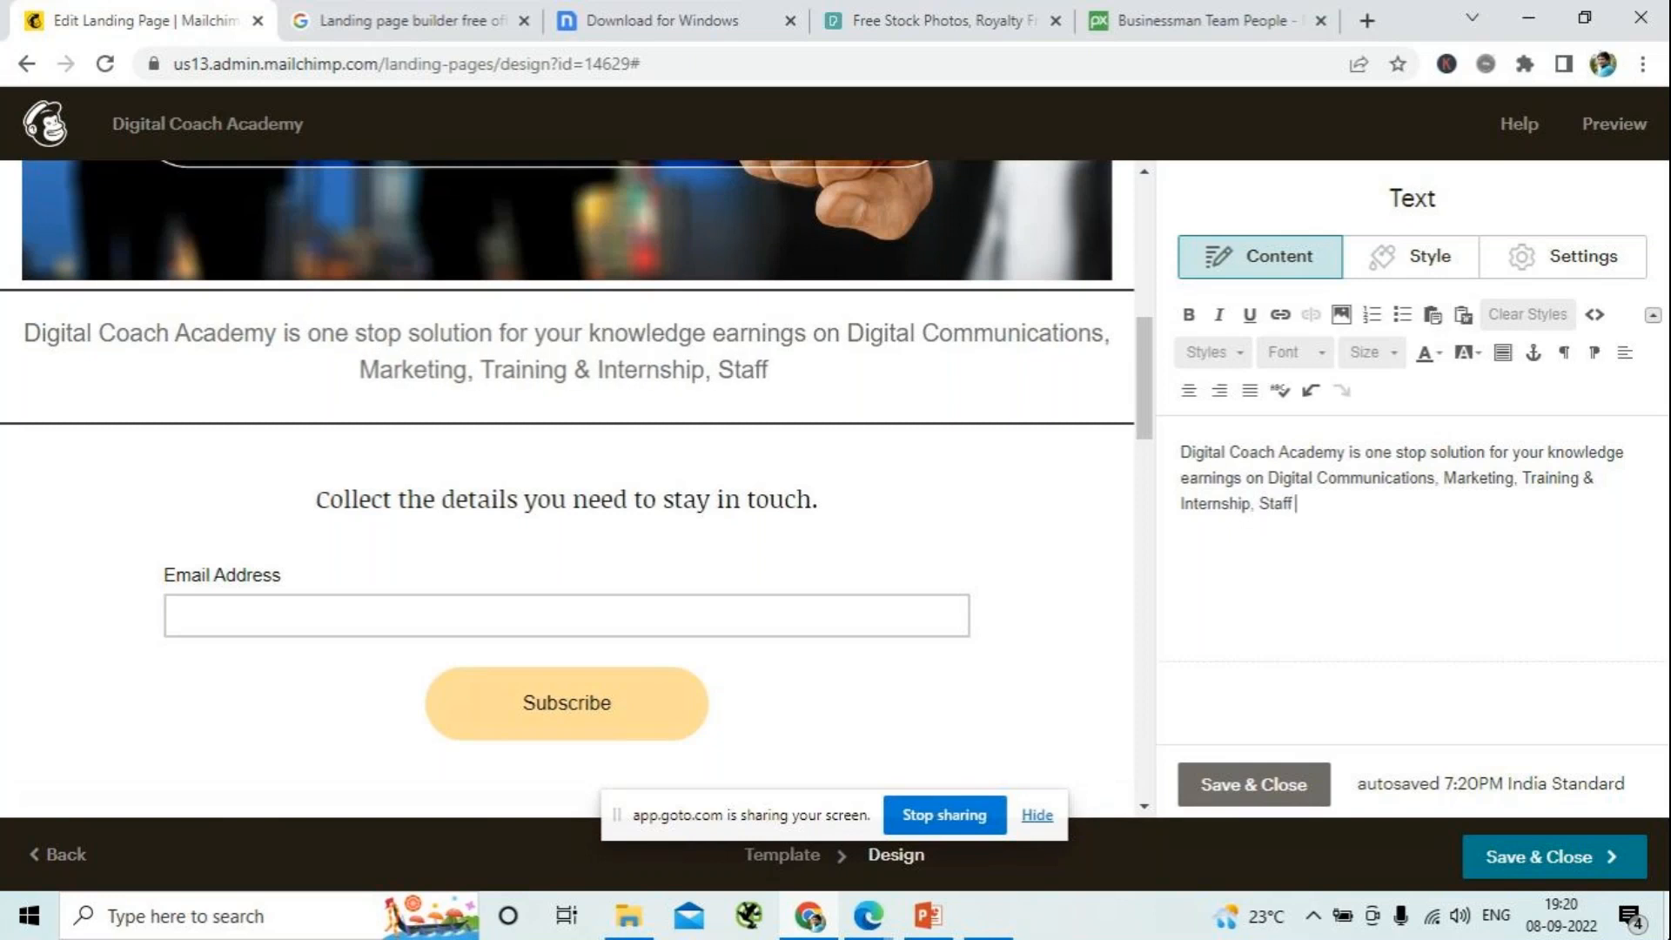
pyautogui.write(' Re')
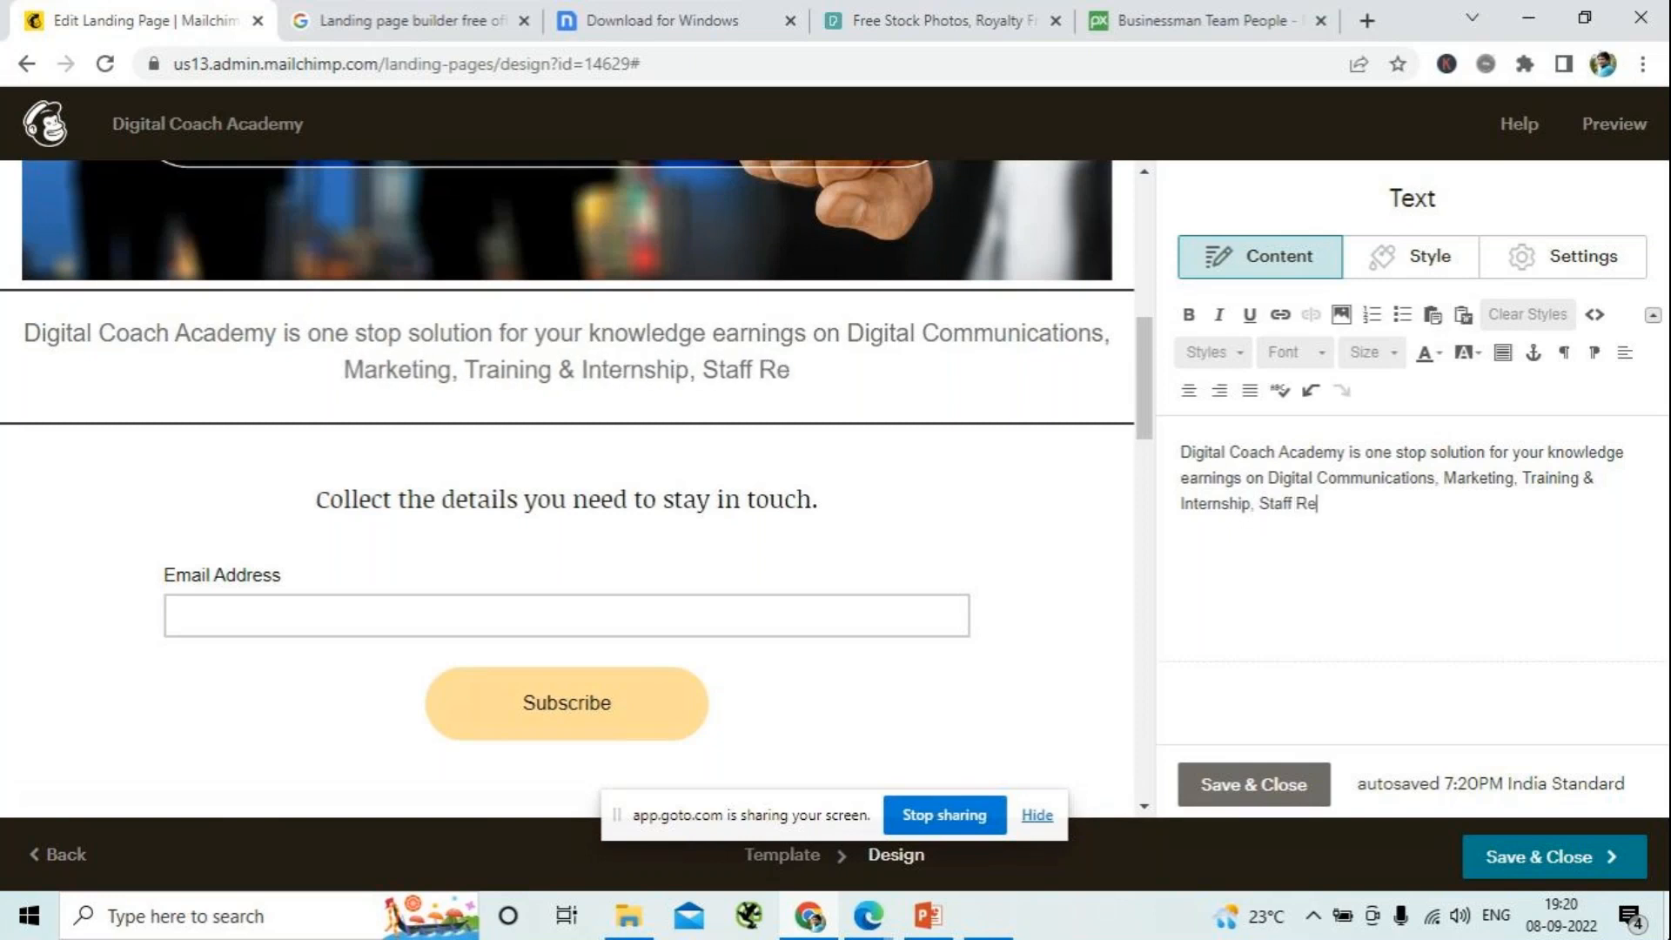
pyautogui.write('cruitement')
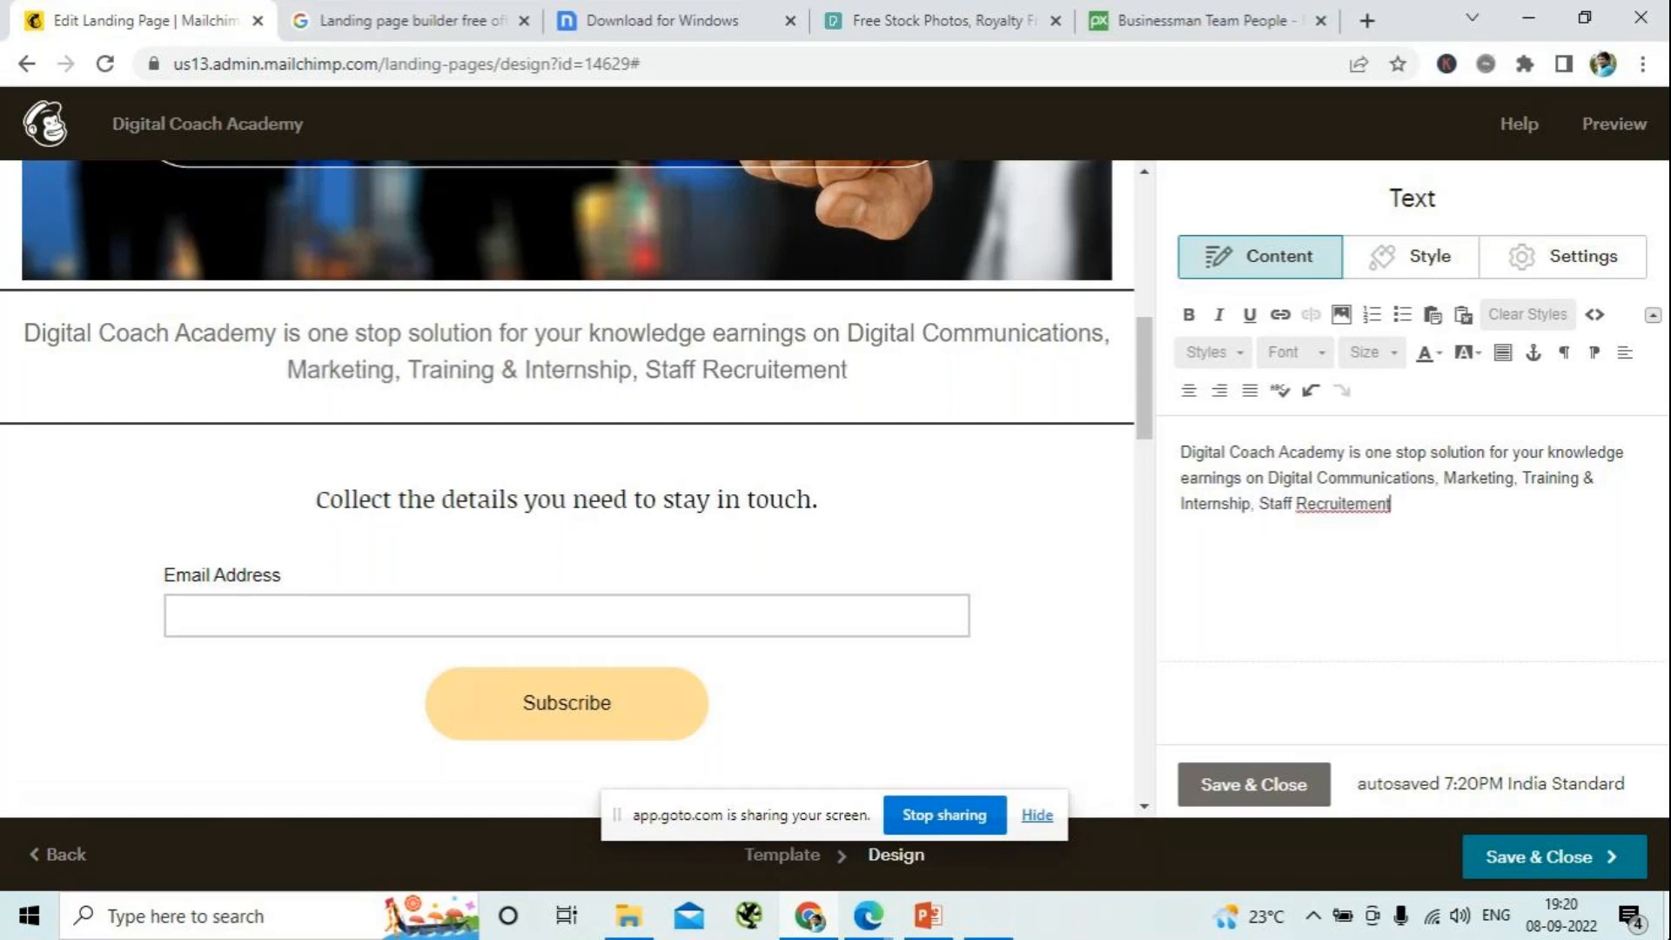
pyautogui.write(' and')
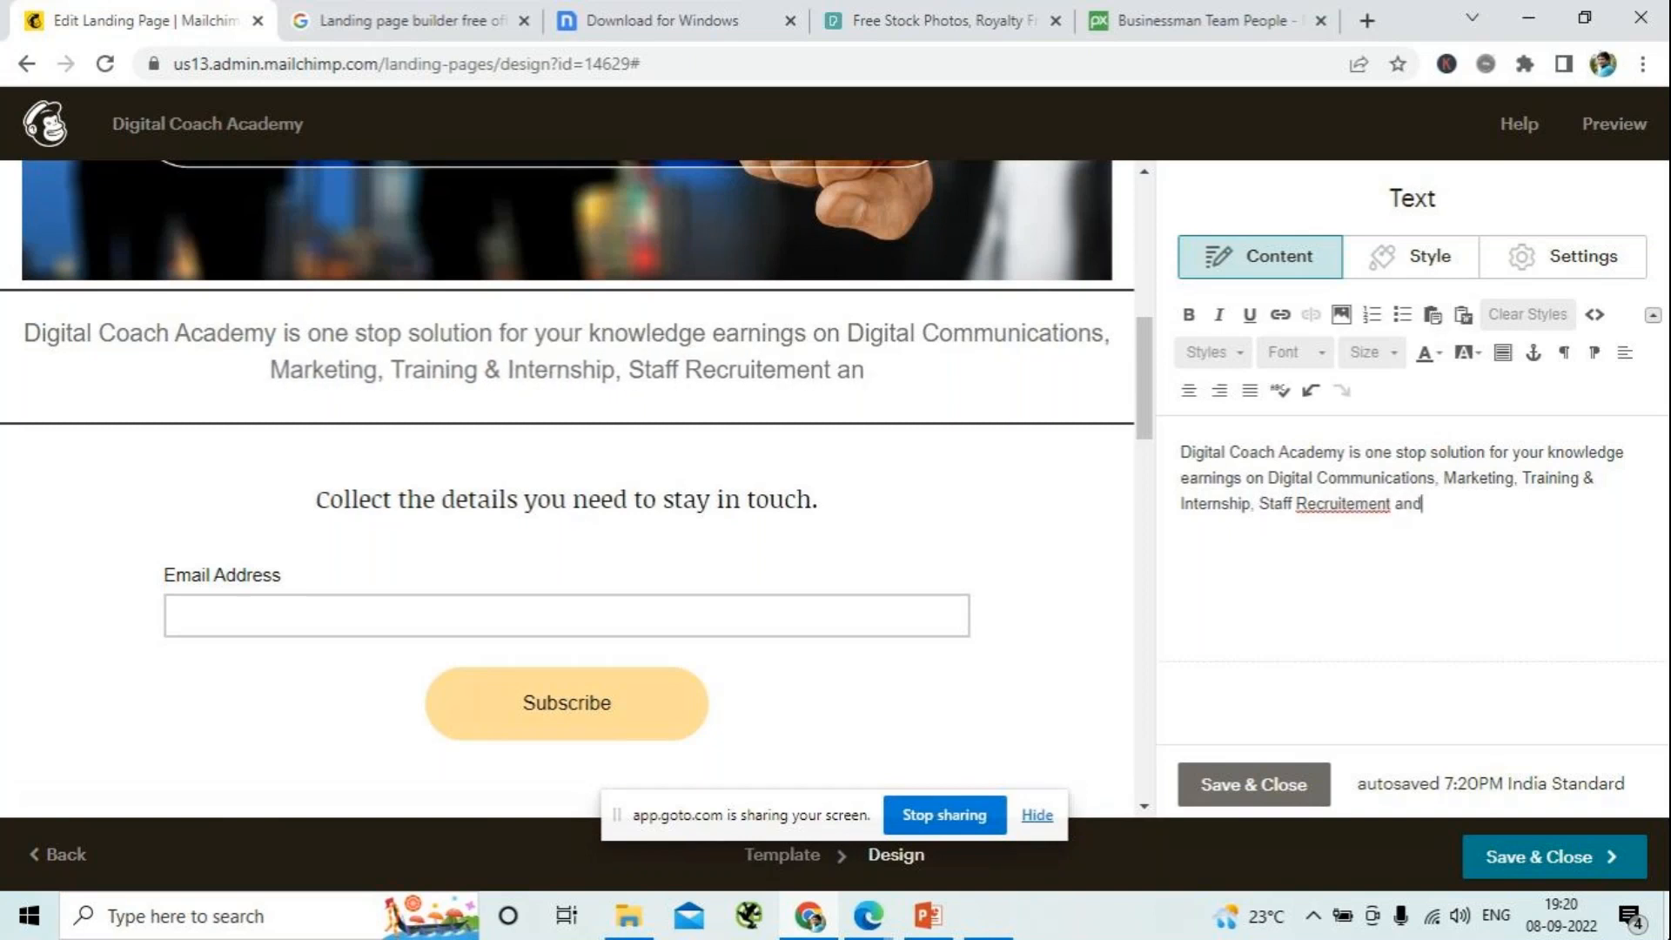
pyautogui.write(' Busine')
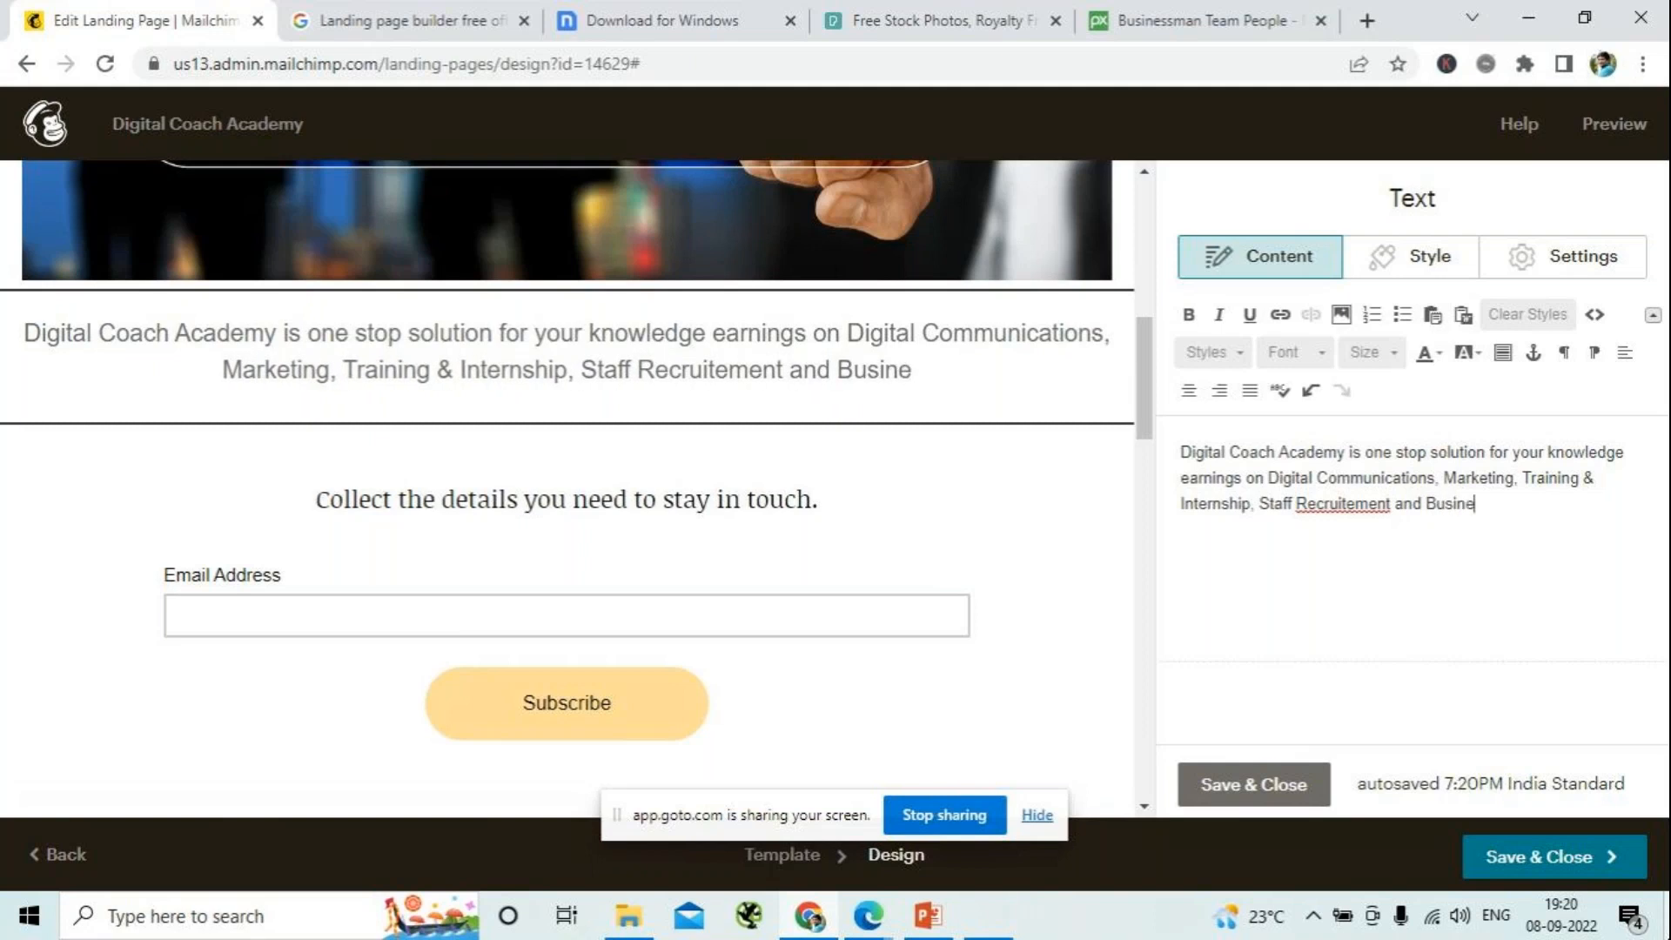
pyautogui.write('ss Con')
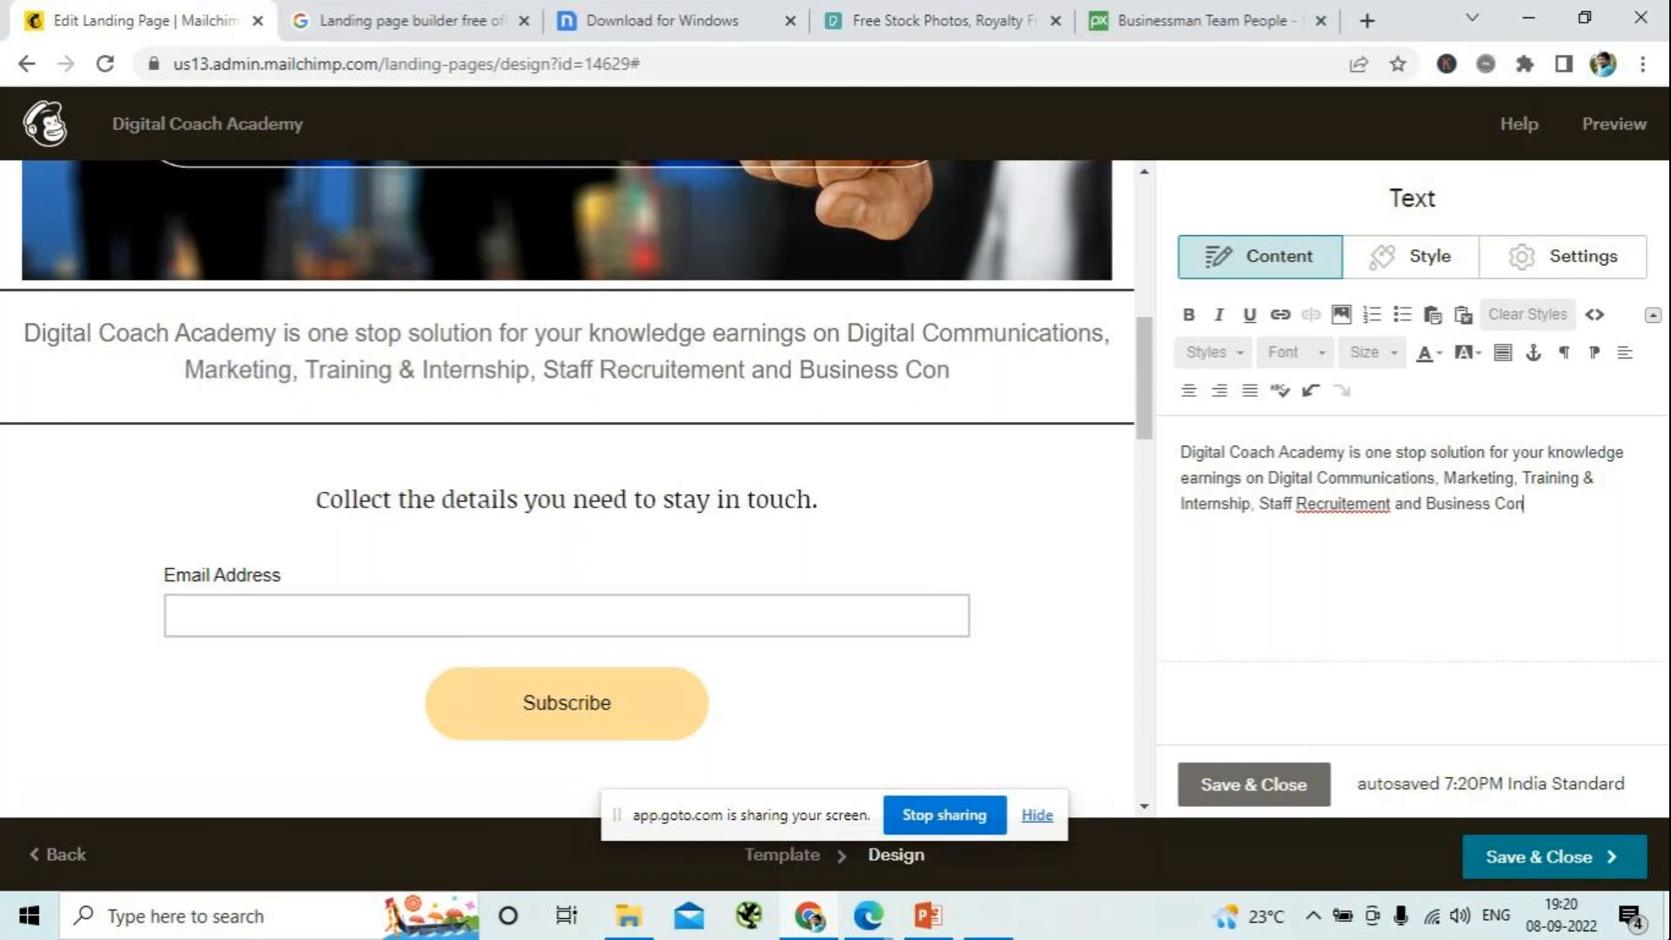
pyautogui.write('sultants')
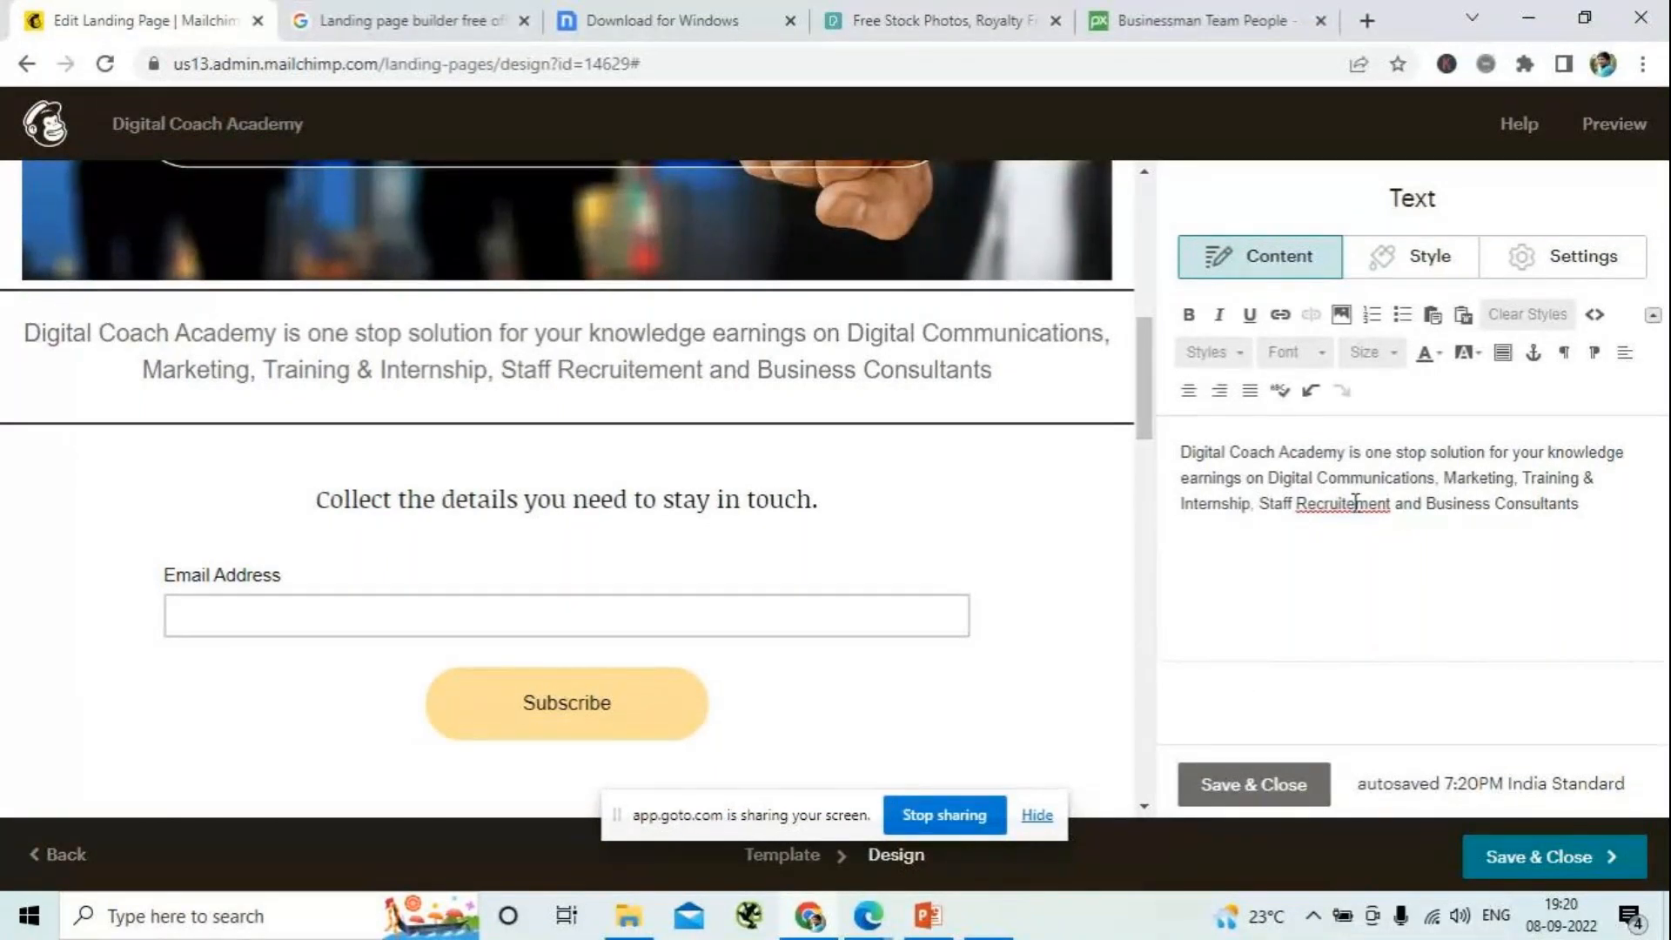
# - Finish the description paragraph with "Staff Recruitment and Business Consultants.", spelling "Recruitment" correctly
pyautogui.press('BackSpace')
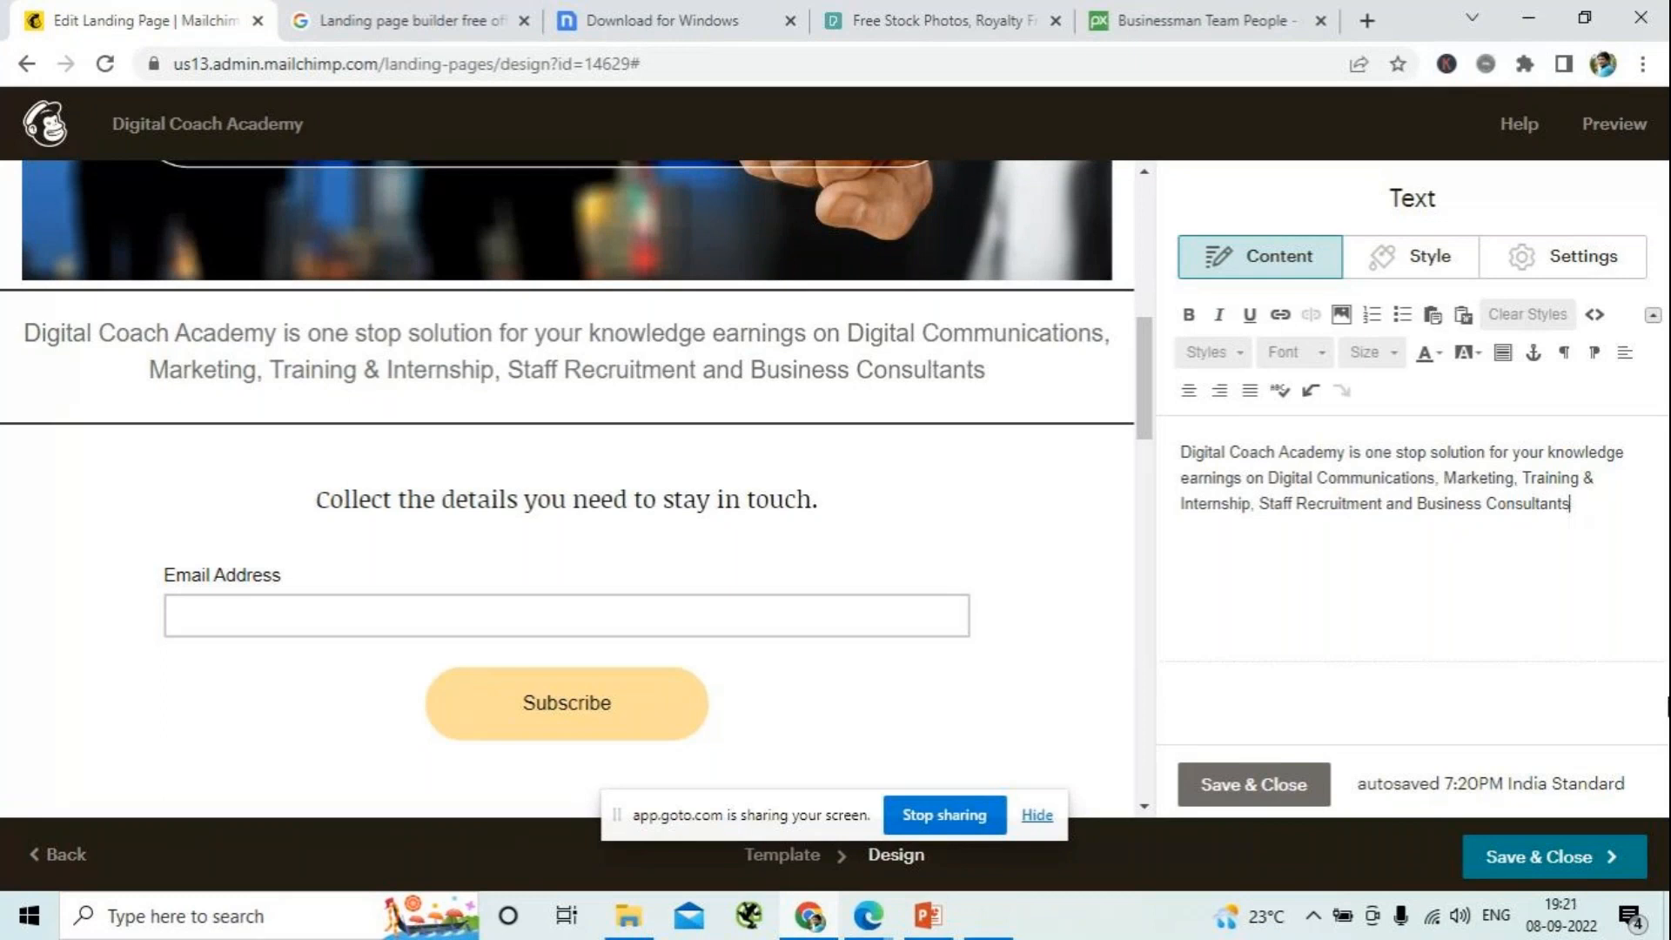
pyautogui.write('.')
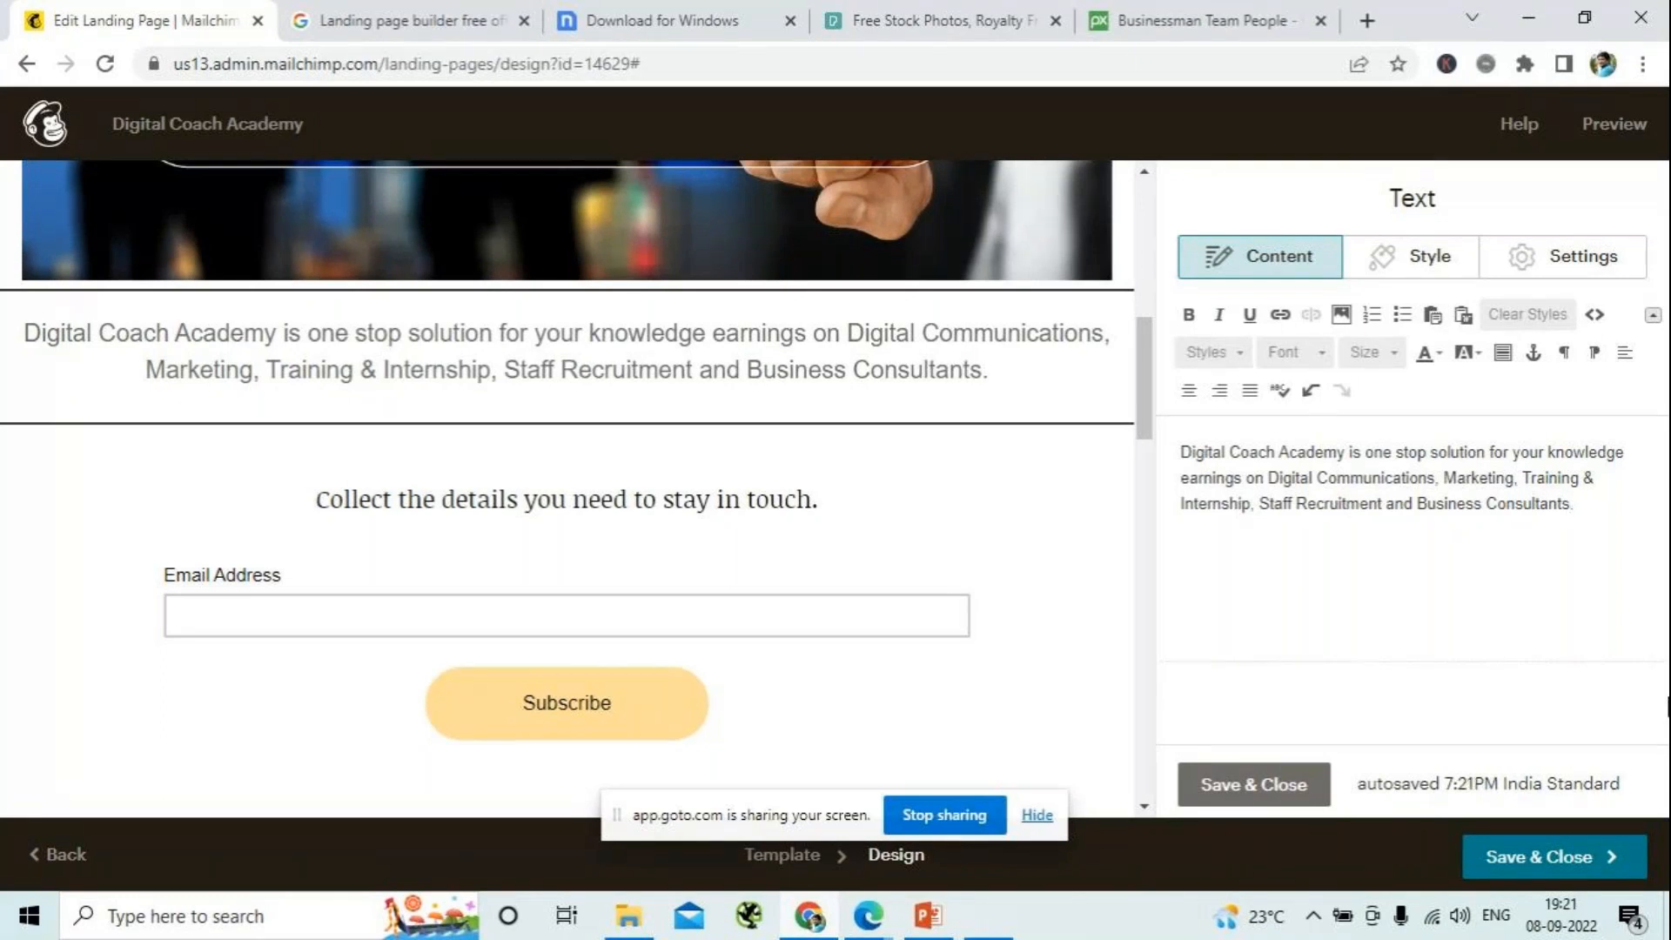
# - Set the whole description paragraph's text color to Medium Blue and save and close the text block
pyautogui.moveTo(1592, 504); pyautogui.dragTo(1181, 452)
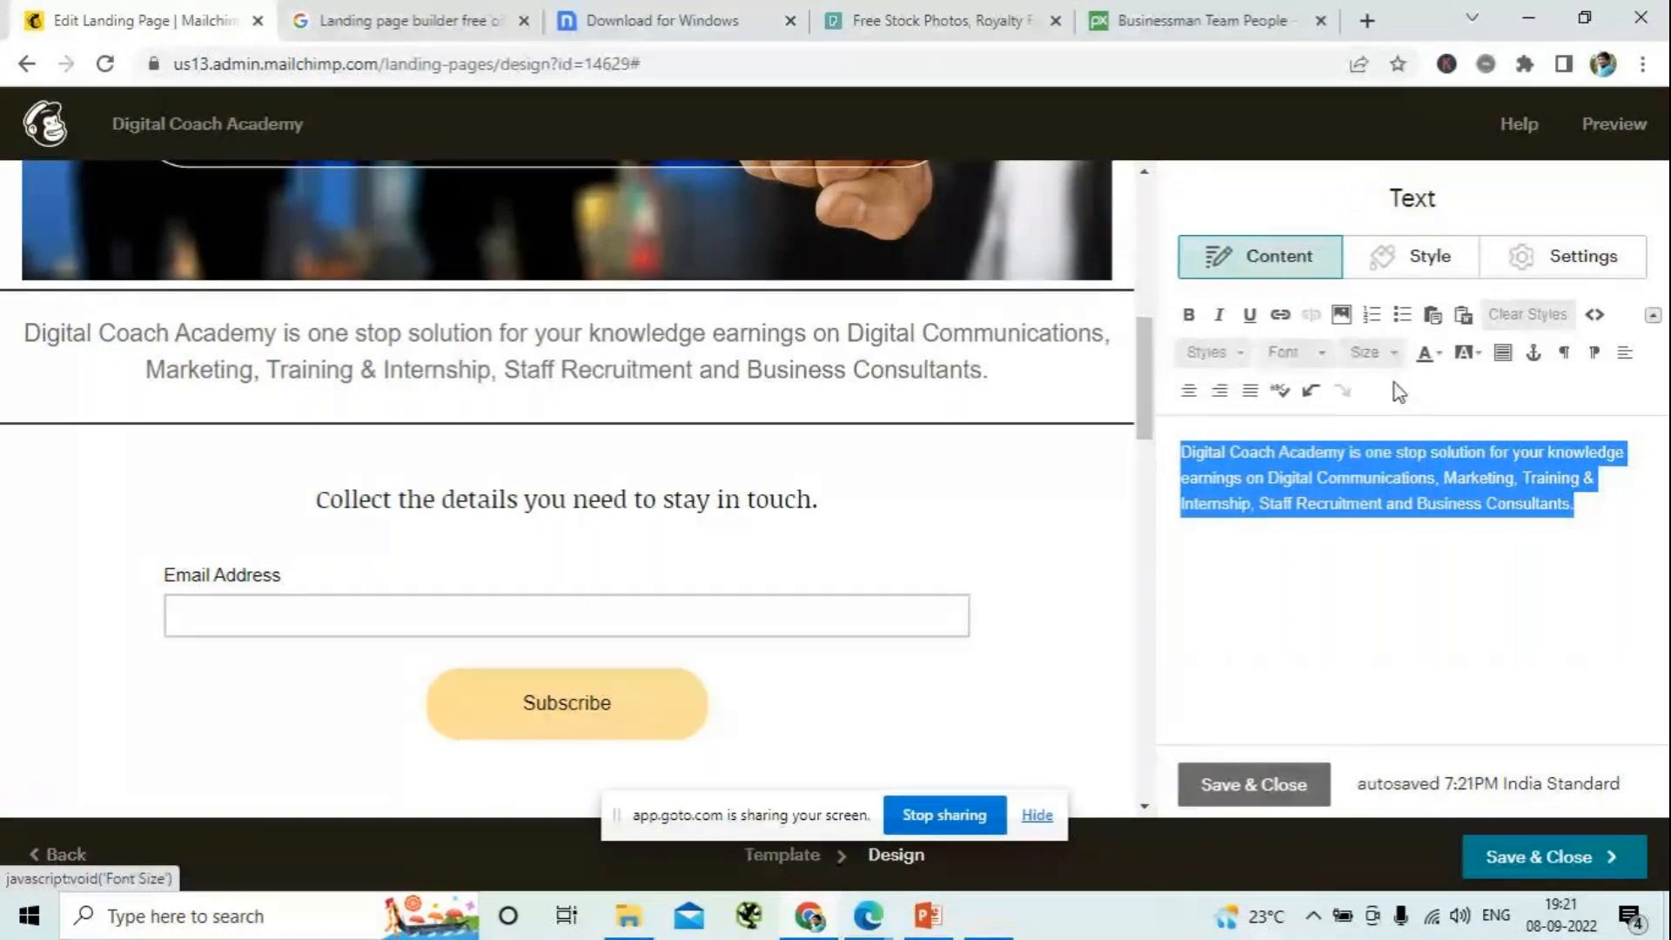
pyautogui.click(1439, 362)
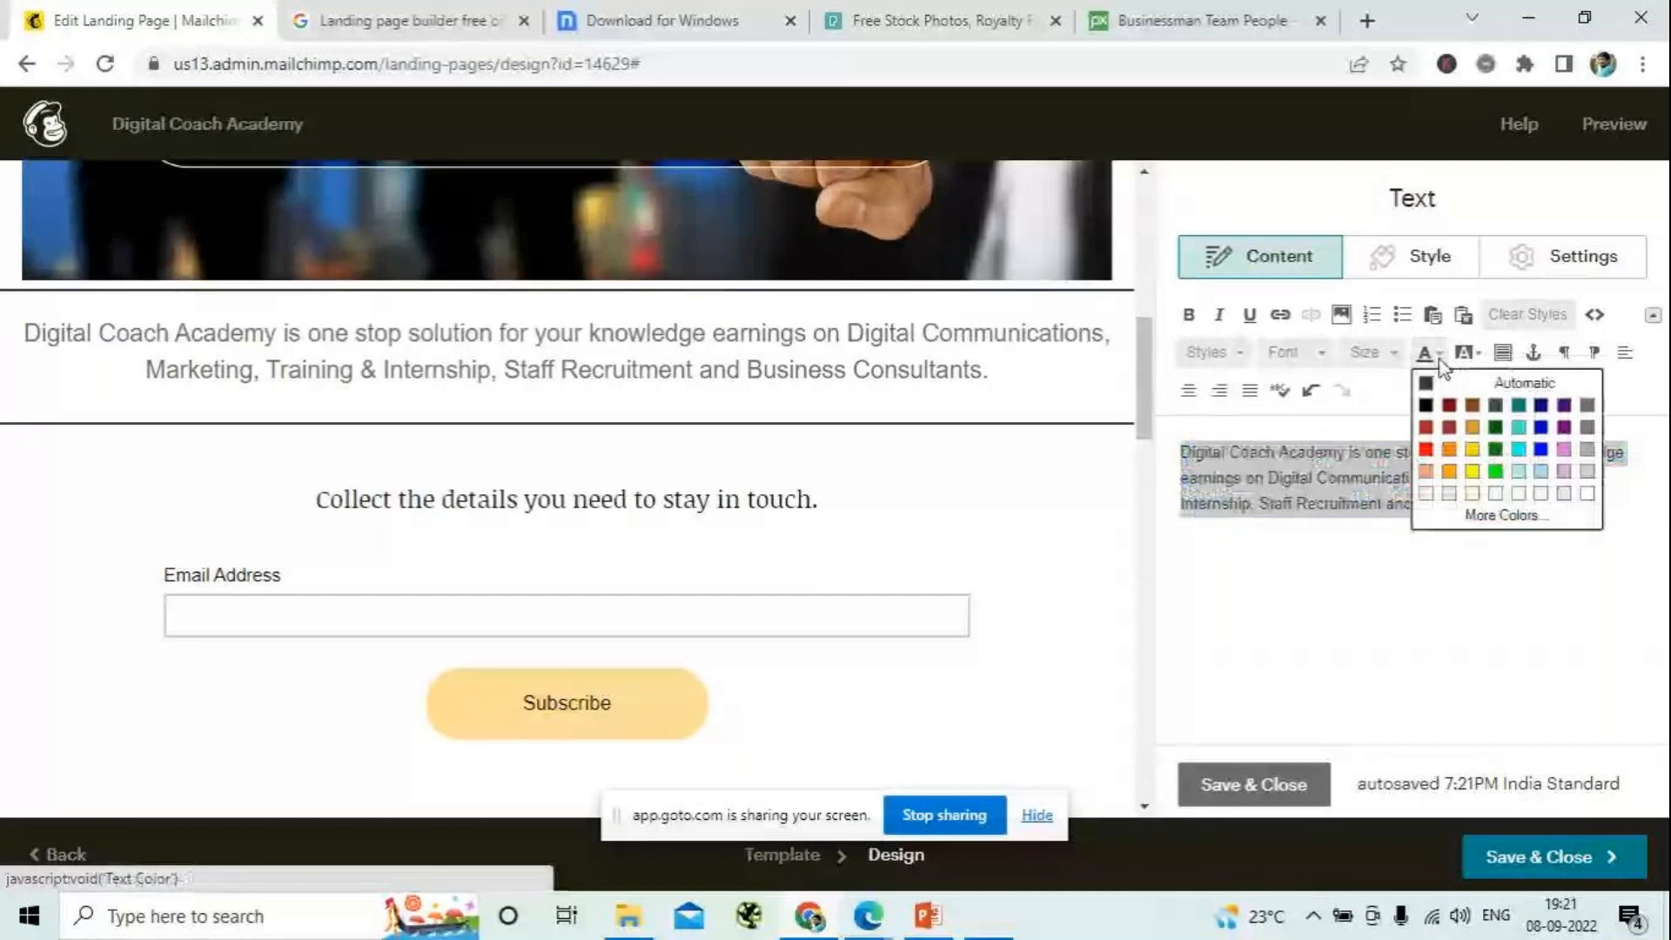
pyautogui.click(1520, 429)
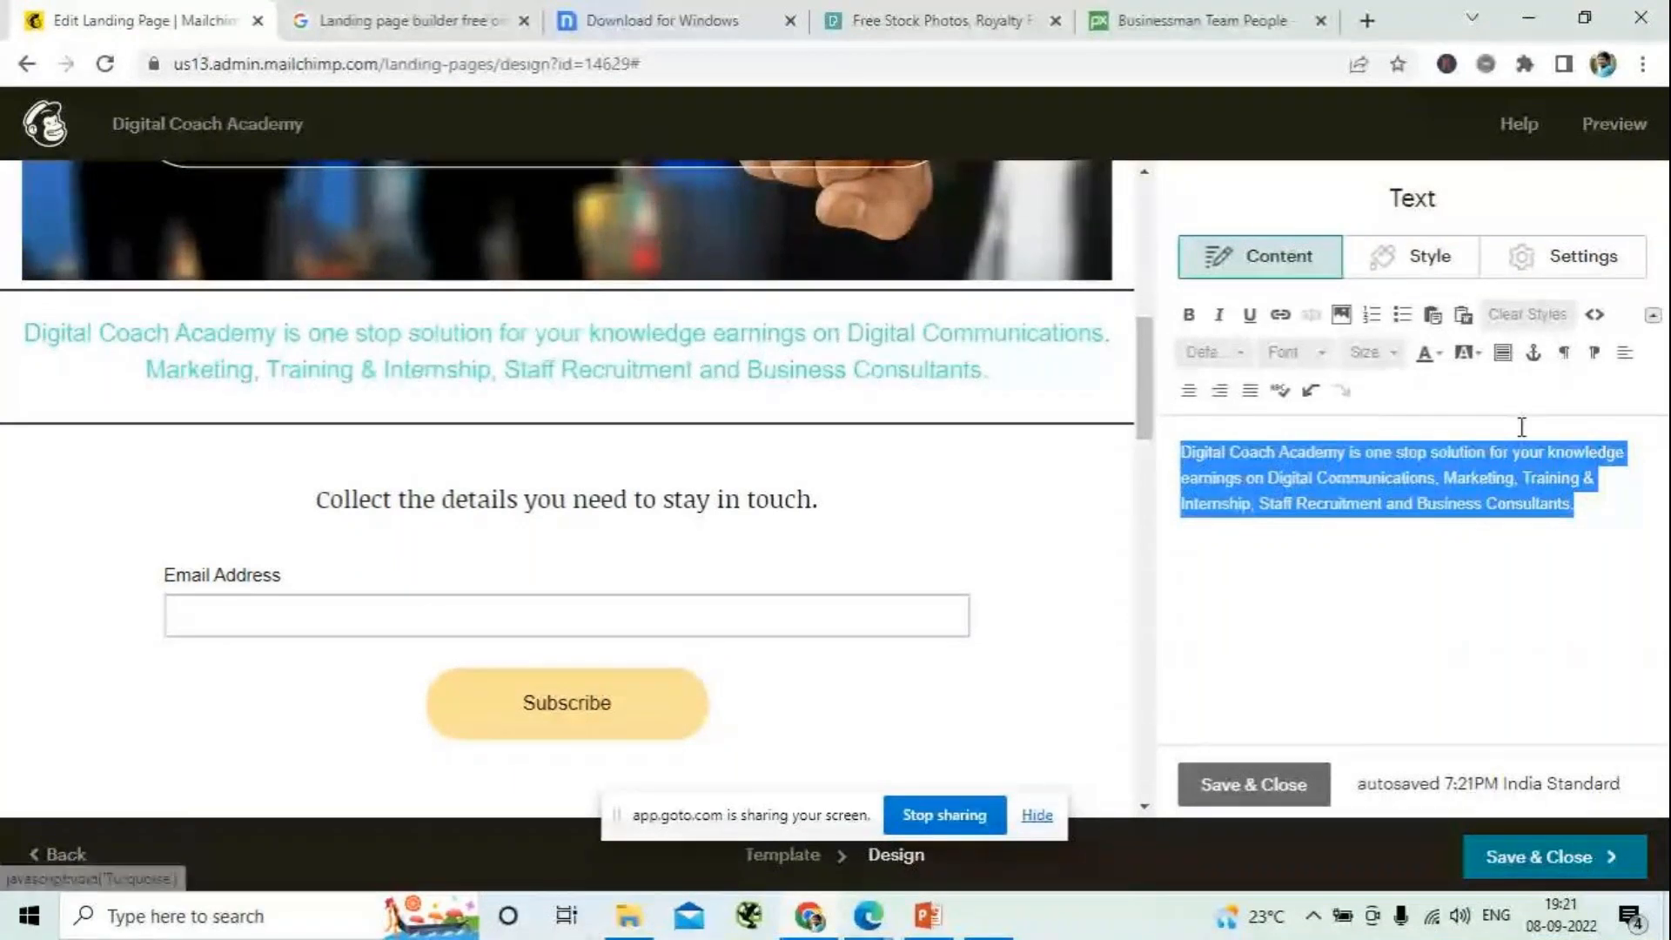
pyautogui.click(1428, 353)
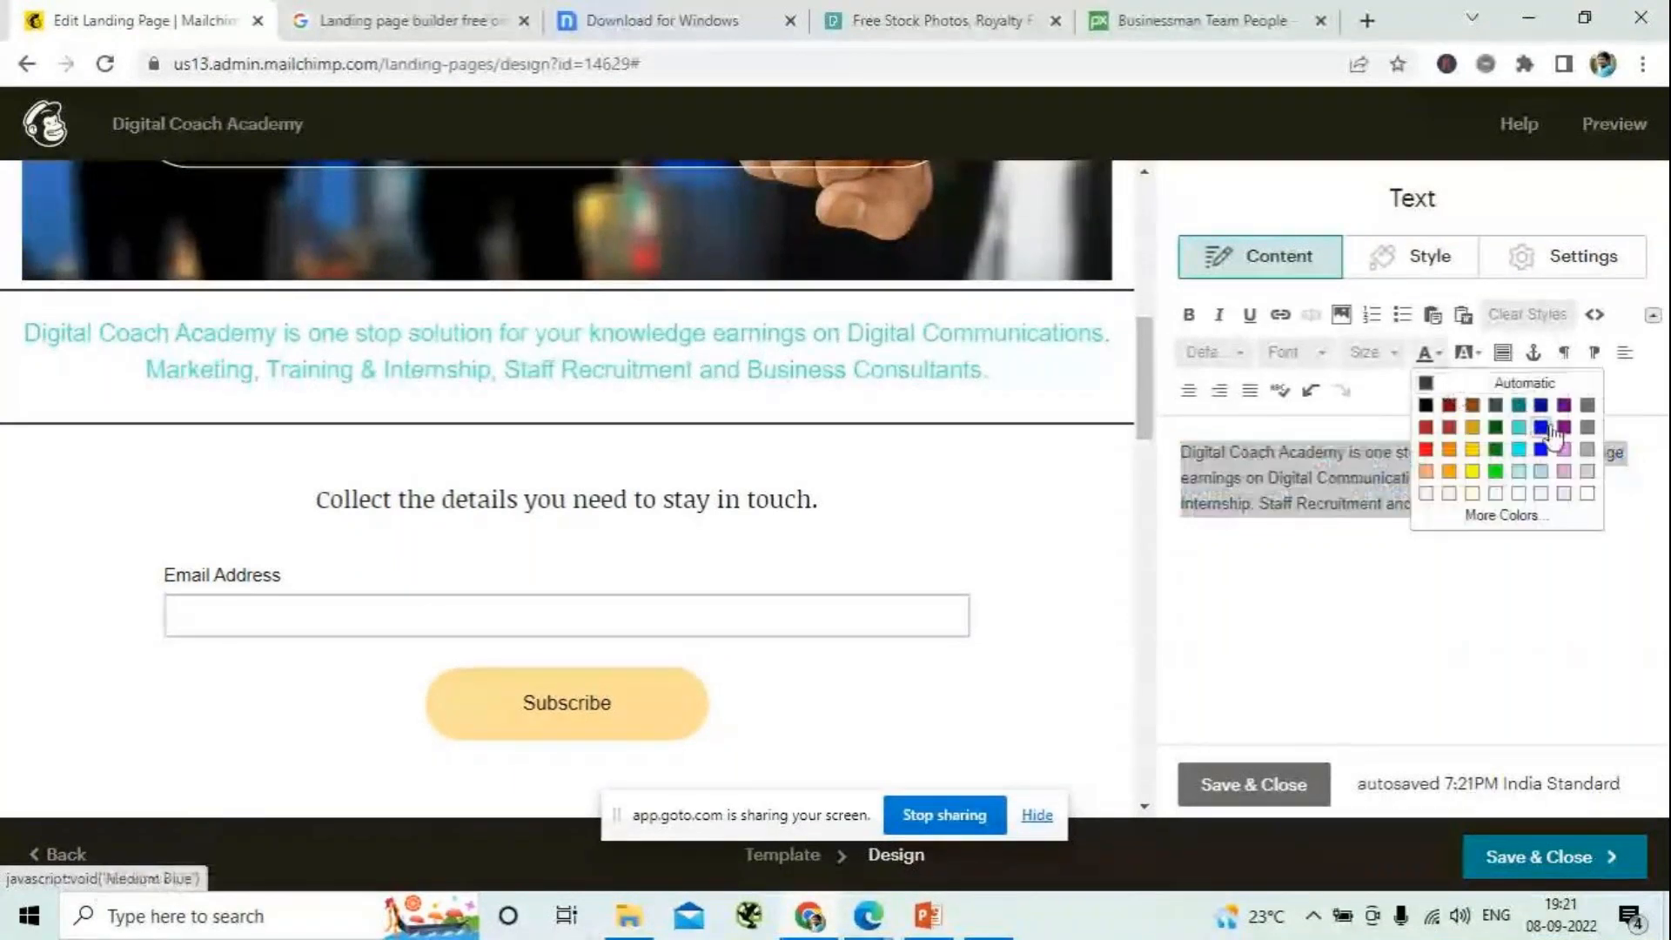
pyautogui.click(1548, 428)
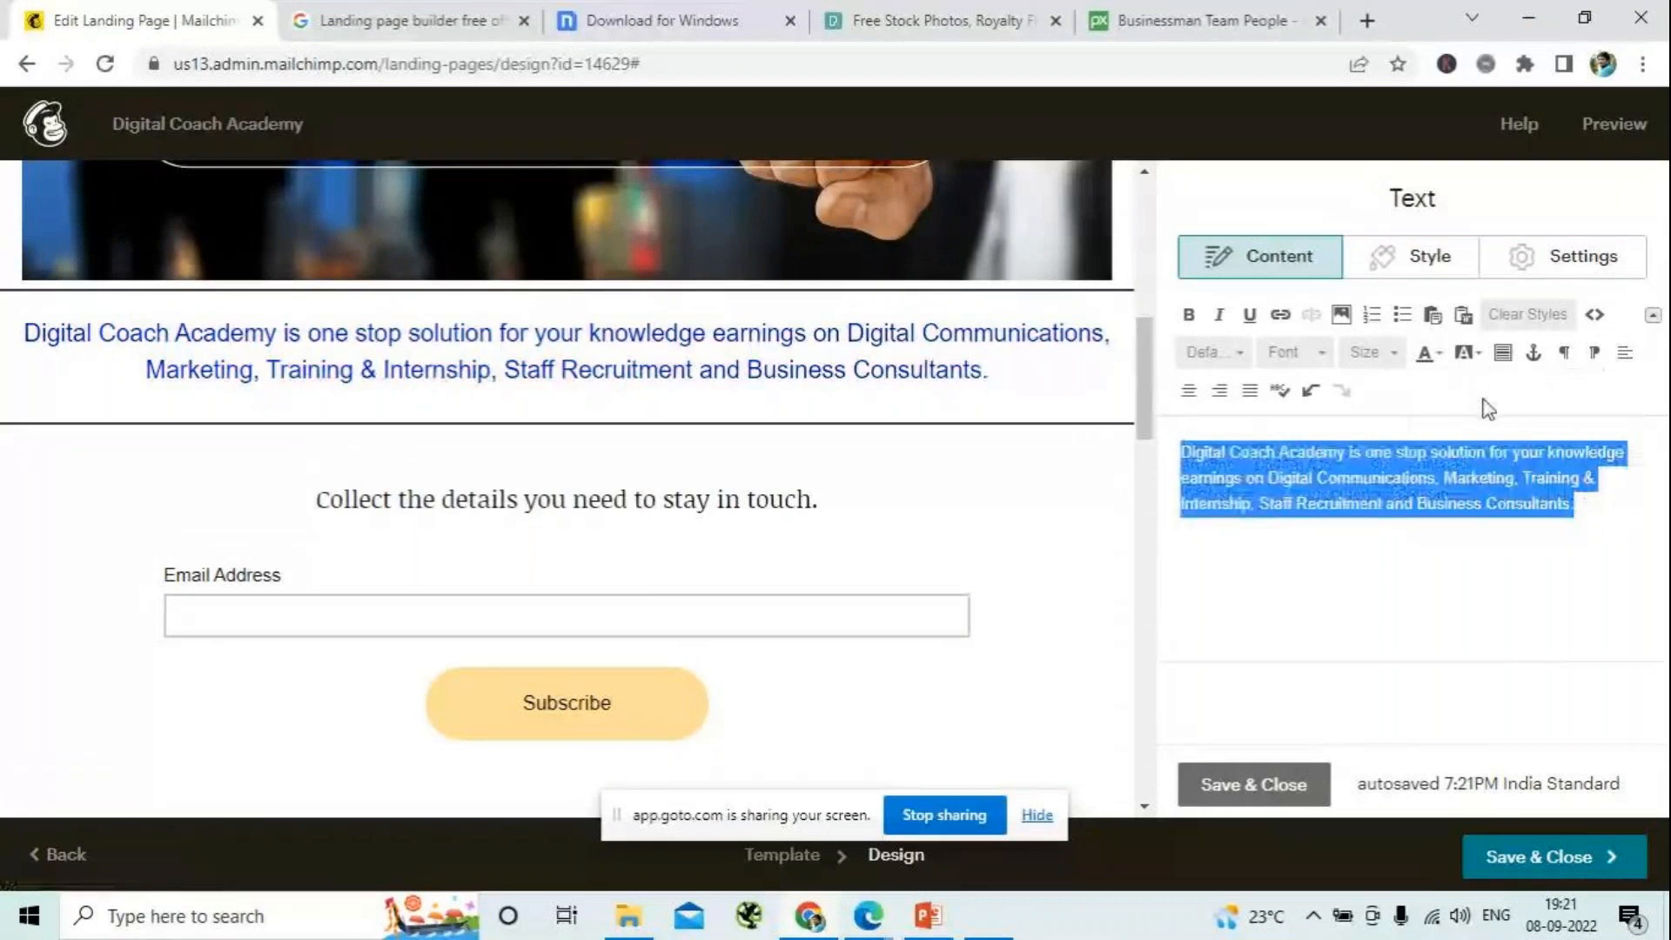
pyautogui.click(1235, 785)
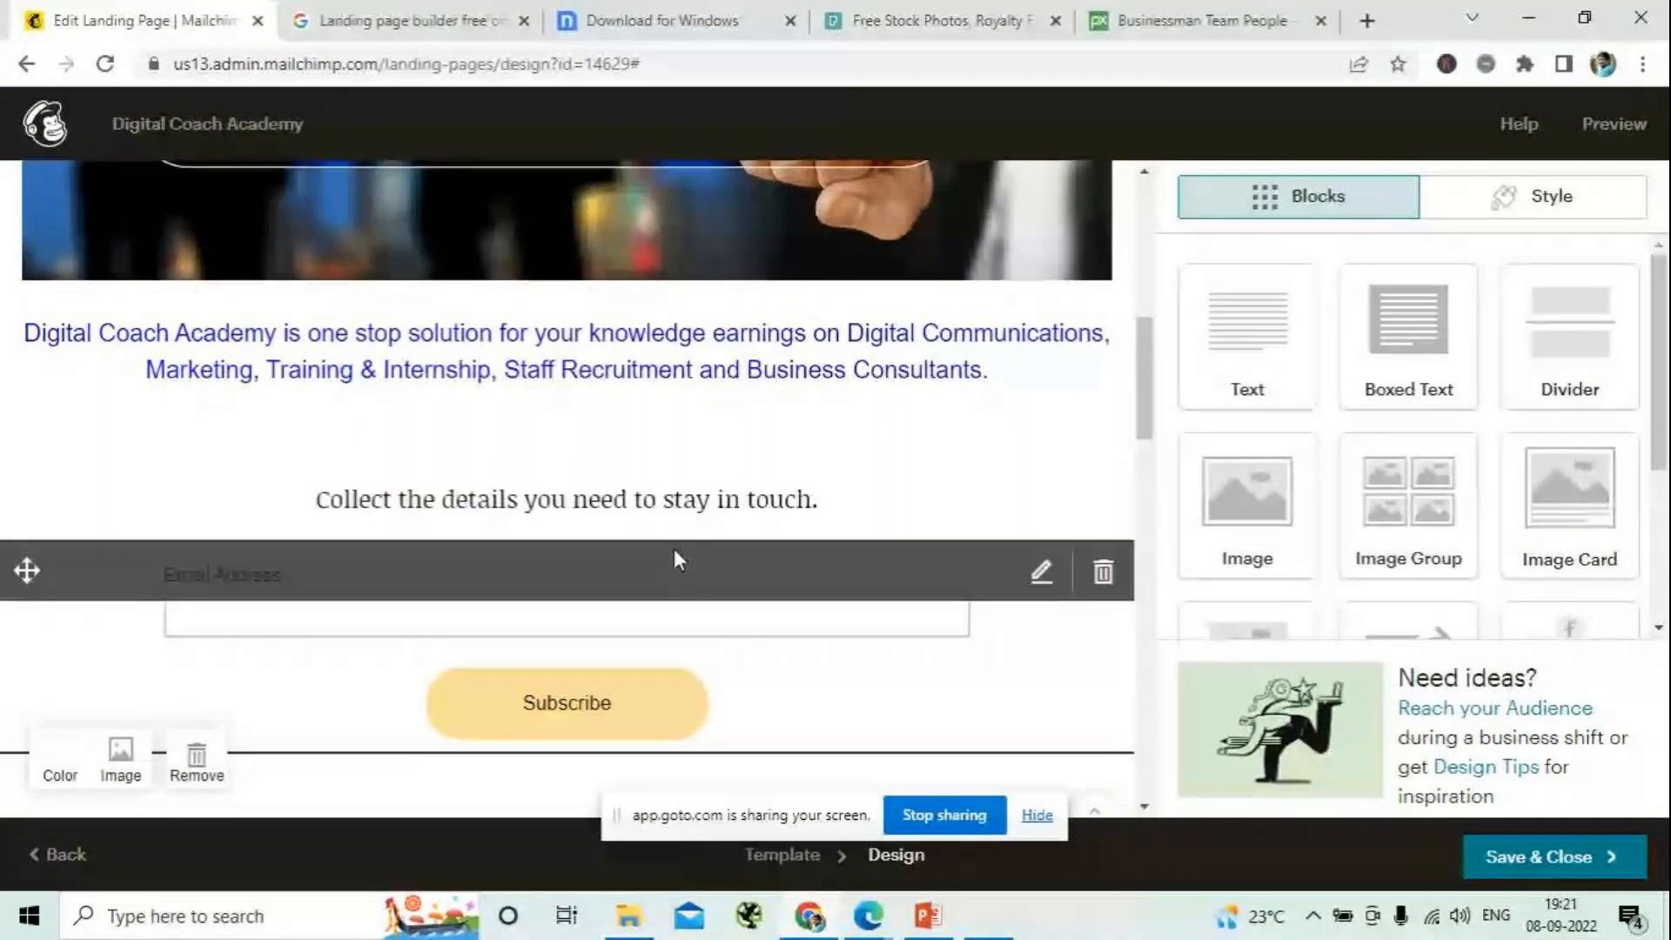
# - Delete the "Collect the details you need to stay in touch." text block above the signup form
pyautogui.scroll(-3, 673, 557)
pyautogui.click(597, 281)
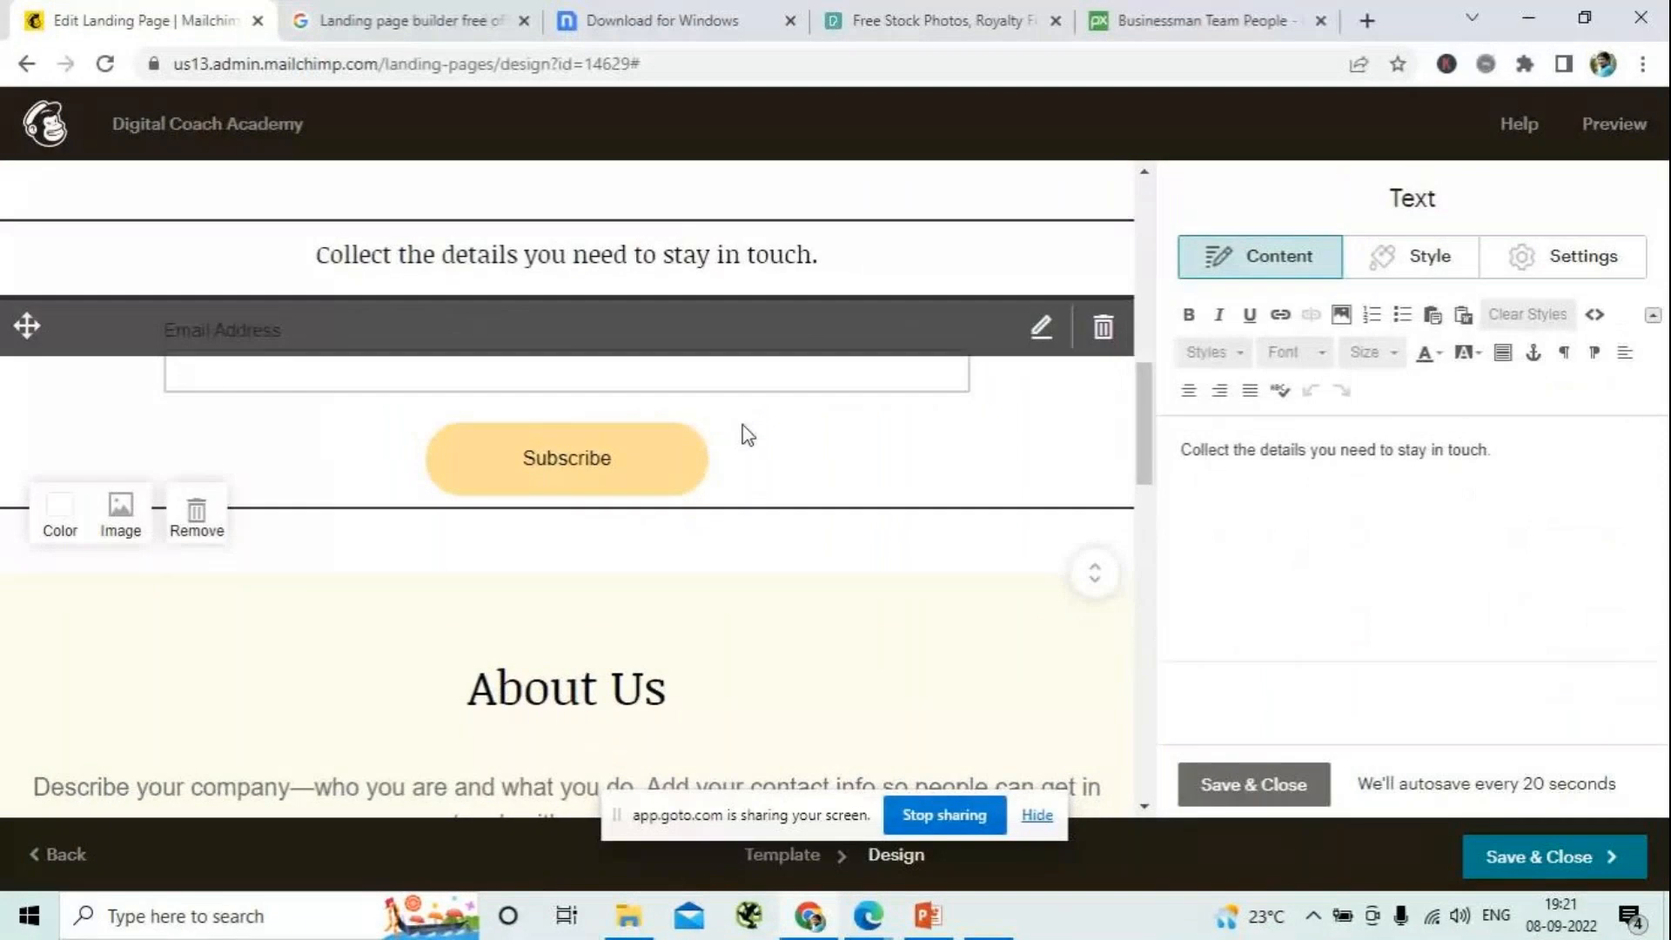
pyautogui.click(1103, 255)
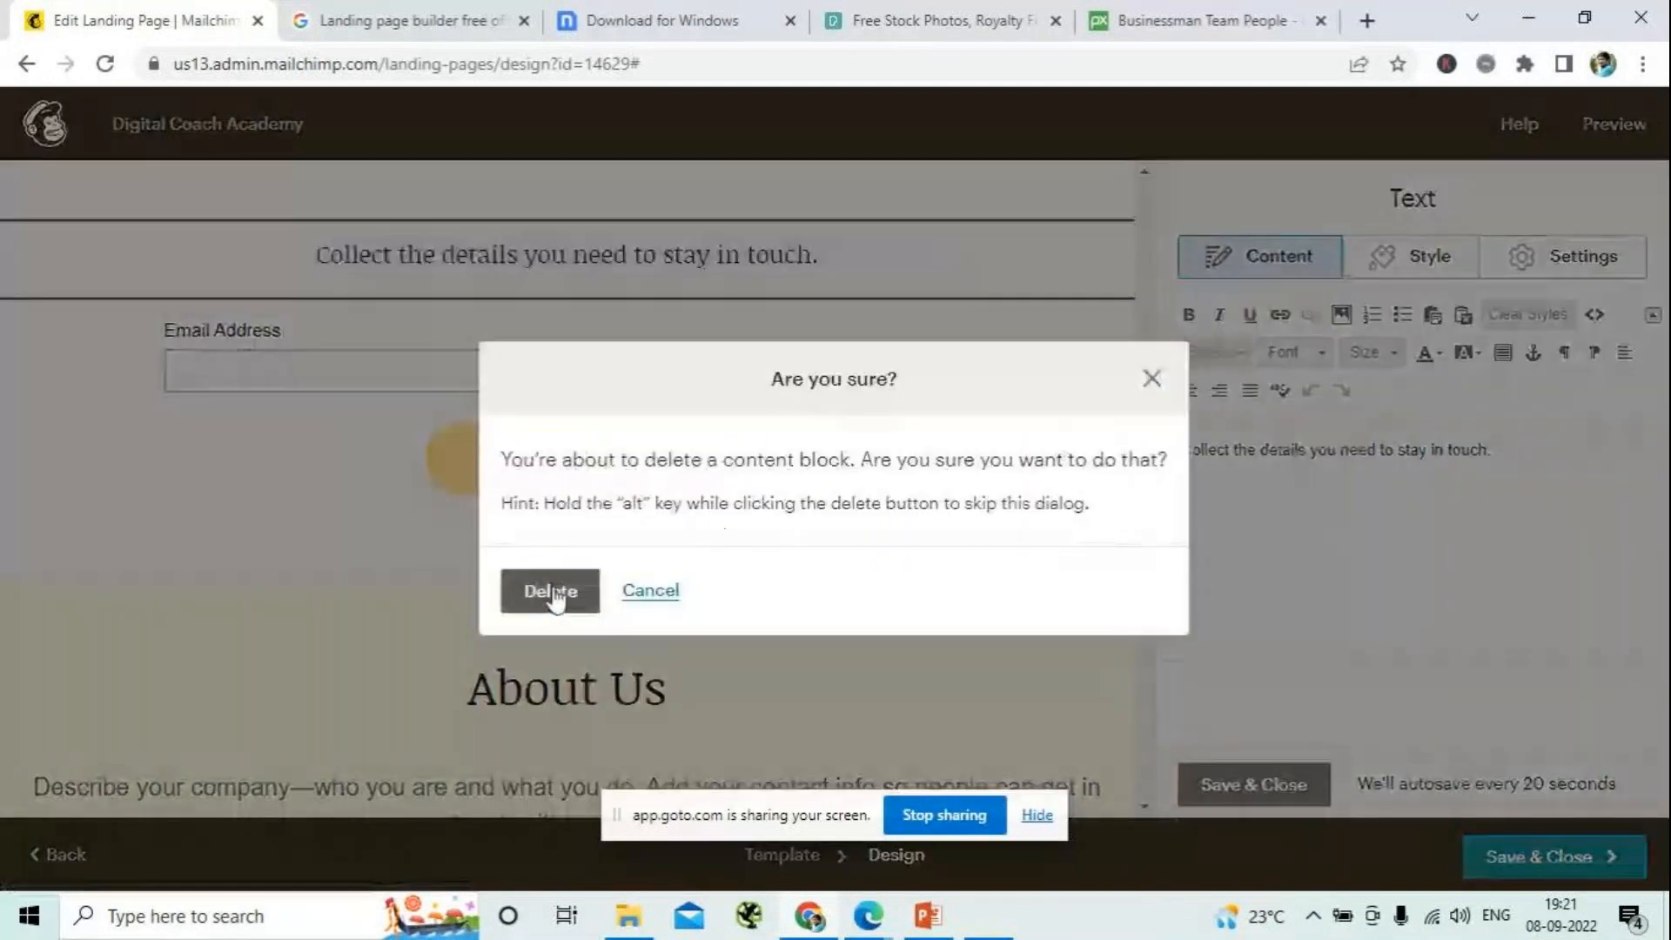
pyautogui.click(550, 591)
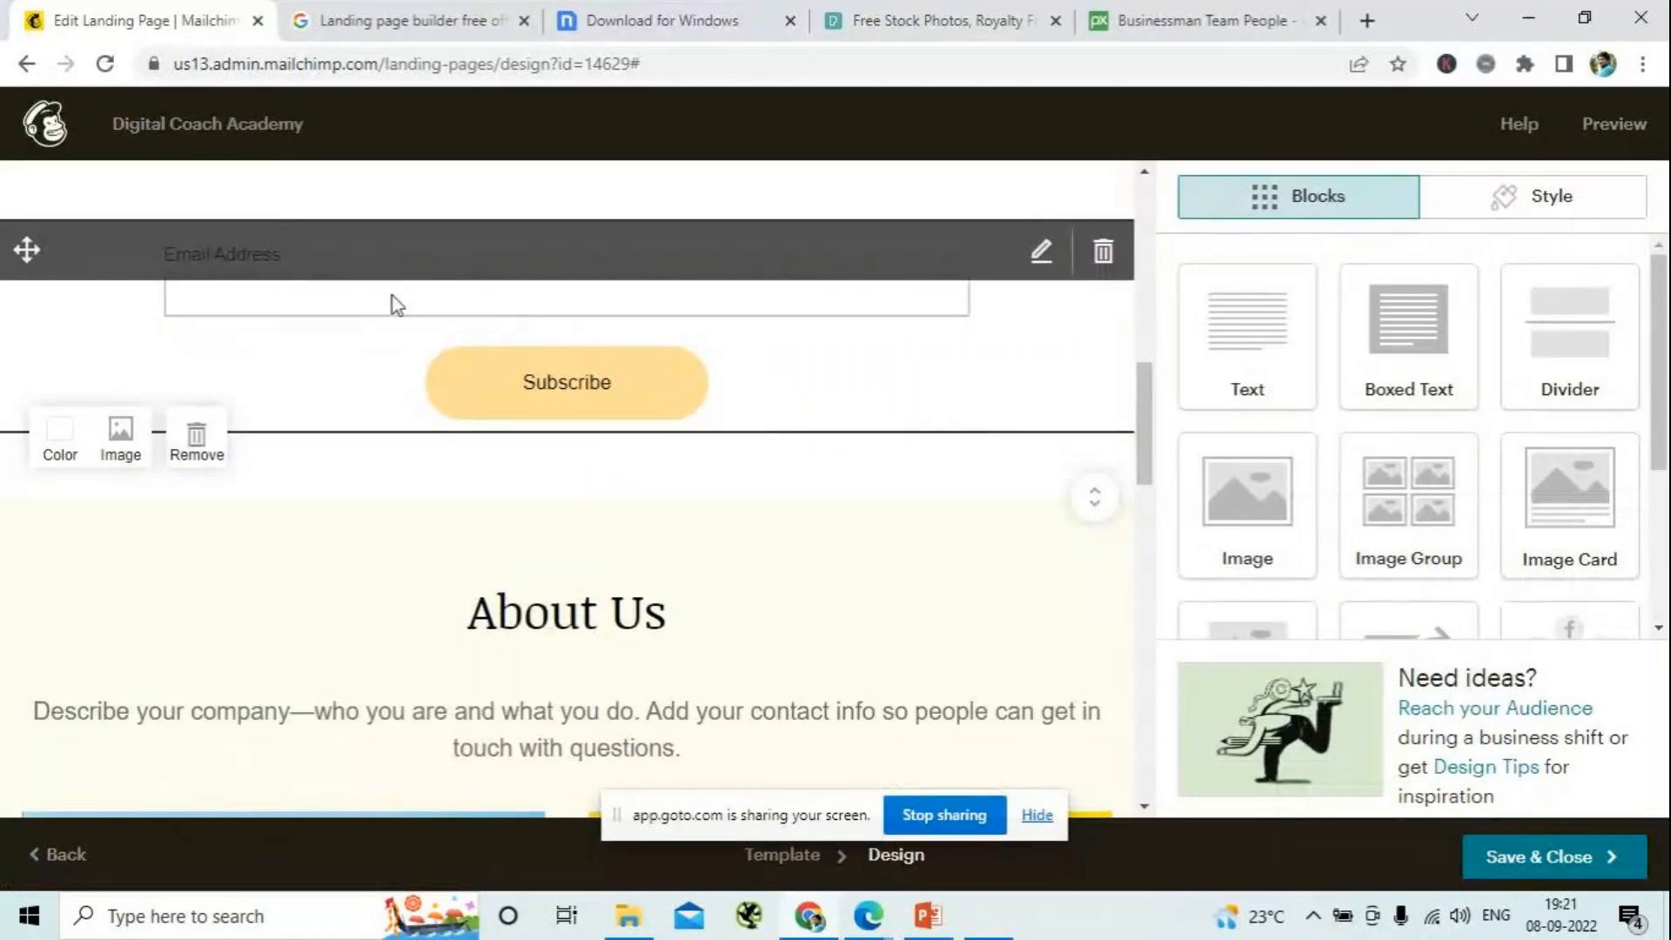
# - Add the First Name and Last Name fields to the signup form and make both required
pyautogui.click(539, 416)
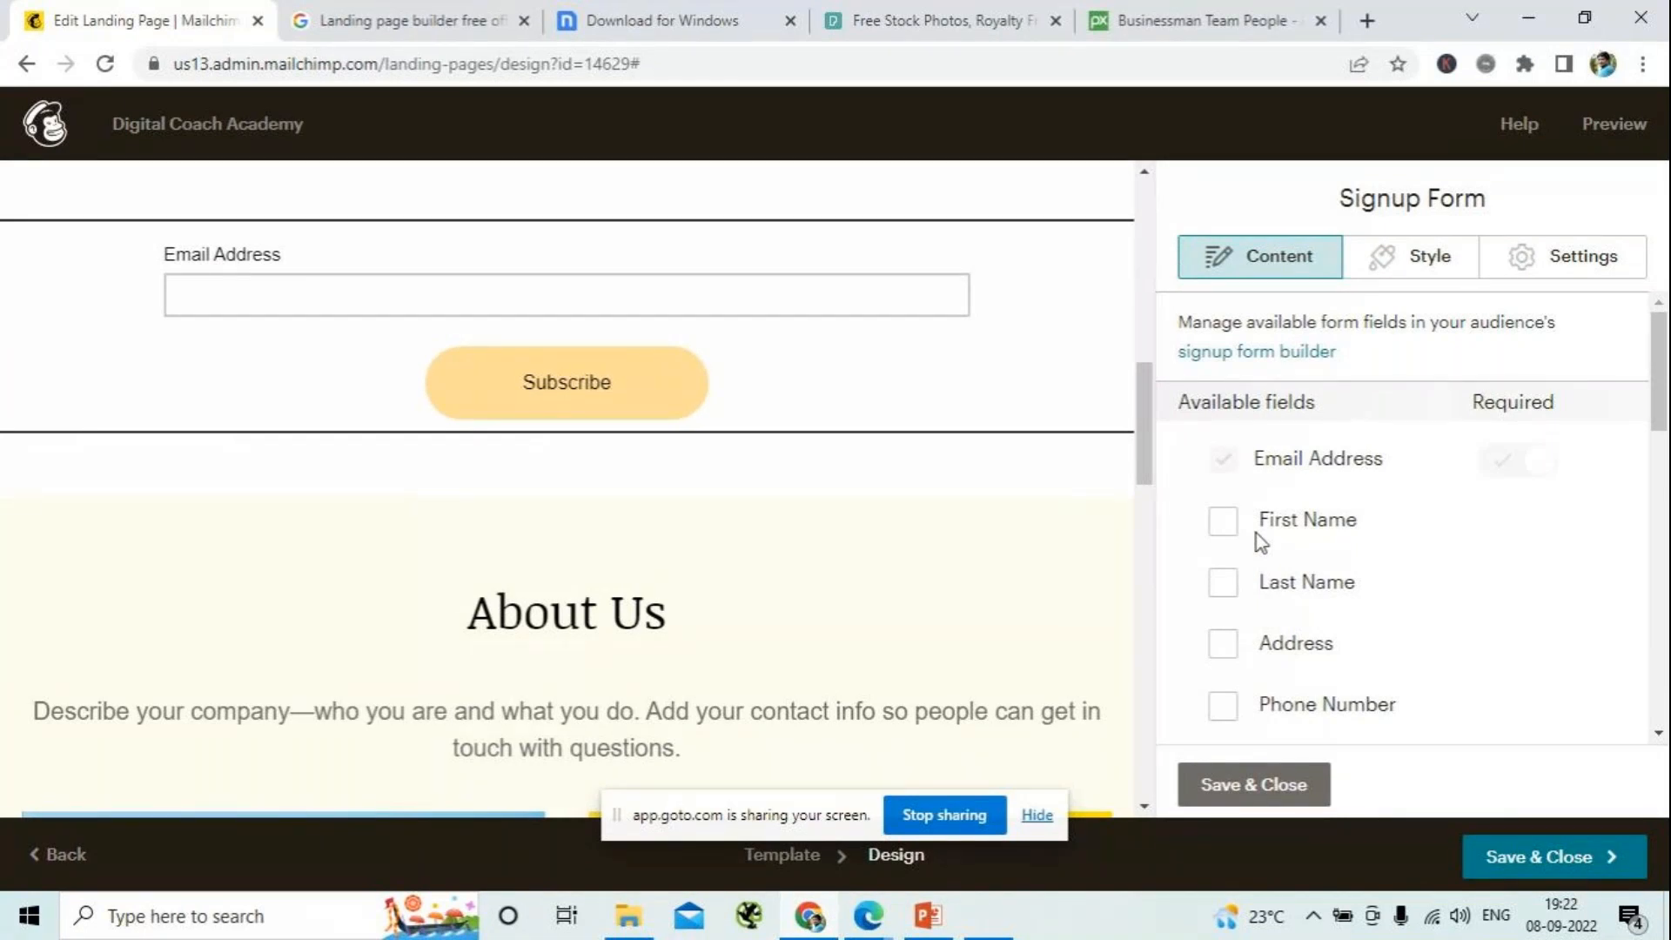
pyautogui.click(1223, 521)
pyautogui.click(1223, 583)
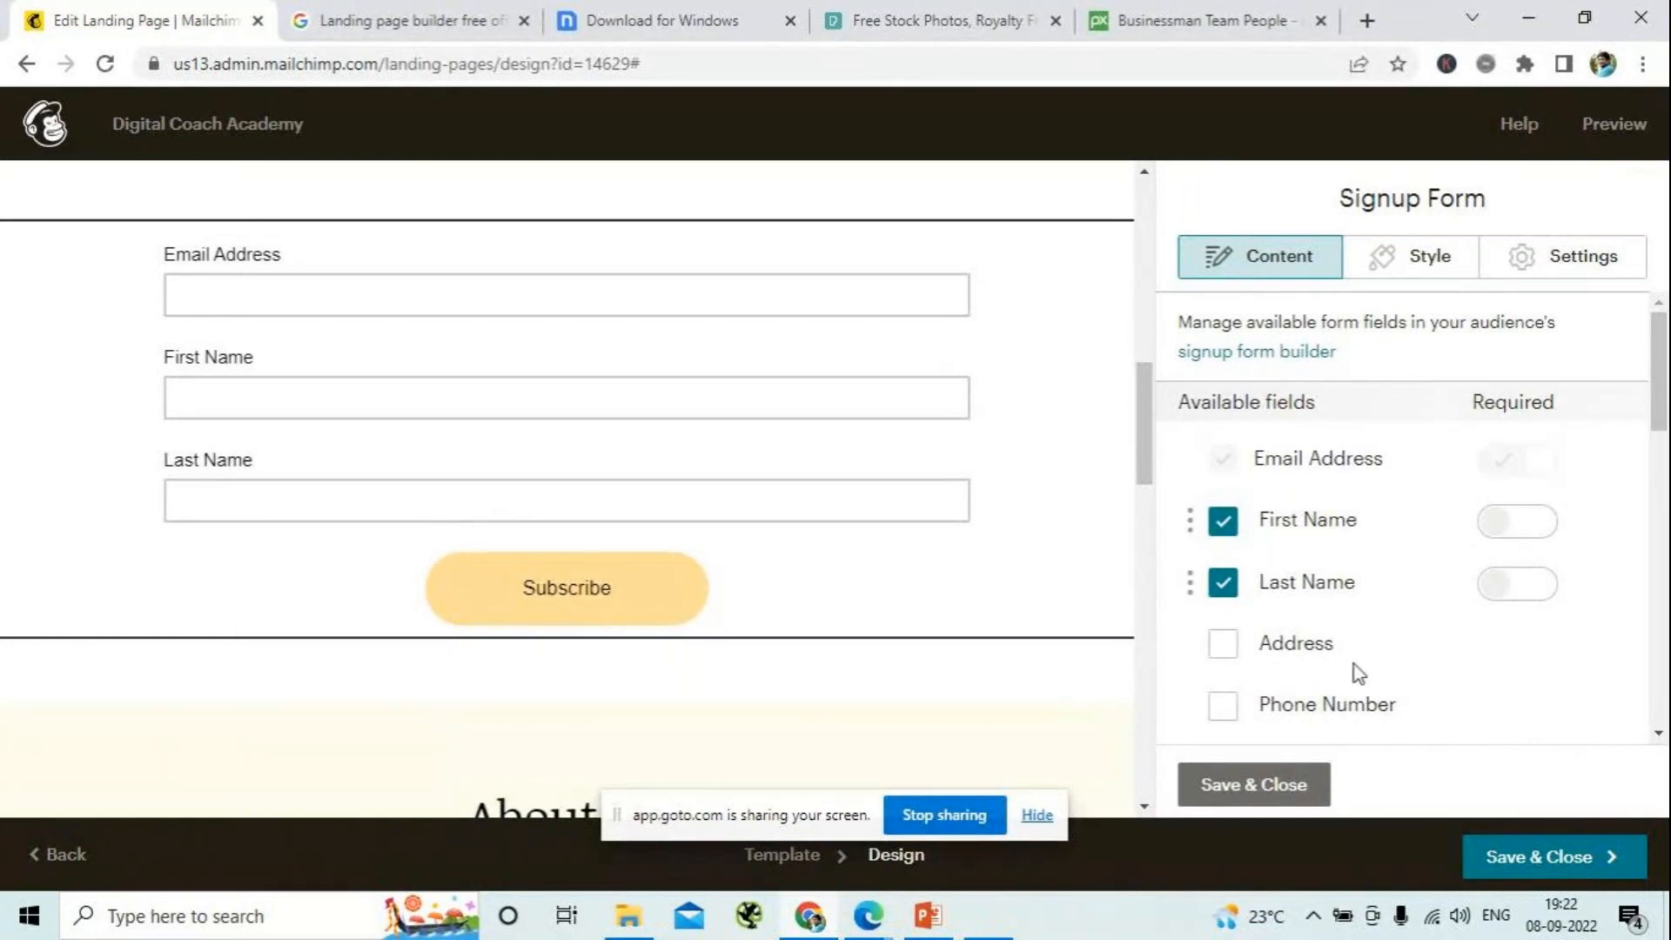
pyautogui.scroll(-1, 1355, 670)
pyautogui.scroll(-3, 1355, 674)
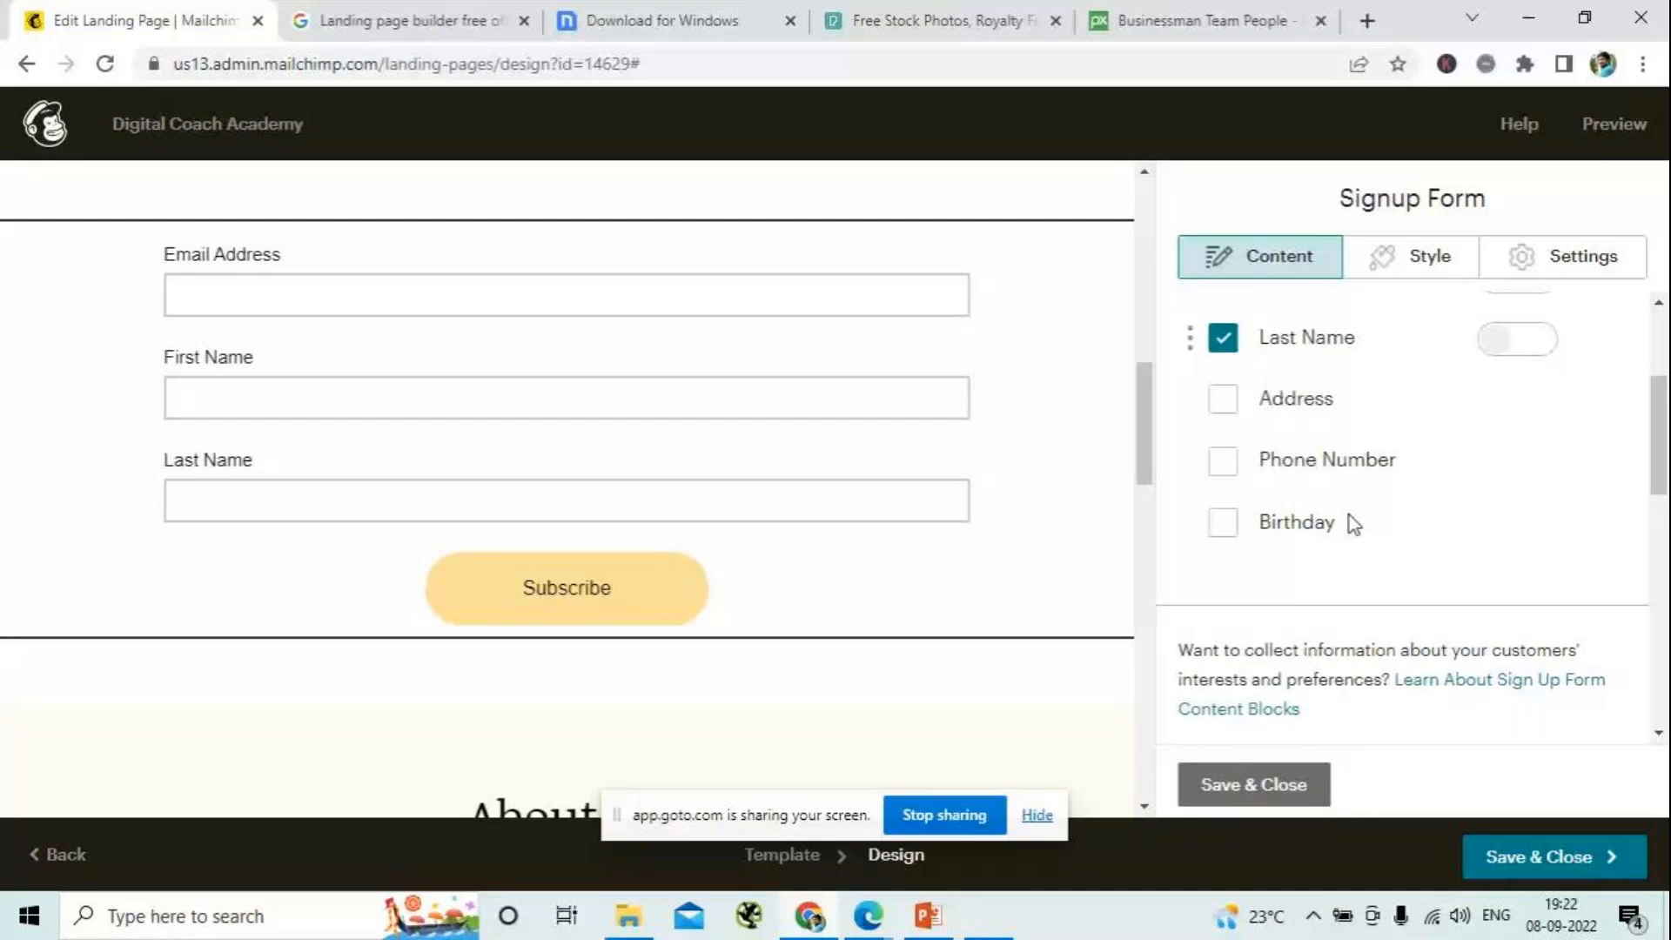
pyautogui.scroll(3, 1379, 546)
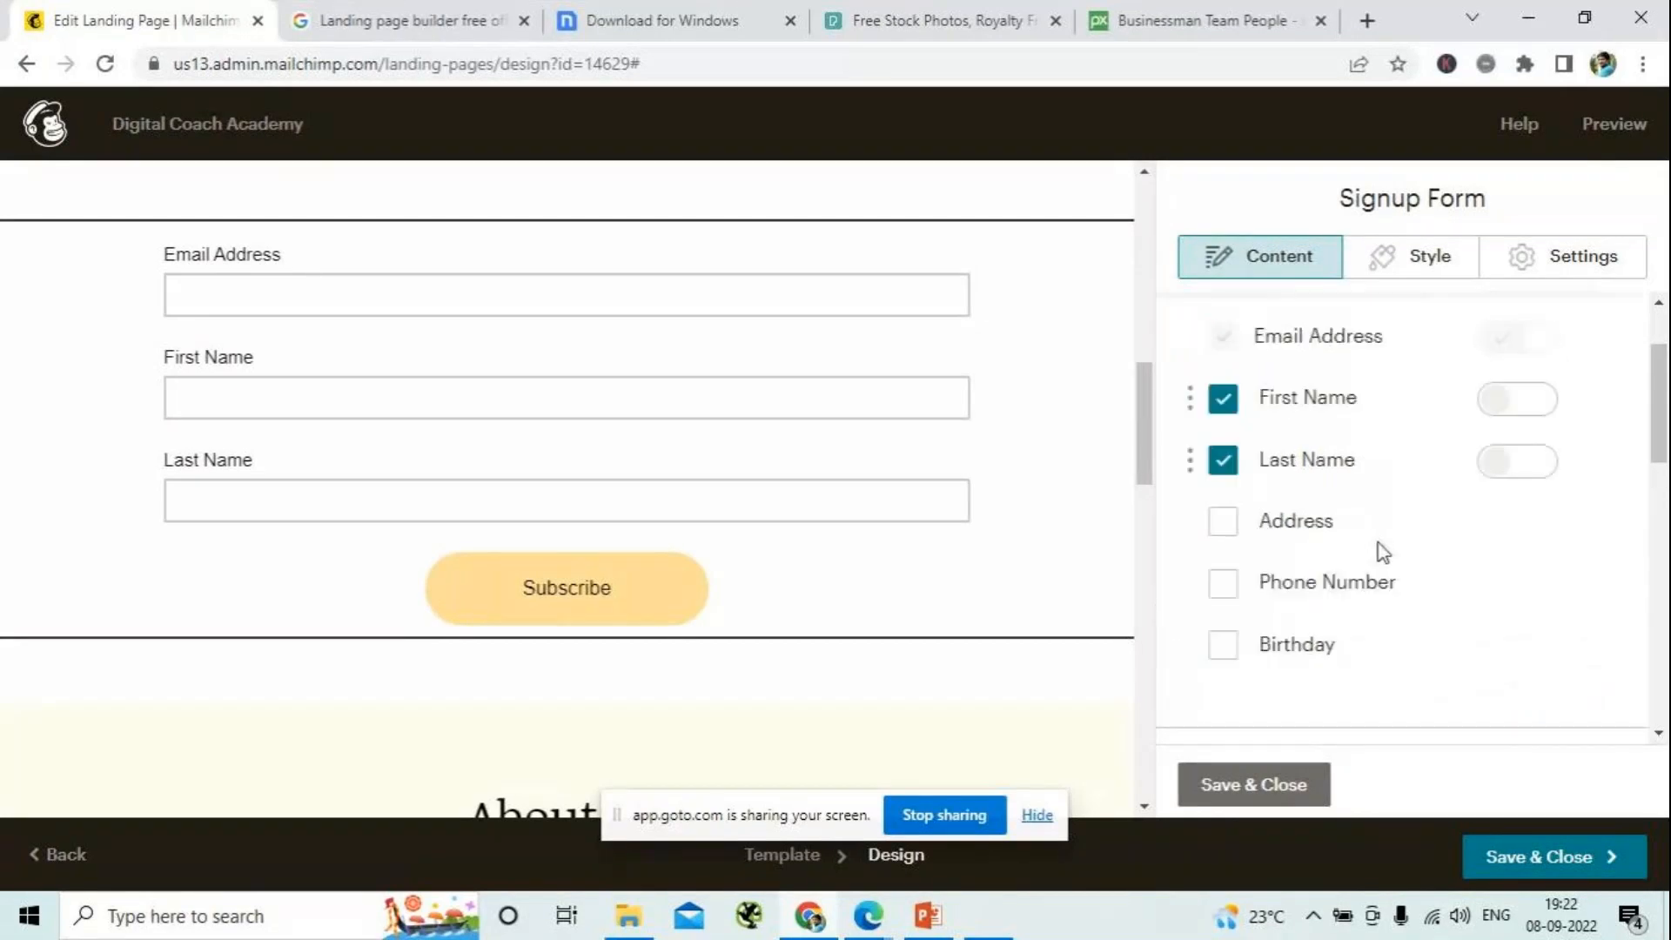
pyautogui.click(1524, 524)
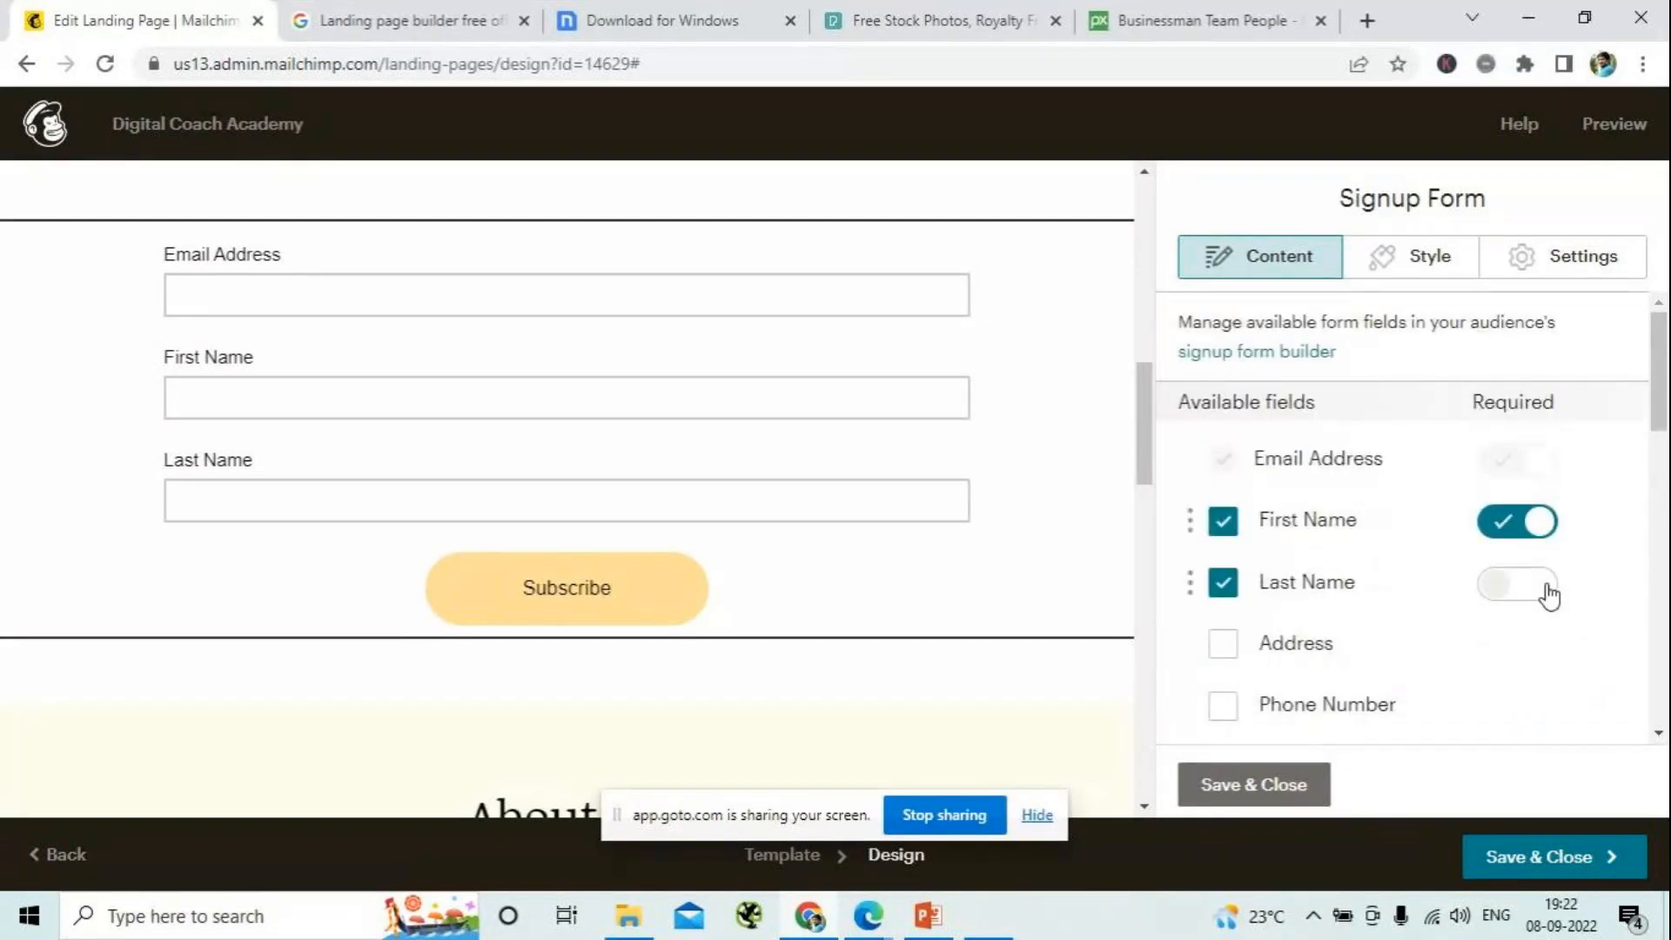
pyautogui.click(1548, 595)
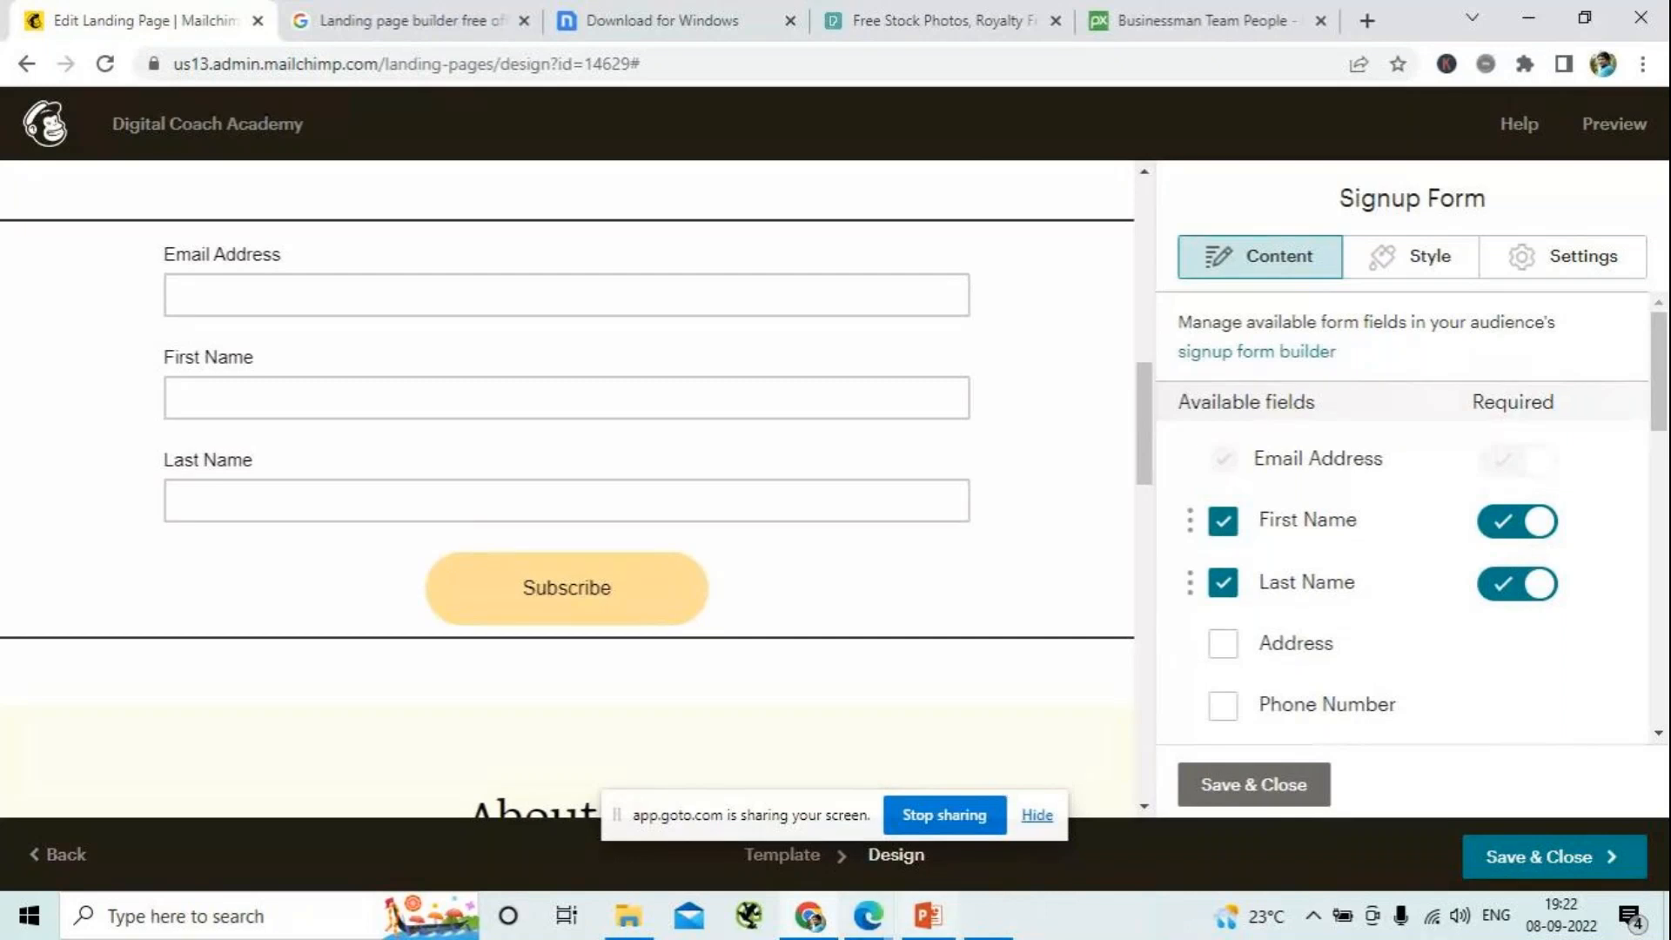
# - Switch to the GoTo meeting window to check the participants and chat, and return to the Mailchimp landing page
pyautogui.click(811, 915)
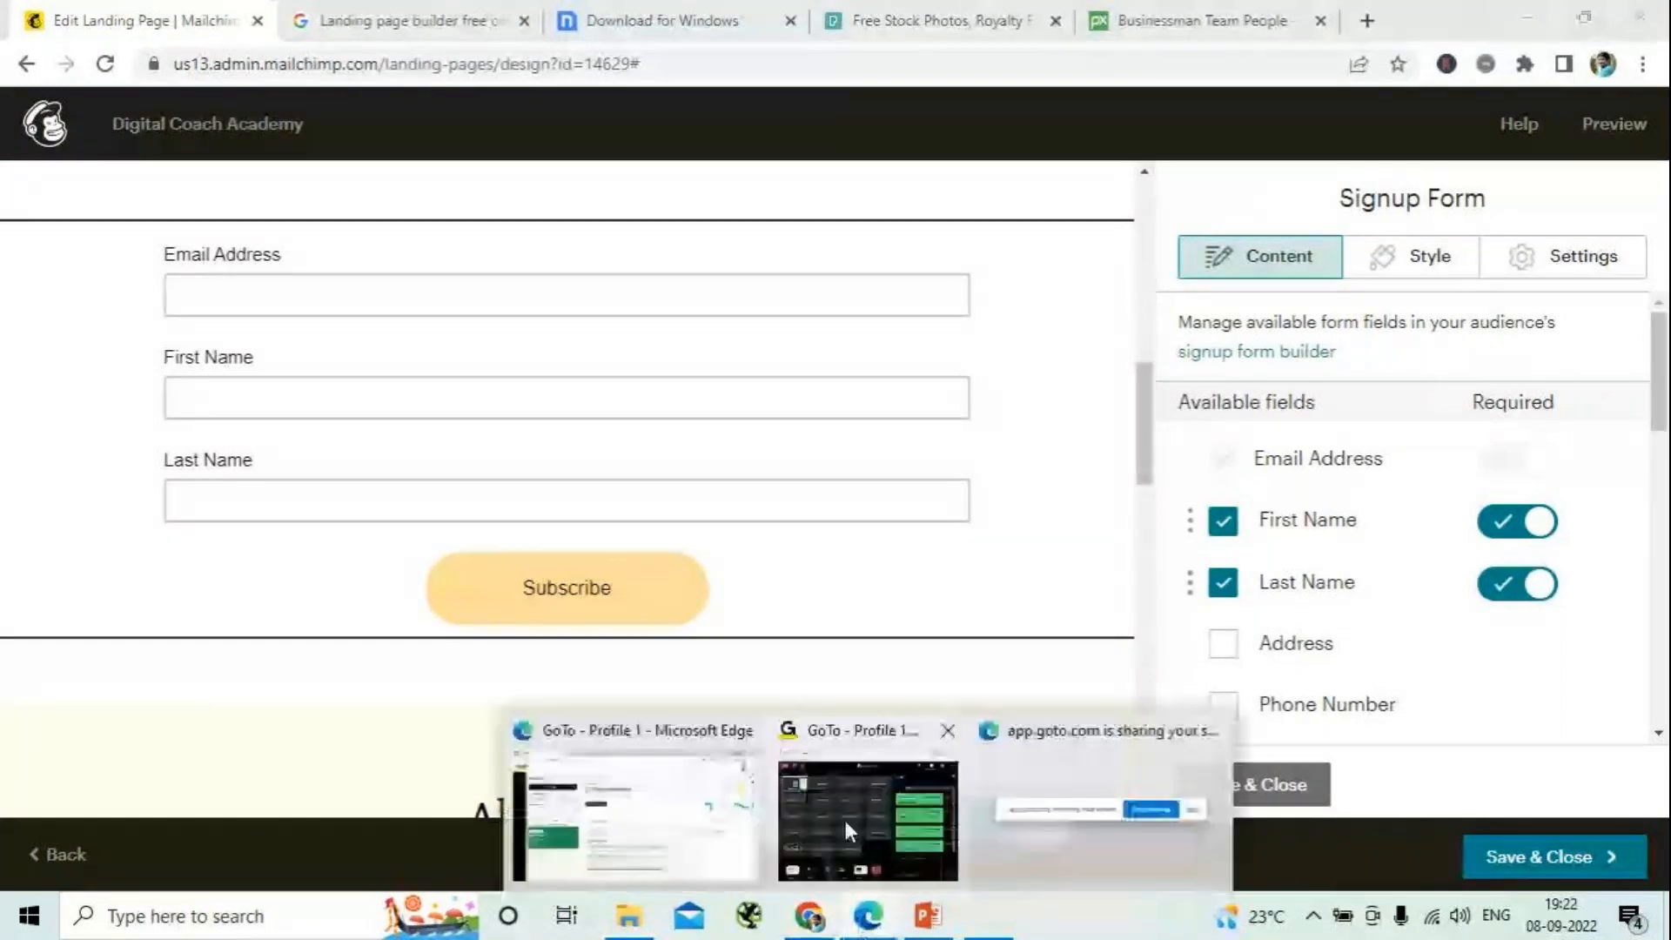
pyautogui.click(843, 816)
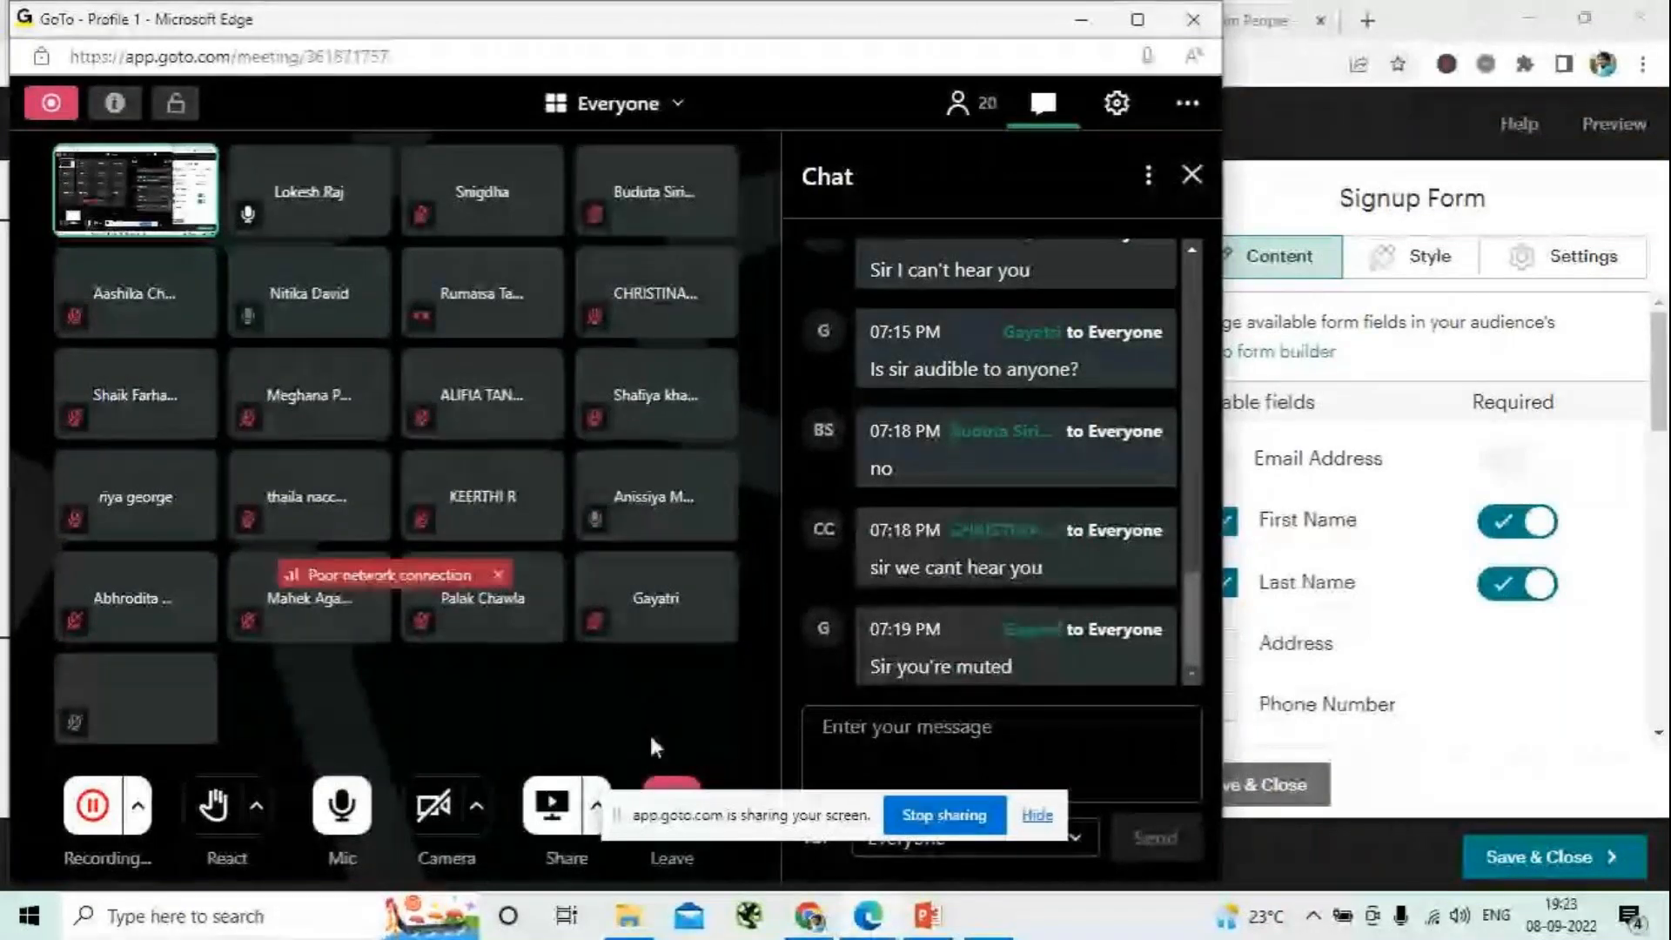
pyautogui.hotkey('alt', 'Tab')
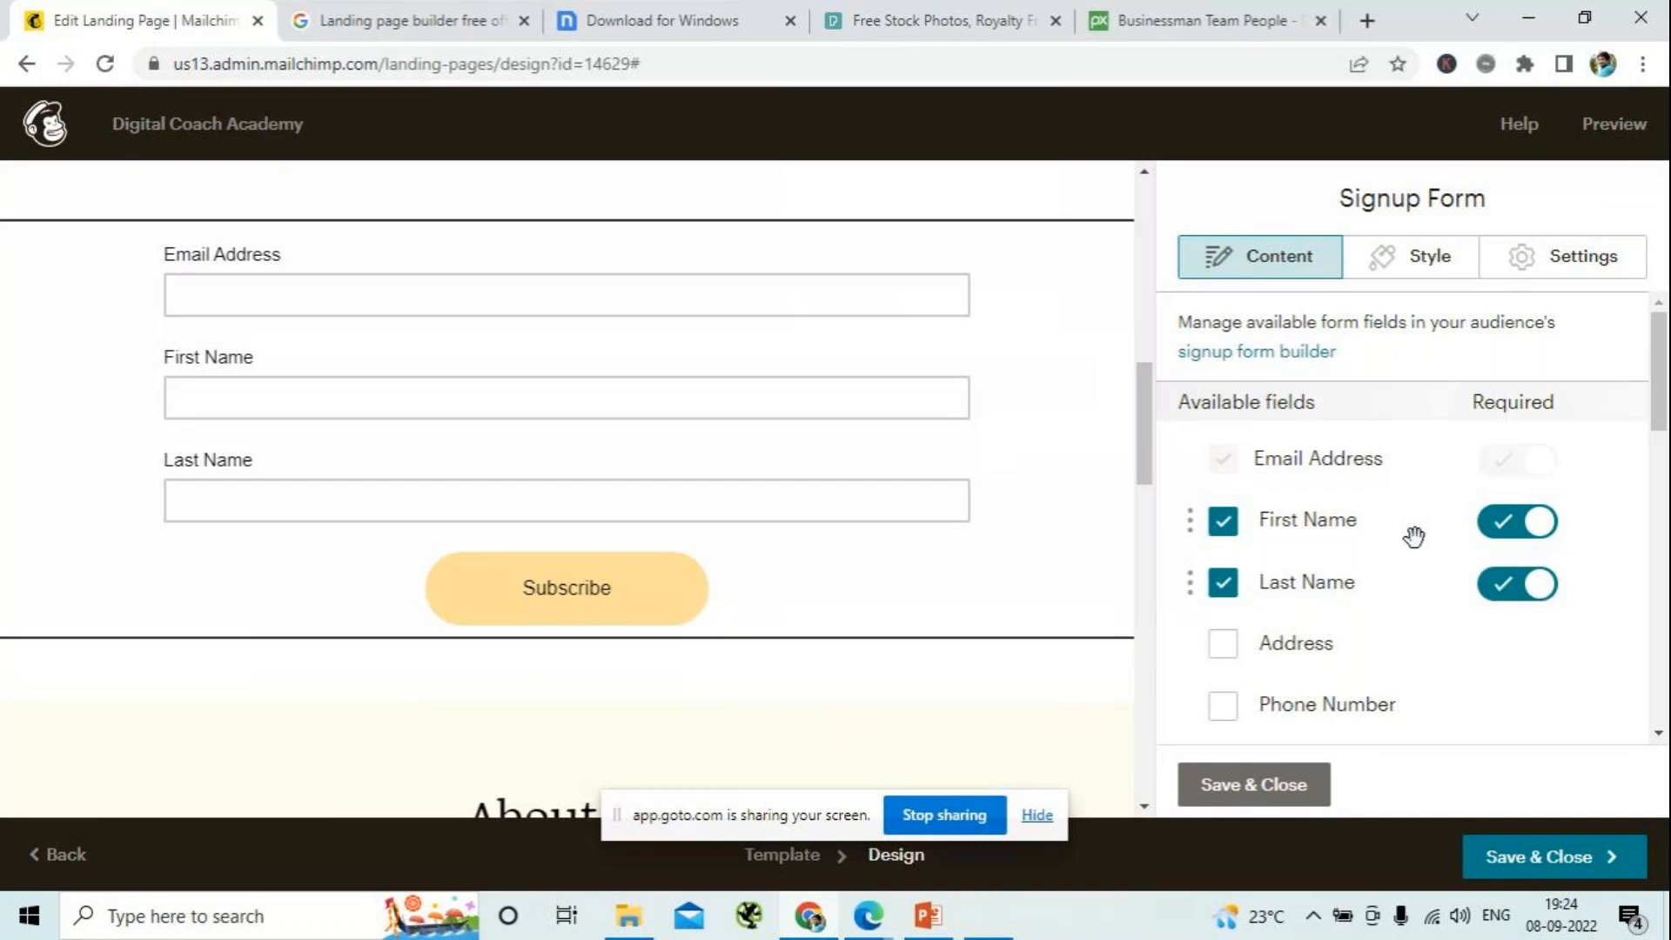
pyautogui.click(879, 913)
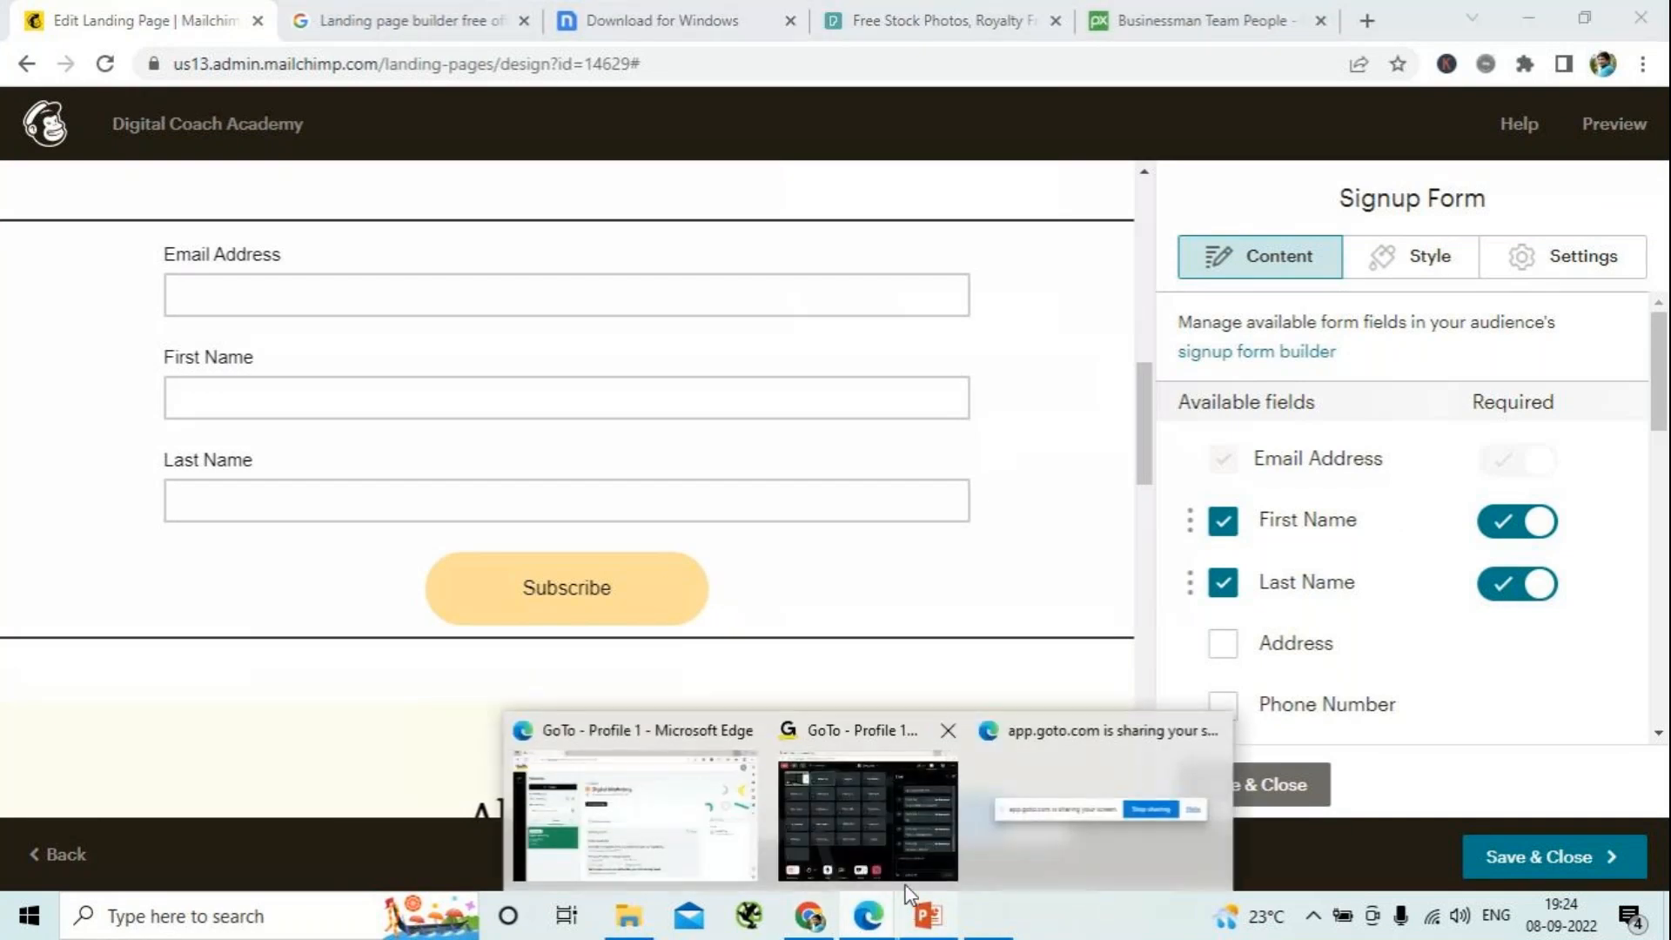
pyautogui.click(882, 842)
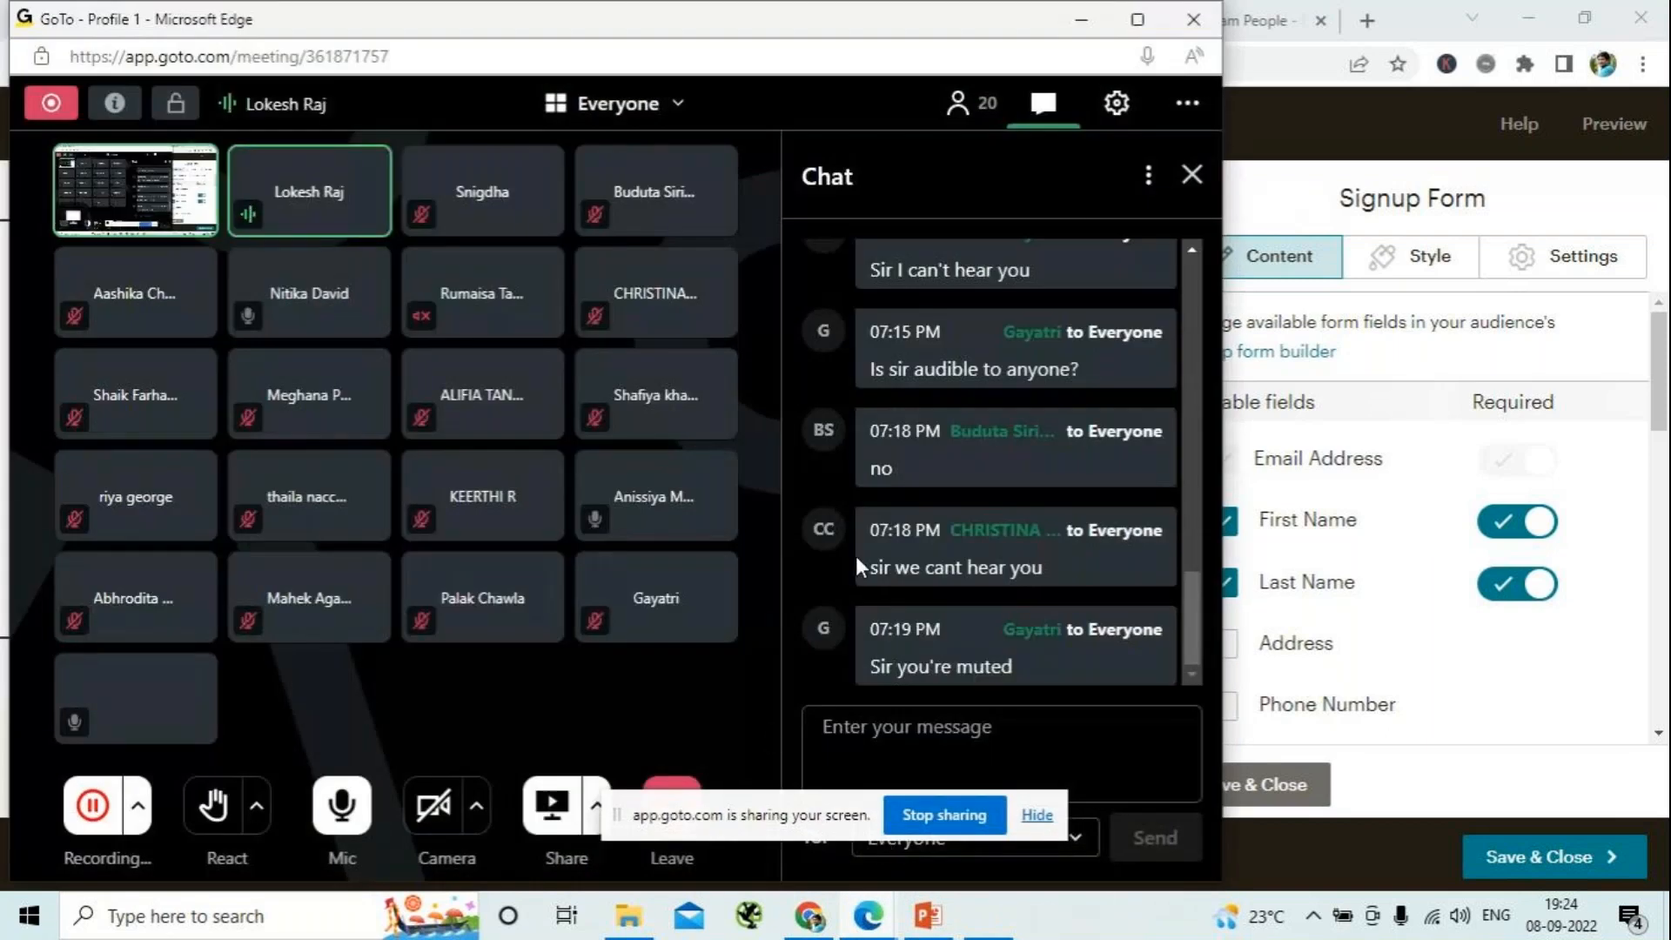
pyautogui.click(1094, 19)
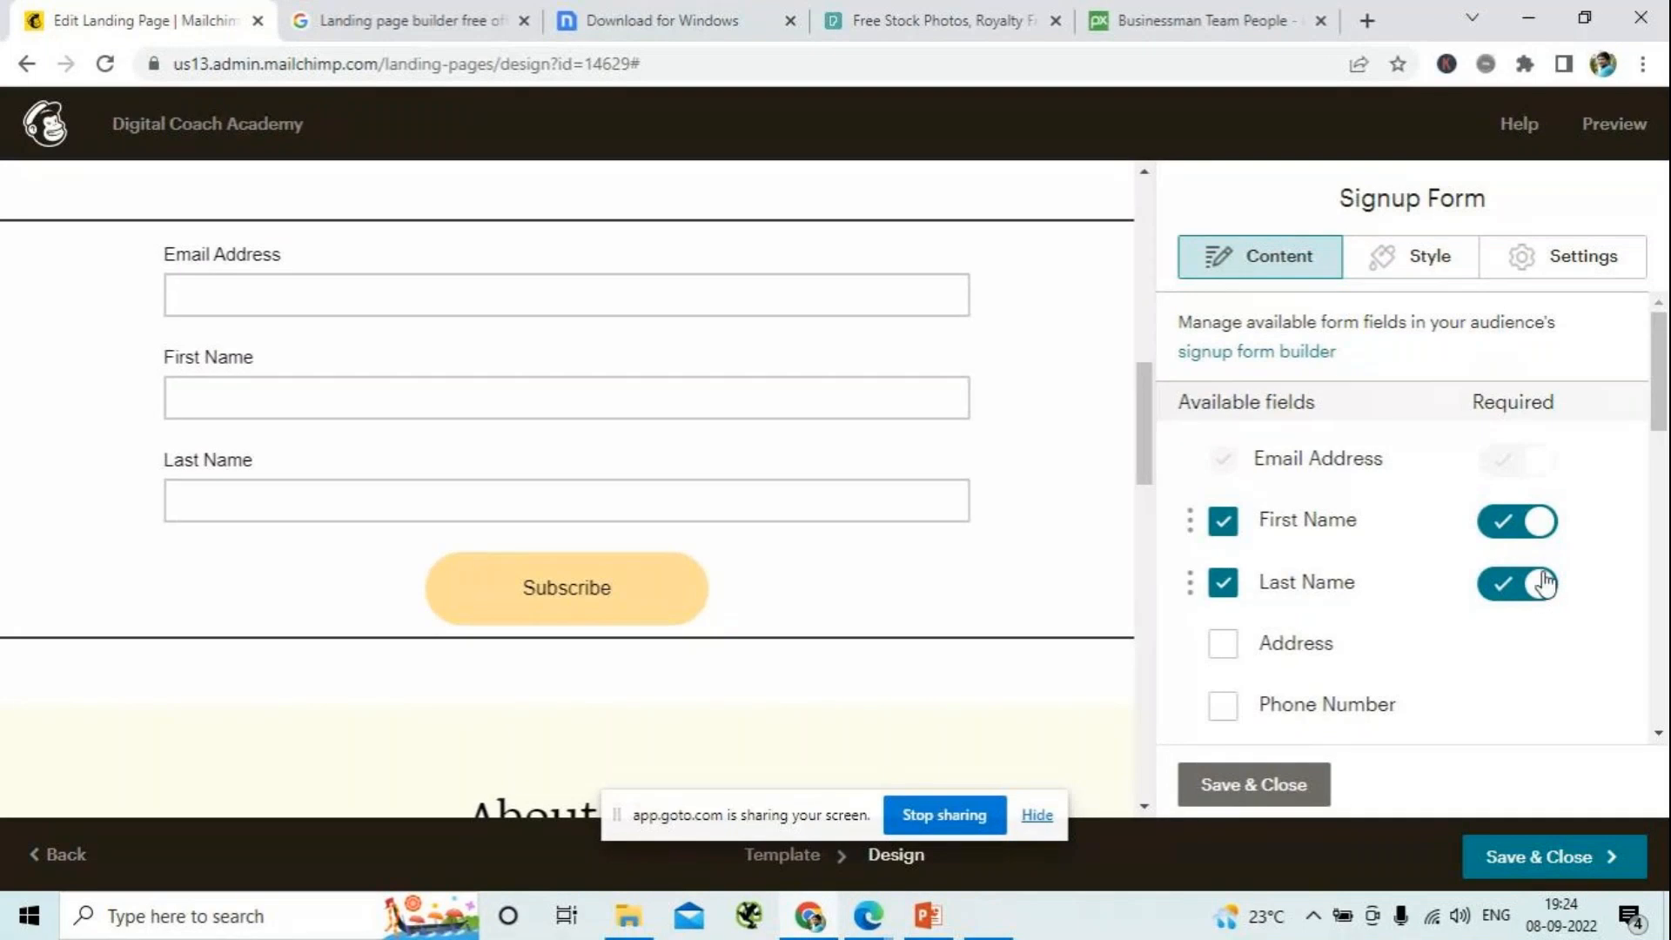
# - Save the signup form's fields, reopen the form and set it to send visitors to a web address after submission
pyautogui.click(1229, 788)
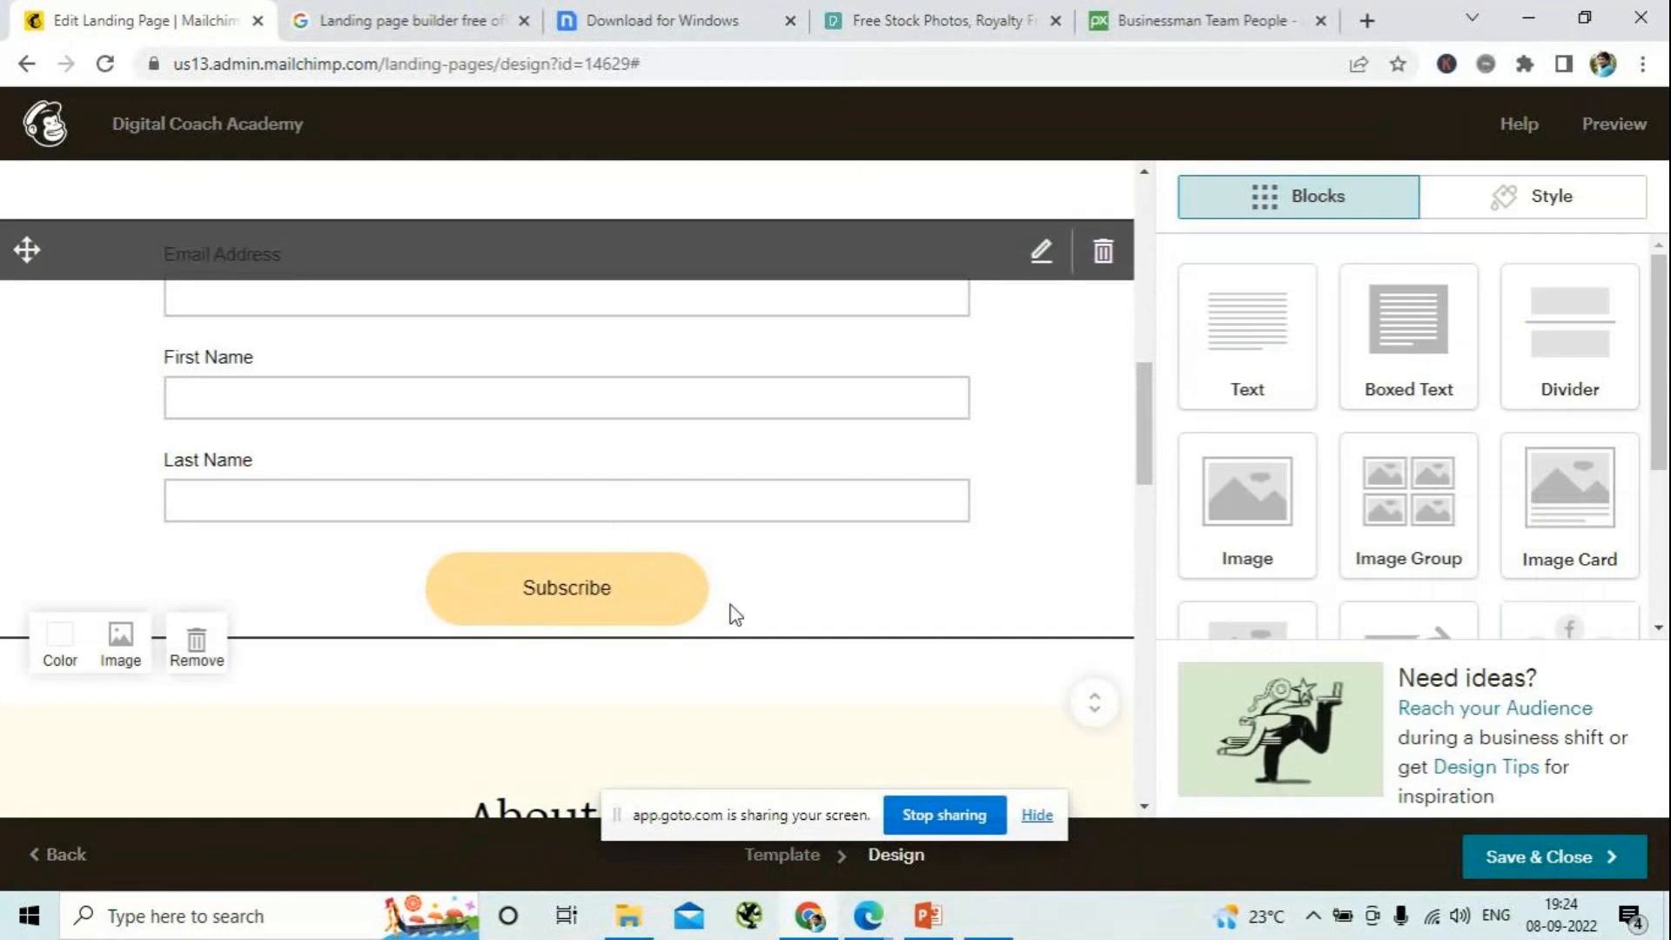
pyautogui.click(981, 636)
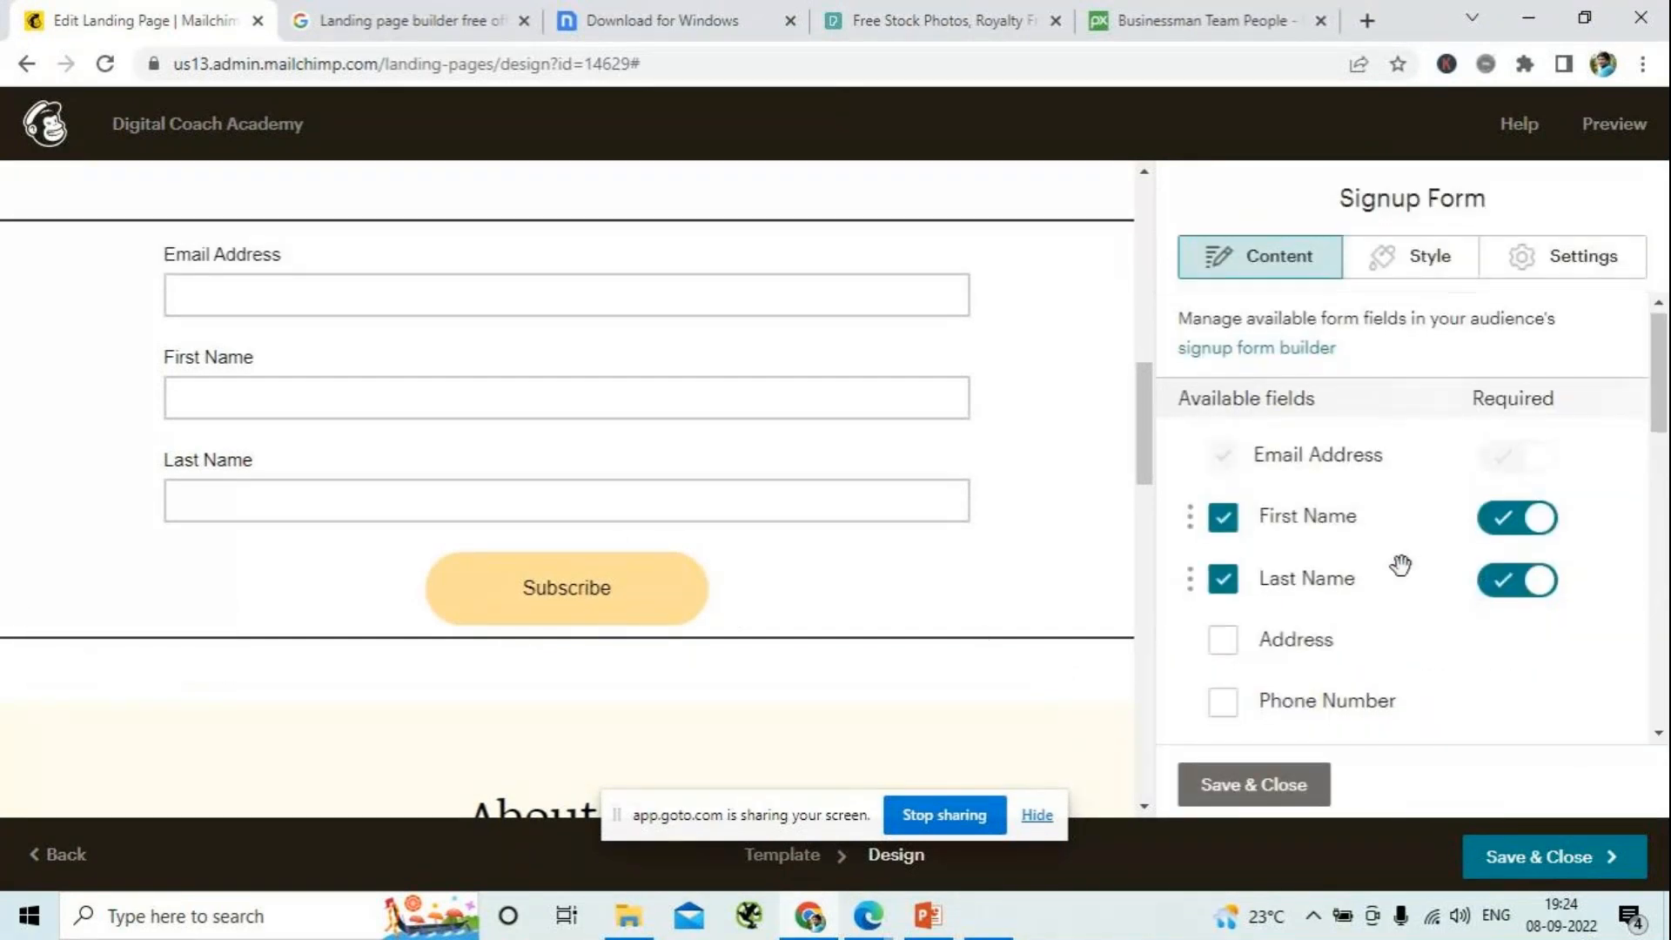
pyautogui.scroll(-10, 1403, 561)
pyautogui.scroll(3, 1398, 556)
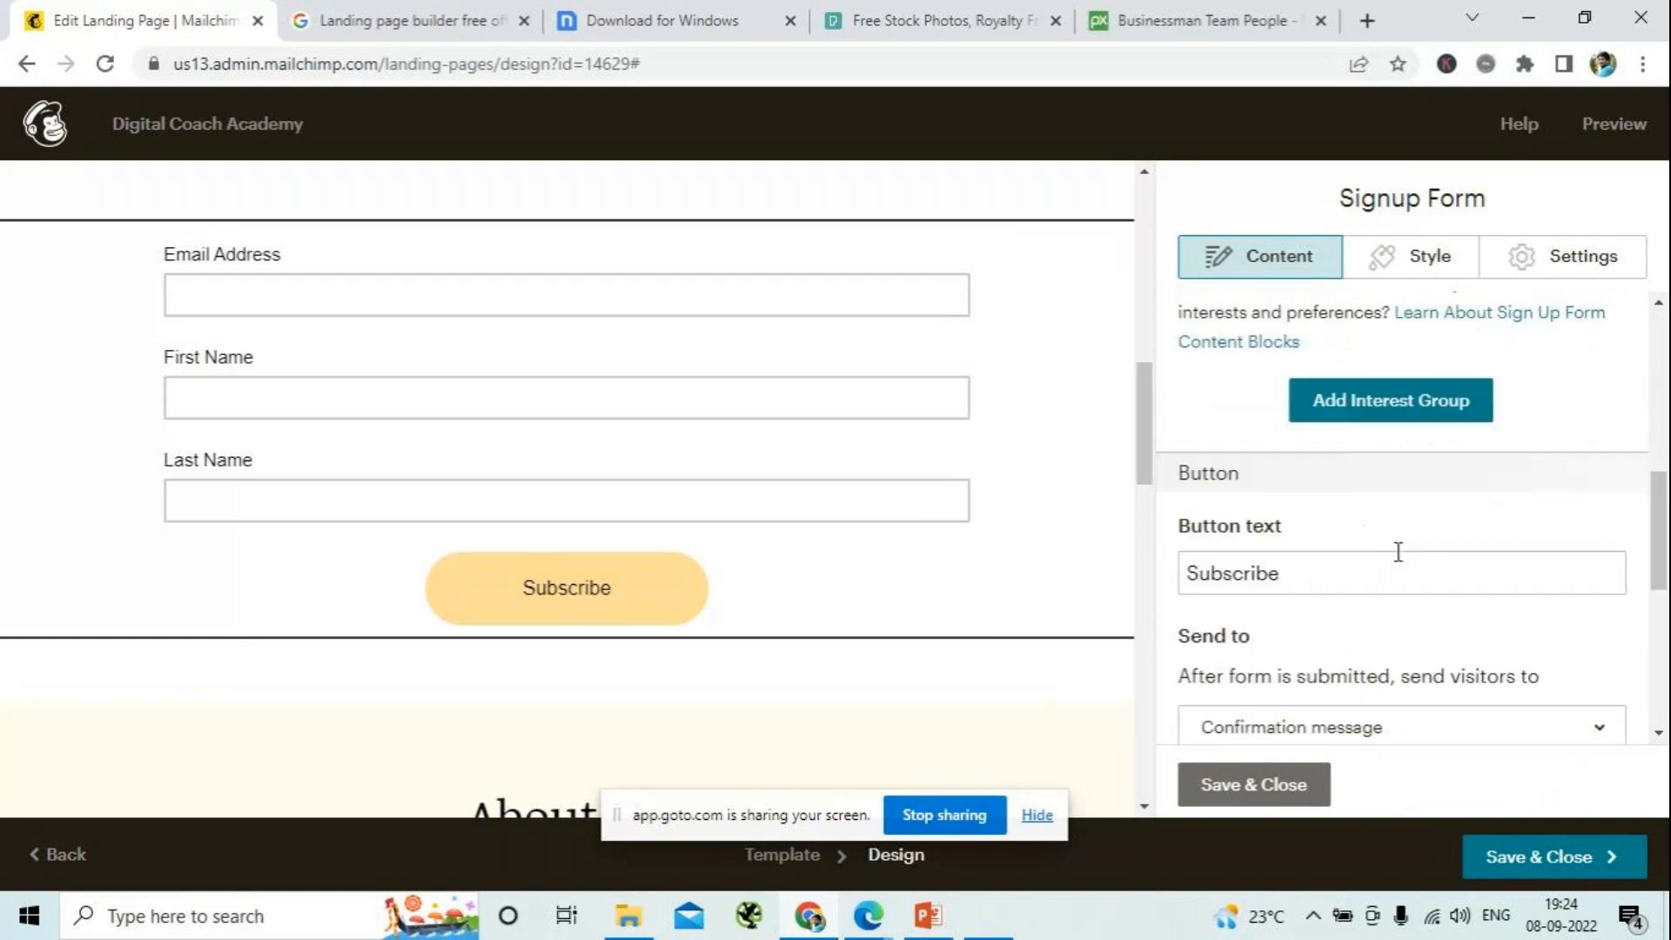
pyautogui.scroll(3, 1397, 552)
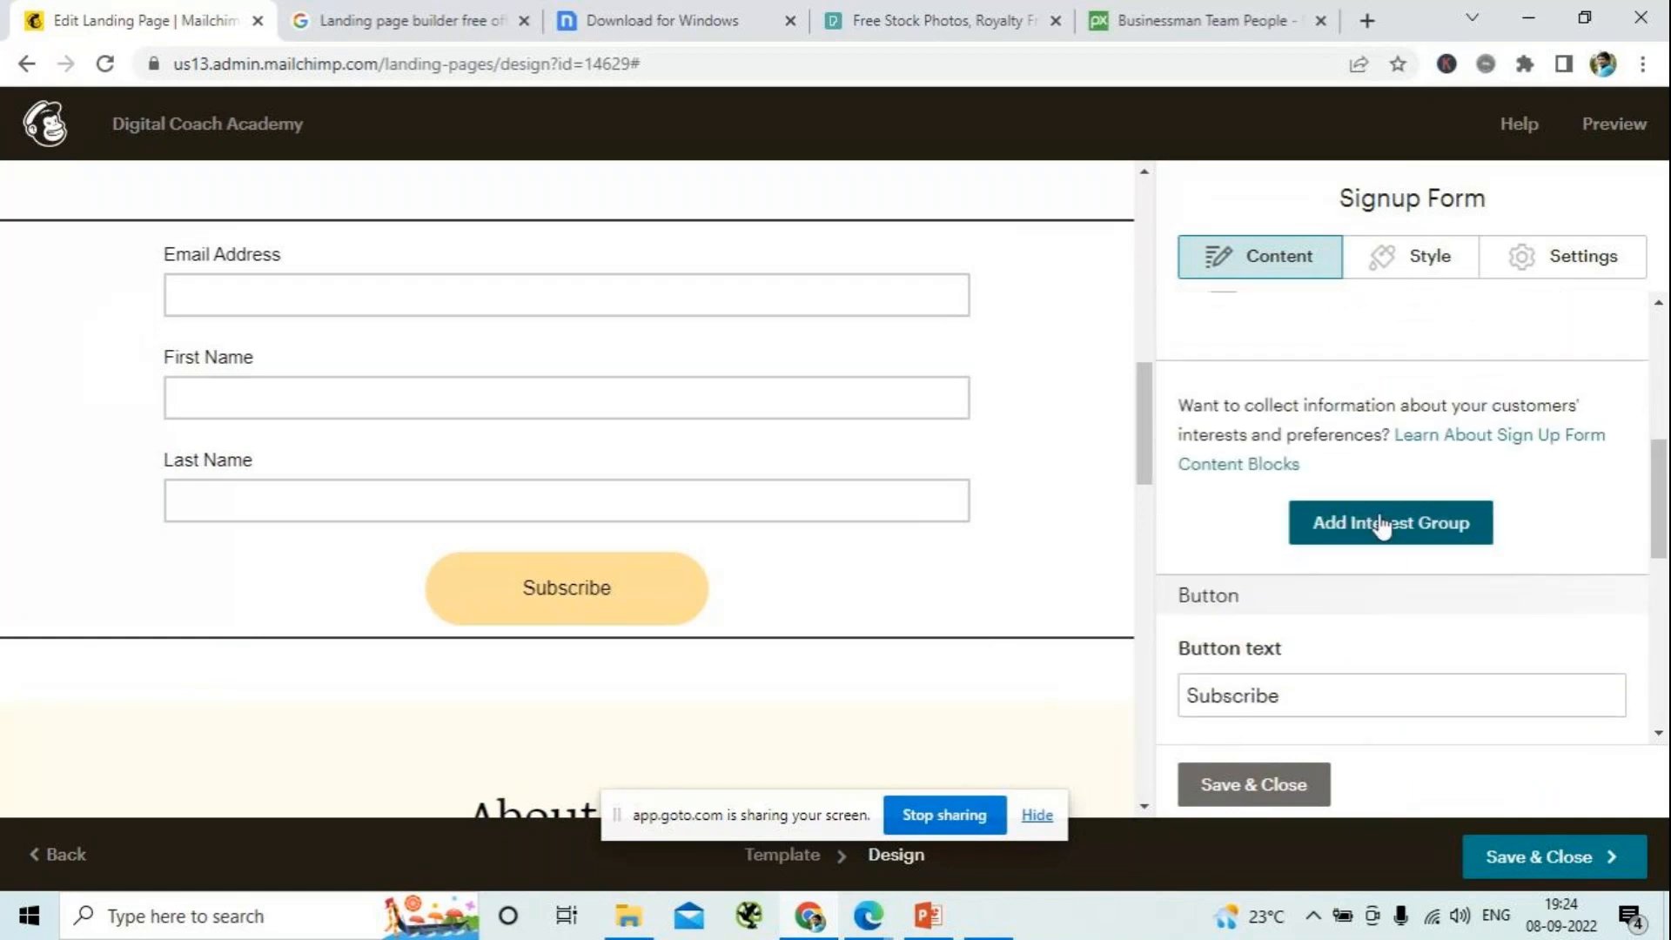
pyautogui.scroll(2, 1379, 513)
pyautogui.scroll(-4, 1378, 514)
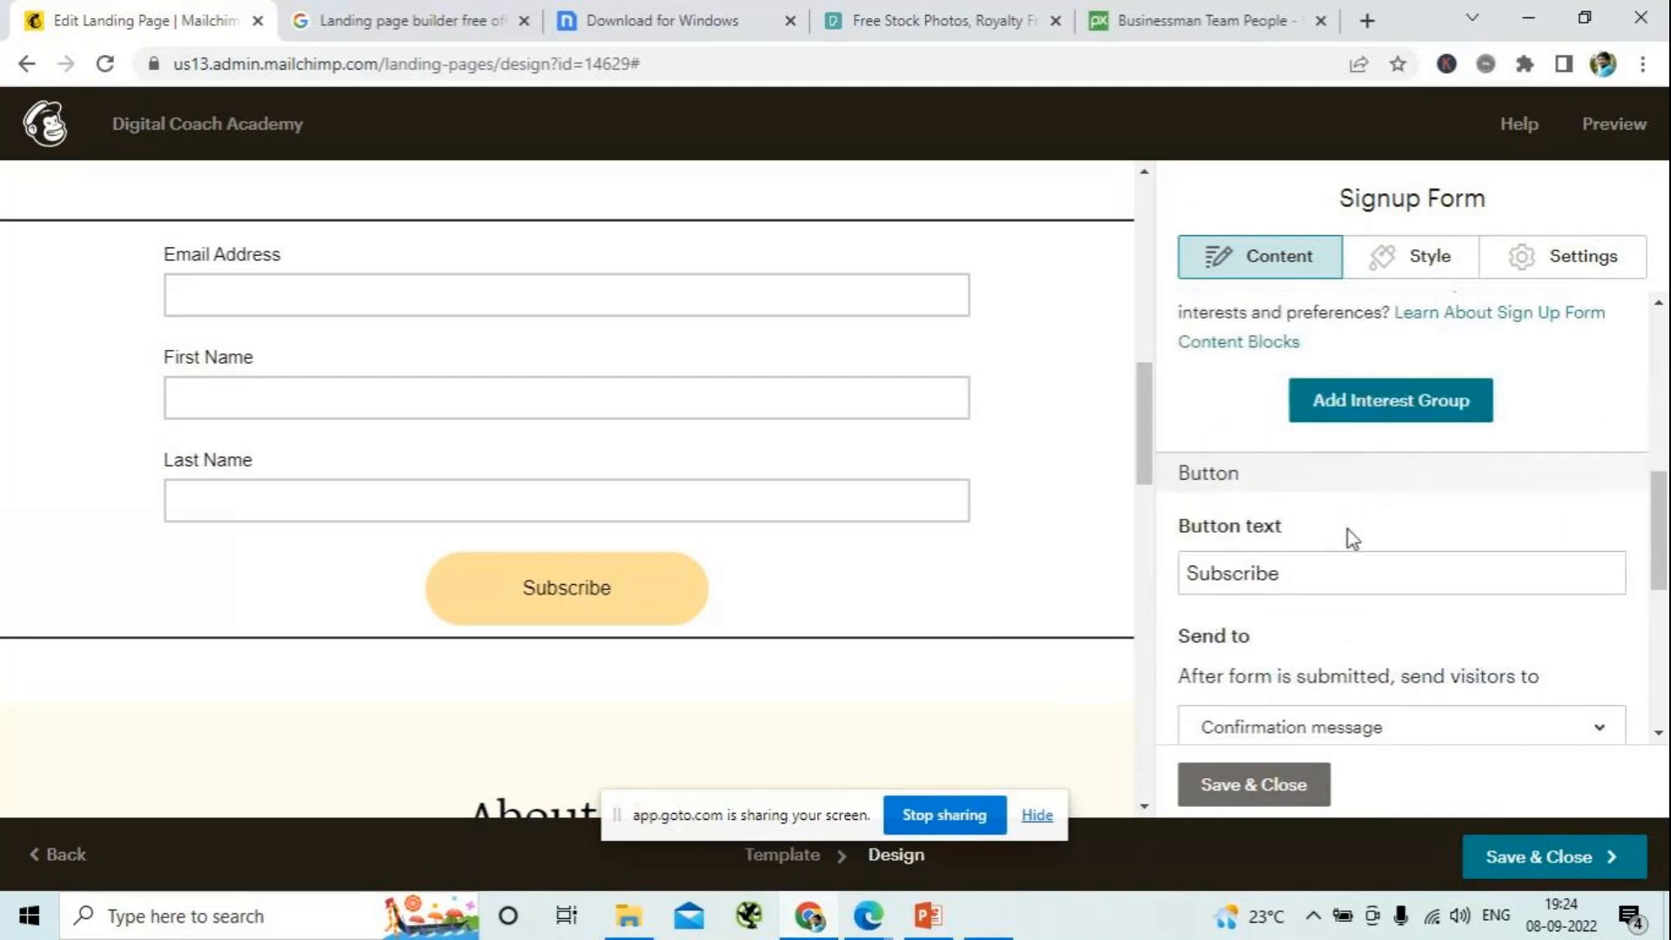
pyautogui.scroll(-1, 1351, 517)
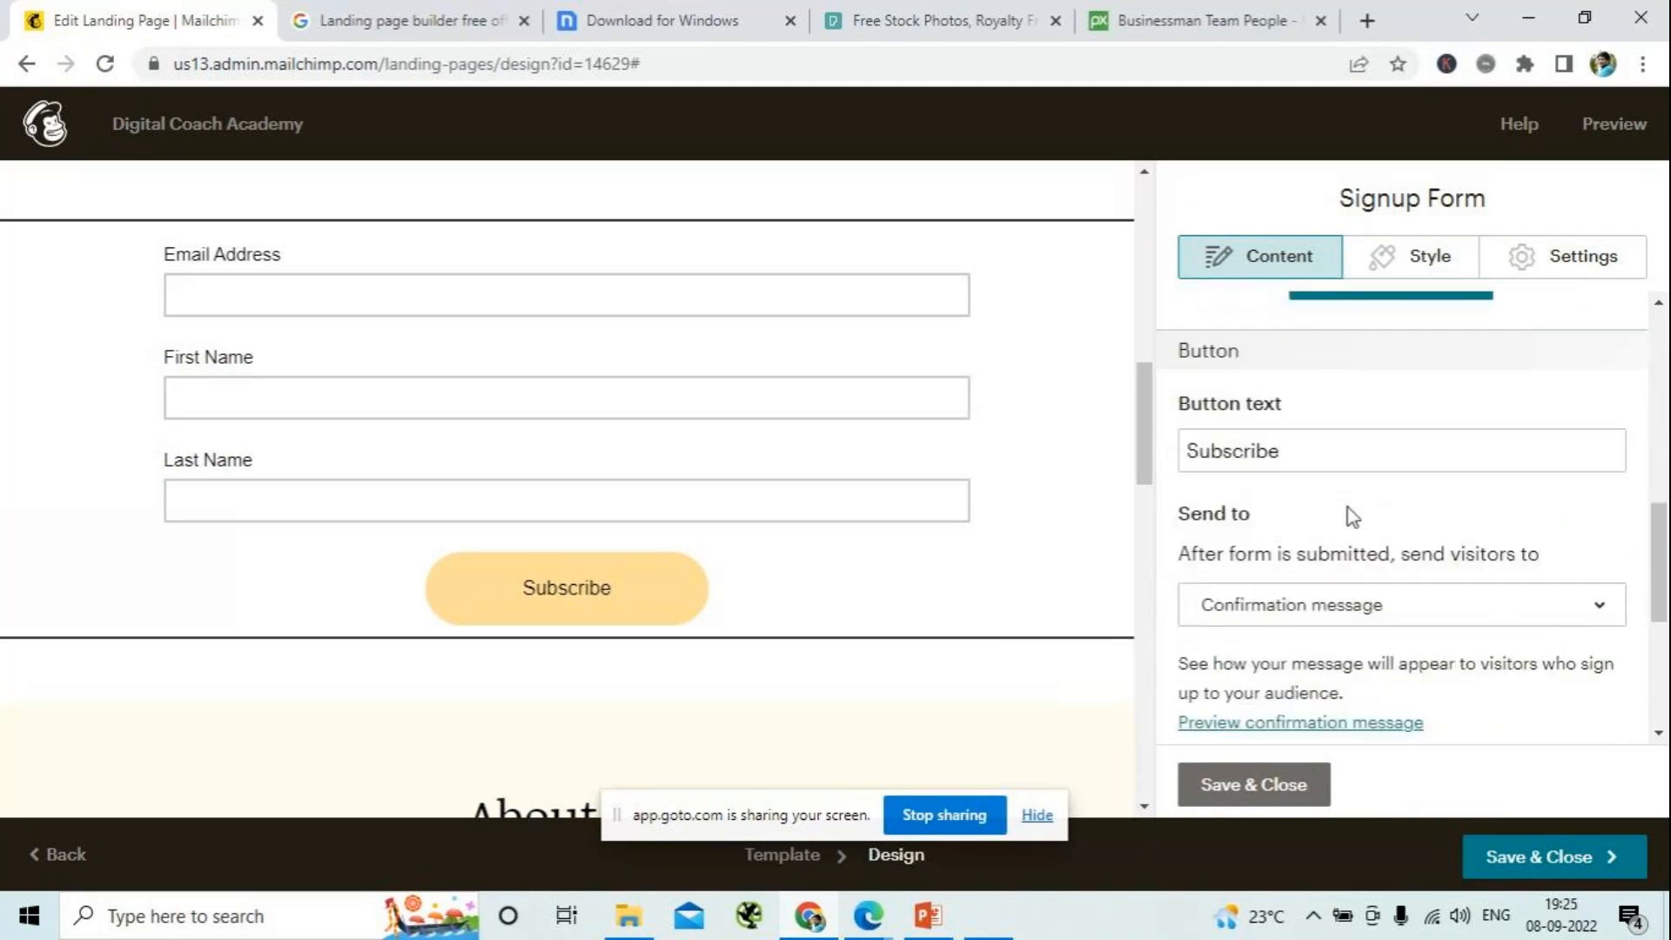
pyautogui.scroll(-2, 1323, 478)
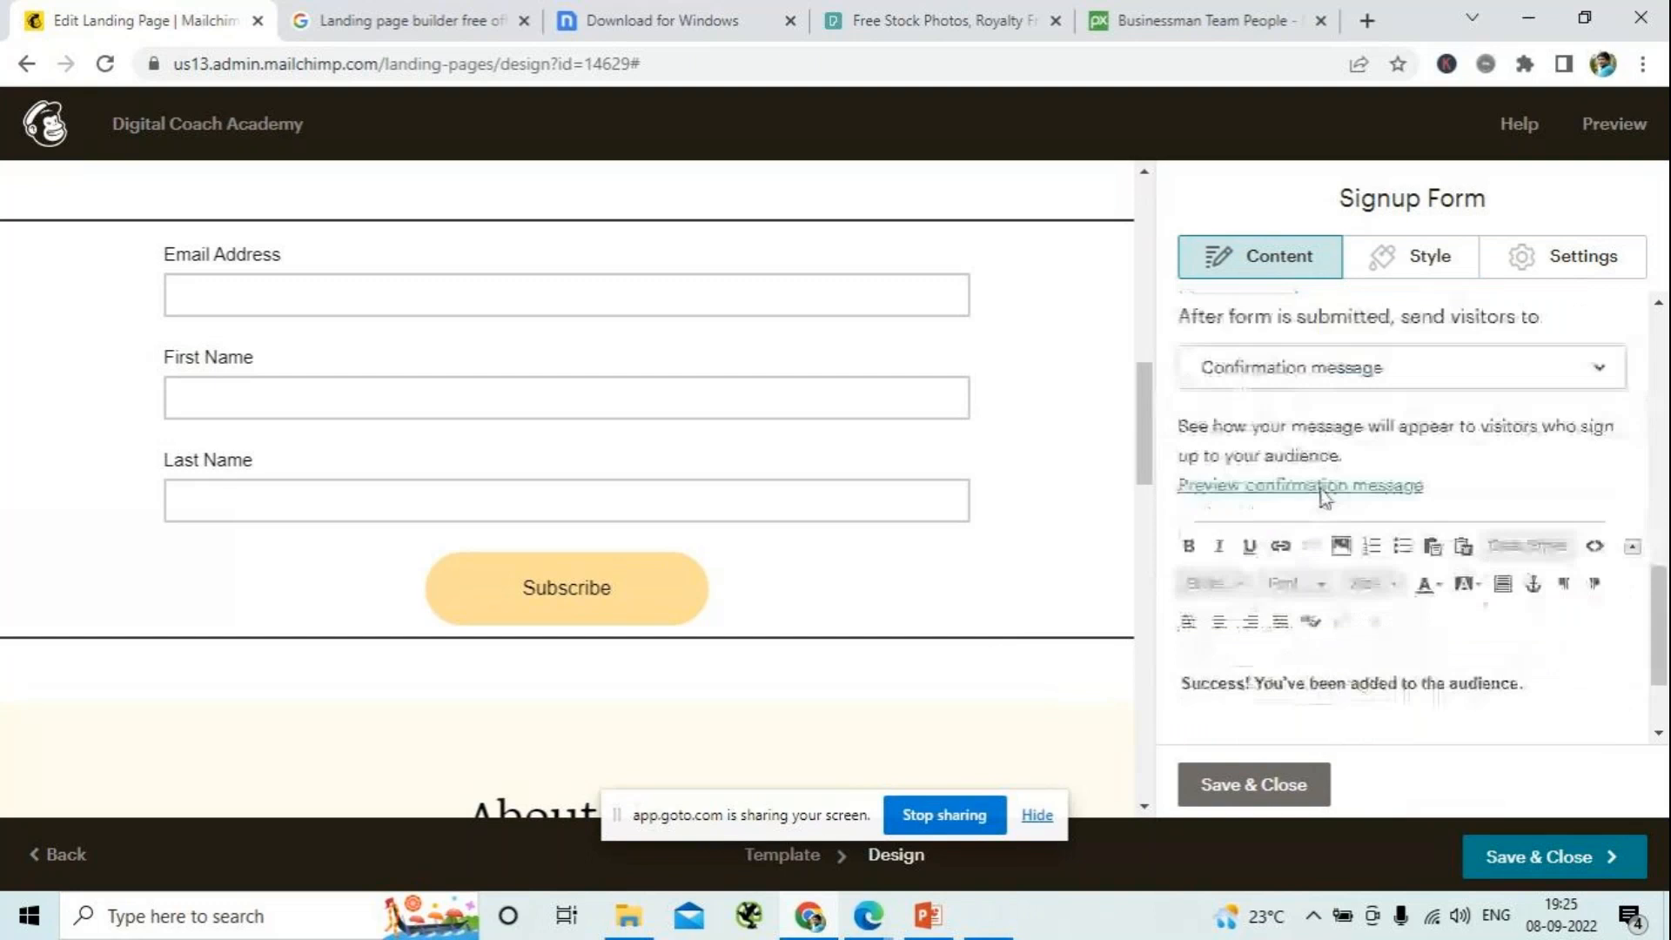
pyautogui.click(1516, 387)
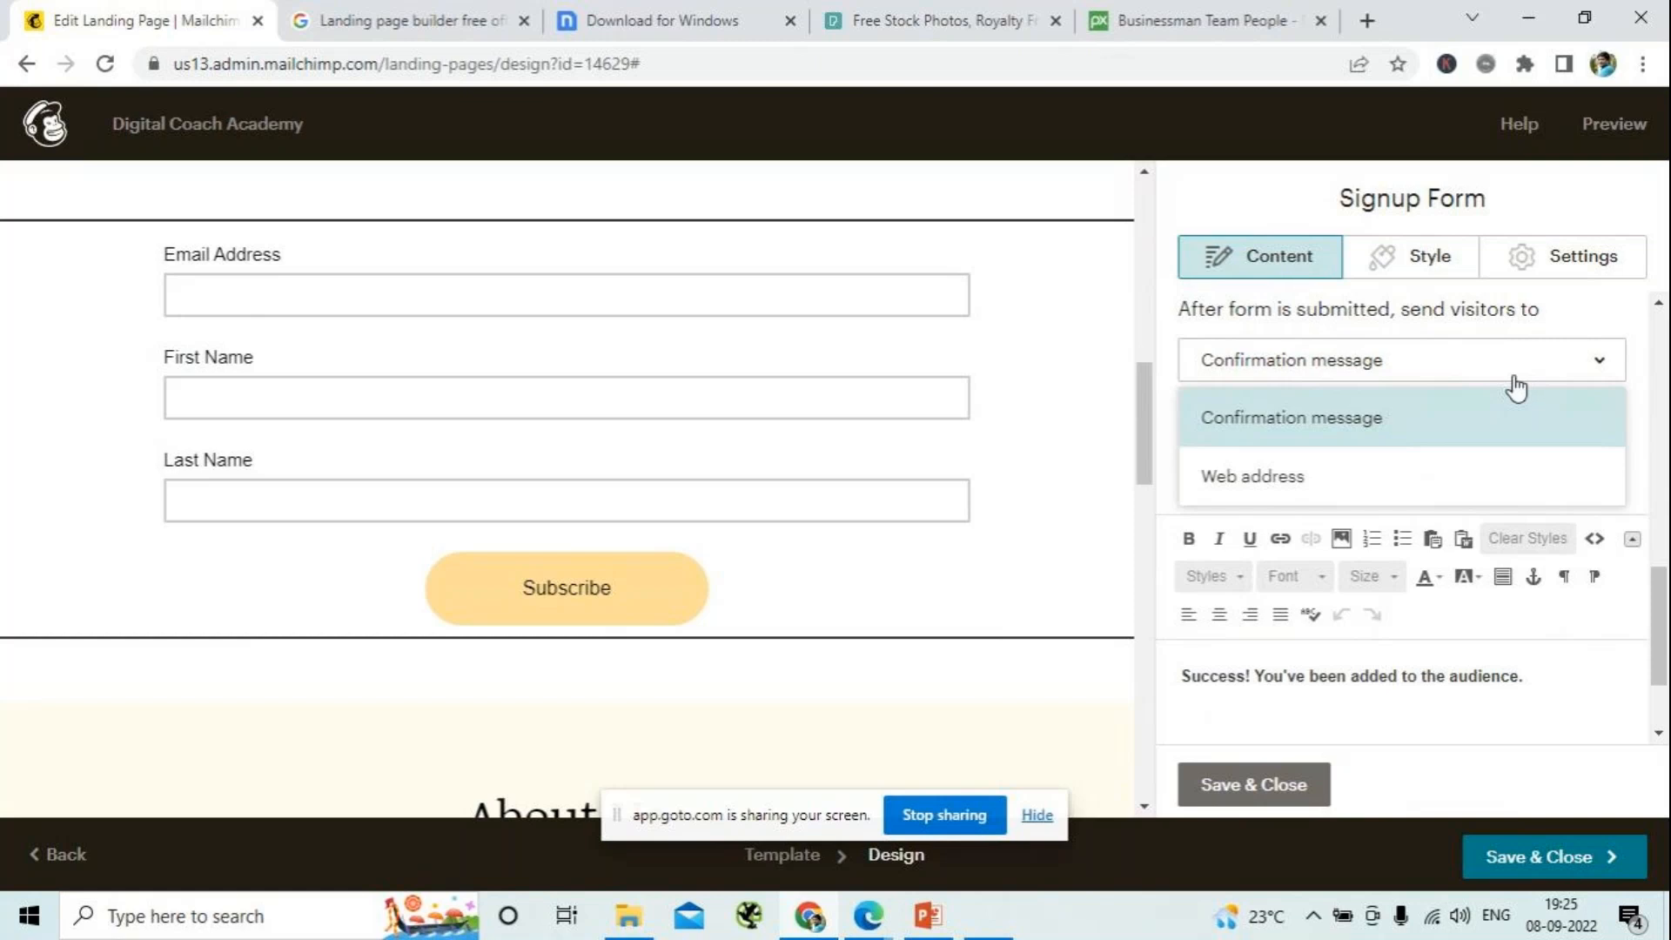
pyautogui.click(1313, 477)
pyautogui.click(1289, 690)
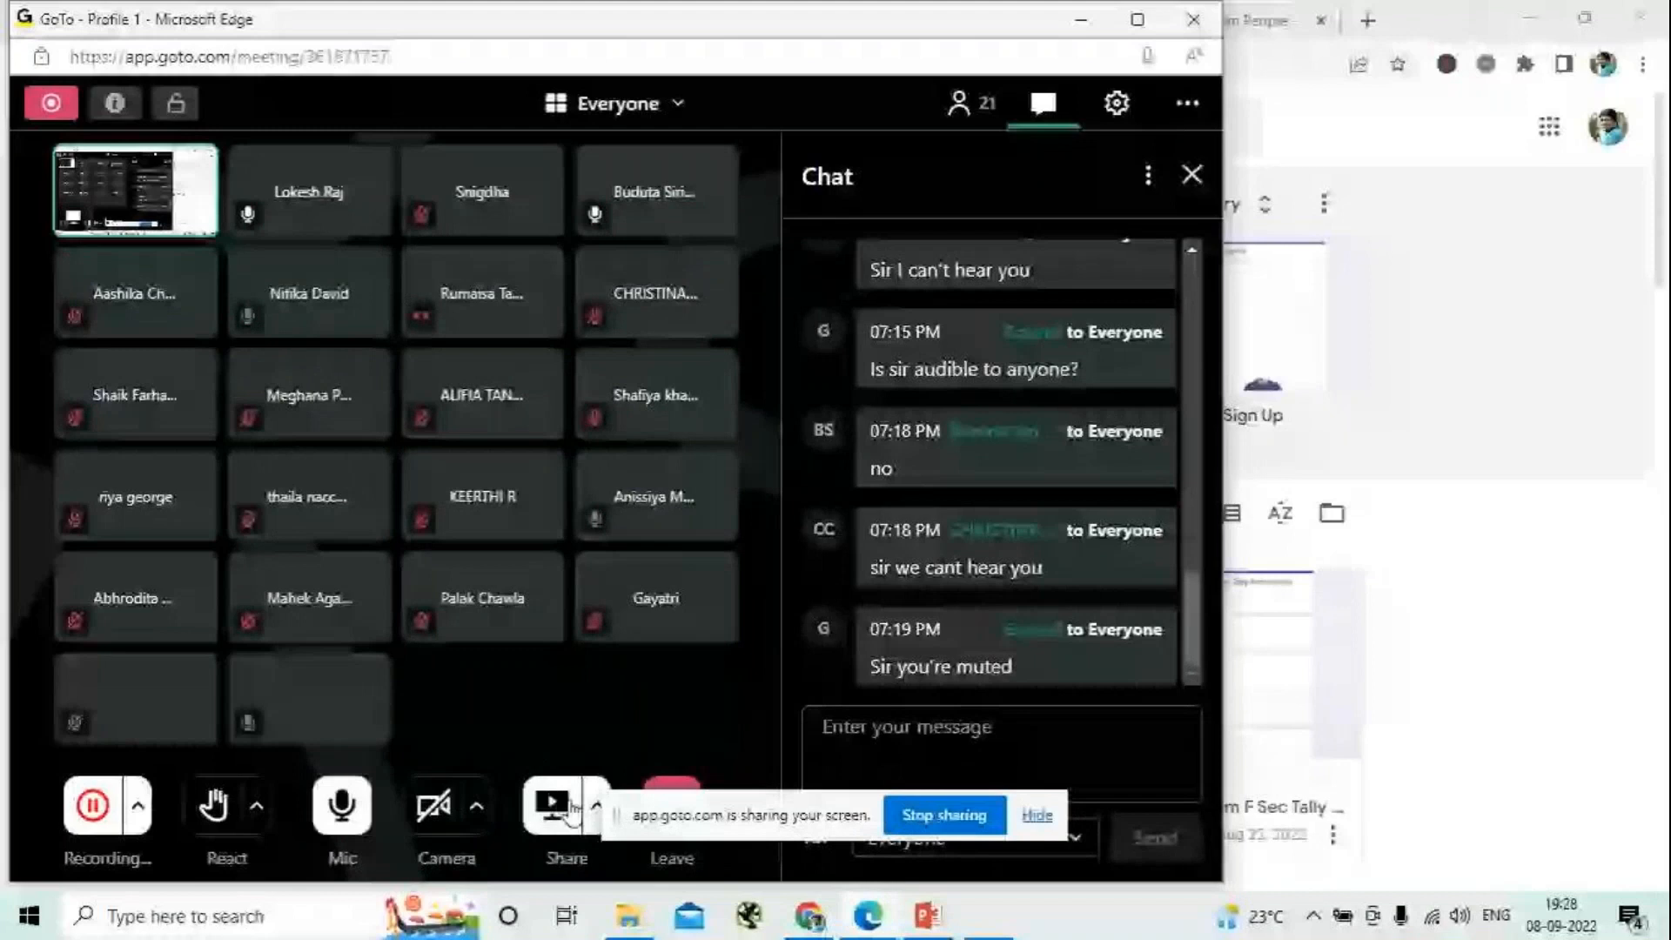
# - Copy the Facebook Lead Form's link from Google Forms and enter it as the Mailchimp signup form's web address
pyautogui.click(1080, 21)
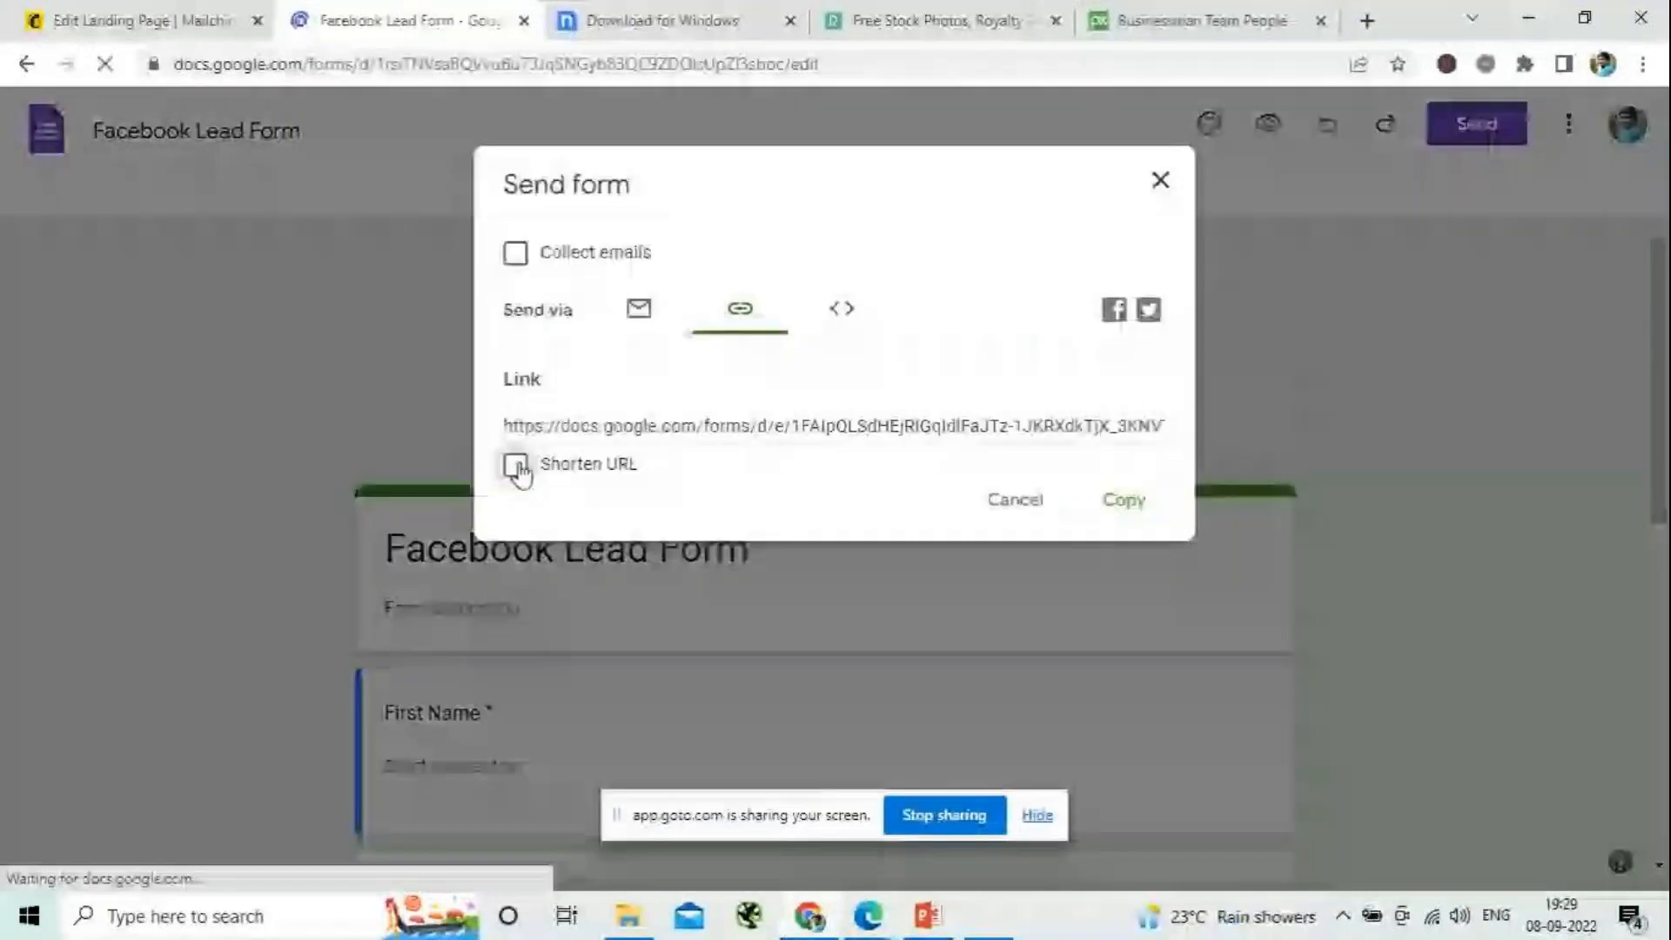
pyautogui.click(1123, 503)
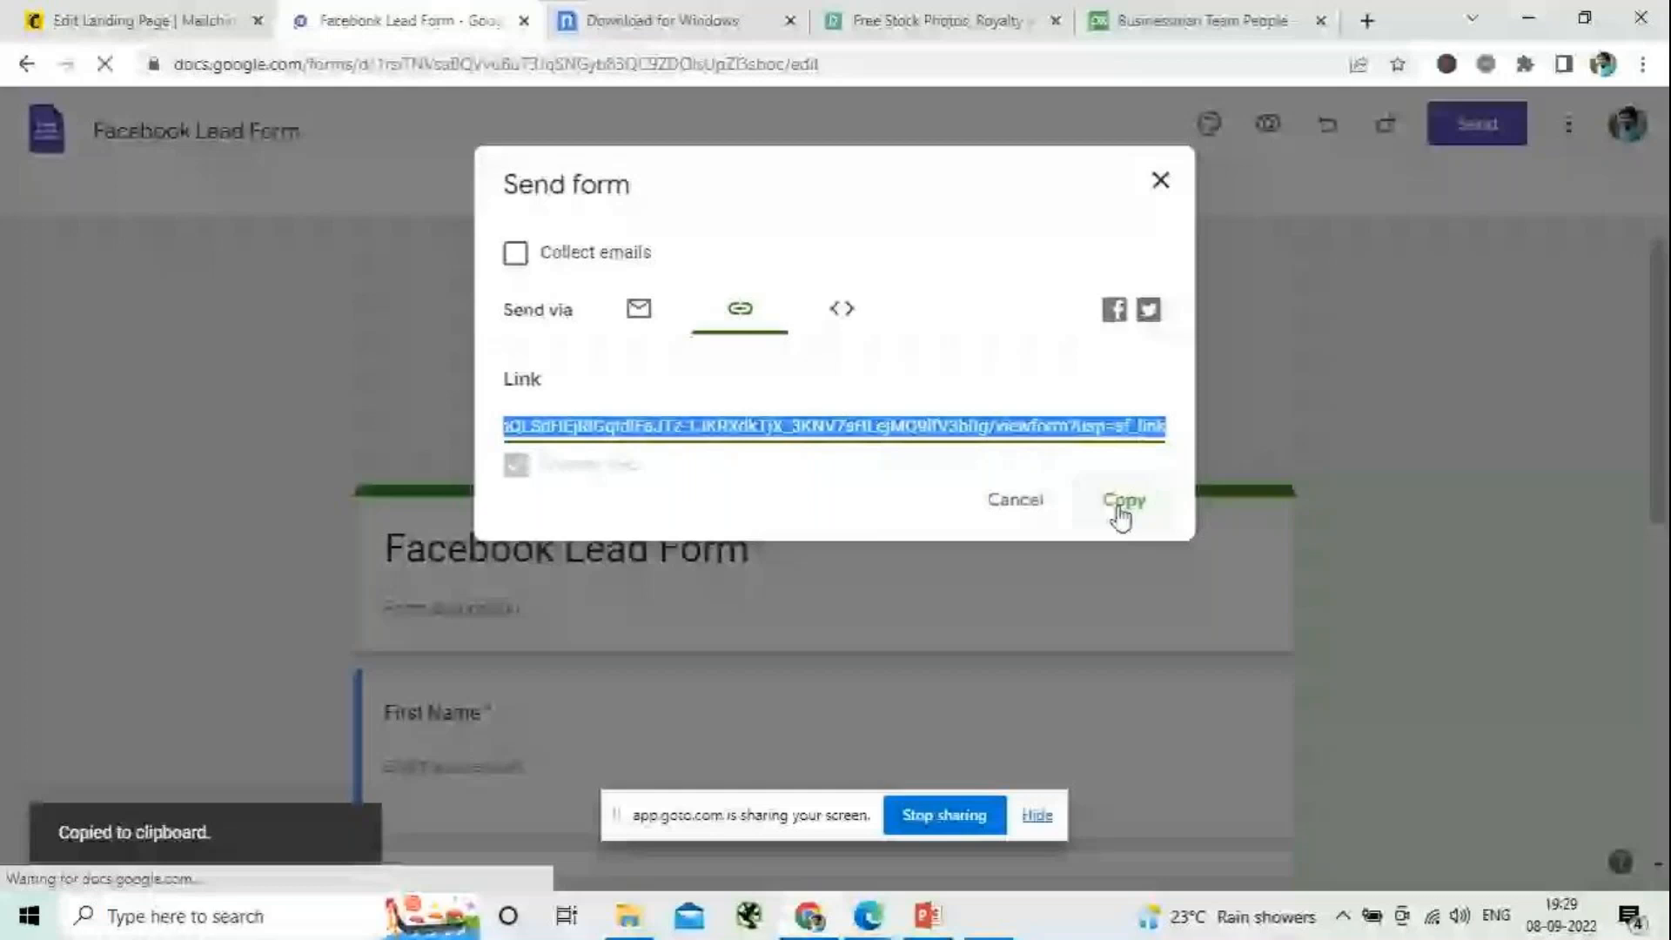
pyautogui.click(144, 21)
pyautogui.hotkey('ctrl', 'v')
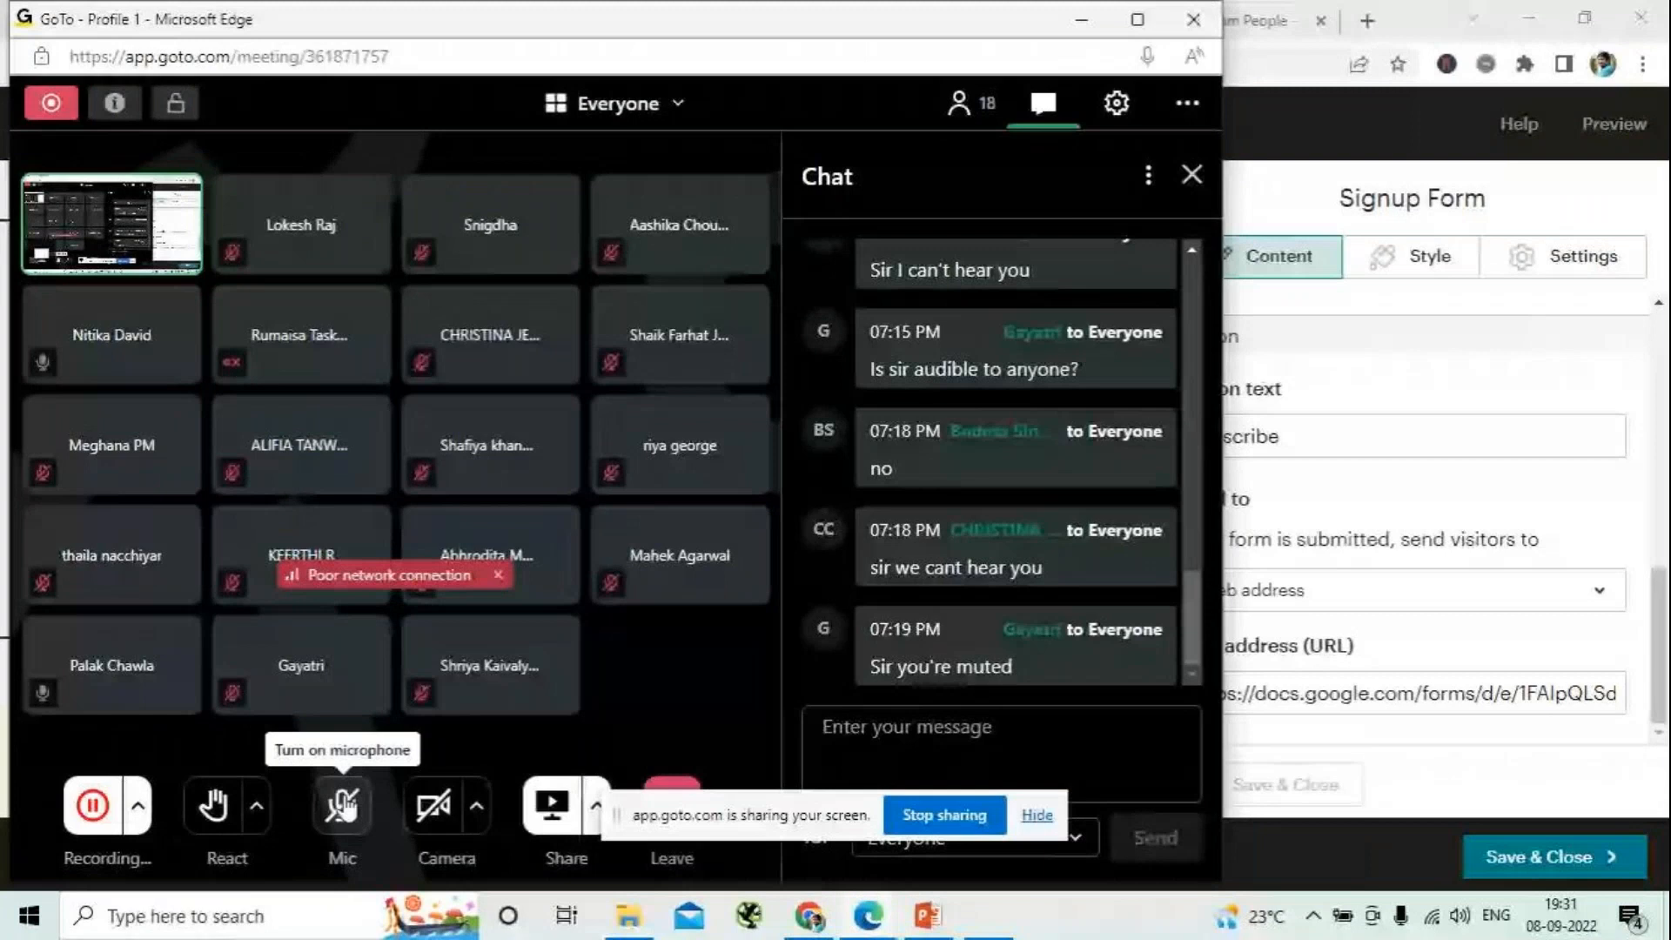
# - Turn on the microphone in the GoTo meeting and return to the Chrome browser window
pyautogui.click(344, 806)
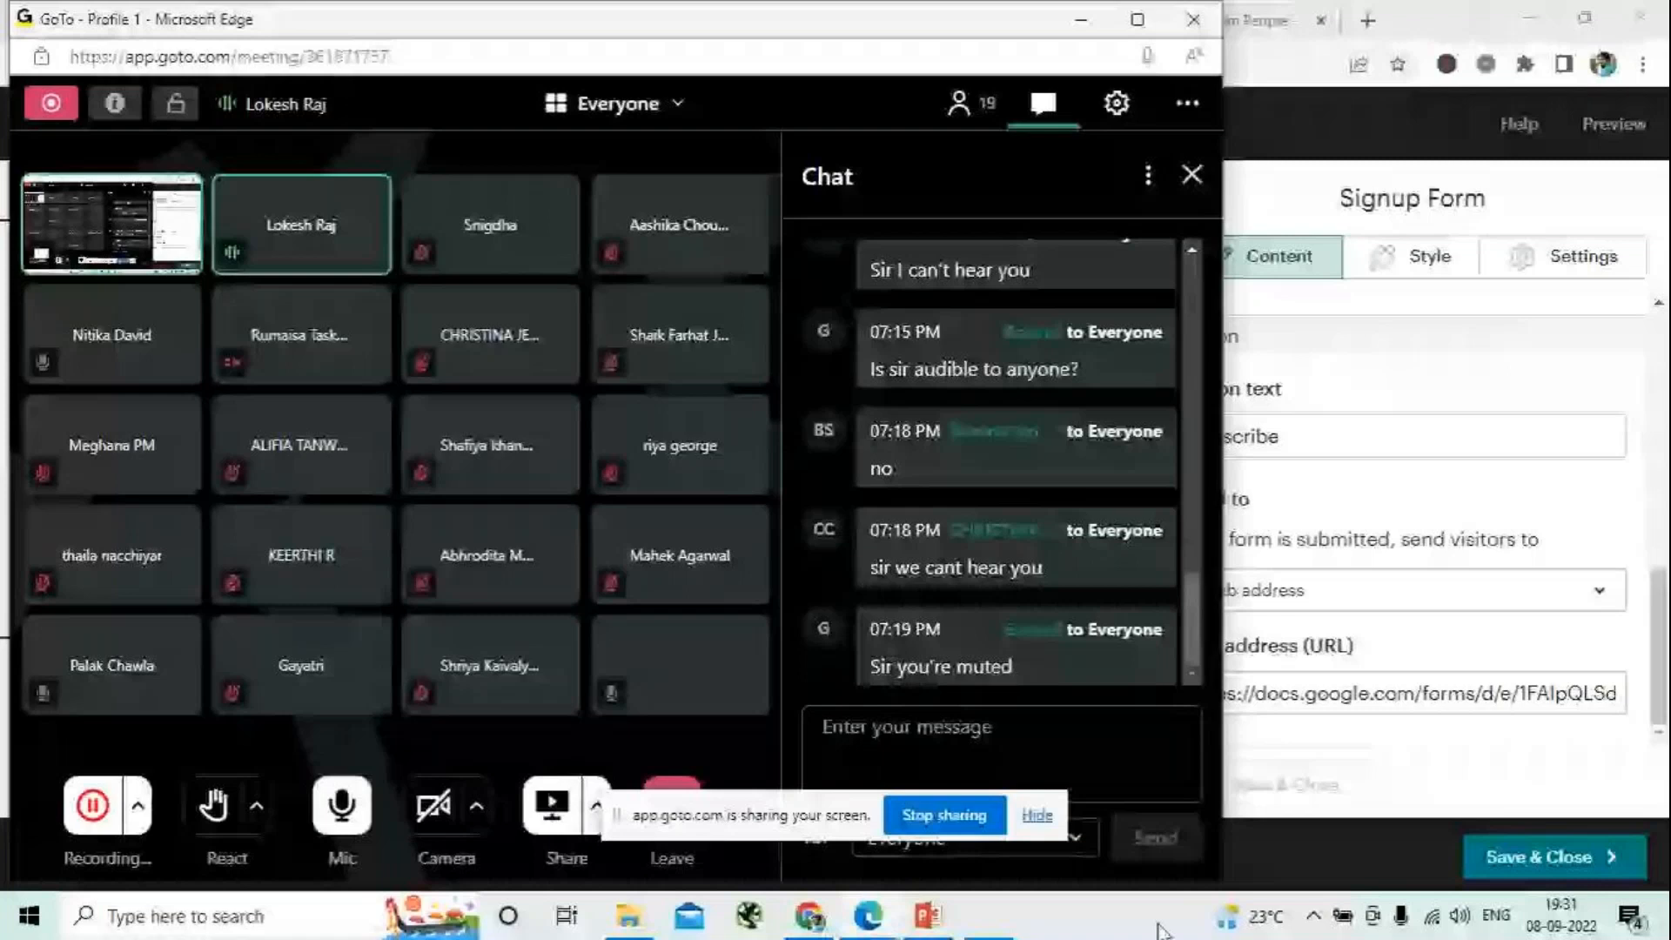
pyautogui.click(810, 916)
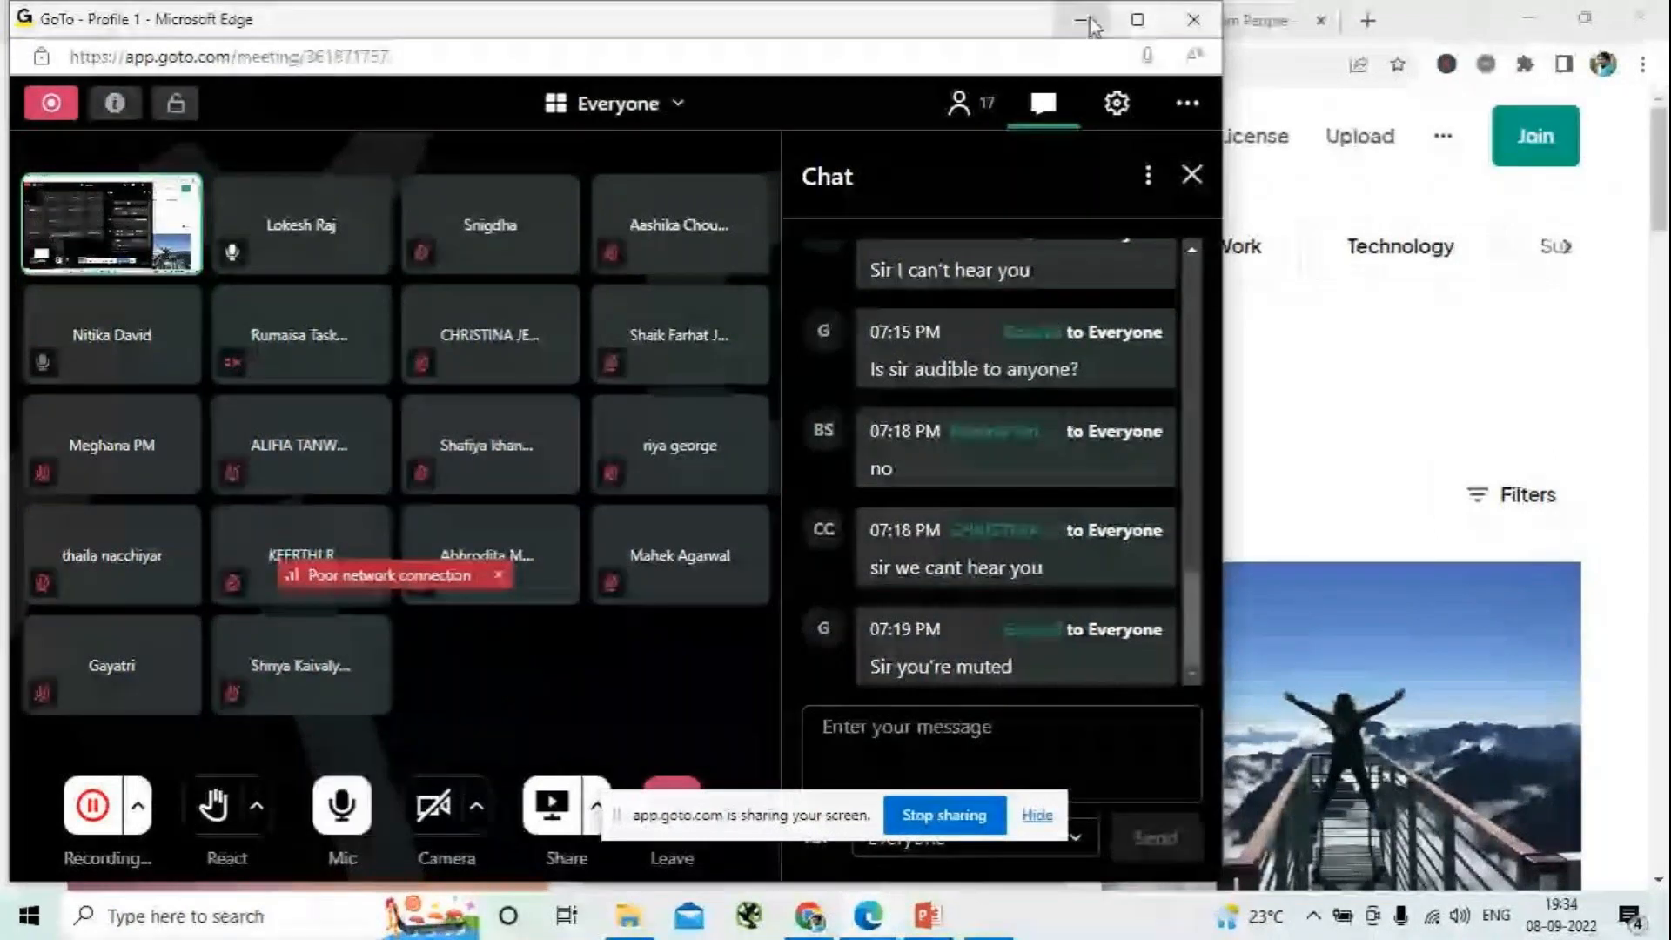
pyautogui.click(1082, 20)
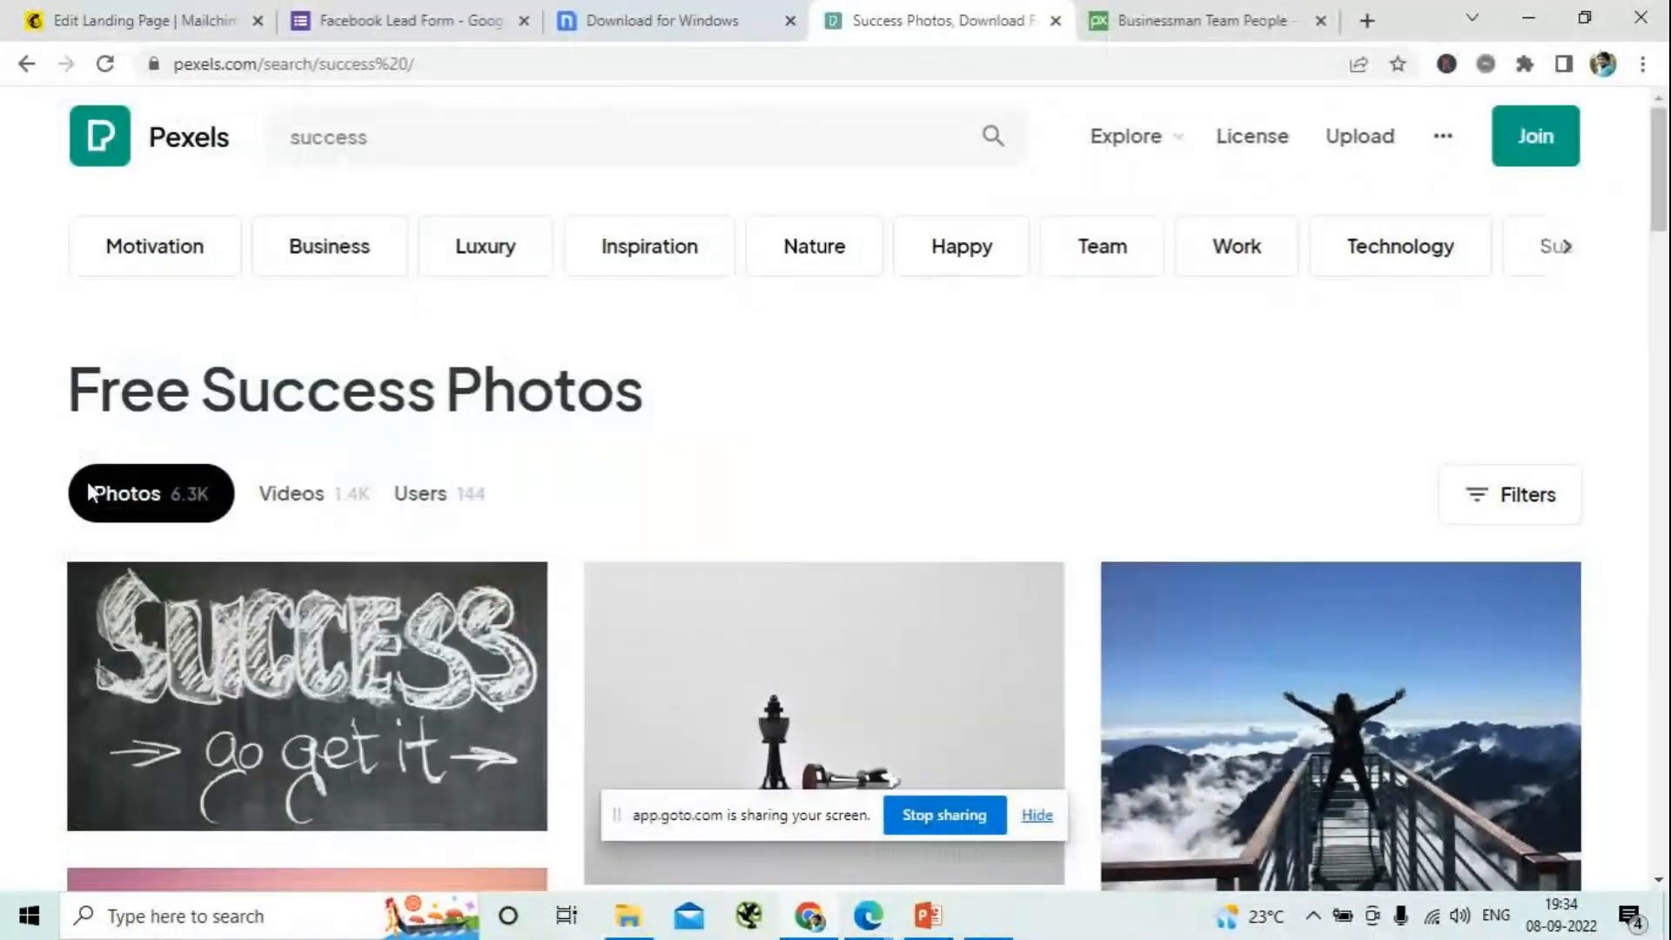
# - Download the photo of a clear light bulb on a black surface from the Pexels success results
pyautogui.scroll(-5, 364, 532)
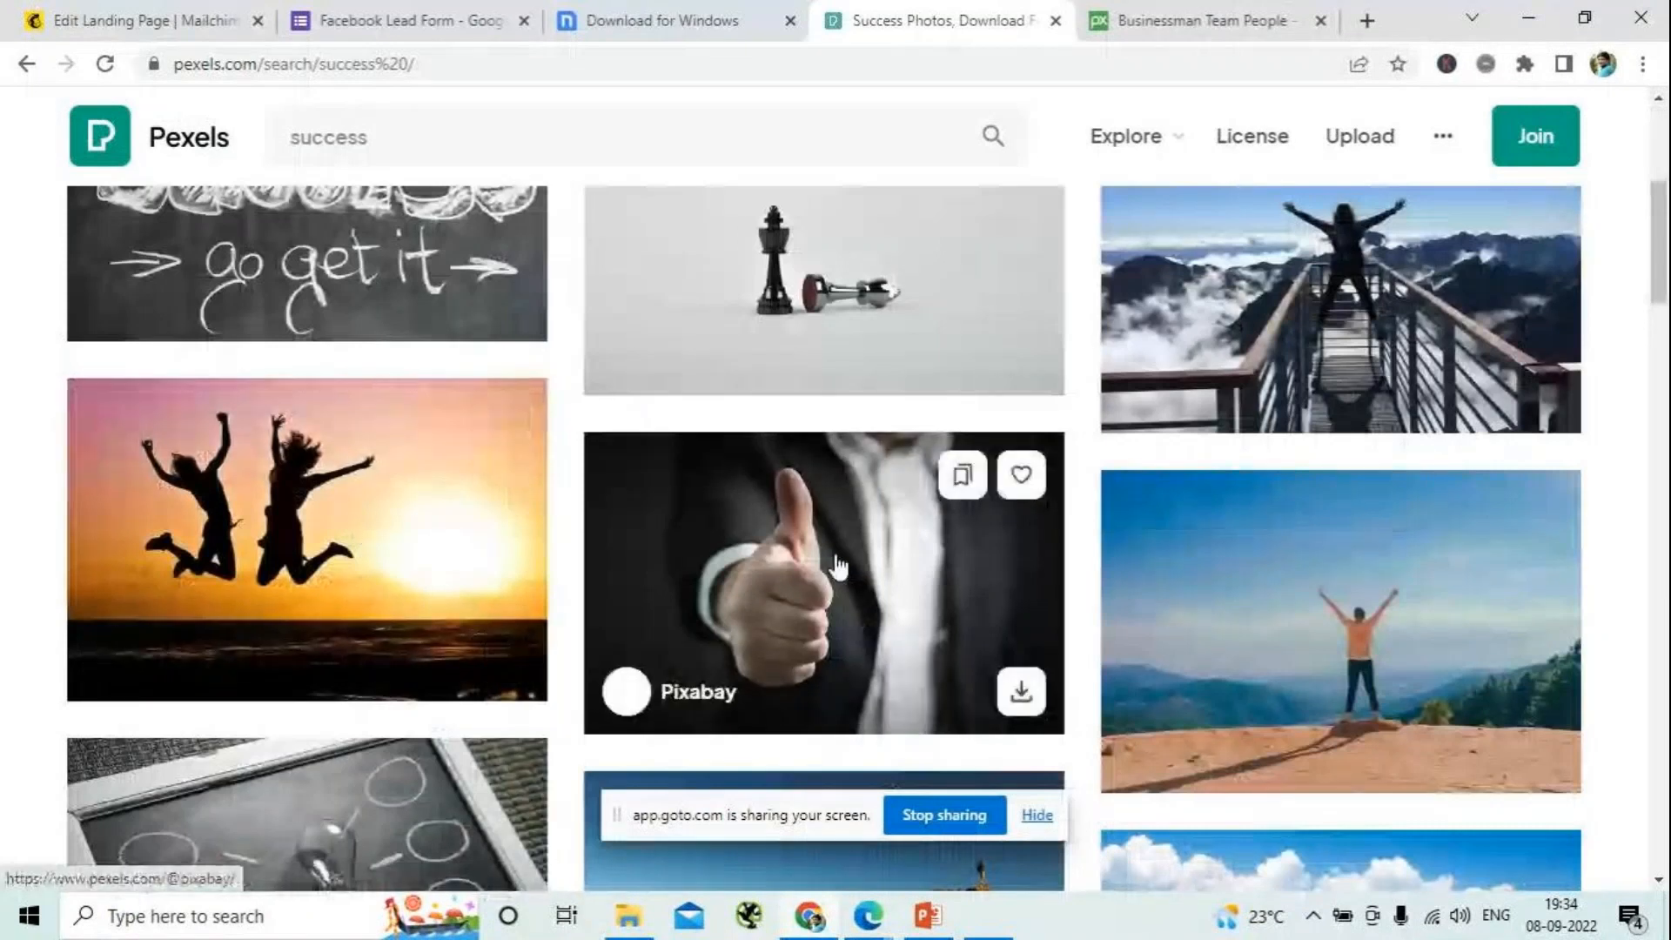
pyautogui.scroll(-4, 345, 567)
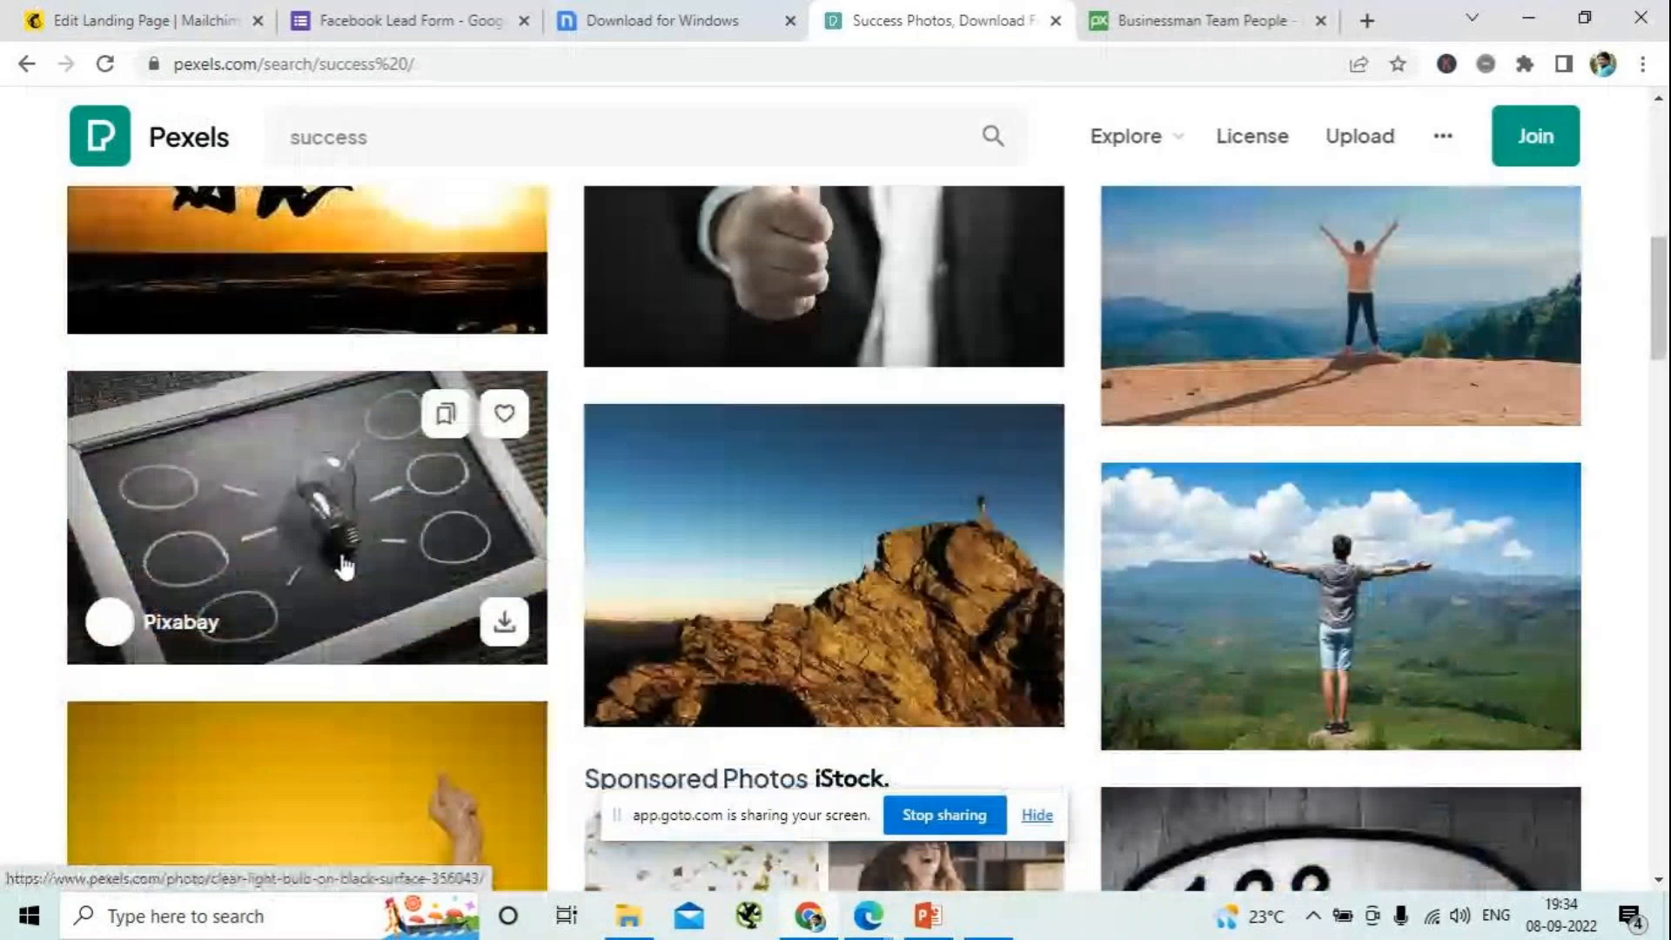
pyautogui.click(345, 567)
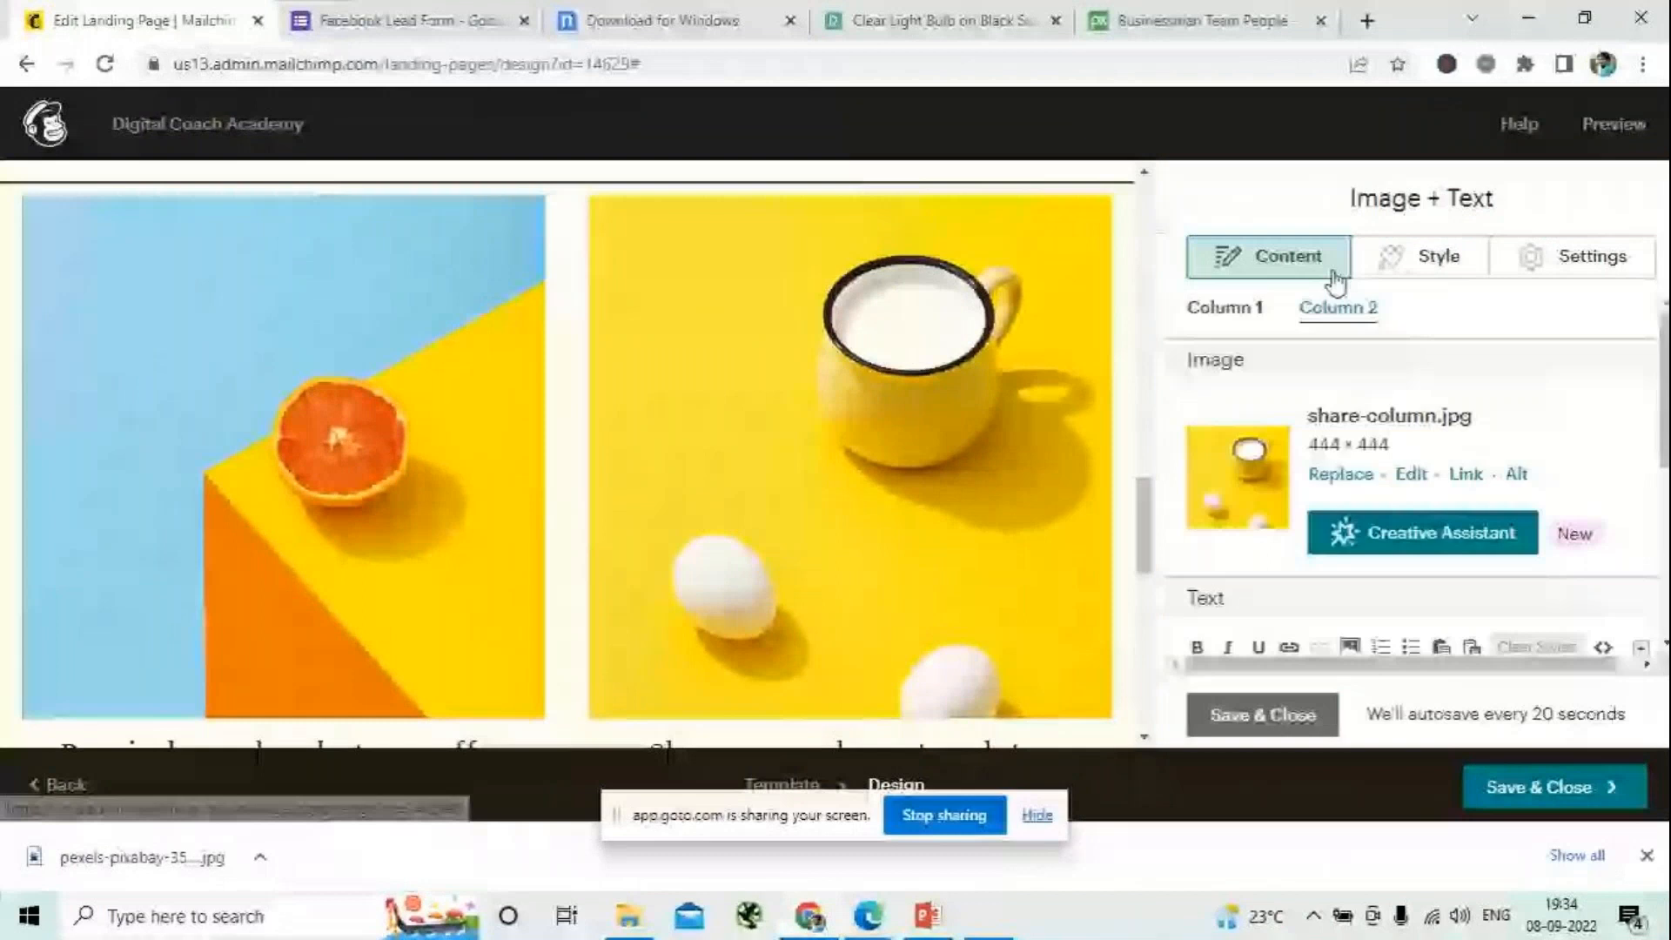
# - Replace the Column 2 image of the Image + Text block in Mailchimp by uploading pexels-pixabay-356043 from Downloads
pyautogui.click(1340, 473)
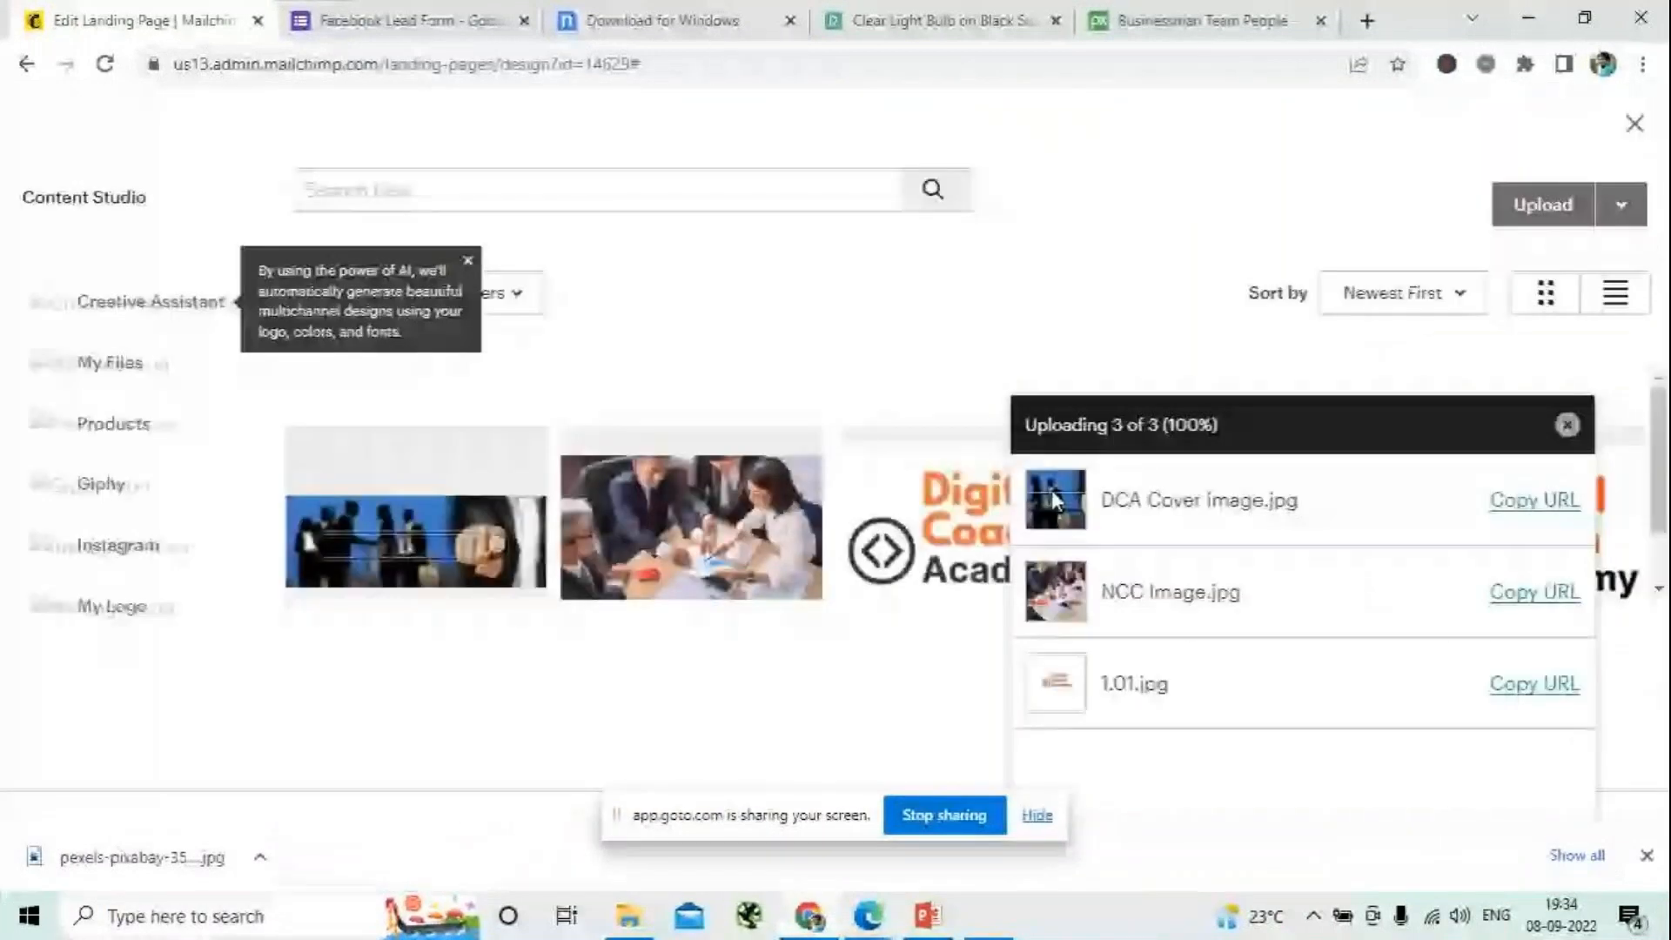
pyautogui.click(1543, 205)
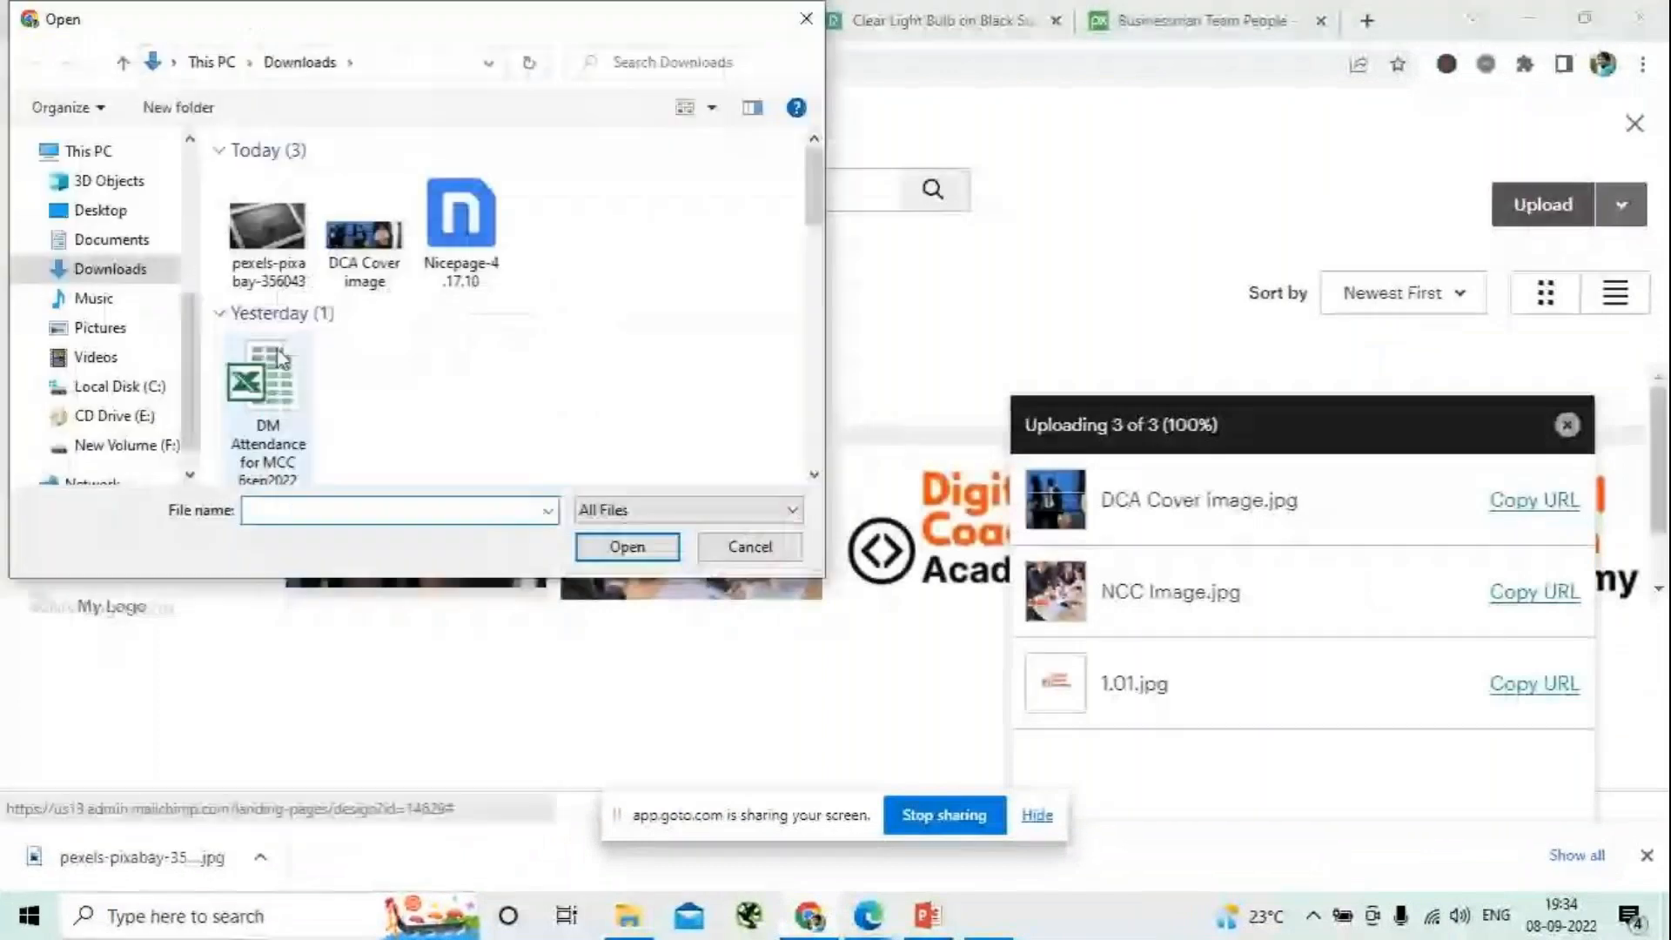
pyautogui.click(267, 228)
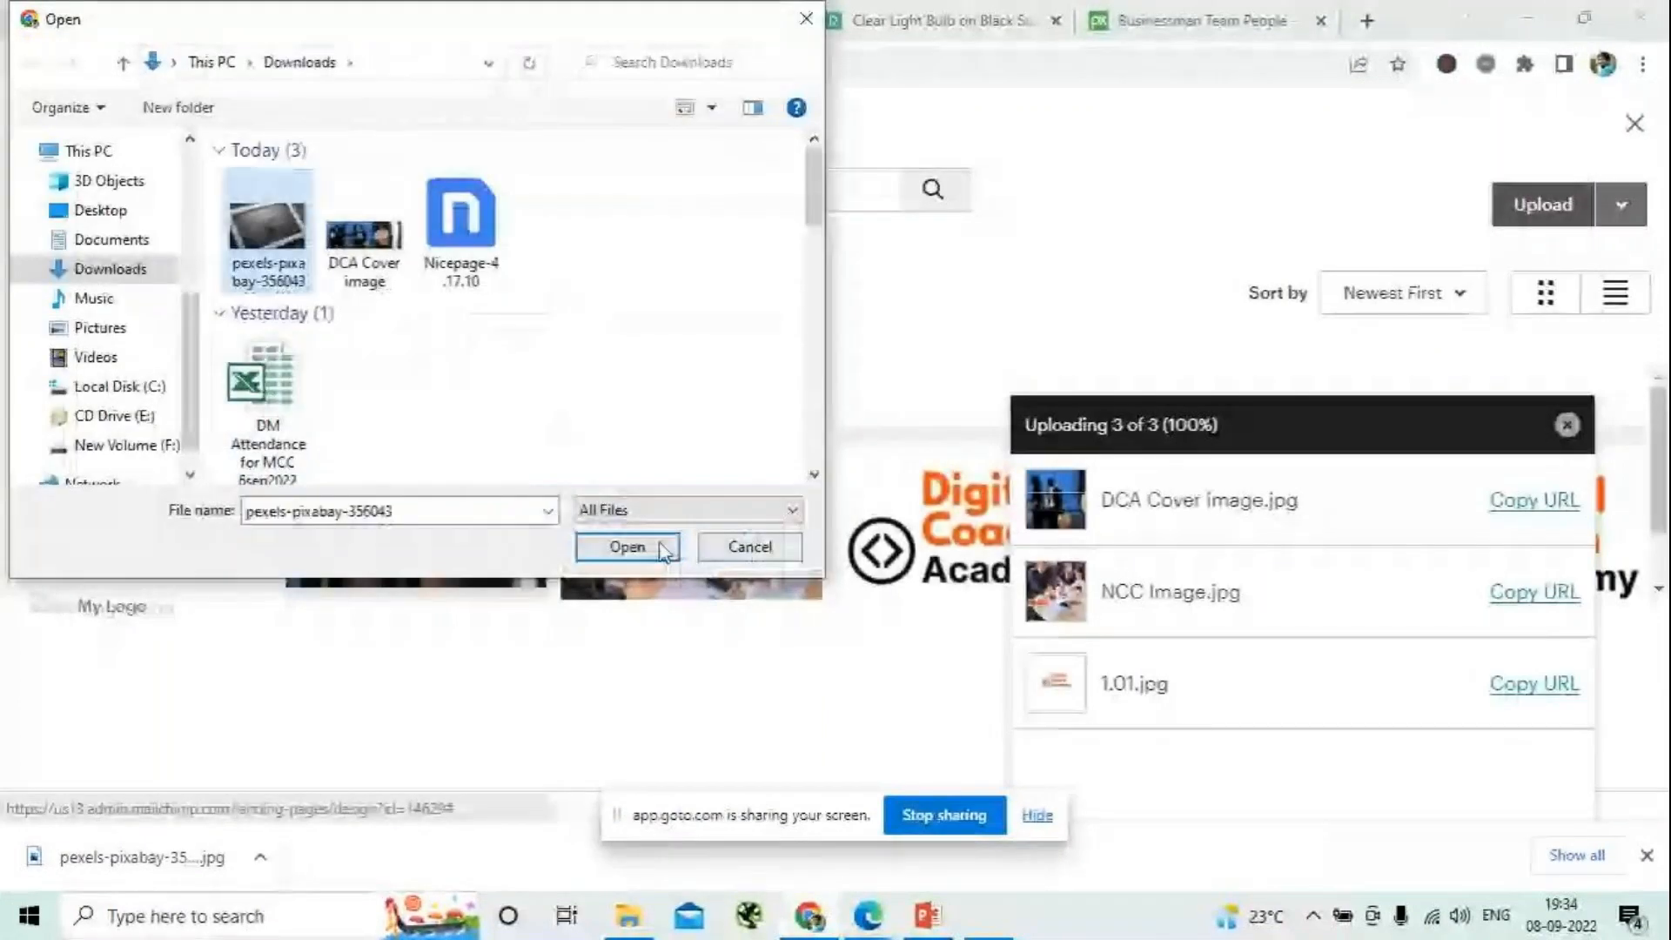
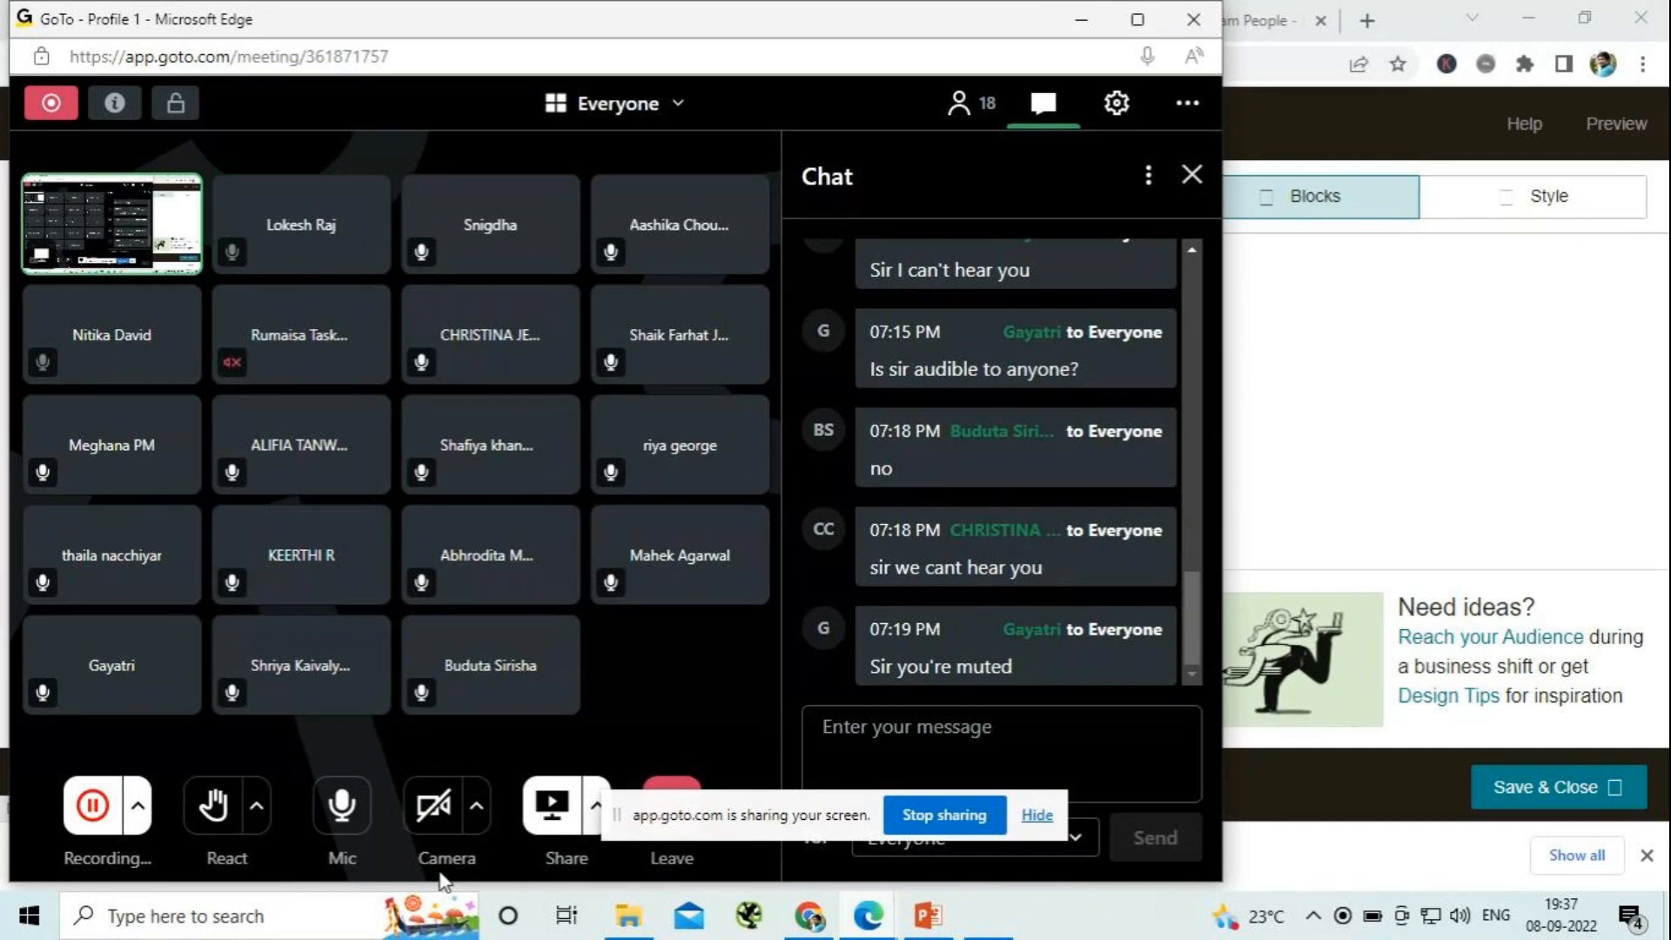
# - Turn on the microphone in the GoTo meeting and return to the Mailchimp landing page editor in Chrome
pyautogui.click(343, 837)
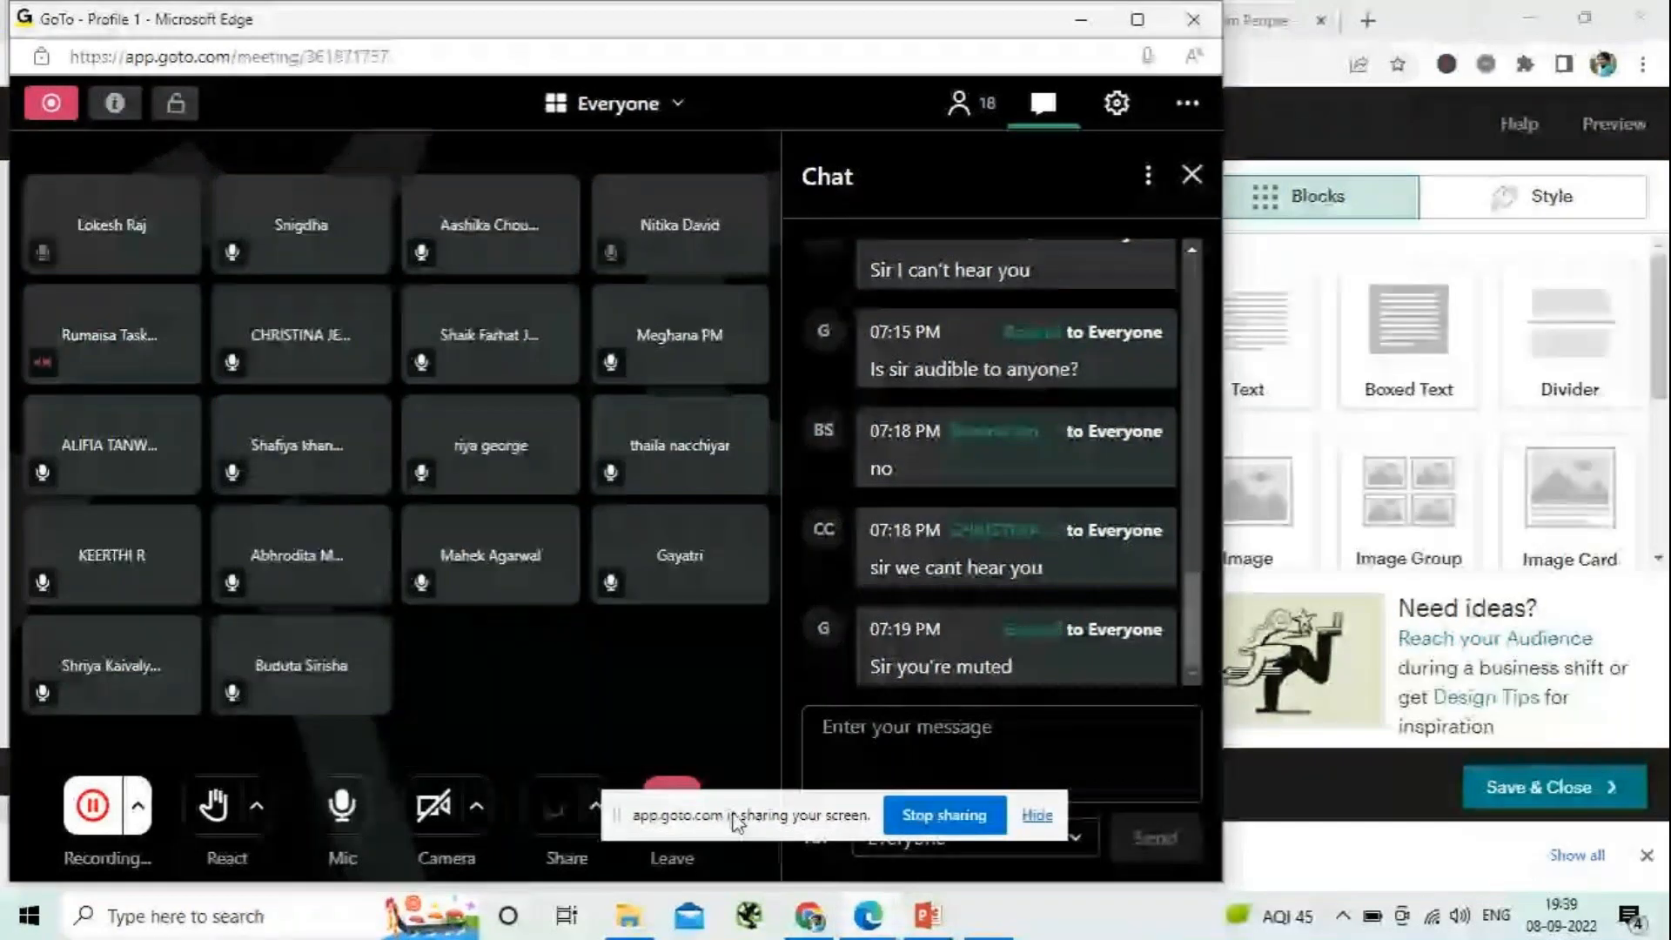
pyautogui.click(361, 818)
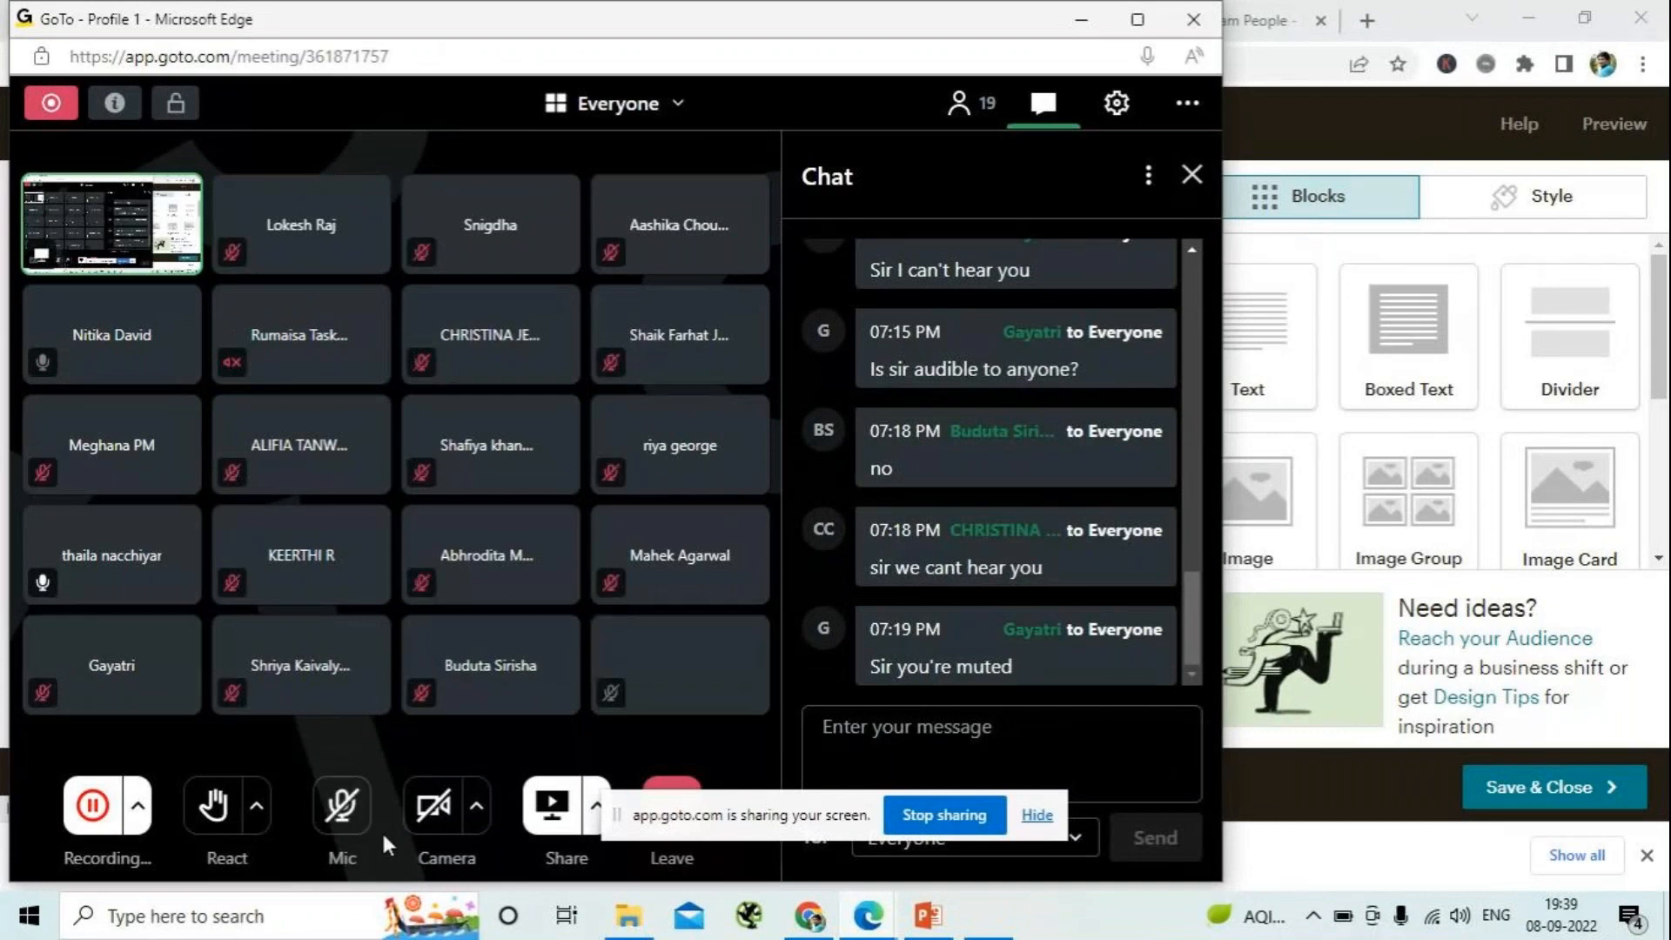
pyautogui.click(341, 806)
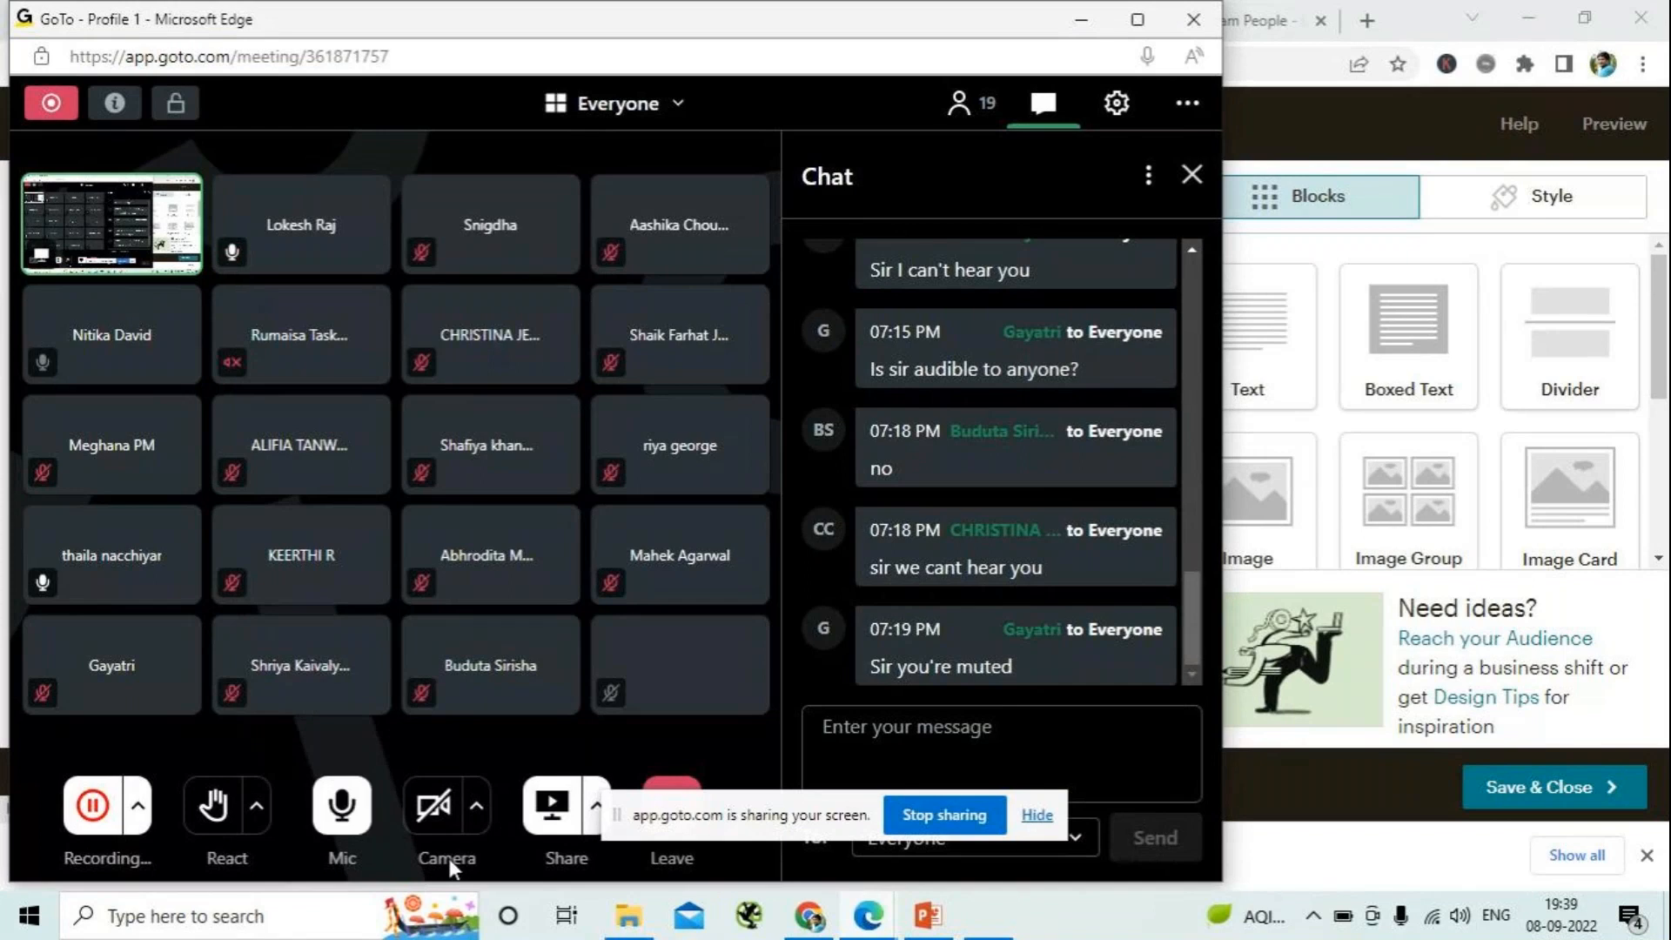
pyautogui.click(1082, 21)
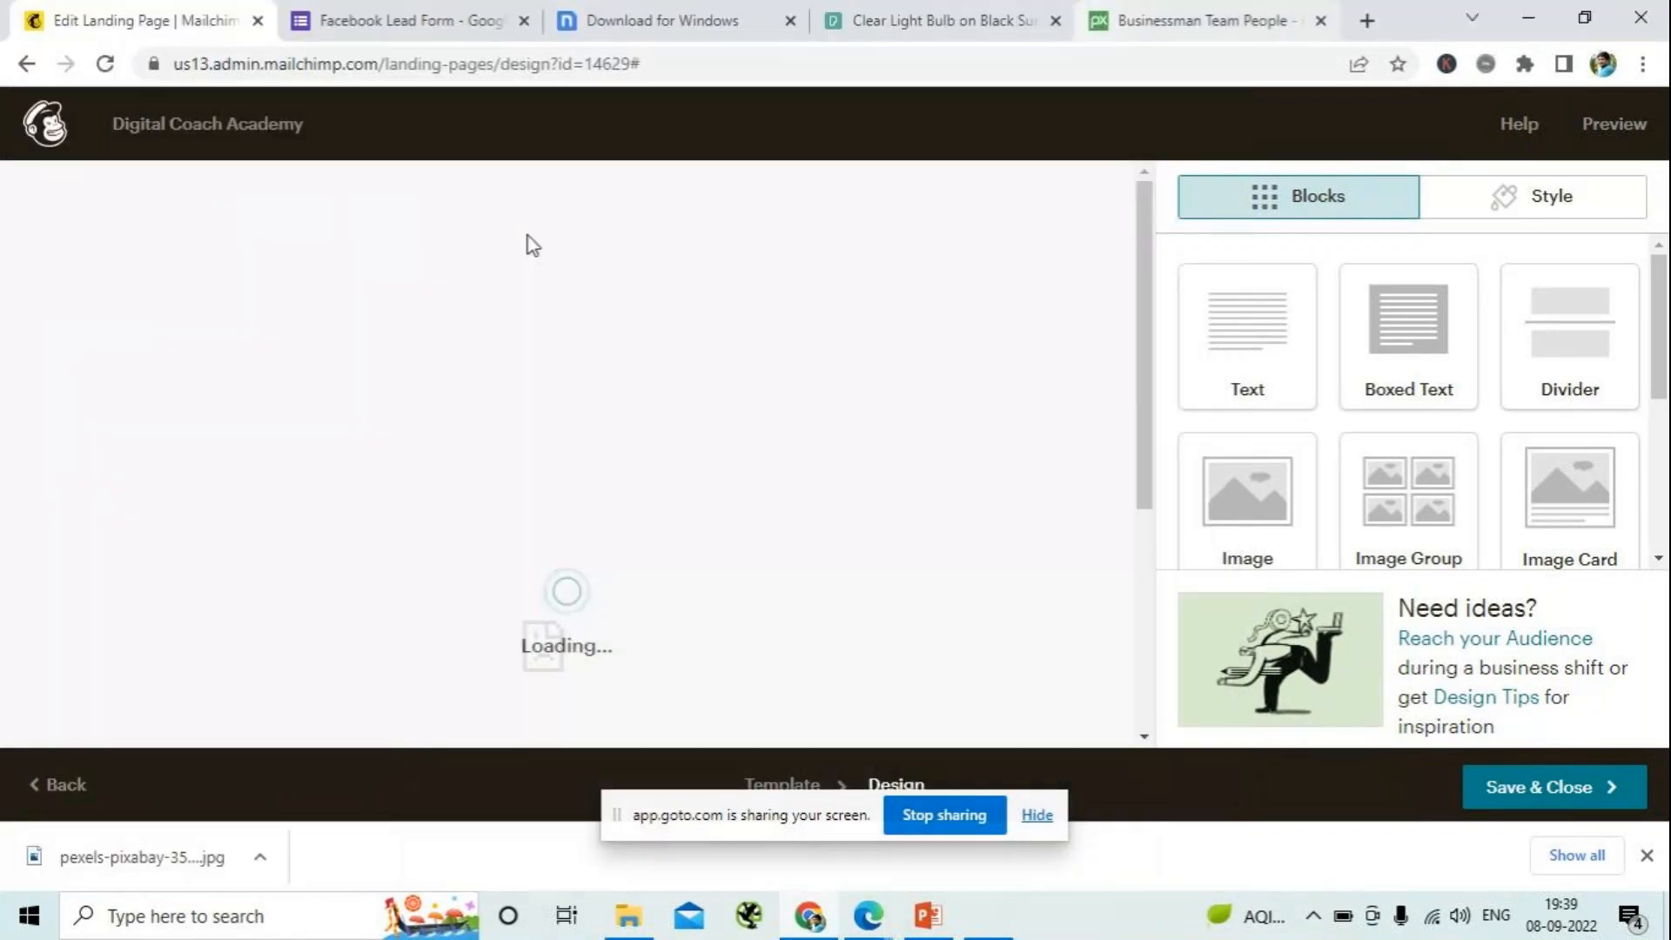
# - Reload the editor and replace the Column 1 image of the Image + Text block with the uploaded pexels-pixabay-356043.jpg from Content Studio
pyautogui.click(105, 66)
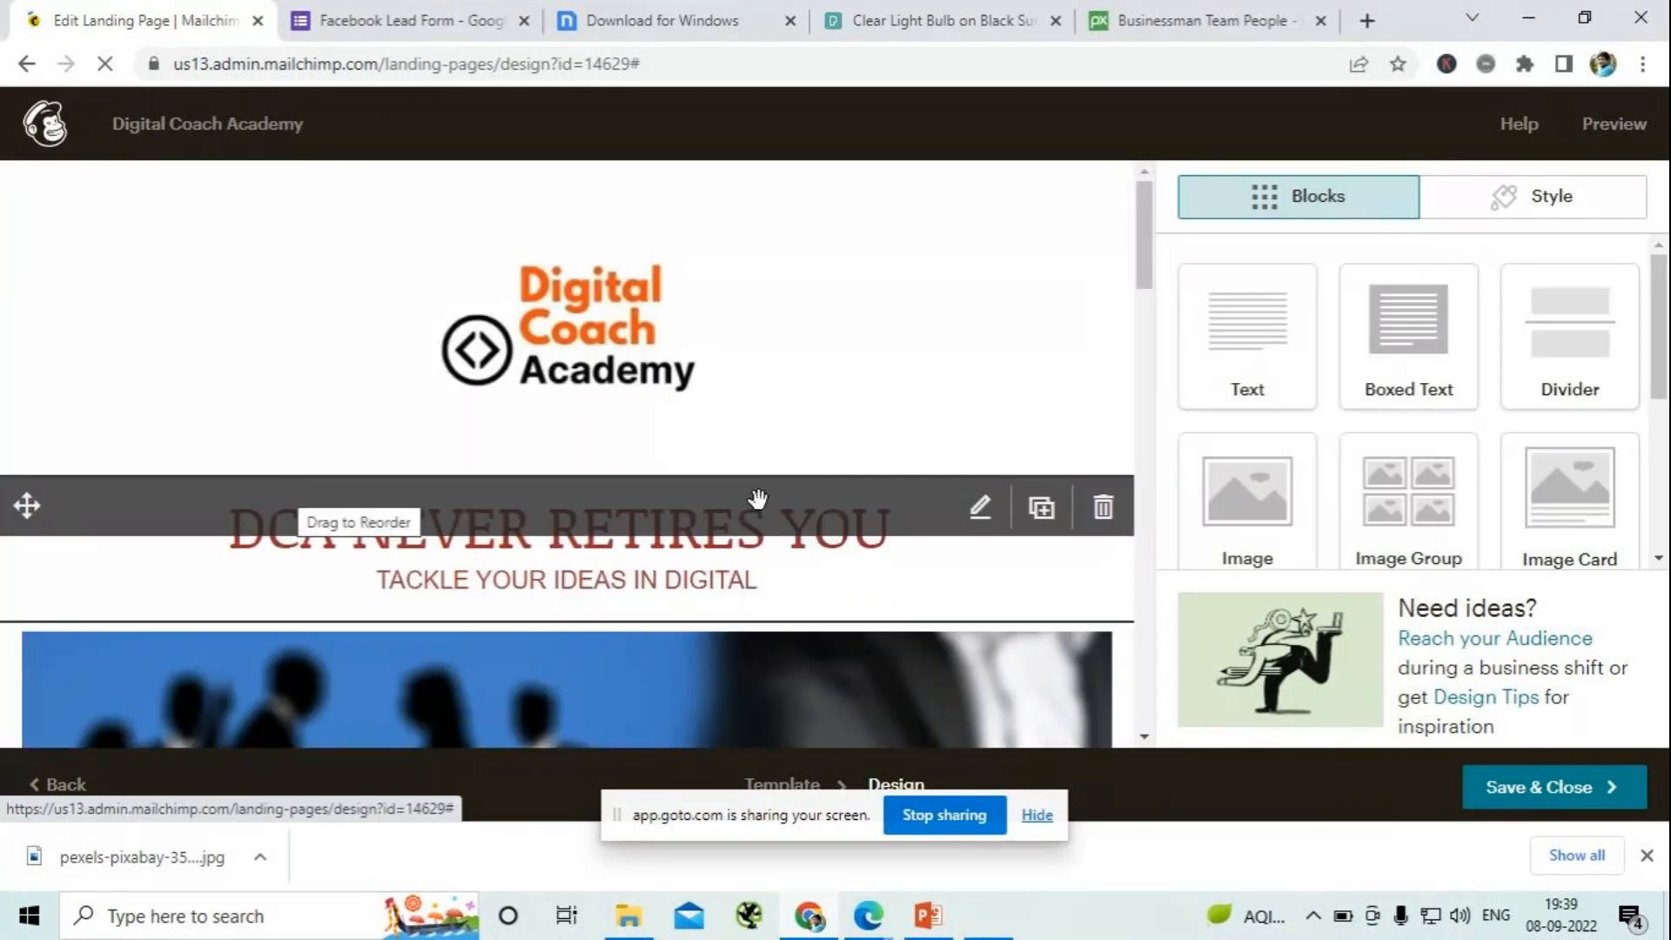
pyautogui.scroll(-20, 757, 531)
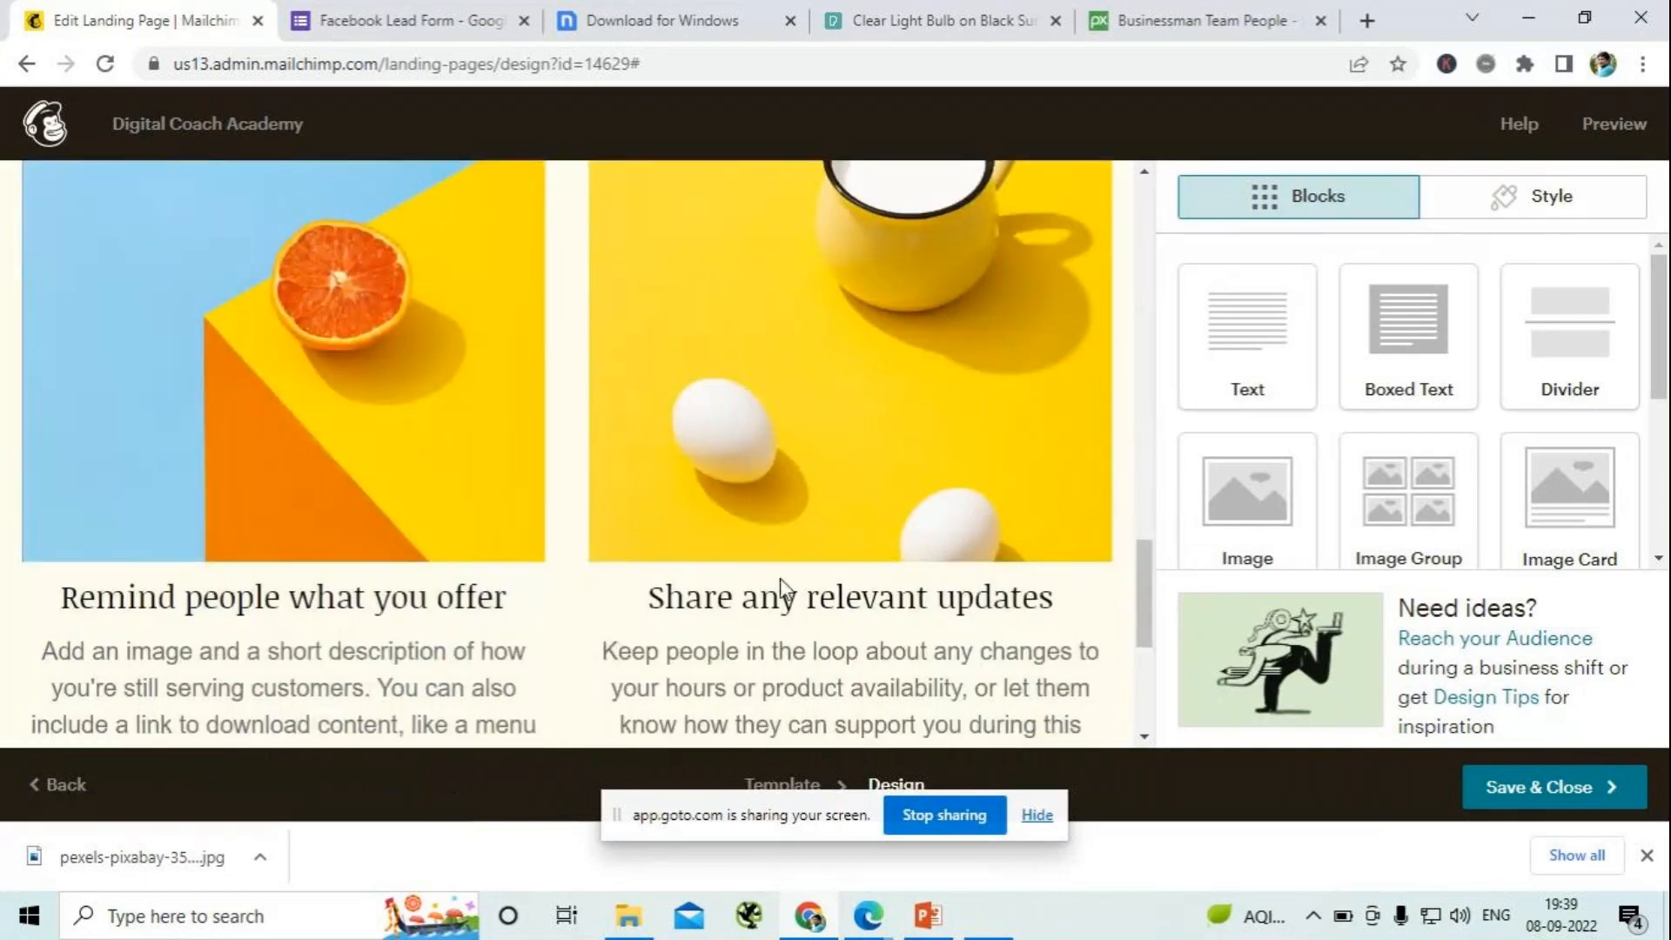
pyautogui.click(780, 578)
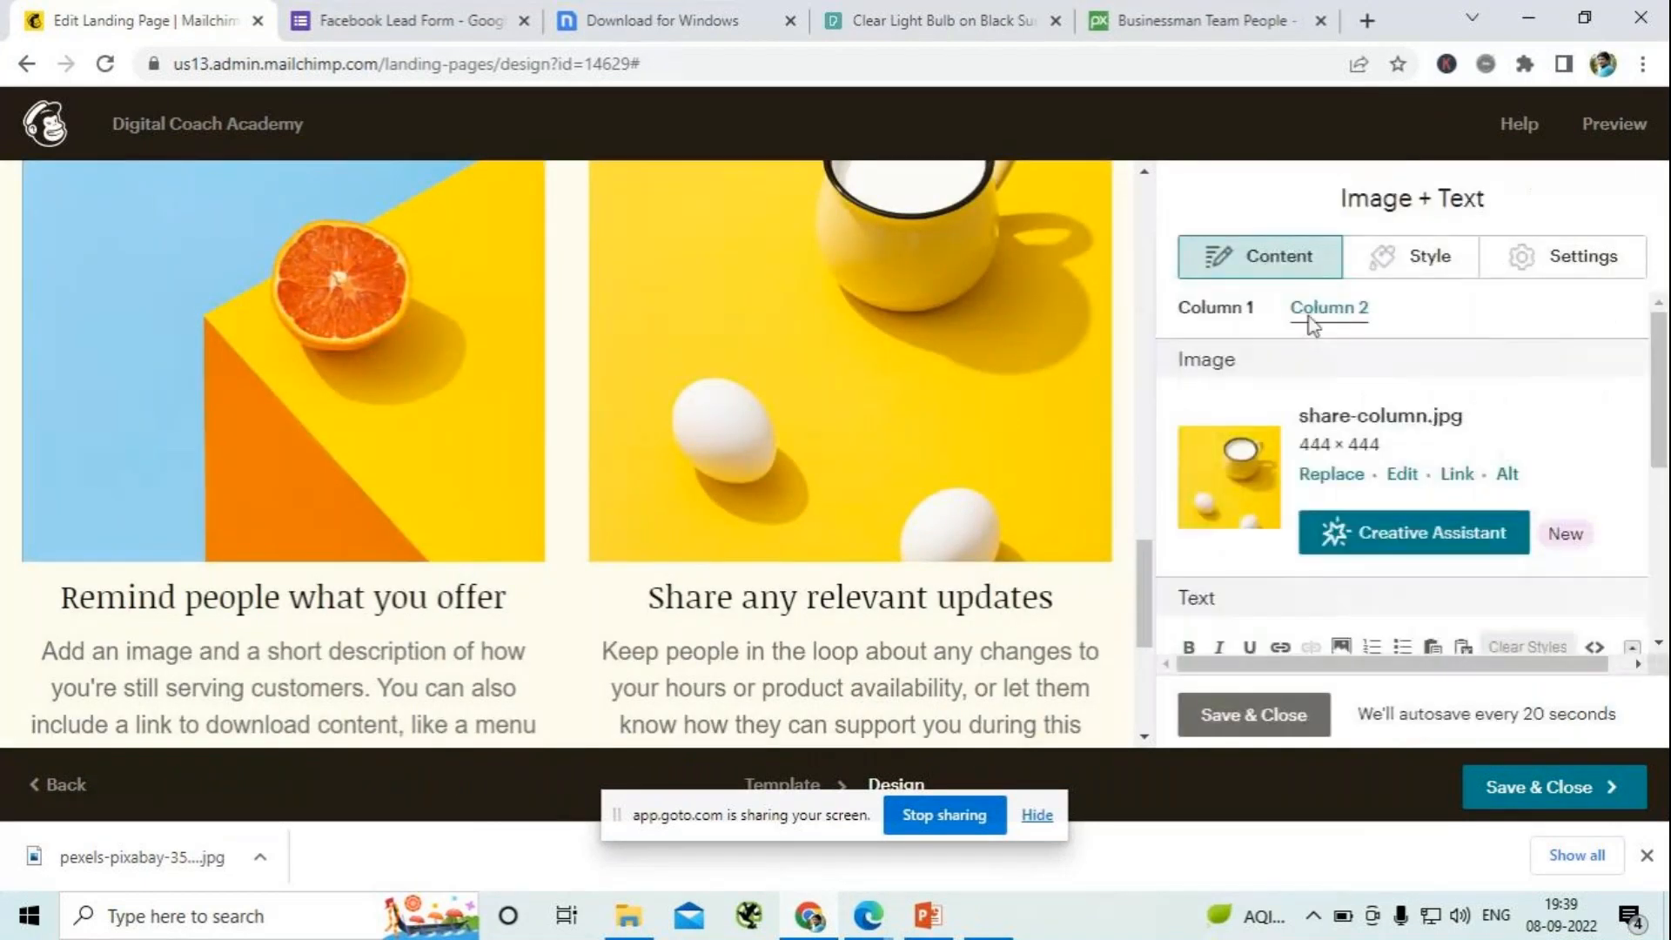
pyautogui.scroll(-4, 1291, 346)
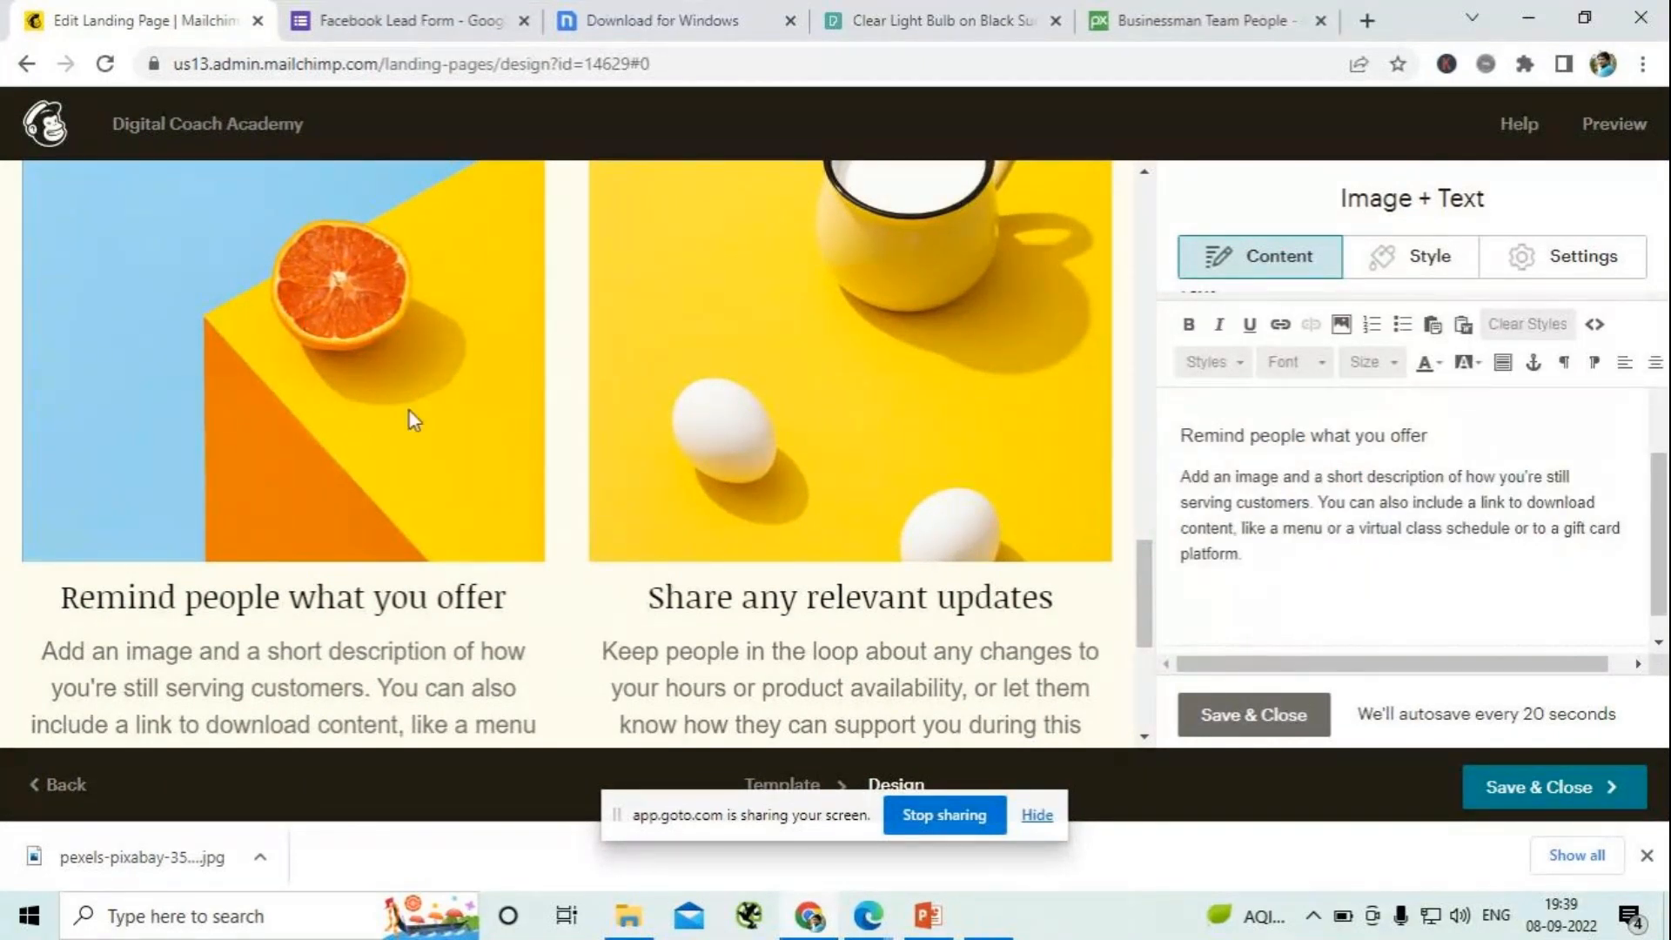
pyautogui.scroll(4, 1354, 549)
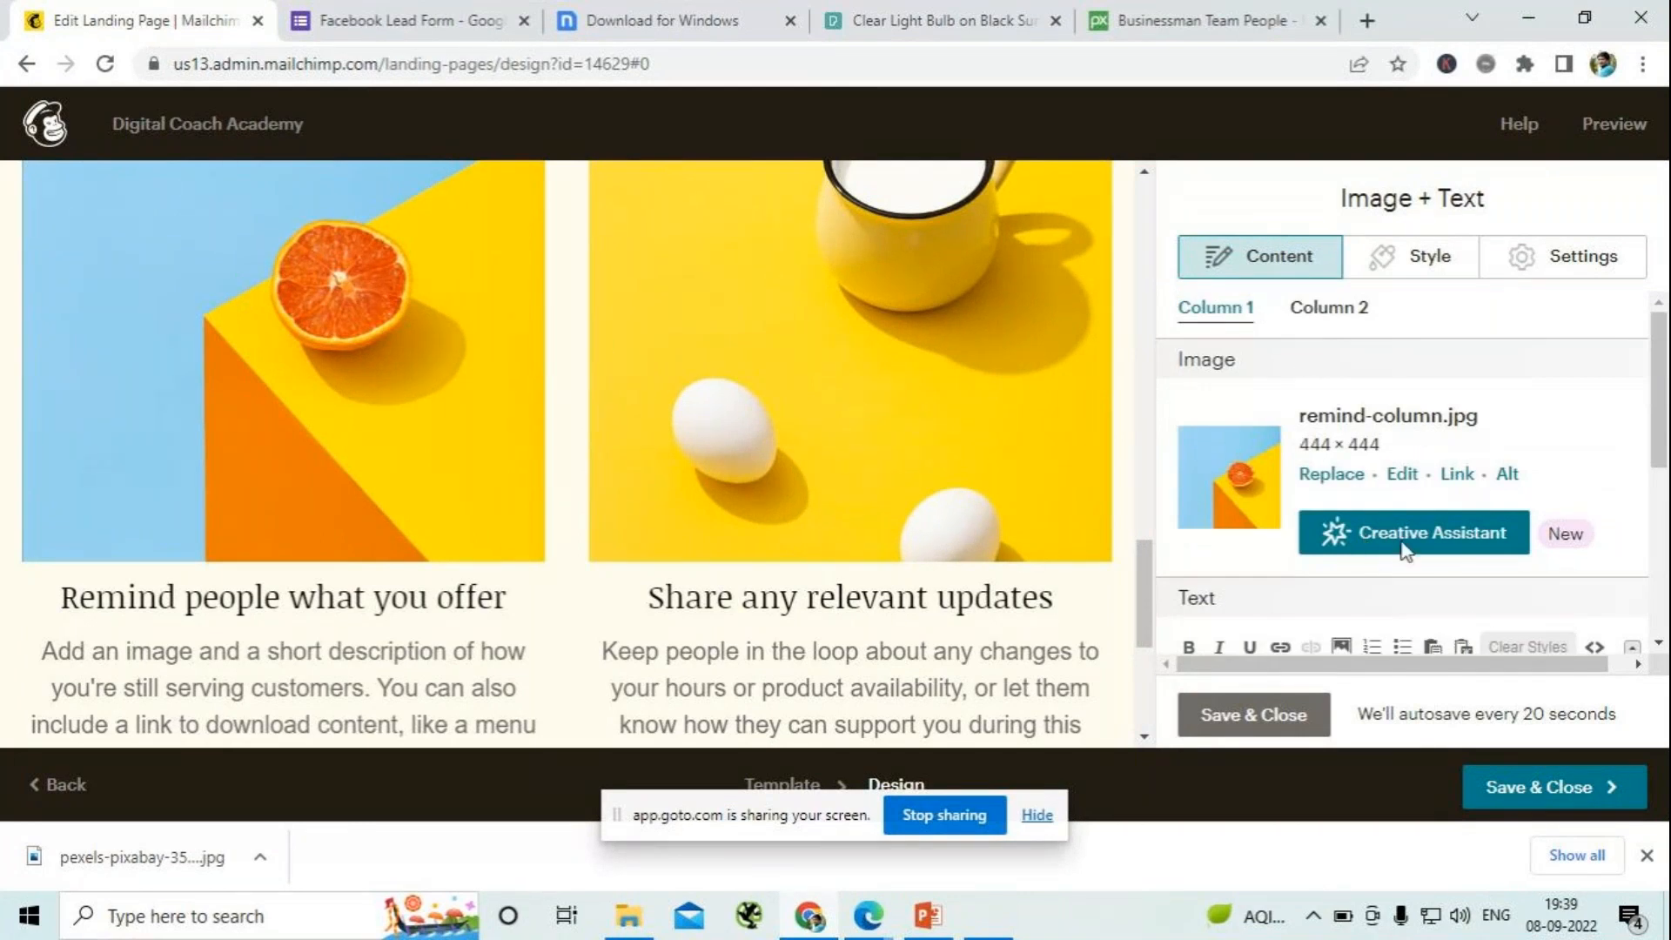
pyautogui.click(1327, 476)
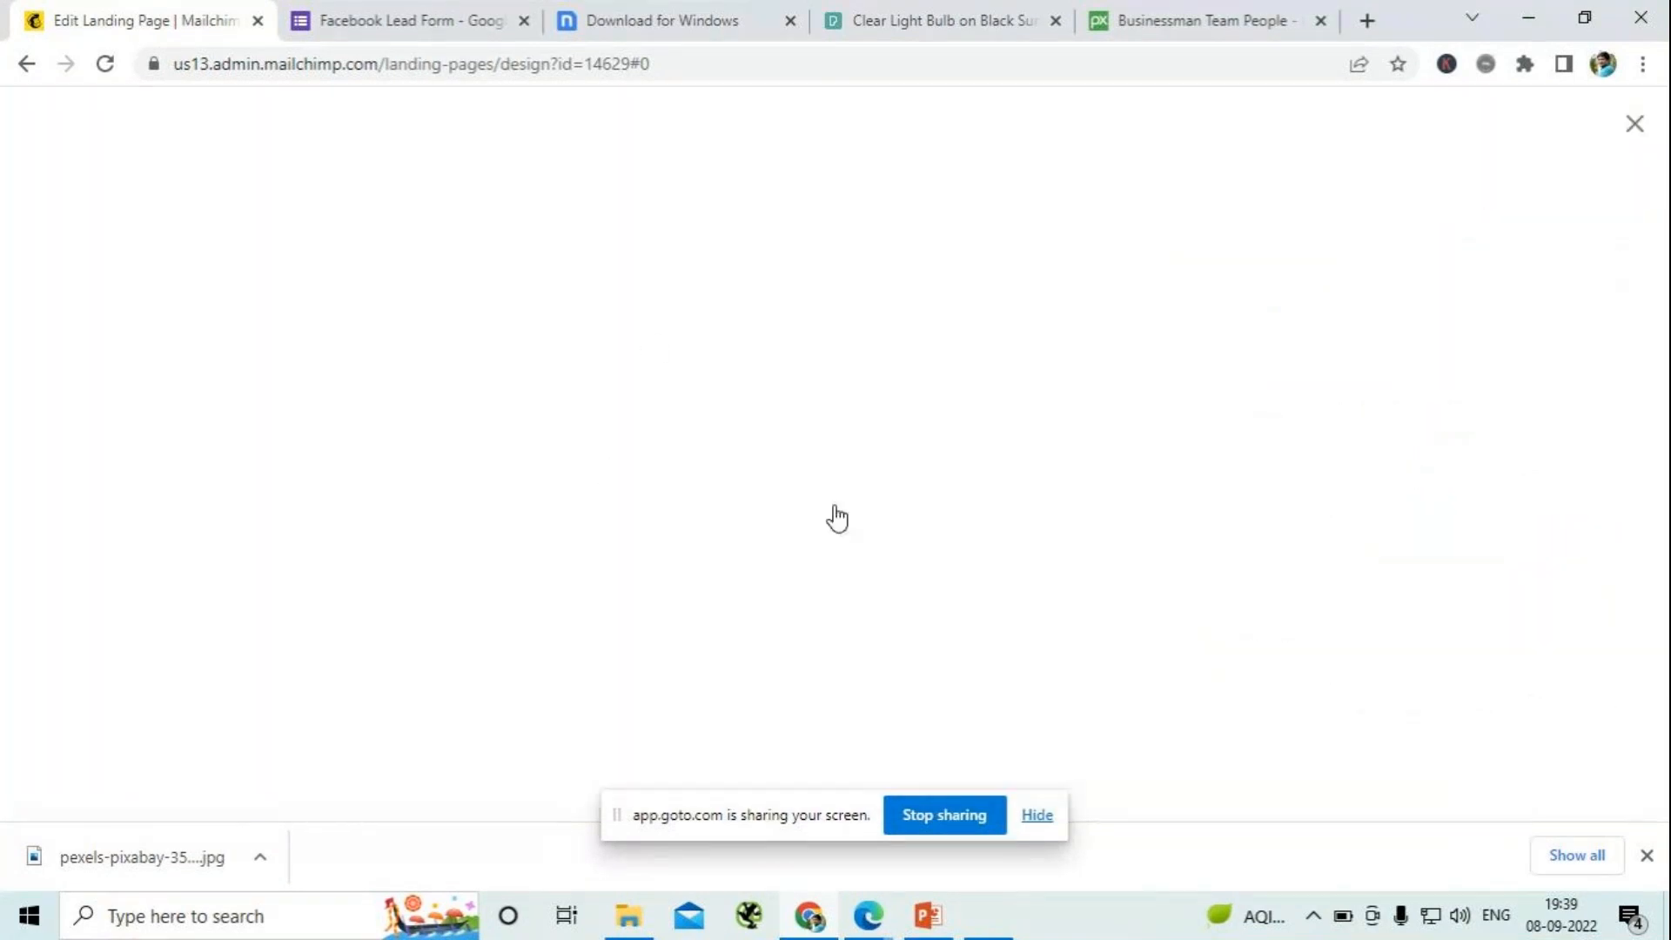
pyautogui.click(477, 578)
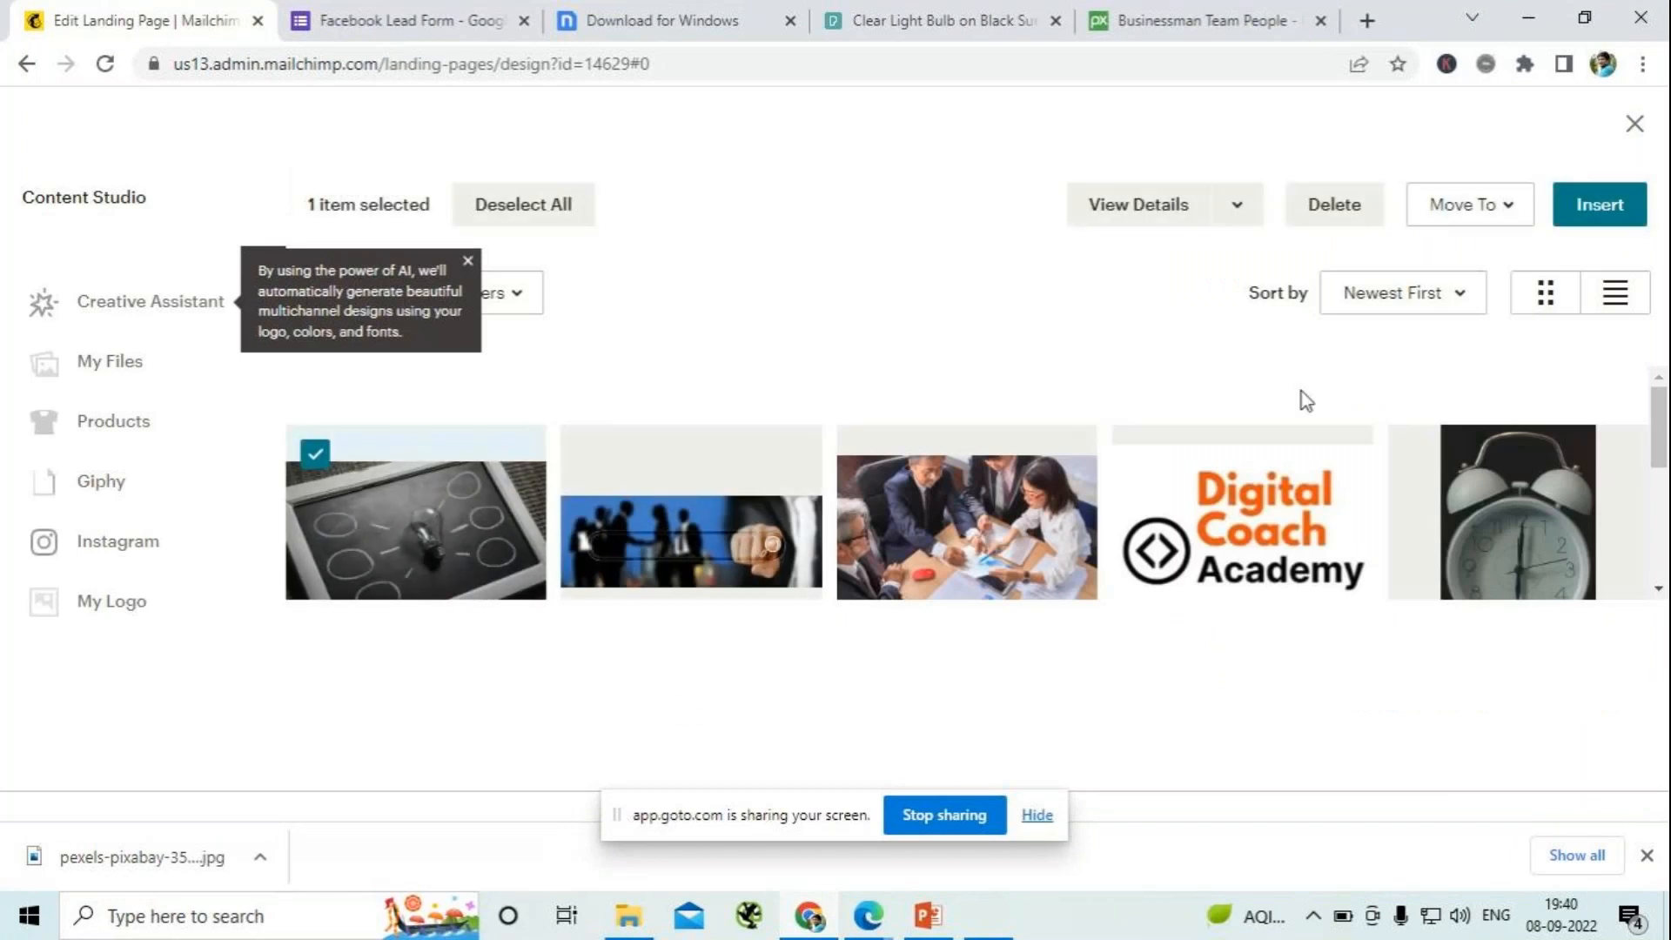
pyautogui.click(1605, 215)
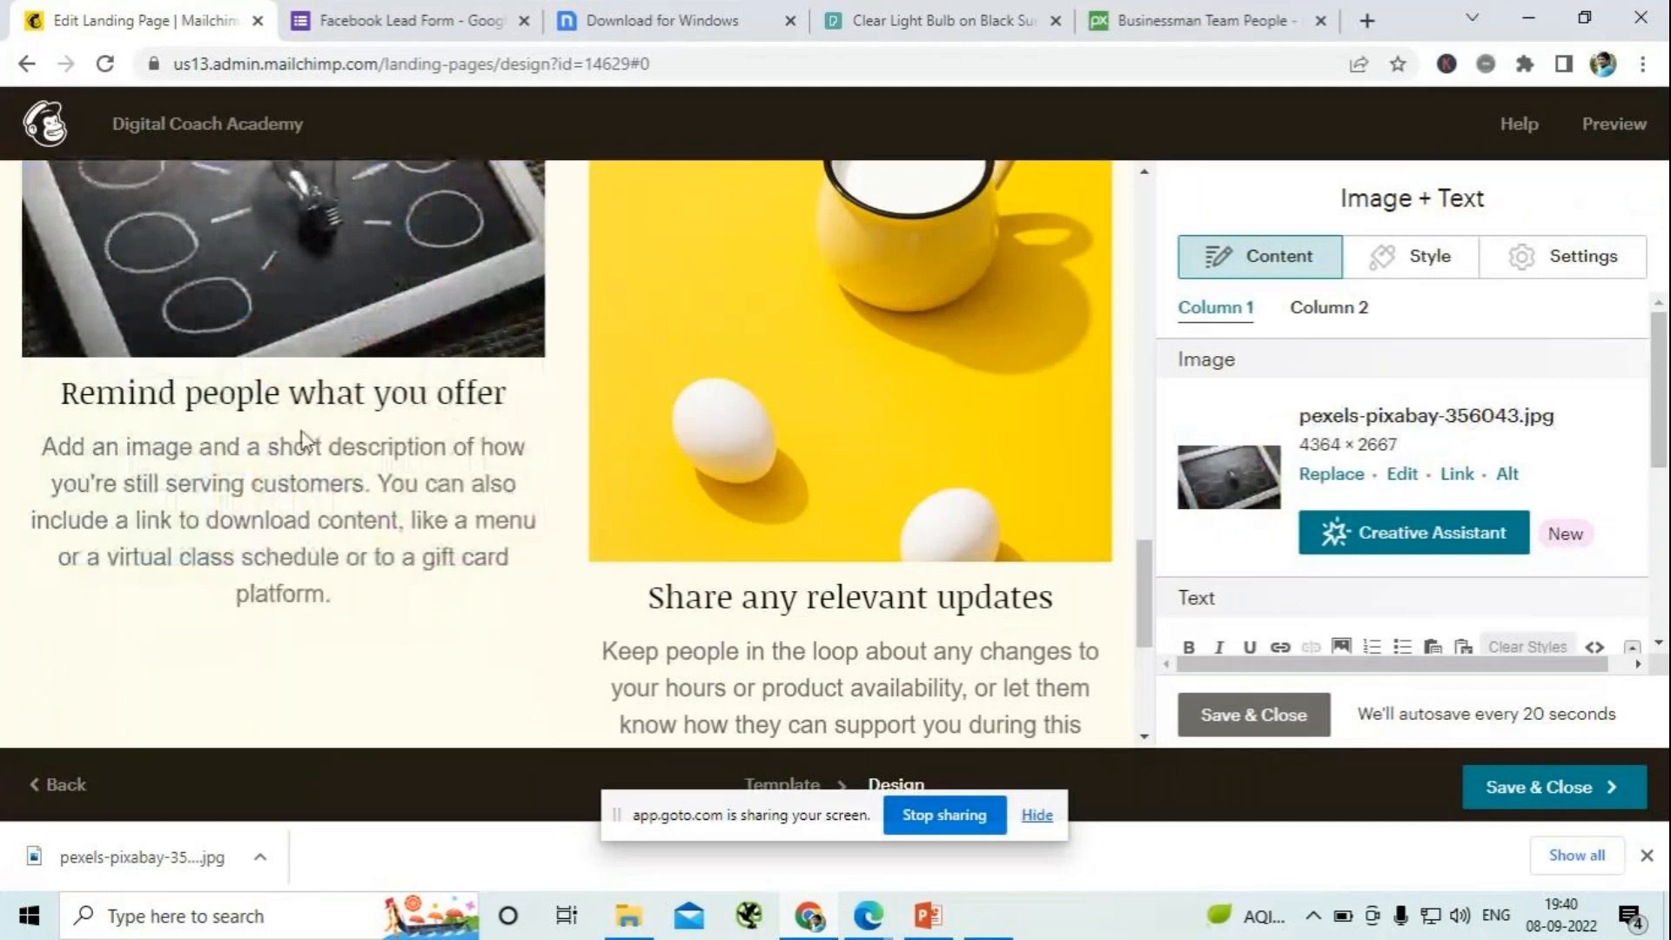
pyautogui.scroll(4, 437, 503)
pyautogui.scroll(-4, 437, 503)
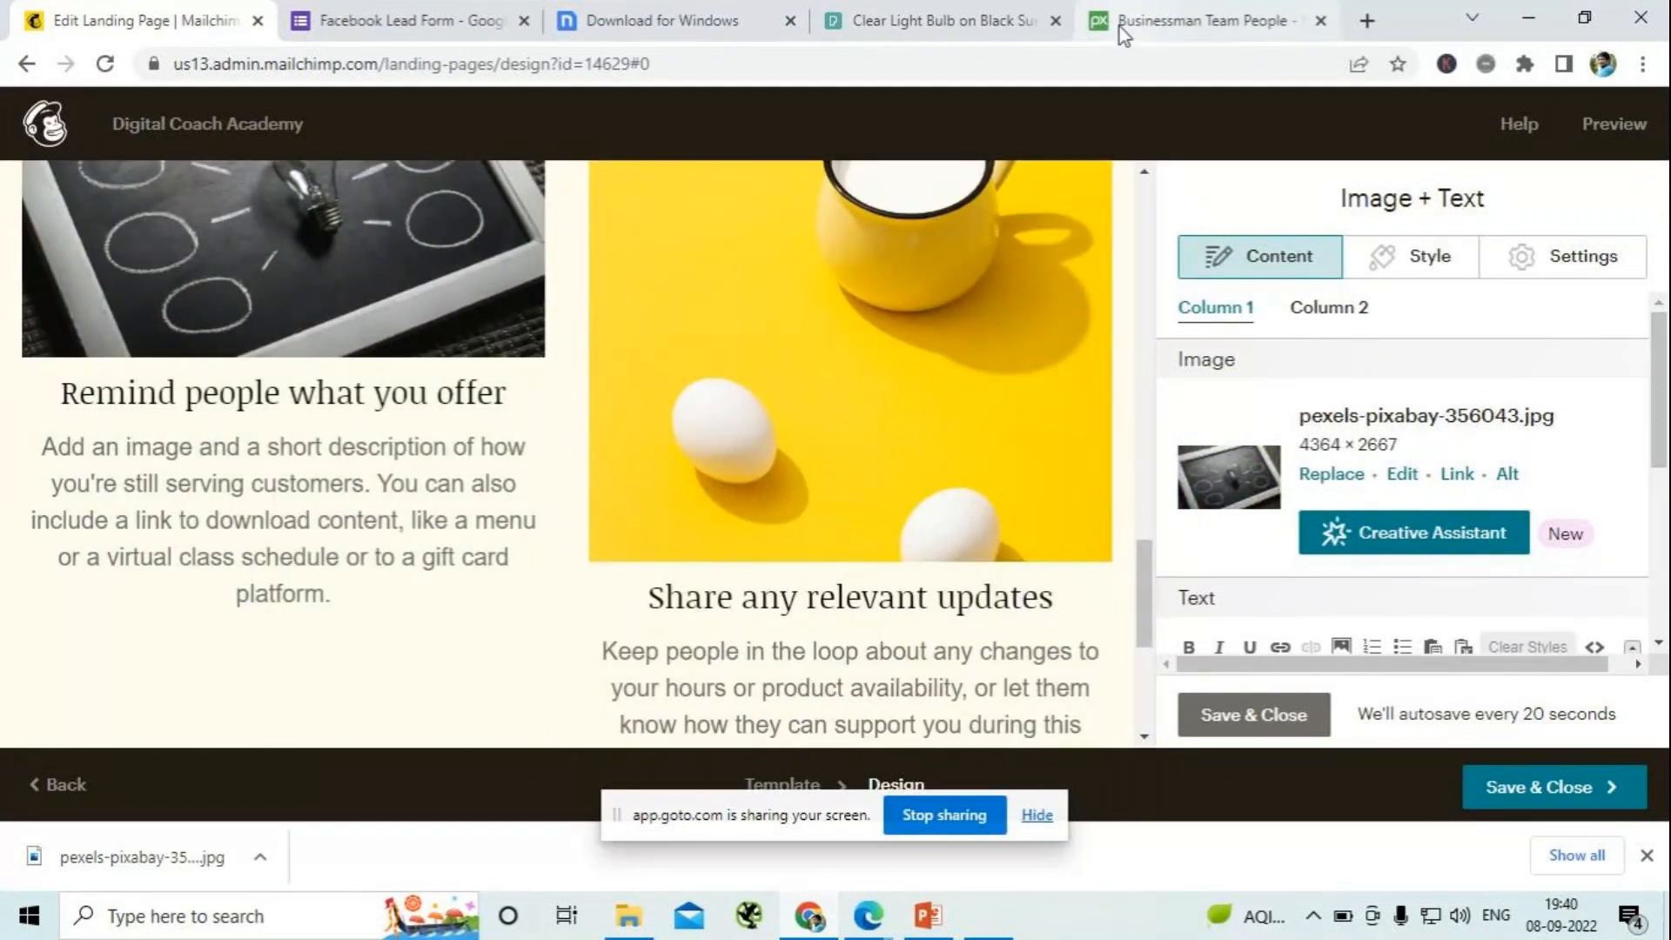
# - Download the photo of a red and white dart on a dartboard from the Pexels success results
pyautogui.click(988, 26)
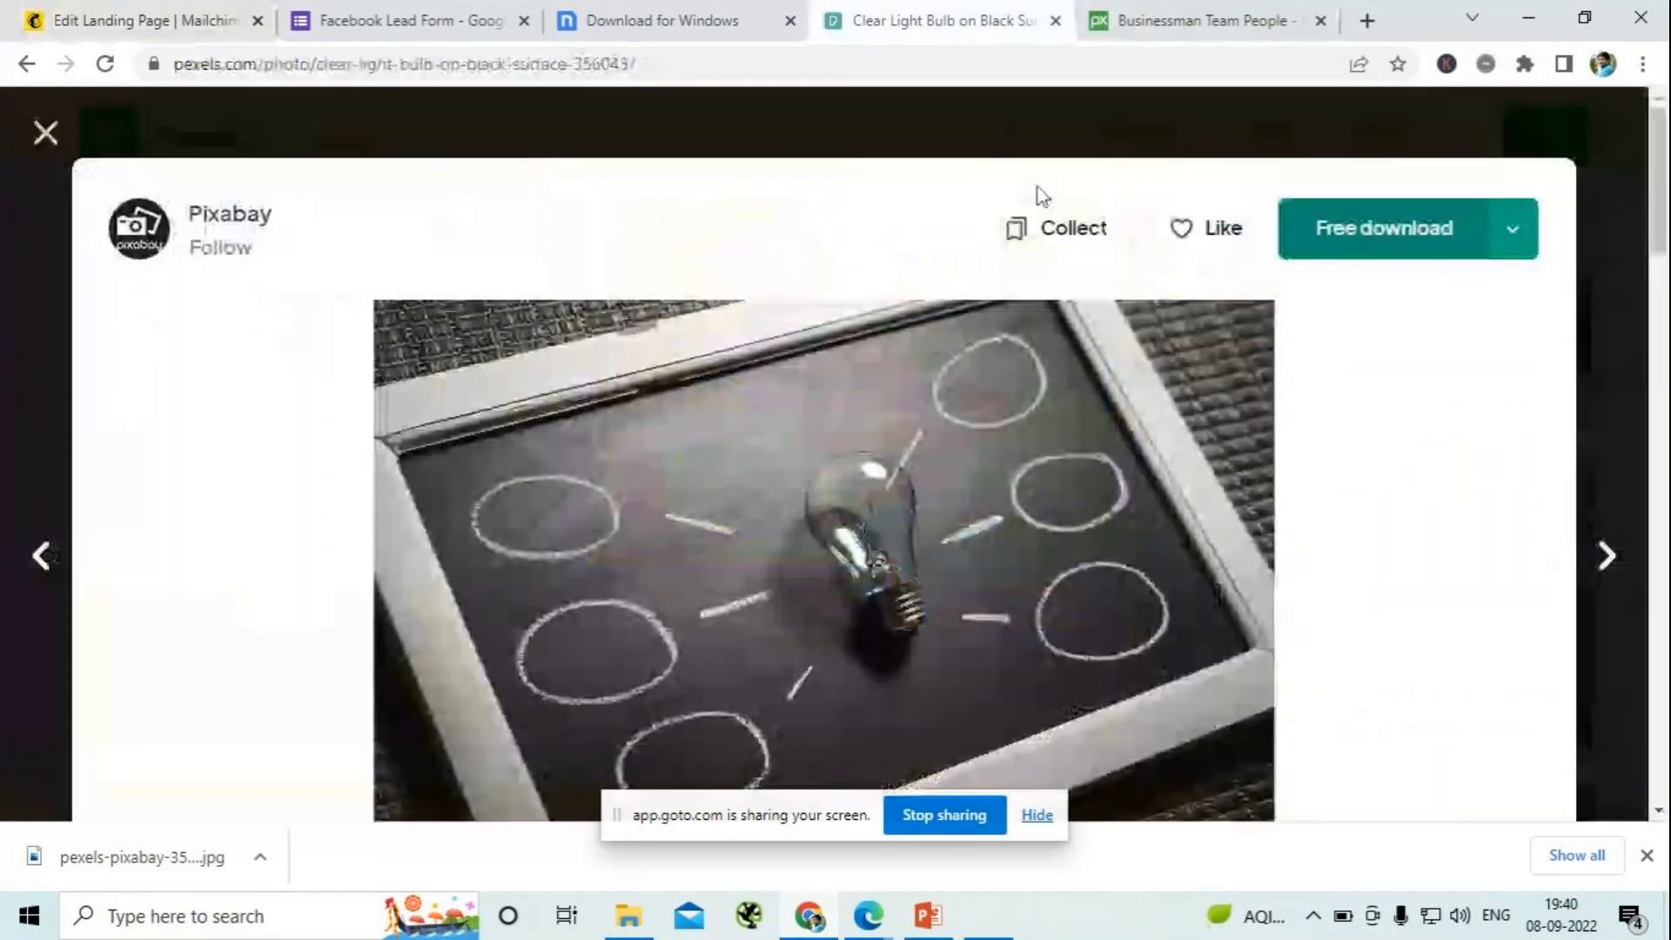
pyautogui.click(45, 132)
pyautogui.scroll(-7, 547, 520)
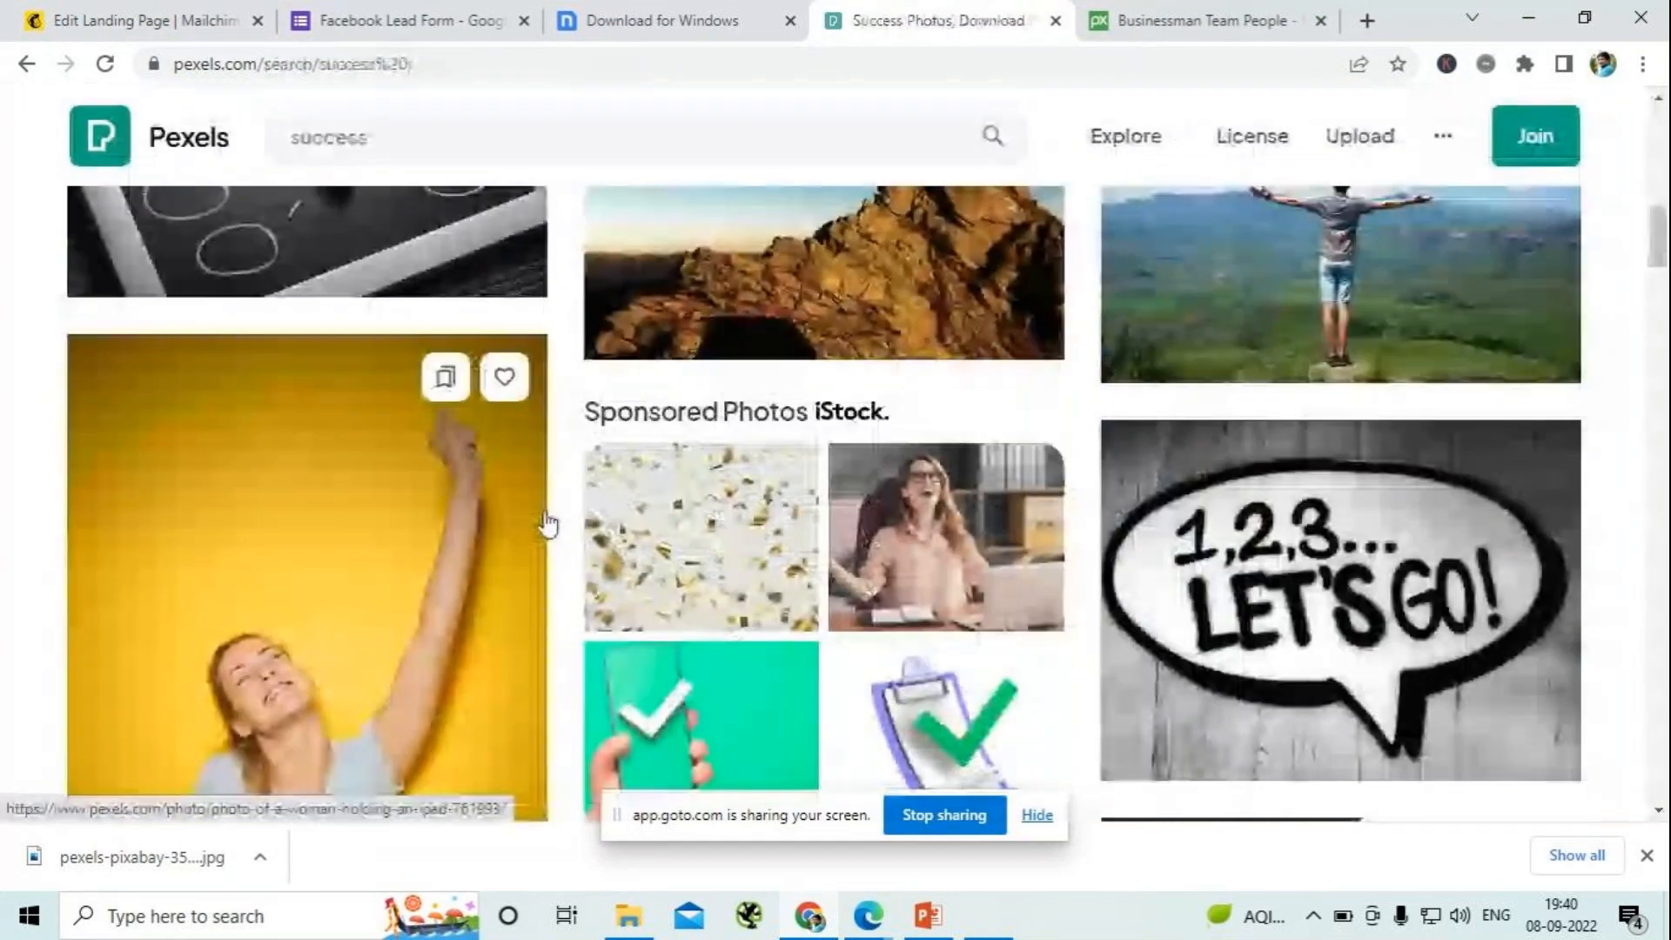
pyautogui.scroll(-2, 546, 521)
pyautogui.scroll(4, 540, 523)
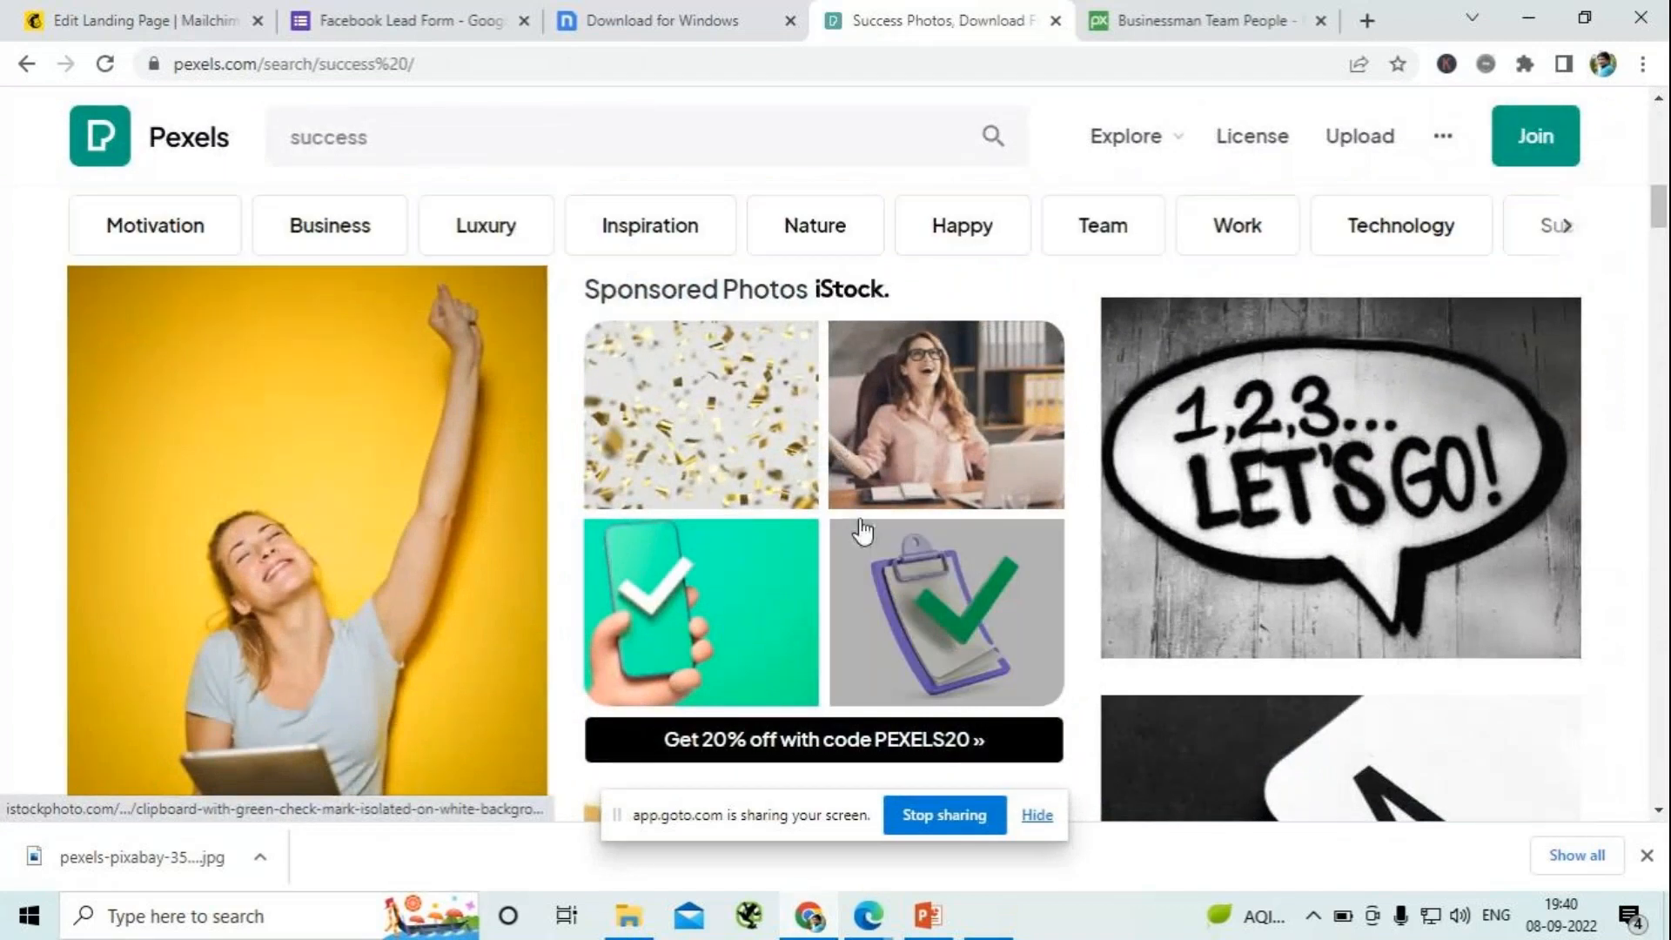
pyautogui.scroll(-6, 456, 604)
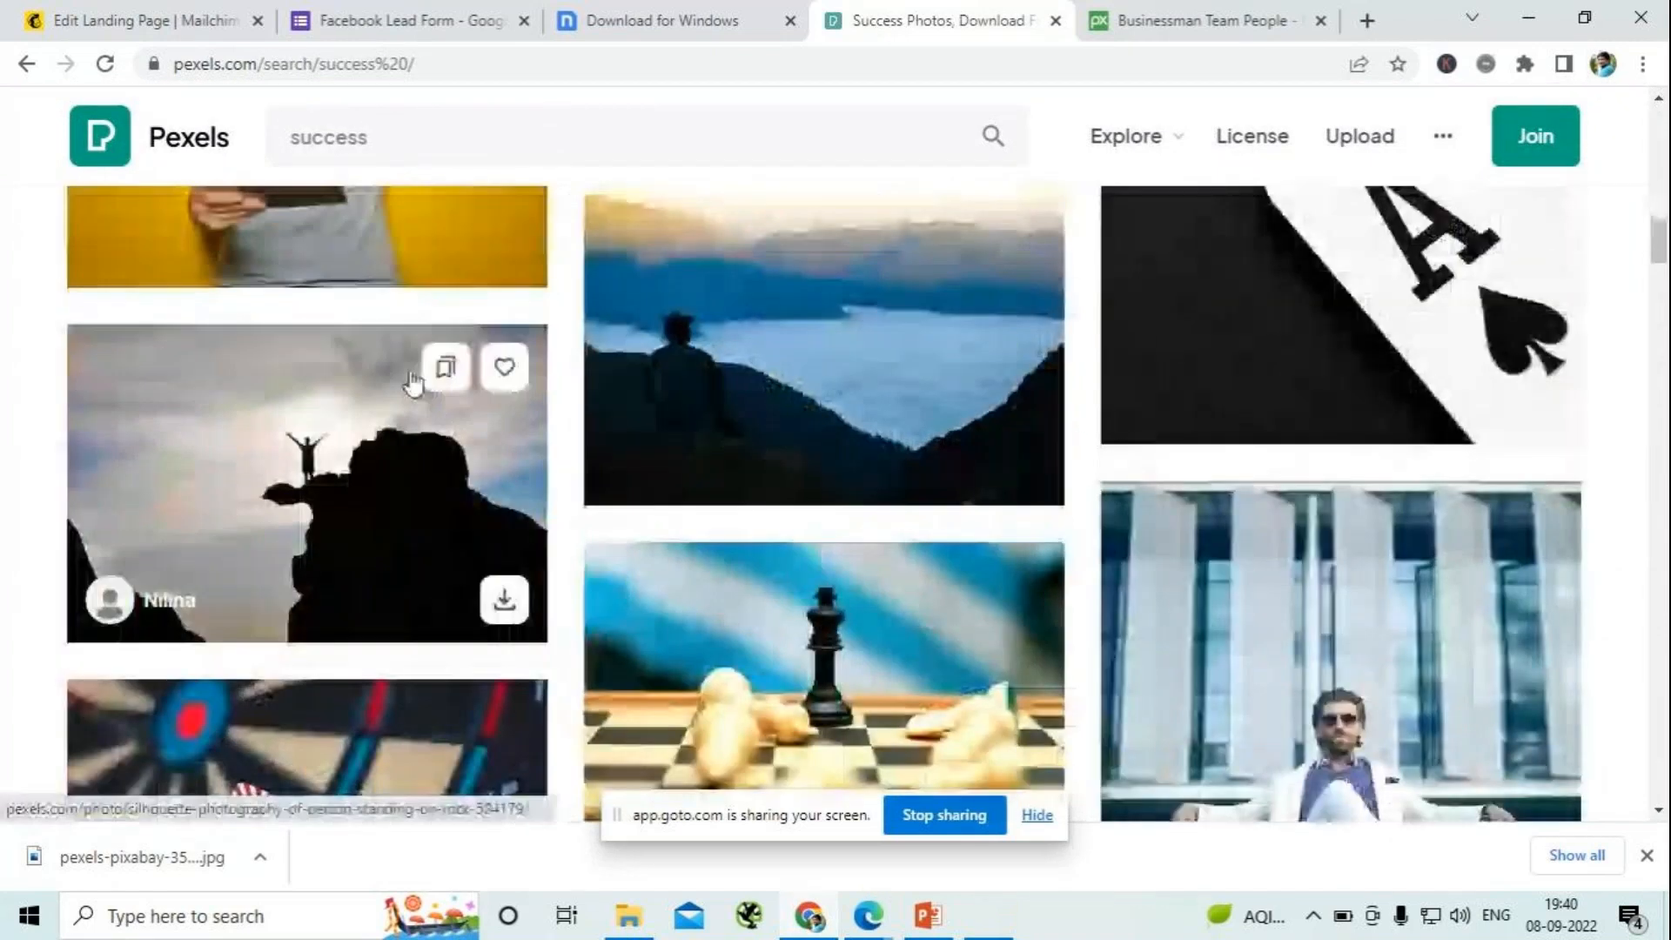
pyautogui.scroll(-5, 441, 604)
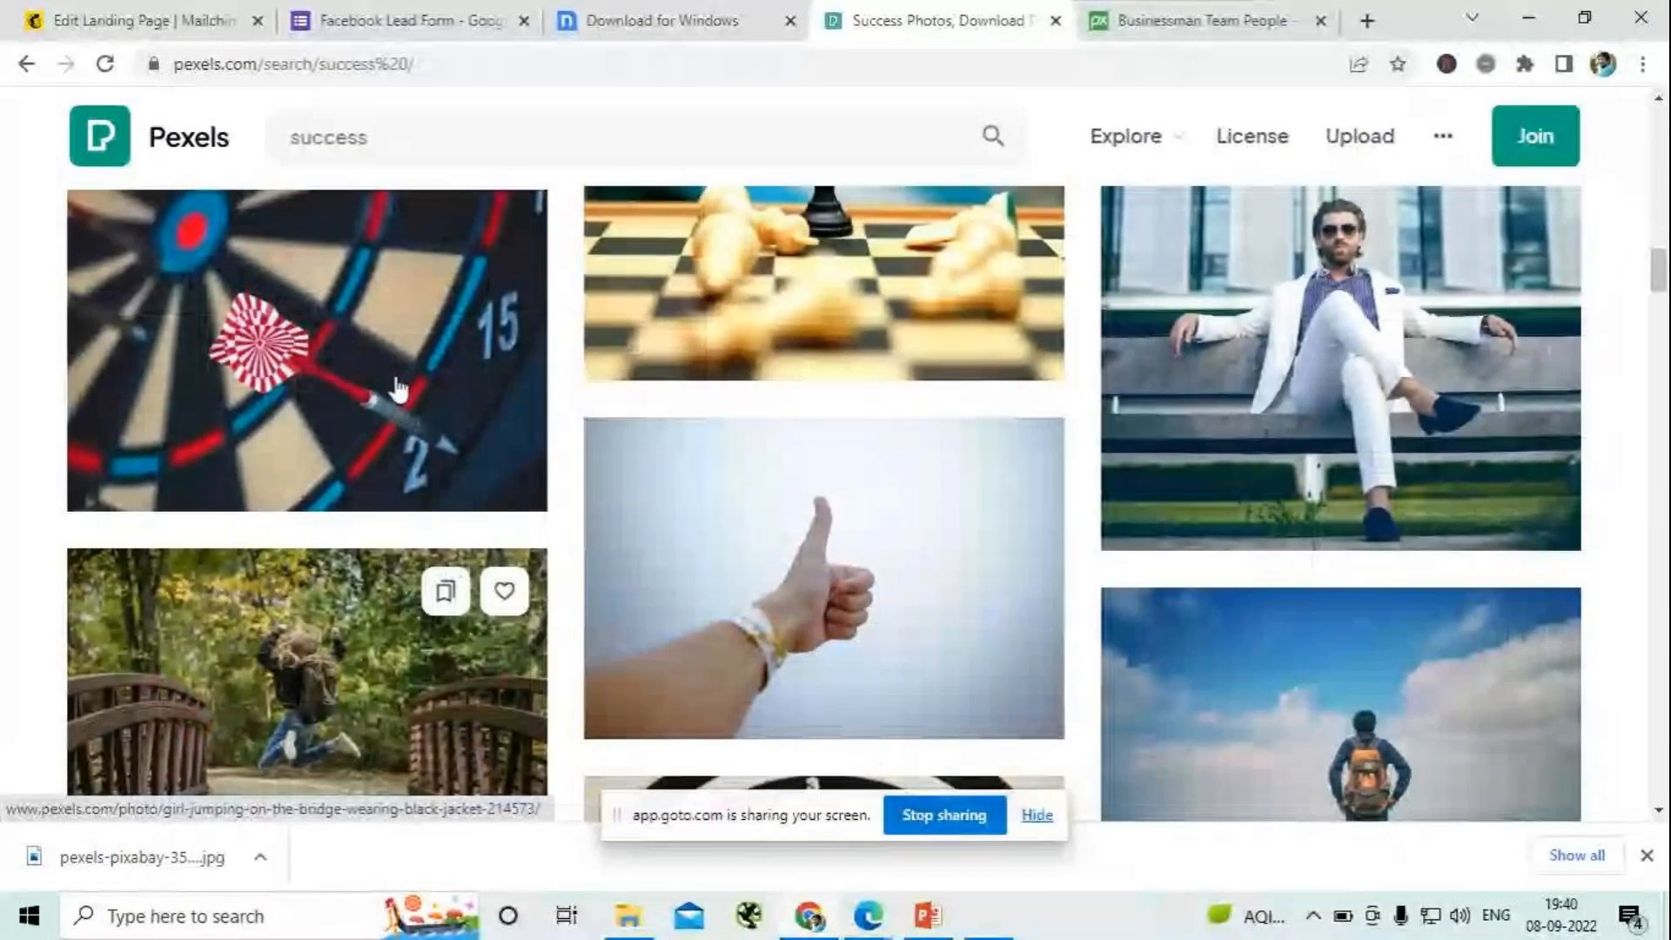
pyautogui.click(408, 387)
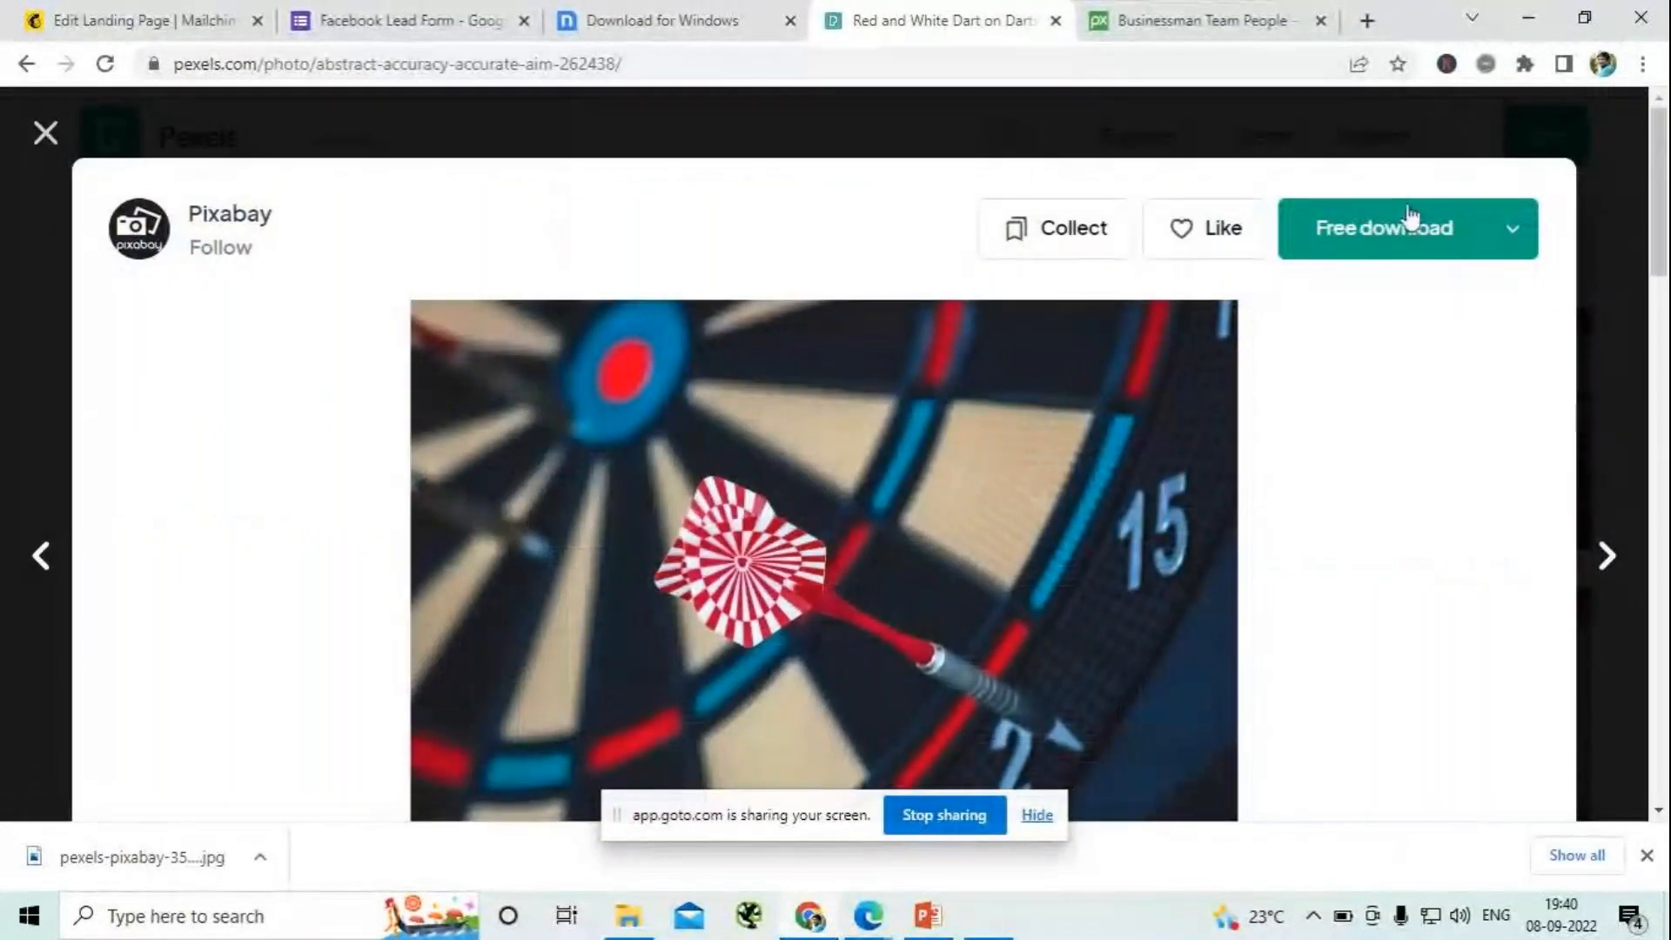
pyautogui.click(1428, 234)
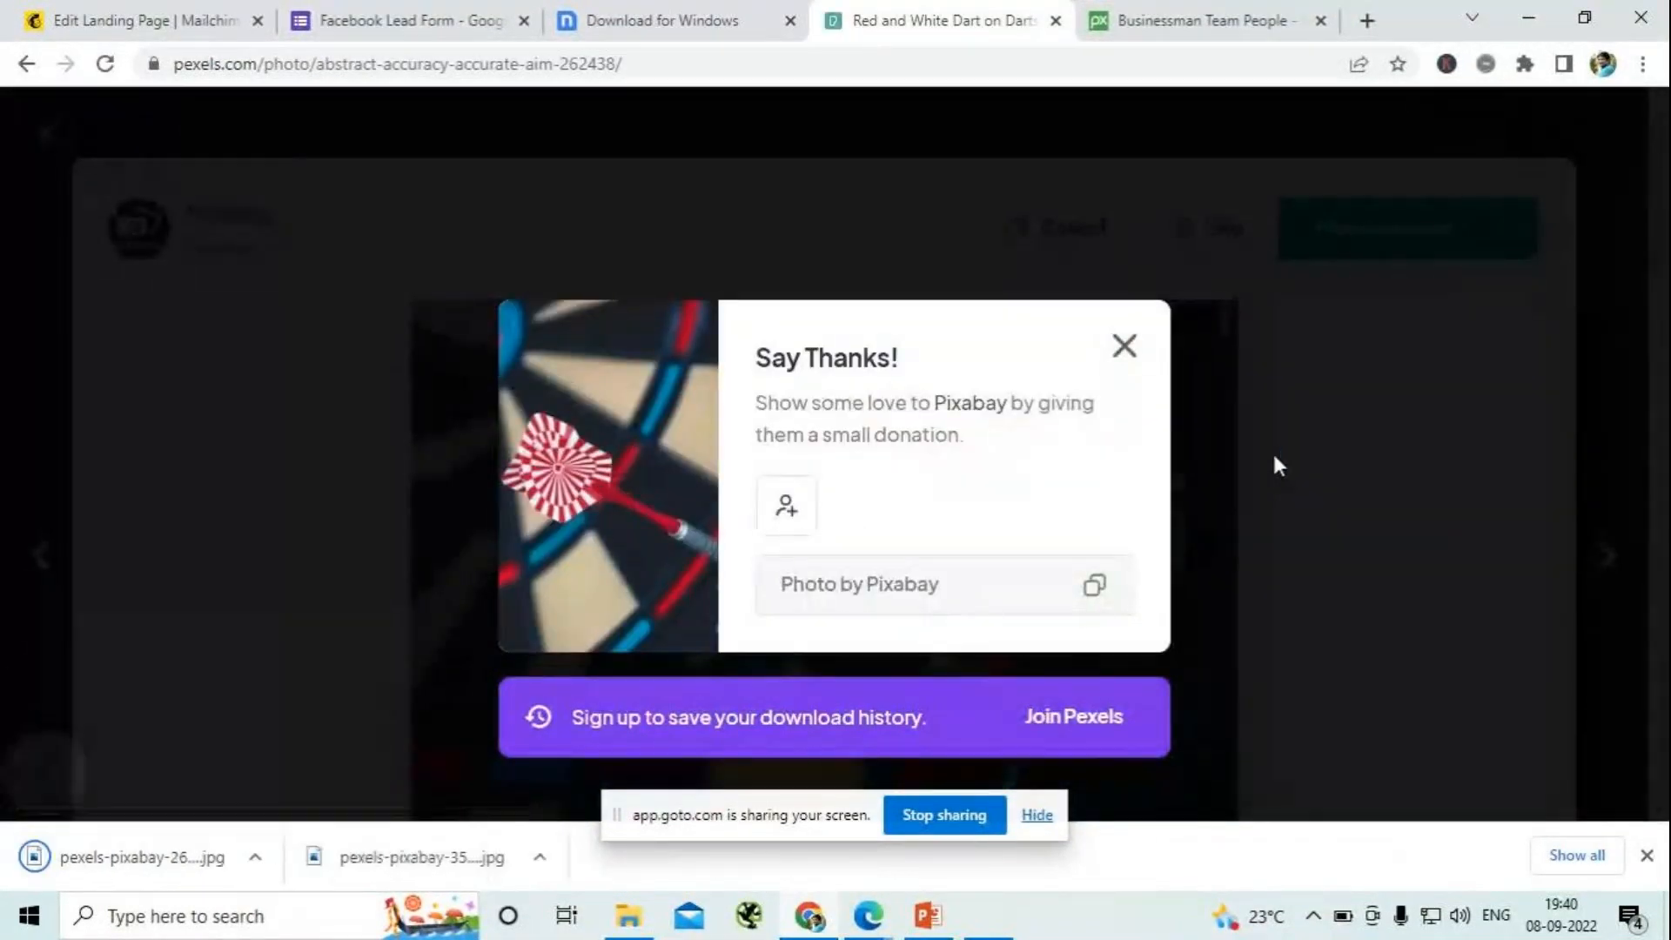
# - Replace the Column 2 image of the Mailchimp Image + Text block by uploading pexels-pixabay-262438 from Downloads
pyautogui.click(157, 29)
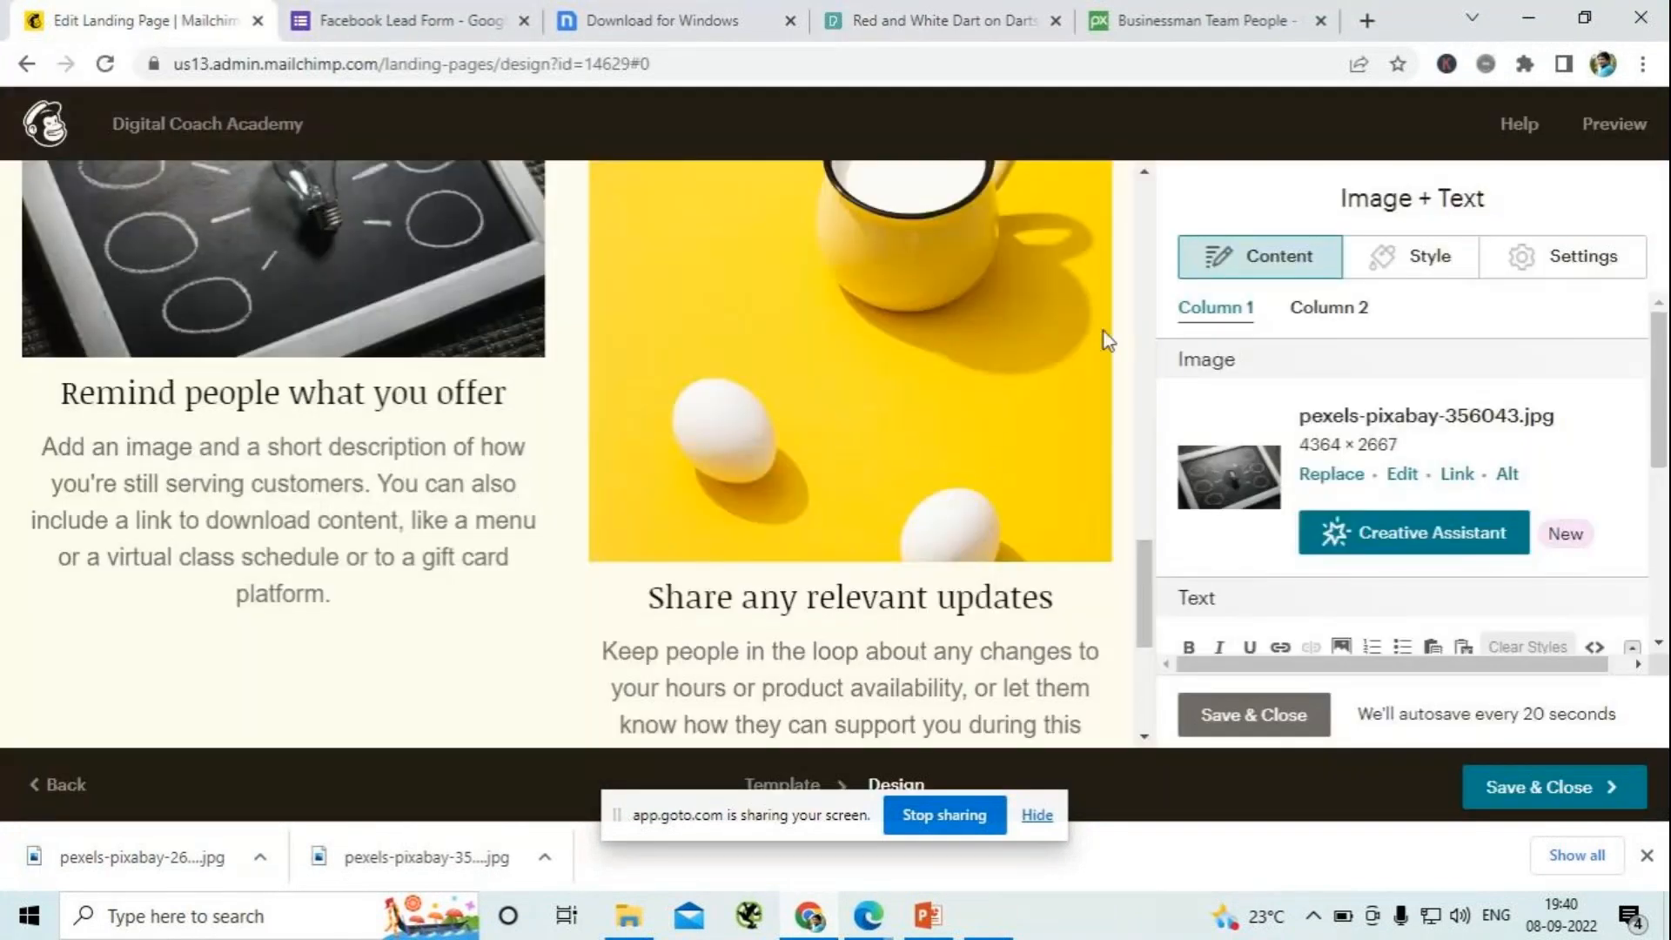
pyautogui.click(1316, 310)
pyautogui.click(1475, 597)
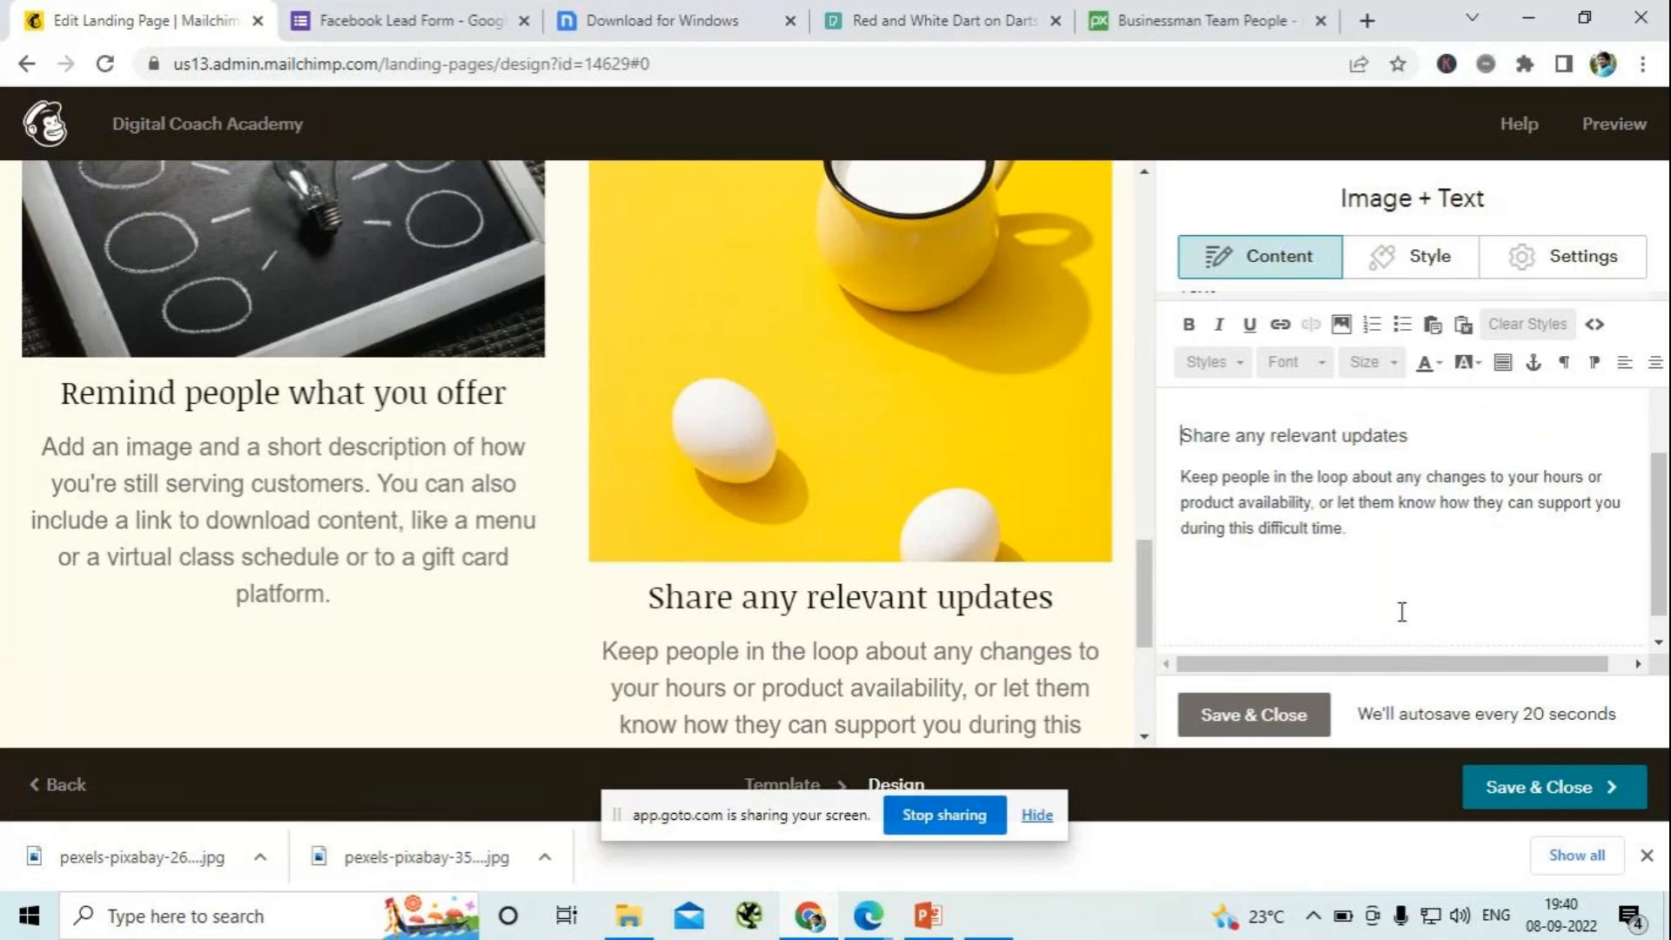
pyautogui.scroll(4, 1372, 561)
pyautogui.click(1314, 475)
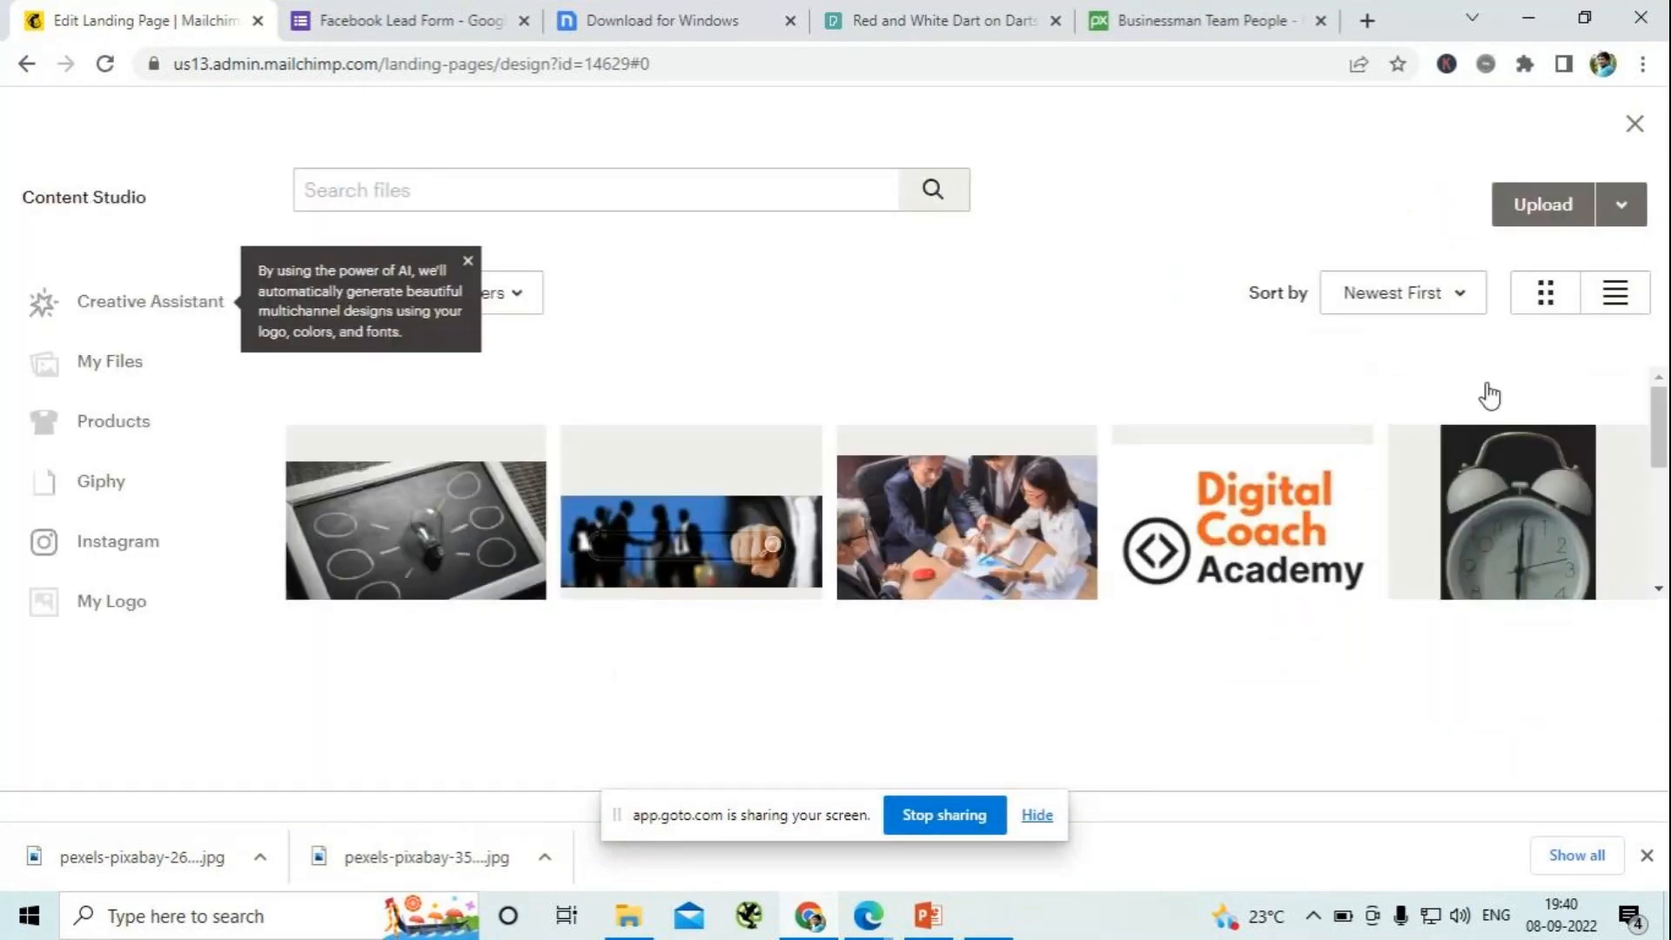
pyautogui.click(1514, 205)
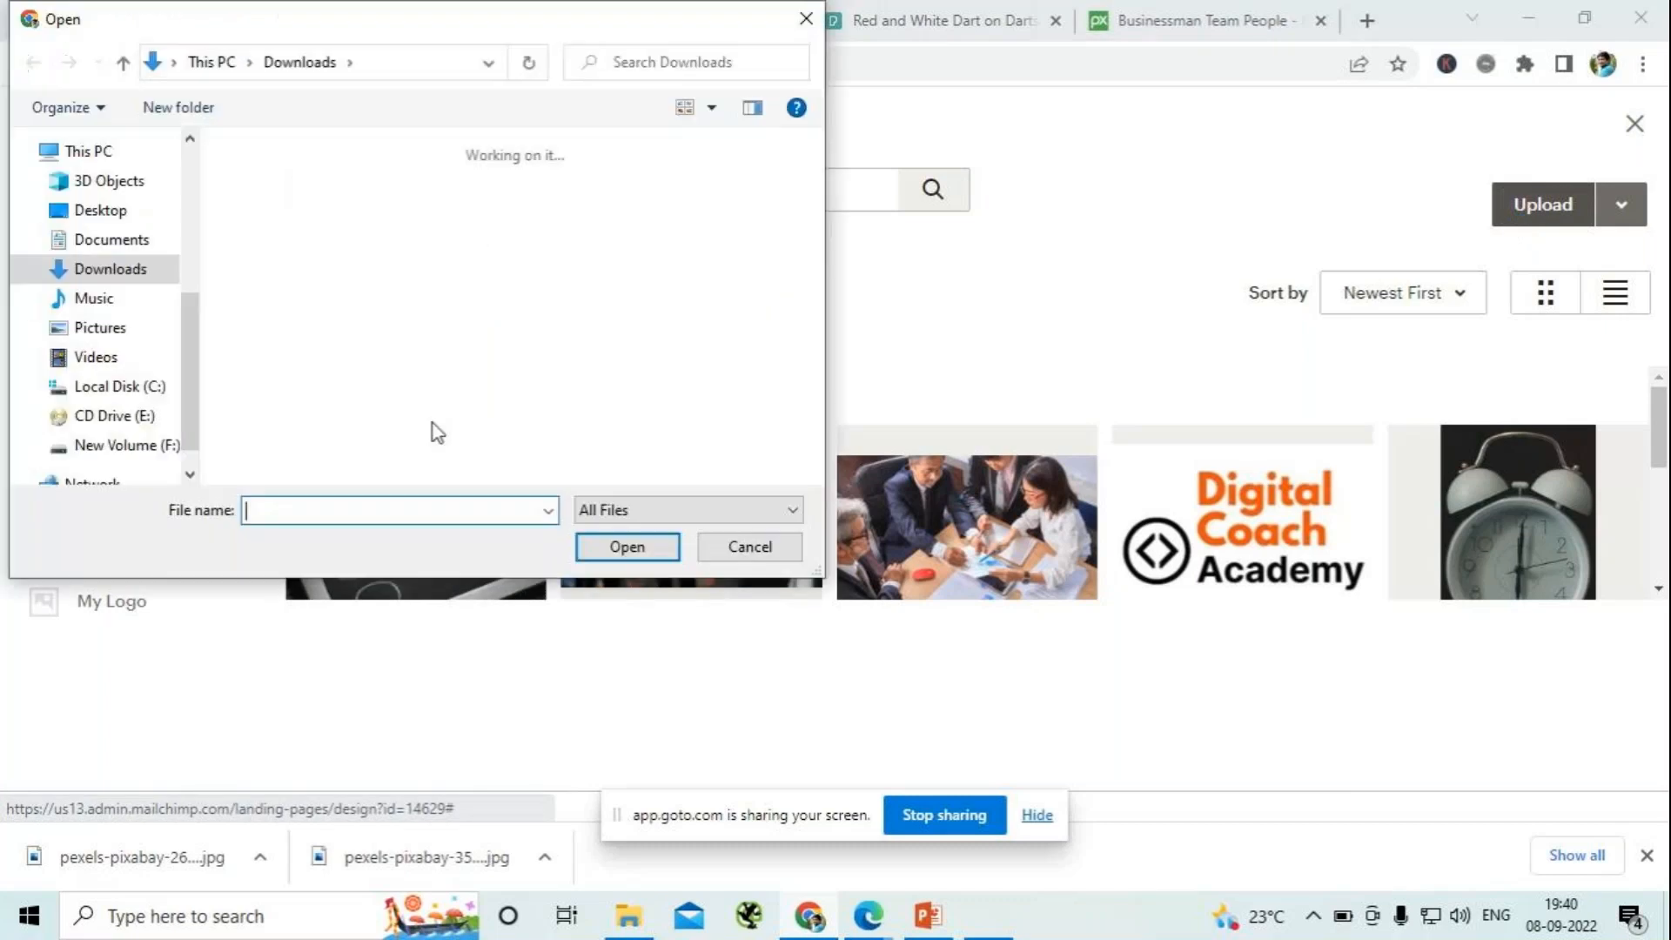
pyautogui.click(268, 228)
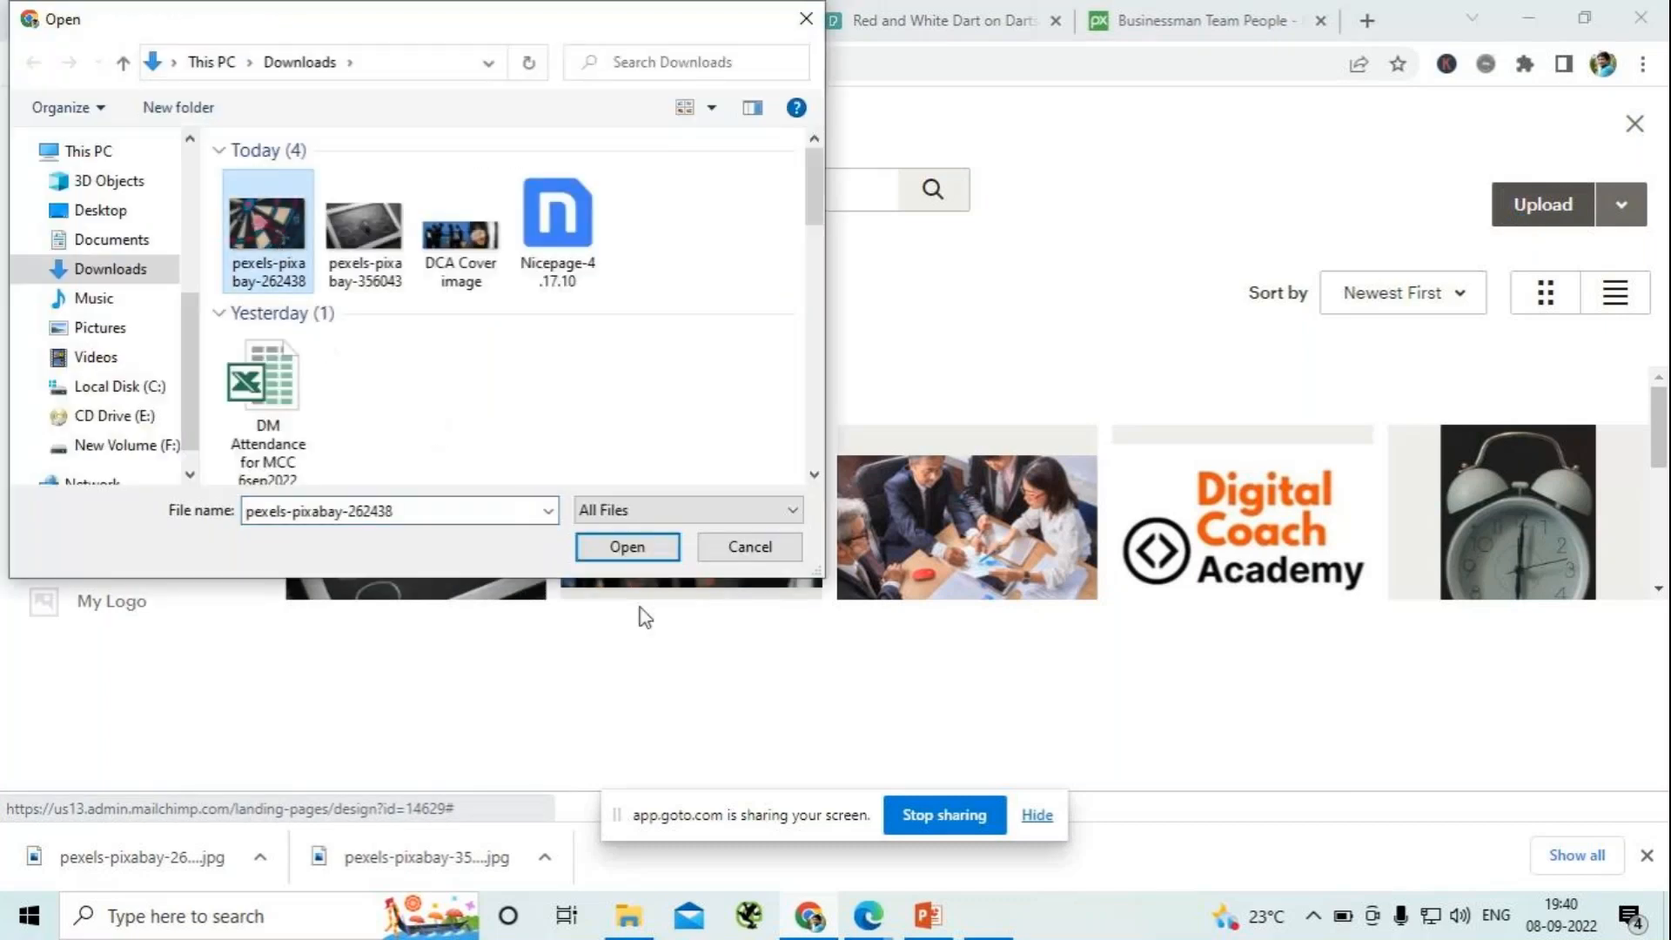
pyautogui.click(628, 550)
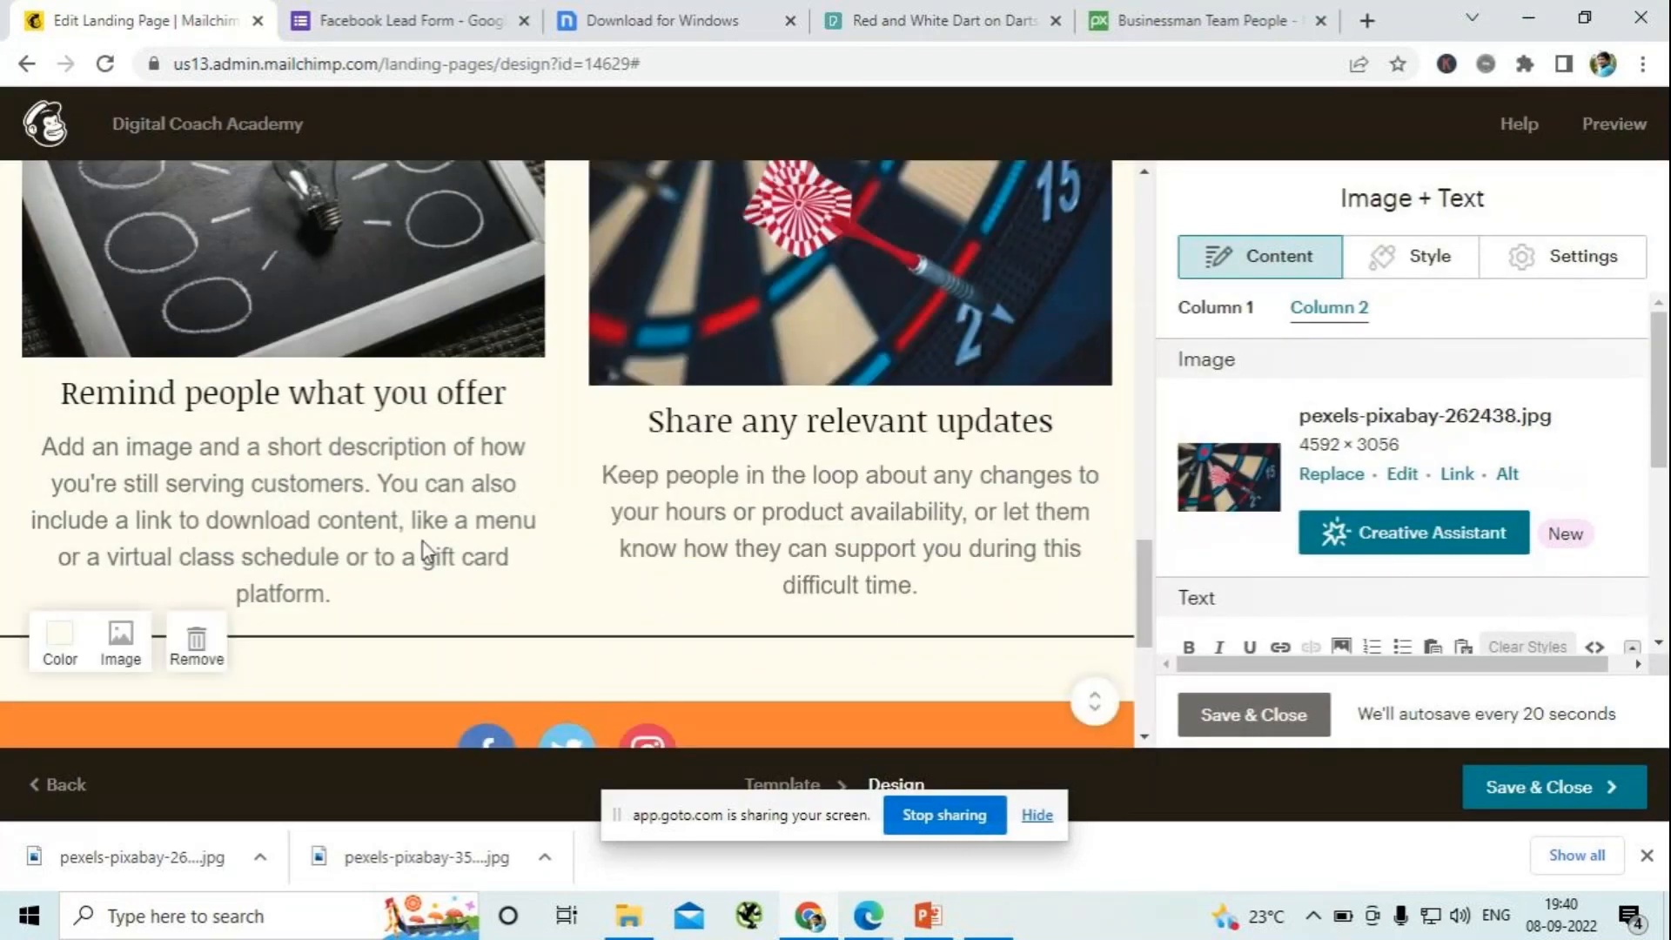
# - Review the landing page layout in the editor, from the signup form and About Us section to the social icons in the footer
pyautogui.scroll(7, 423, 541)
pyautogui.scroll(-2, 421, 539)
pyautogui.scroll(-10, 421, 540)
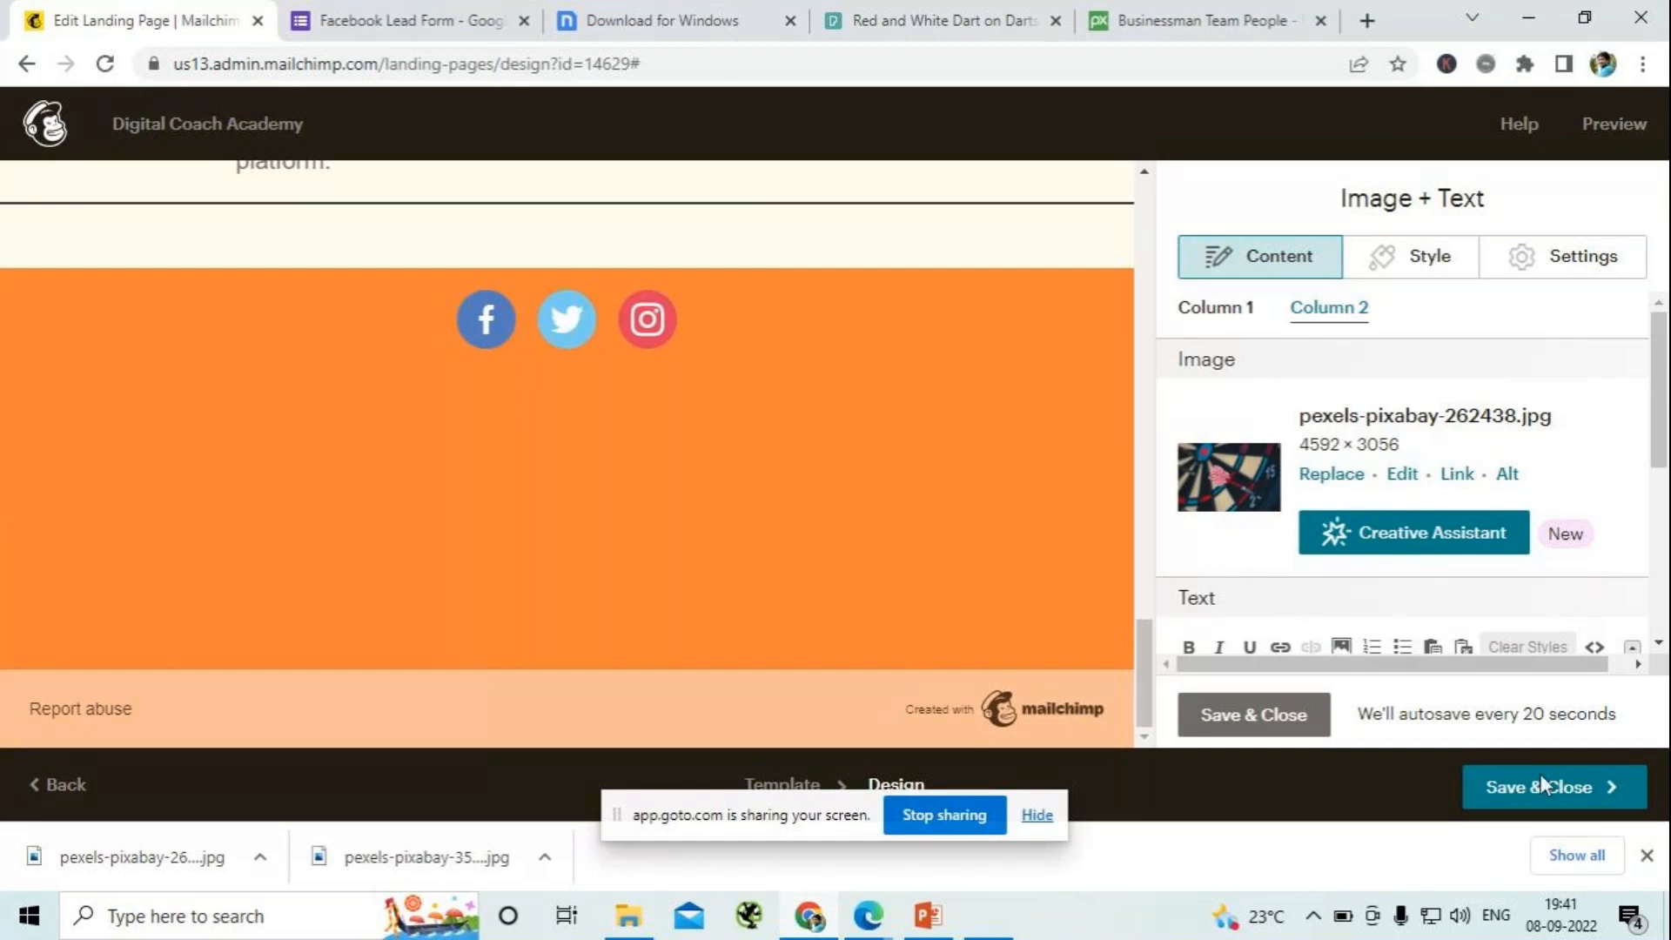
pyautogui.scroll(8, 680, 561)
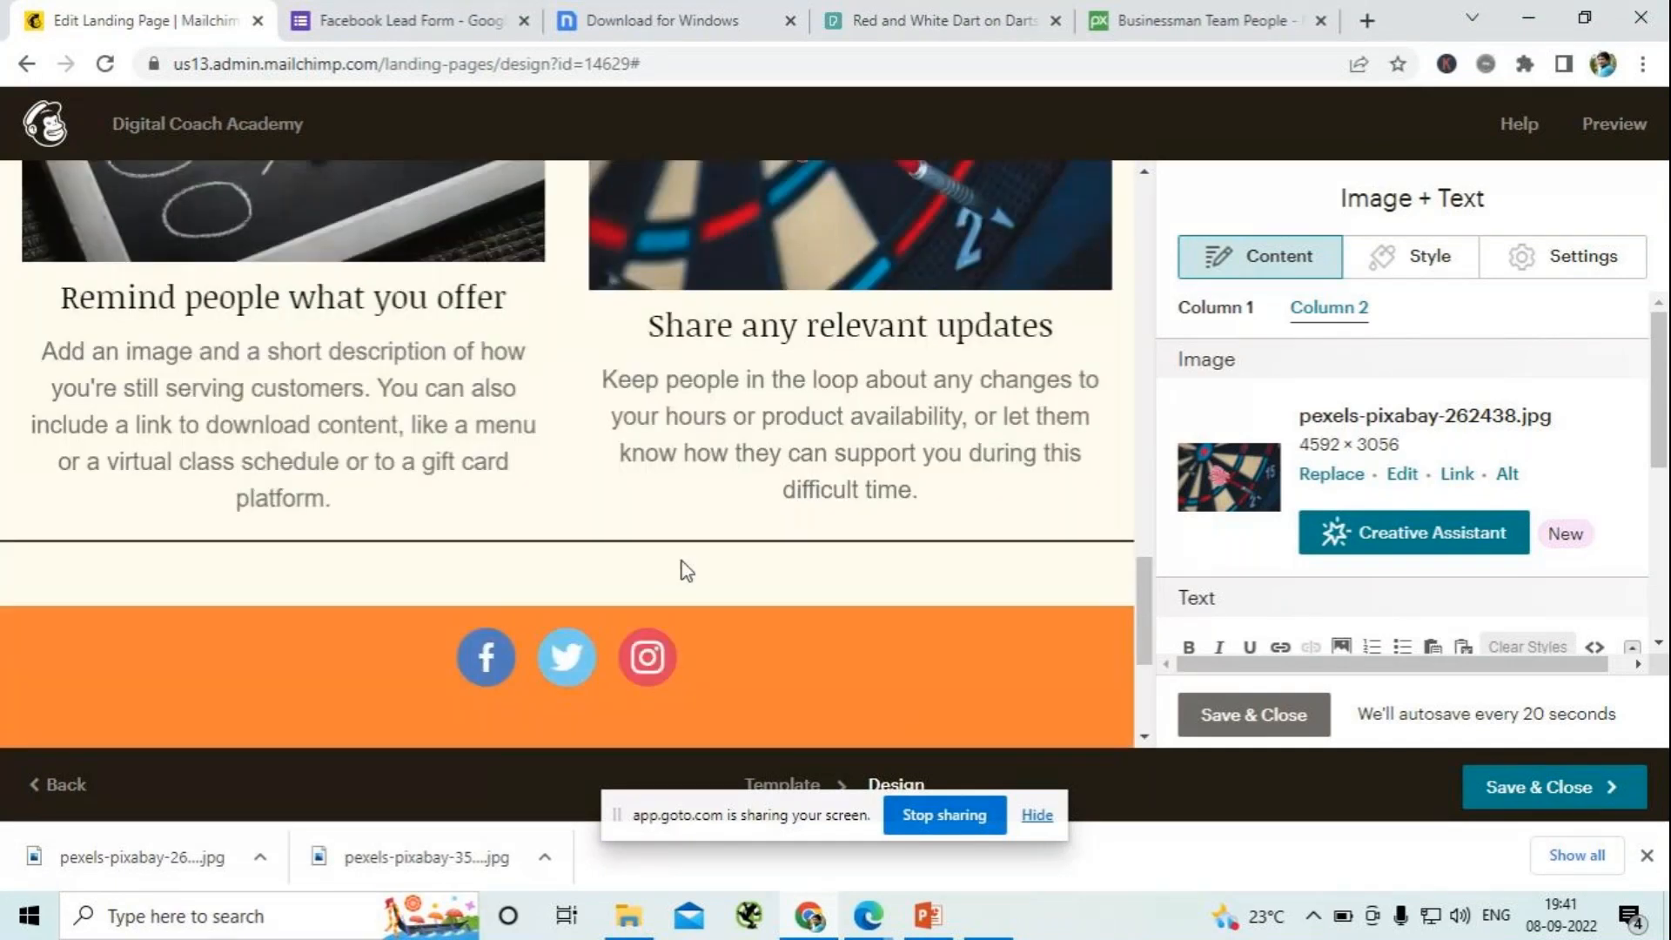
pyautogui.scroll(10, 688, 561)
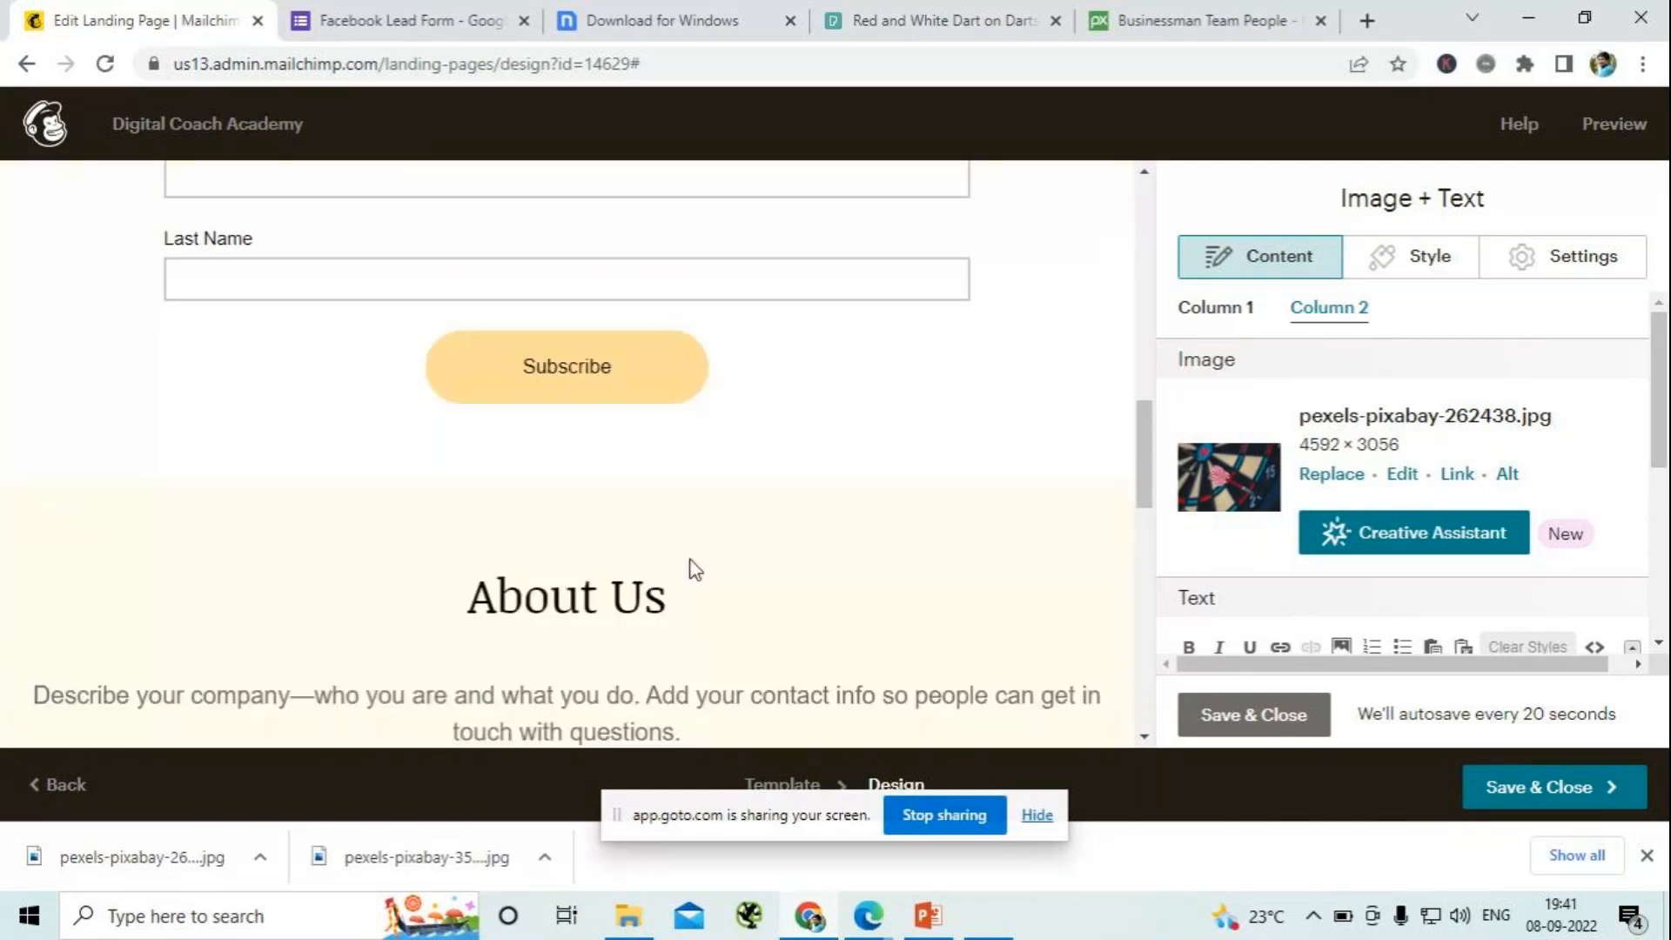
pyautogui.scroll(10, 697, 564)
pyautogui.scroll(-13, 703, 559)
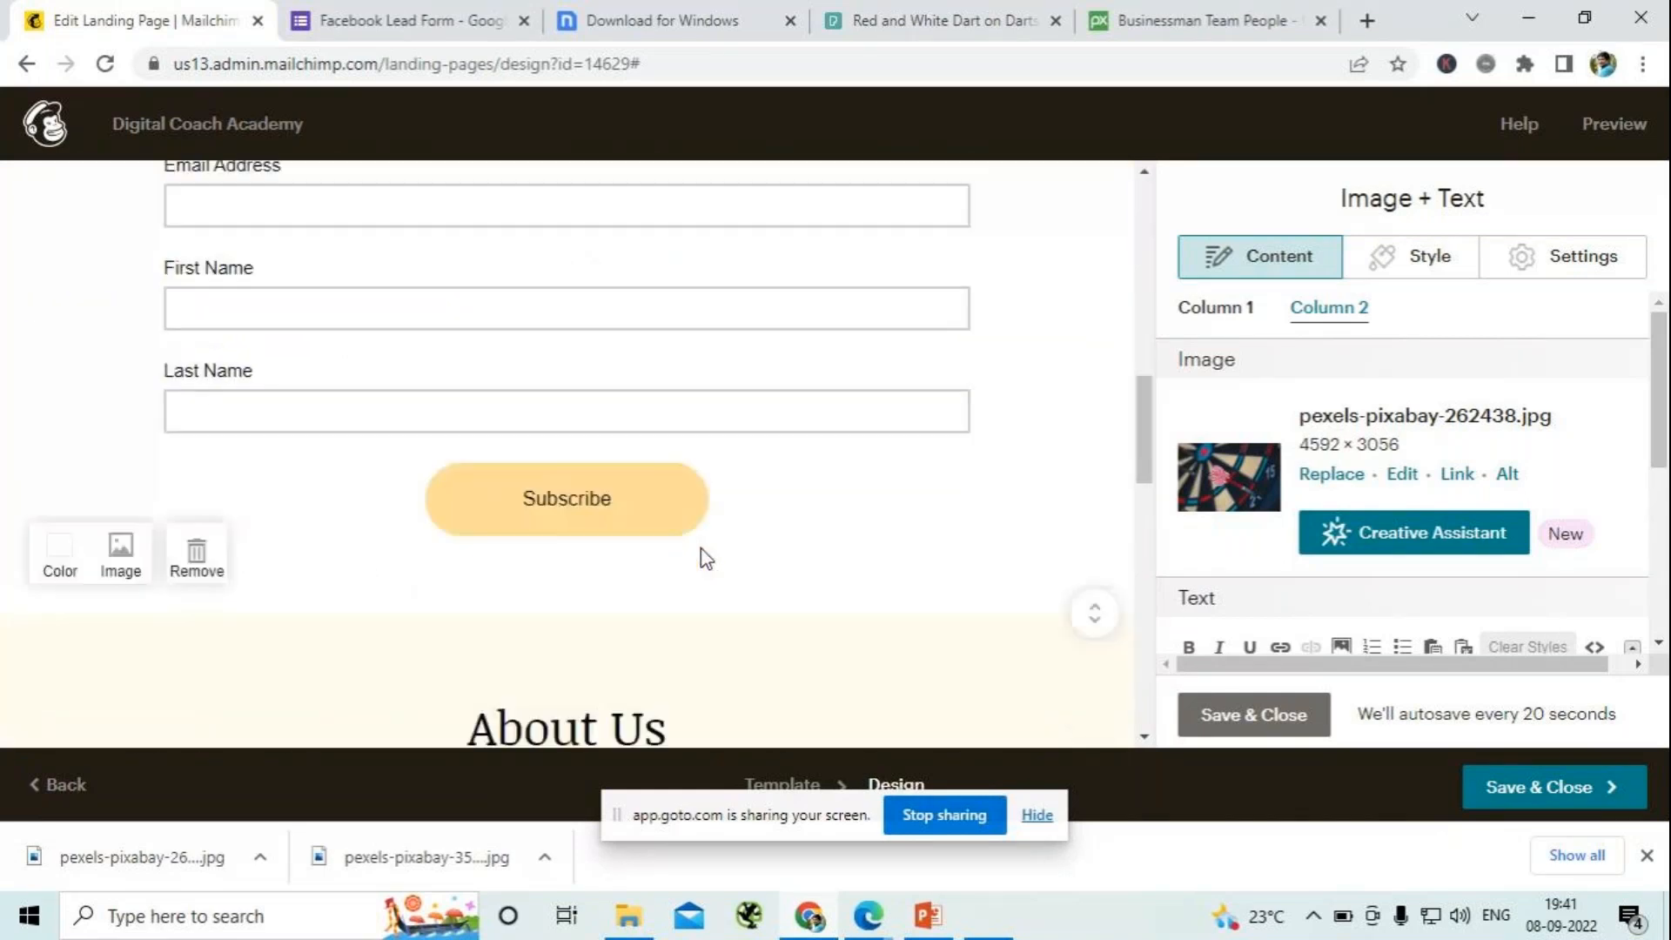
pyautogui.scroll(-8, 704, 557)
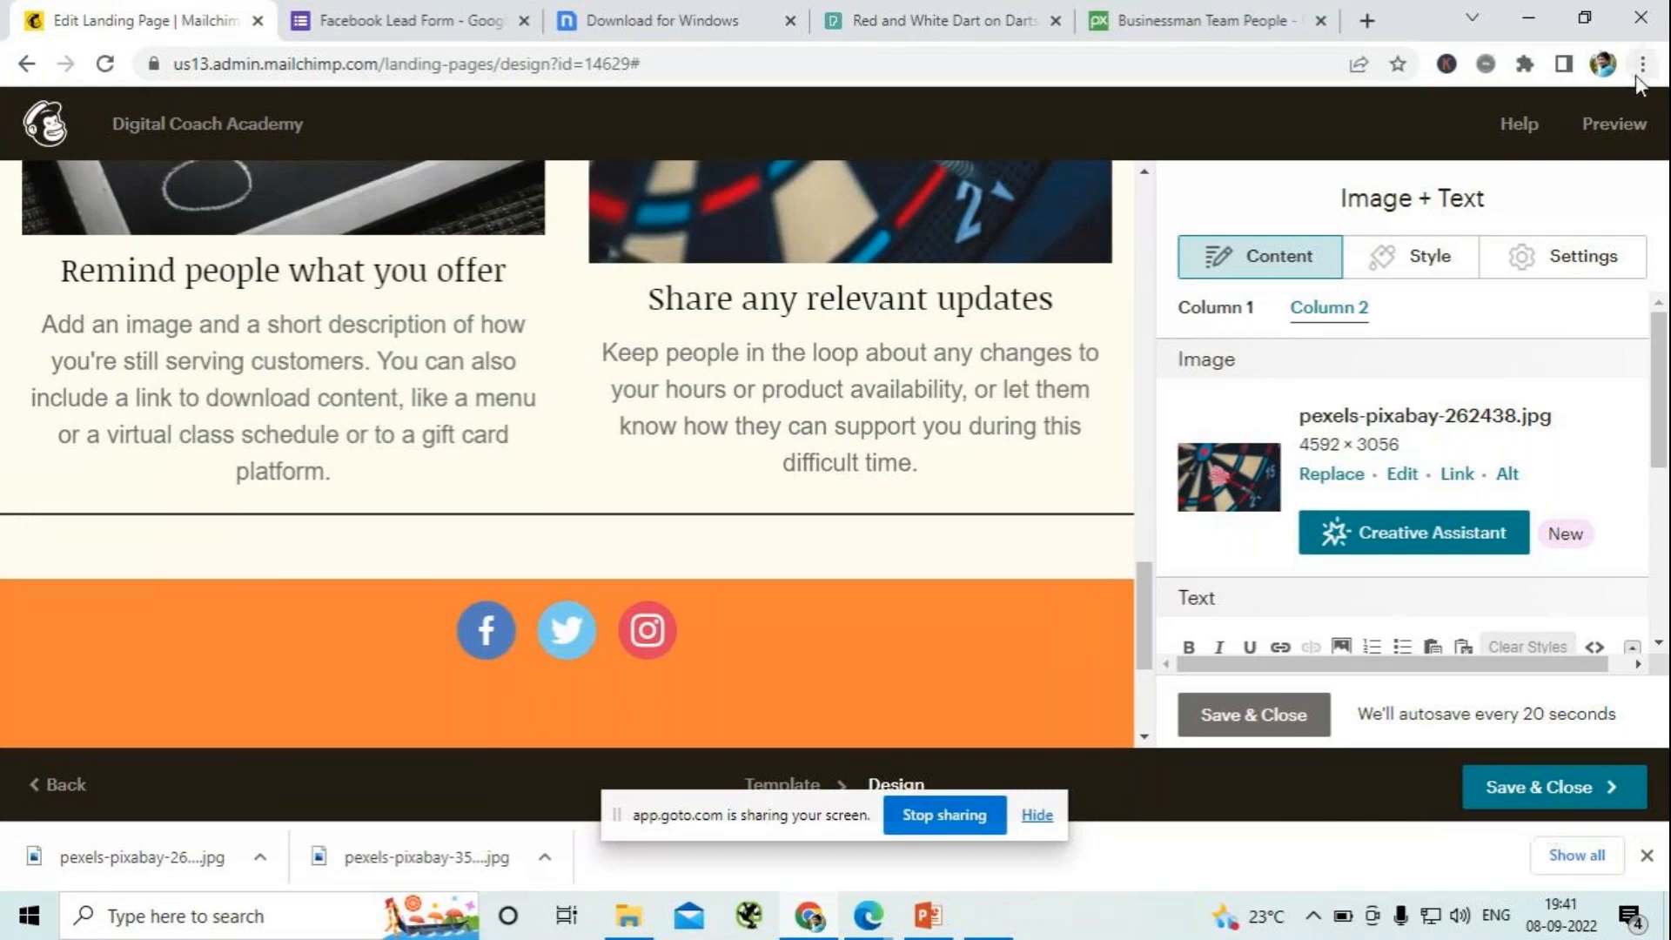
# - Open the preview of the Digital Coach Academy landing page and examine it from the logo to the footer
pyautogui.click(1612, 126)
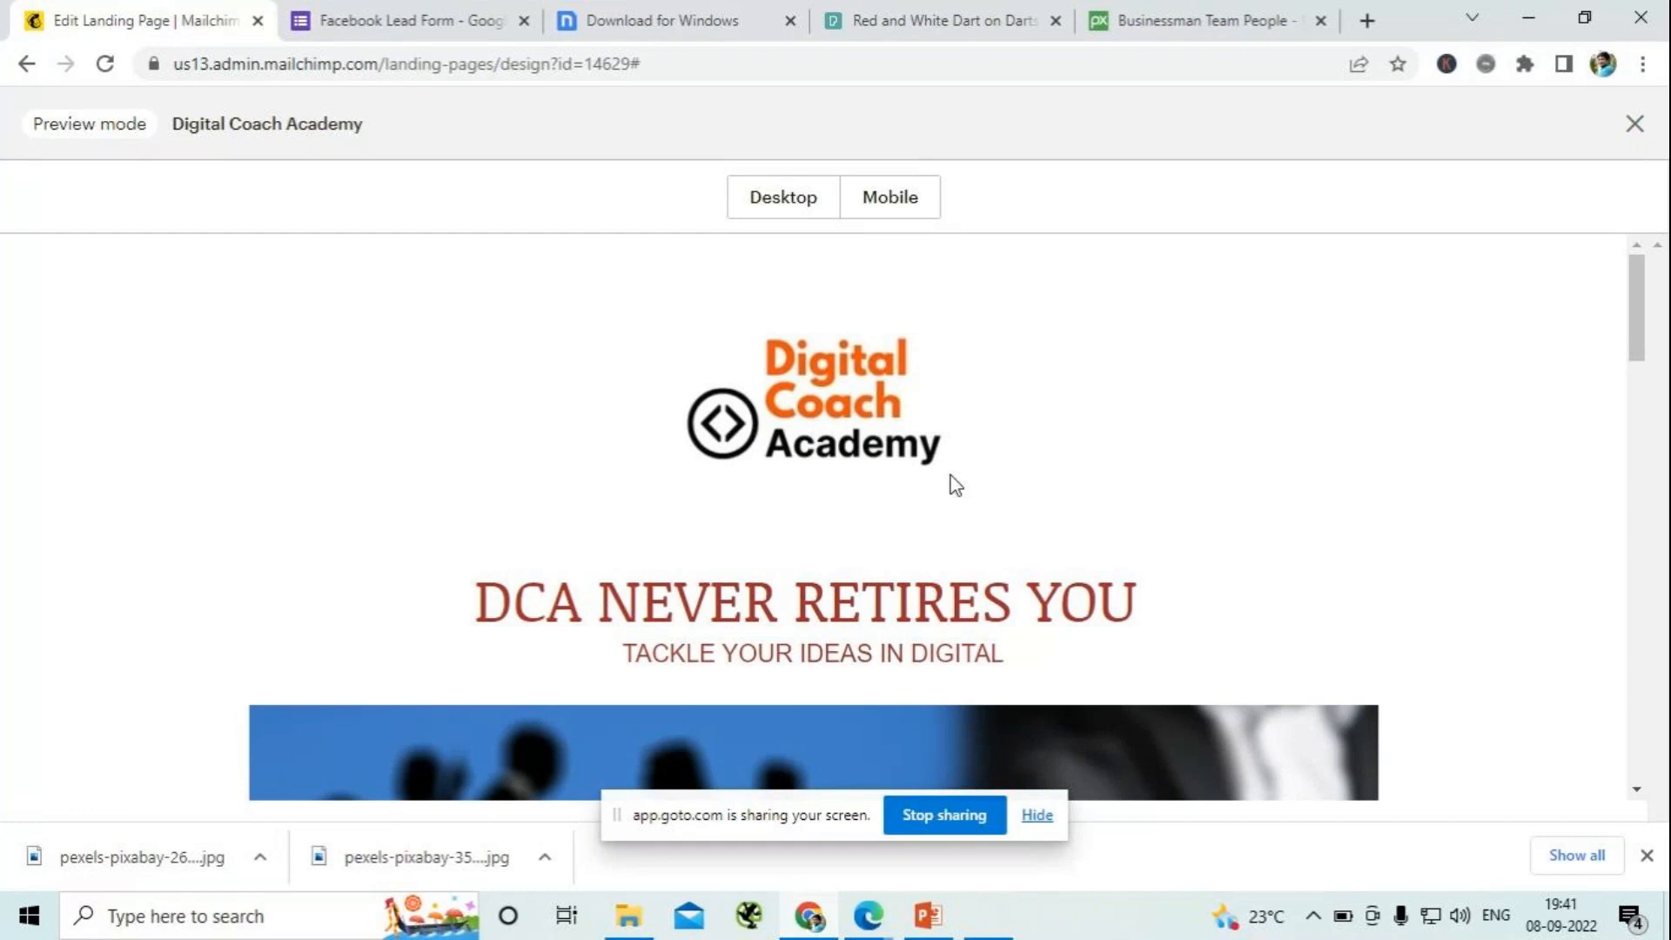
pyautogui.scroll(-10, 955, 486)
pyautogui.scroll(-10, 956, 485)
pyautogui.scroll(-3, 956, 486)
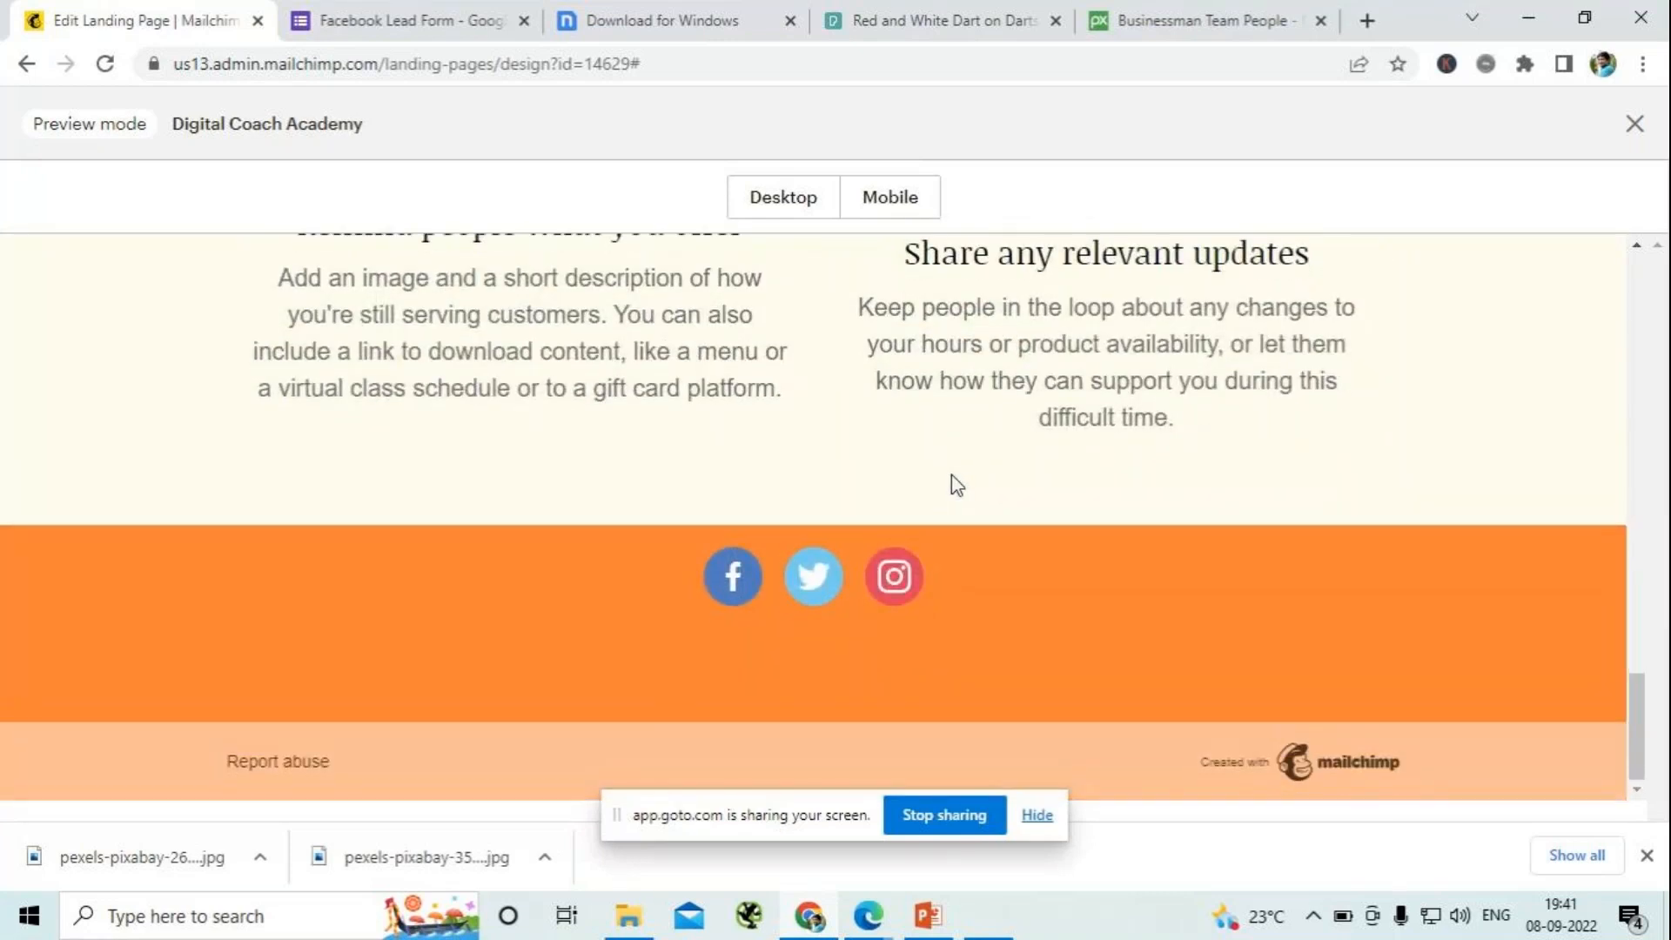
pyautogui.scroll(20, 956, 486)
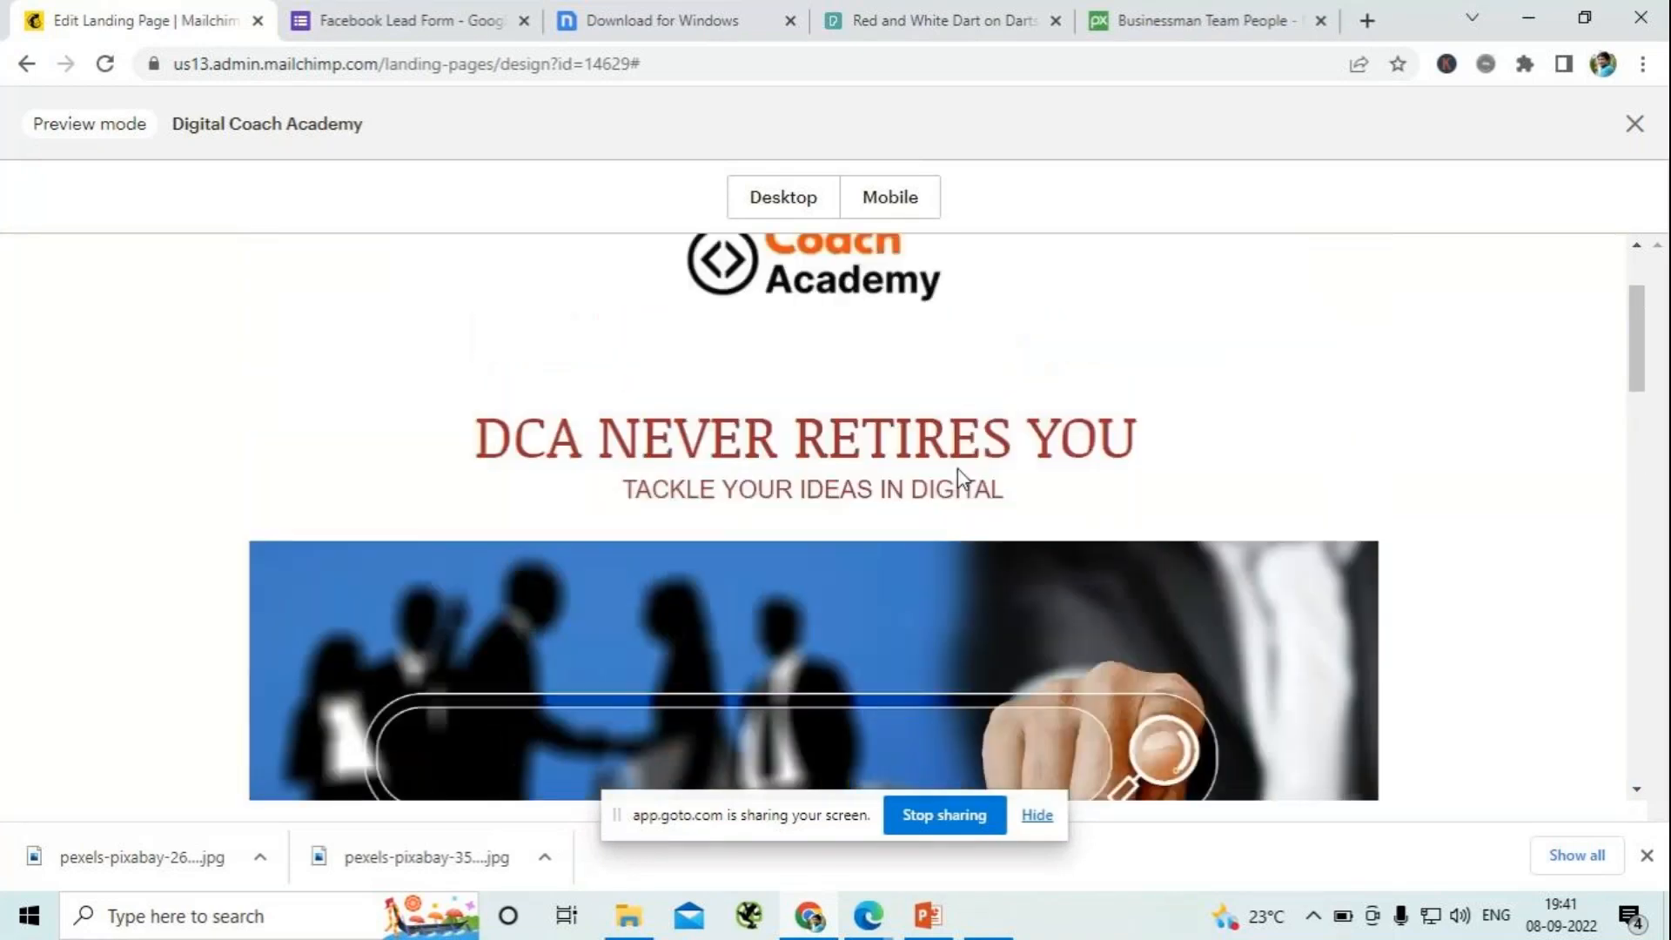
pyautogui.scroll(3, 957, 474)
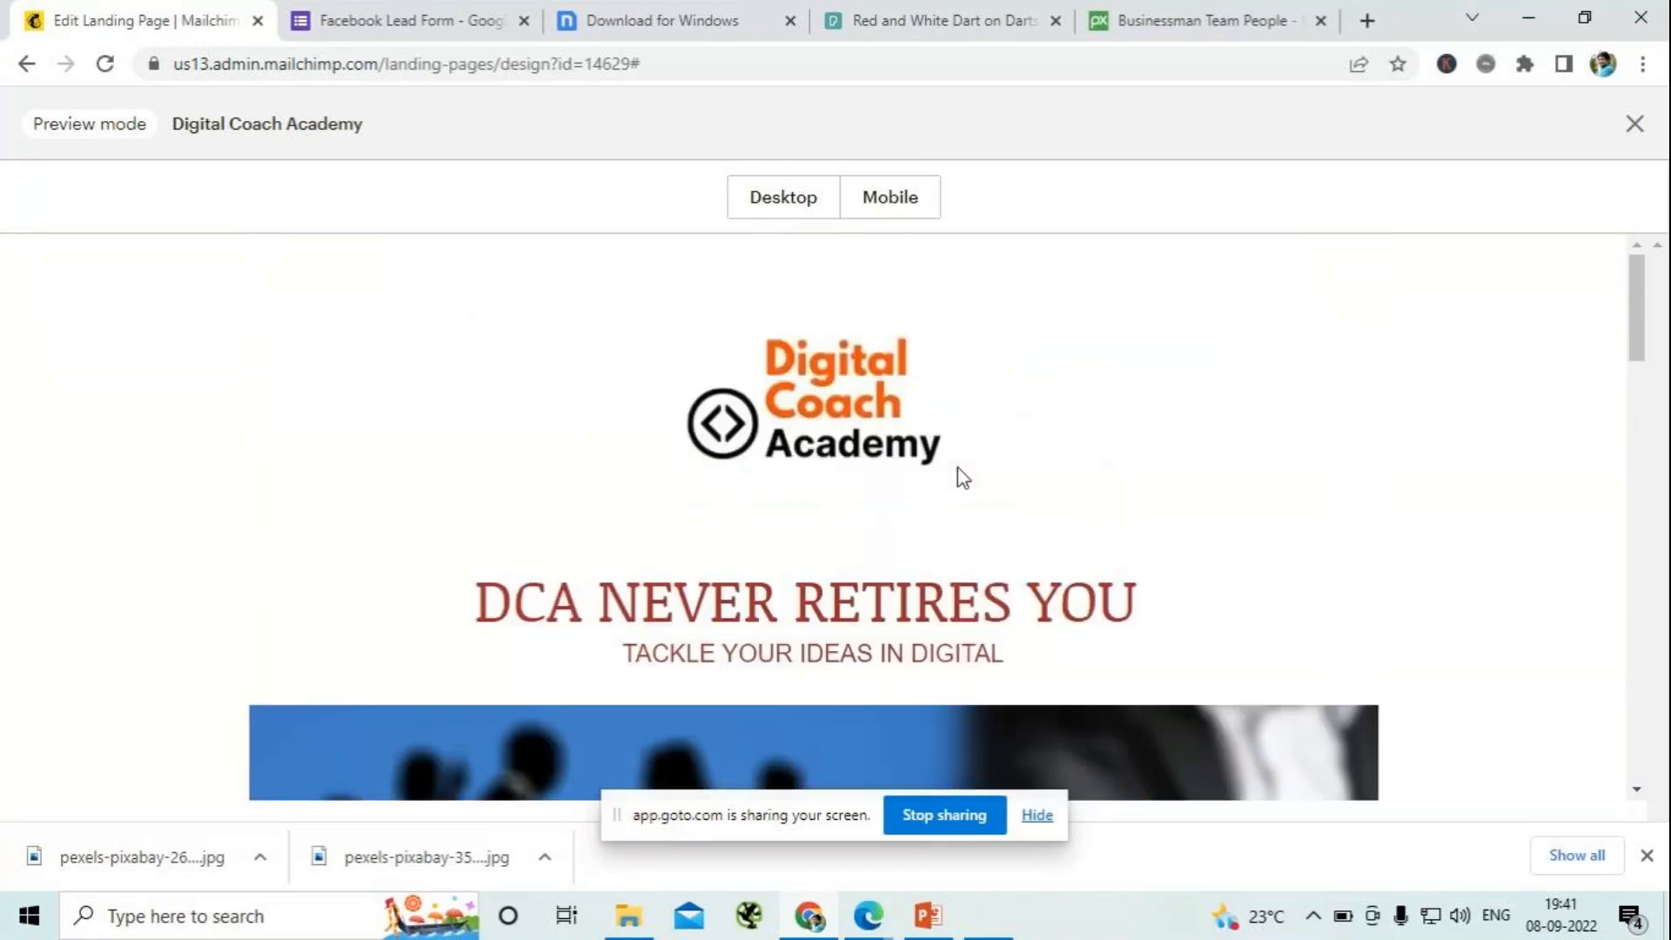
# - Examine the mobile preview of the Digital Coach Academy landing page down to the social icons in the footer
pyautogui.click(896, 207)
pyautogui.scroll(-1, 905, 505)
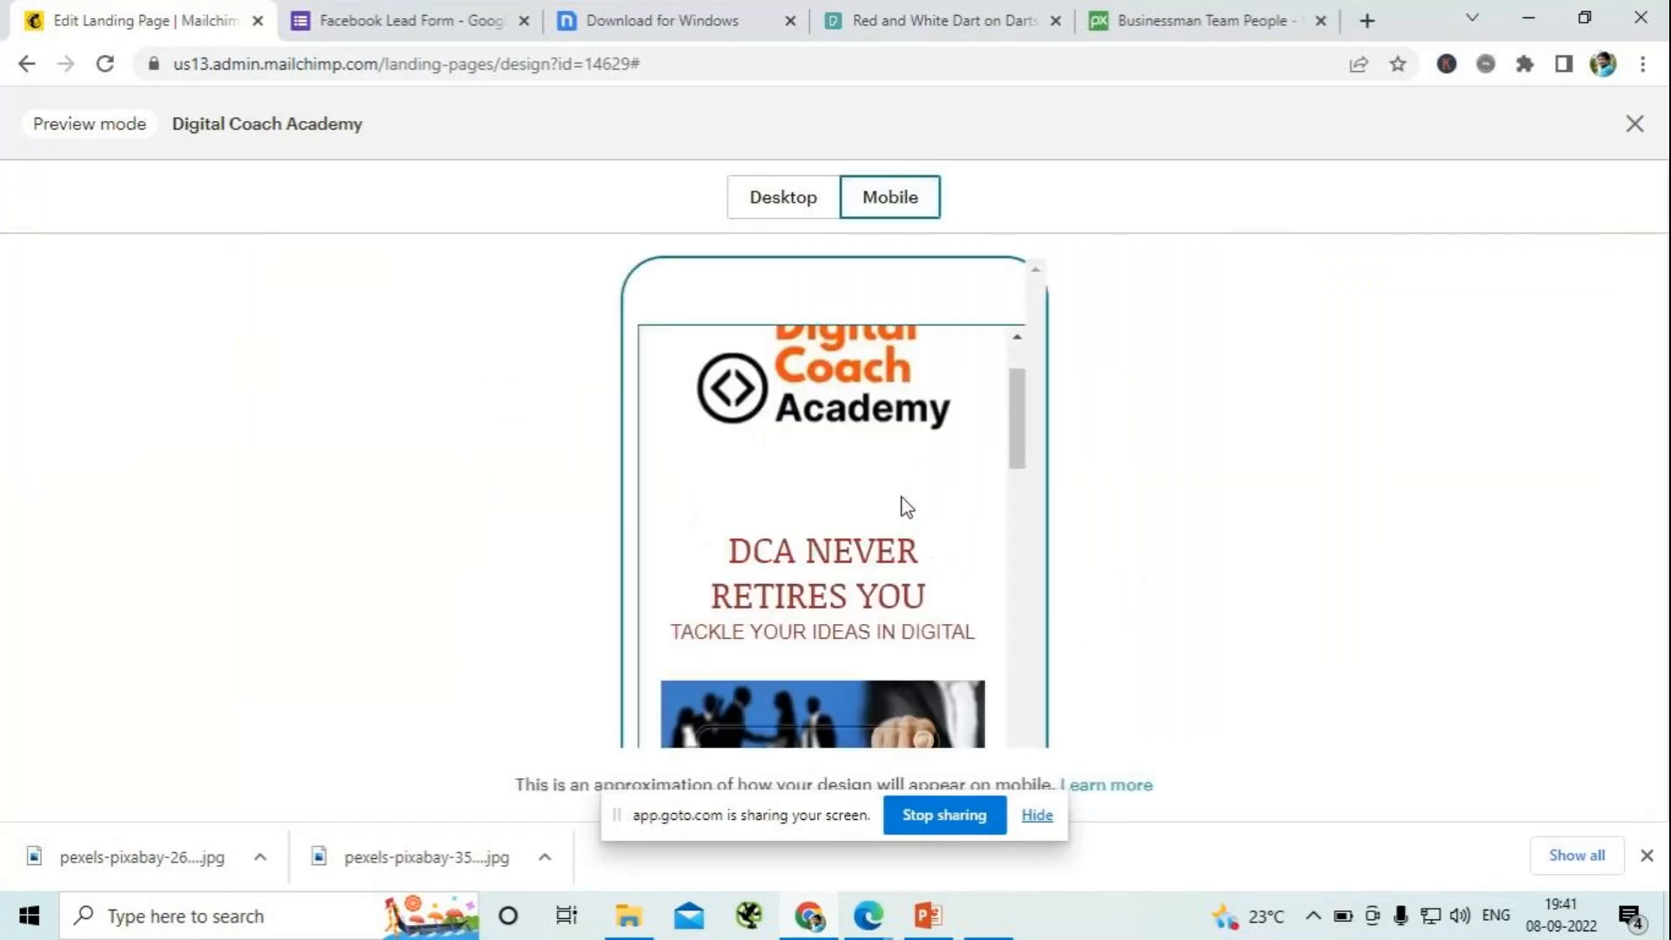
pyautogui.scroll(-10, 905, 507)
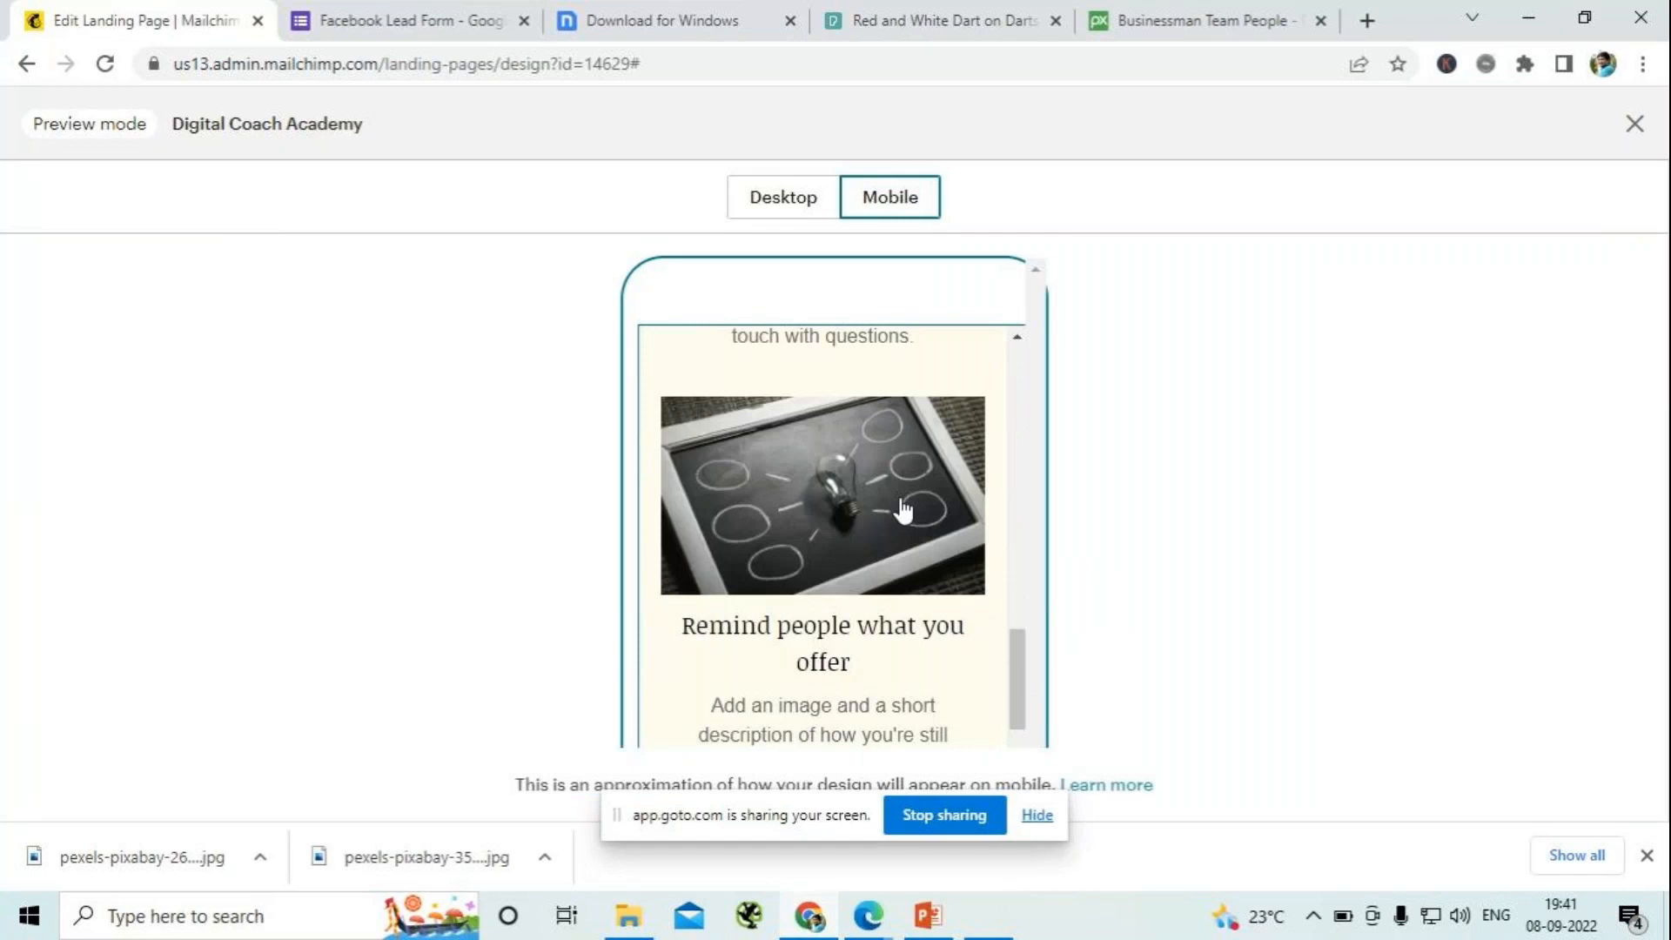
pyautogui.scroll(-5, 903, 509)
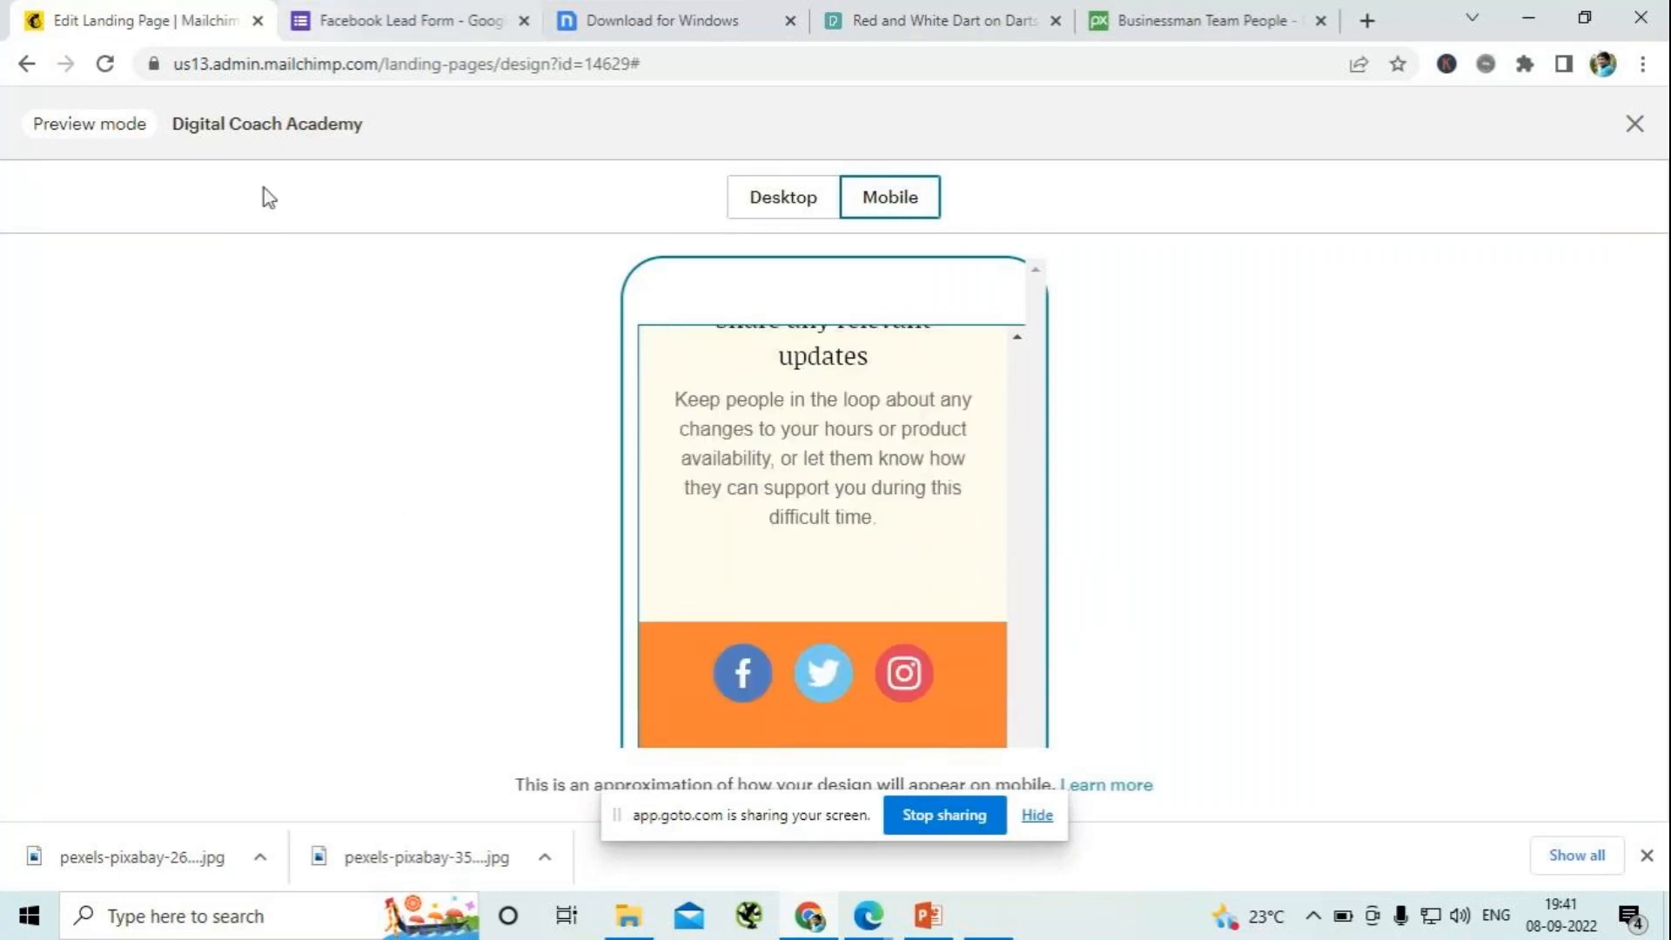
# - Leave the preview and save and close the landing page design
pyautogui.click(1635, 123)
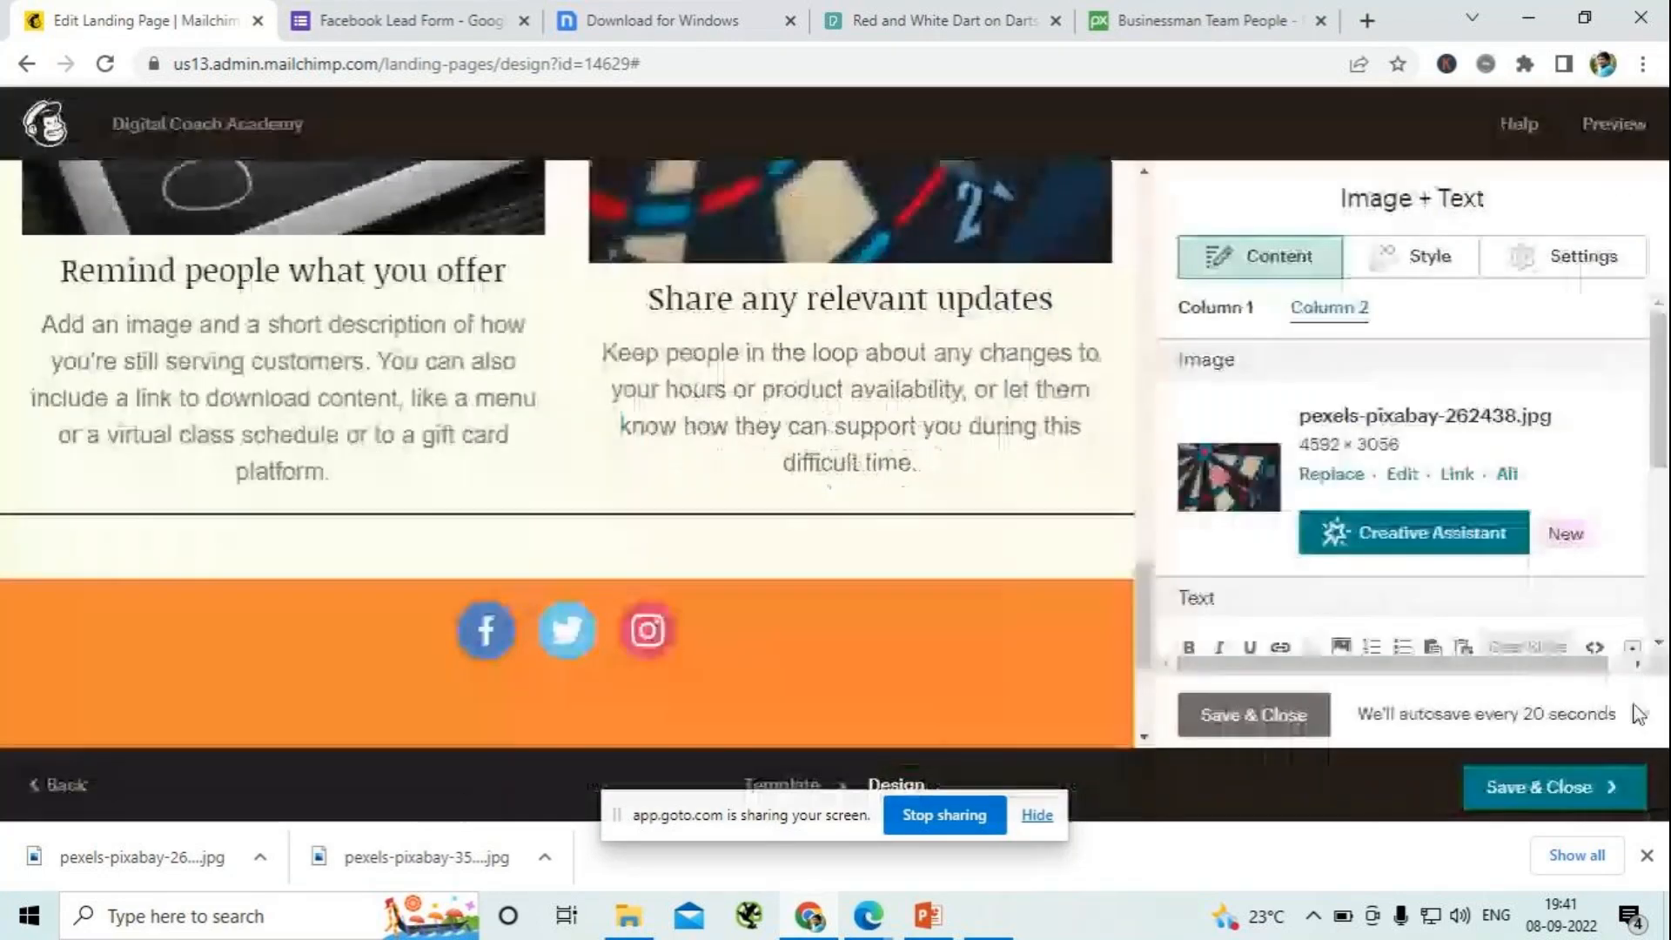
pyautogui.click(1550, 792)
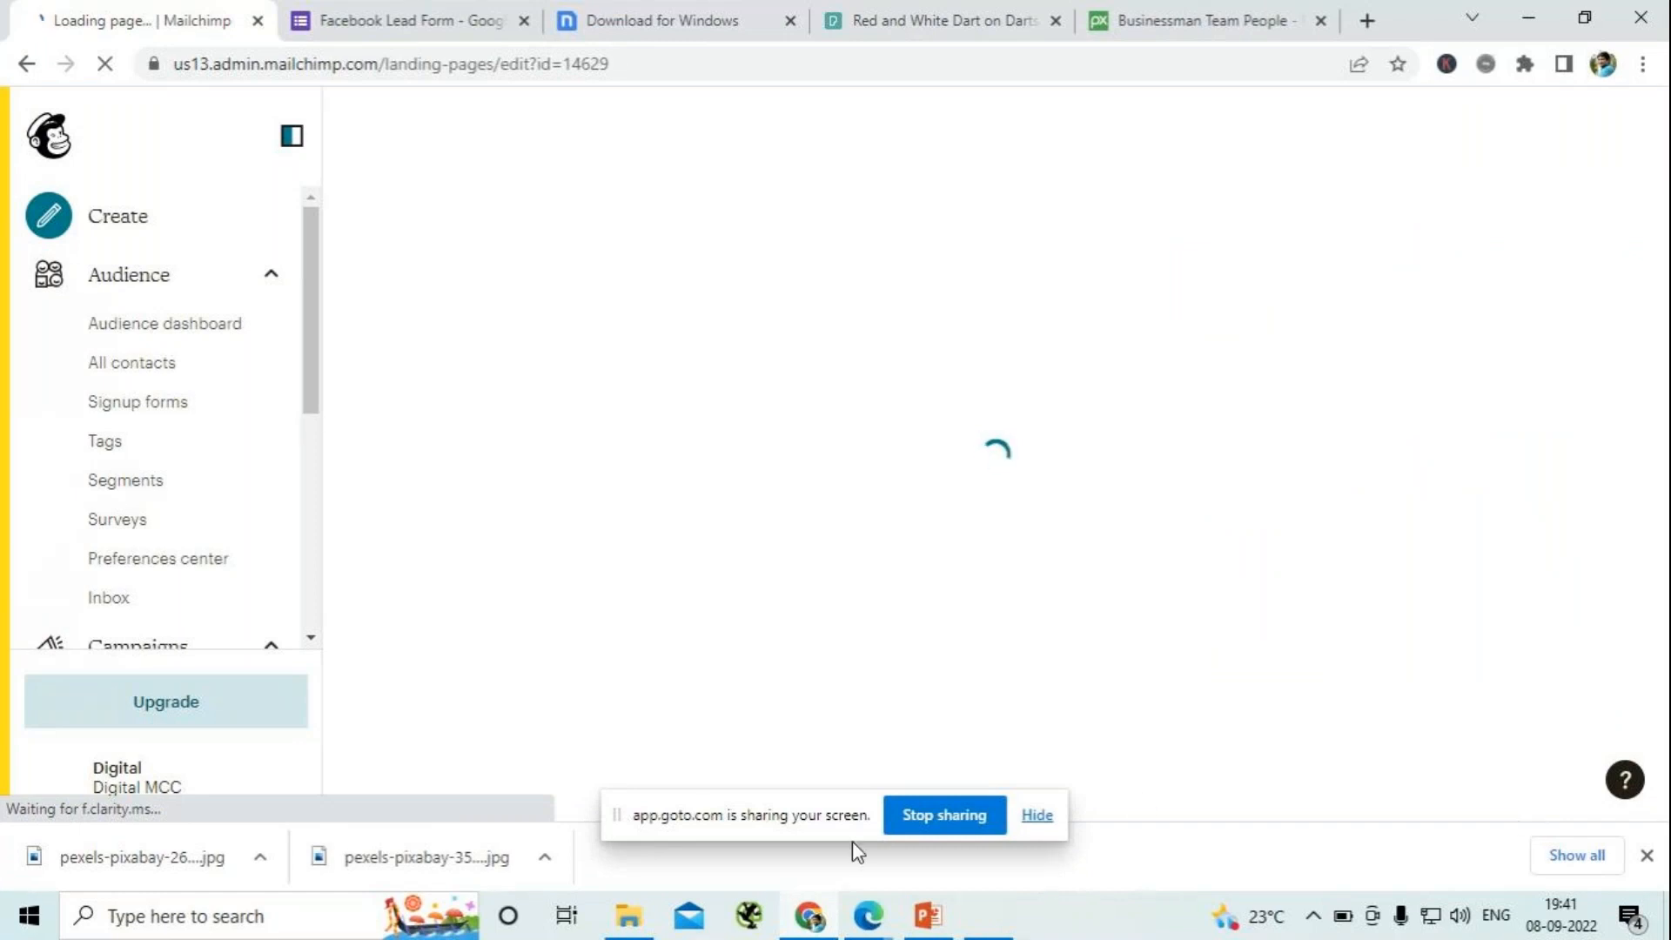
# - Check the chat in the GoTo meeting window and return to Mailchimp
pyautogui.click(867, 915)
pyautogui.click(868, 880)
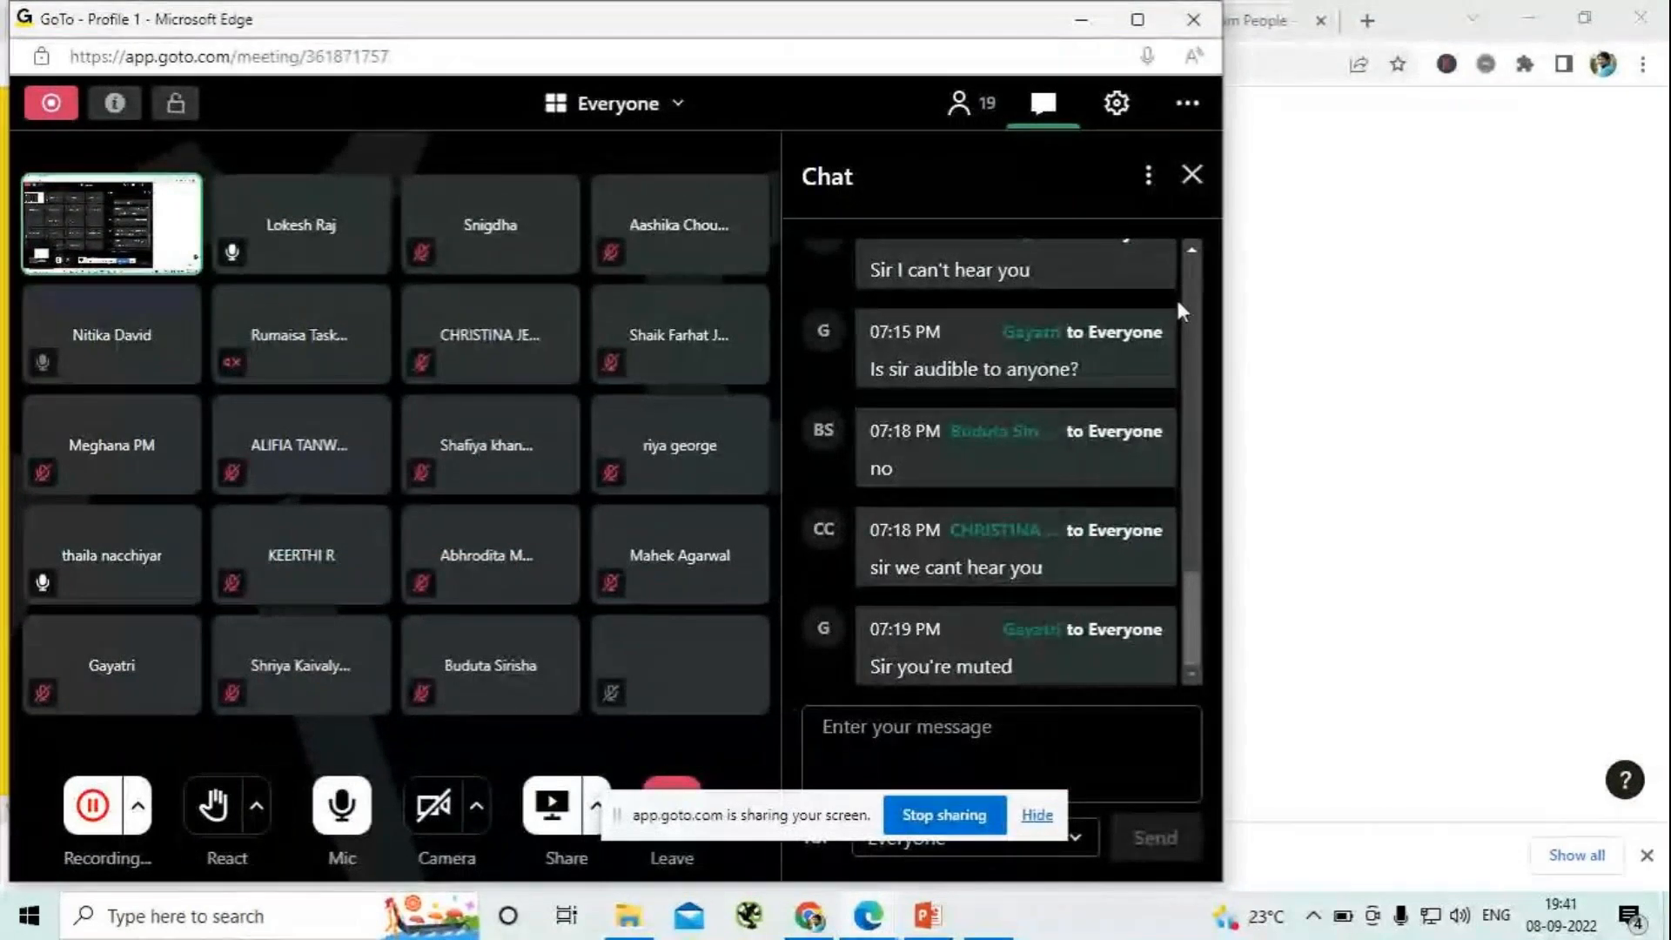
pyautogui.click(1098, 29)
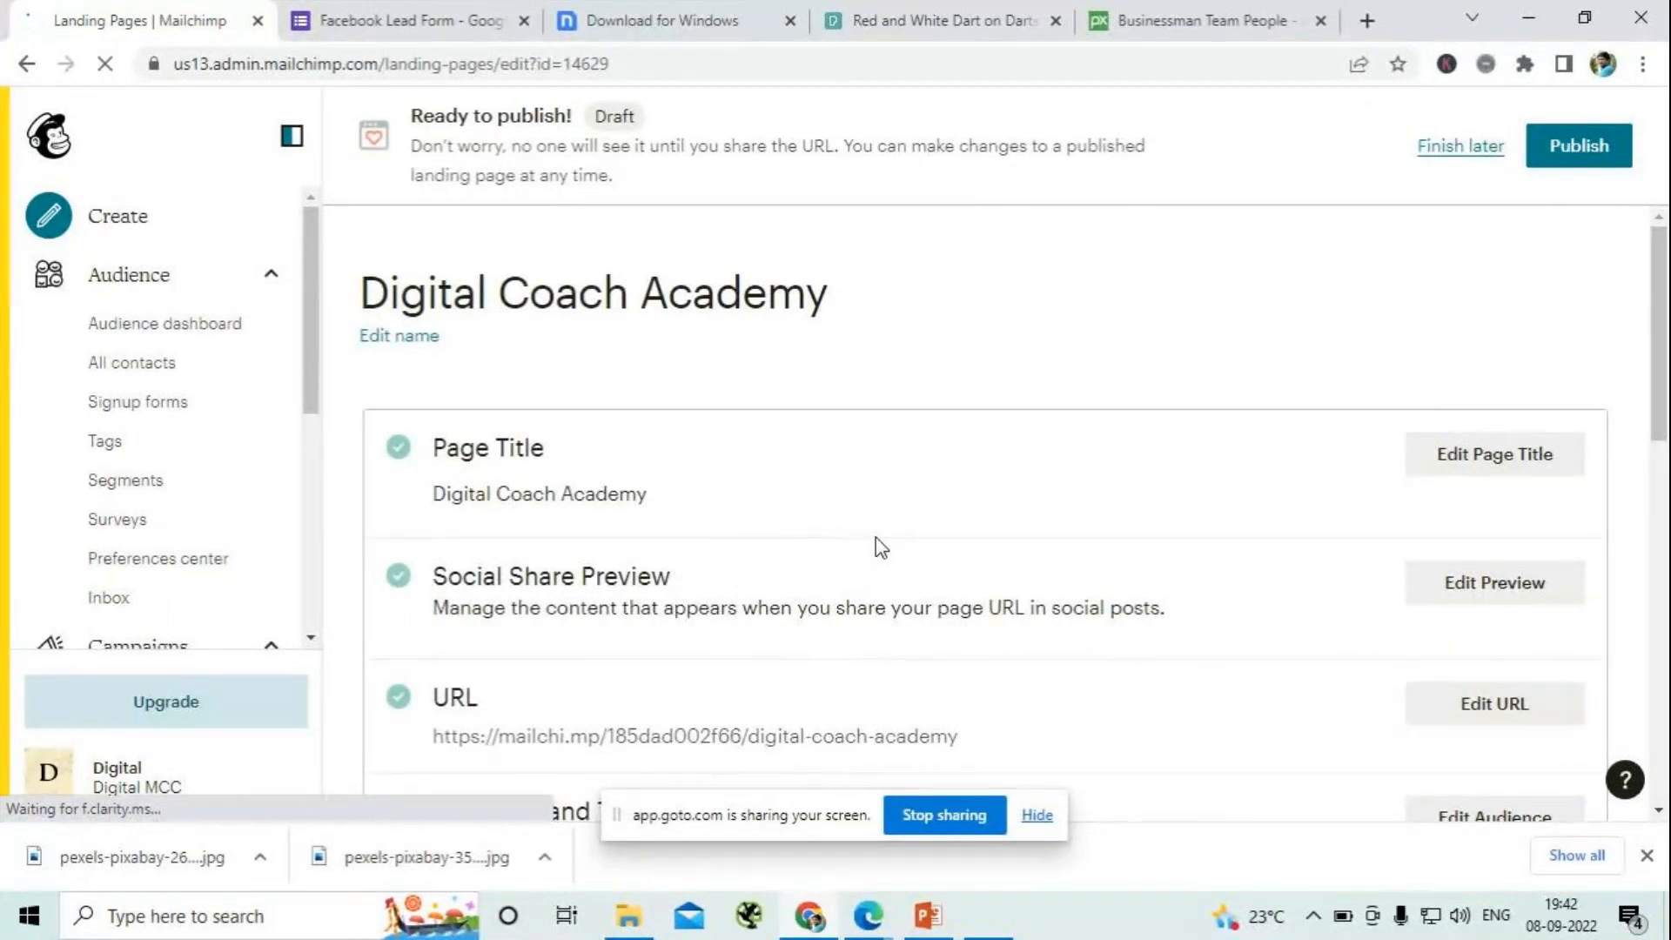
# - Change the ending of the landing page's Mailchimp domain URL to digitalcoachacademy and save it
pyautogui.scroll(-4, 878, 548)
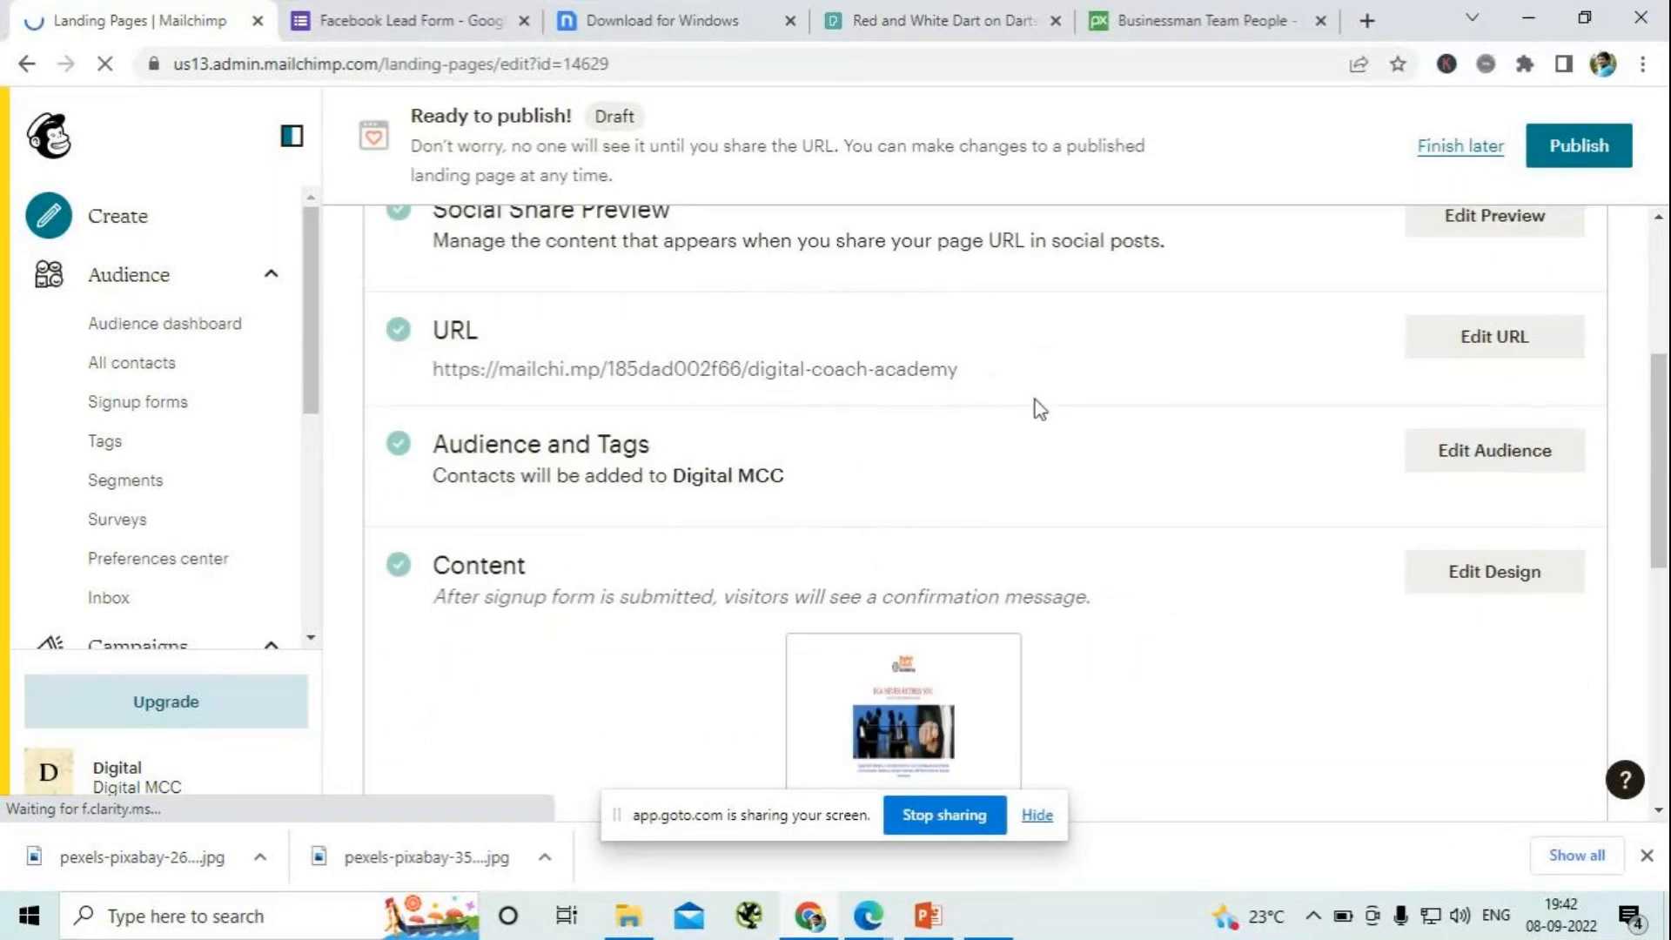
pyautogui.click(1493, 339)
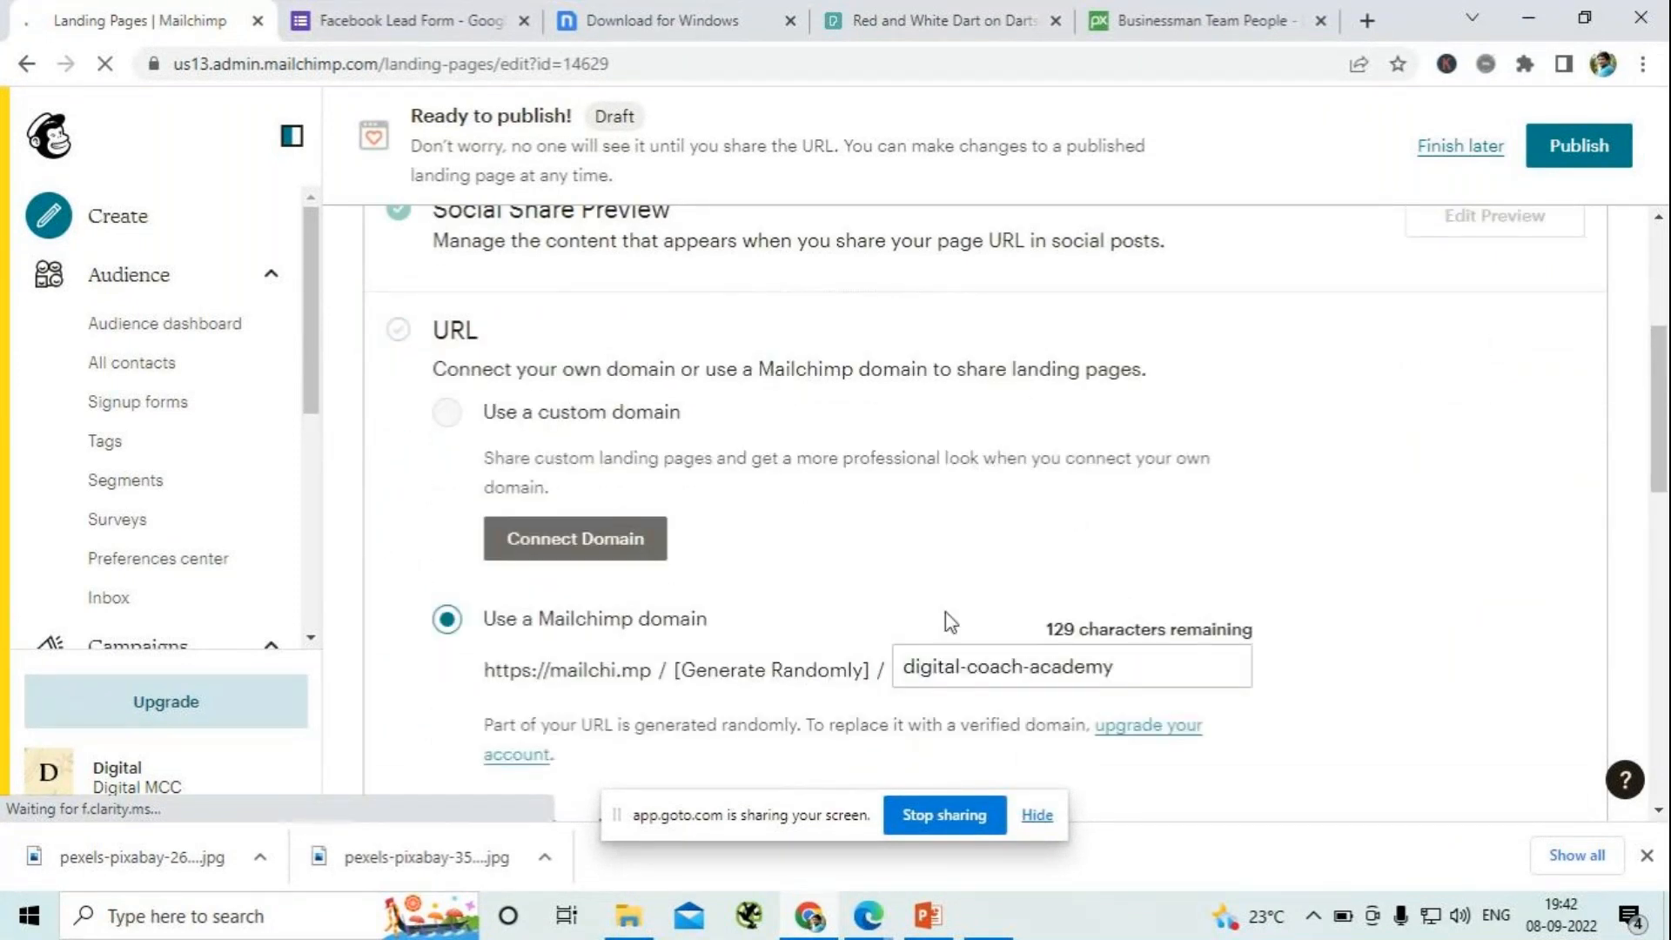
pyautogui.click(1029, 667)
pyautogui.press('BackSpace')
pyautogui.press('Left')
pyautogui.press('Left')
pyautogui.press('Left')
pyautogui.press('Left')
pyautogui.press('Left')
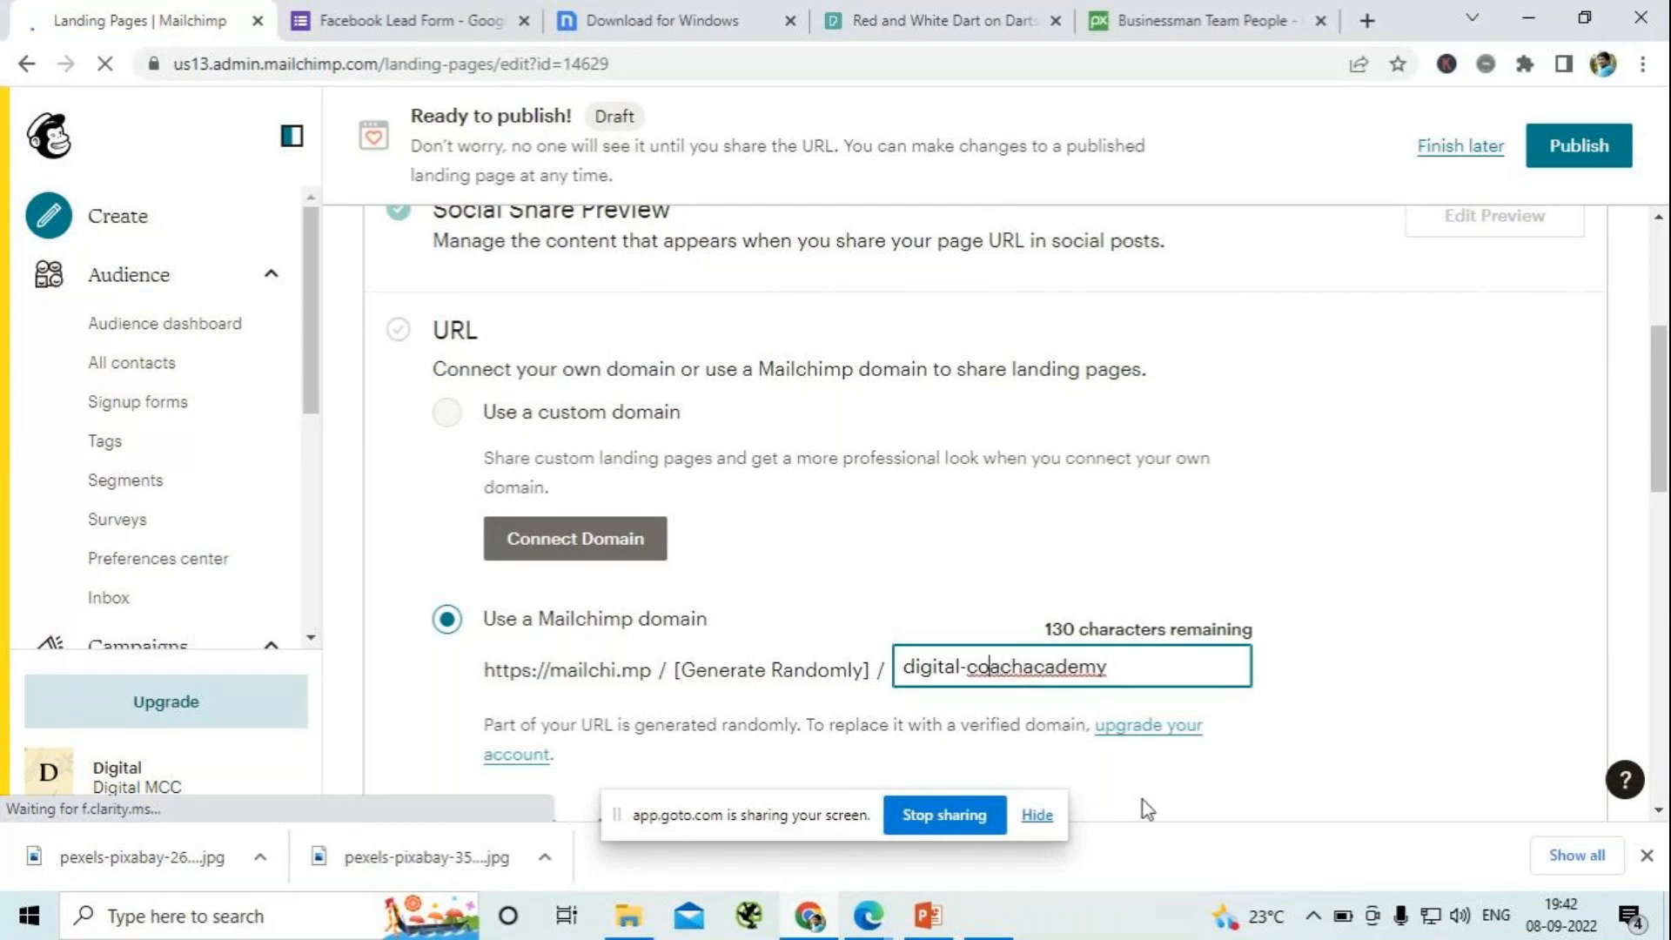
pyautogui.press('BackSpace')
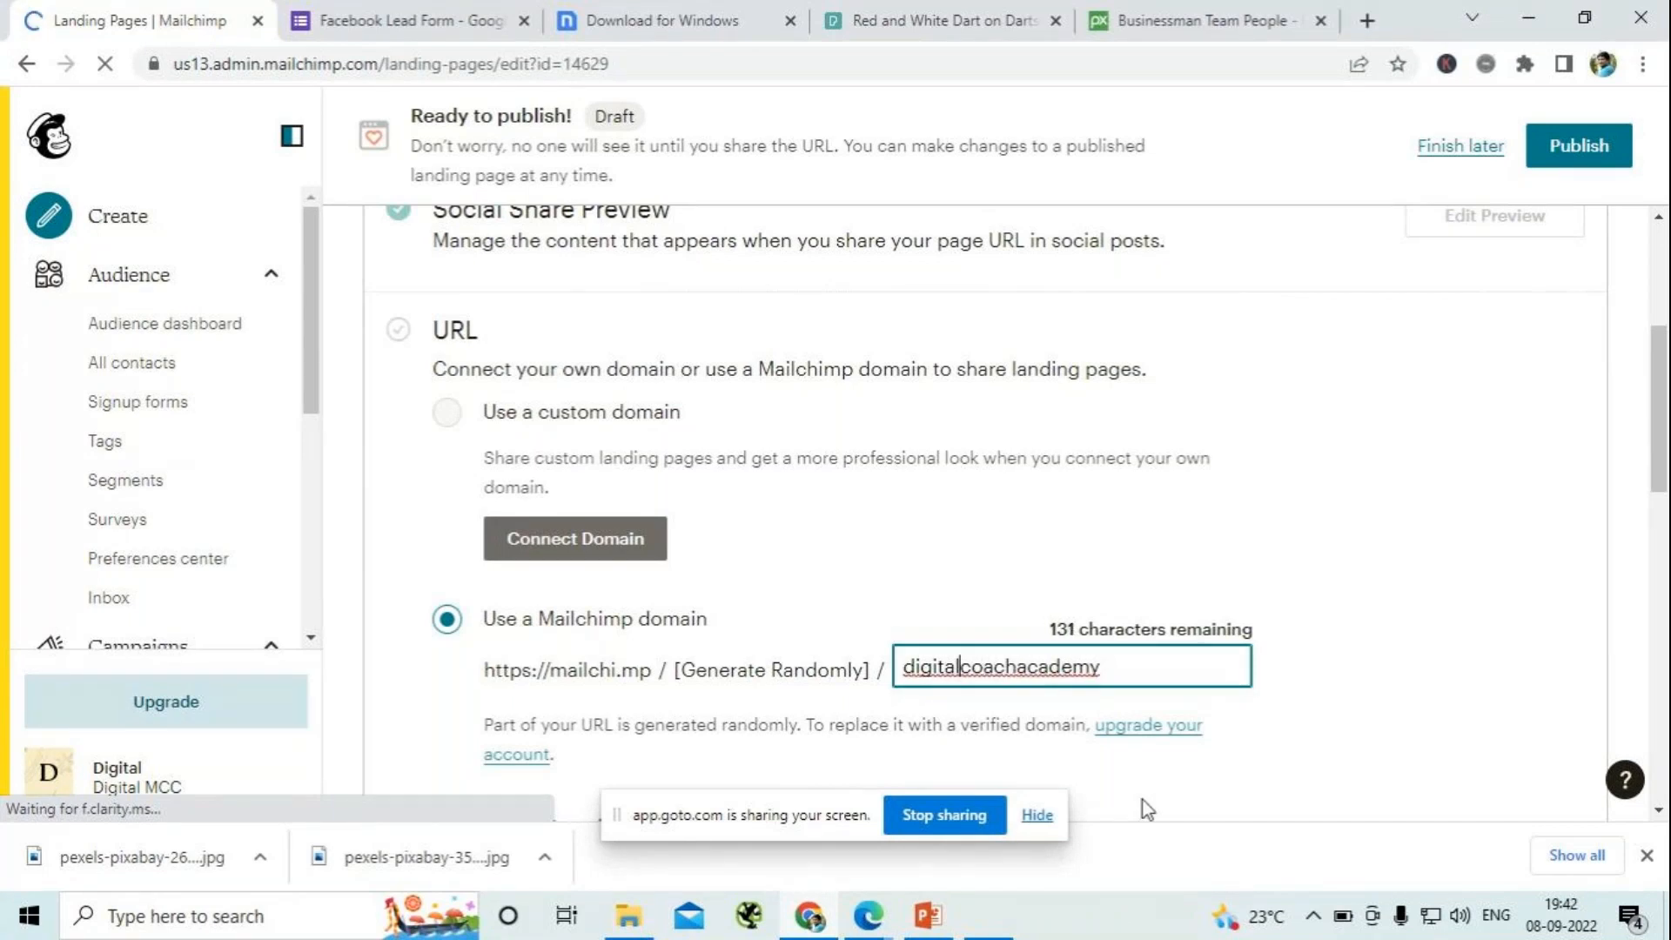
pyautogui.click(1438, 583)
# - Review the landing page's content, audience and URL settings and publish the page
pyautogui.scroll(-4, 1415, 531)
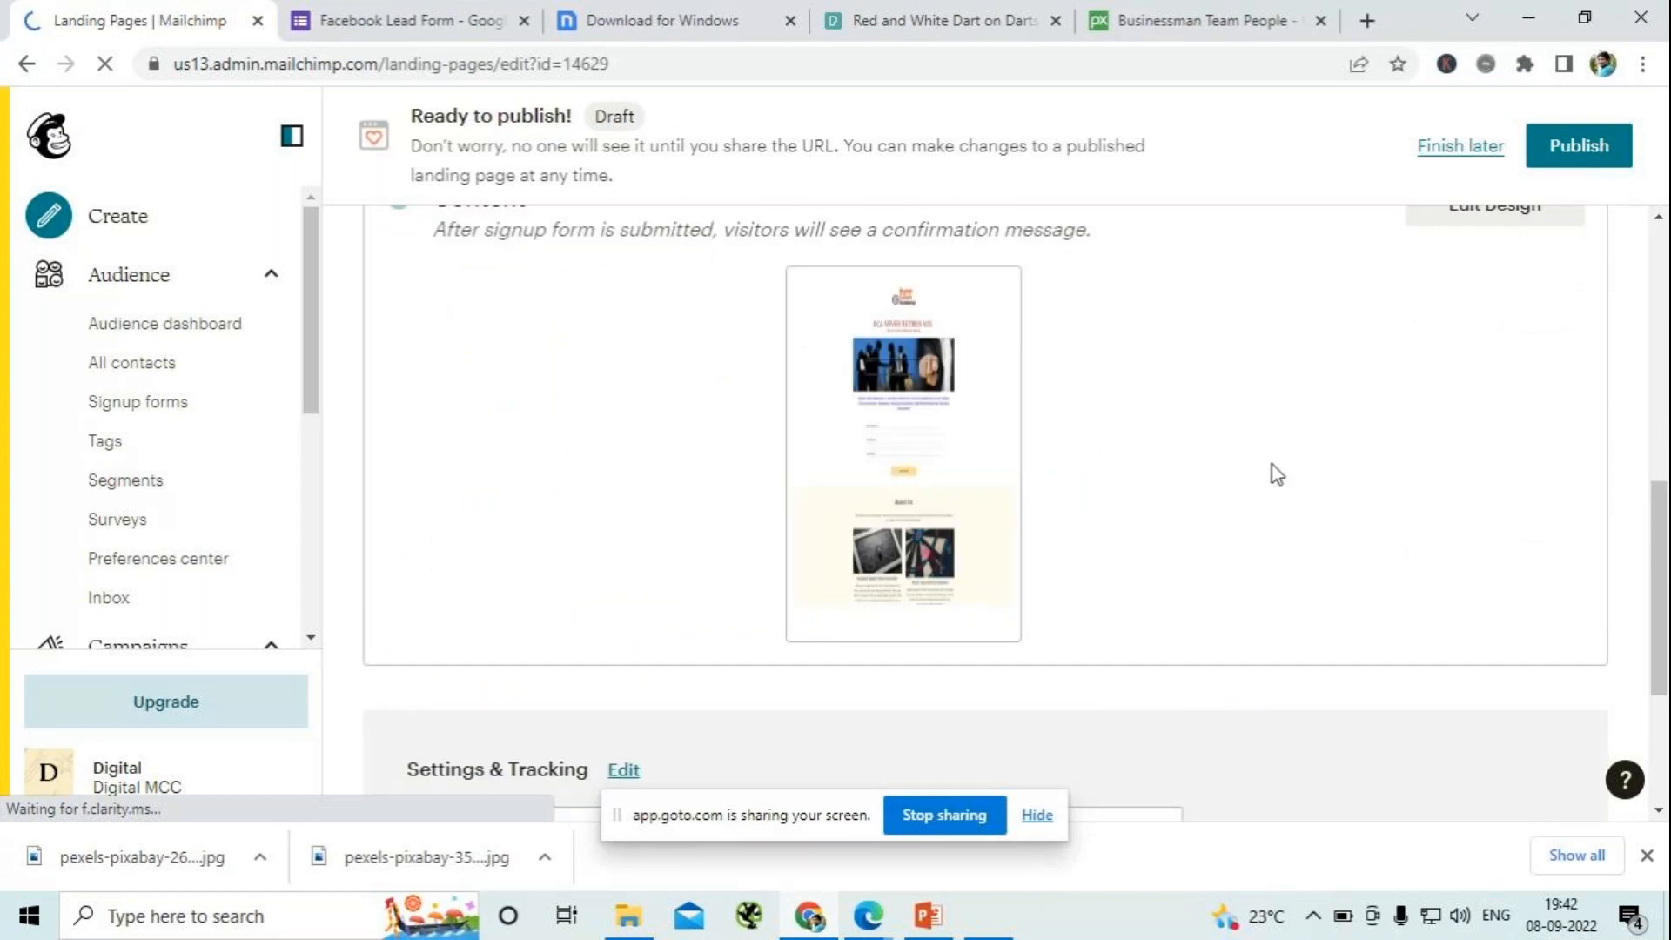
pyautogui.scroll(3, 1267, 468)
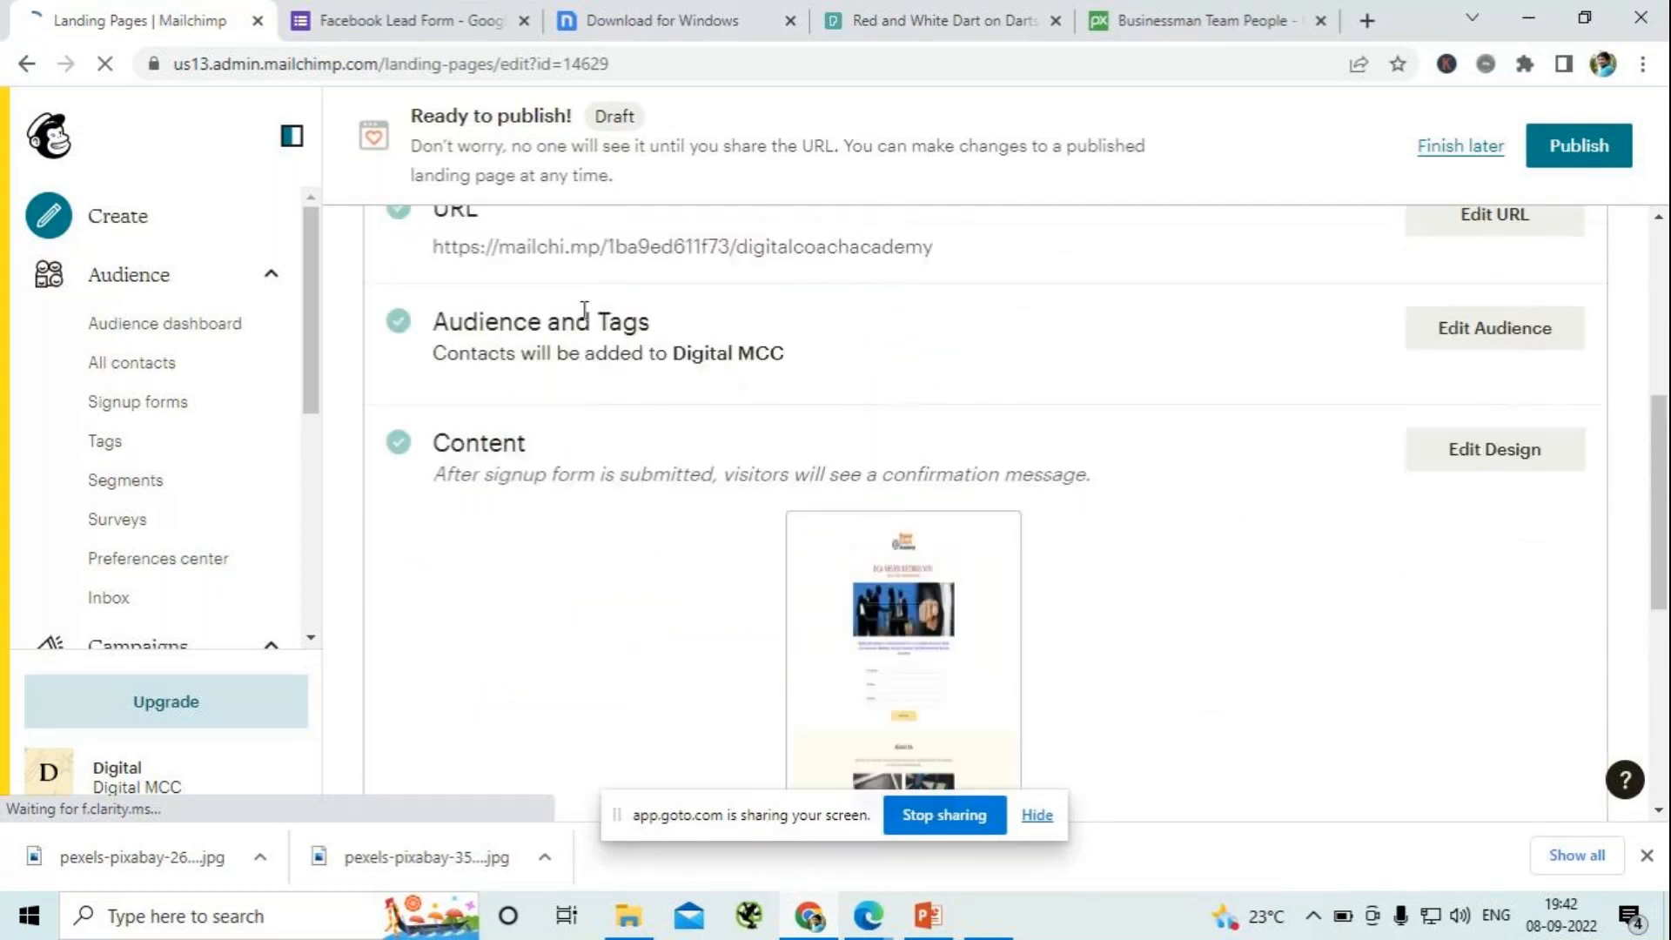
pyautogui.scroll(2, 715, 405)
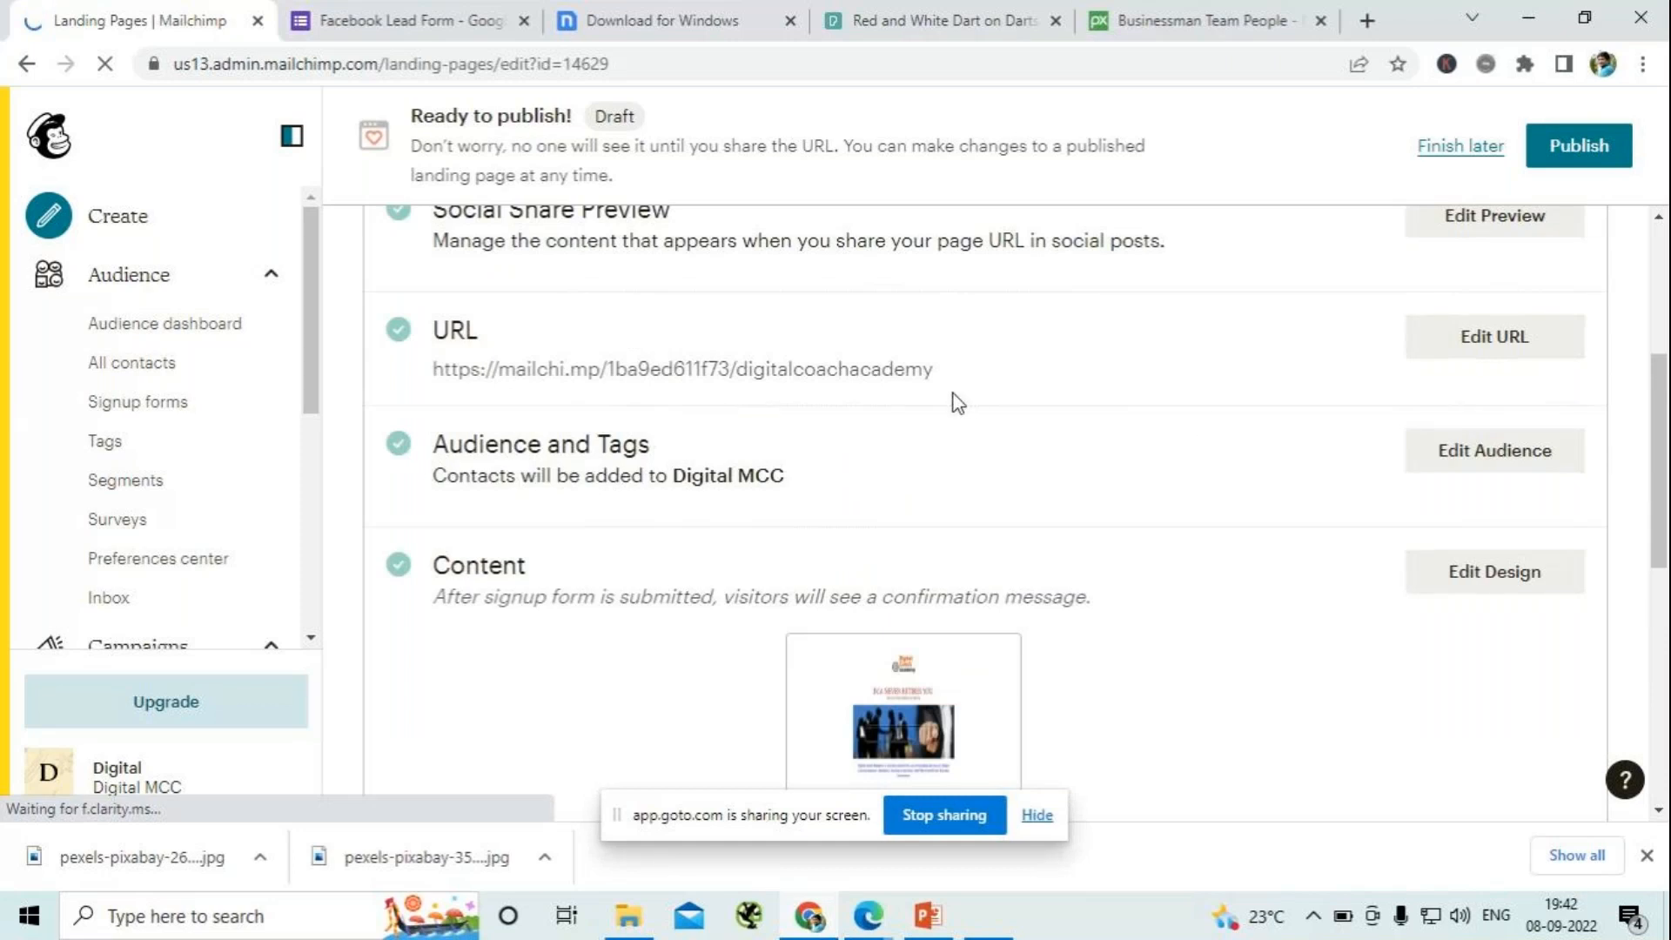
pyautogui.moveTo(948, 370); pyautogui.dragTo(566, 372)
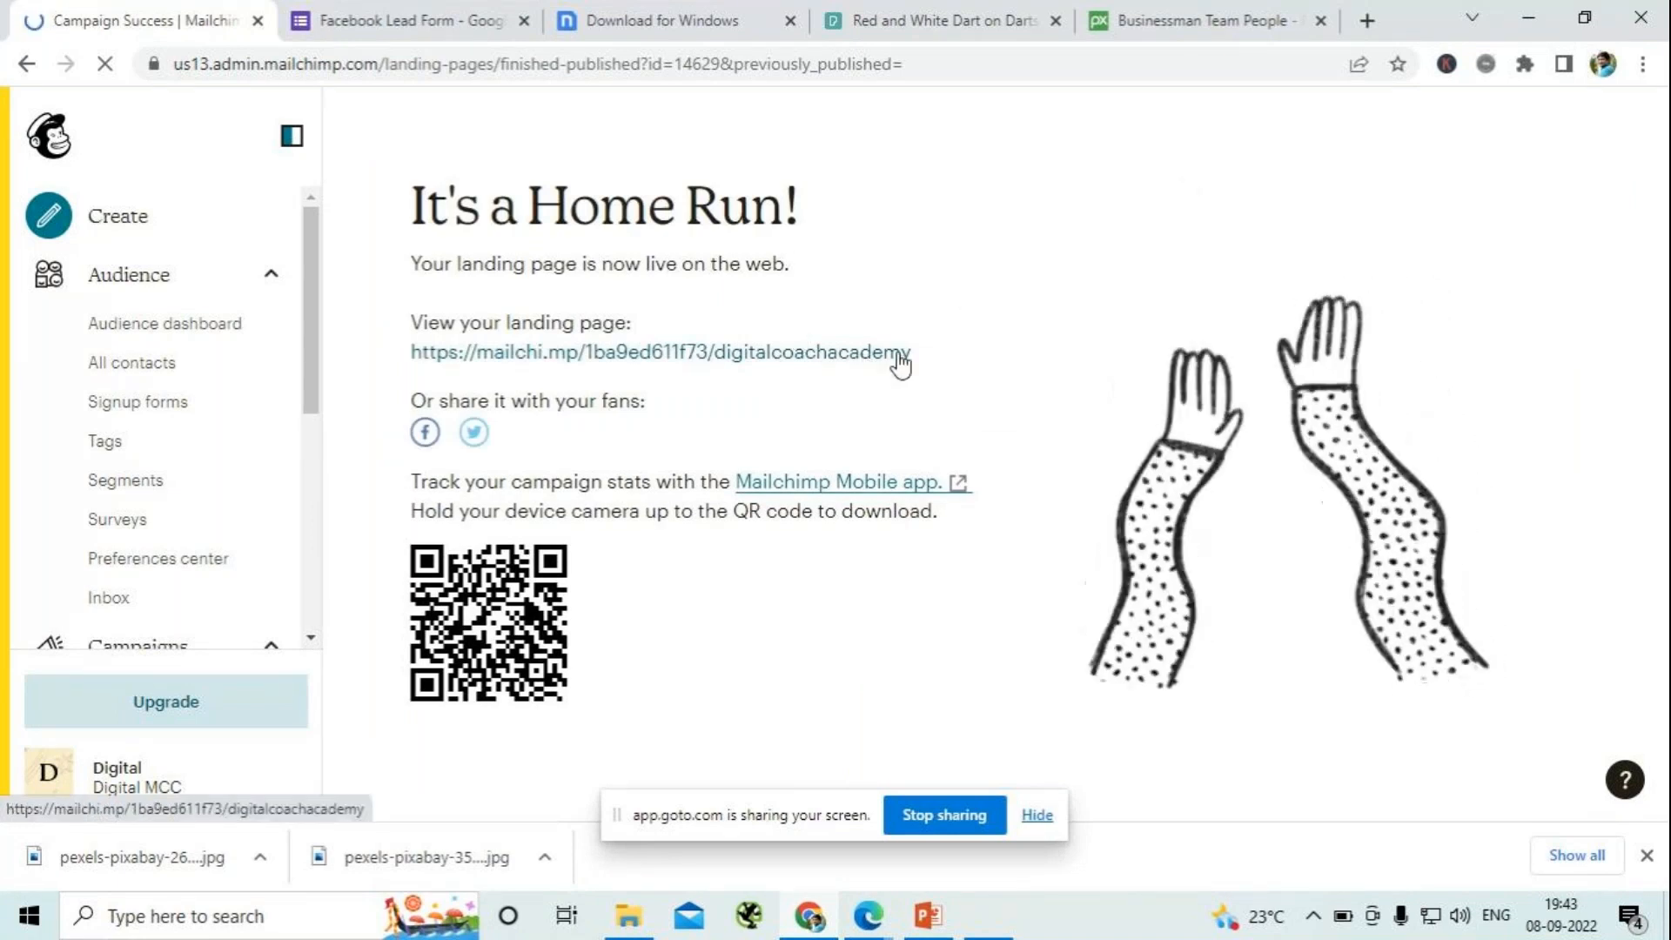
# - Open the published landing page's link in a new tab and switch to it
pyautogui.rightClick(871, 353)
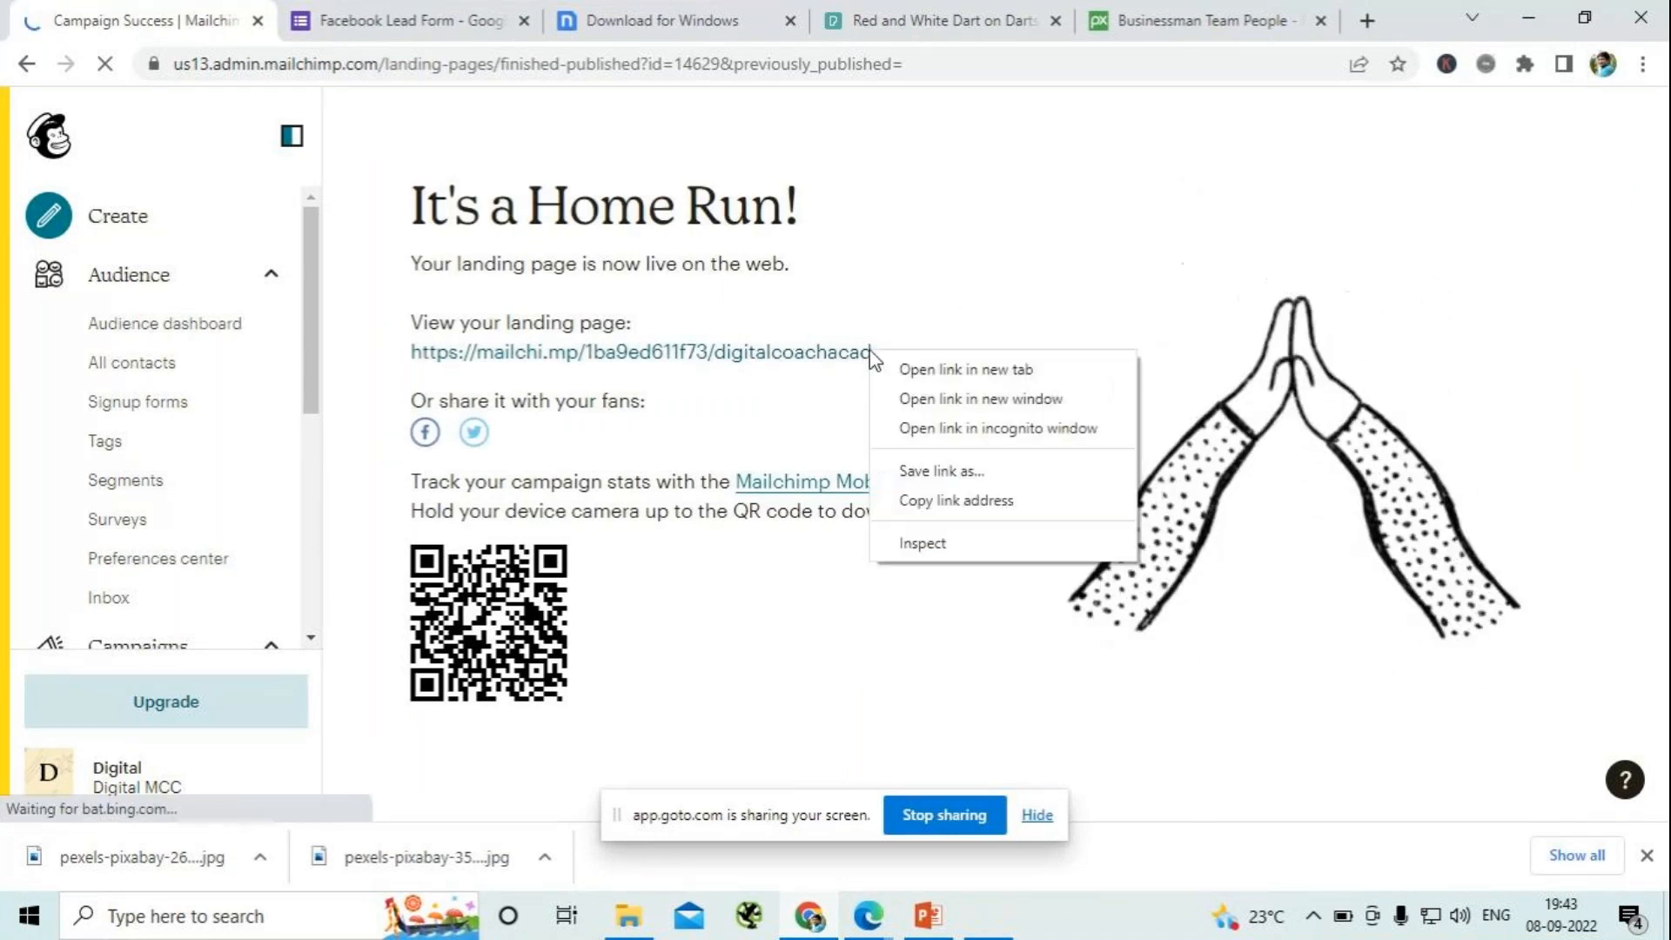
pyautogui.click(923, 369)
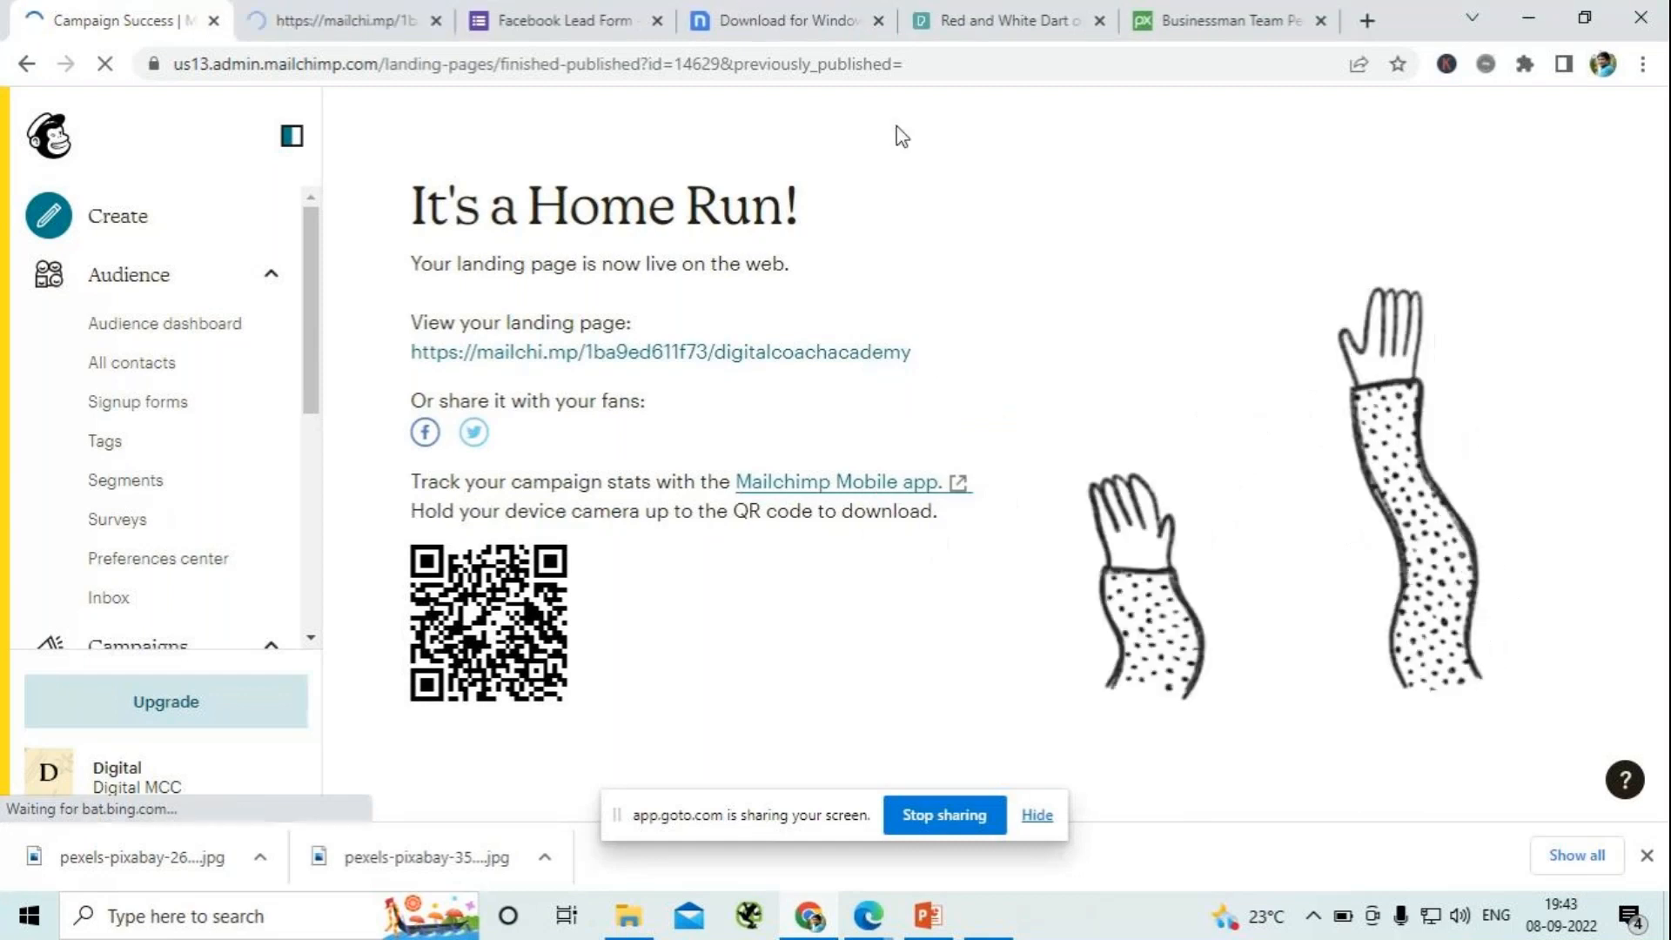
pyautogui.click(383, 26)
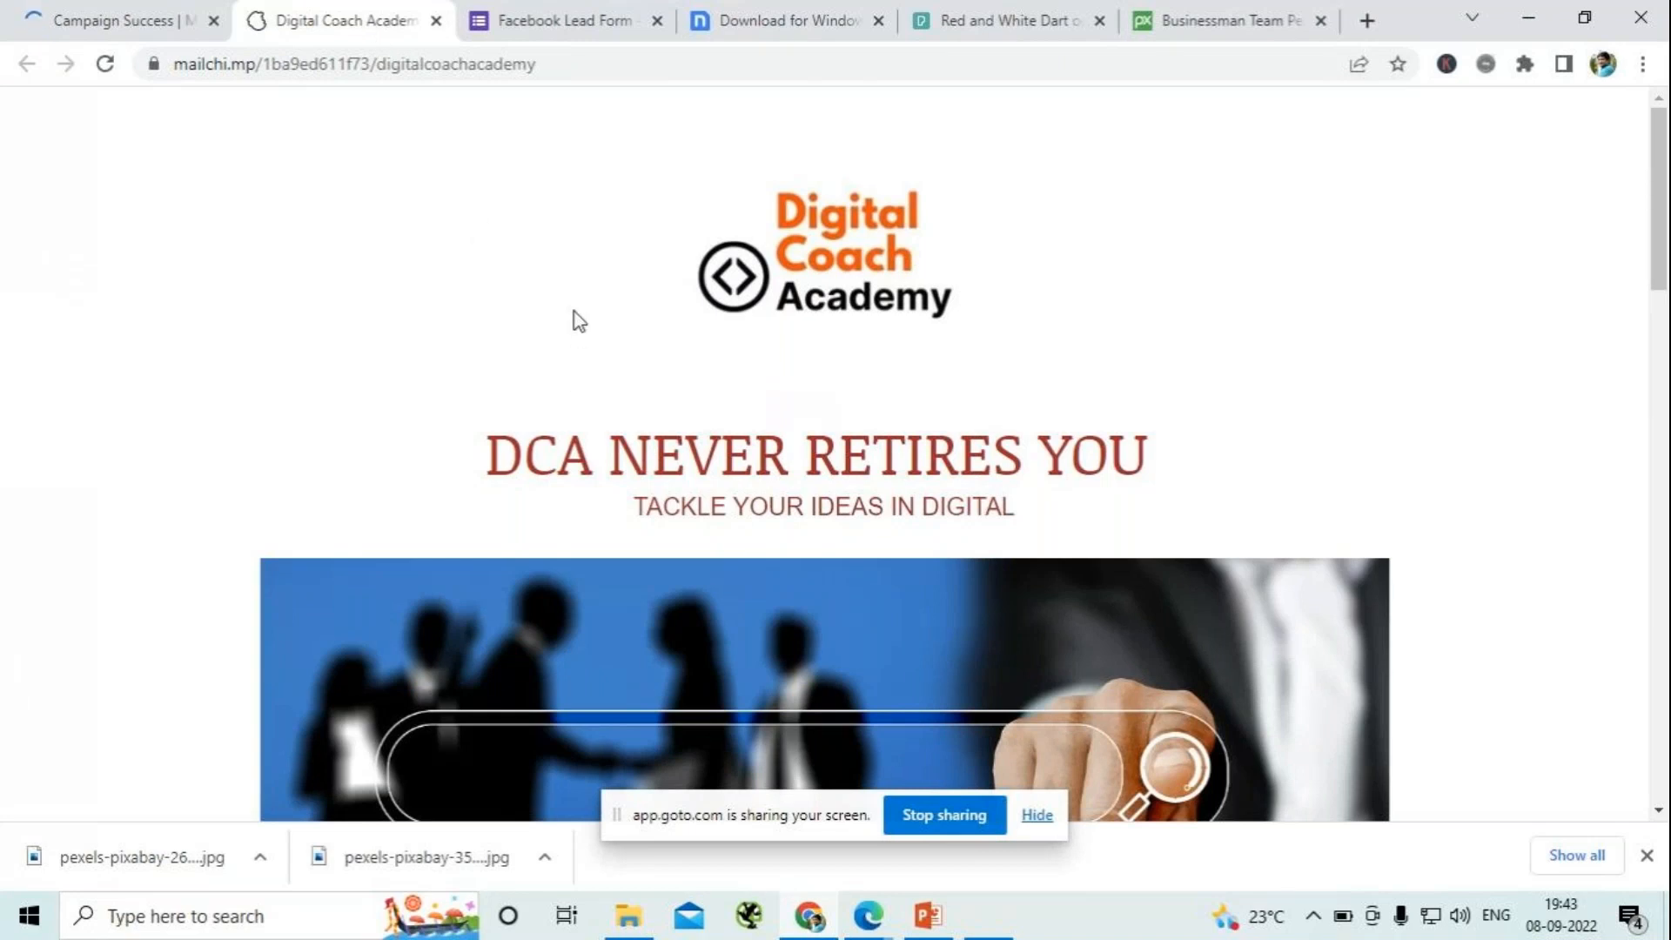
# - Look through the live landing page down to the signup form and test submitting the form empty
pyautogui.scroll(-2, 574, 318)
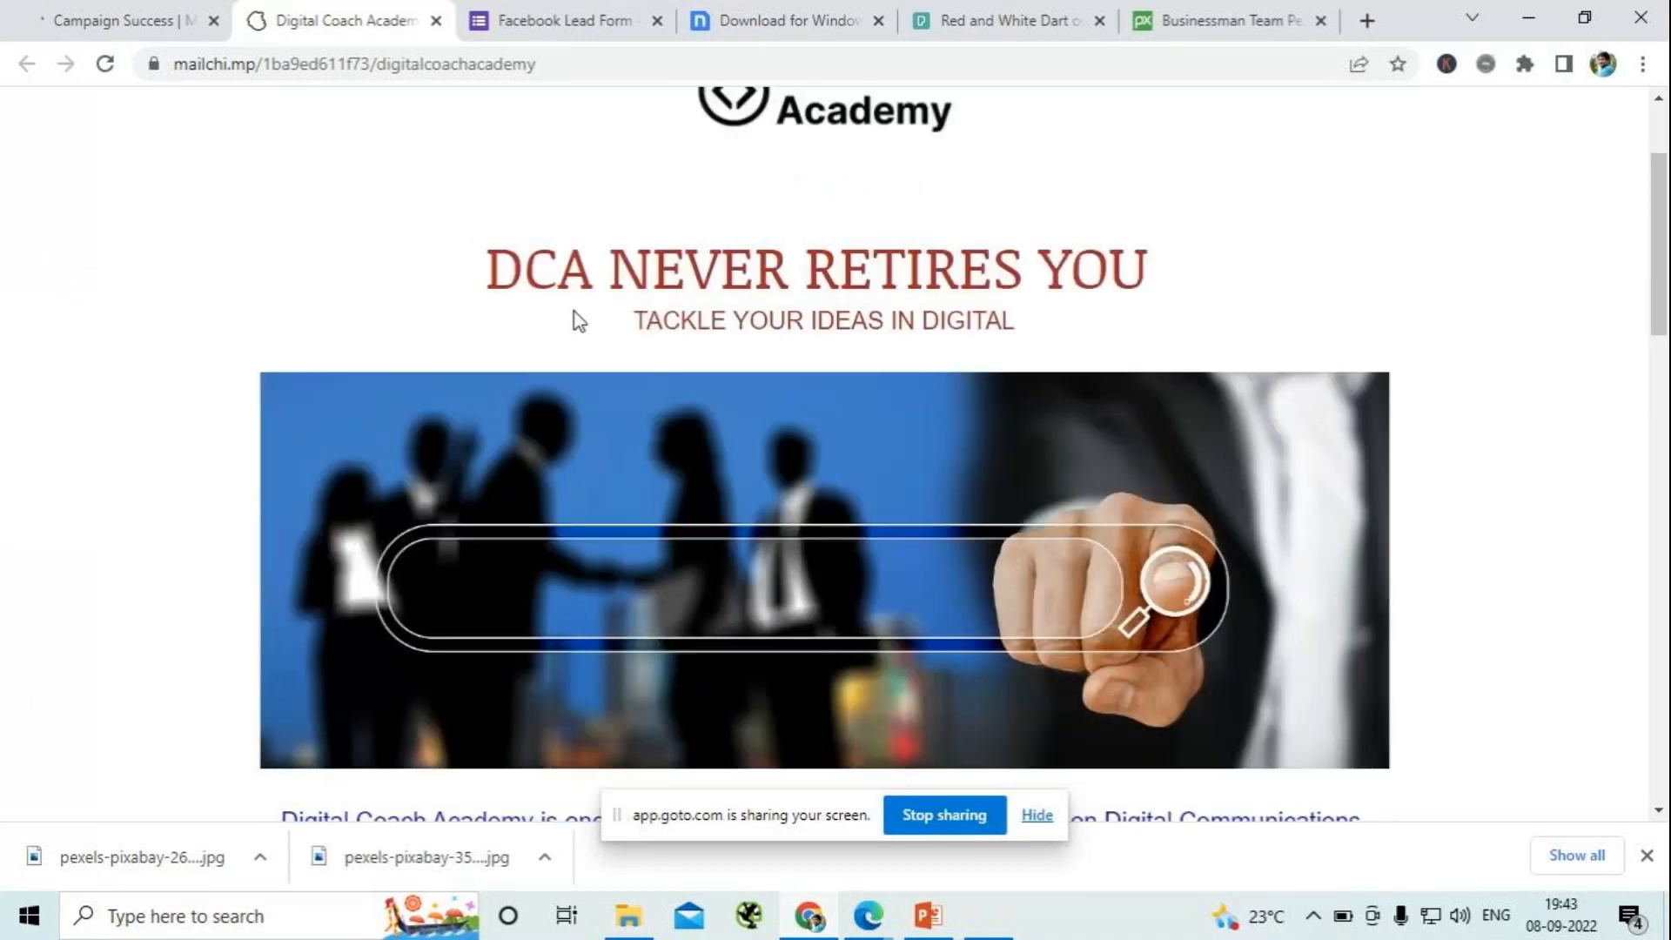
pyautogui.scroll(-5, 574, 317)
pyautogui.scroll(-1, 574, 317)
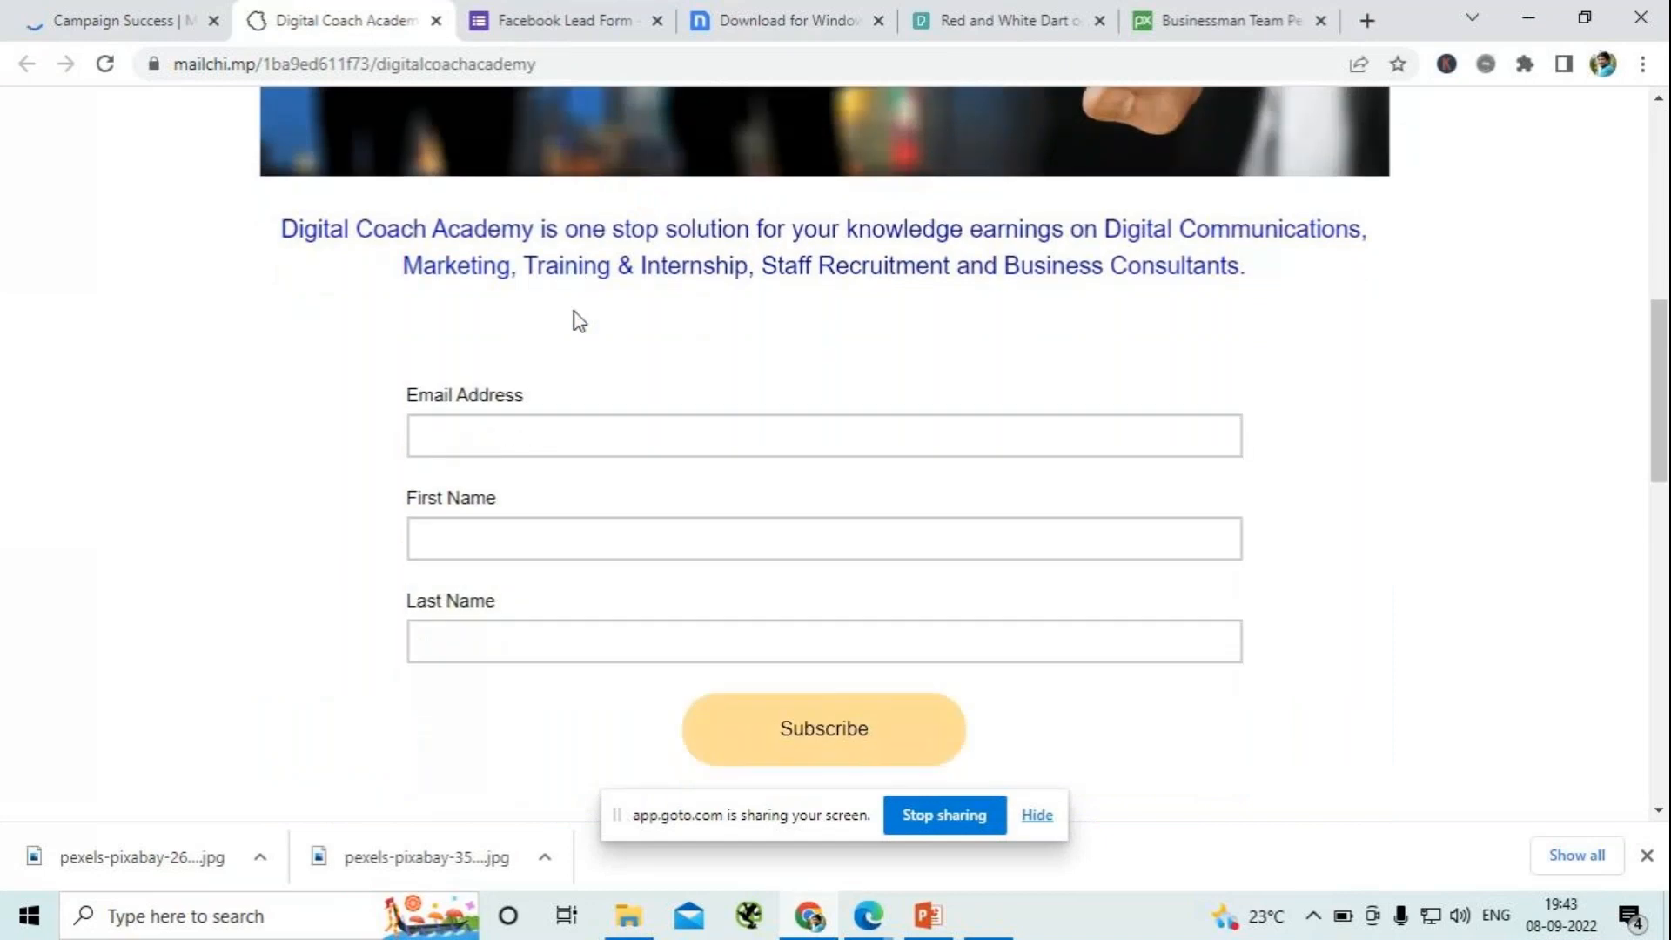
pyautogui.scroll(-12, 574, 317)
pyautogui.scroll(9, 574, 305)
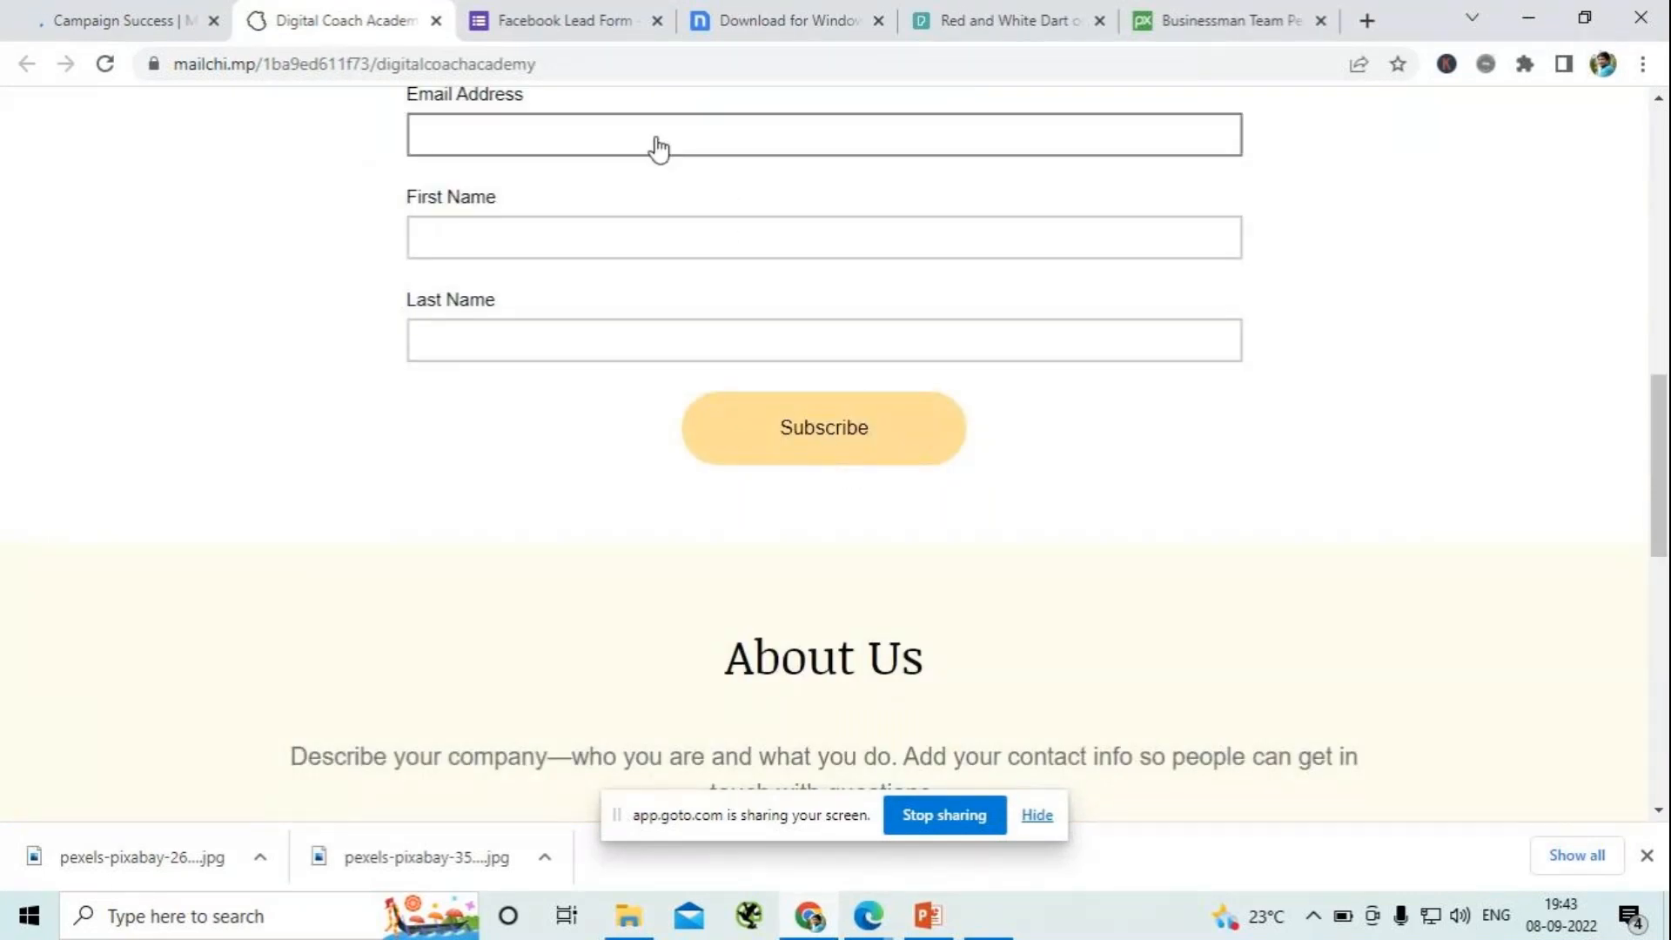
pyautogui.click(864, 452)
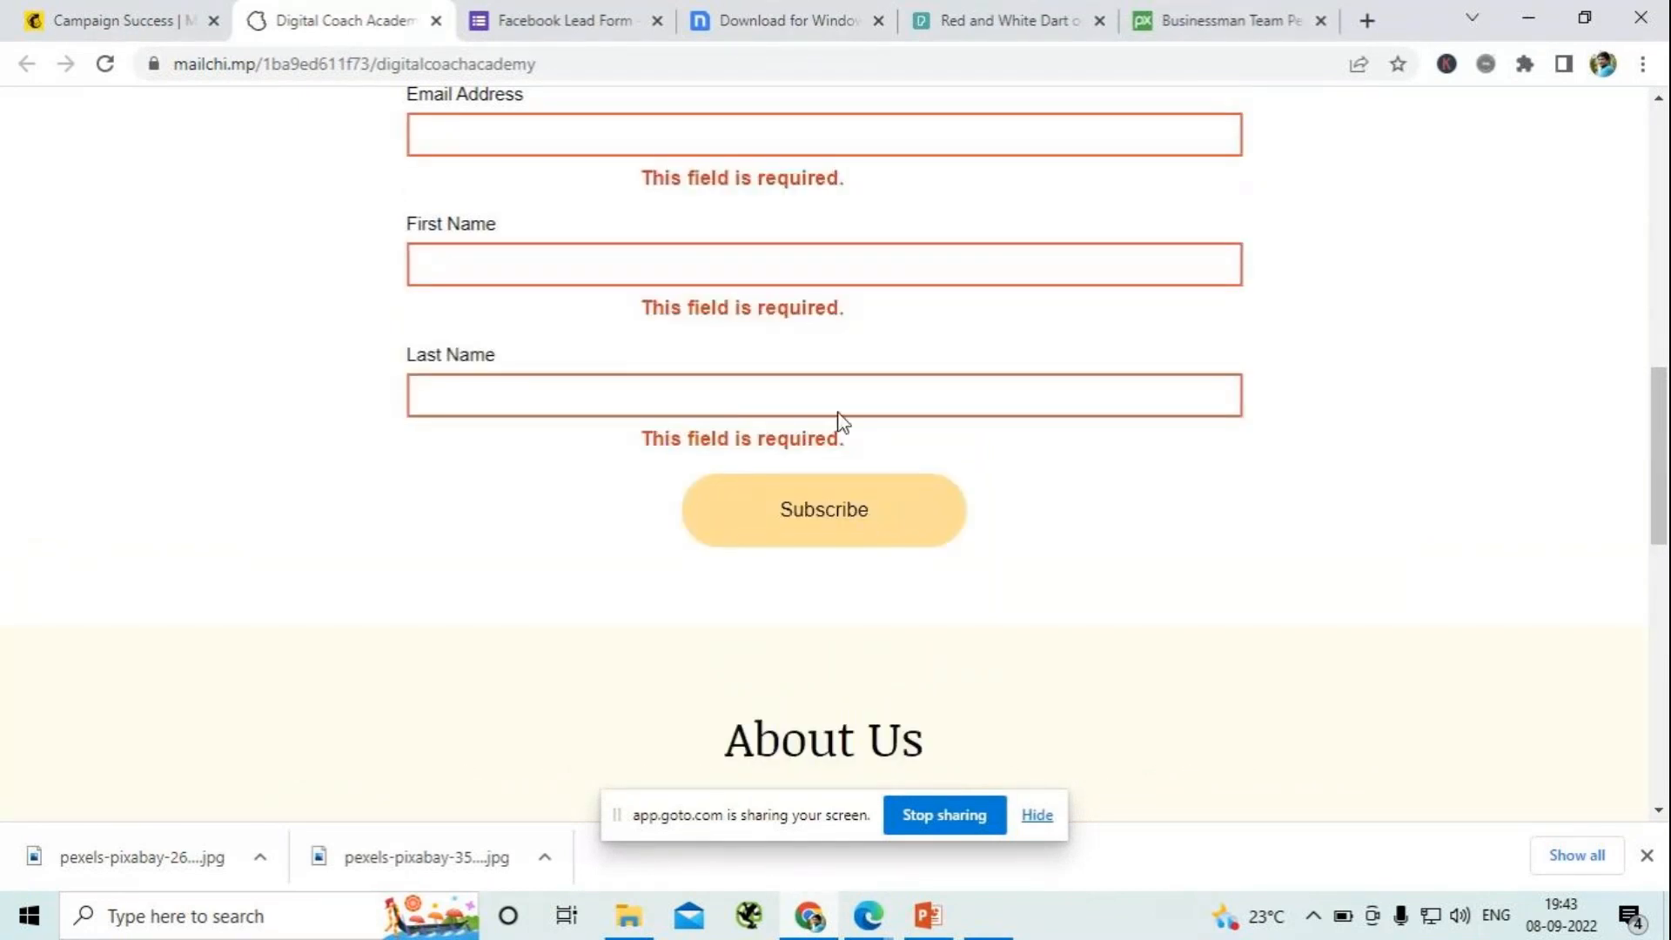
# - Enter the subscriber's e-mail address in the live page's signup form
pyautogui.click(581, 135)
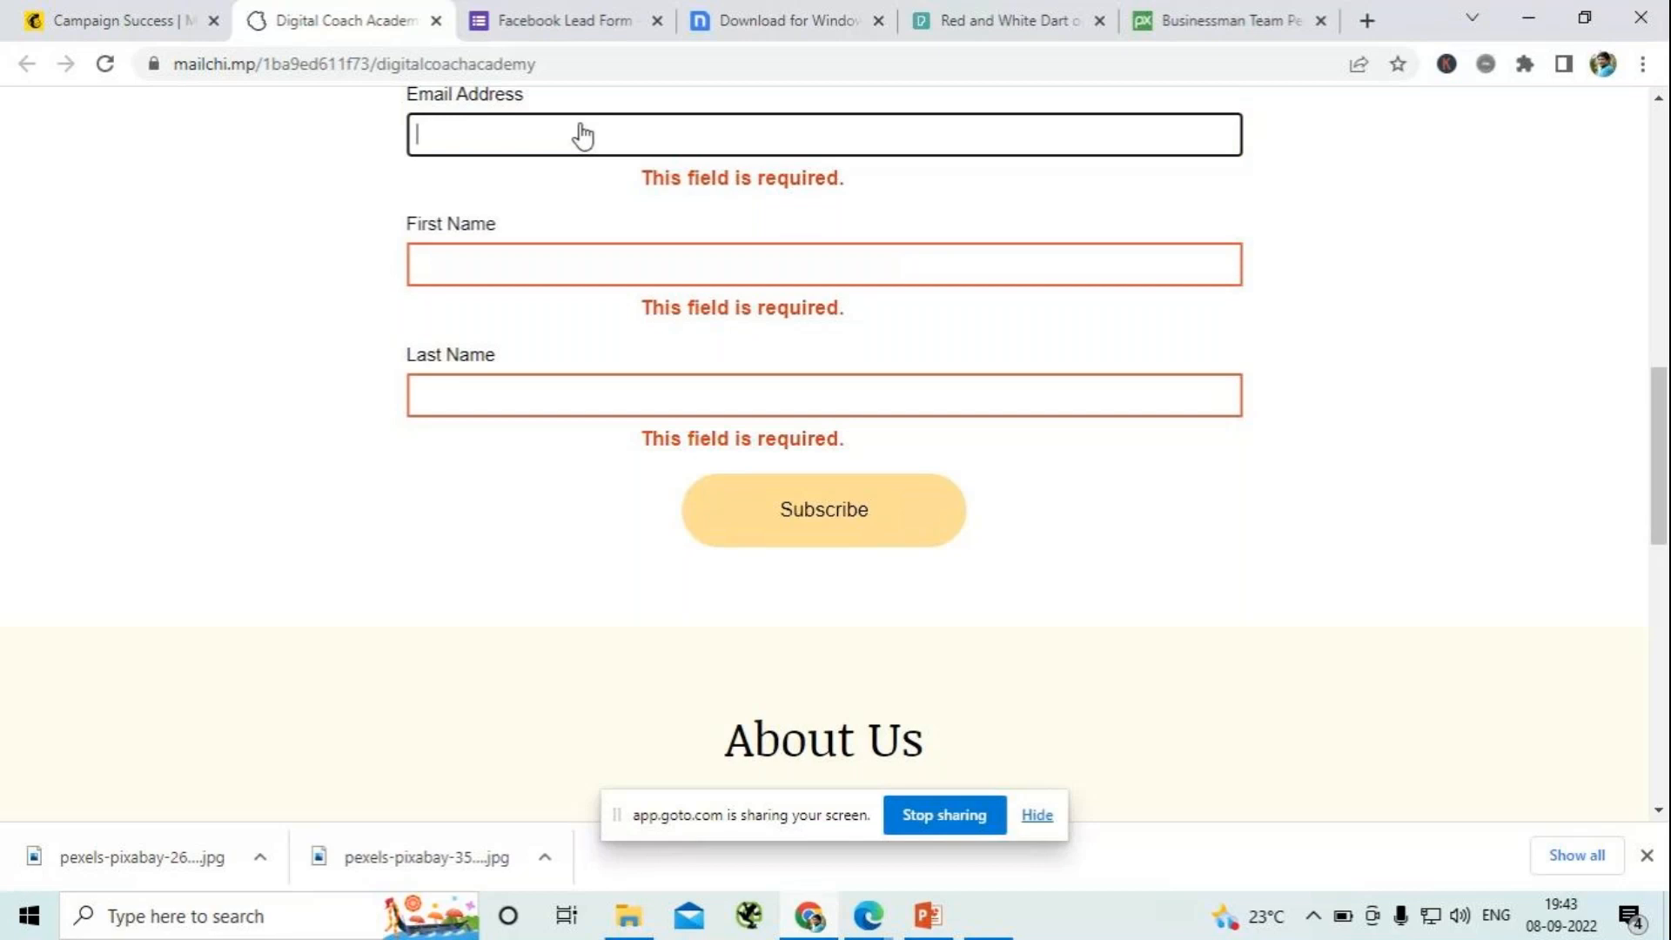
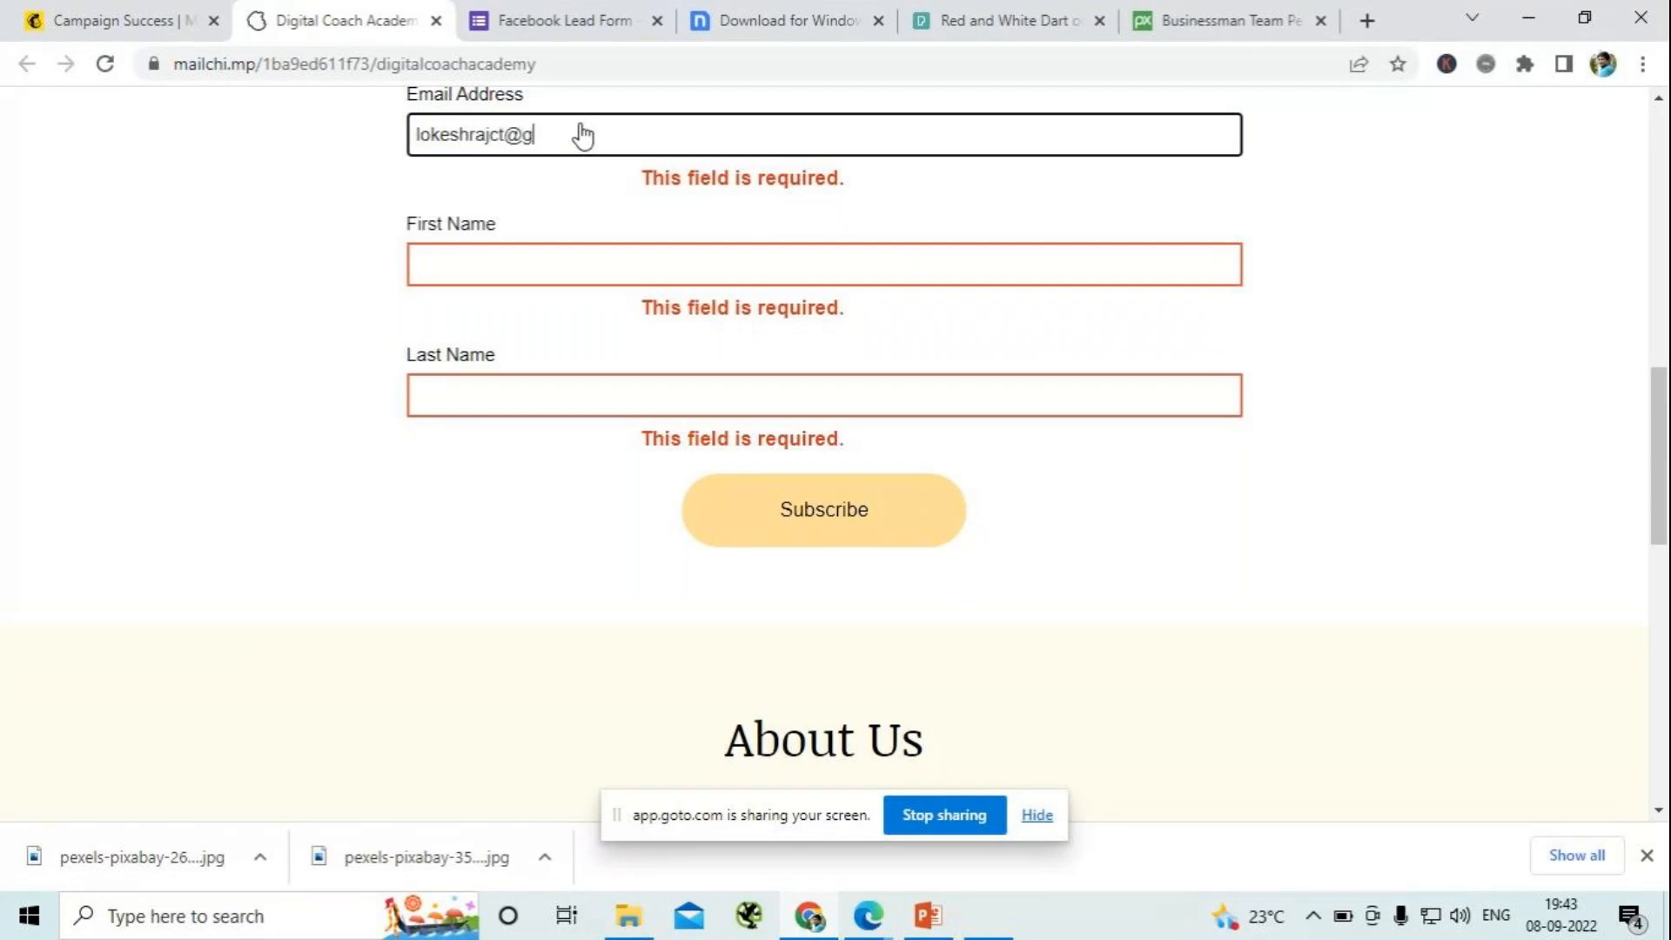
# - Enter the subscriber's first and last name in the signup form and submit the subscription
pyautogui.click(585, 273)
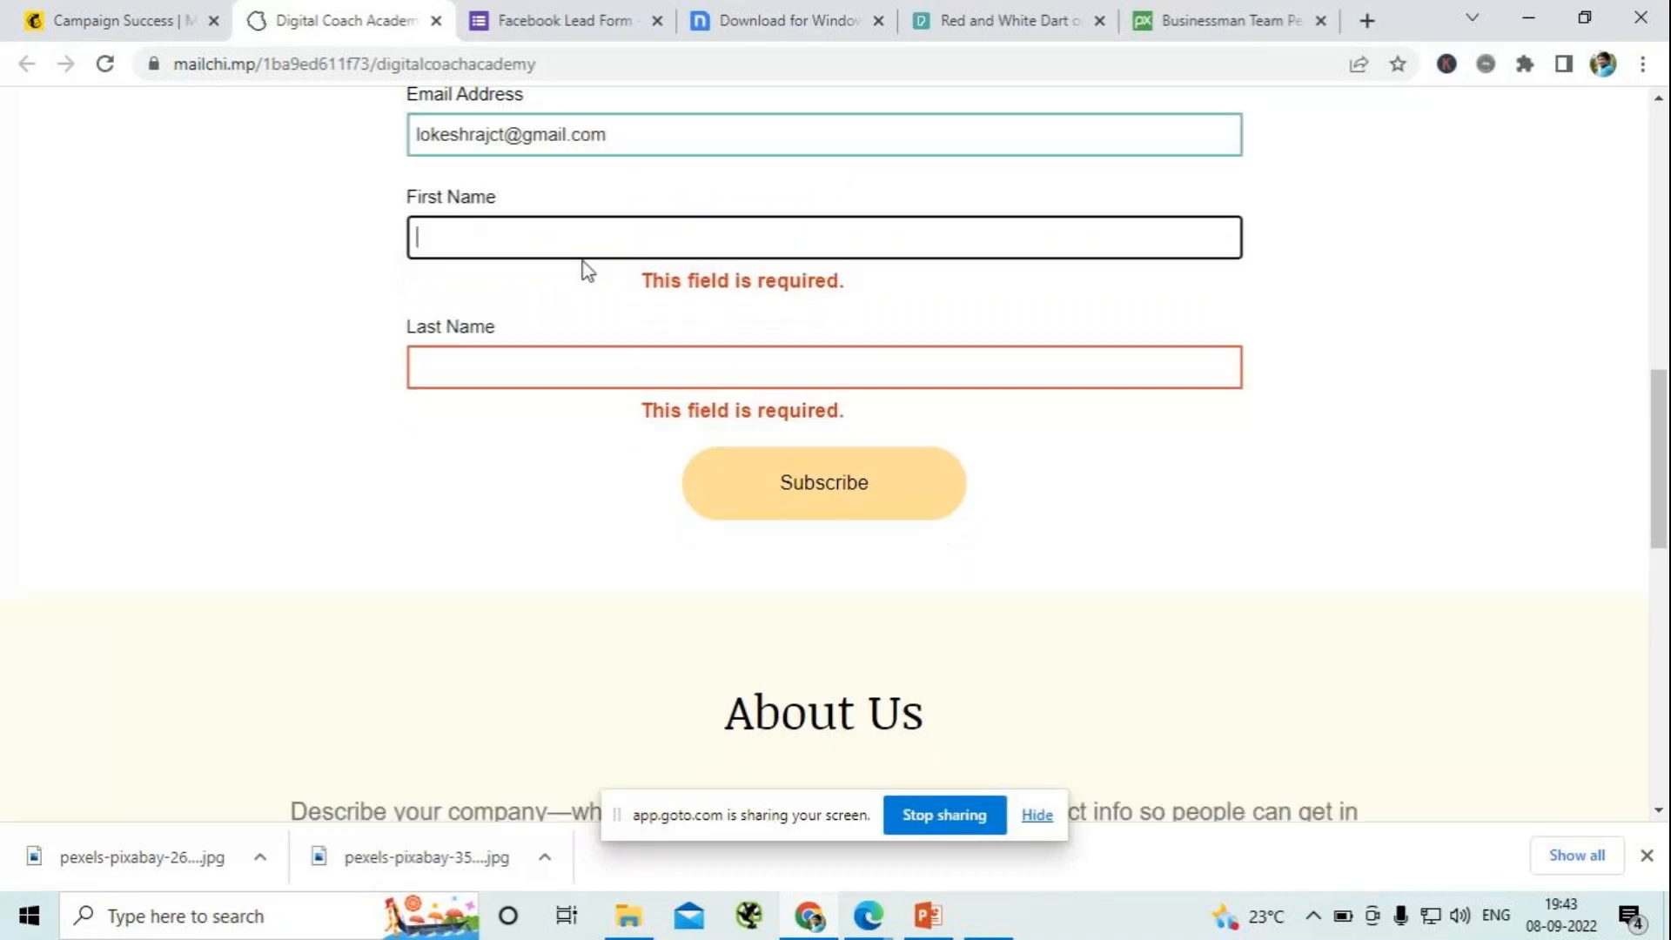
pyautogui.click(583, 370)
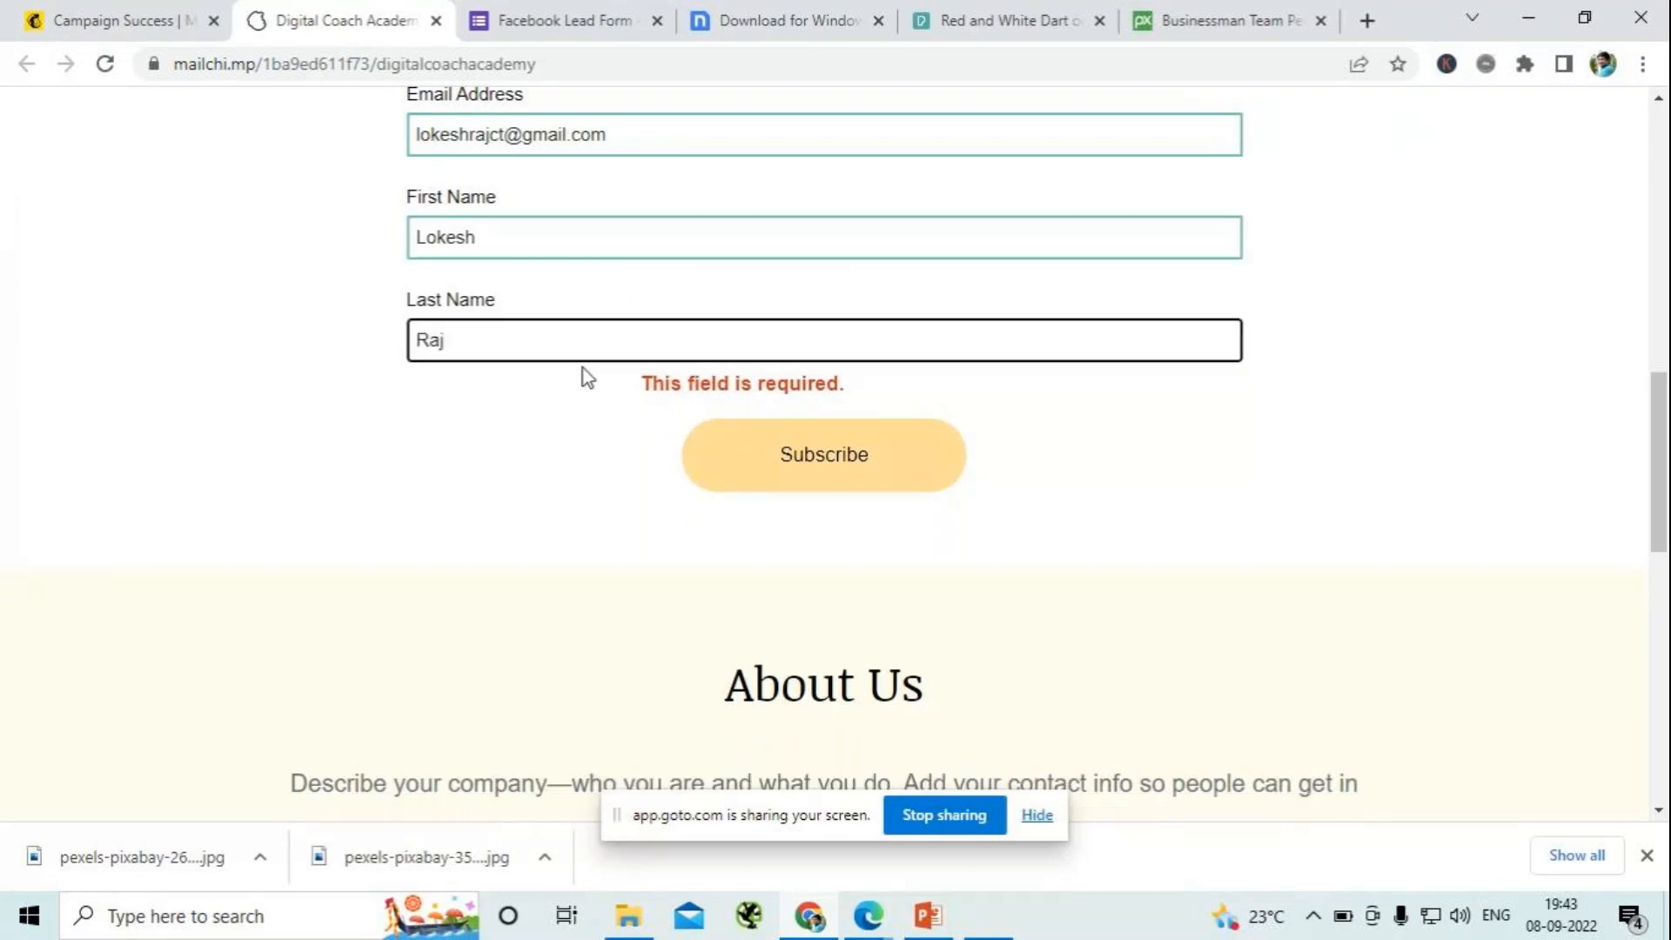
pyautogui.click(775, 470)
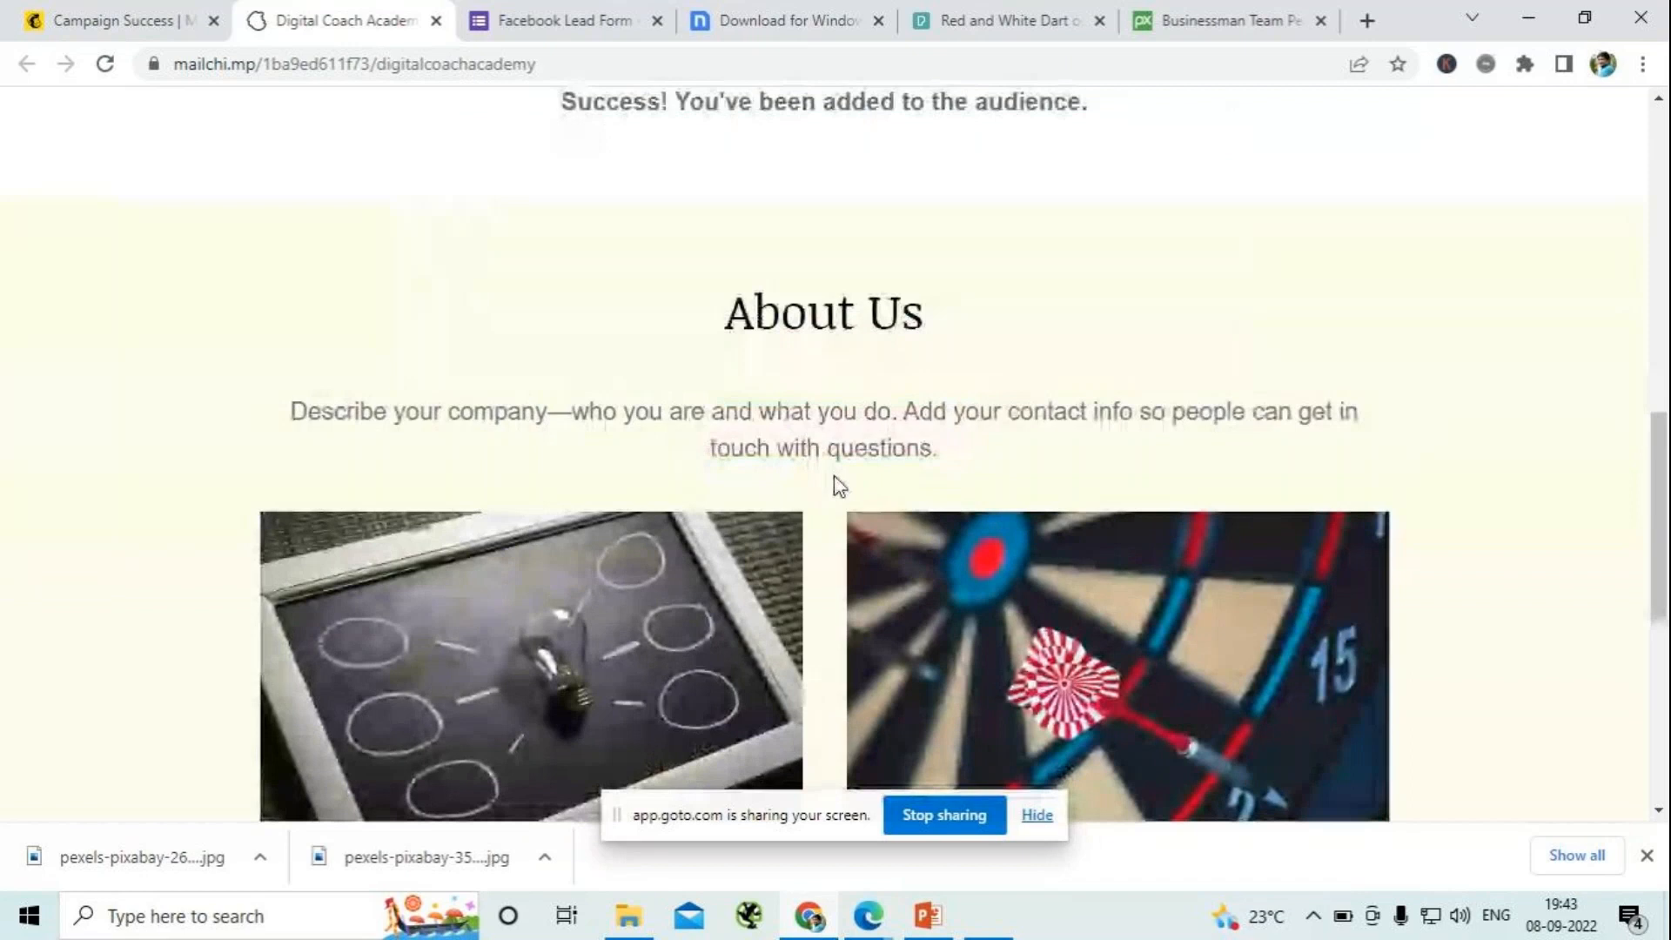
# - Review the live landing page after the subscription, from the About Us section to the footer and back up to the logo
pyautogui.scroll(-6, 851, 473)
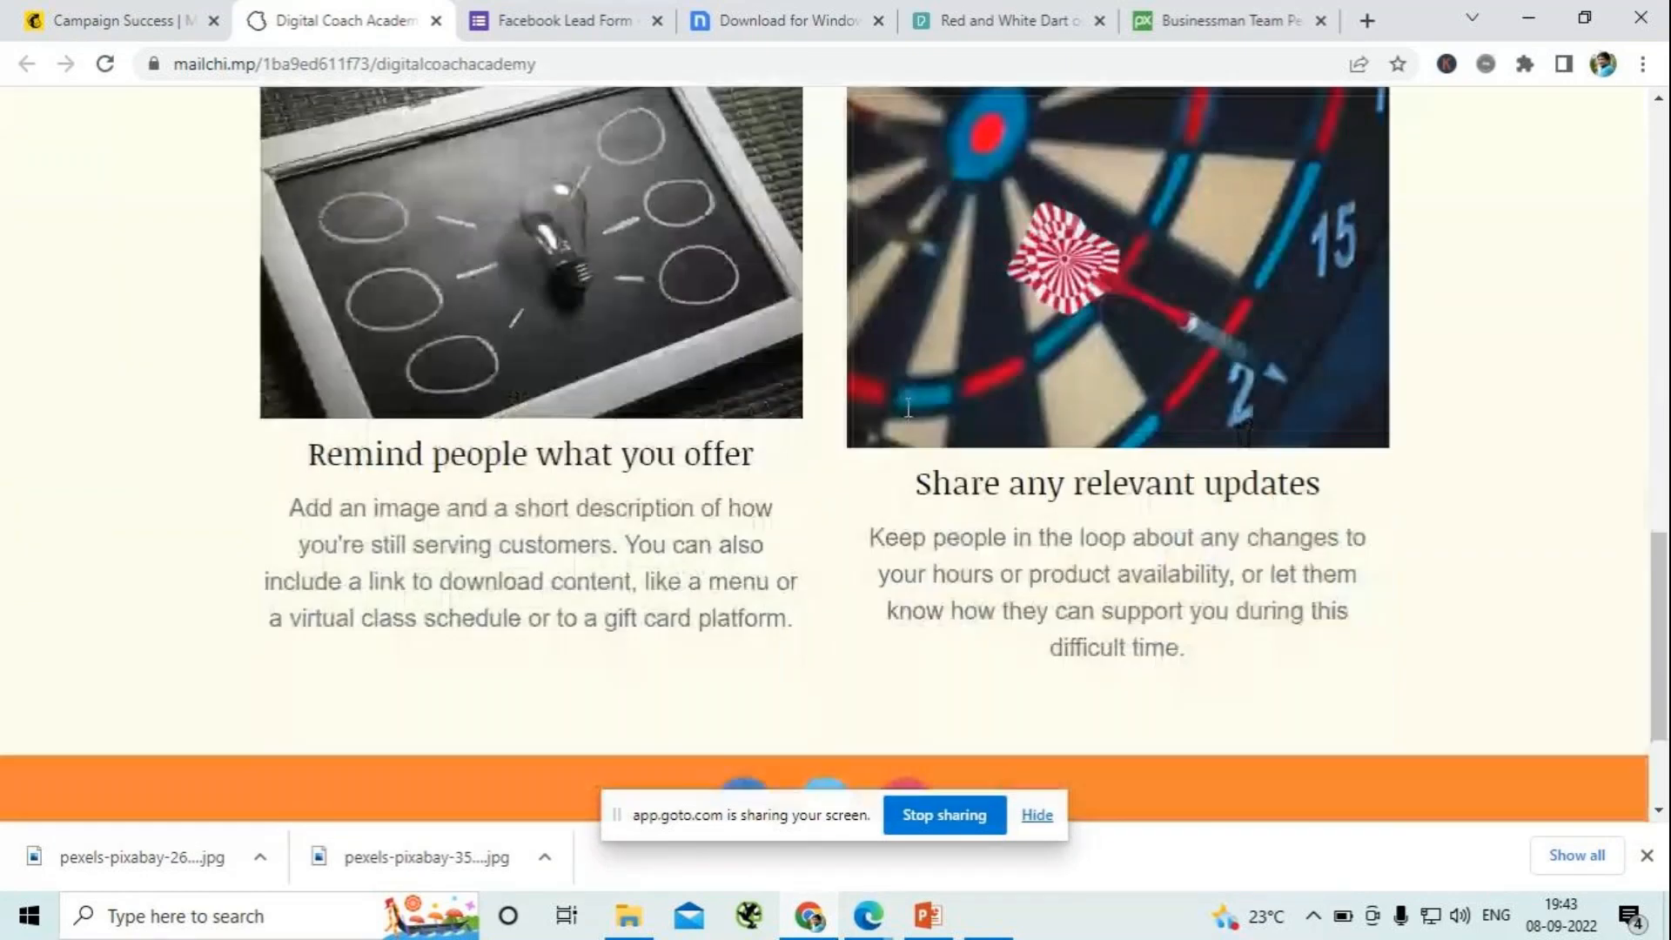
pyautogui.scroll(9, 945, 396)
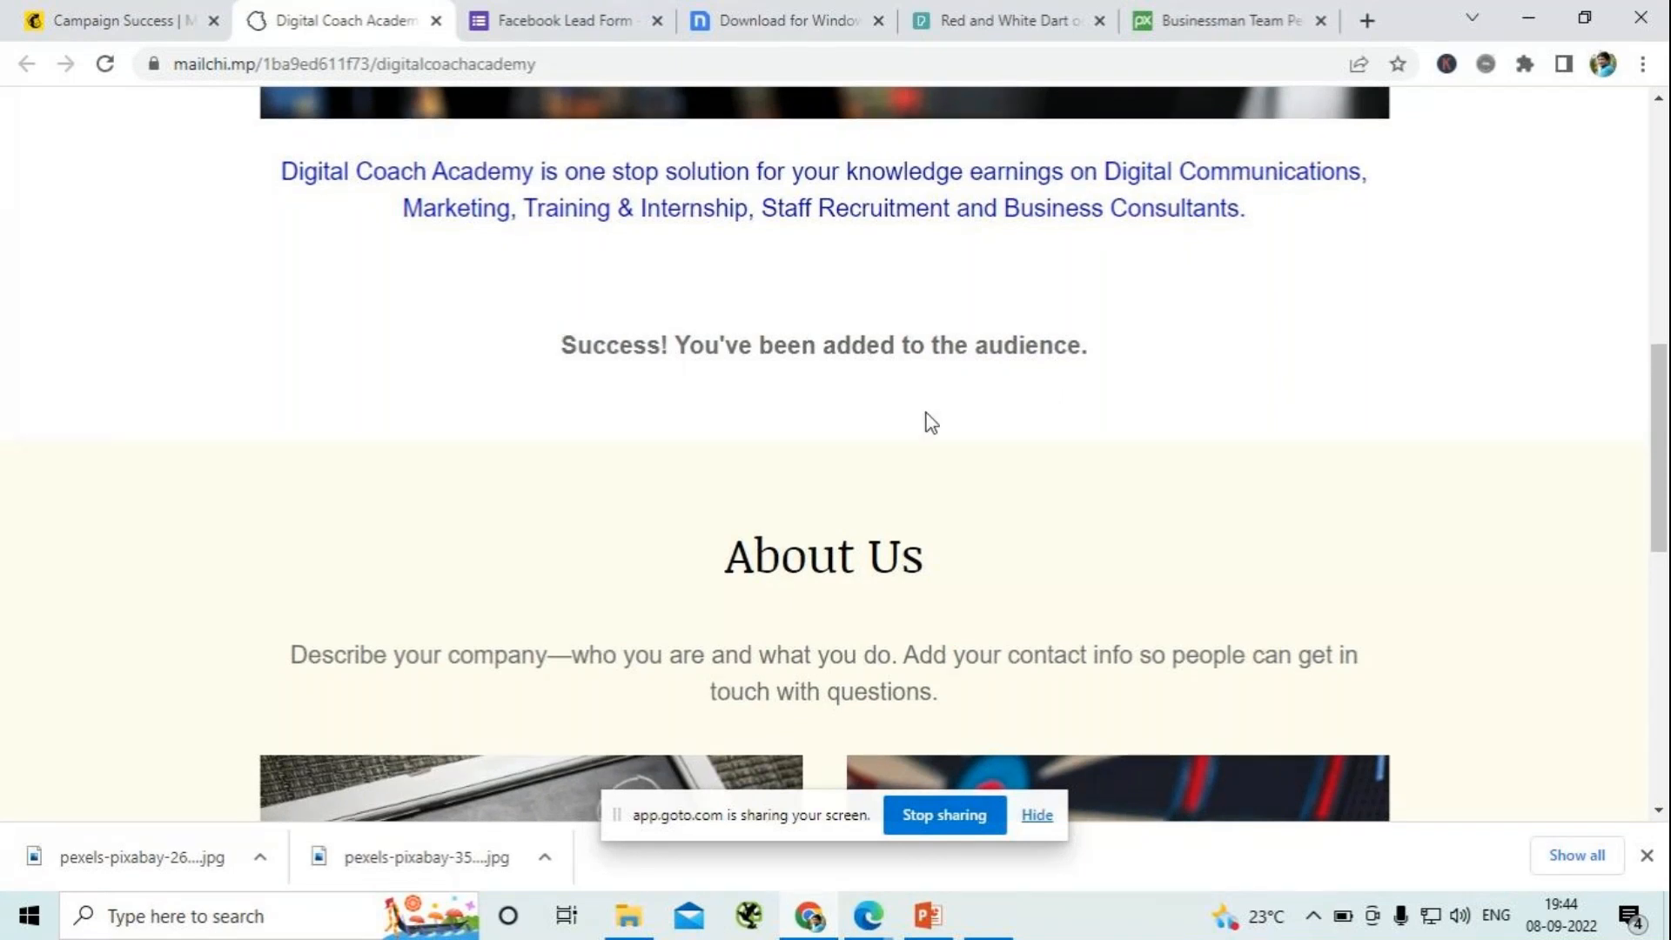
pyautogui.scroll(-10, 930, 423)
pyautogui.scroll(-1, 926, 414)
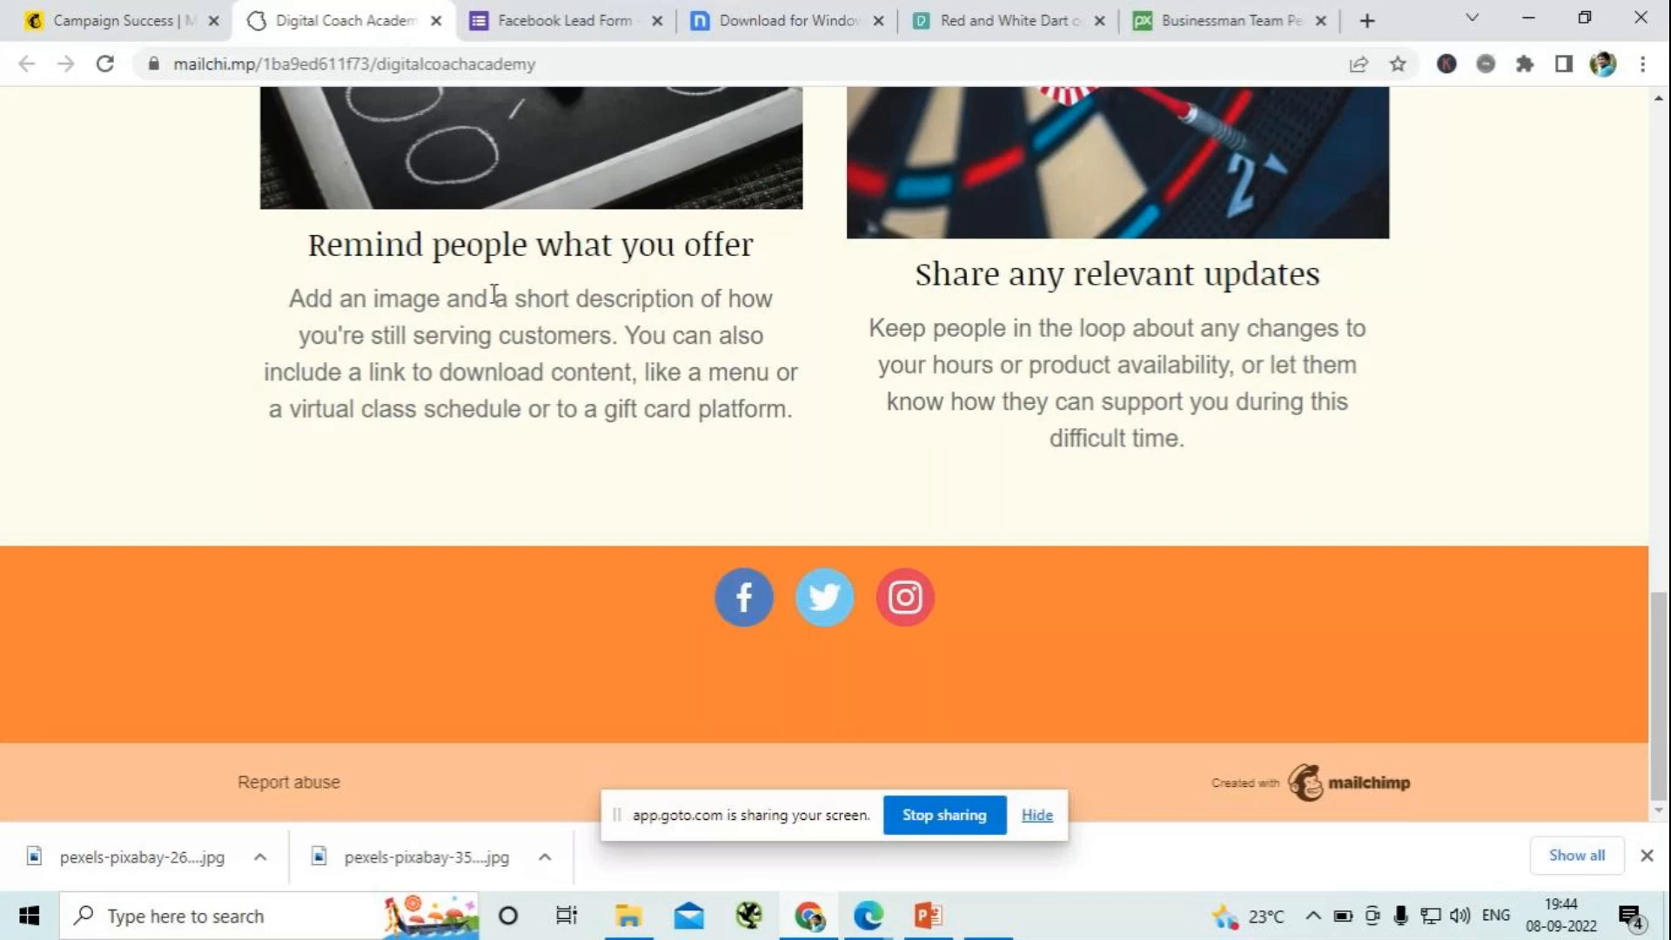
pyautogui.scroll(15, 589, 366)
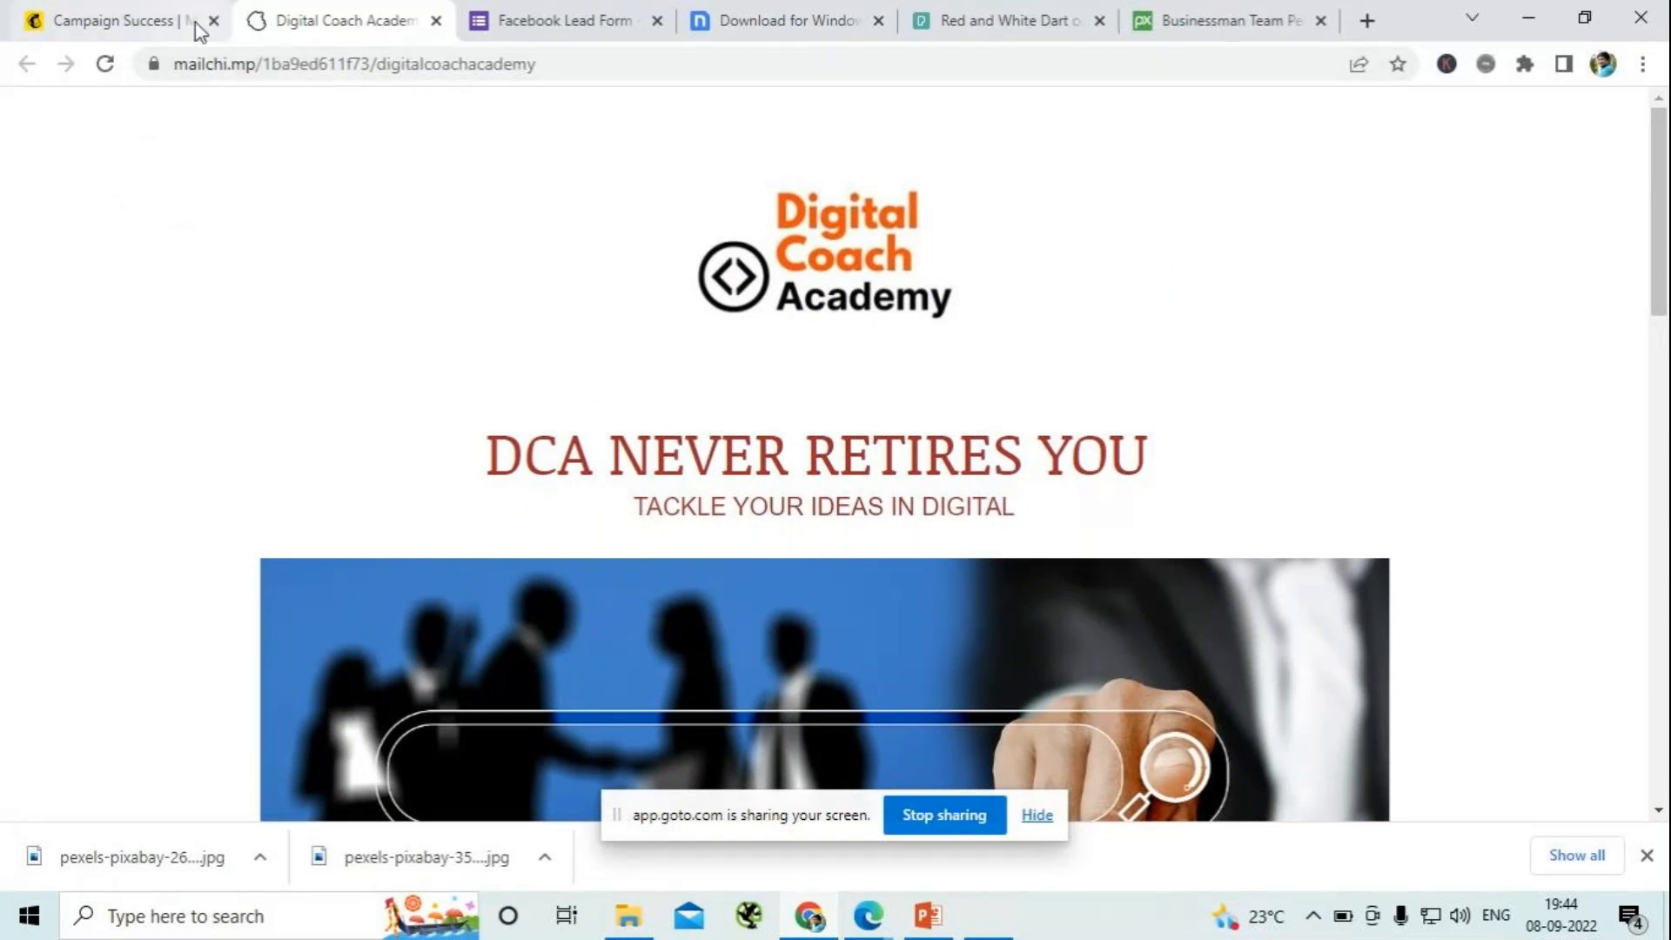
# - Switch to the Downloads folder, run the Nicepage-4.17.10 installer and retry the interrupted installation
pyautogui.click(157, 26)
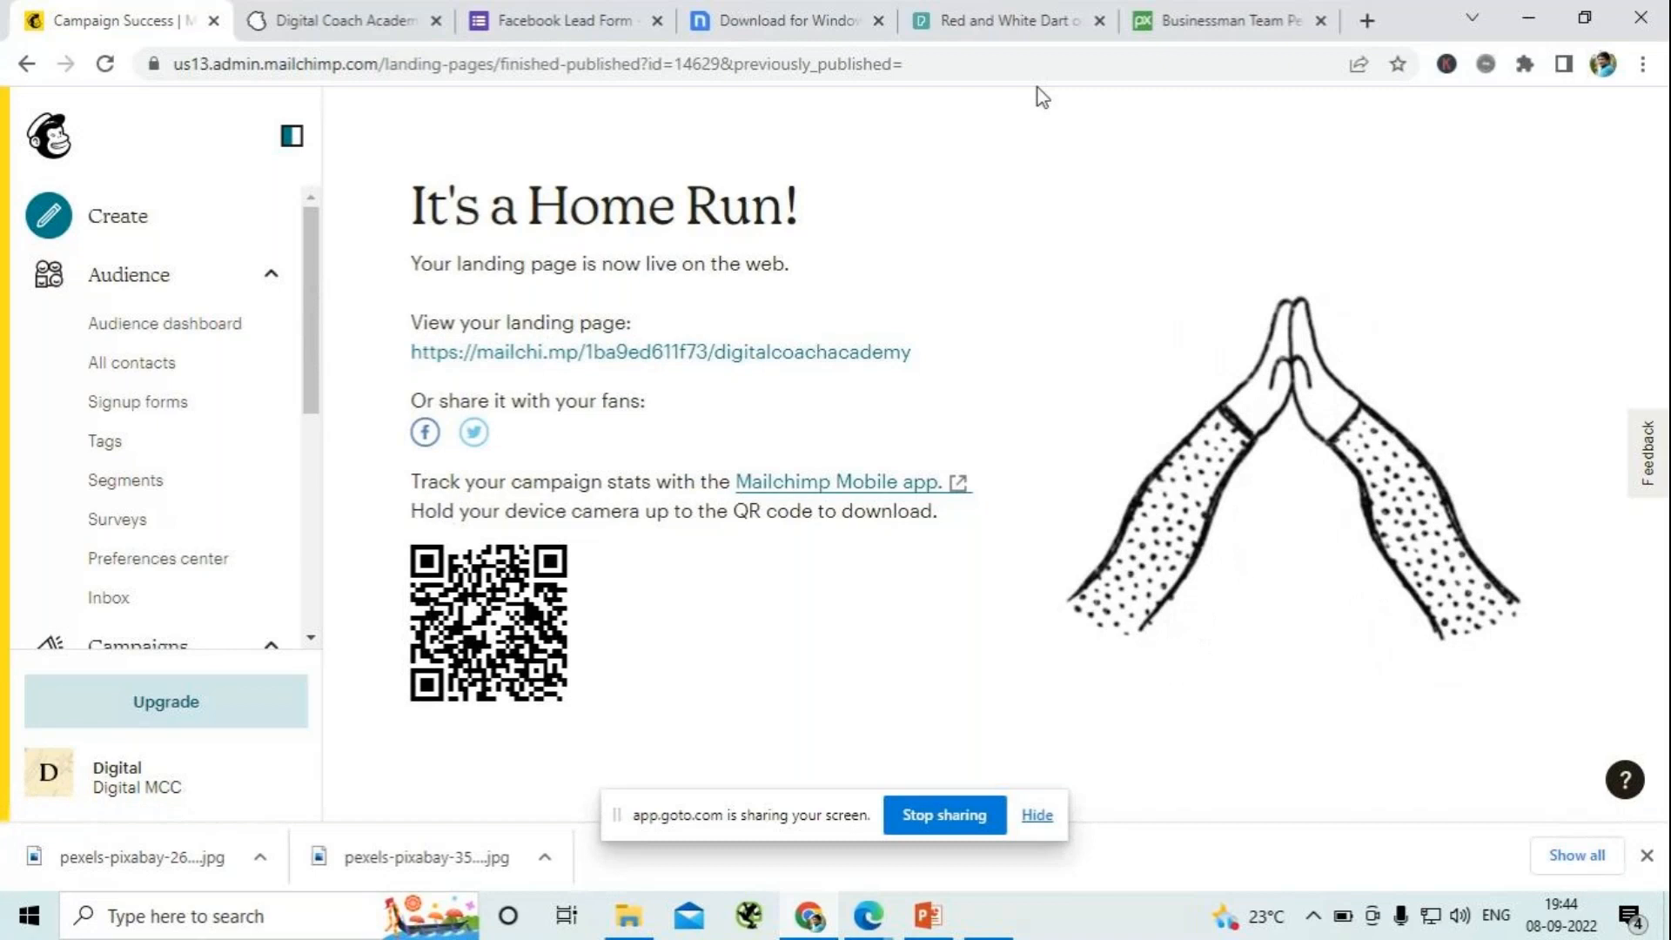
pyautogui.click(1528, 17)
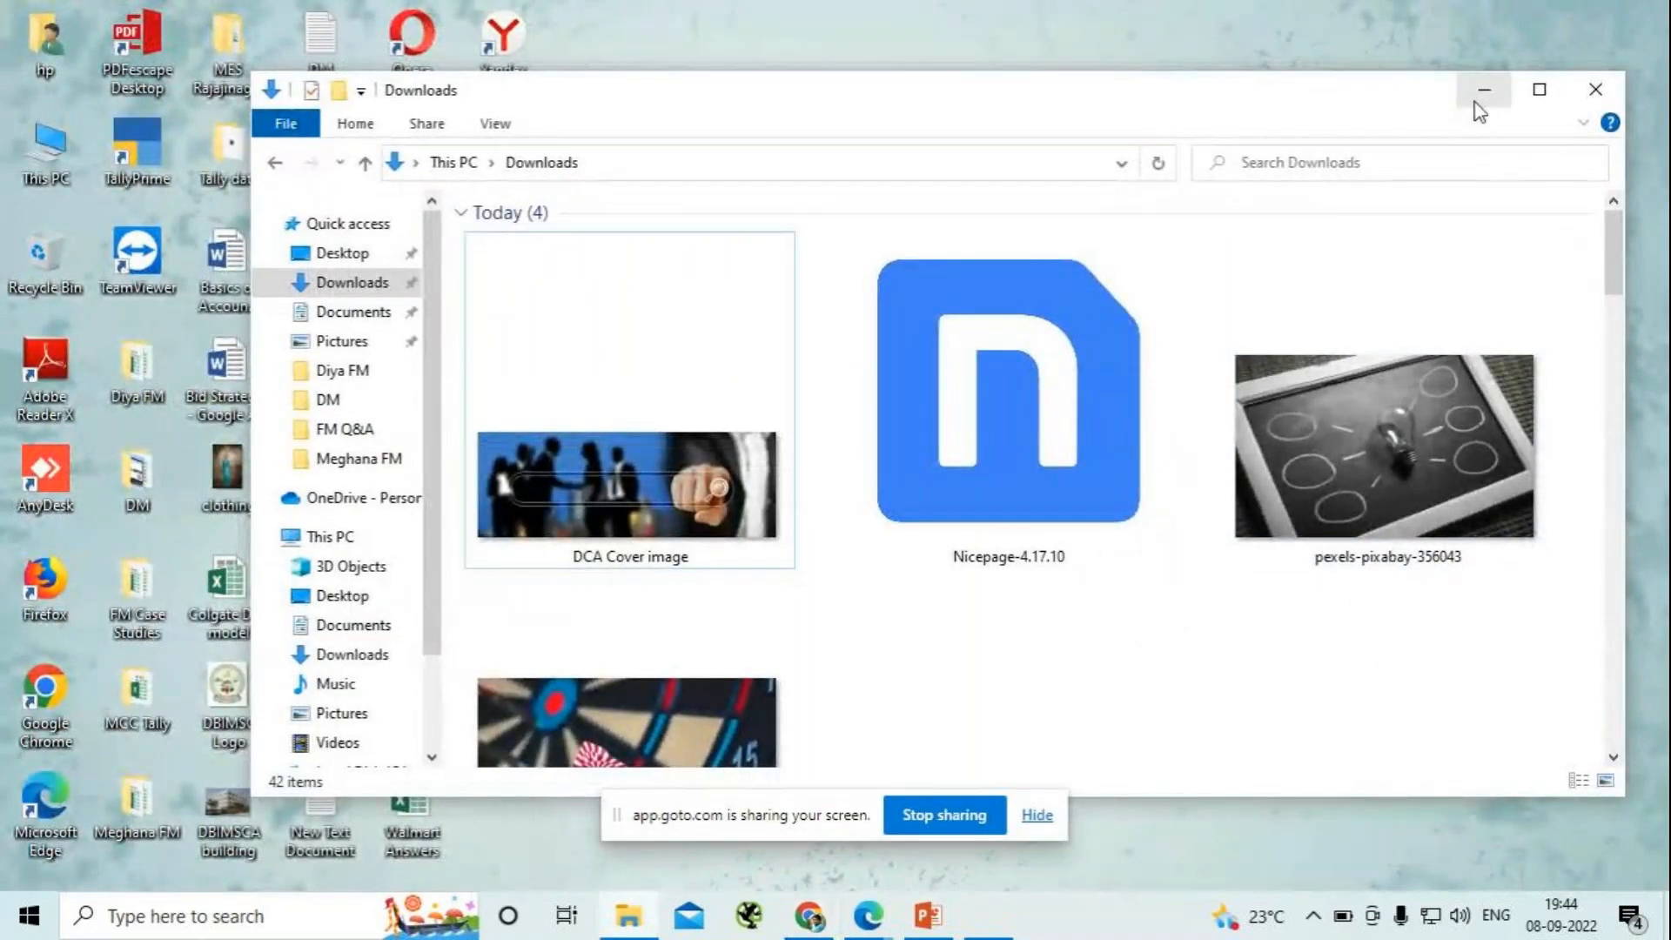
pyautogui.click(946, 404)
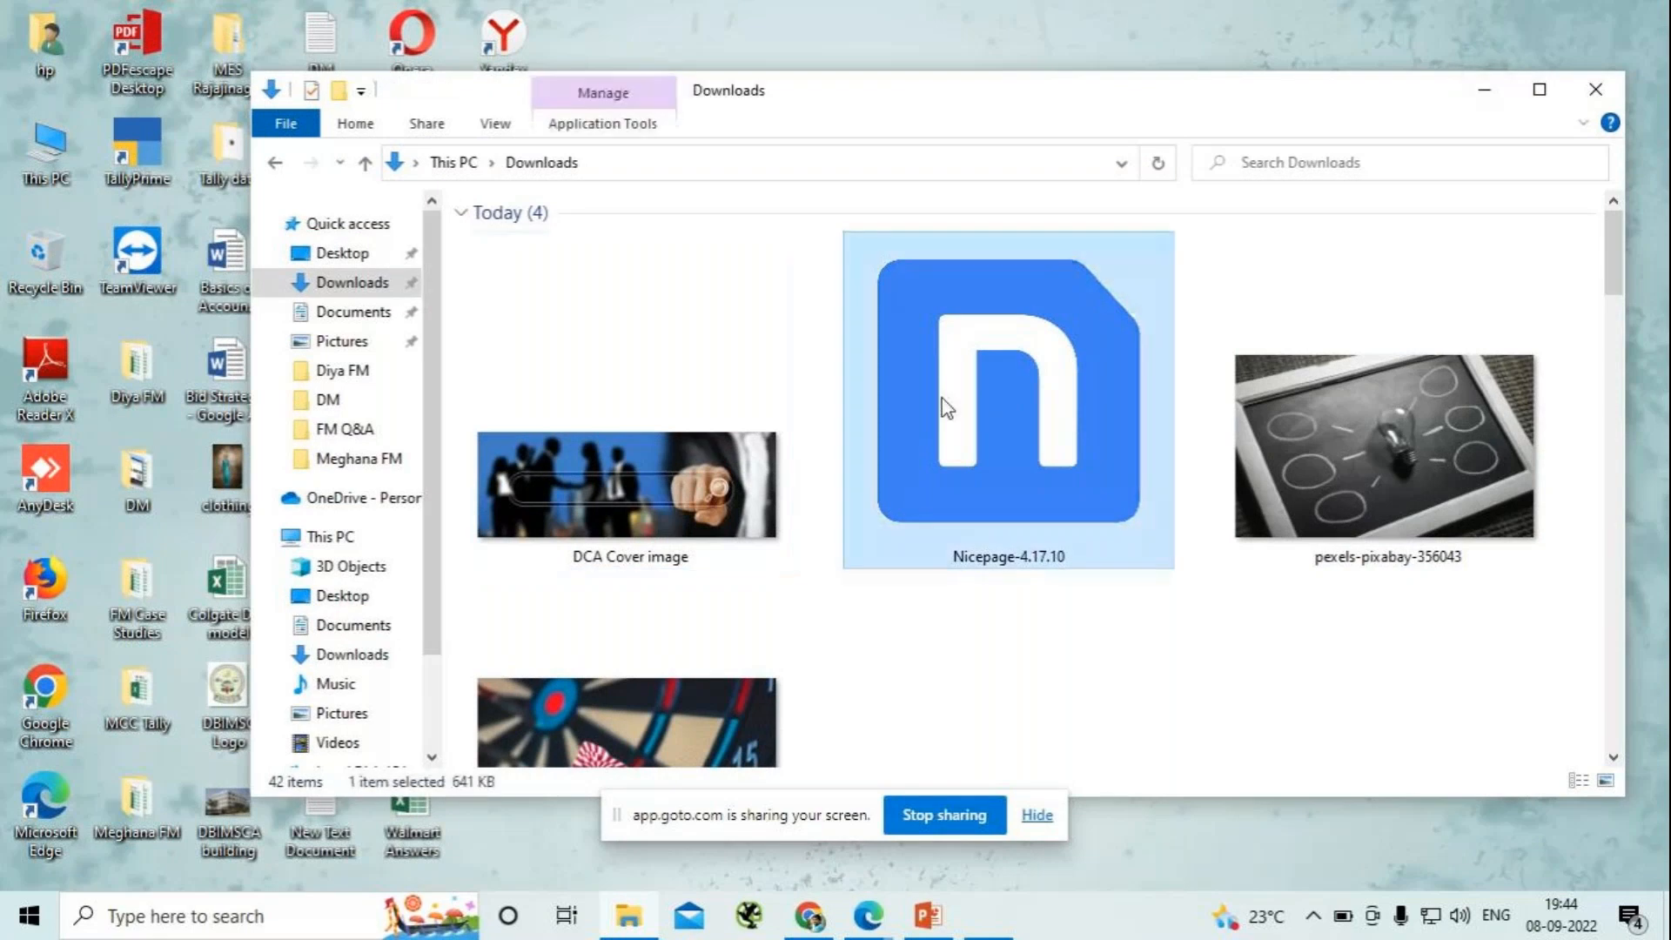
pyautogui.doubleClick(1023, 477)
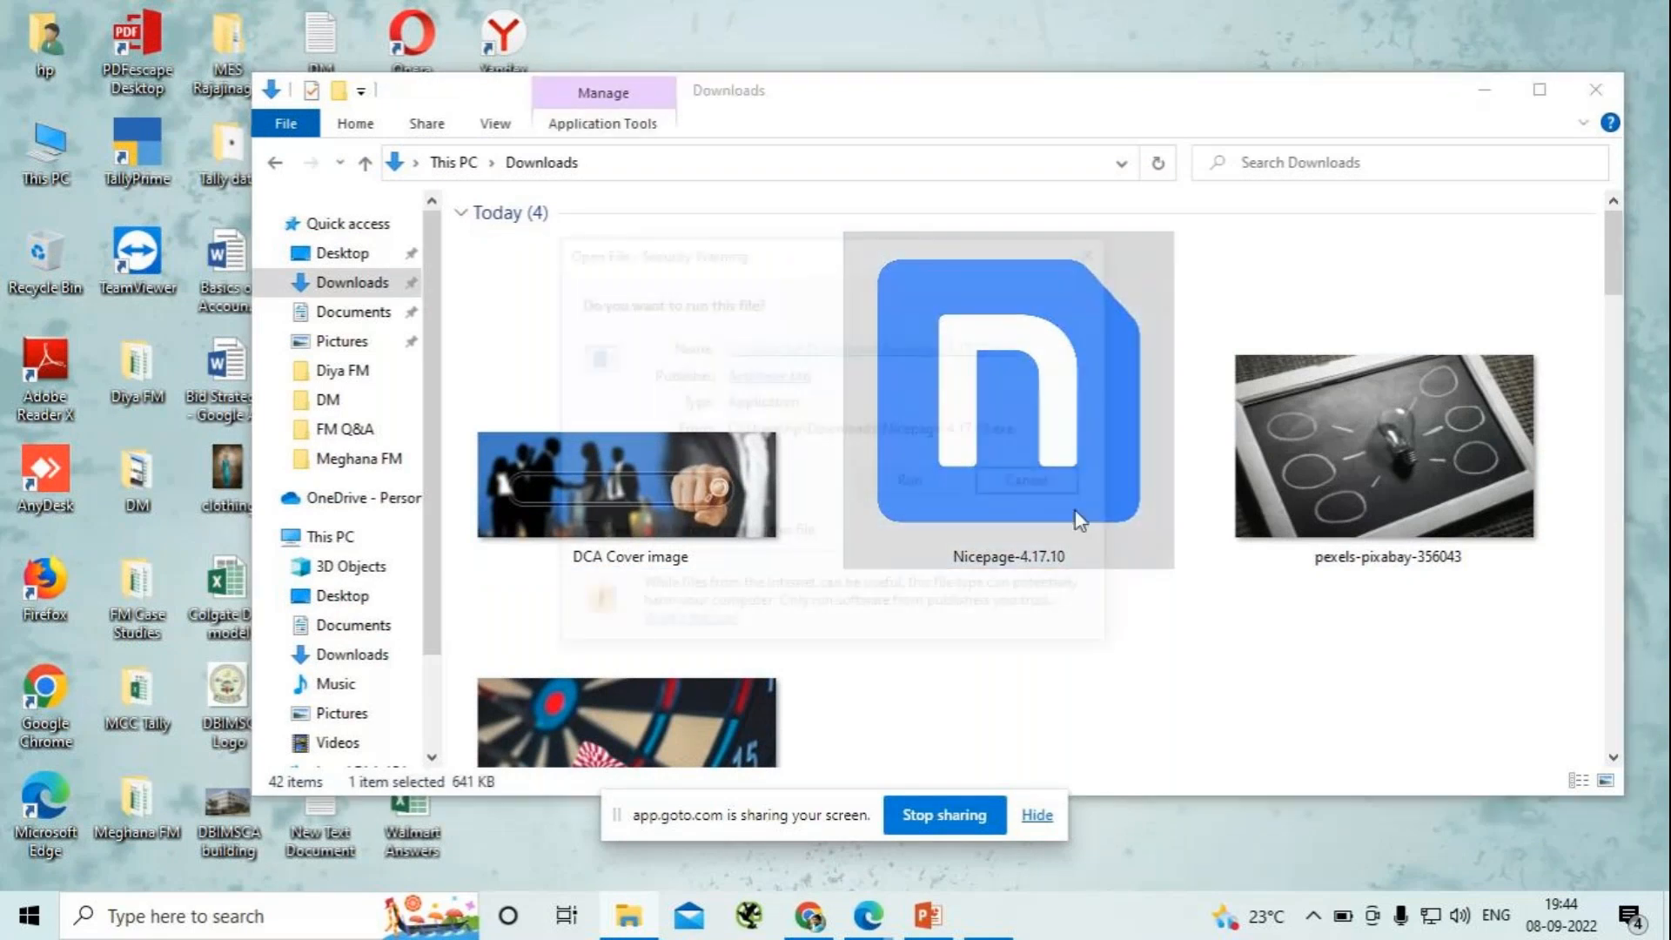
pyautogui.click(912, 480)
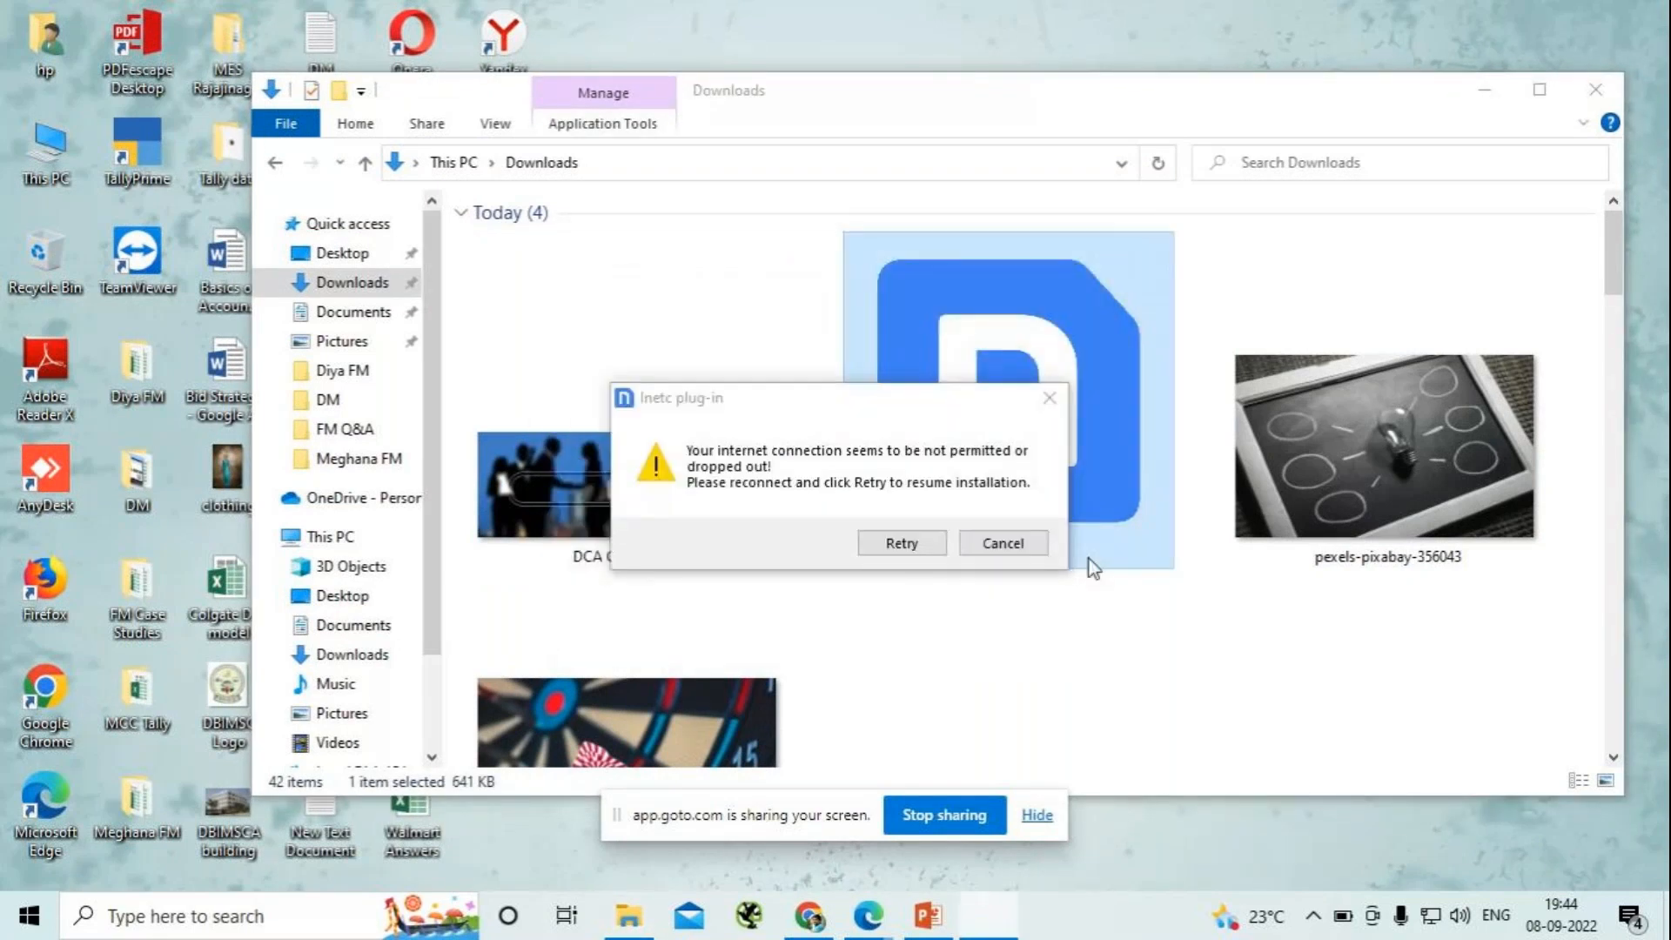
pyautogui.click(898, 538)
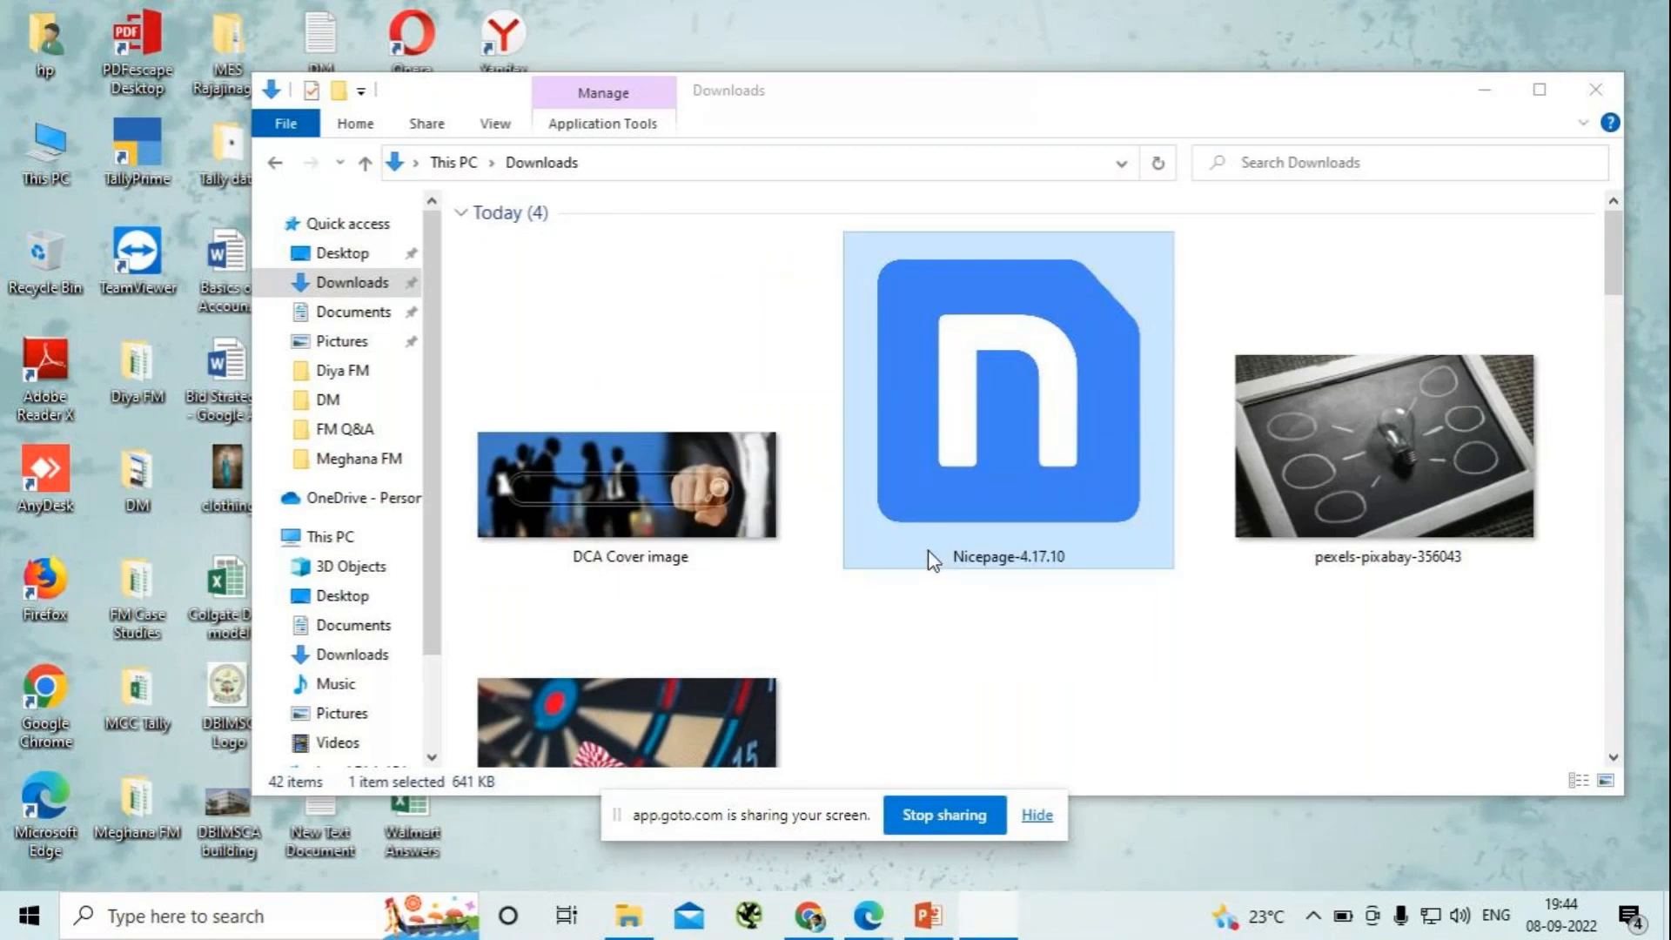
# - Hide the screen-sharing notice, reopen the Downloads folder maximized and run the Nicepage-4.17.10 installer again
pyautogui.click(1491, 91)
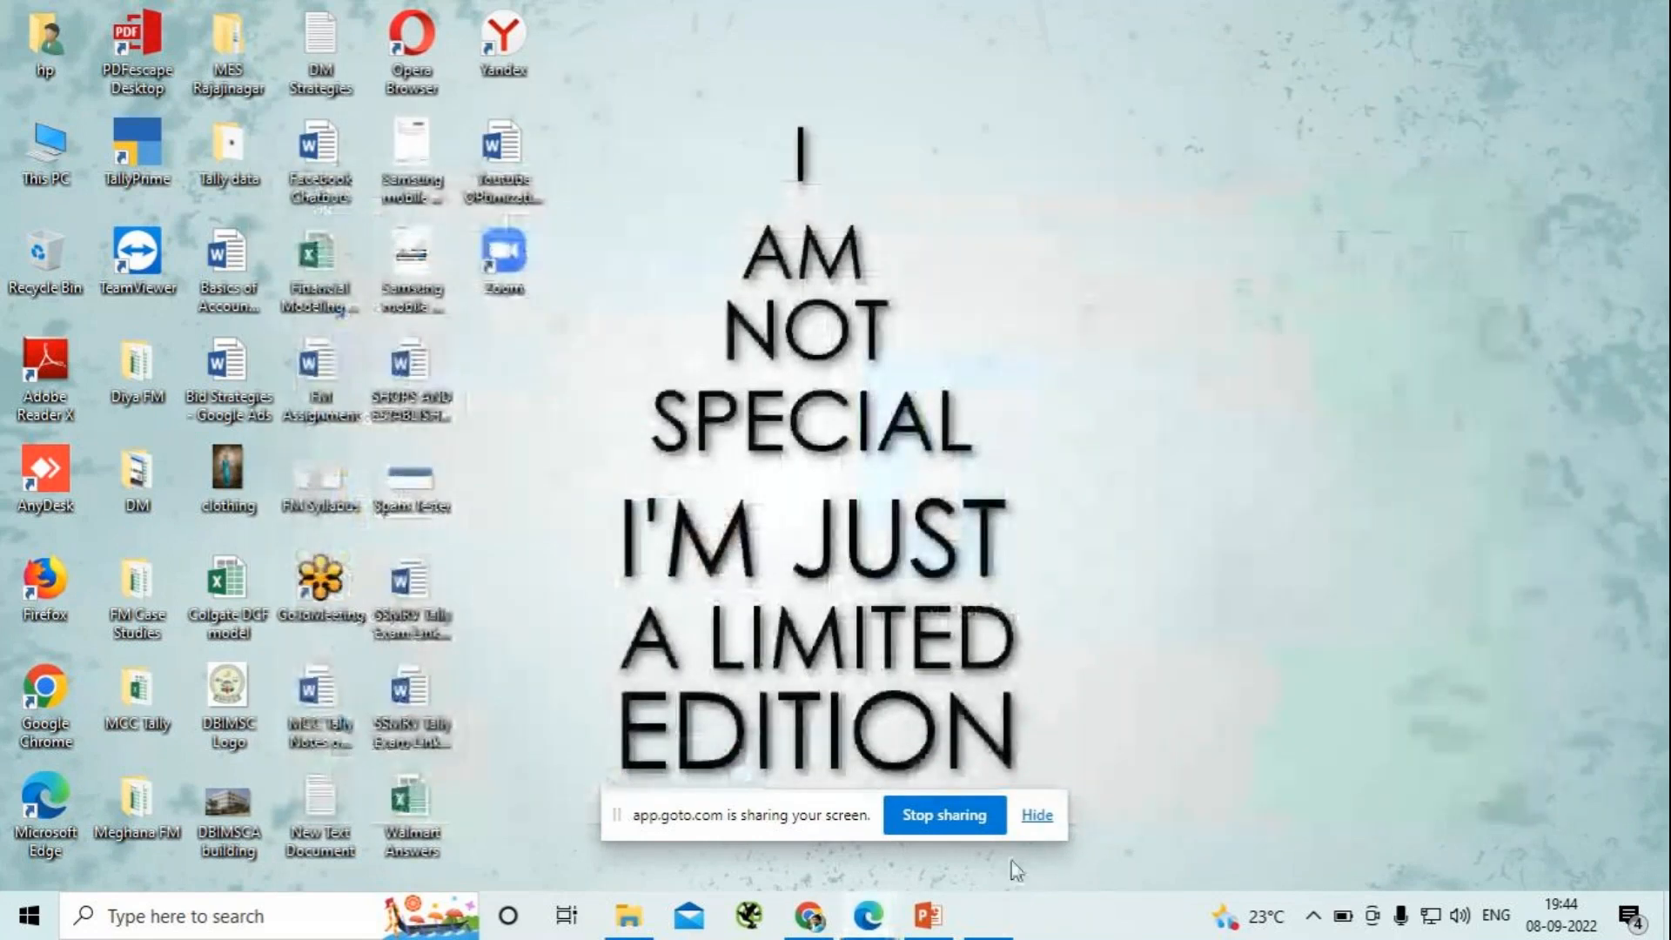
pyautogui.click(1038, 816)
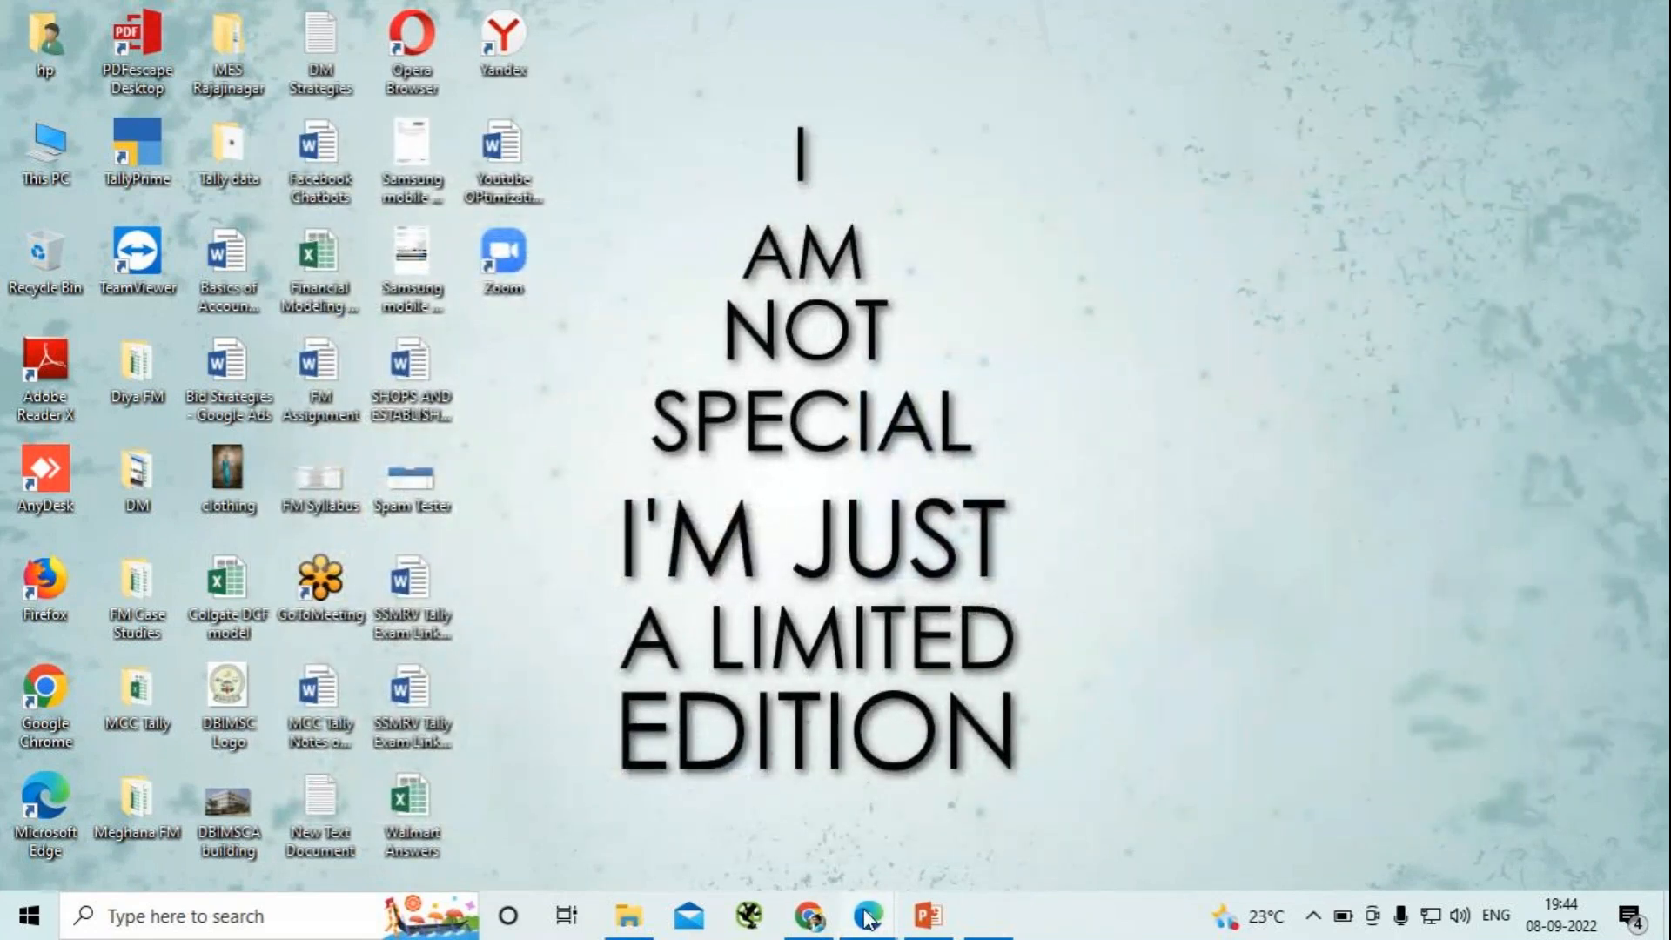
pyautogui.moveTo(867, 918)
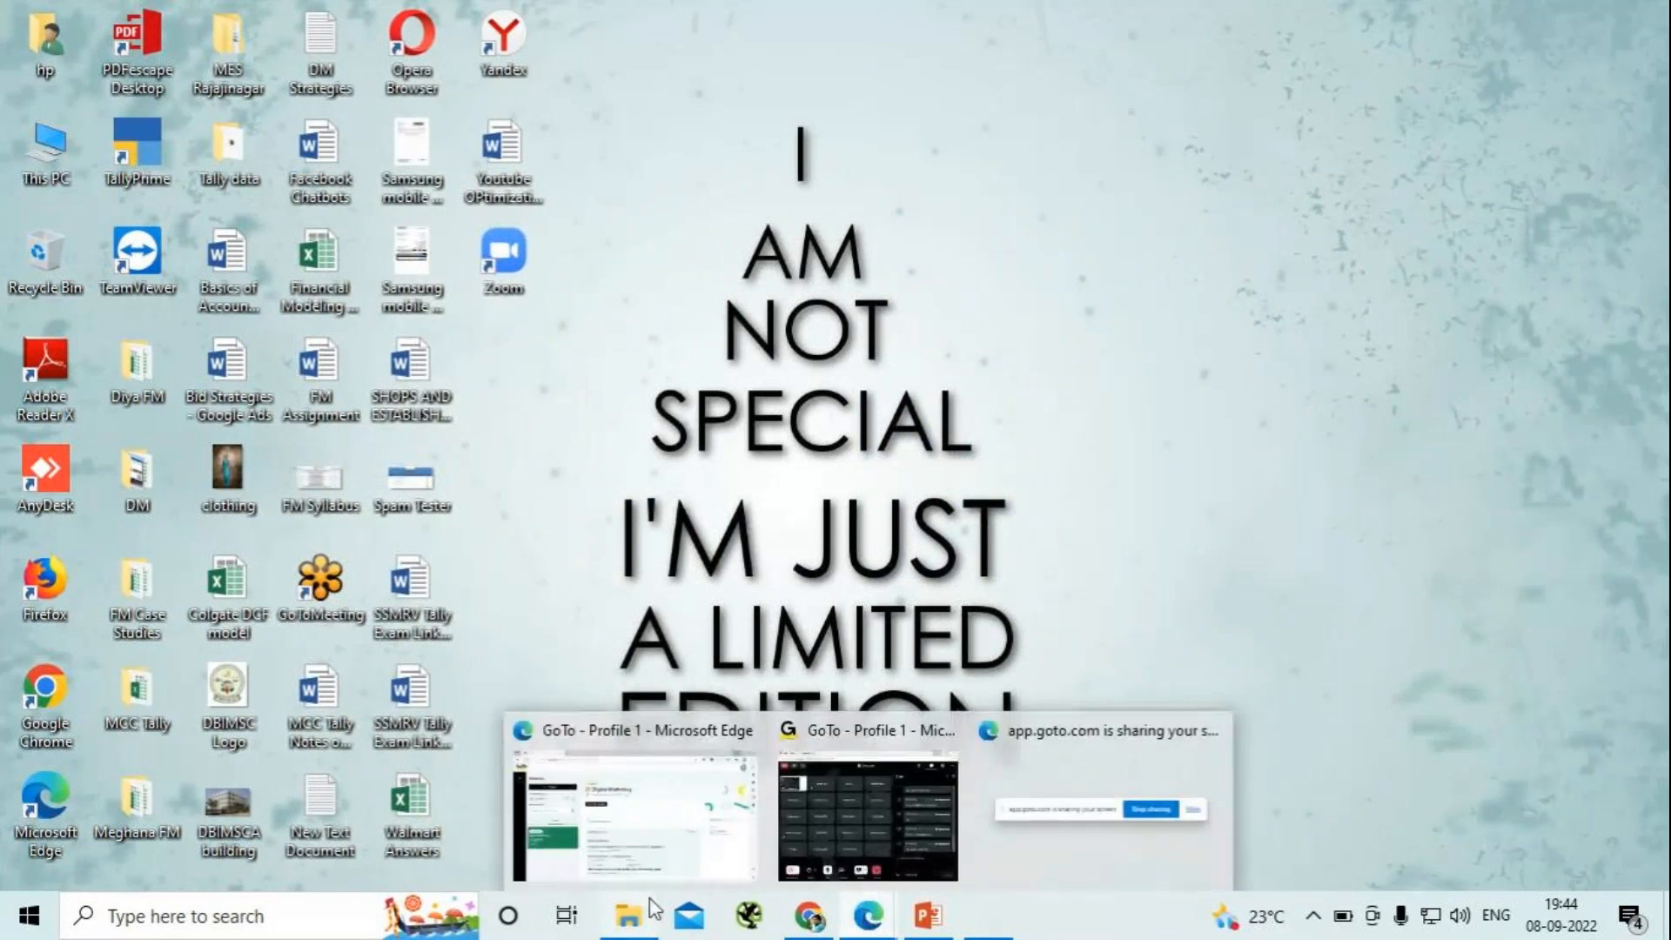
pyautogui.click(629, 918)
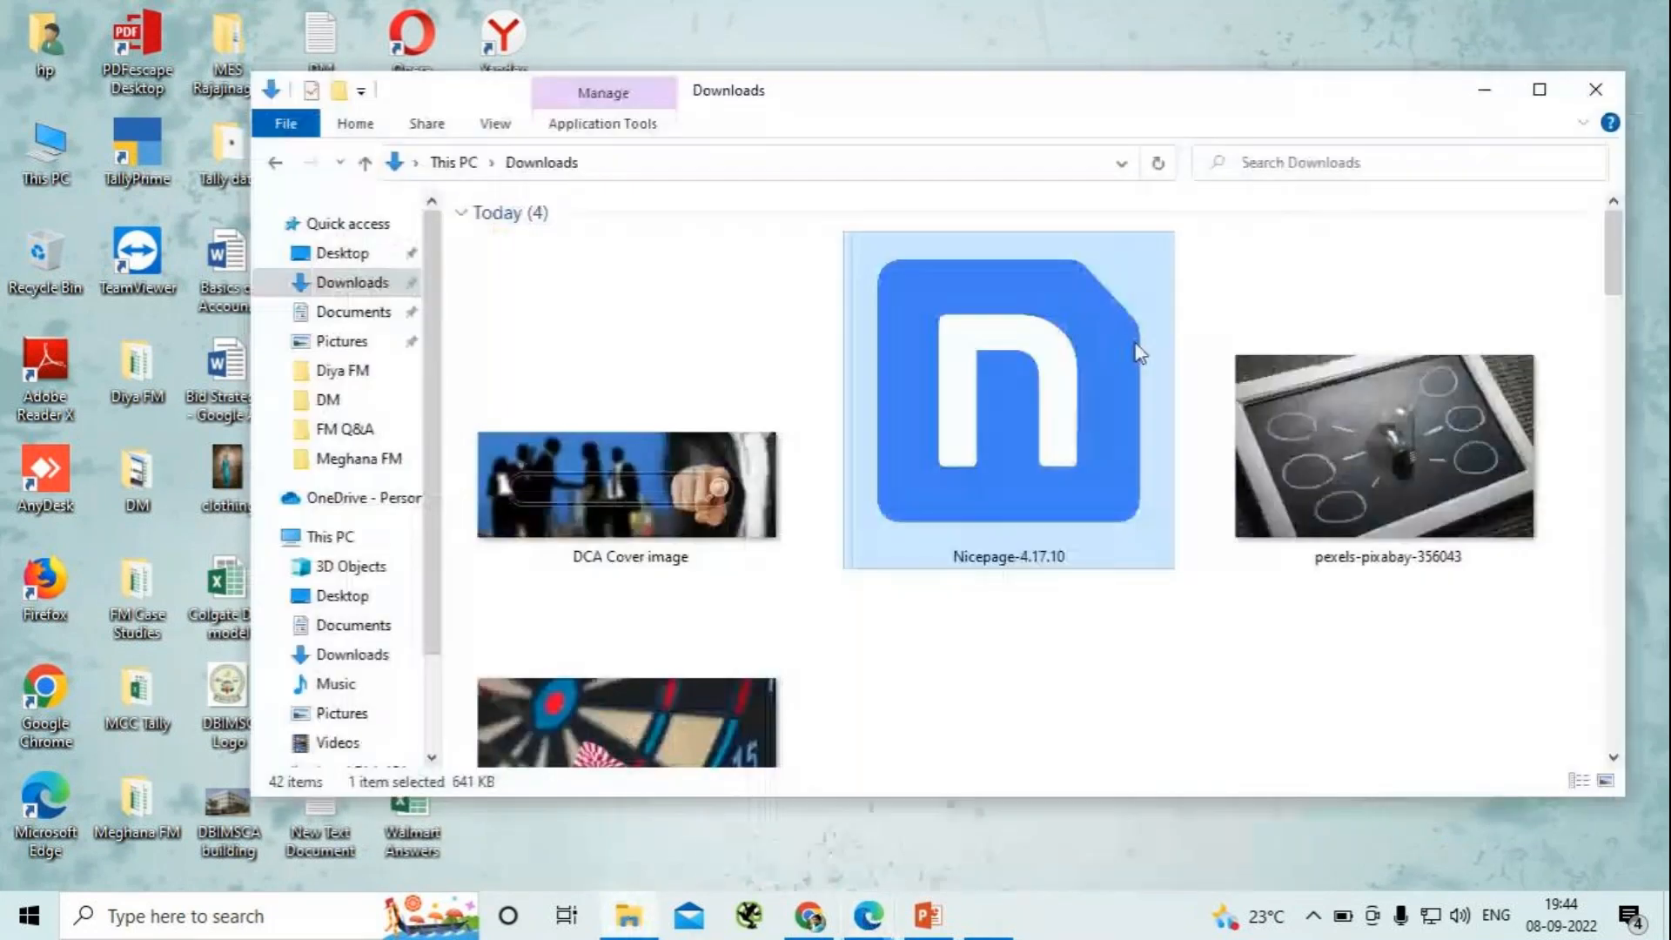
pyautogui.click(1541, 92)
pyautogui.doubleClick(1473, 389)
pyautogui.click(913, 485)
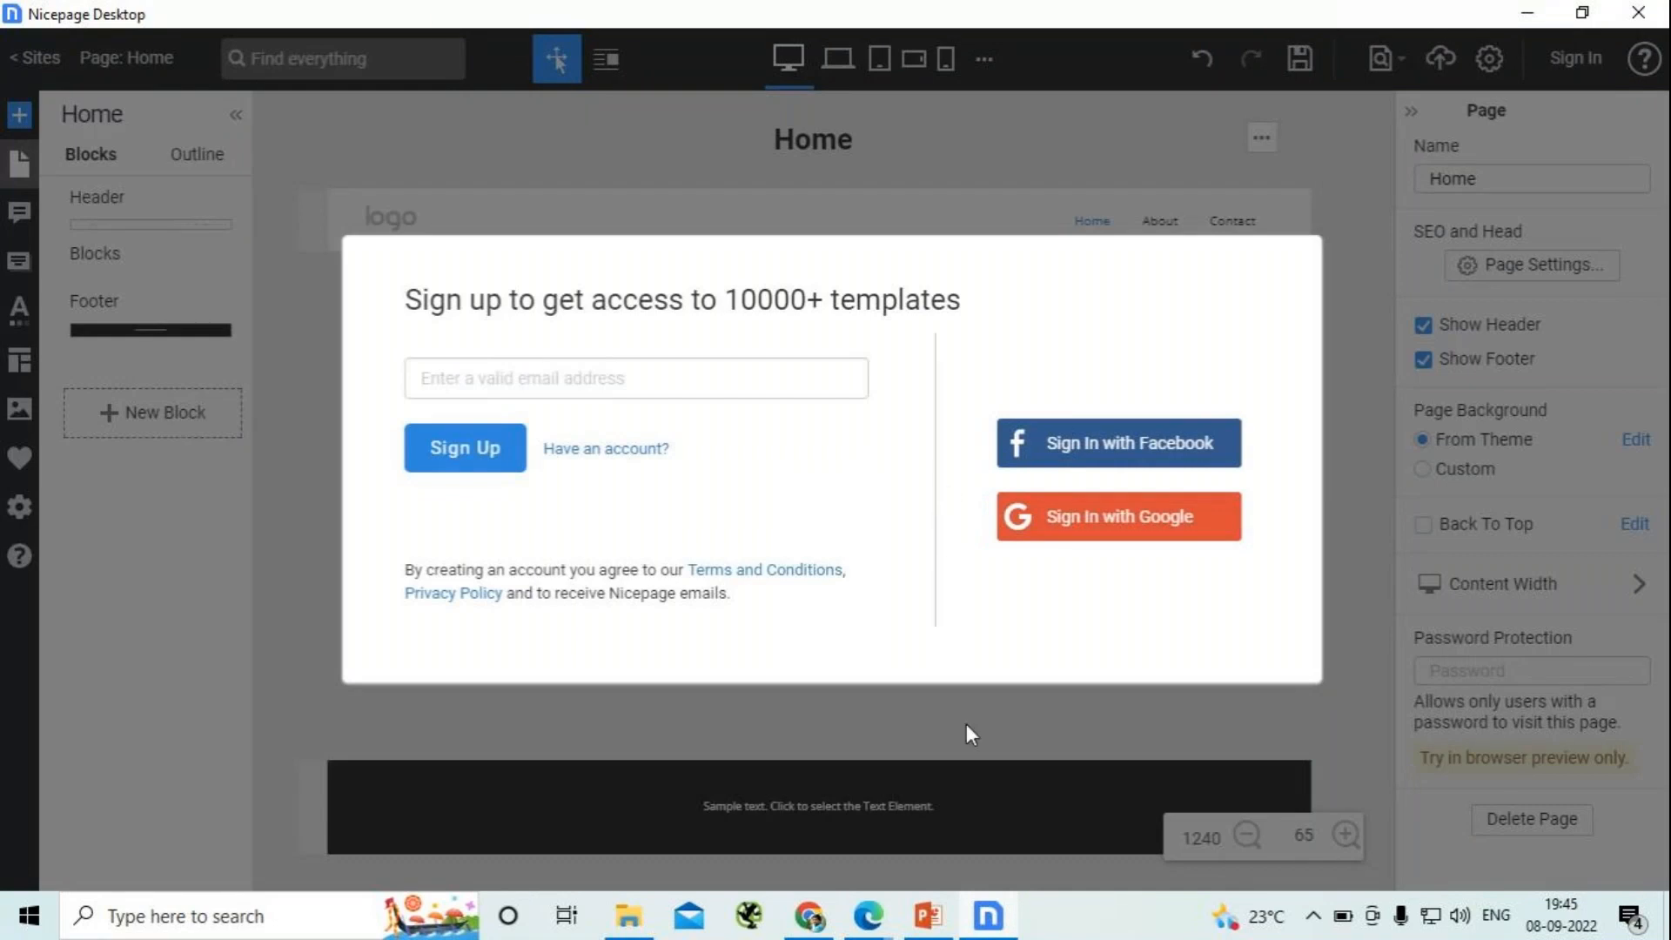
# - Enter the account e-mail address in the Nicepage sign-up form and submit it
pyautogui.click(455, 461)
pyautogui.click(510, 379)
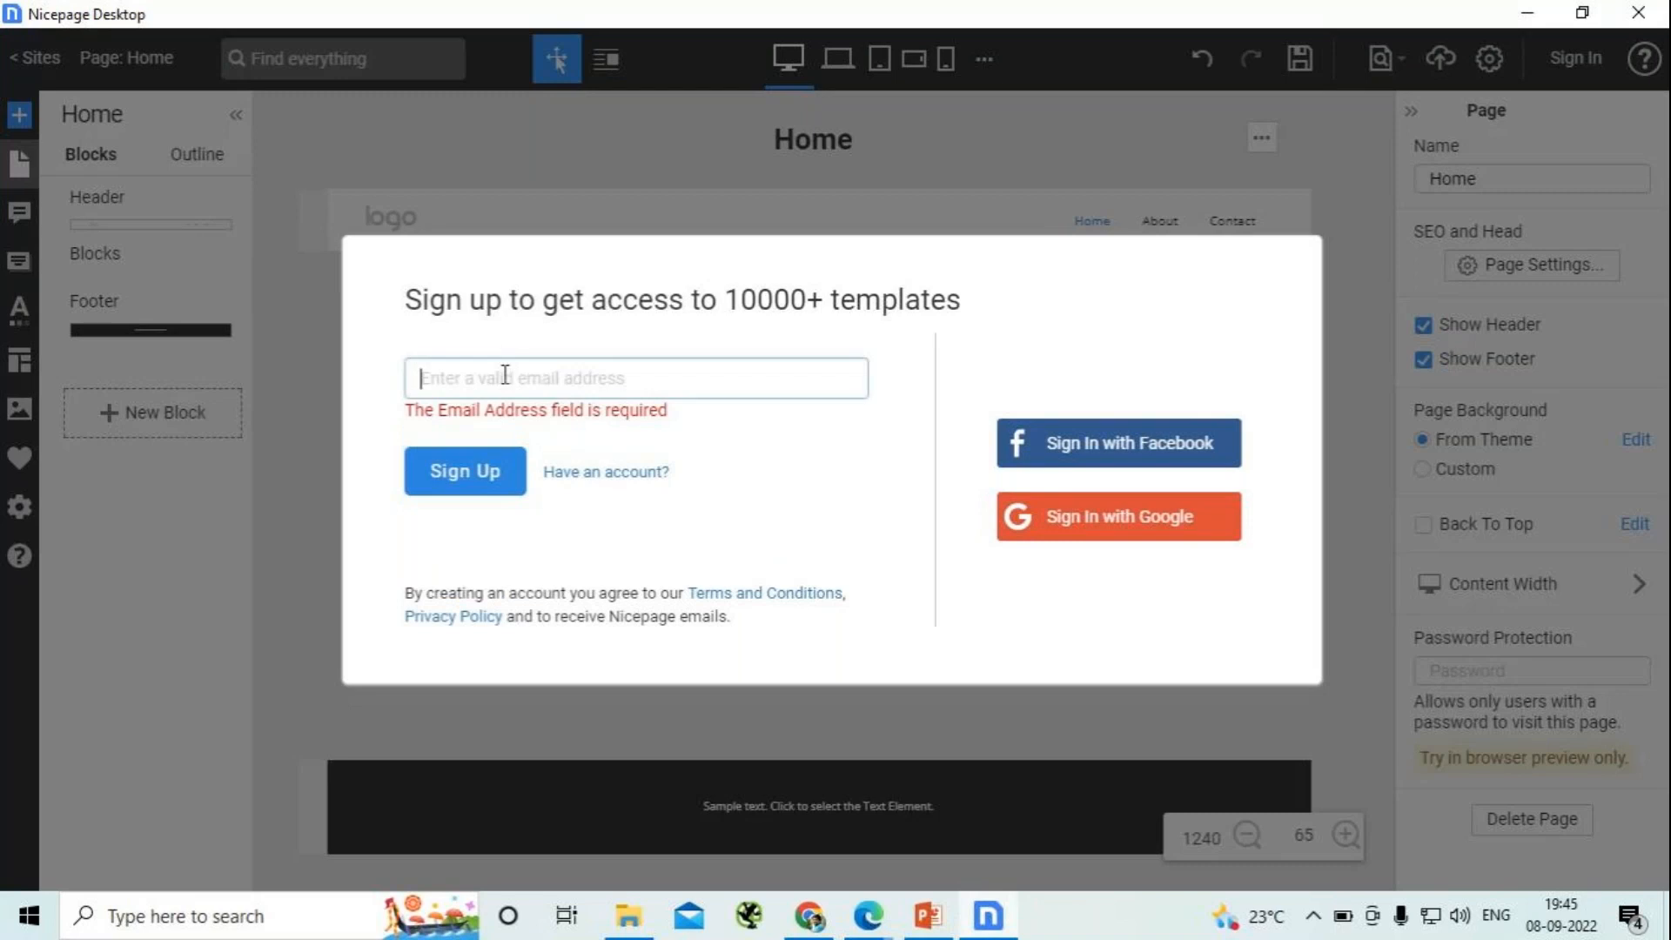
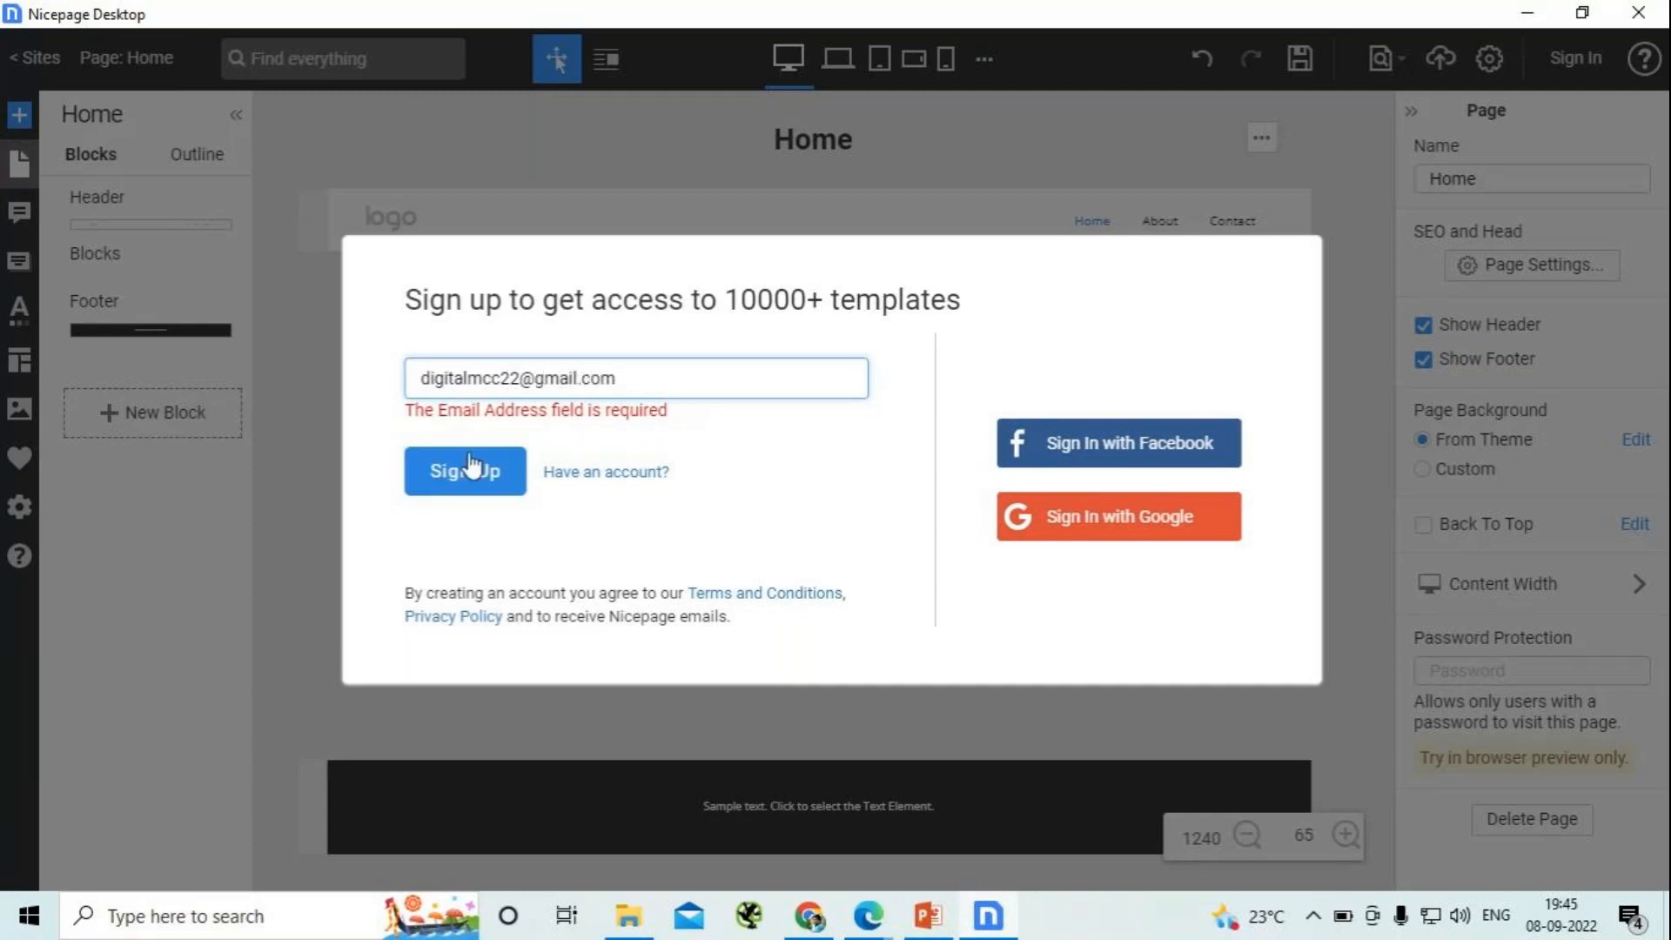
pyautogui.click(464, 496)
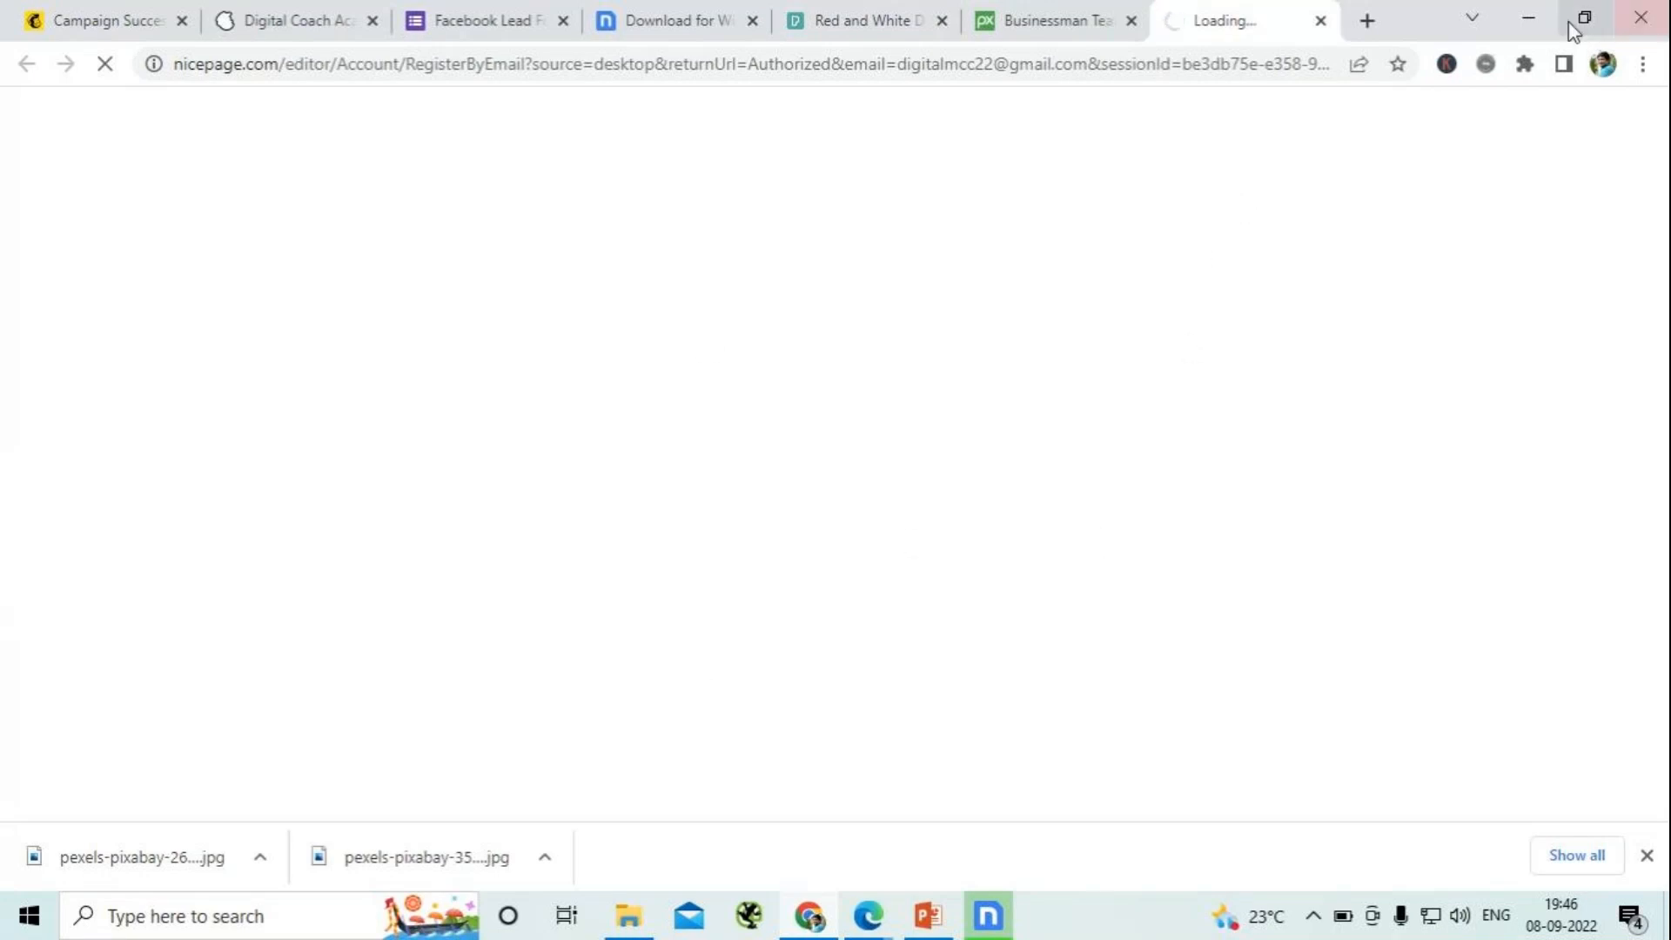
pyautogui.click(1524, 26)
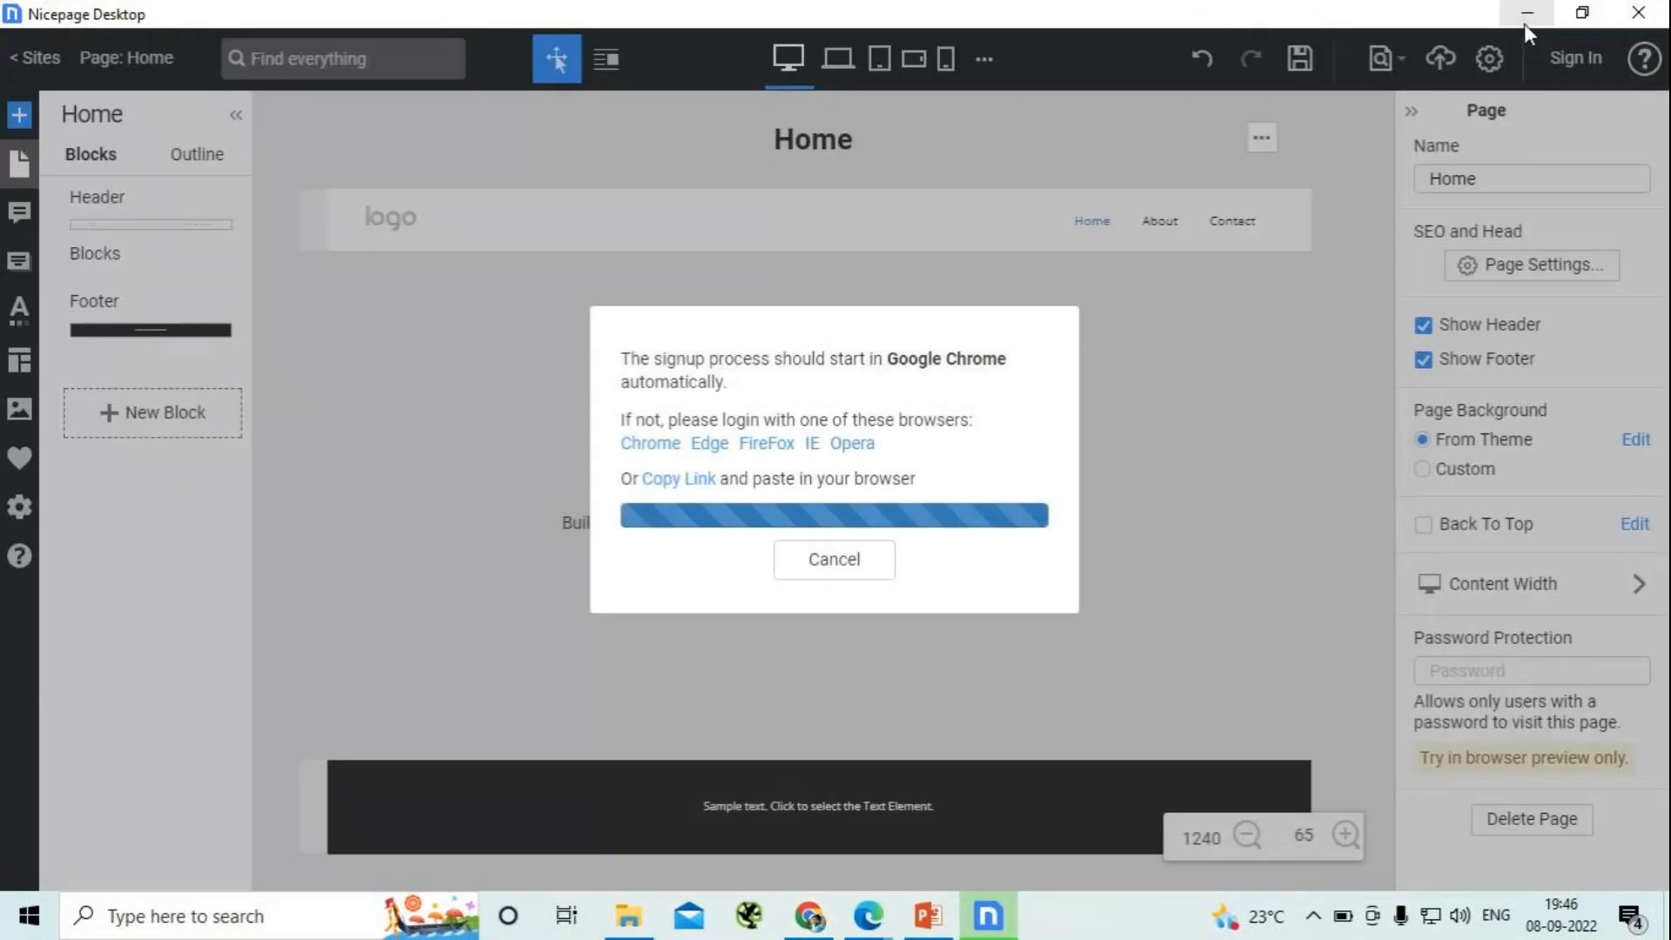
pyautogui.click(1536, 16)
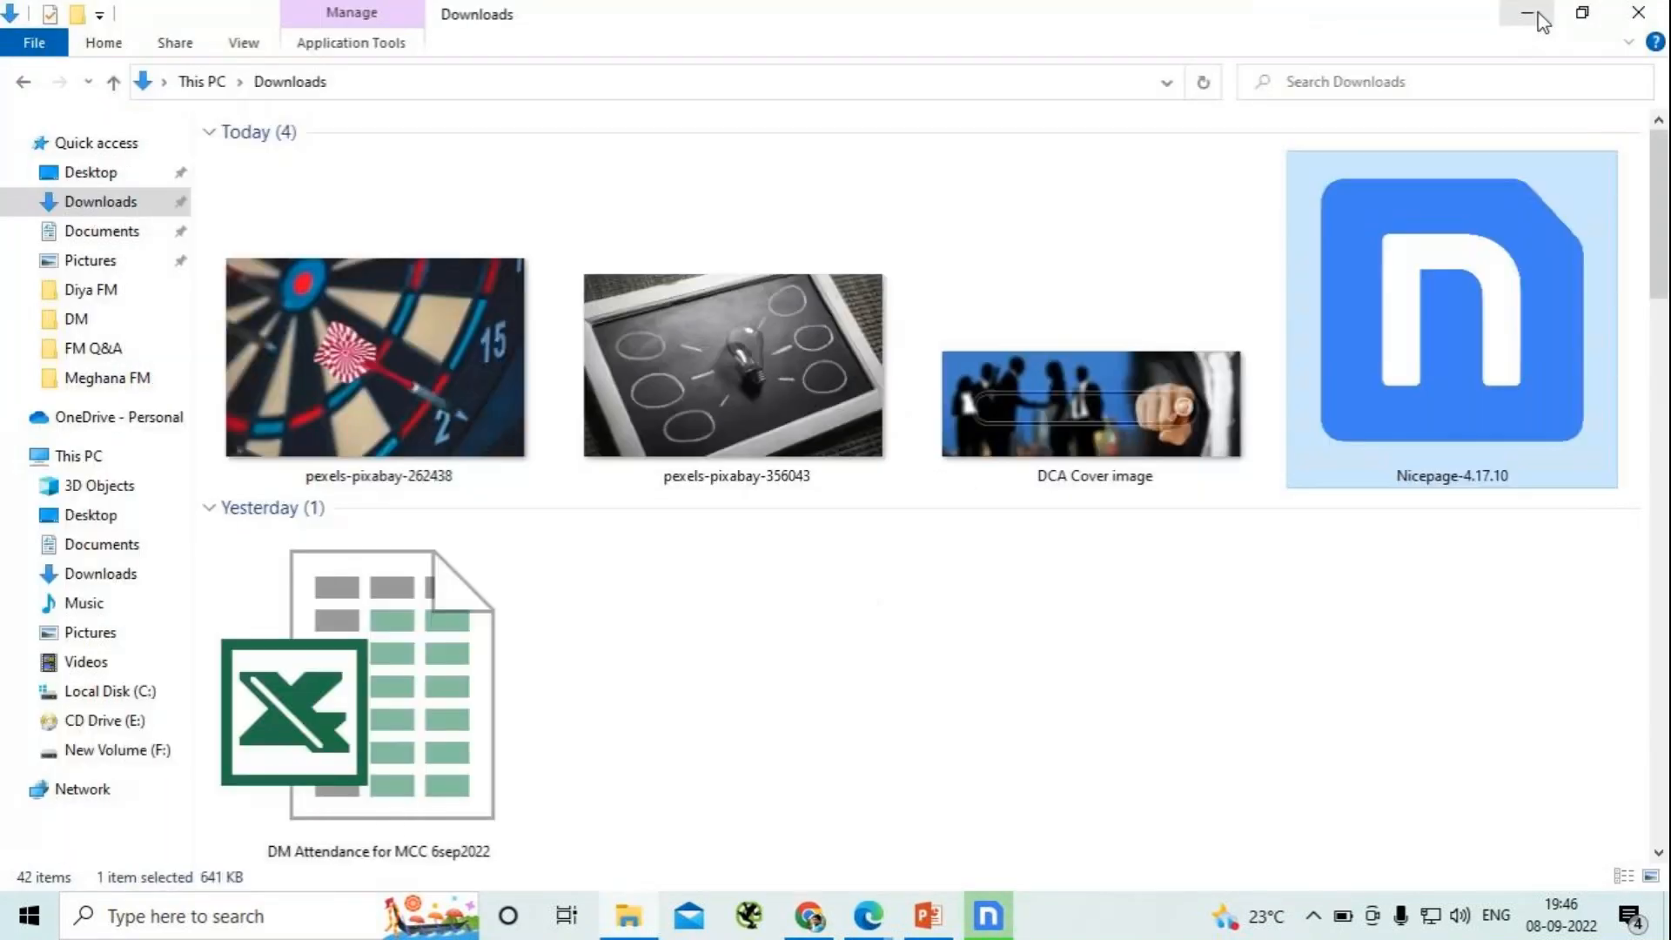
pyautogui.click(1536, 18)
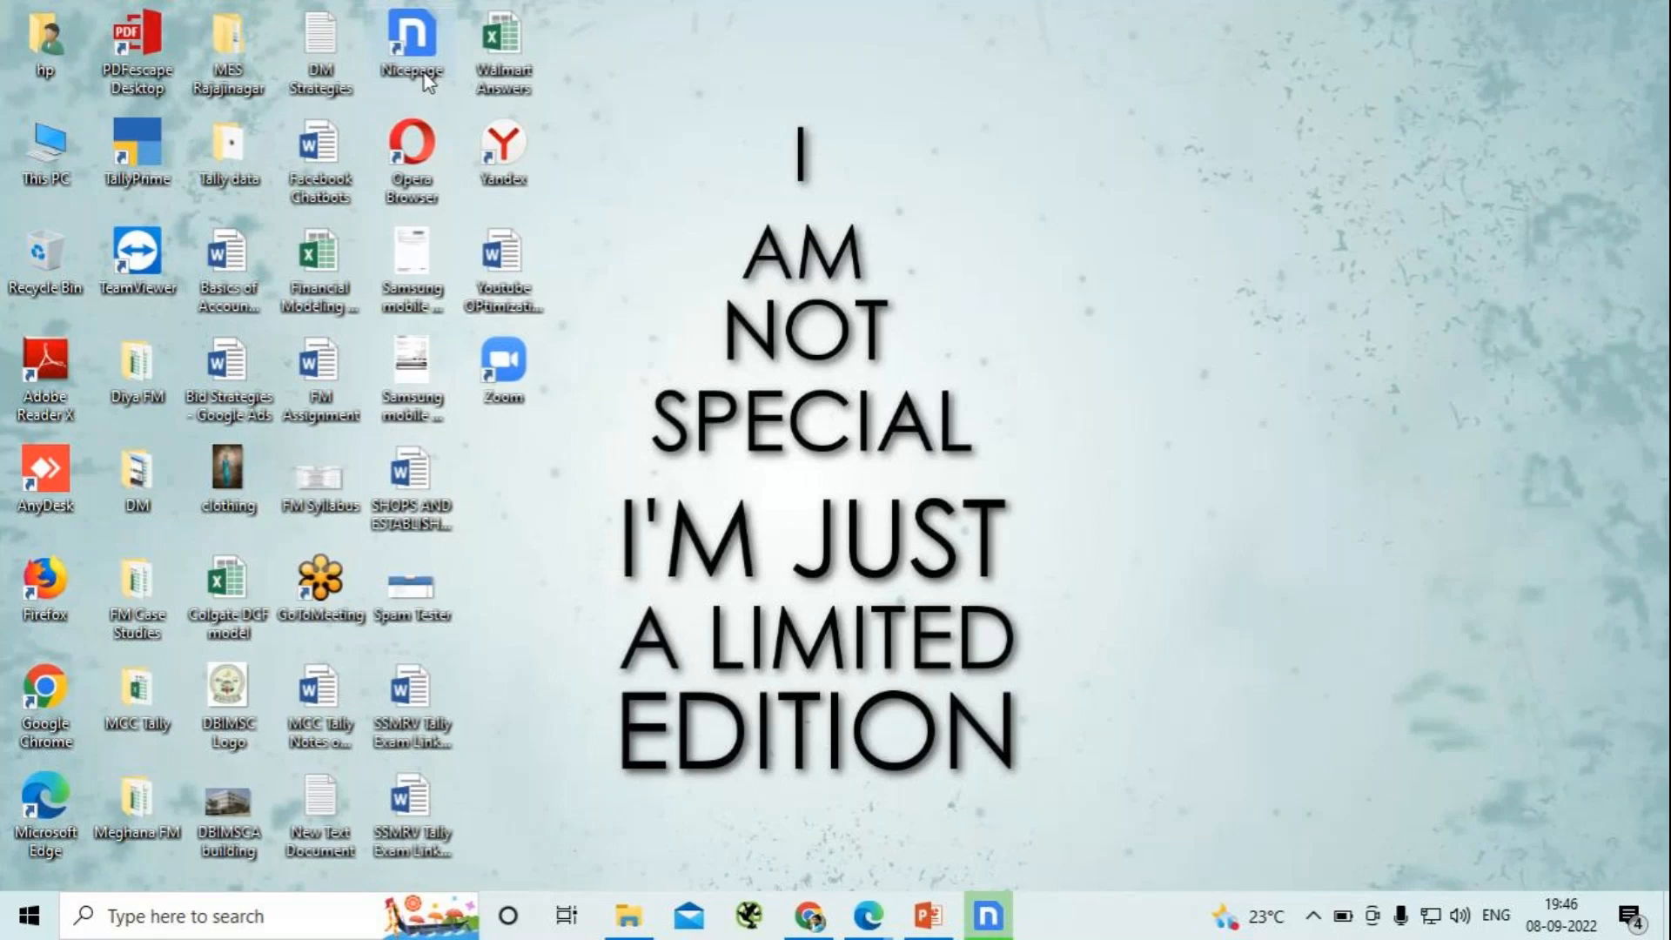
pyautogui.click(990, 919)
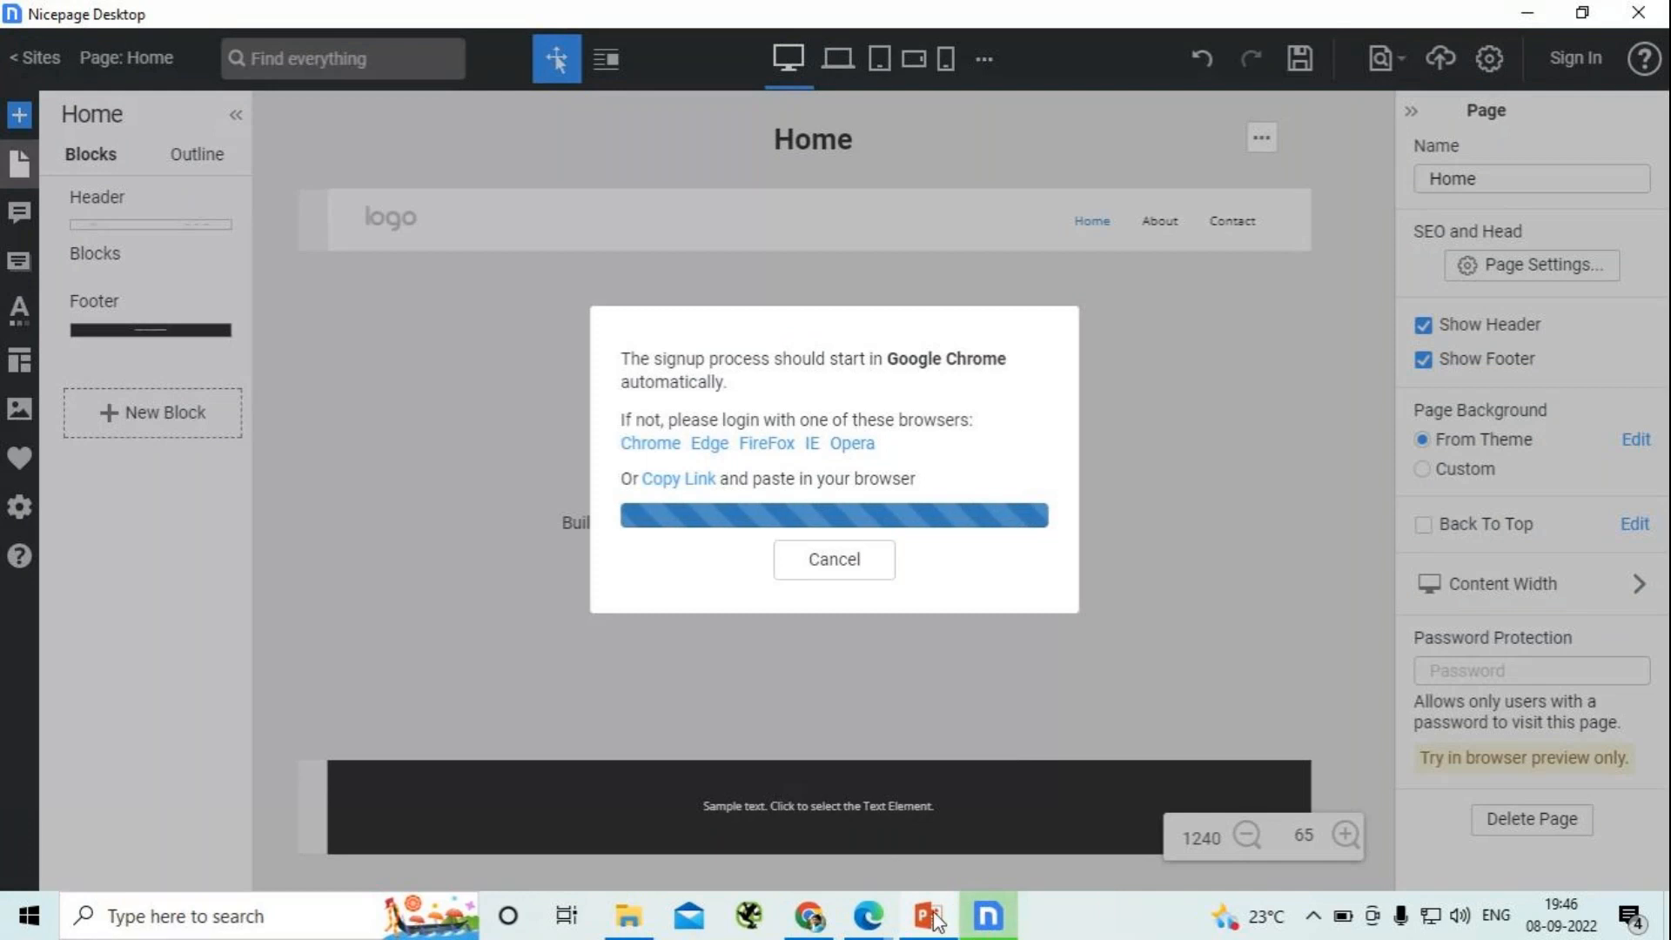
# - Switch to Chrome and reload the Nicepage registration page
pyautogui.moveTo(931, 929)
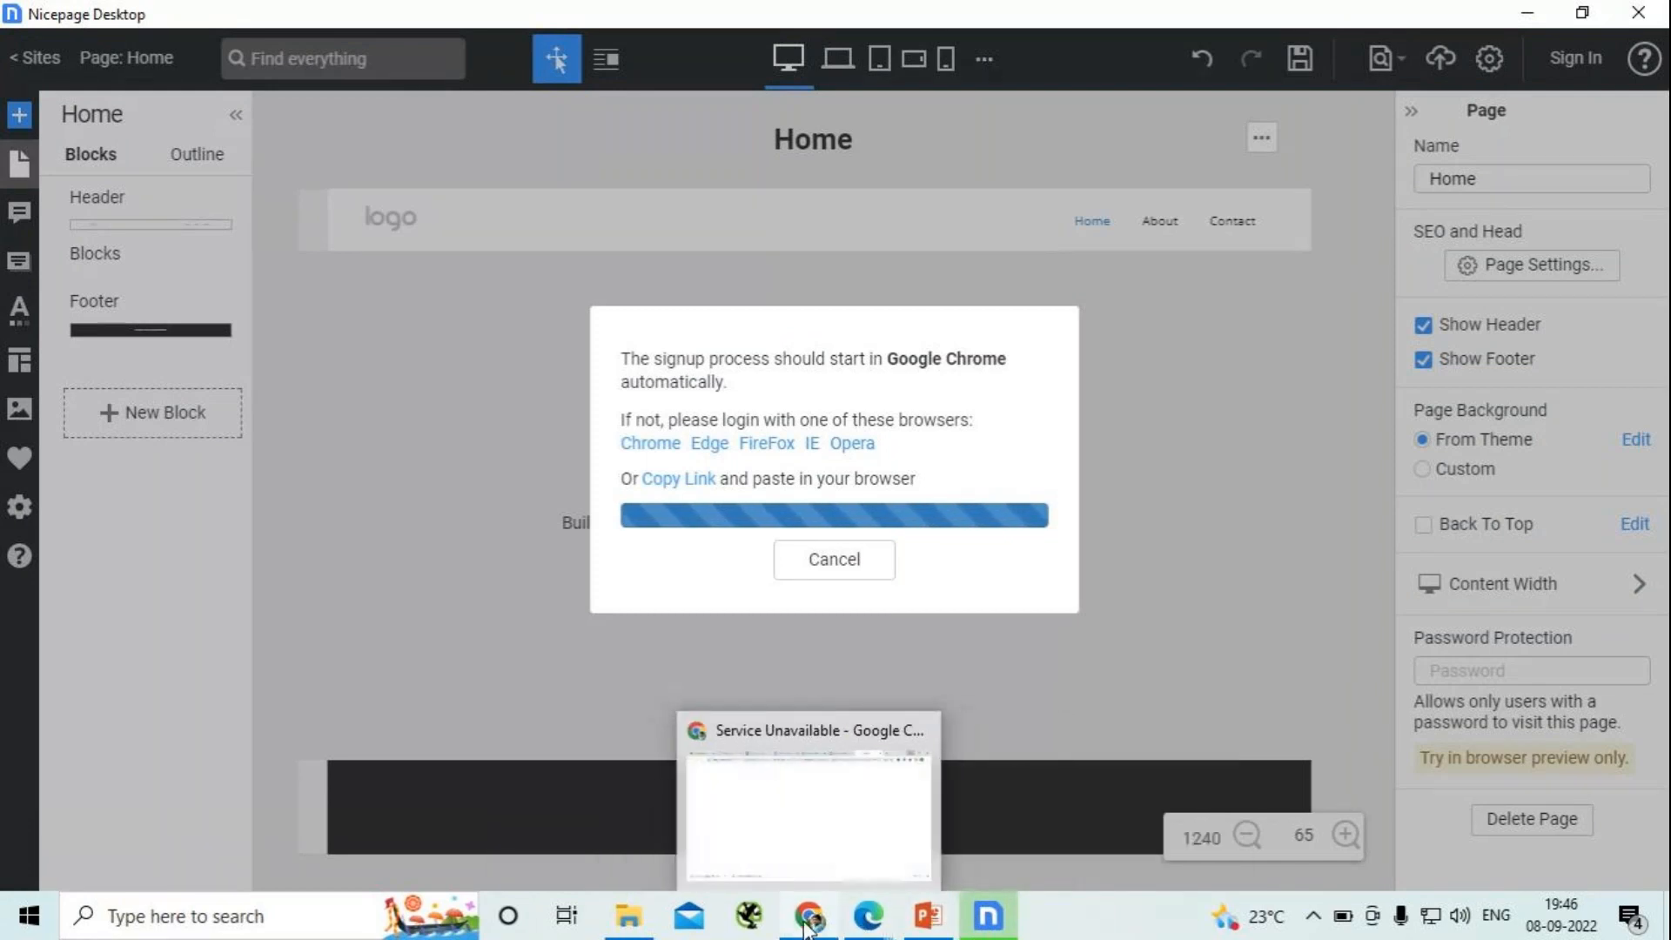
pyautogui.click(808, 927)
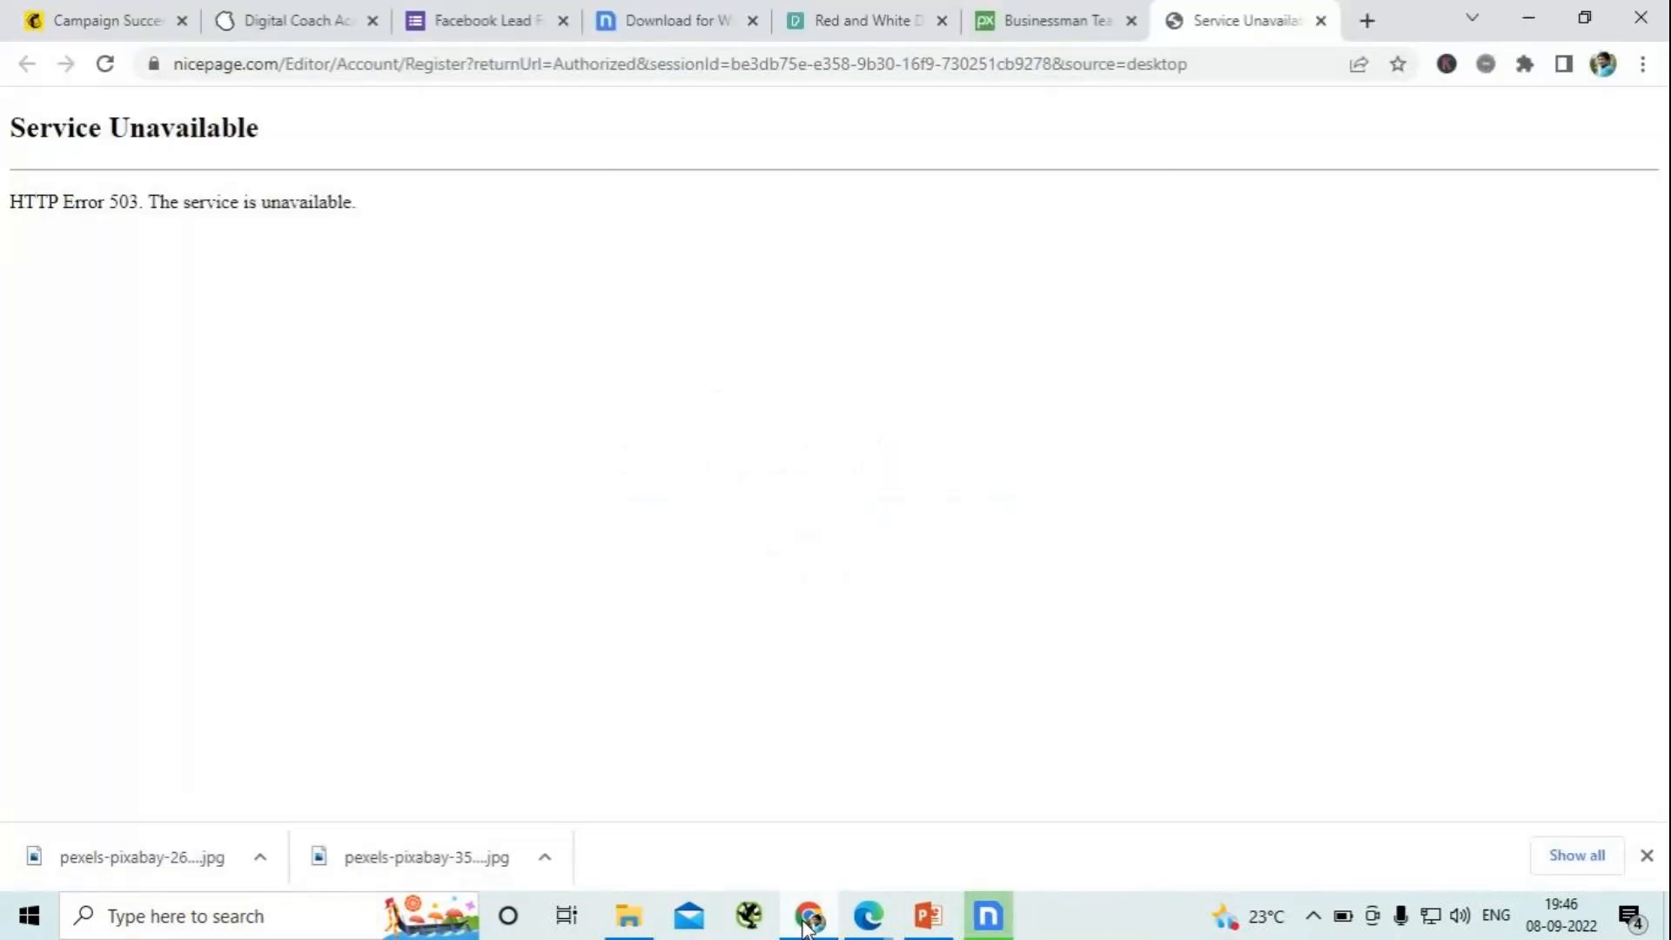
pyautogui.click(104, 64)
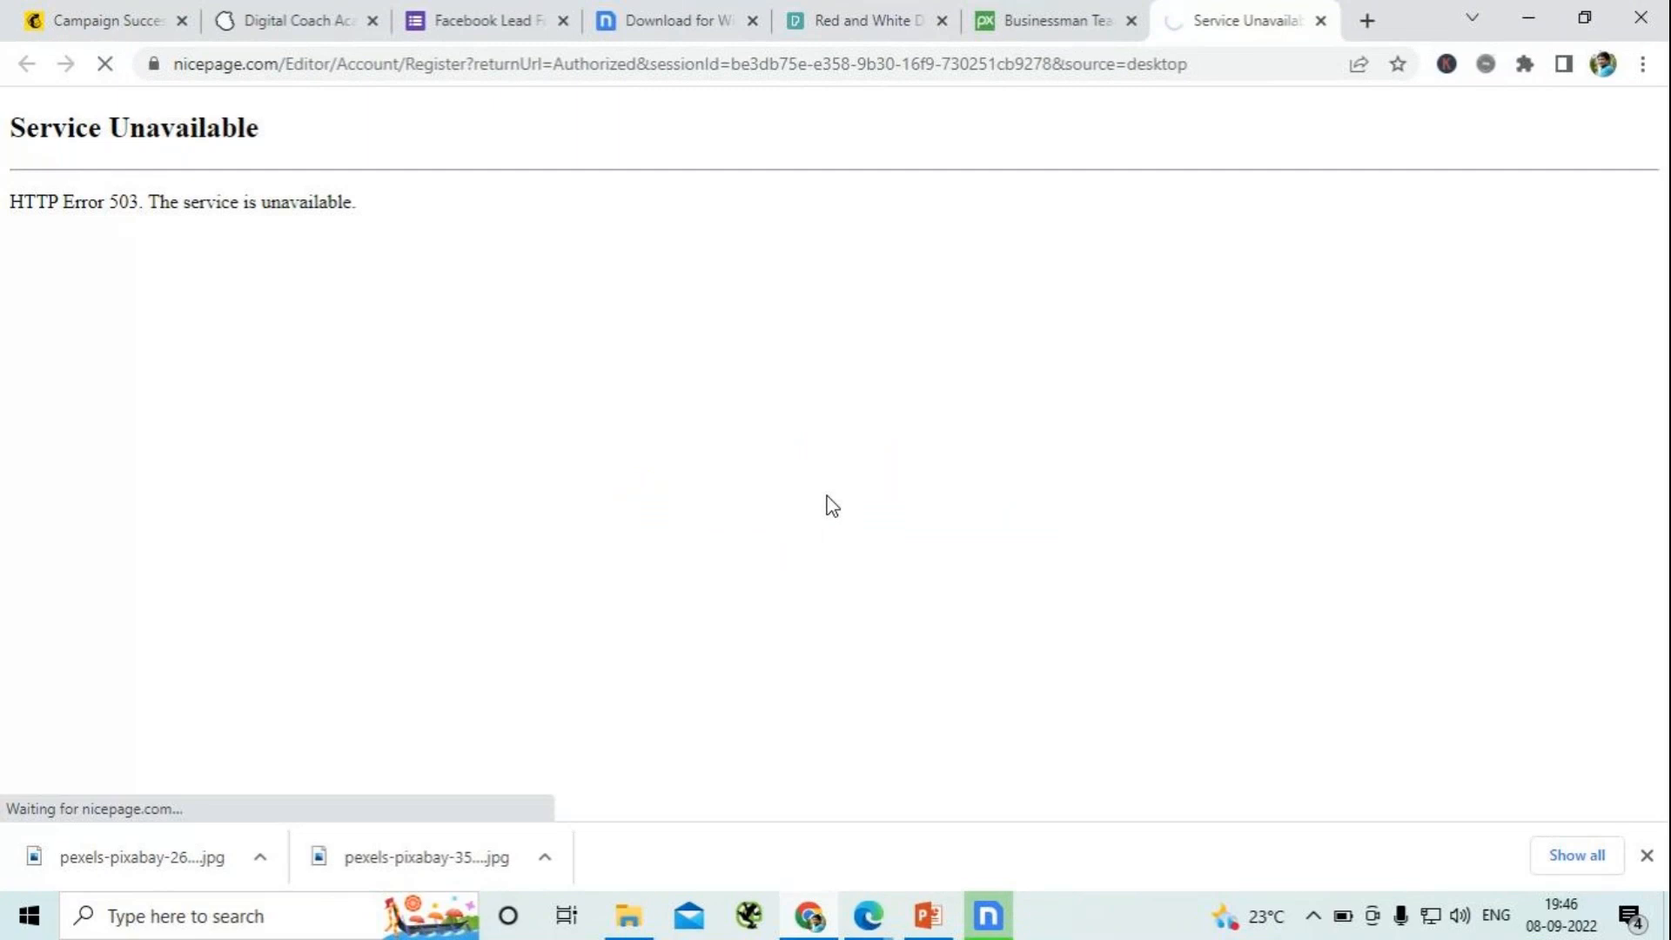
# - Check the chat in the GoTo meeting window and return to the Nicepage registration page
pyautogui.click(868, 914)
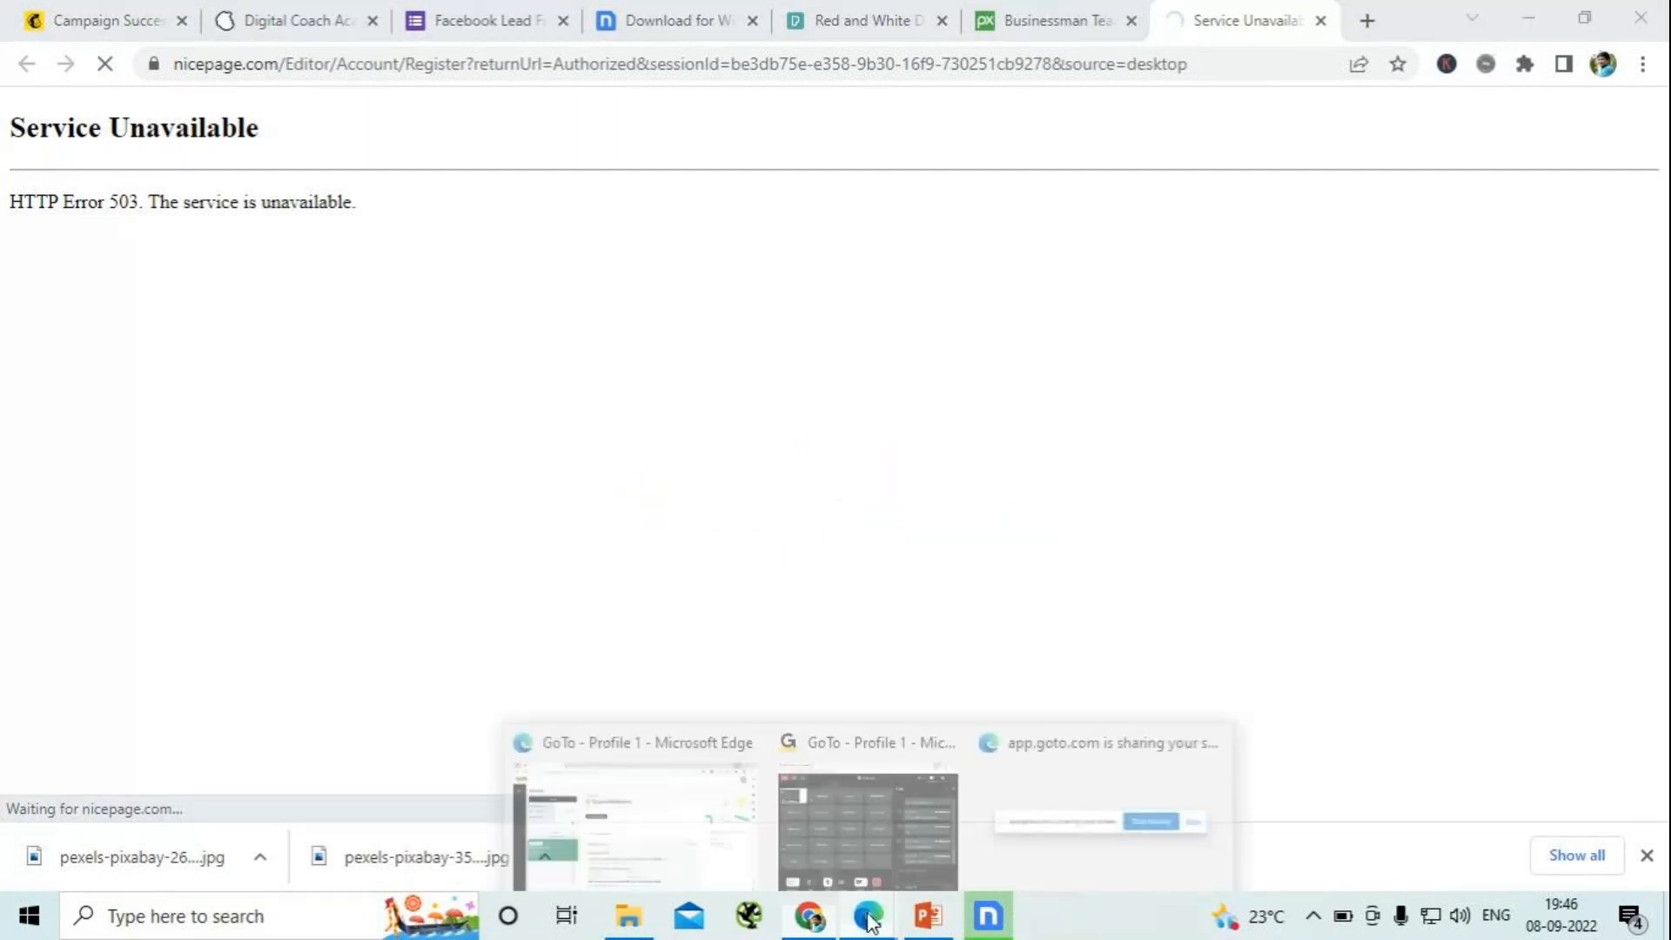
pyautogui.click(811, 833)
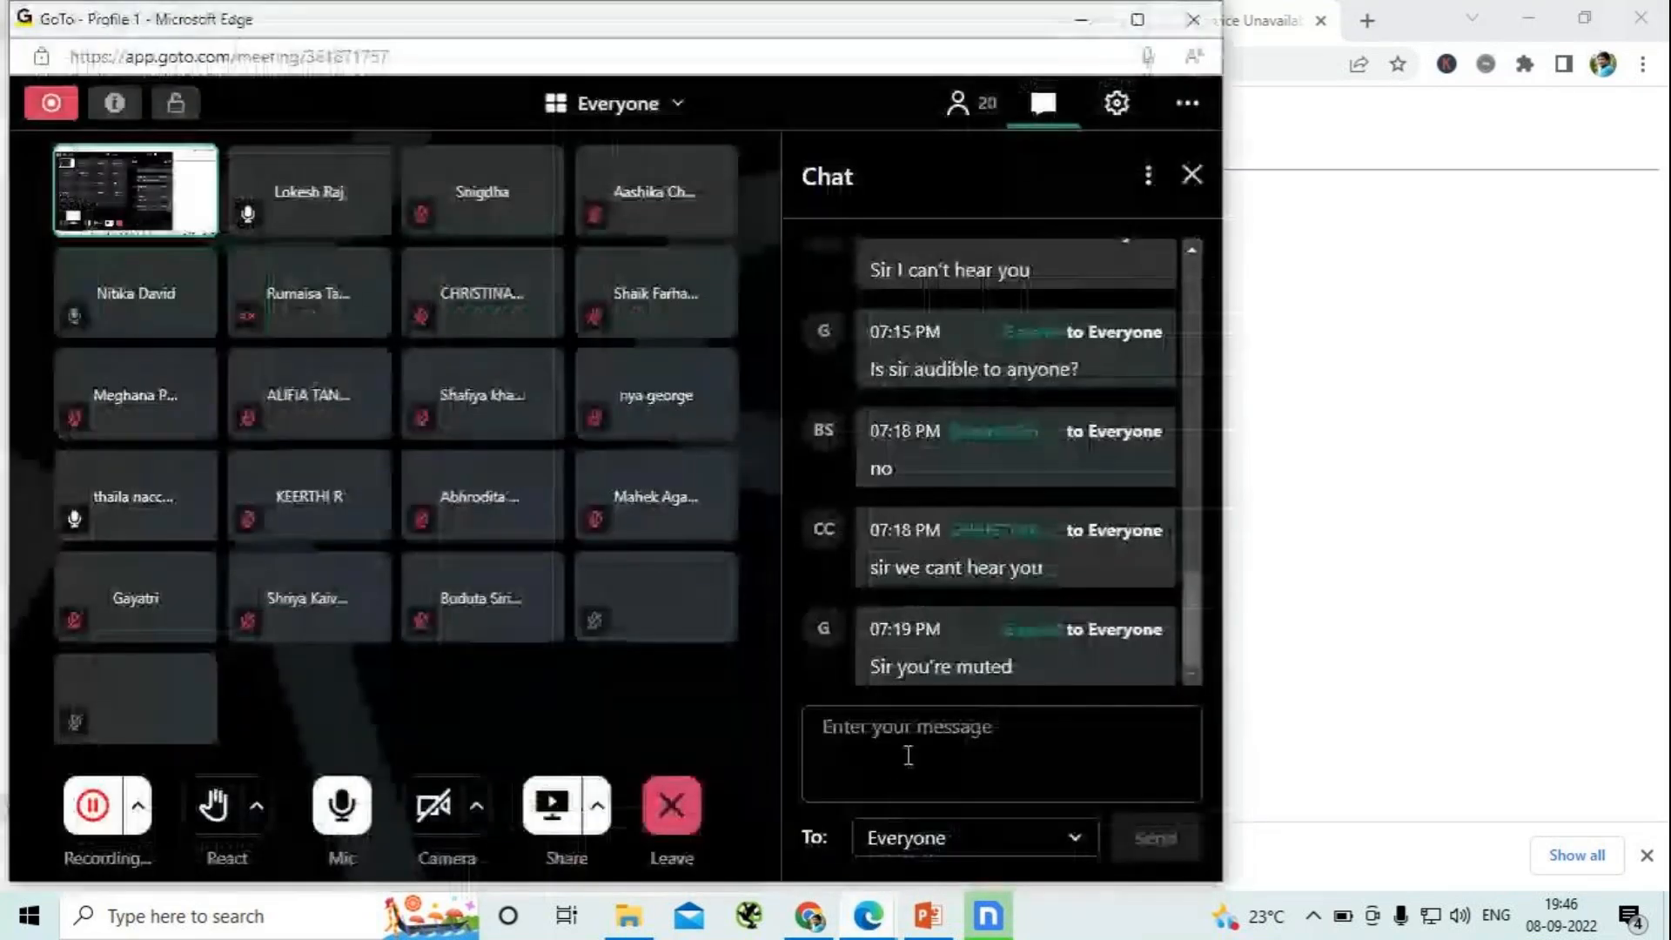
pyautogui.click(1080, 26)
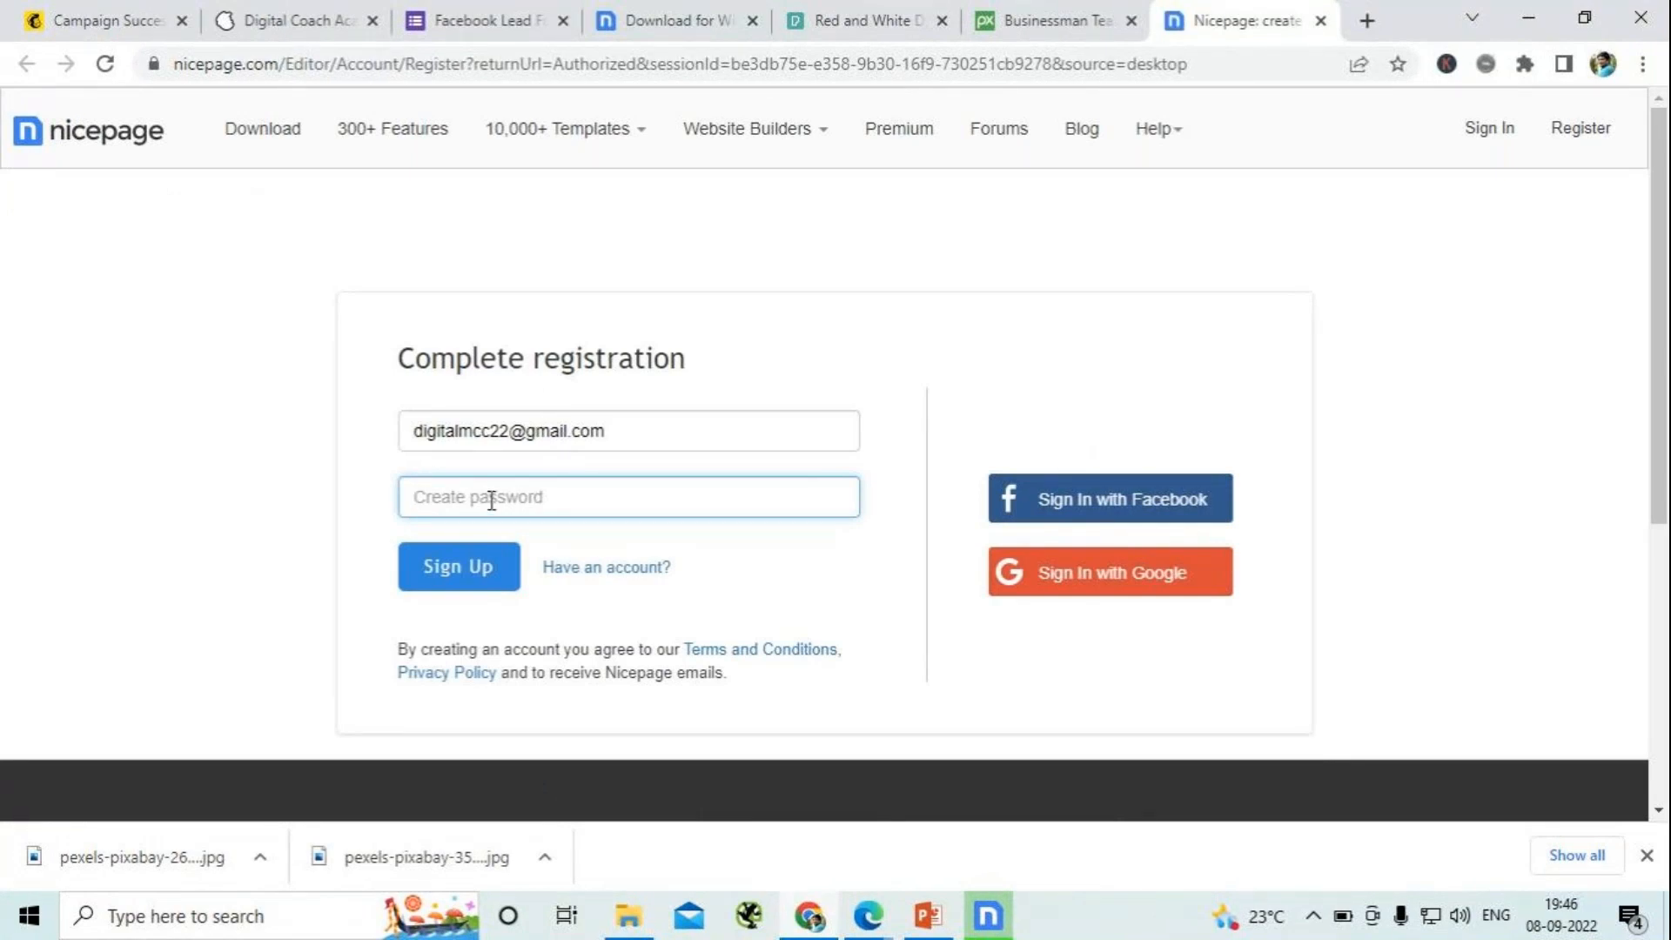
# - Enter a new account password in the Complete registration form and submit the sign-up
pyautogui.write('********')
pyautogui.click(483, 557)
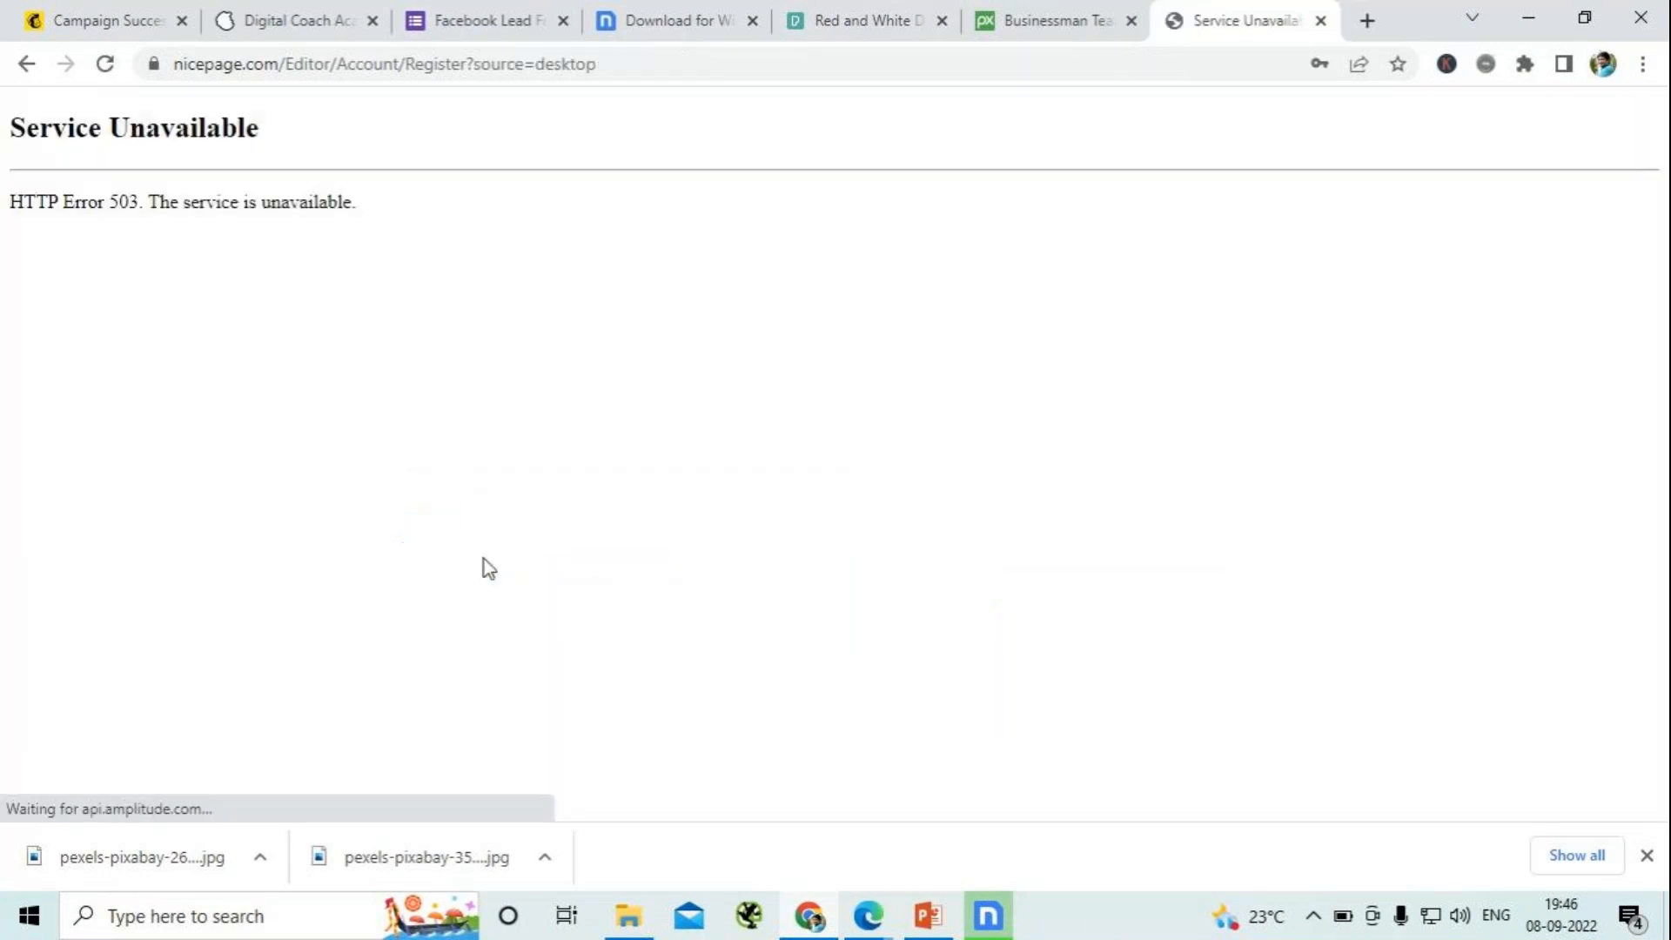
# - Try twice to resubmit the Nicepage registration by reloading the page and confirming the form resubmission
pyautogui.click(104, 66)
pyautogui.click(938, 252)
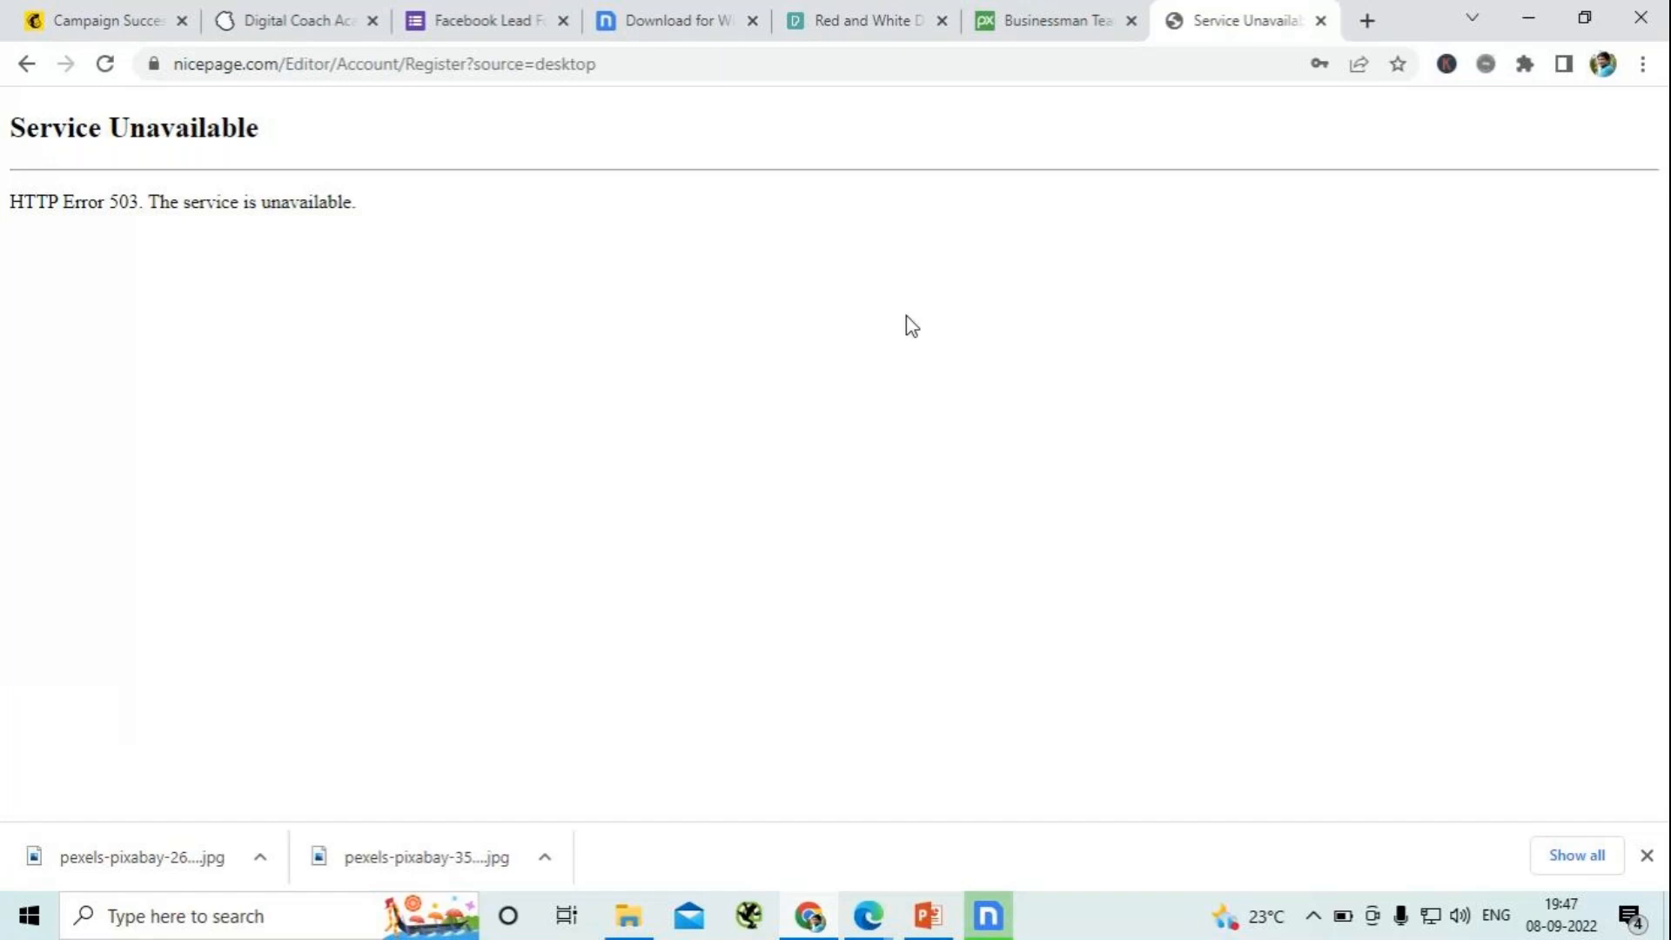
pyautogui.click(104, 64)
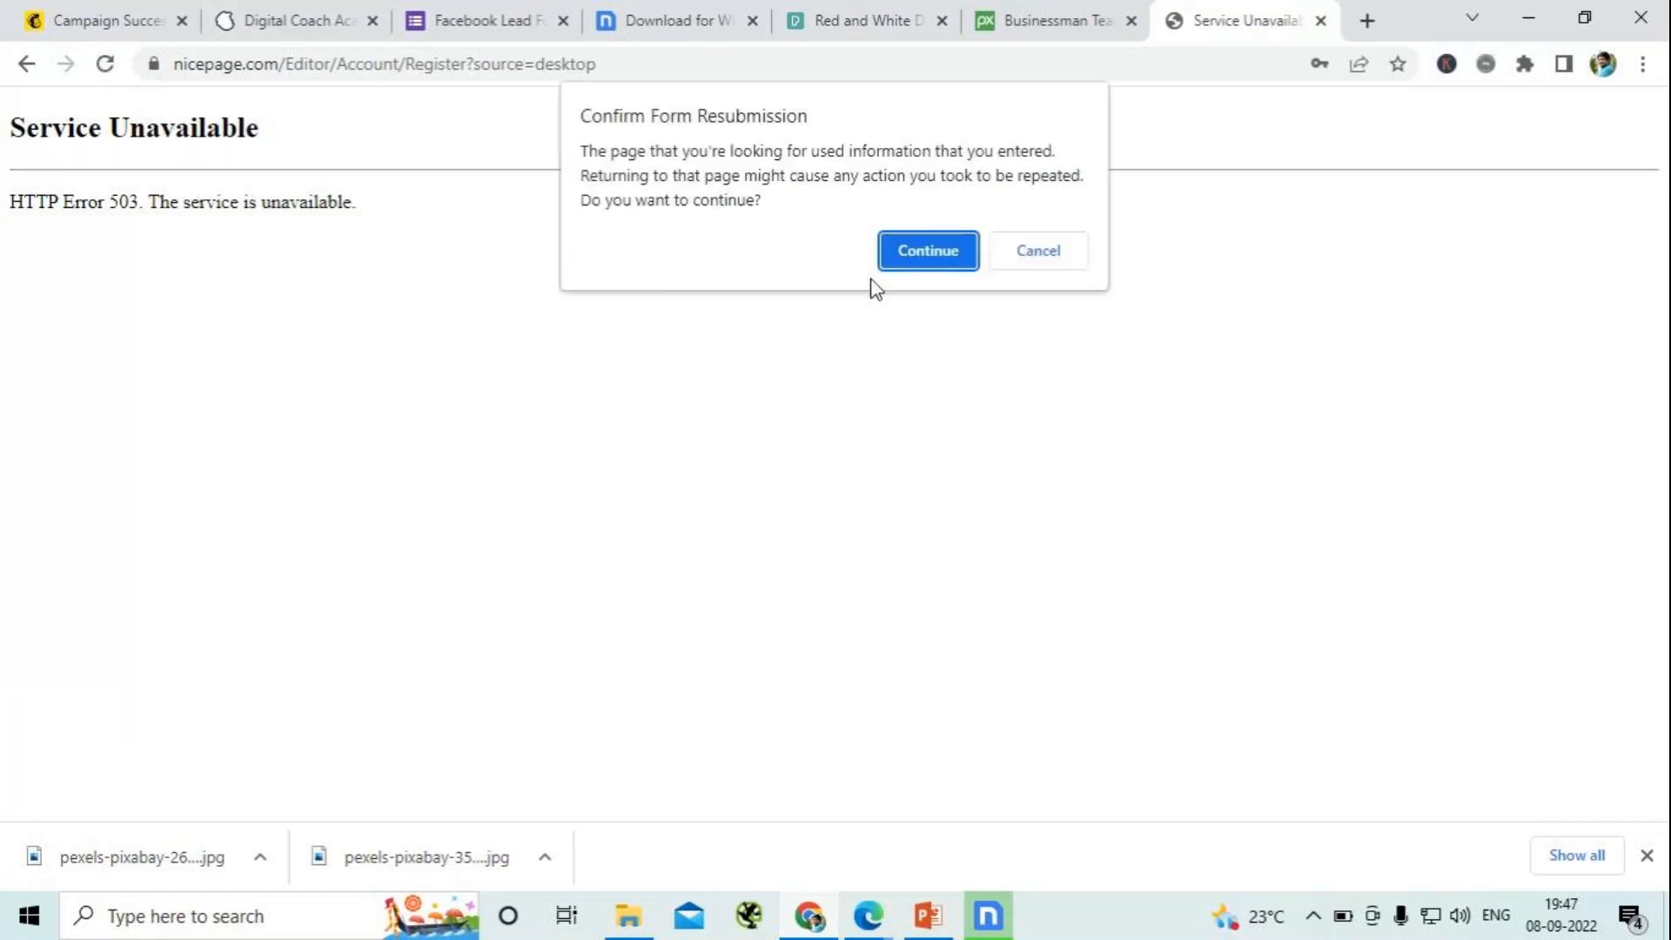
pyautogui.click(953, 250)
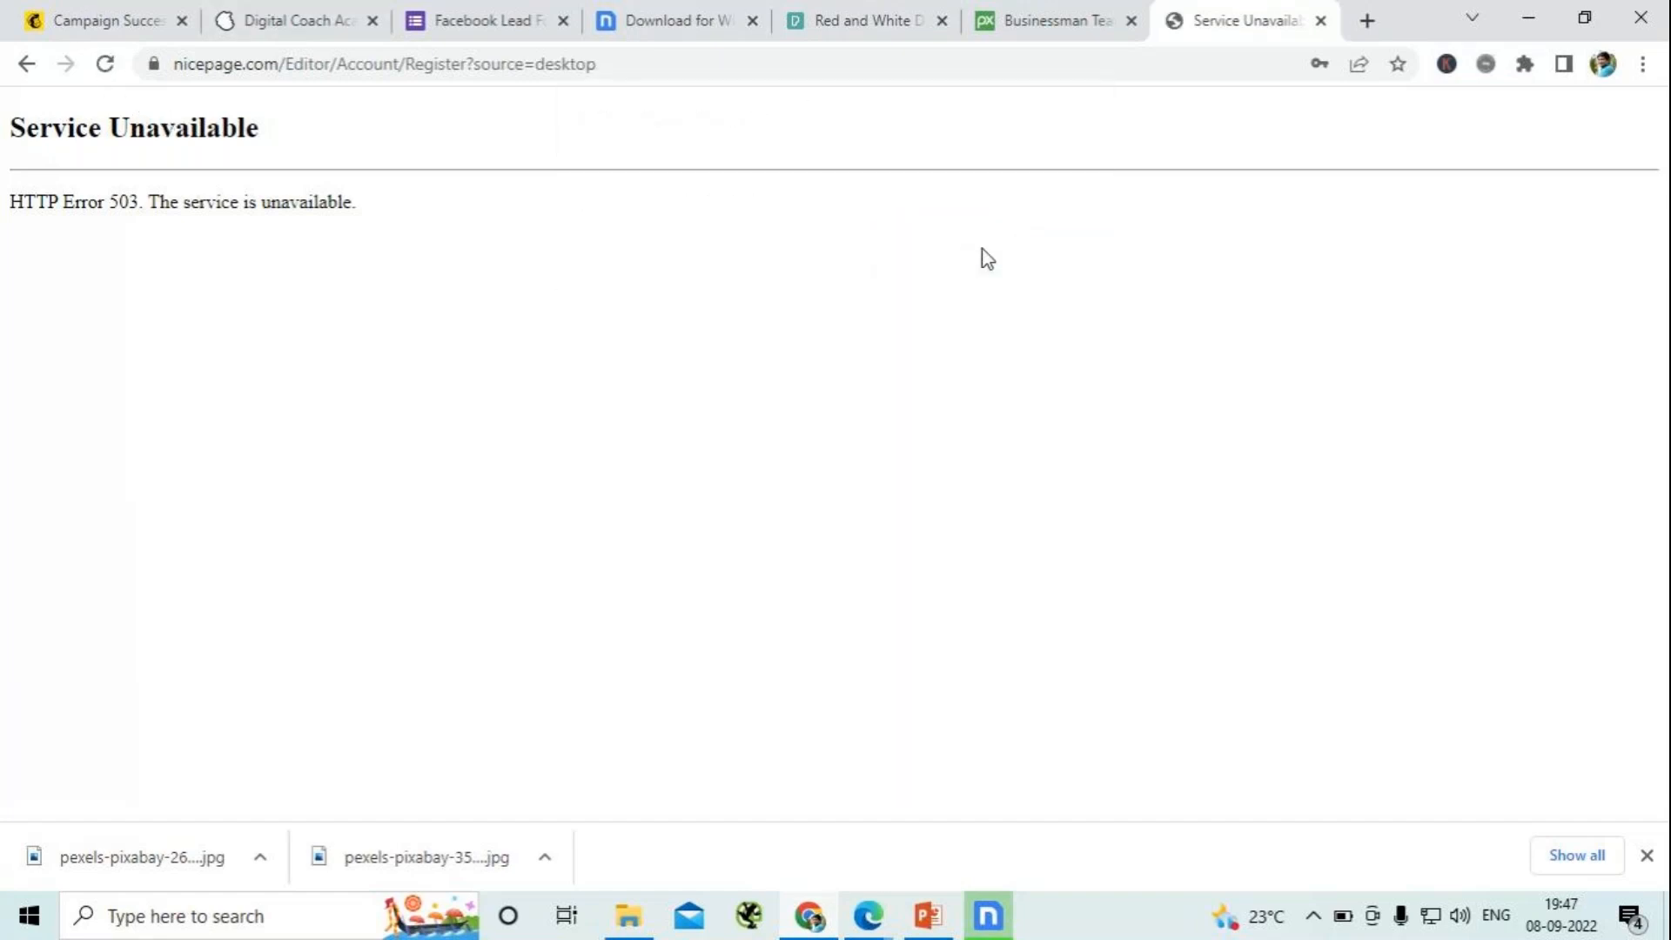
# - Minimize Chrome and Nicepage, then start leaving the session in the GoTo meeting window
pyautogui.click(1532, 21)
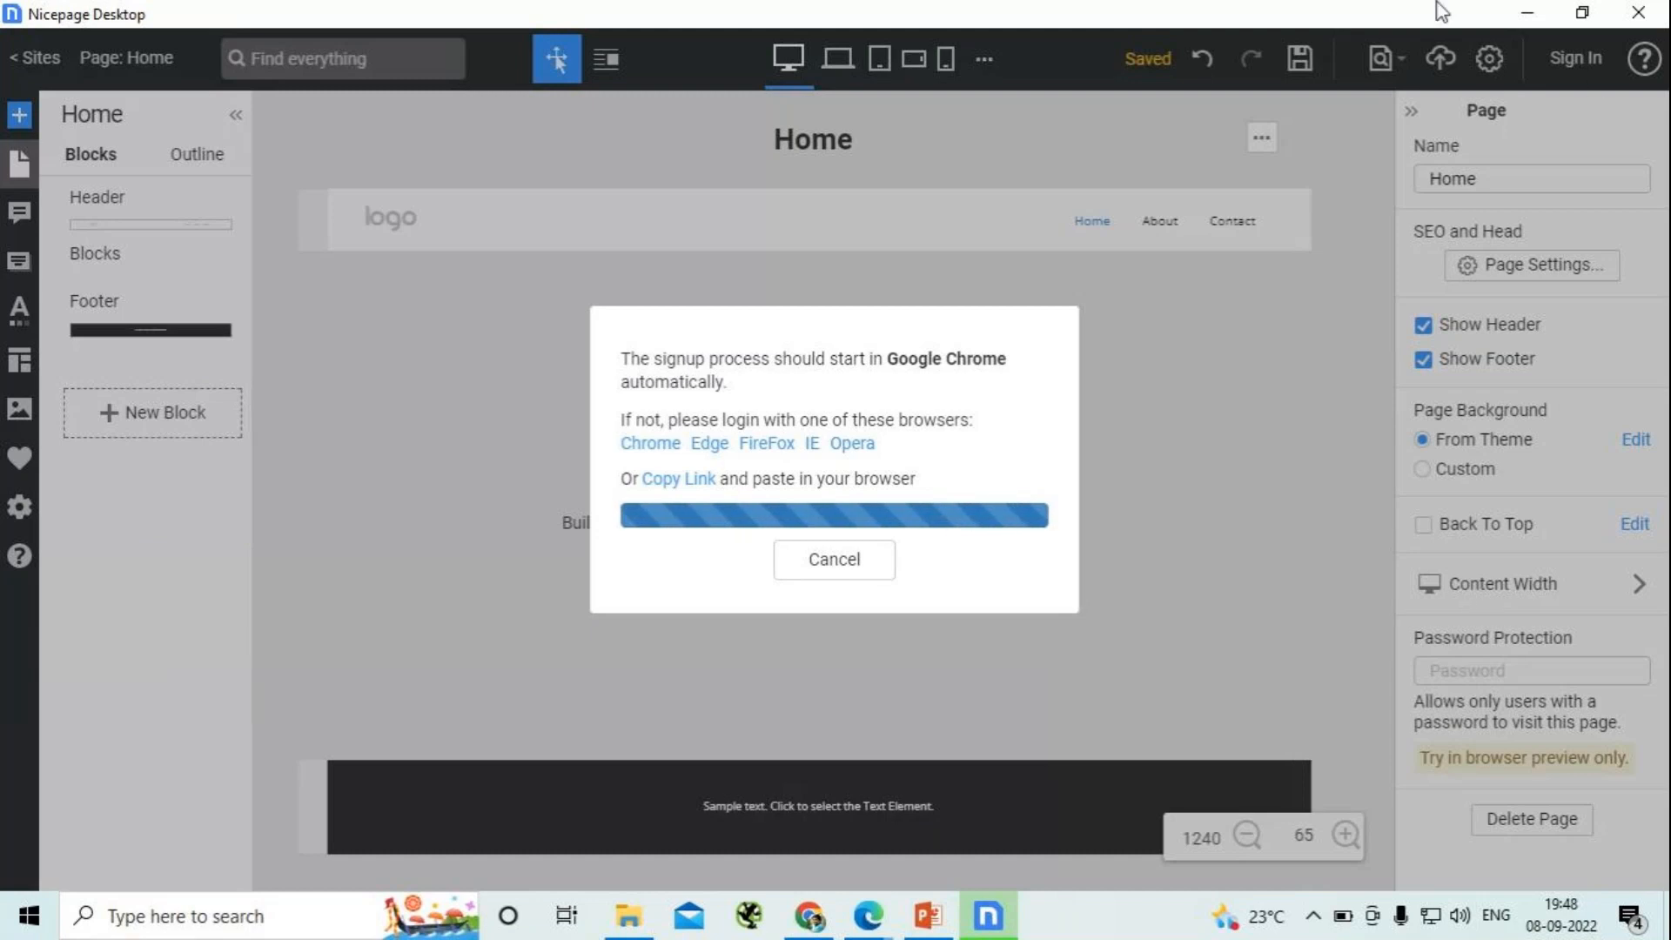
pyautogui.click(1526, 15)
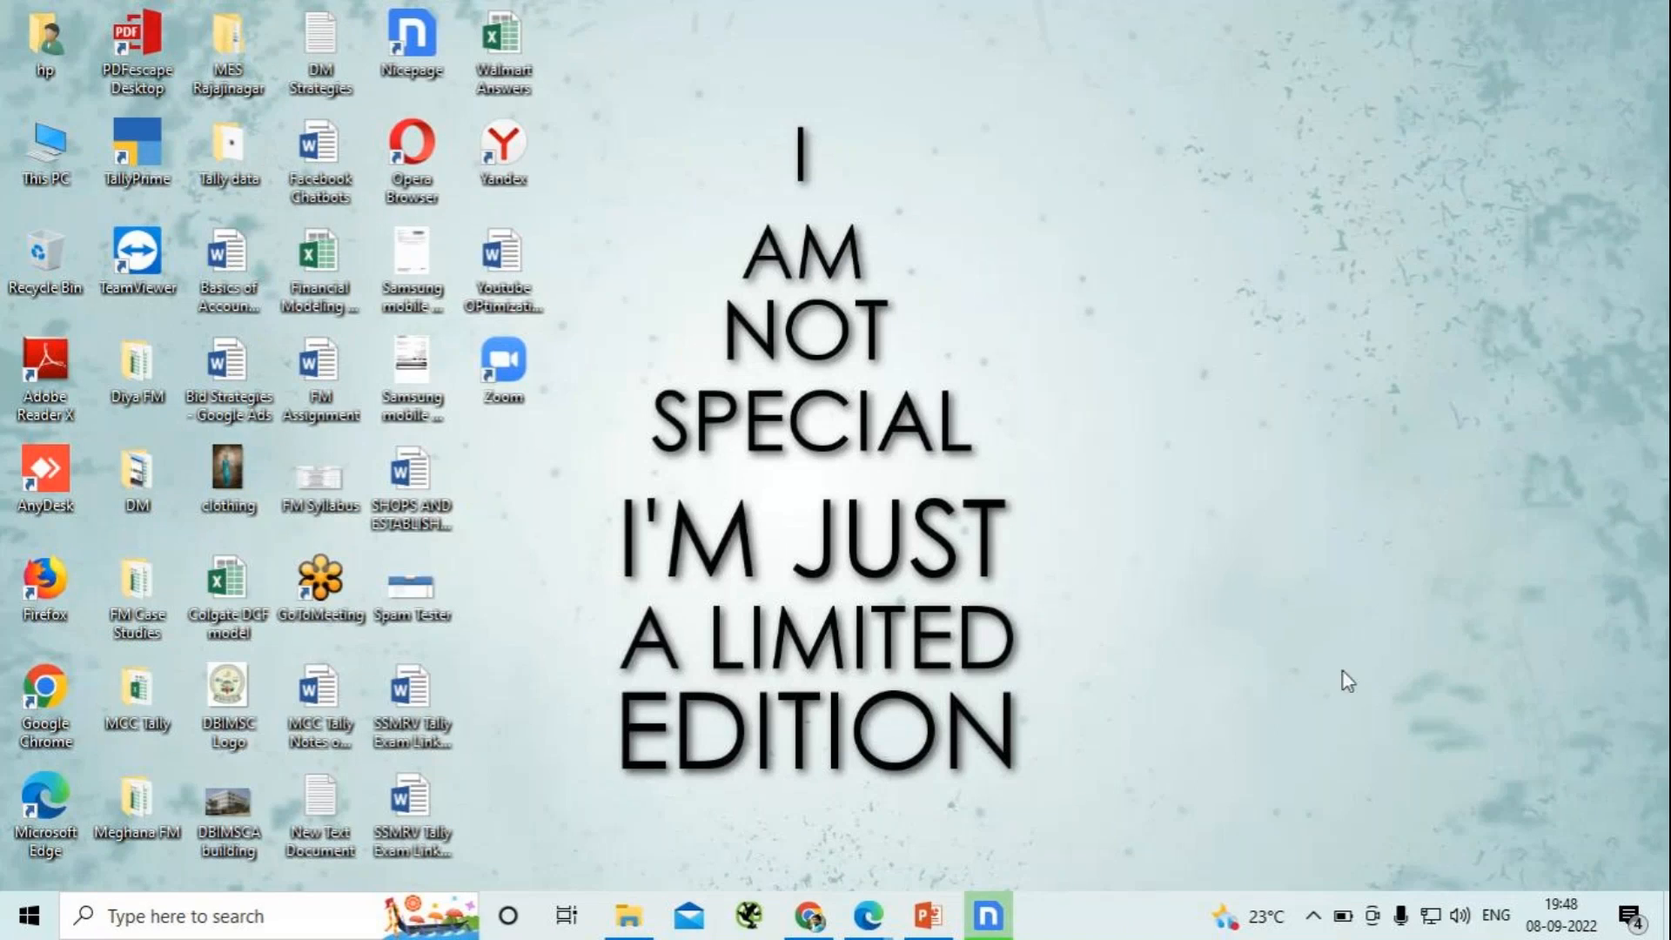
pyautogui.click(870, 916)
pyautogui.click(861, 835)
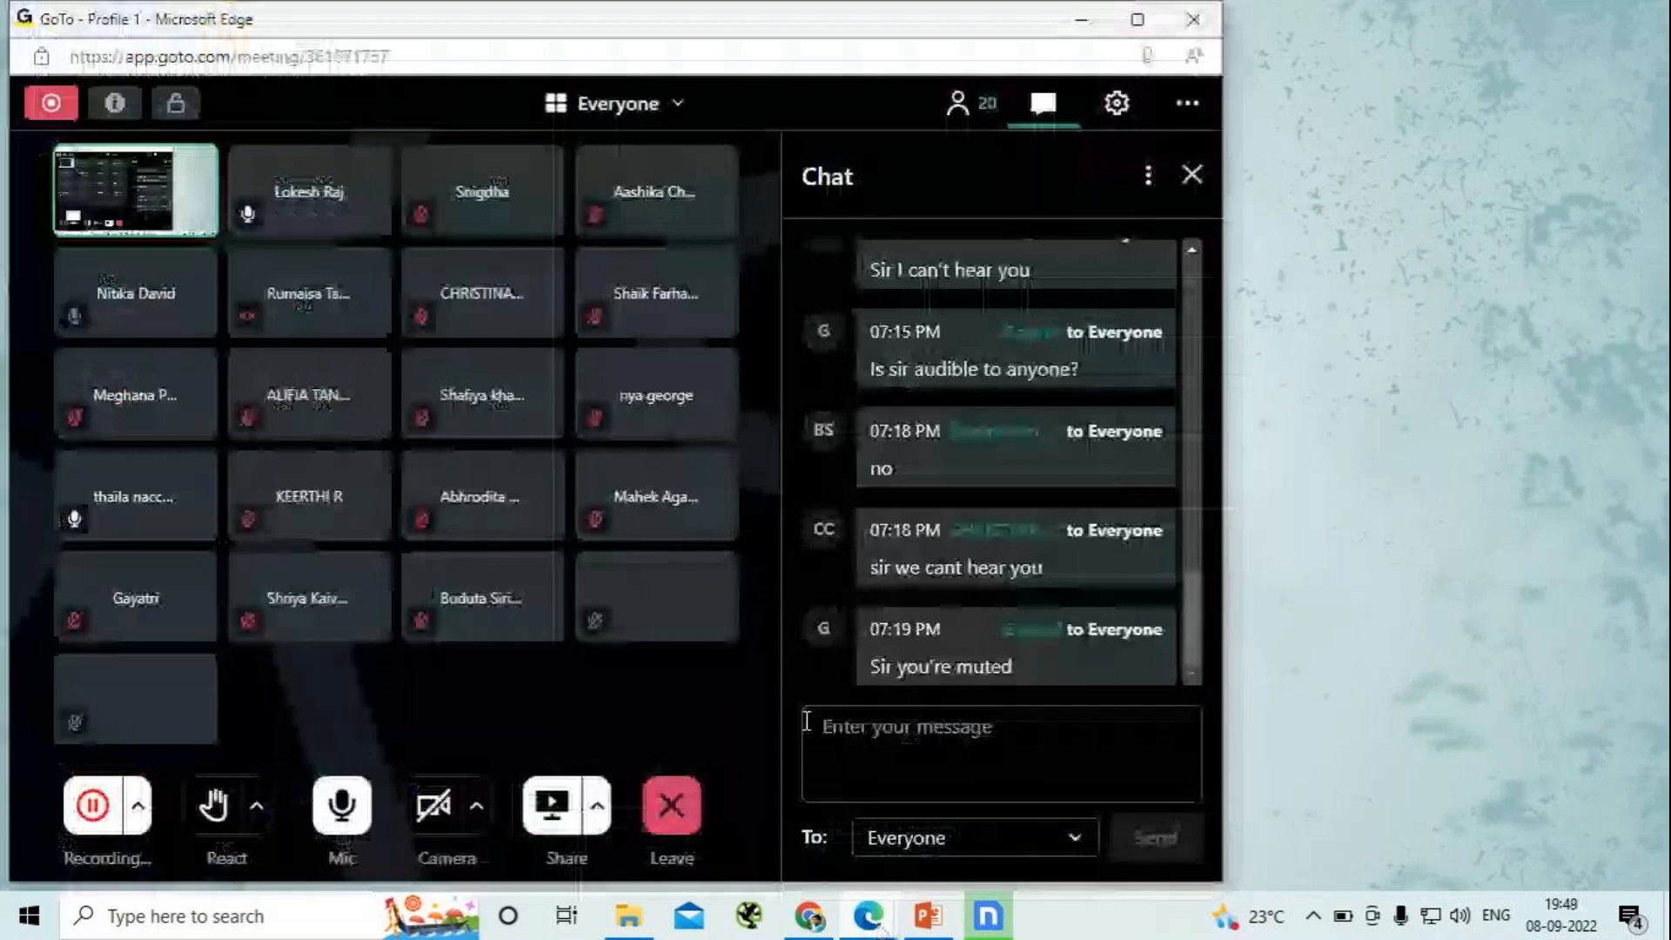
pyautogui.click(670, 811)
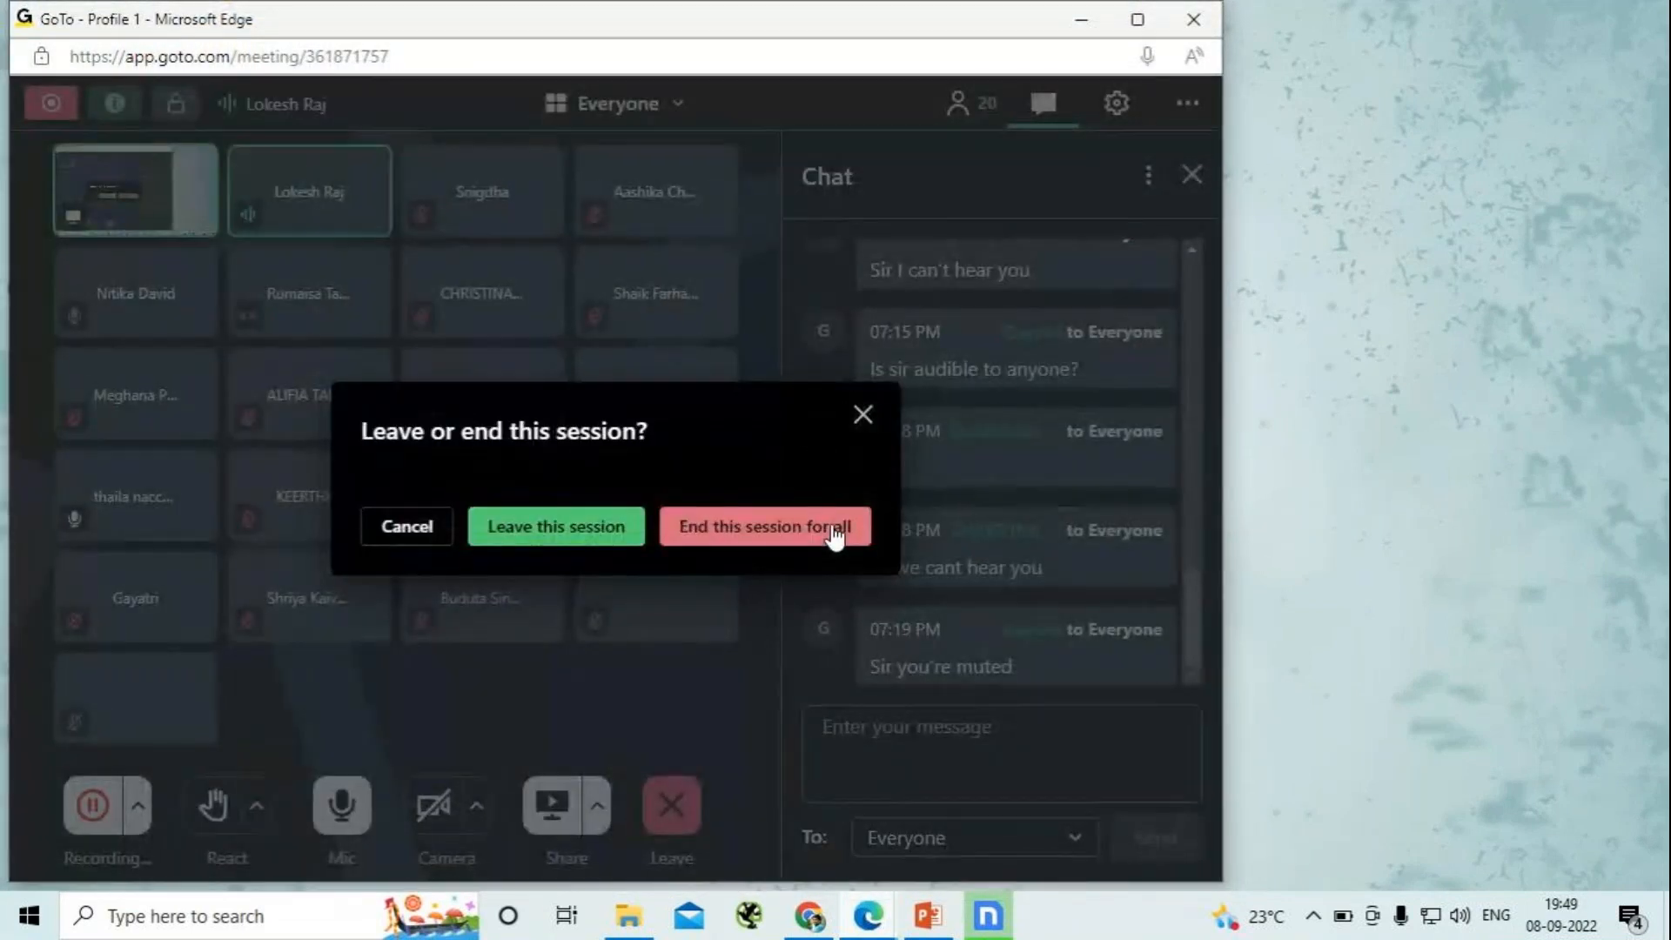